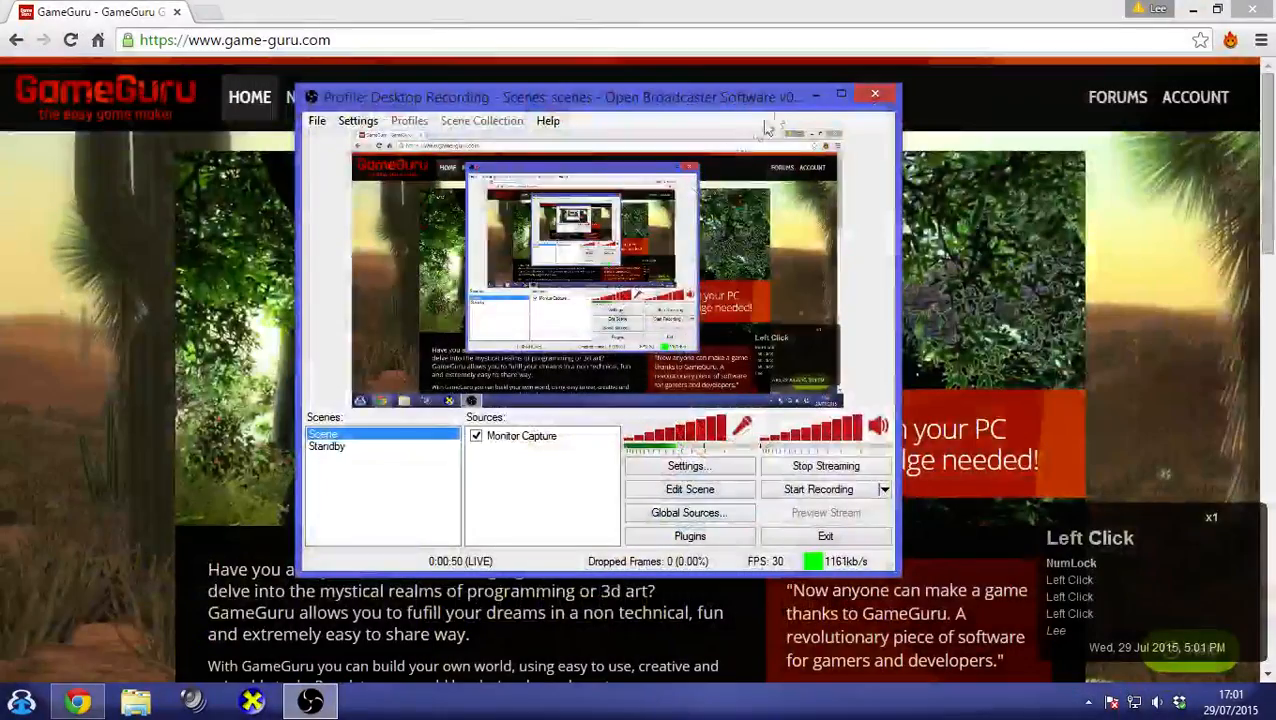
left_click(812, 95)
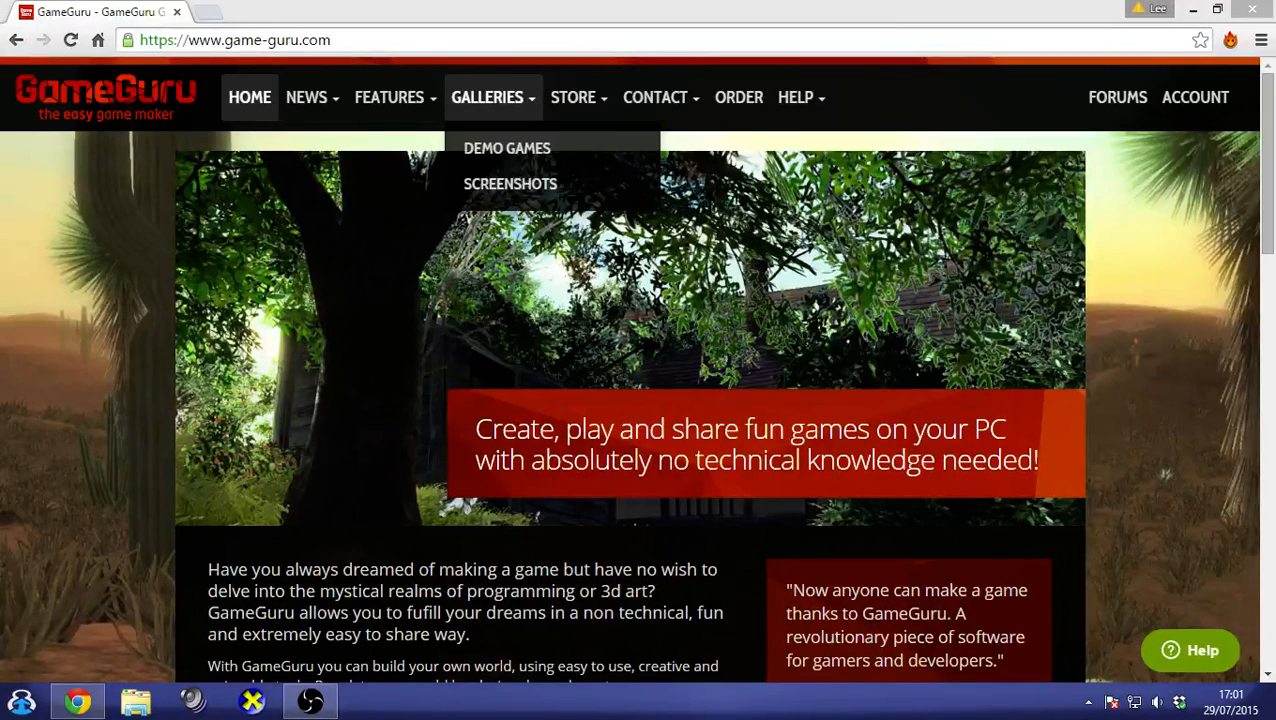
right_click(638, 360)
left_click(638, 360)
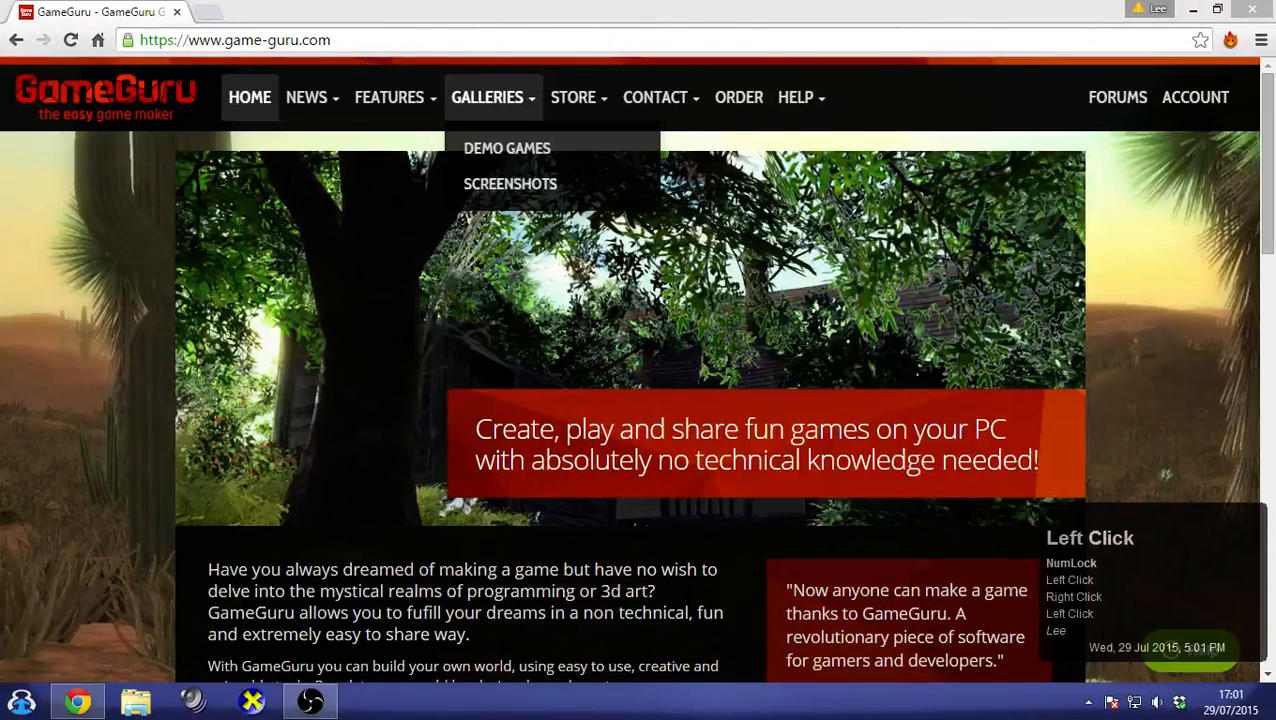
left_click(638, 330)
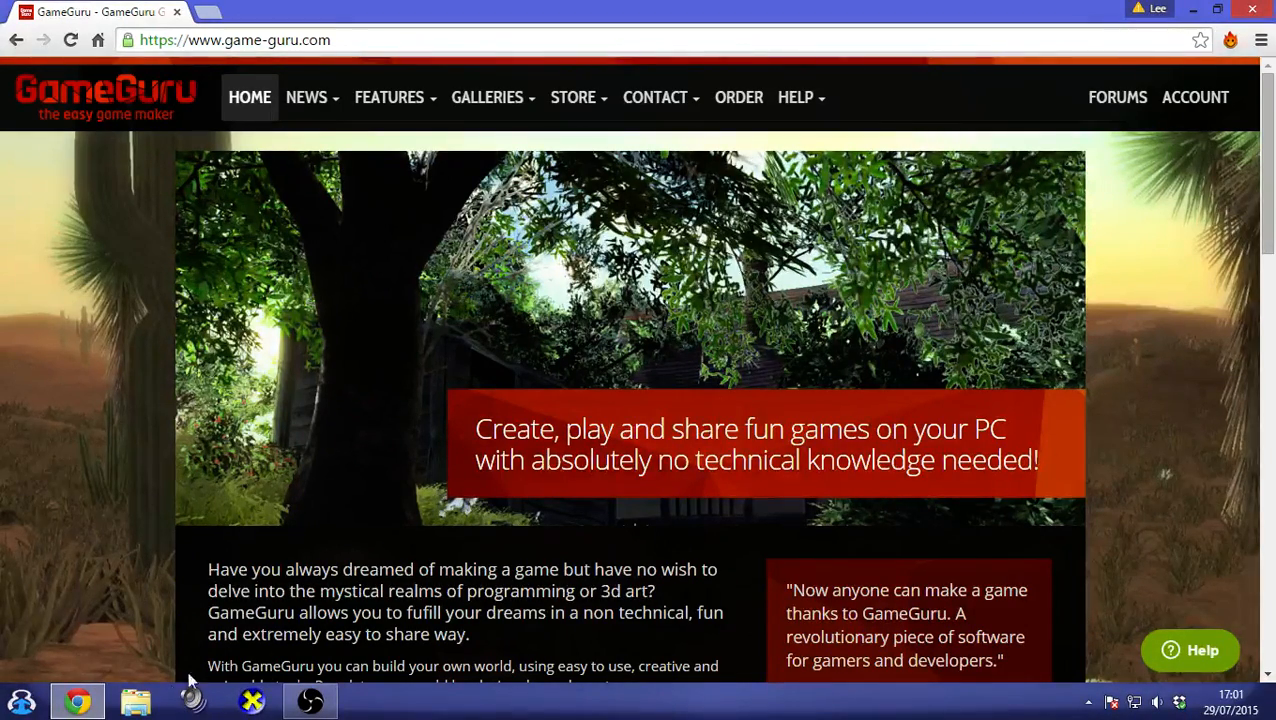
left_click(136, 701)
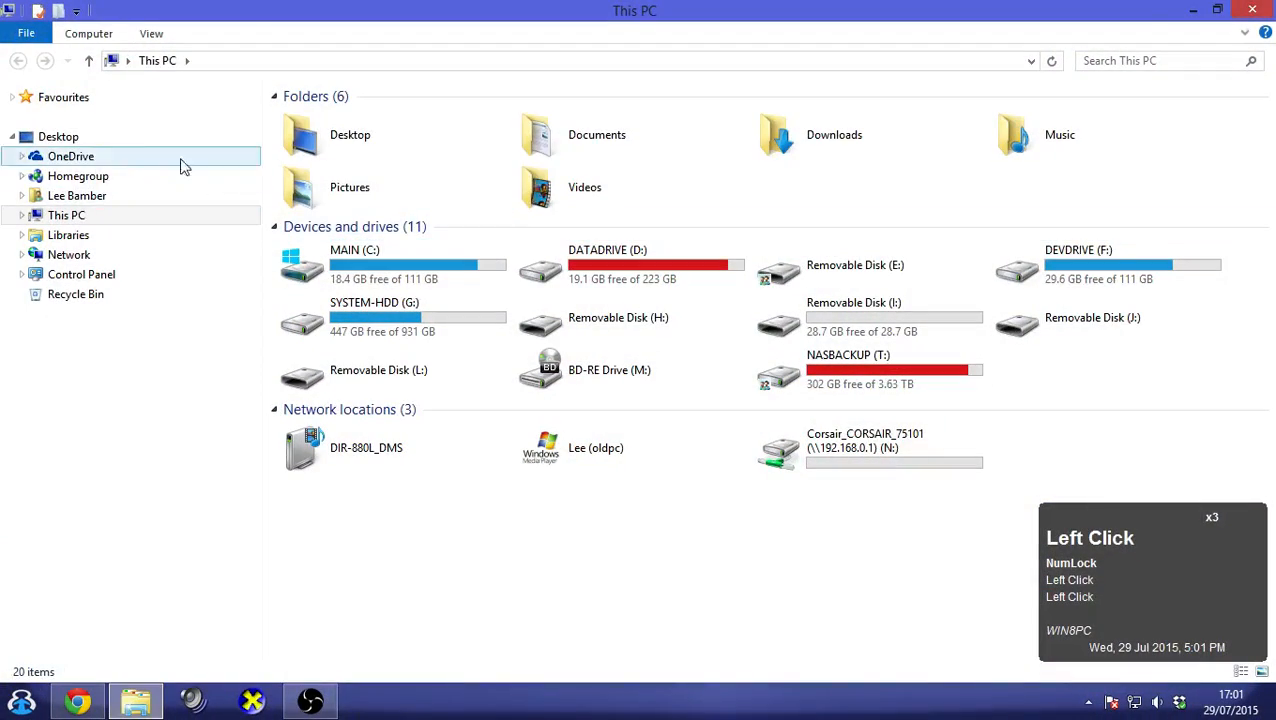
left_click(1193, 12)
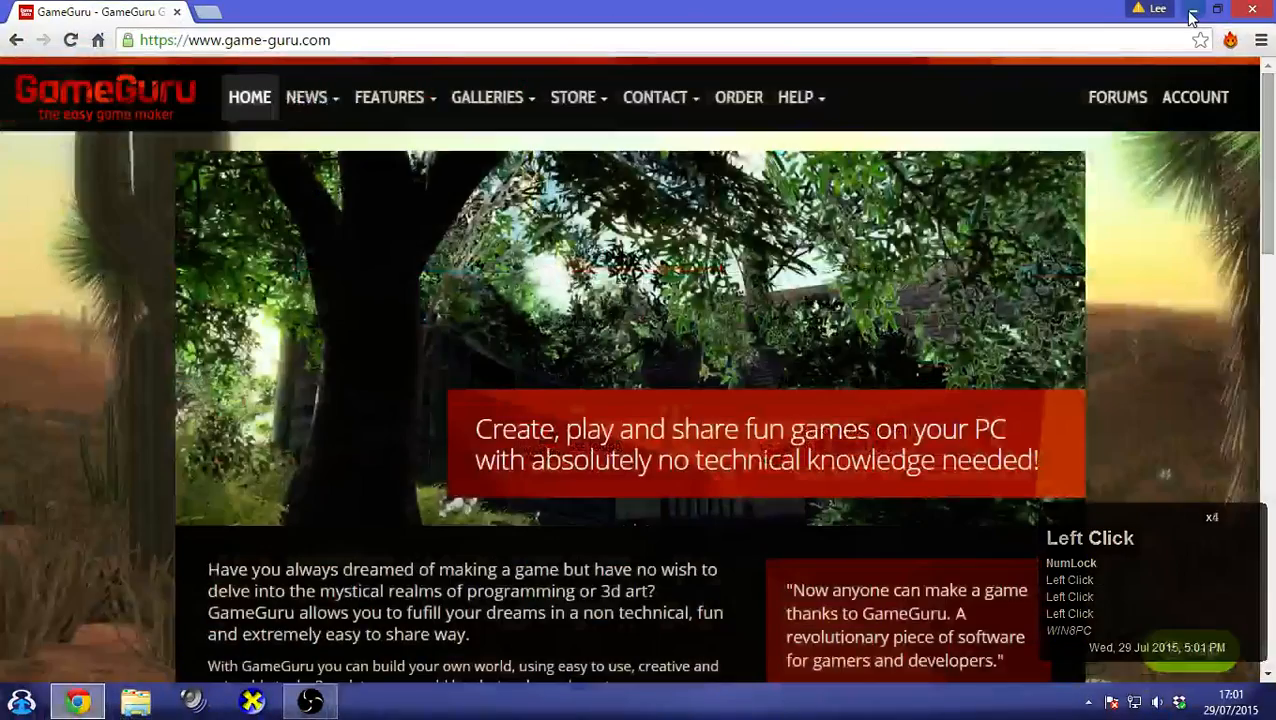
Launch GameGuru.exe from the Game Guru folder on the desktop and dismiss the welcome screen
left_click(1193, 12)
left_click(403, 38)
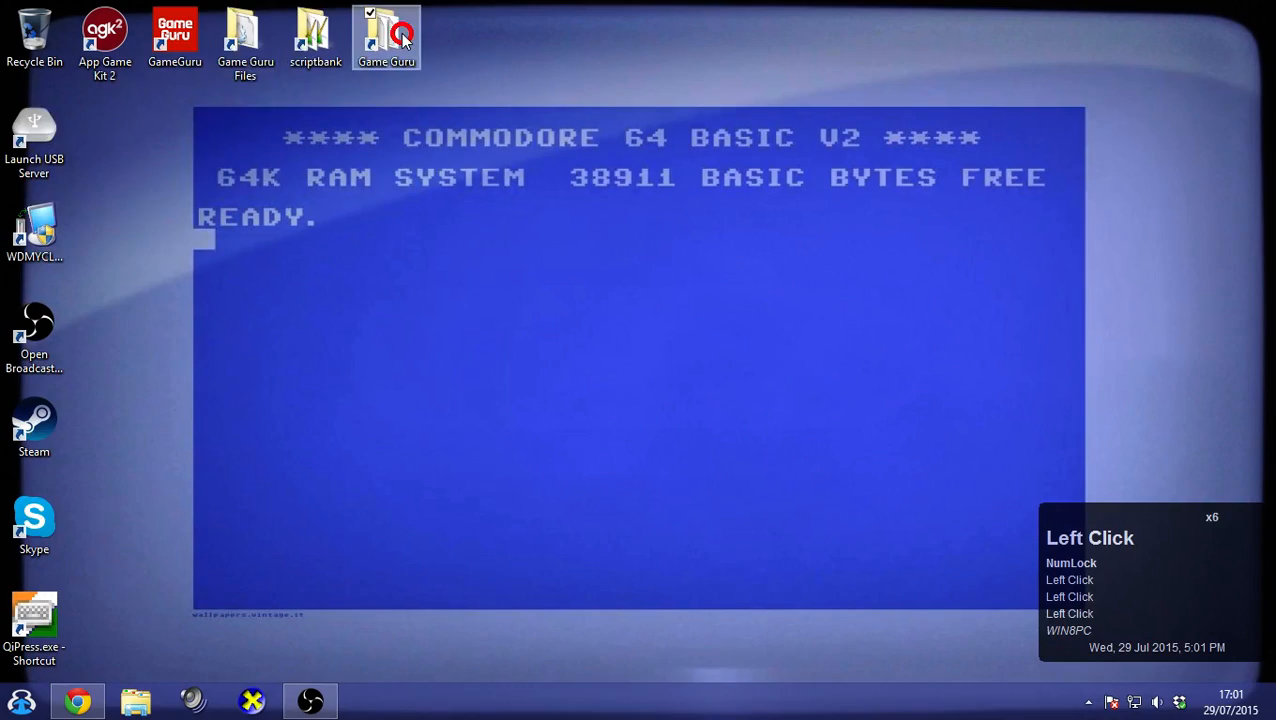
double_click(403, 38)
left_click(379, 198)
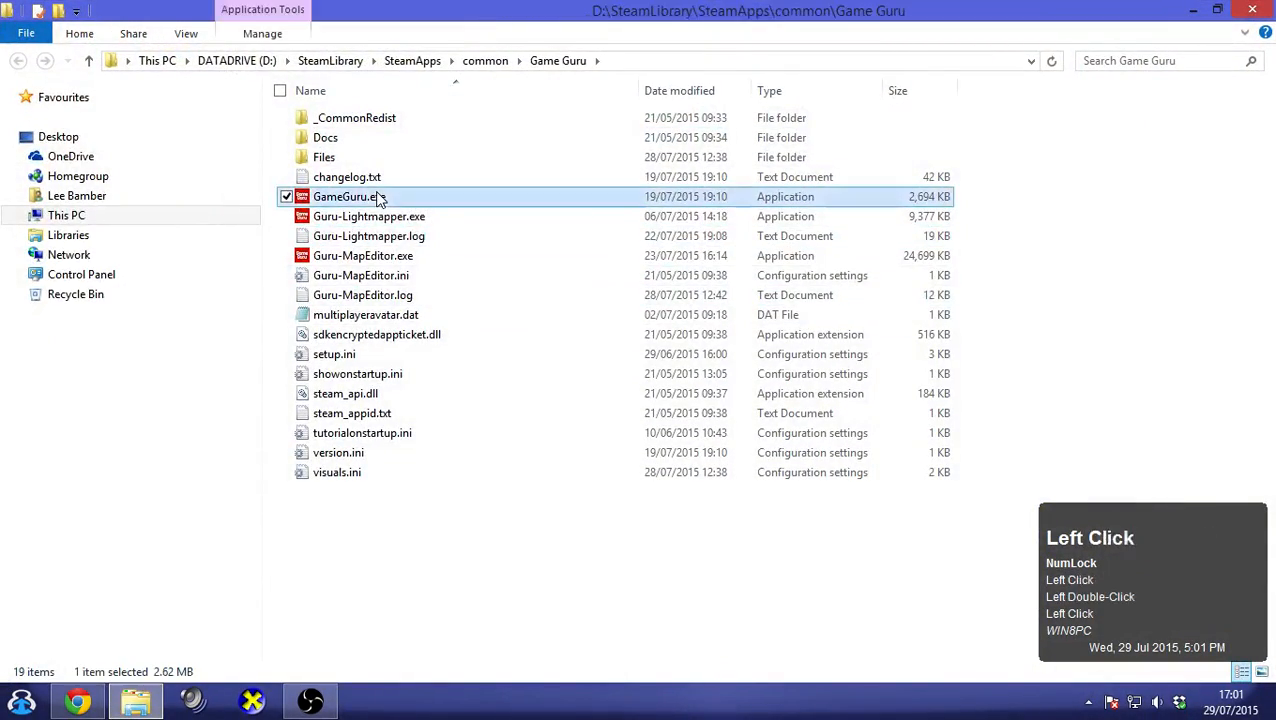
double_click(379, 198)
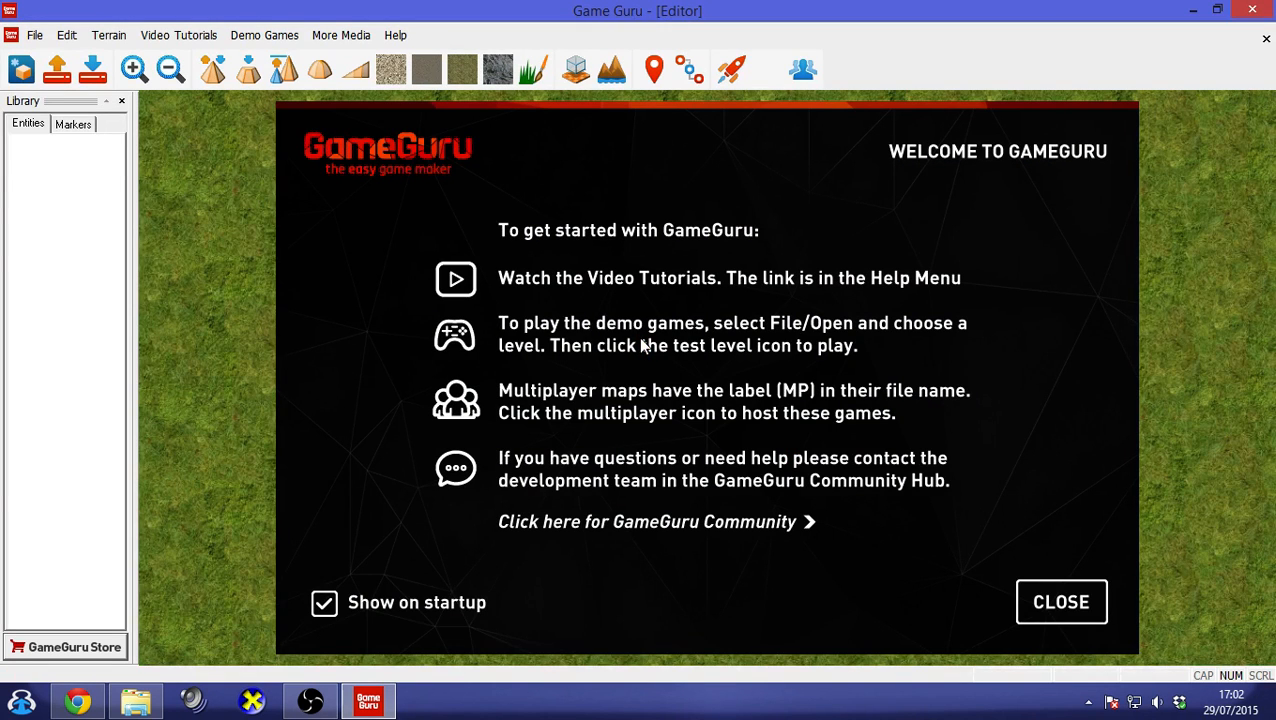
left_click(1061, 602)
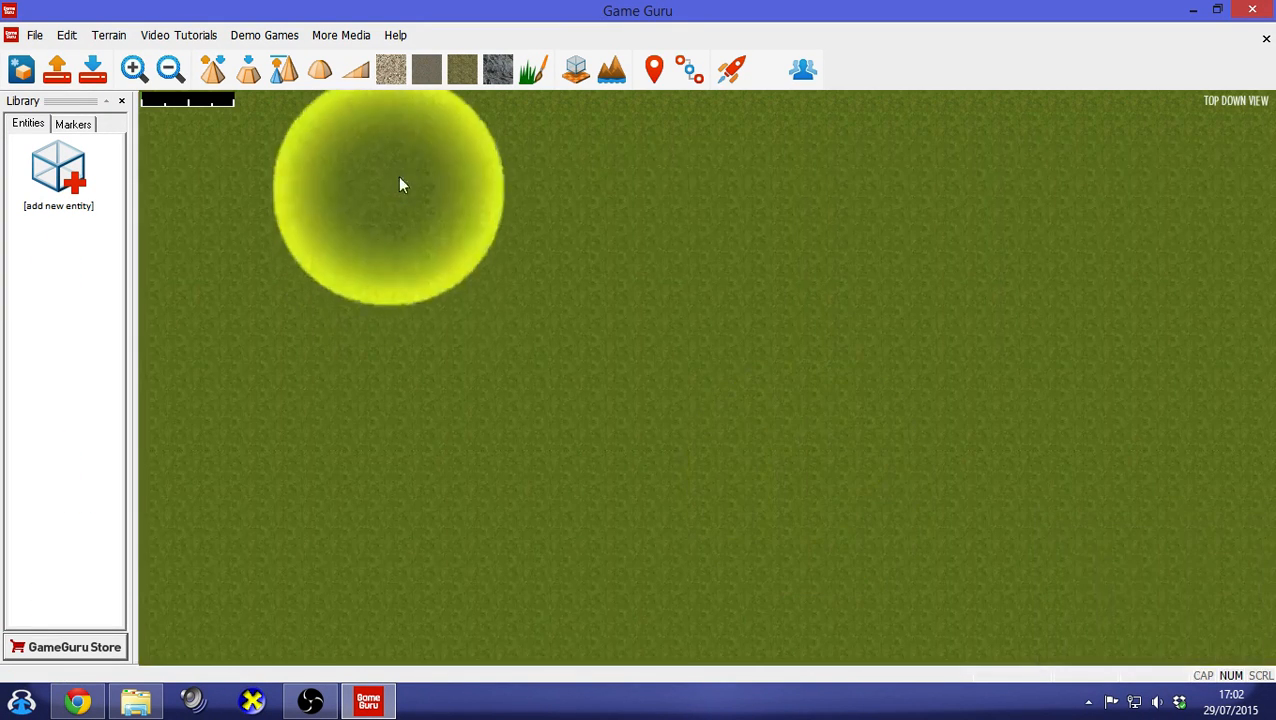
Paint a roughly circular patch of Pave terrain texture in the middle of the visible grass area
left_click(390, 68)
left_click(568, 362)
left_click_drag(576, 343, 632, 319)
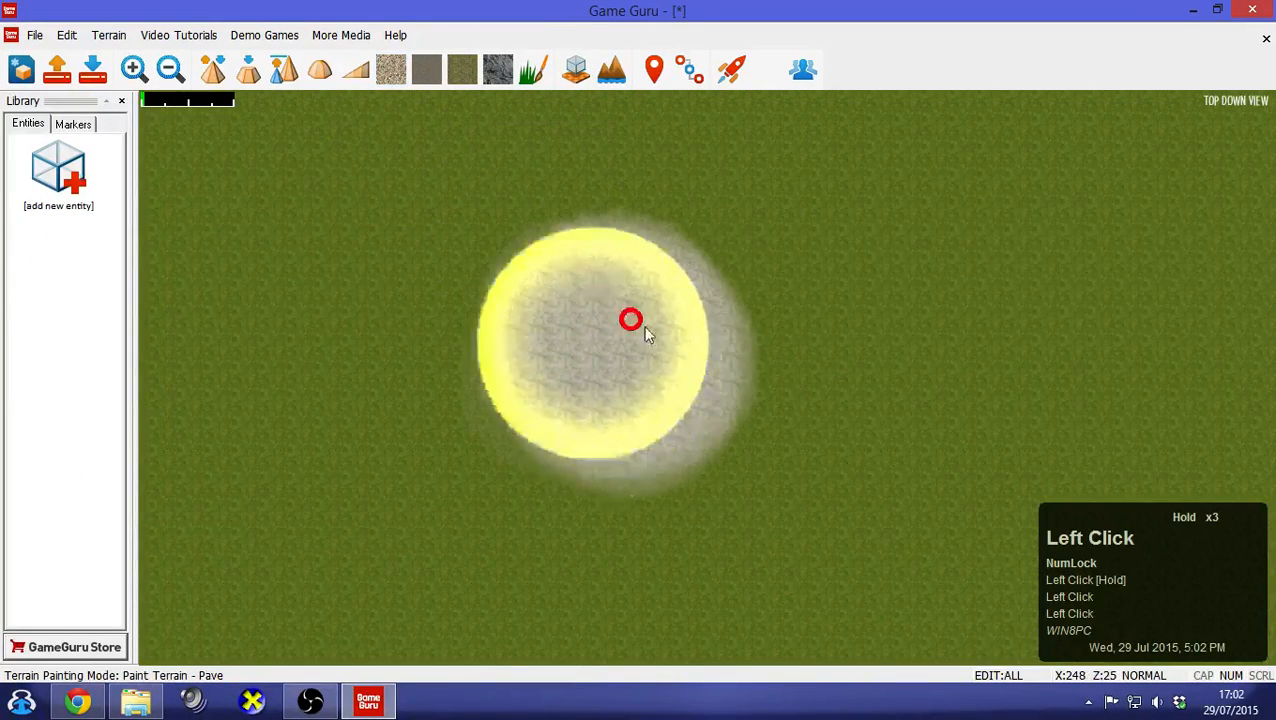
Place a Player Start marker near the lower edge of the paved patch
left_click(72, 125)
left_click(58, 170)
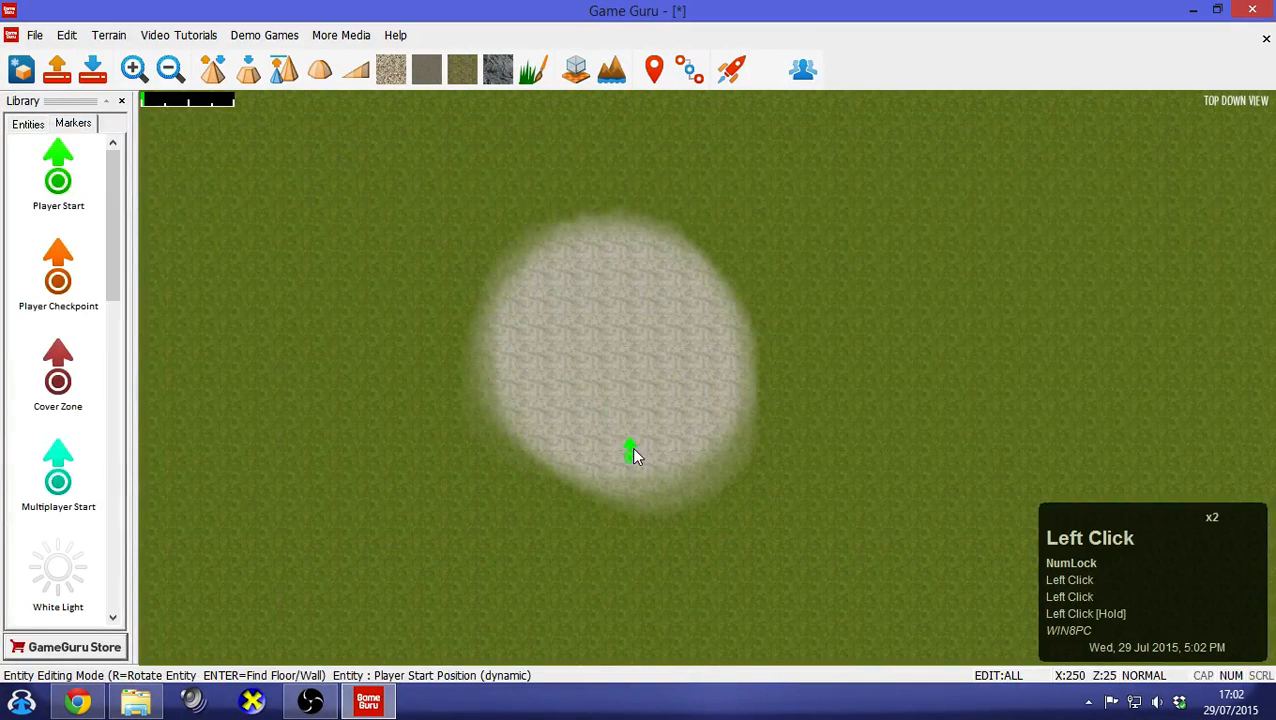
left_click(616, 456)
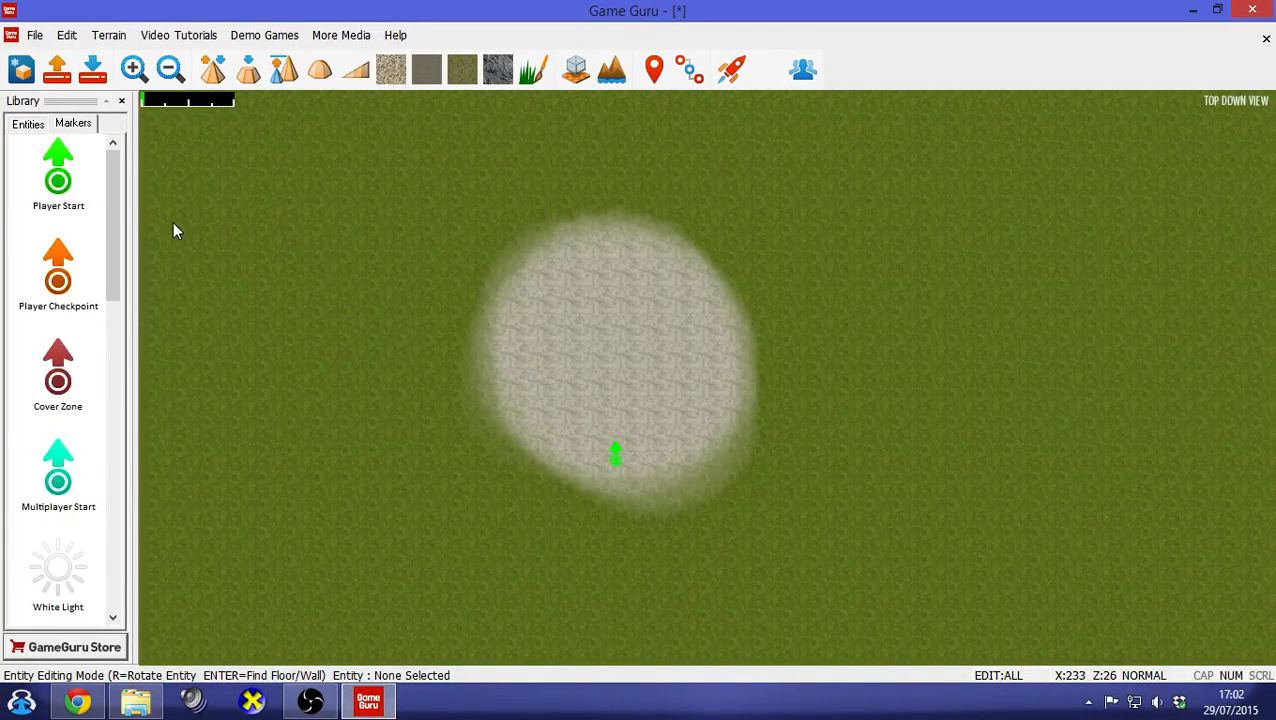
Save the level in the mapbank folder under the file name _mylevel
left_click(92, 68)
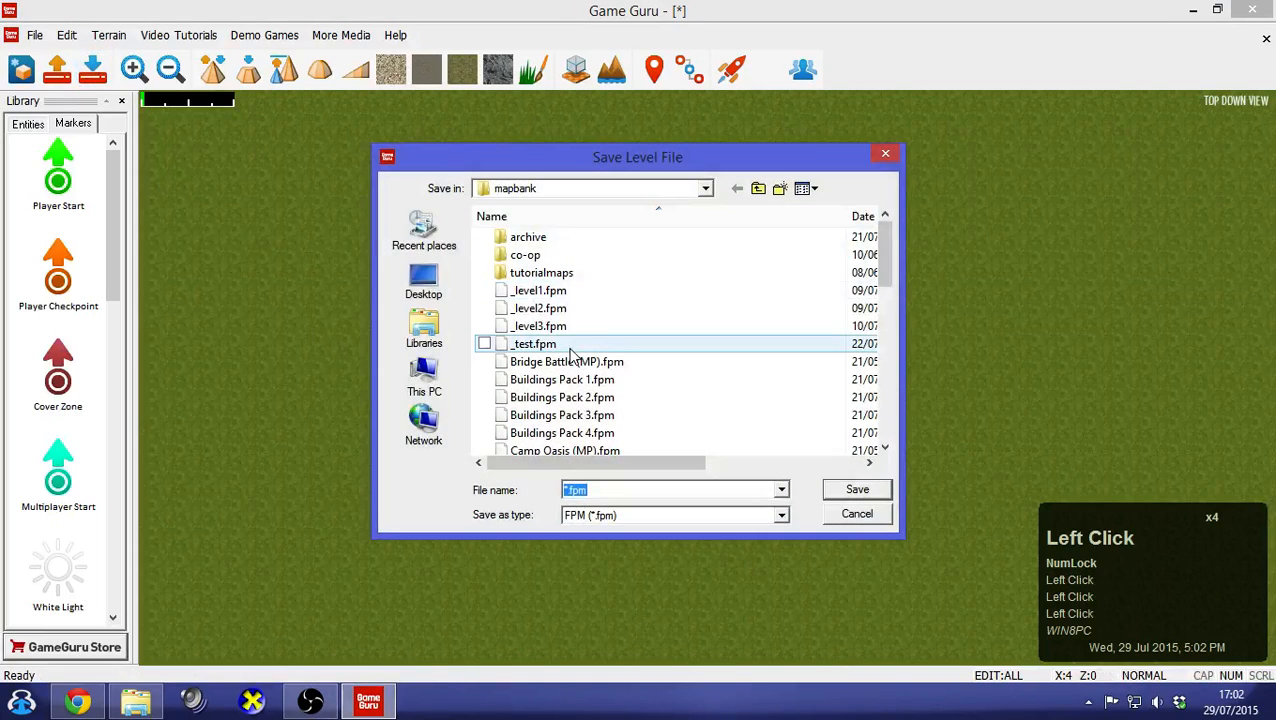
type("_mylevel")
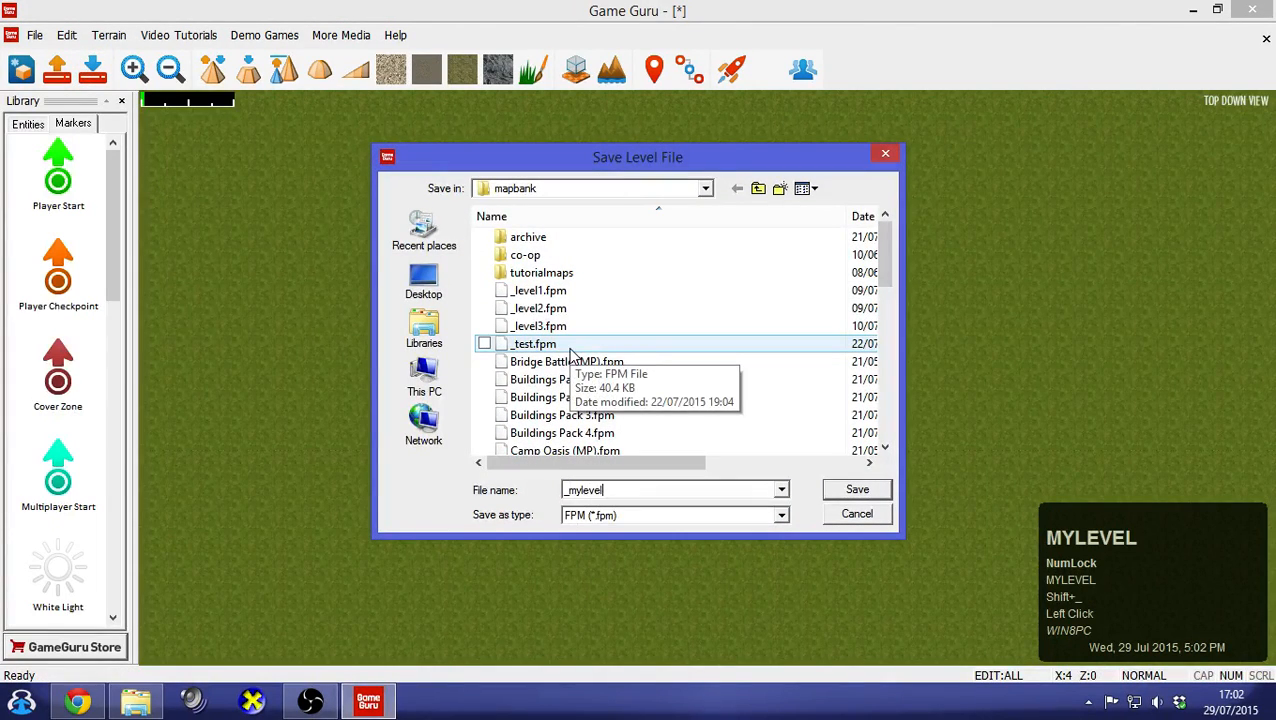
key("Return")
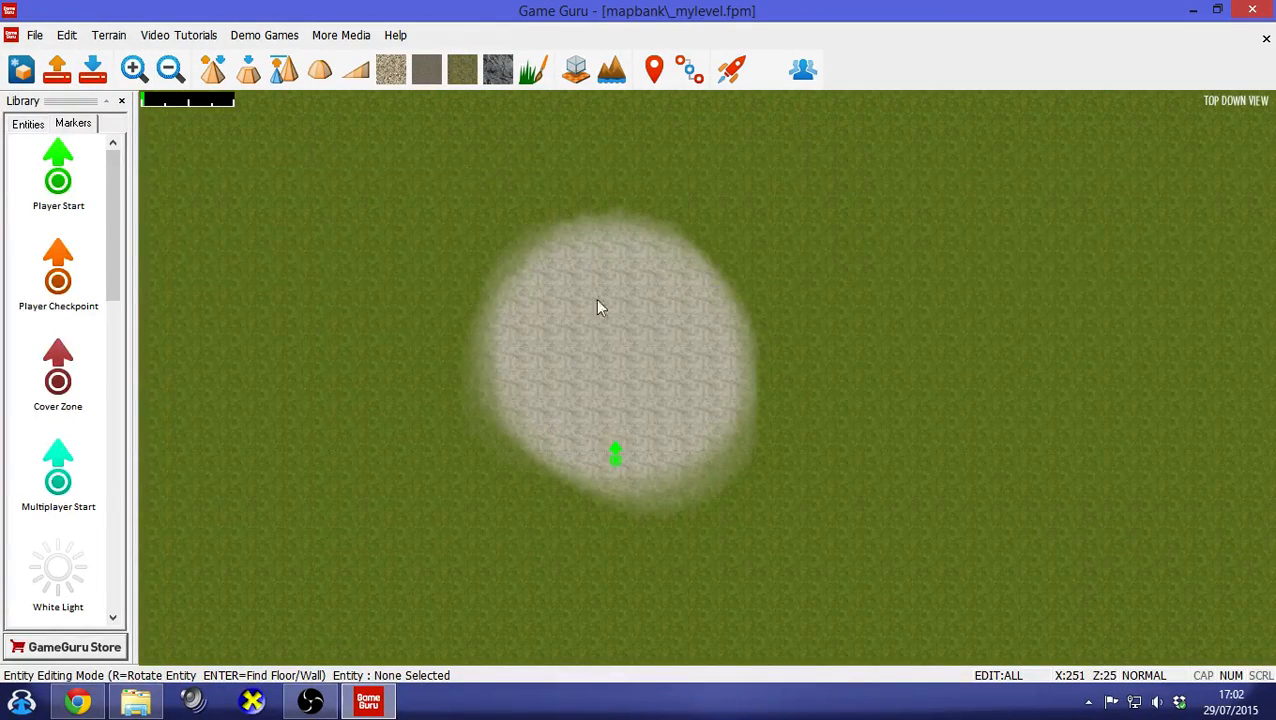
Export the current level as a standalone game and dismiss the completion dialog
left_click(35, 36)
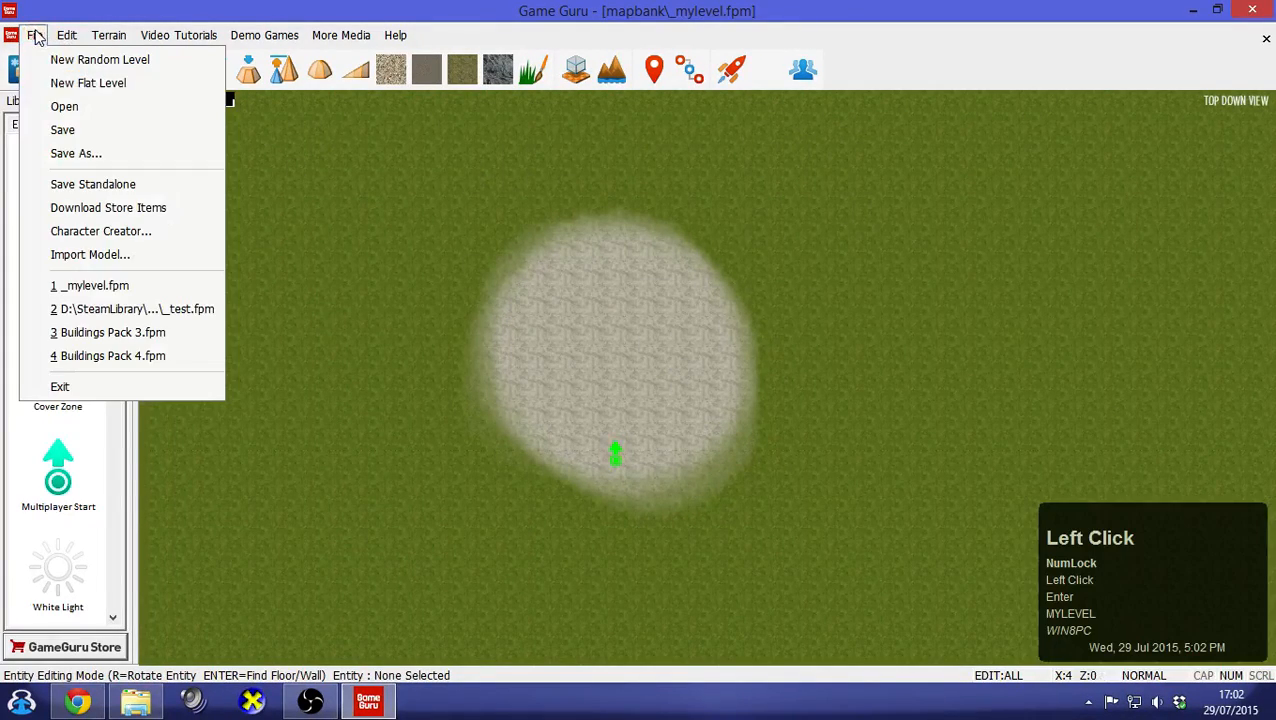
left_click(130, 184)
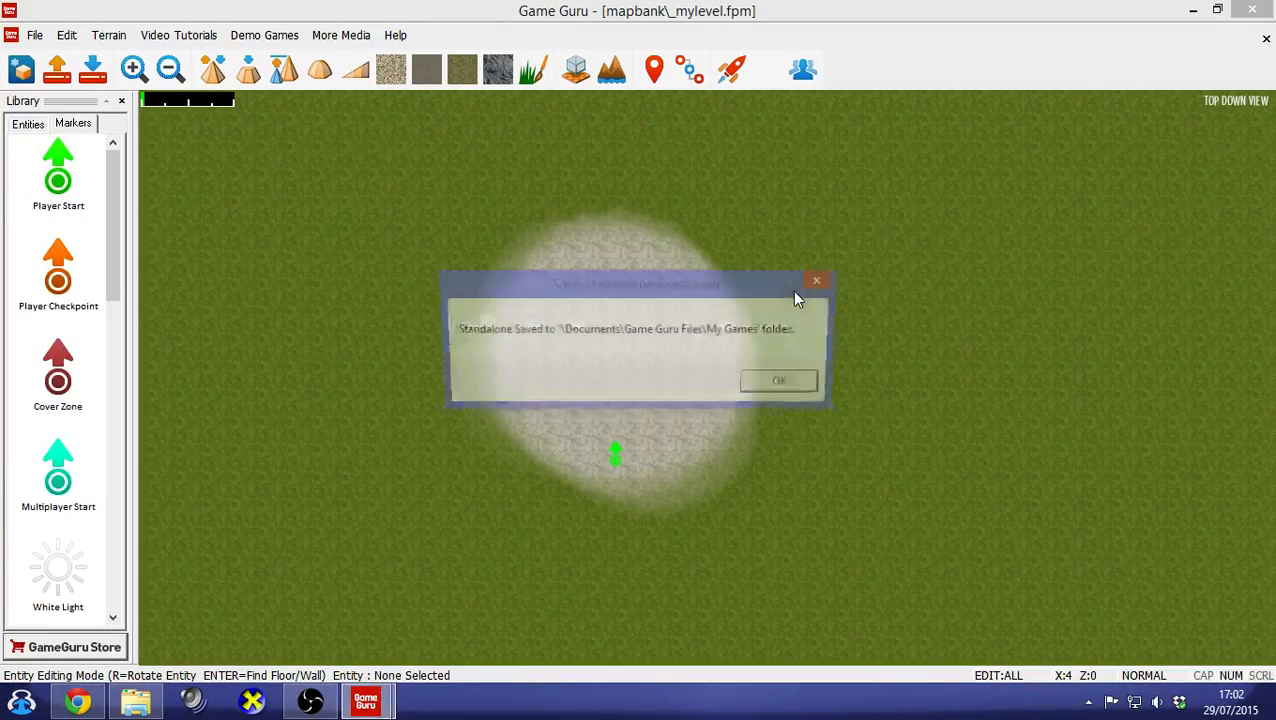
left_click(787, 385)
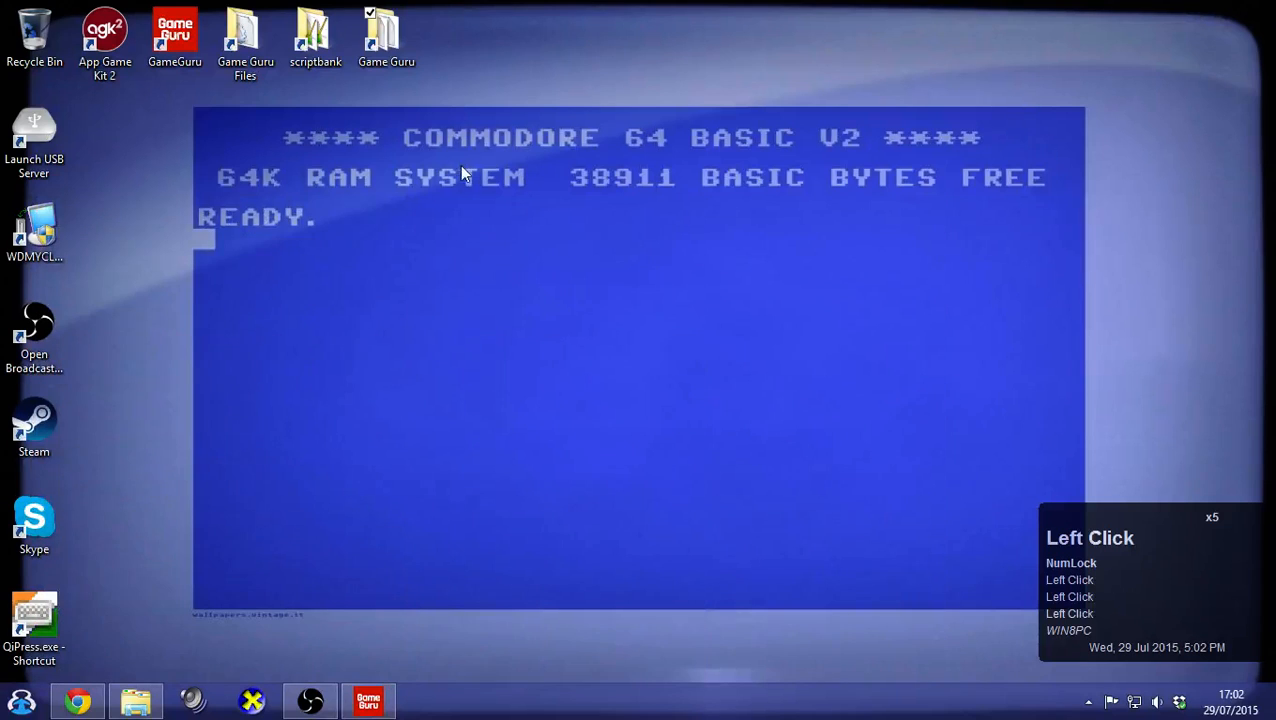
Run _mylevel.exe from the _mylevel folder under My Games in the Game Guru Files folder
double_click(245, 40)
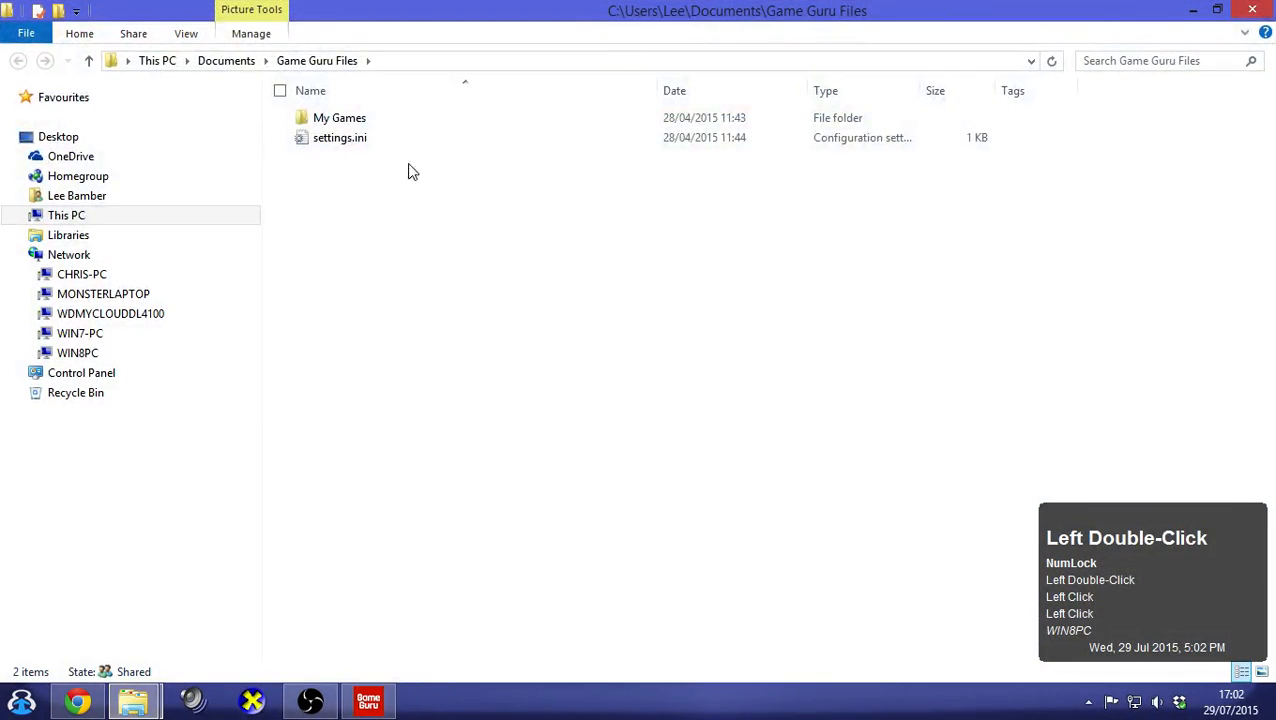
left_click(362, 121)
double_click(362, 121)
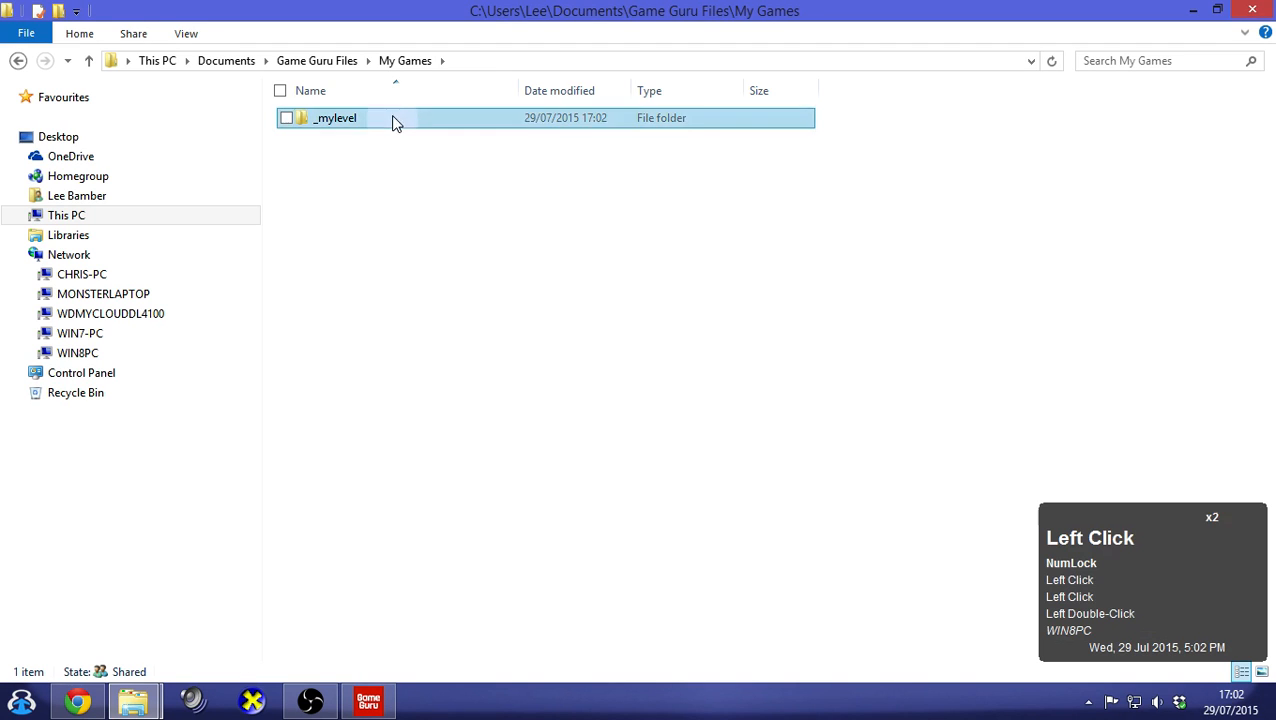
double_click(393, 120)
double_click(370, 137)
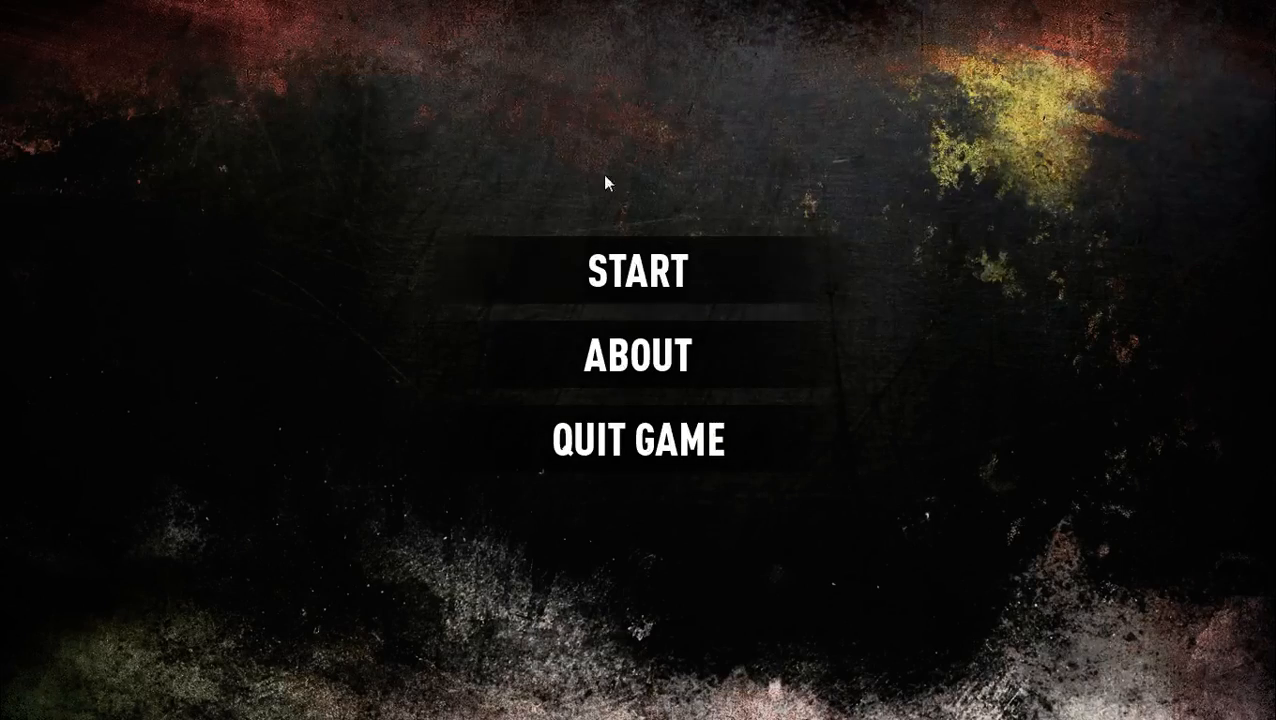
View the standalone game's About page, return to its title menu and start the level
left_click(683, 368)
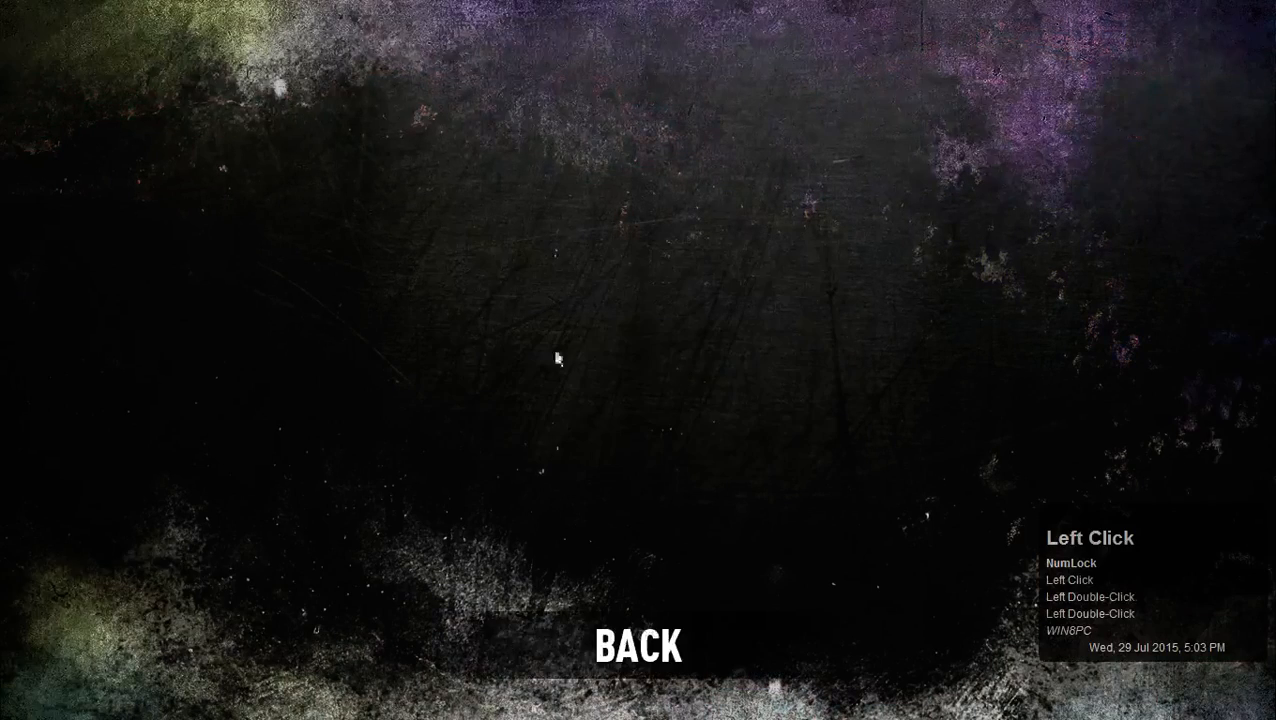
left_click(712, 624)
left_click(661, 273)
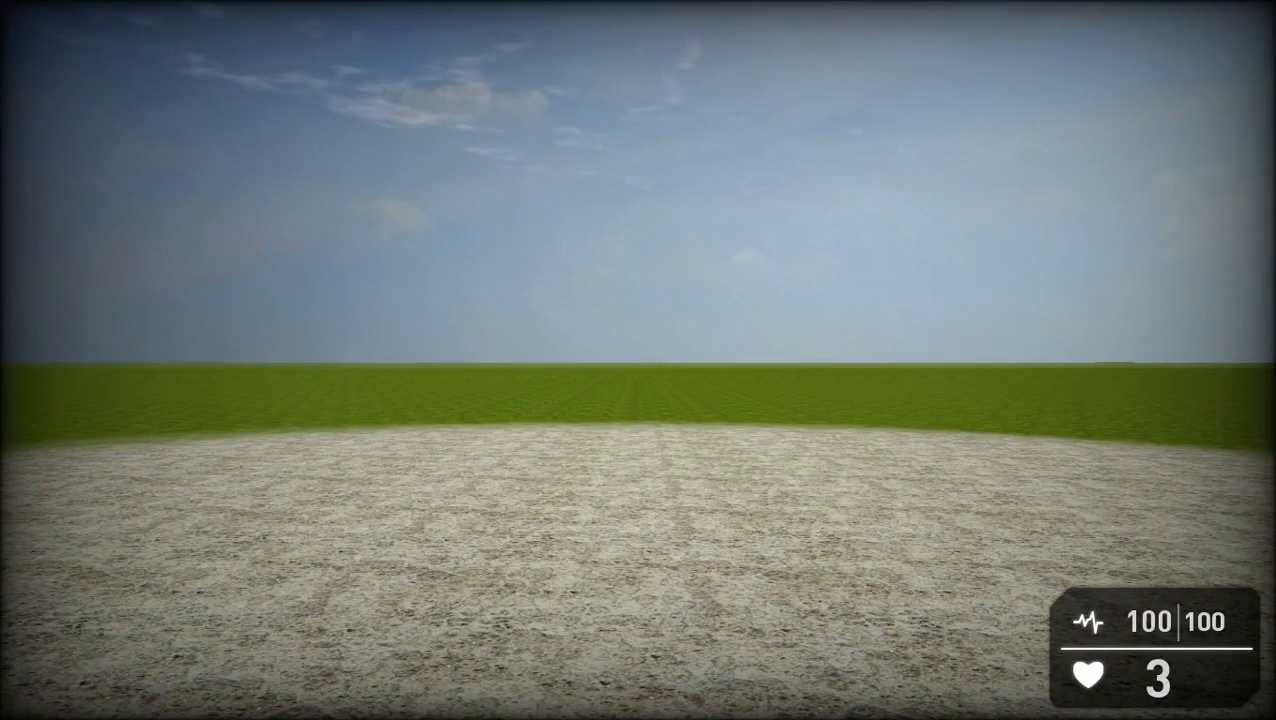
Pause the running game, view its graphics settings and return to the pause menu
key("Escape")
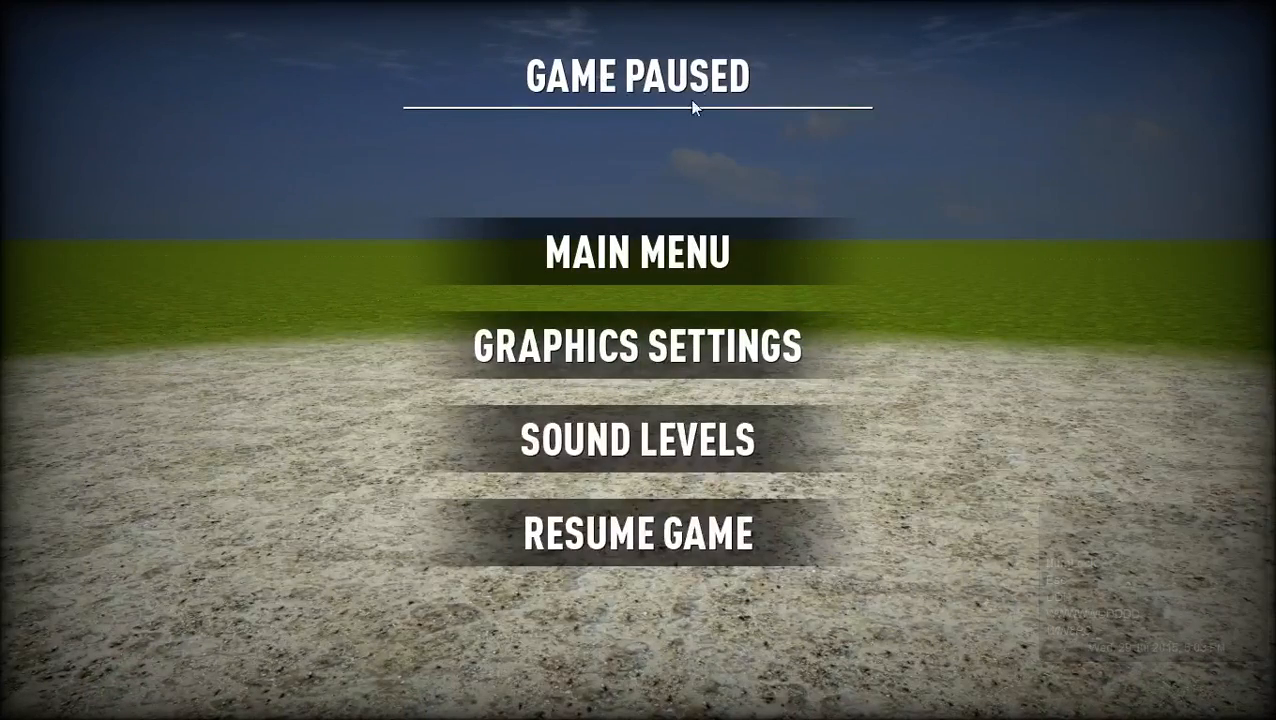
left_click(684, 348)
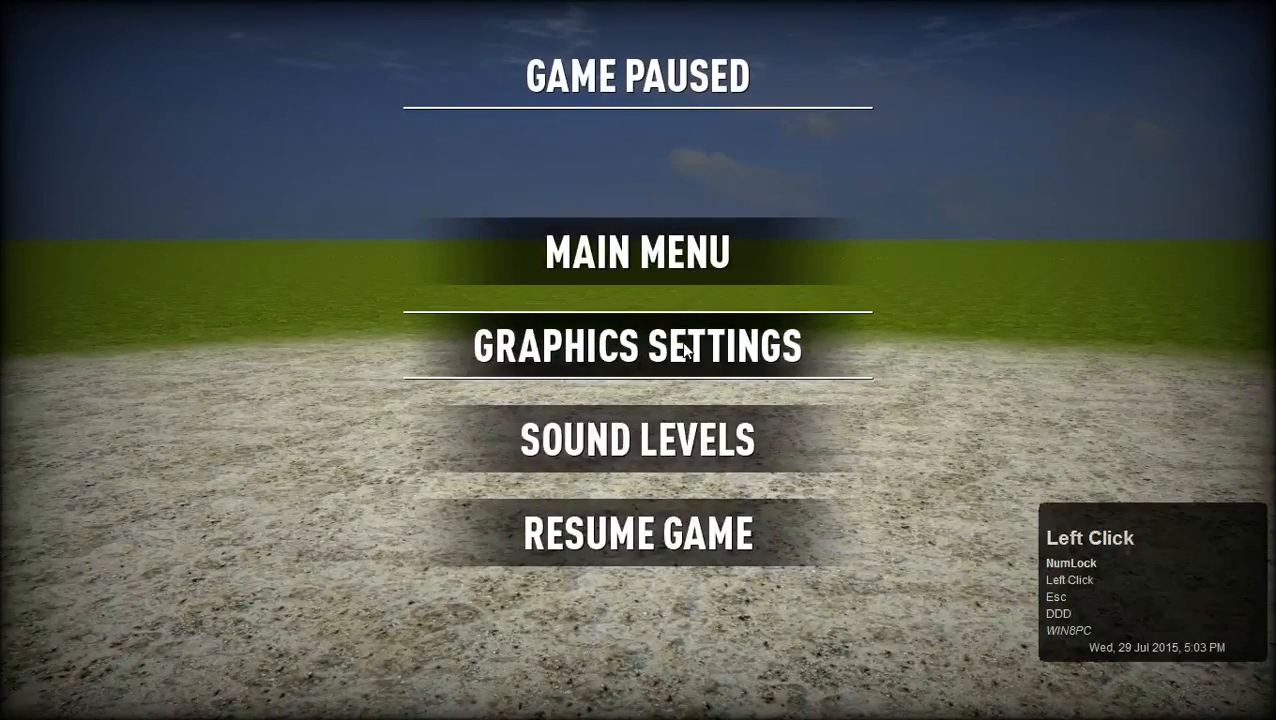
left_click(662, 600)
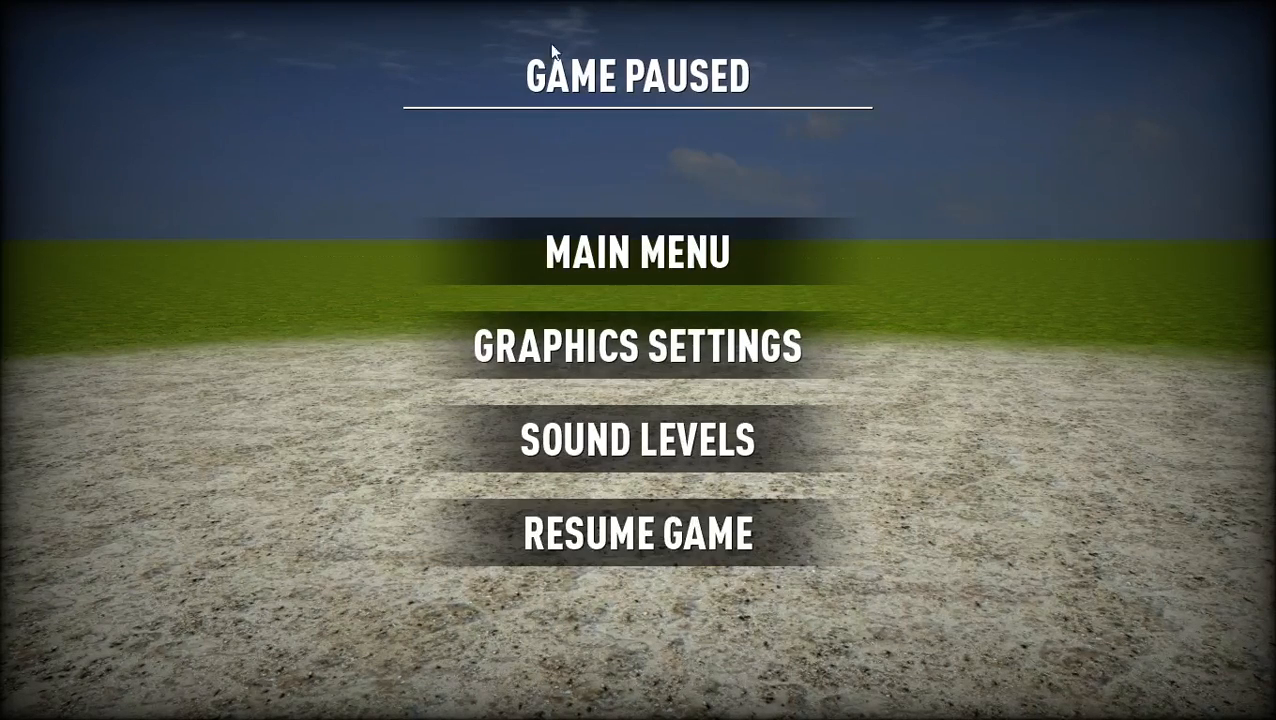
Quit the standalone game by way of its main menu and switch back to the GameGuru editor
left_click(668, 251)
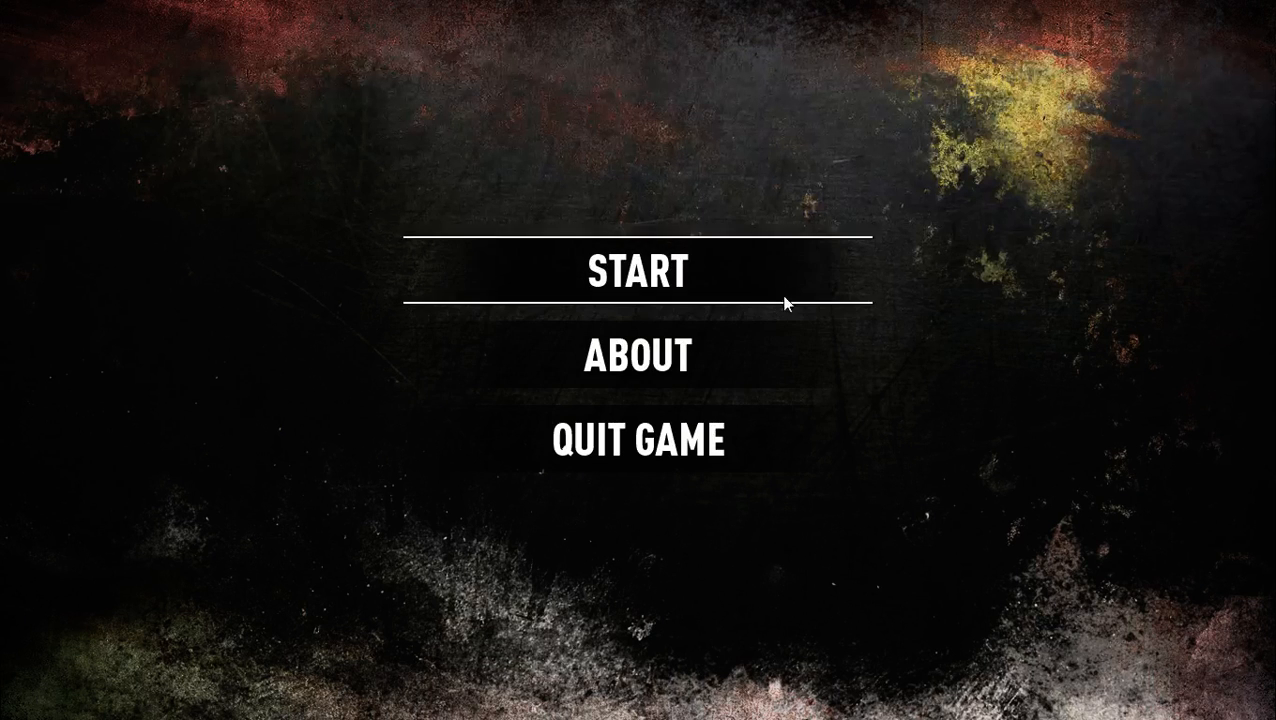
left_click(661, 444)
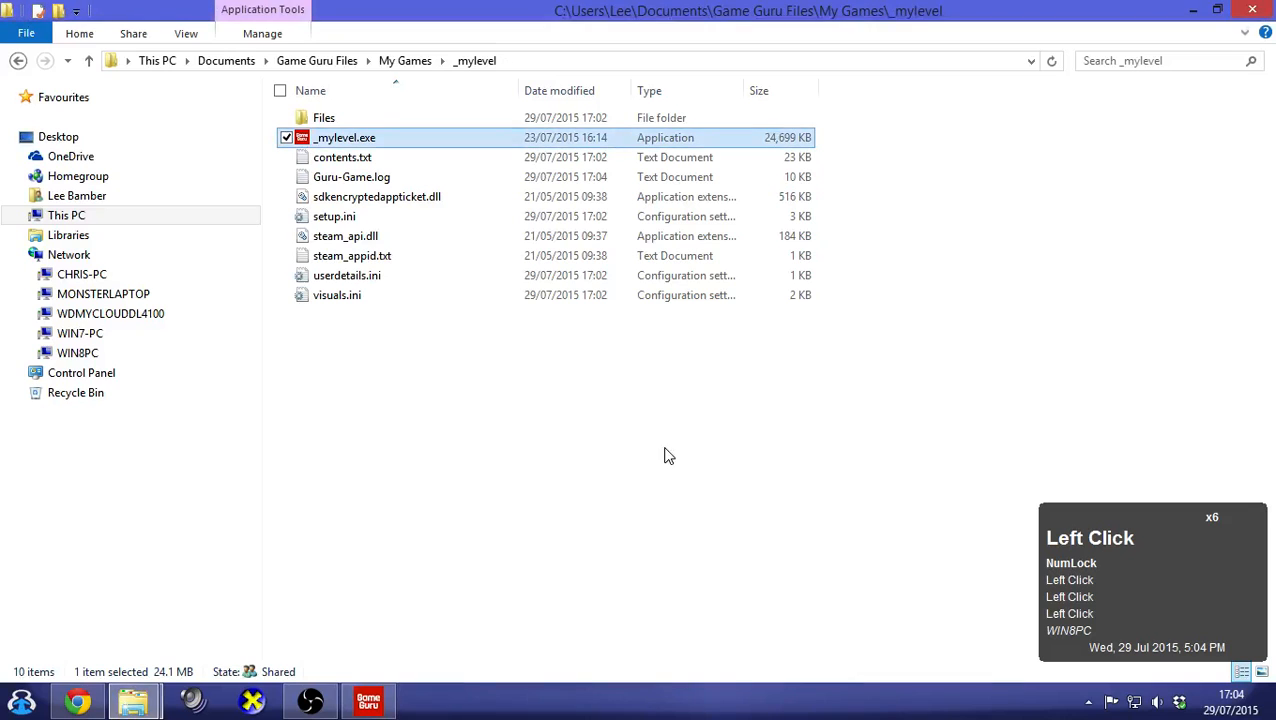
left_click(468, 393)
left_click(370, 703)
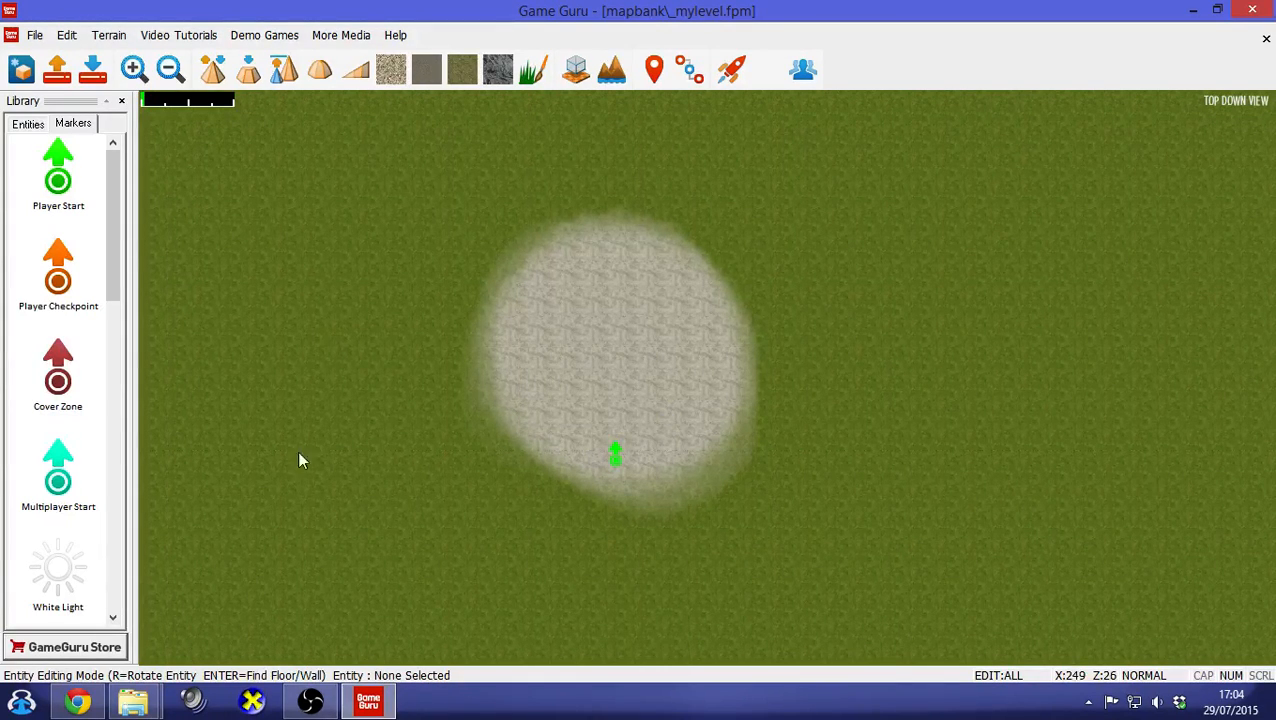
Switch to the Game Guru installation folder in File Explorer and open its Files subfolder to examine the asset folders
left_click(133, 705)
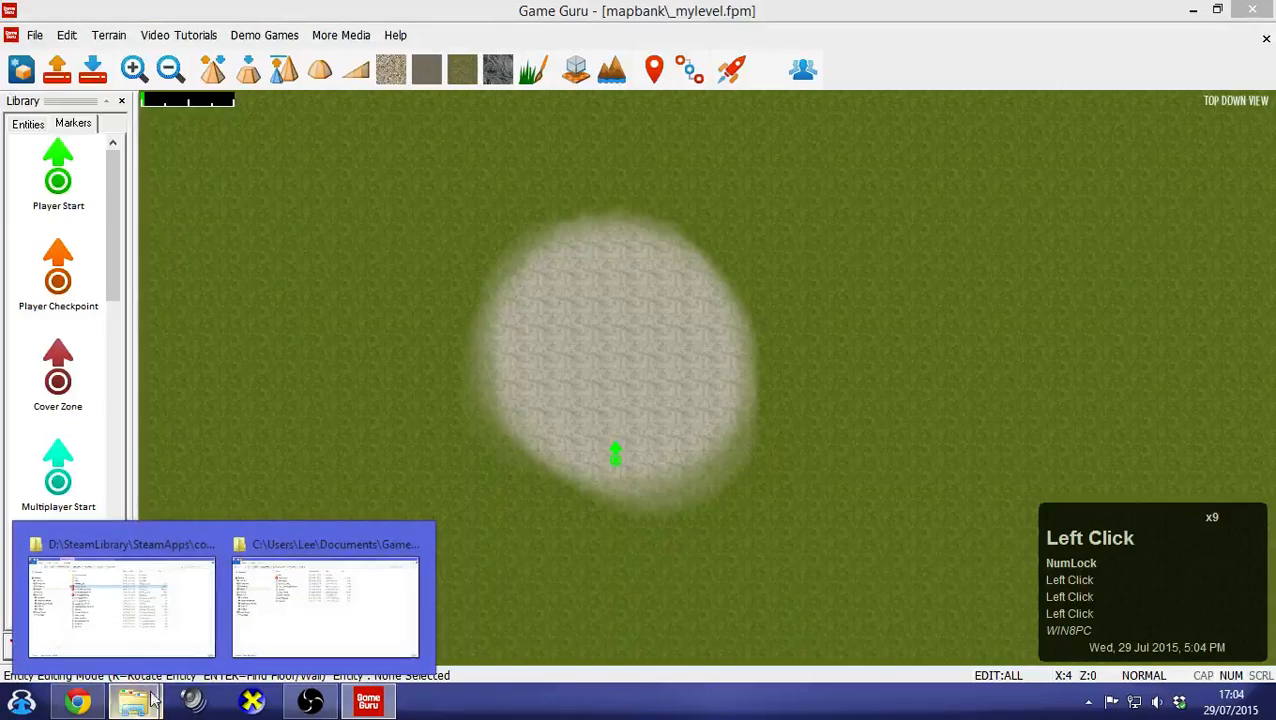
left_click(137, 629)
left_click(432, 528)
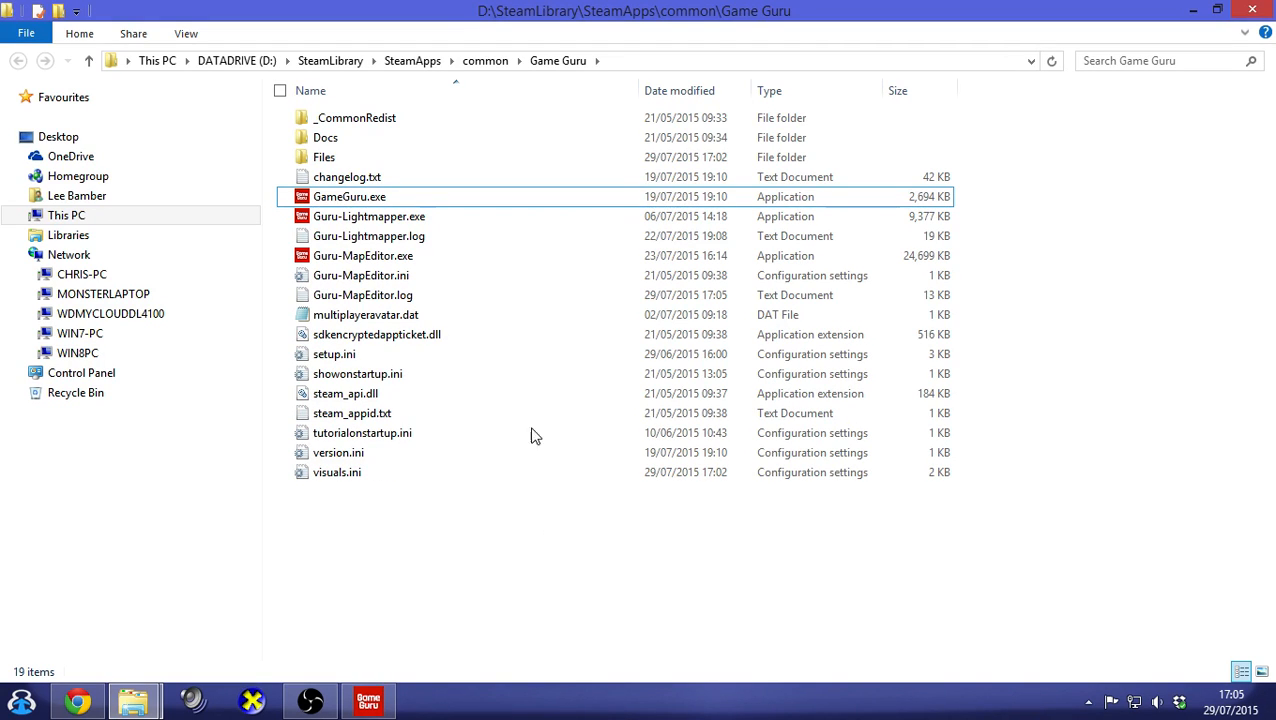
double_click(456, 157)
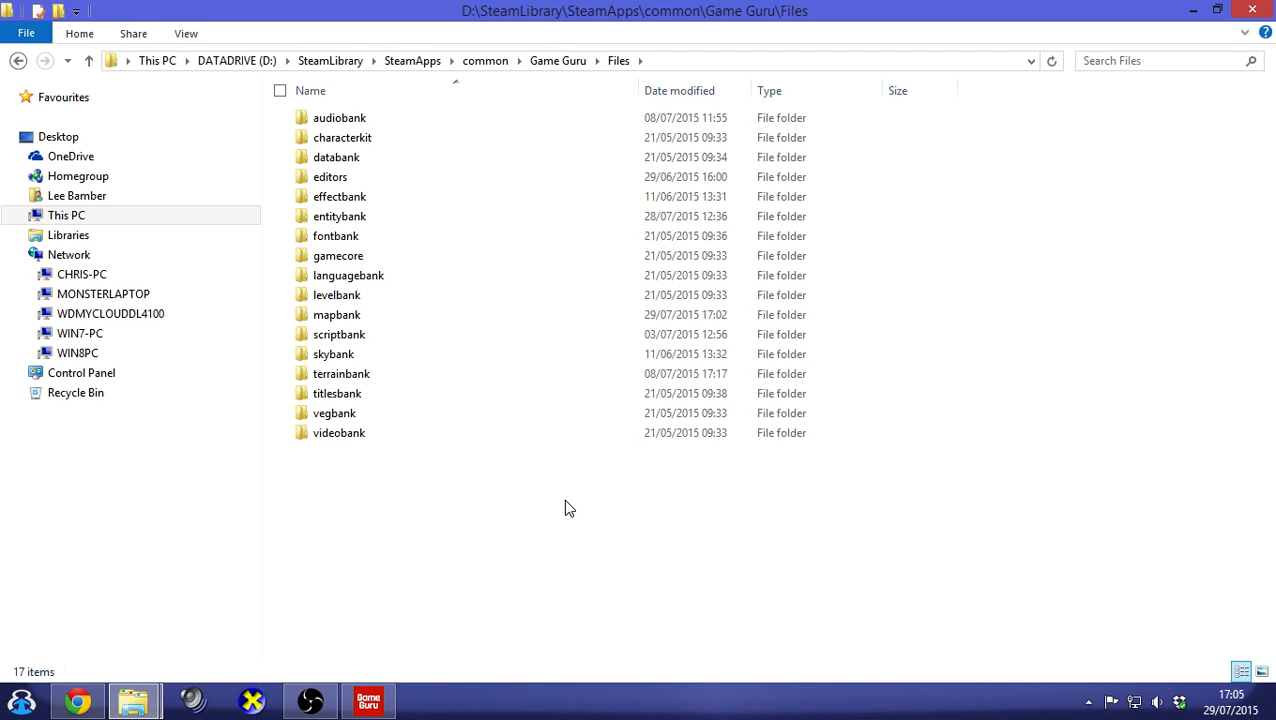
Collapse the Network and Desktop branches of the folder tree and go back up to the Game Guru folder
left_click(21, 255)
left_click(12, 136)
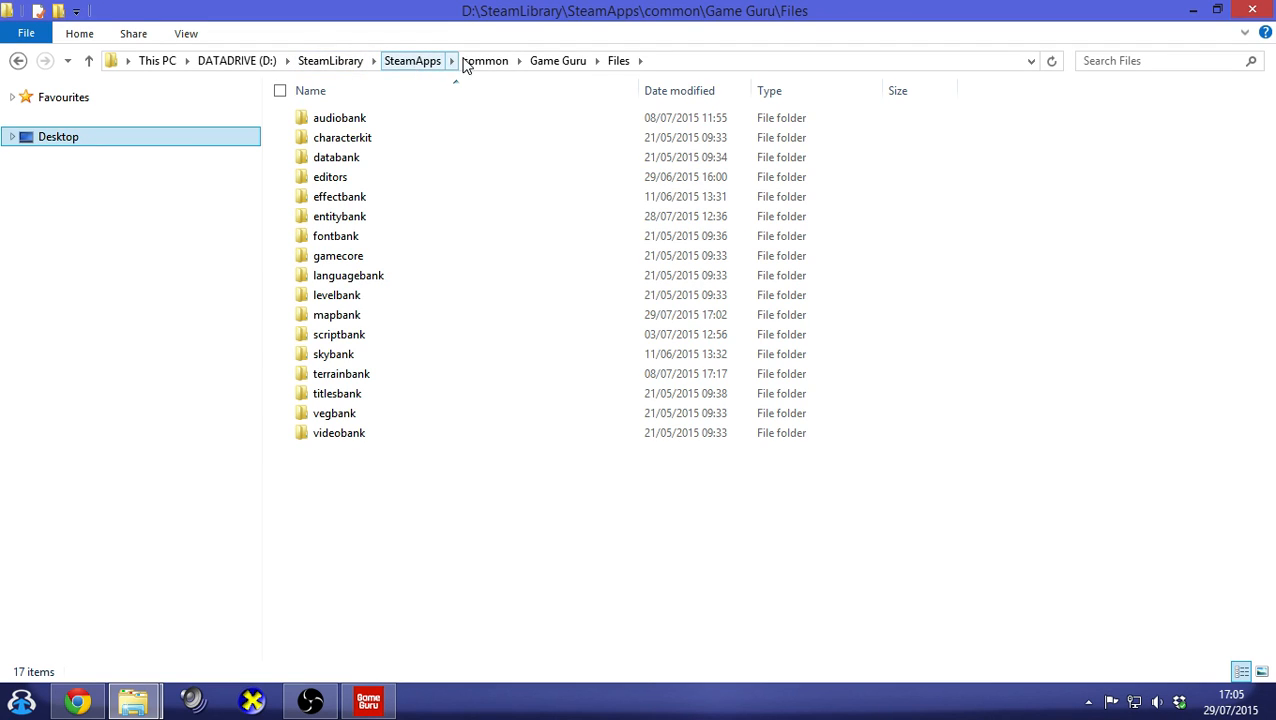
left_click(556, 62)
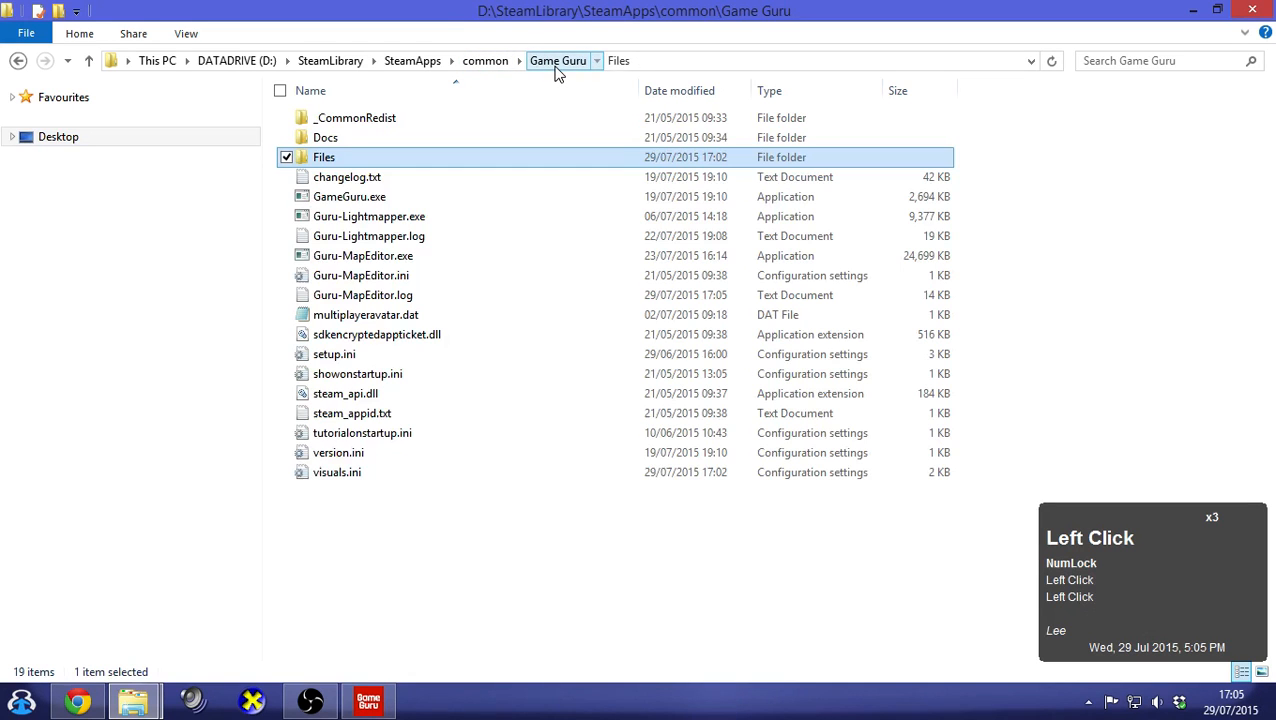
left_click(384, 535)
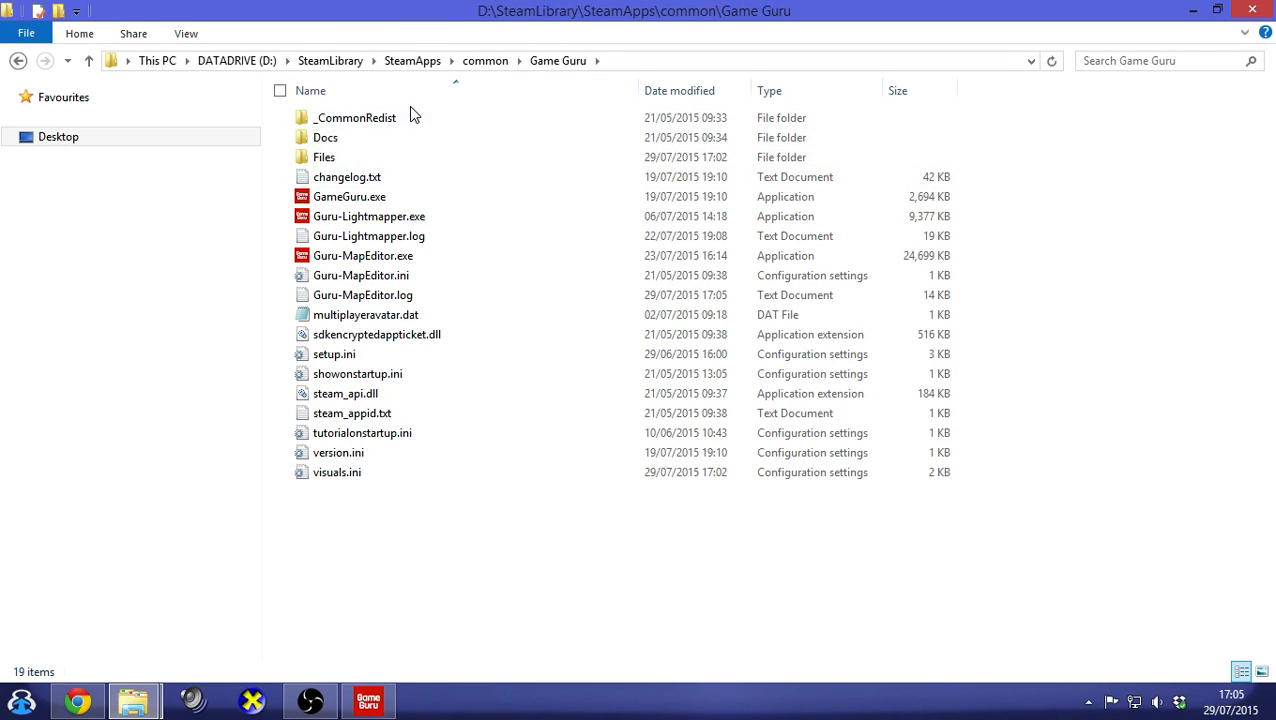
Open the Files subfolder of the Game Guru installation folder and switch back to the GameGuru editor
double_click(380, 160)
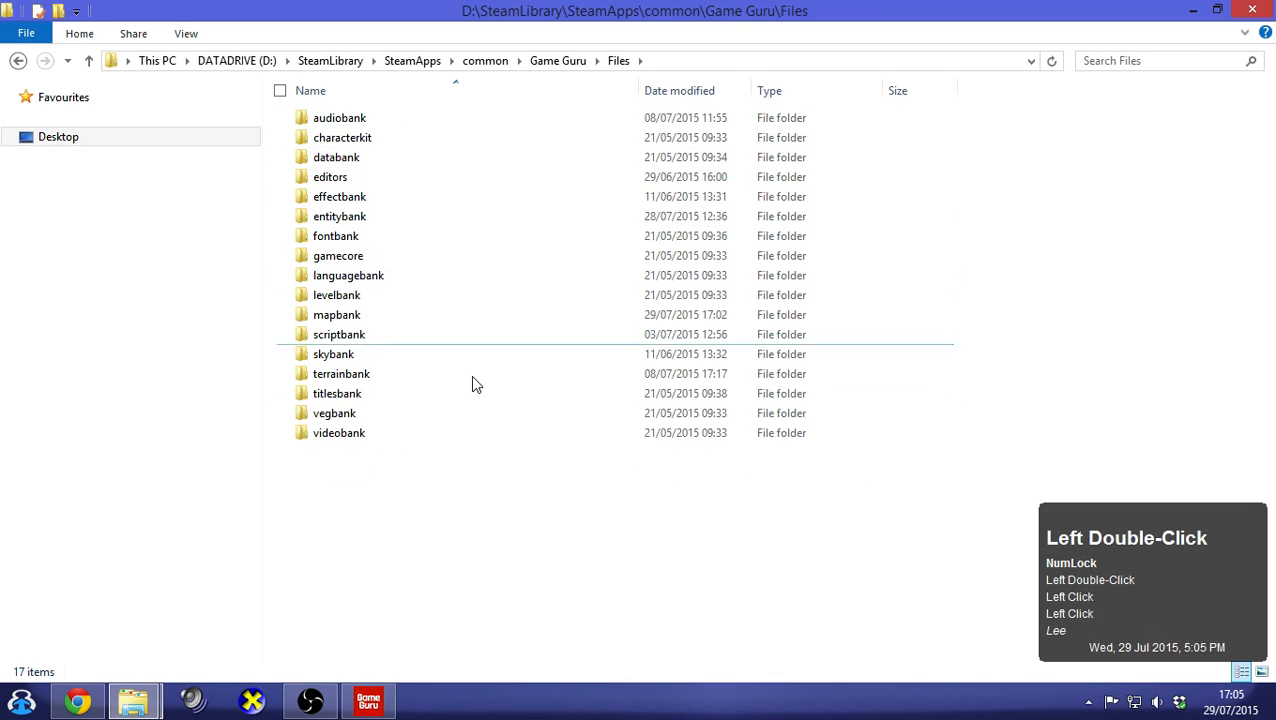
left_click(452, 515)
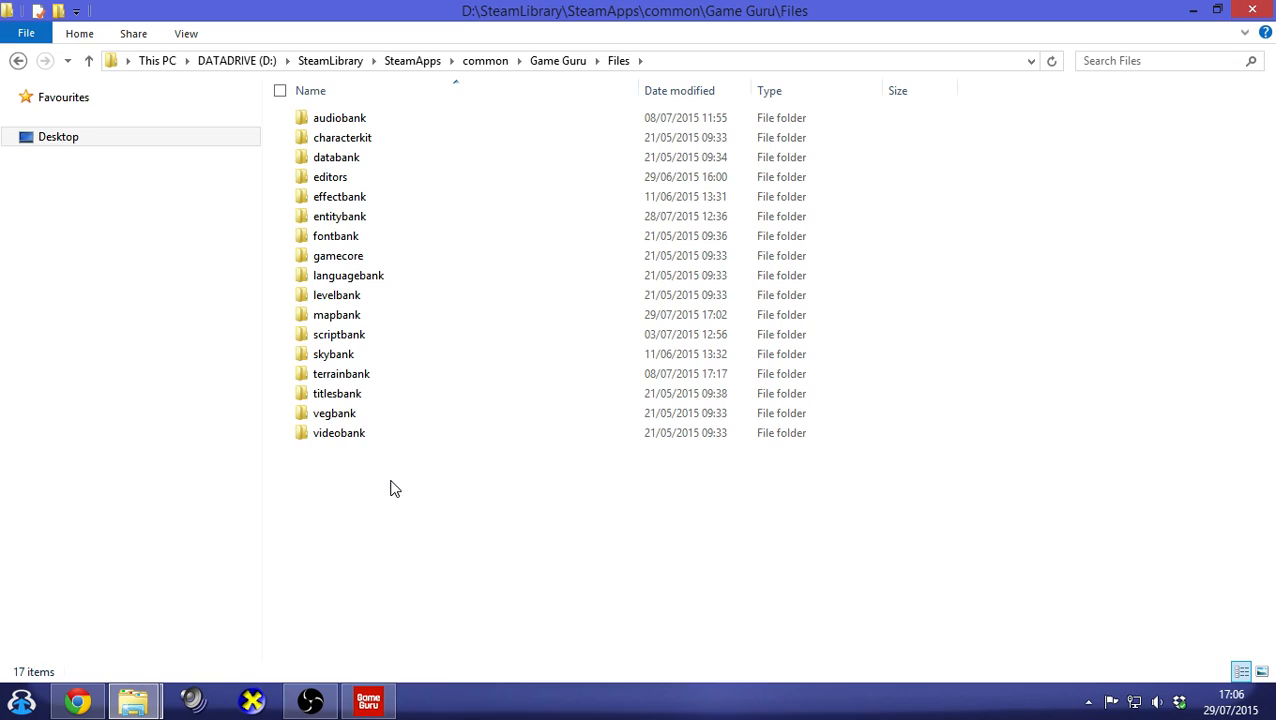
left_click(369, 700)
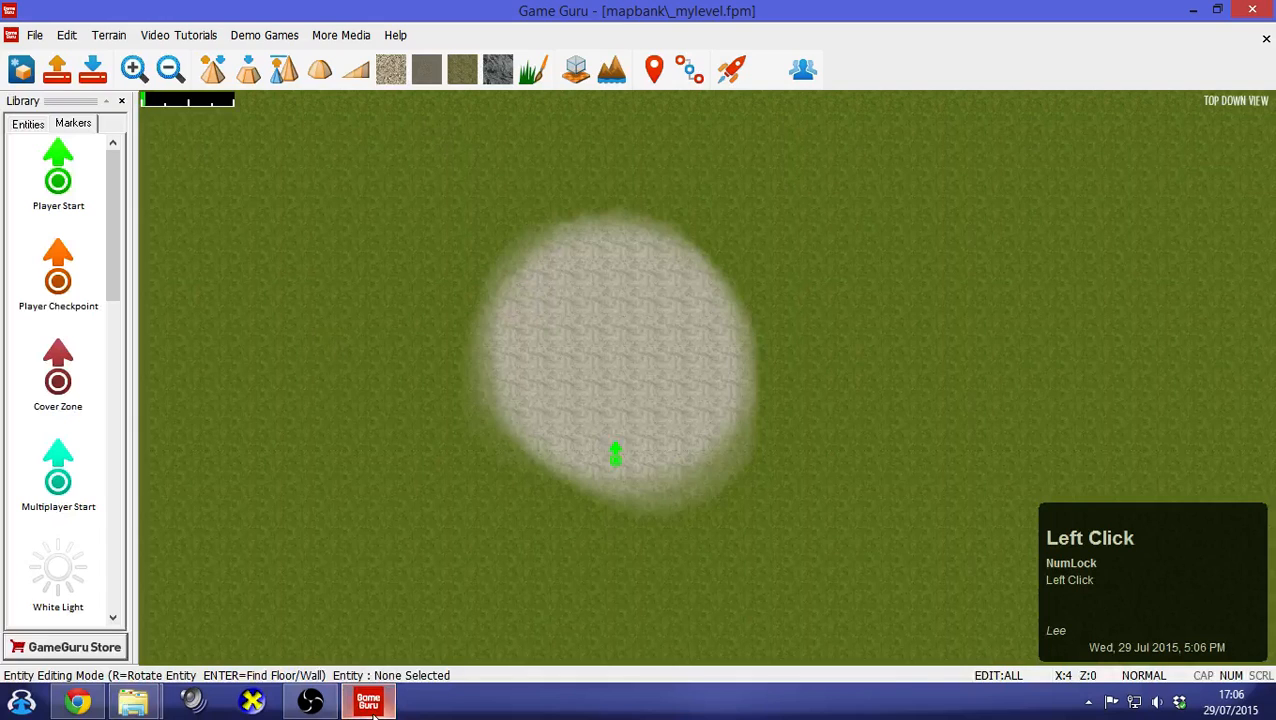
Switch to the Chrome browser and open the Community Vote page of the GameGuru website
left_click(78, 700)
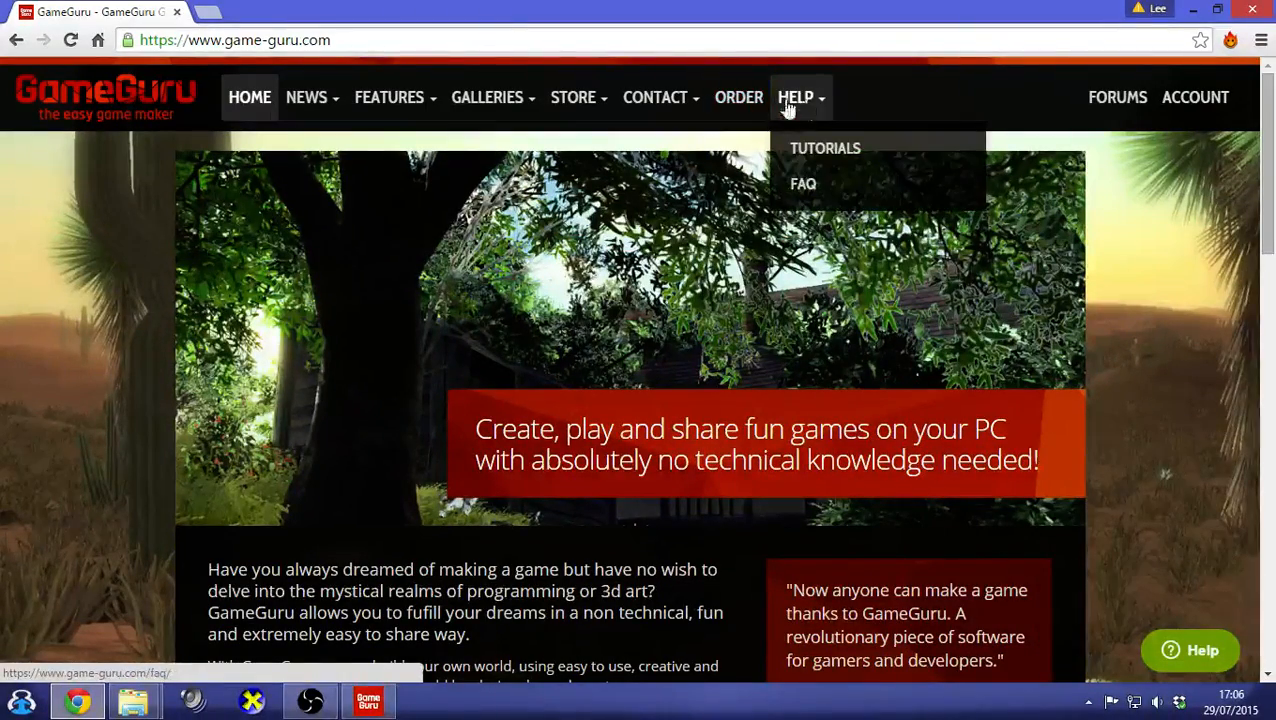
mouse_move(663, 105)
mouse_move(370, 97)
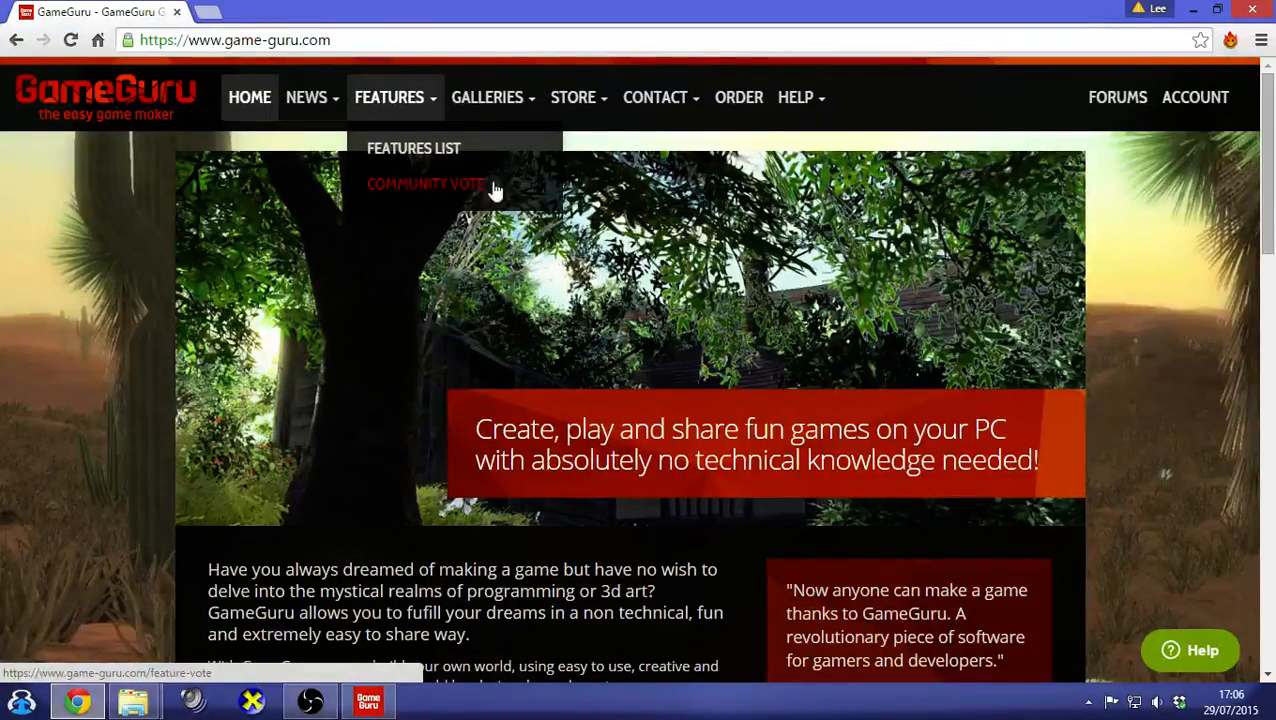
left_click(438, 182)
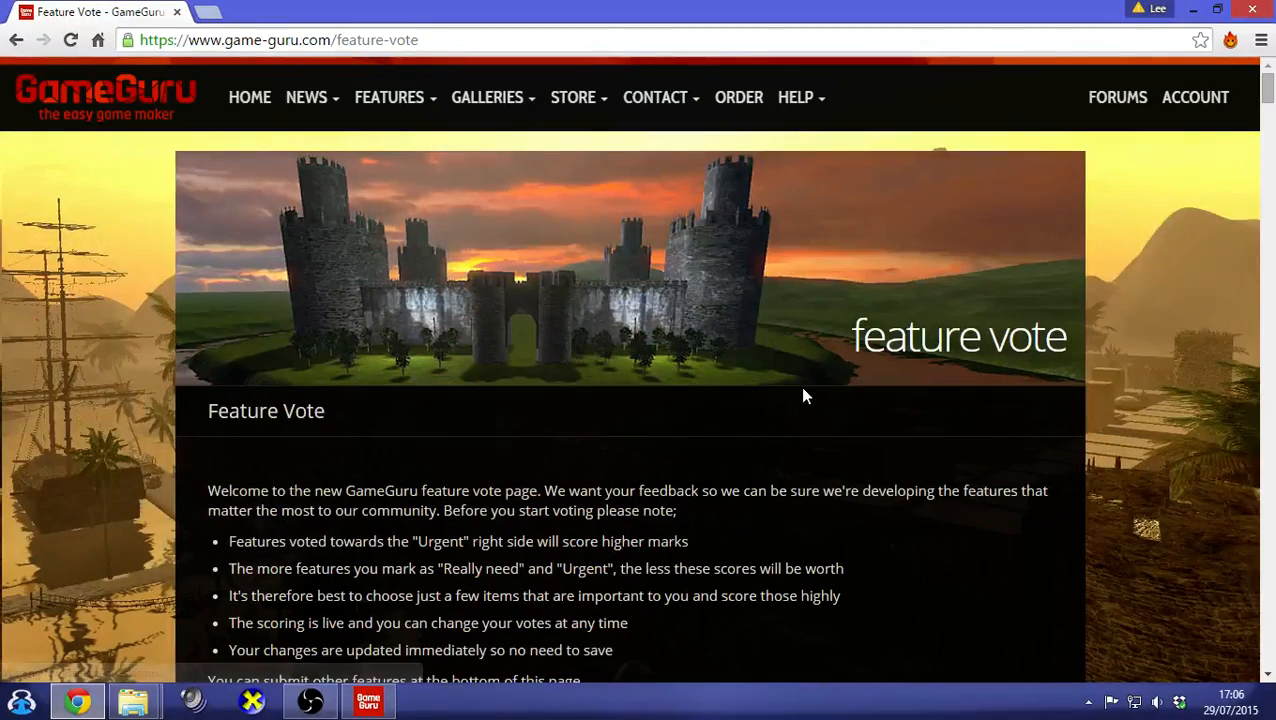
Examine the features open for voting on the Feature Vote page, from Characters through Weapons, and return to its beginning
scroll(845, 365, "down", 9)
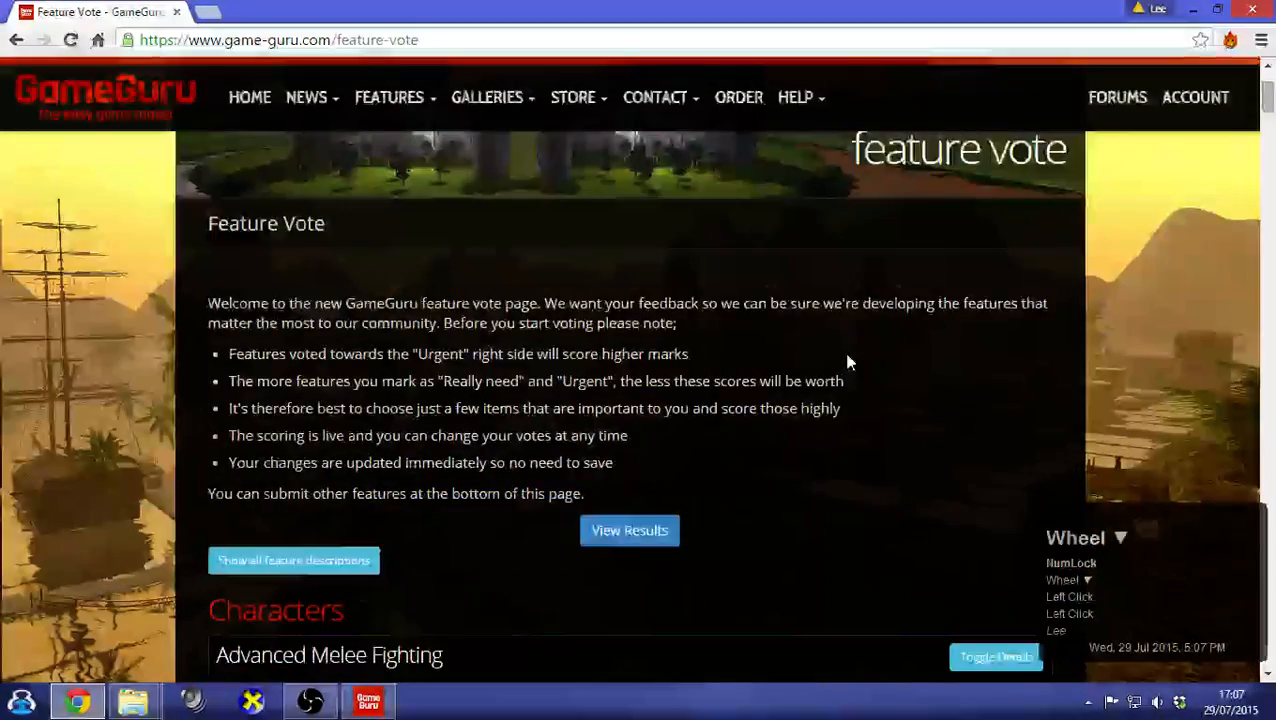
scroll(668, 290, "down", 11)
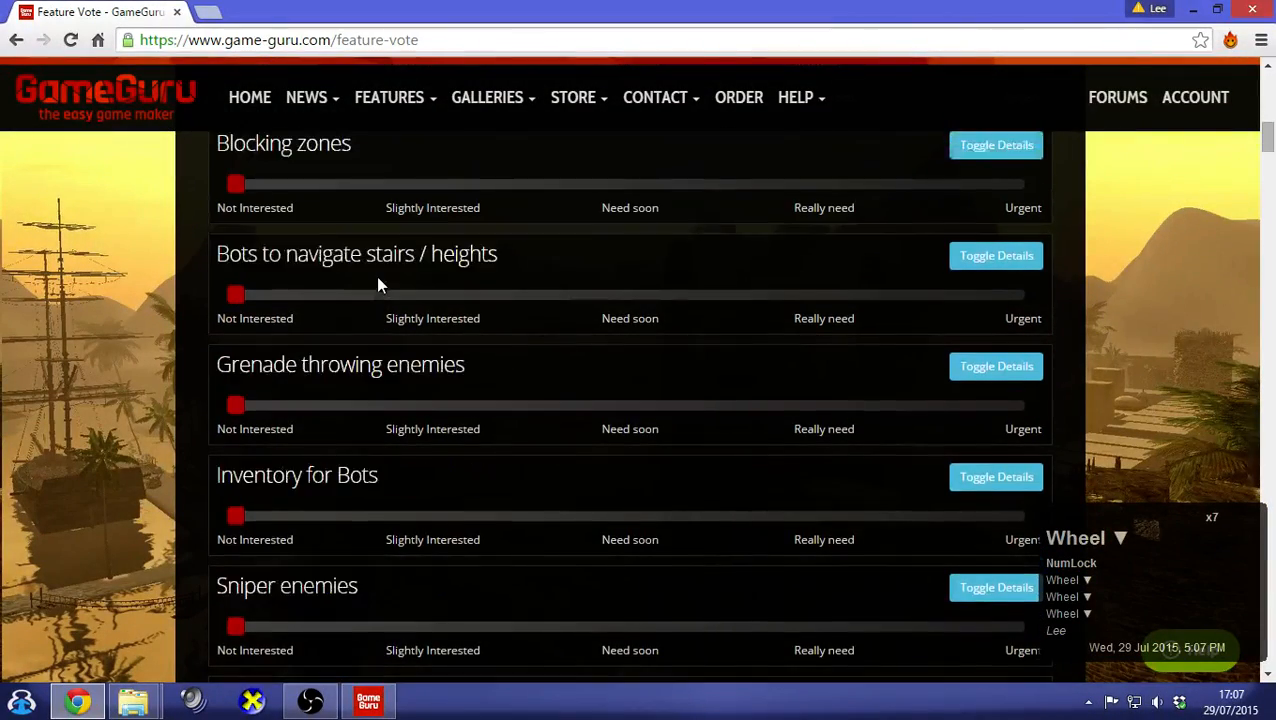
scroll(621, 302, "down", 10)
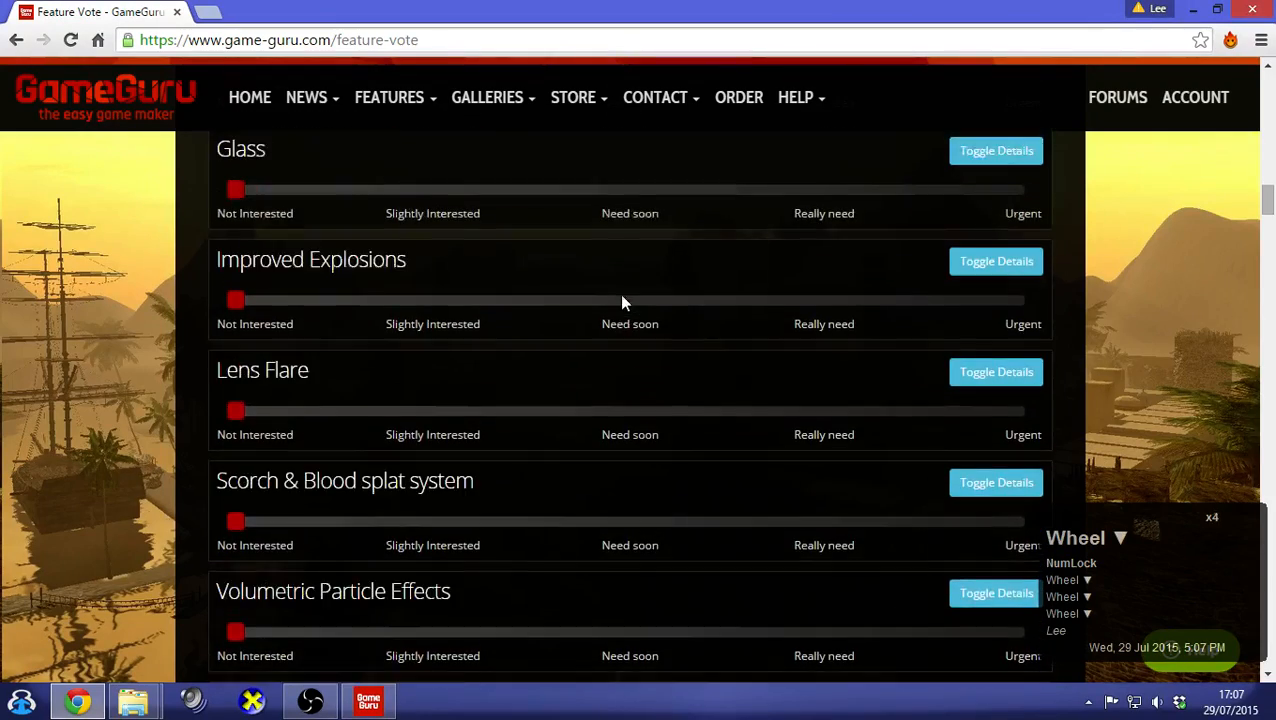
scroll(621, 302, "down", 20)
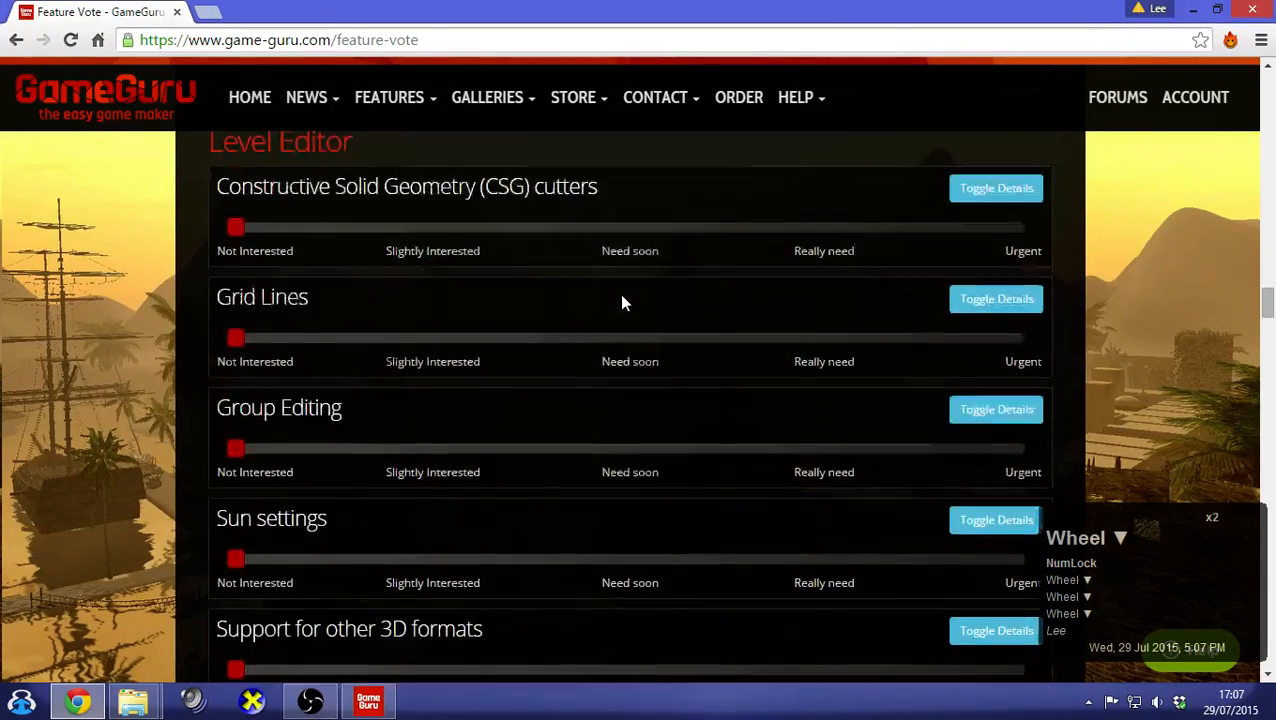
scroll(621, 302, "down", 20)
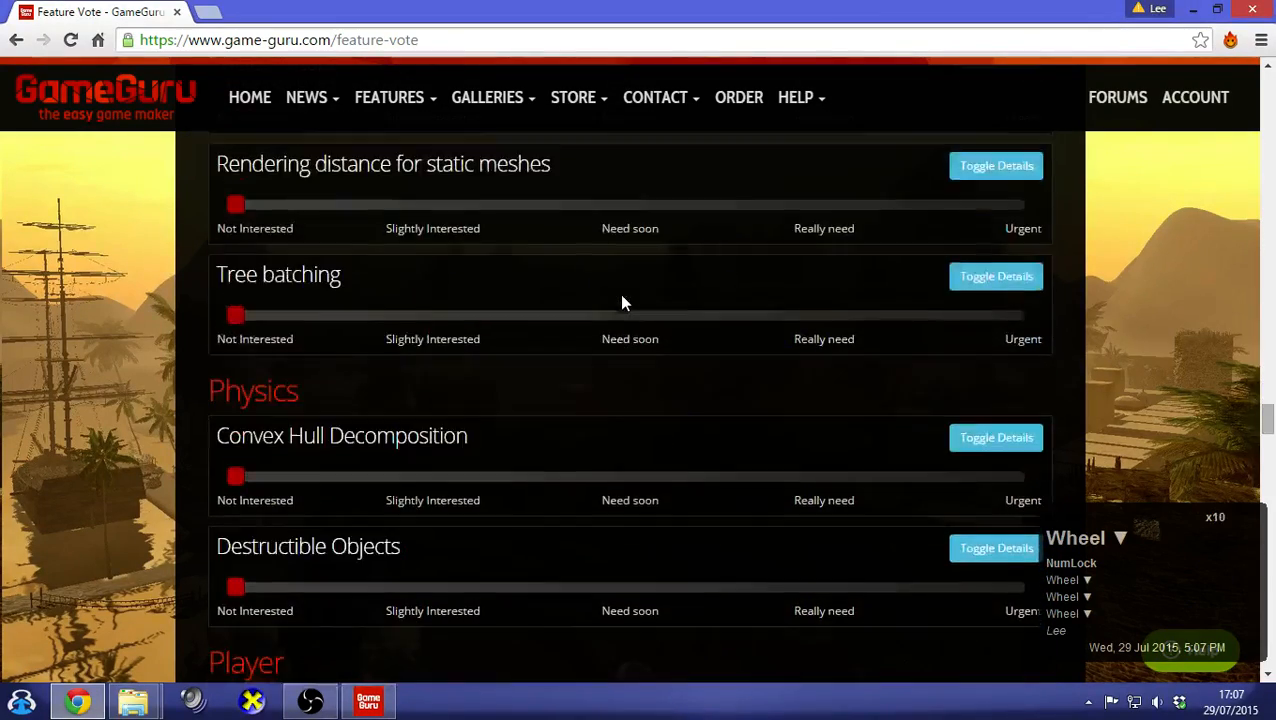
scroll(621, 302, "down", 20)
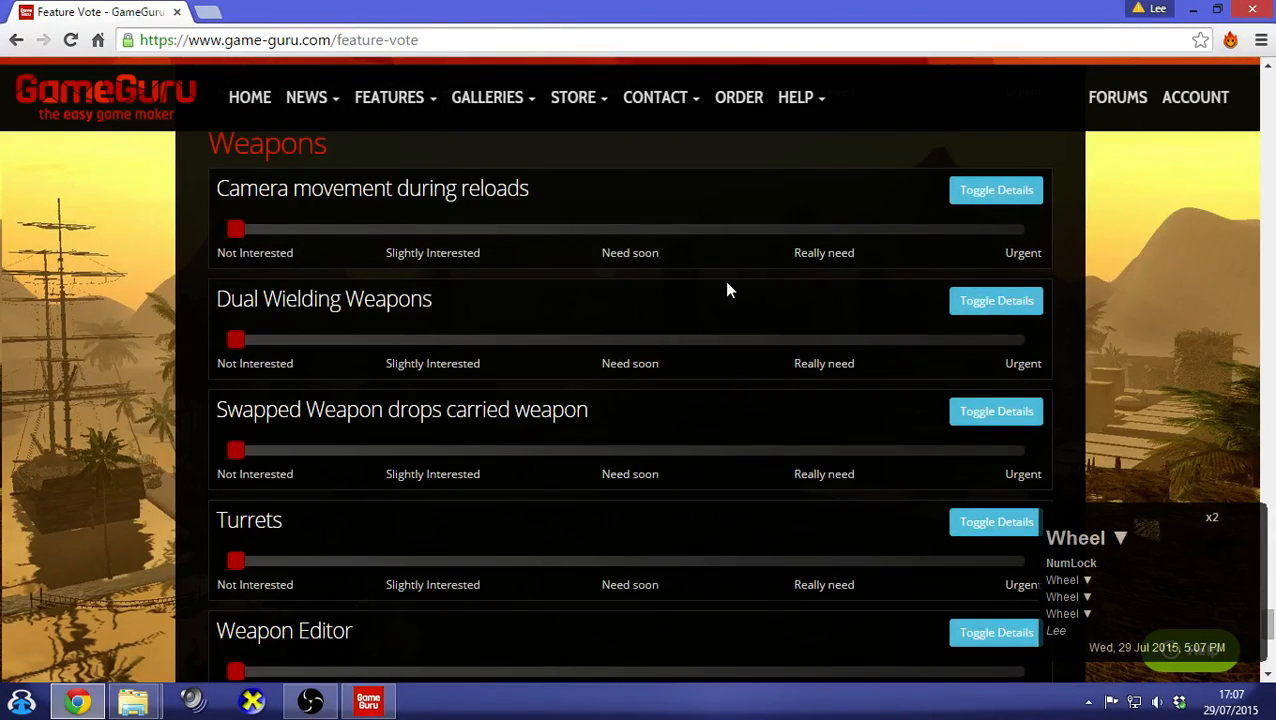
scroll(726, 284, "down", 8)
scroll(726, 284, "up", 15)
scroll(726, 283, "up", 15)
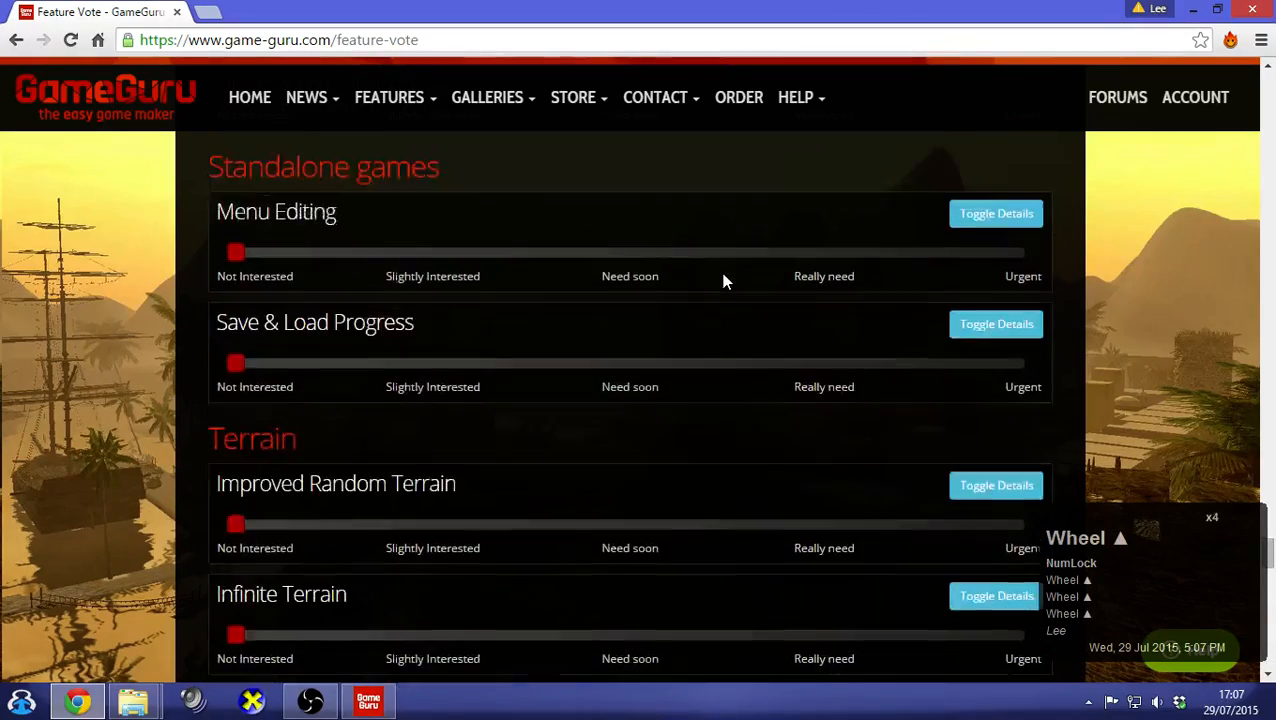
scroll(726, 283, "down", 6)
scroll(726, 281, "up", 20)
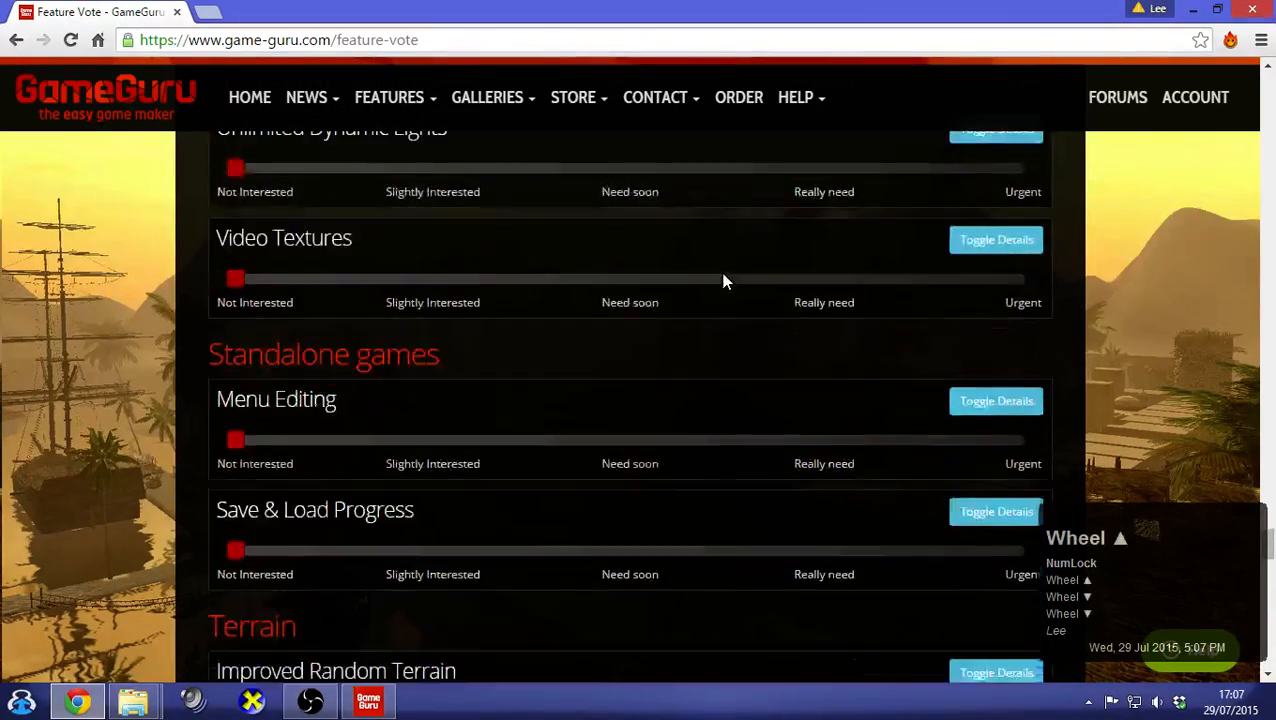
scroll(726, 277, "up", 20)
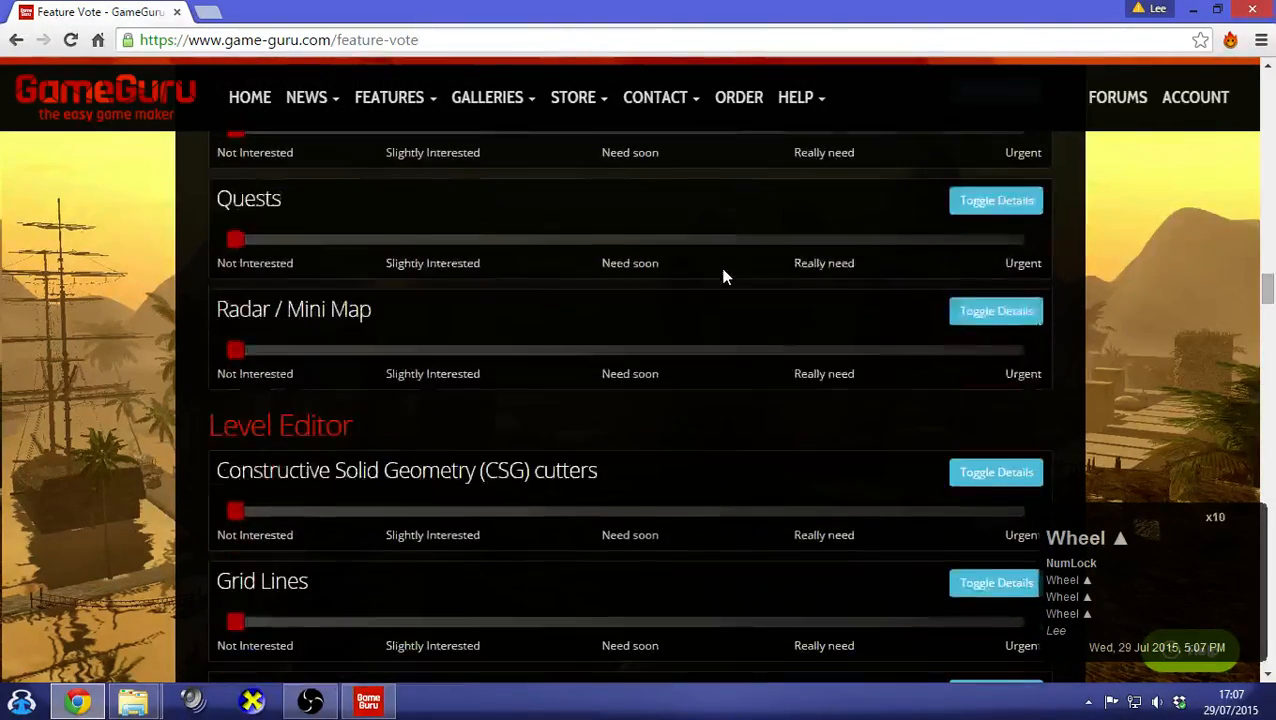
scroll(726, 276, "up", 3)
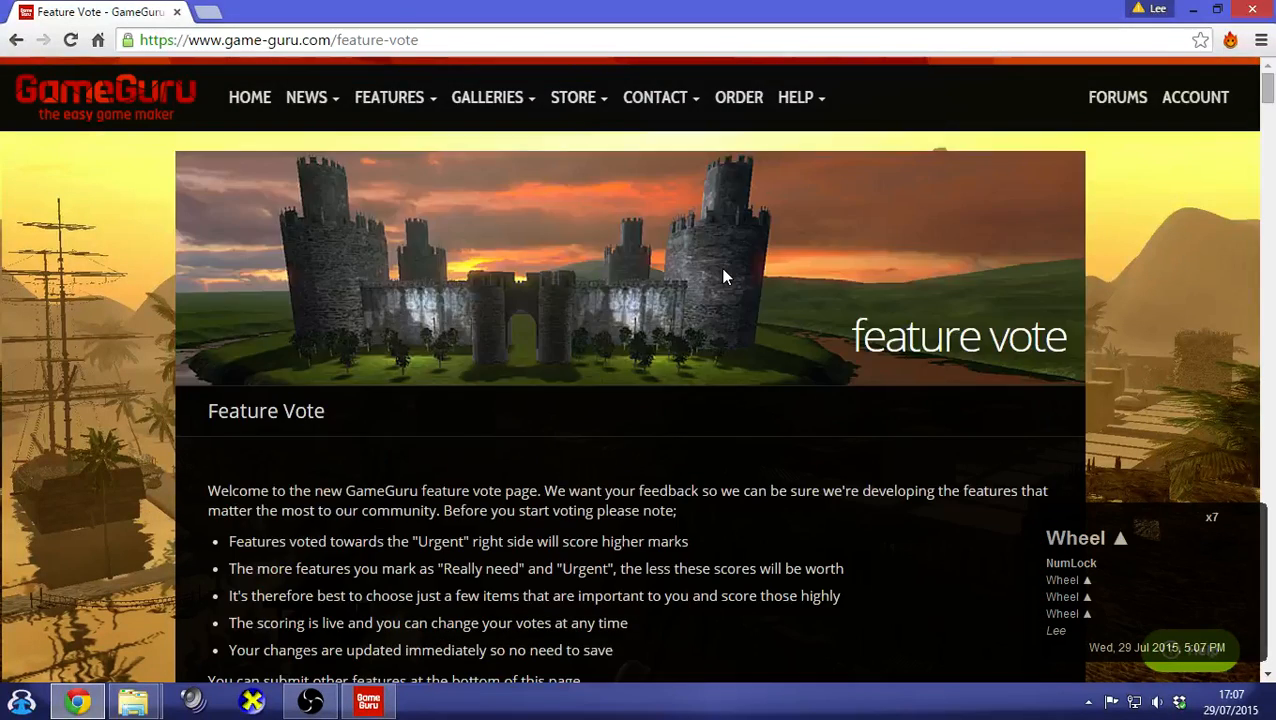
Open the live results of the GameGuru feature vote
scroll(723, 276, "down", 6)
scroll(621, 202, "up", 1)
left_click(628, 250)
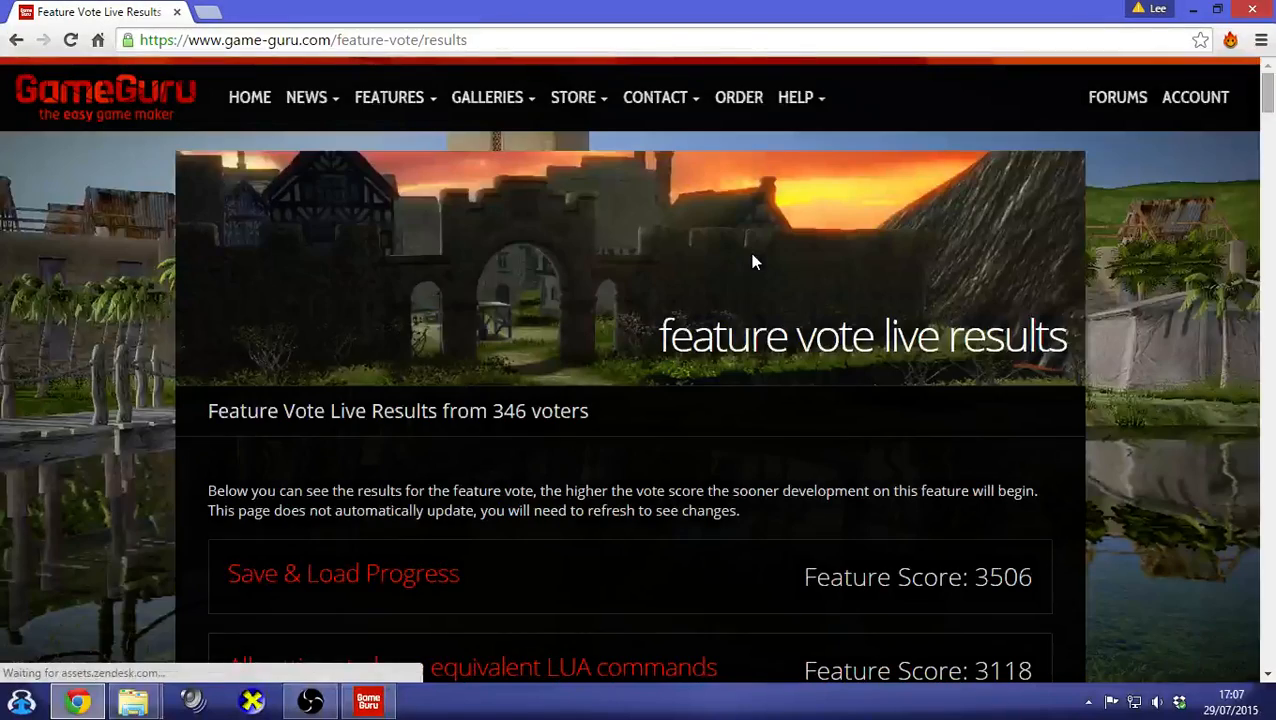
Examine the ranking of the requested features and their scores in the live vote results
scroll(700, 320, "down", 3)
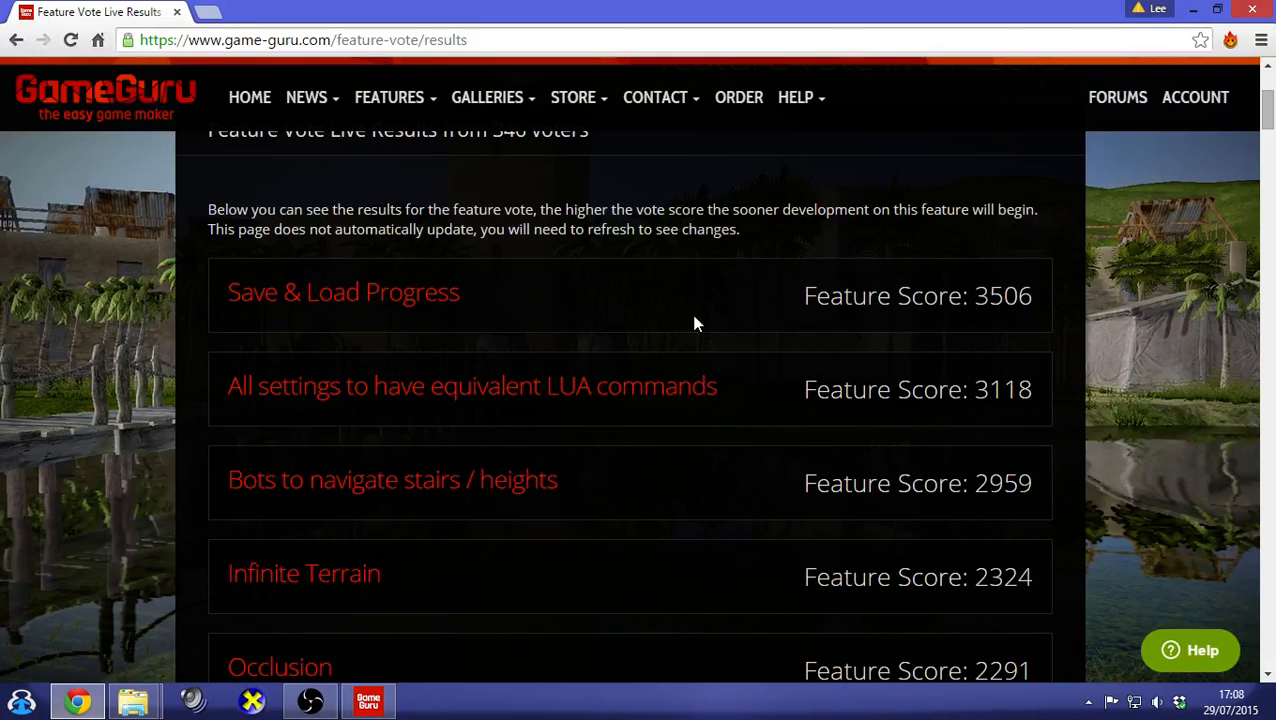
scroll(703, 275, "down", 3)
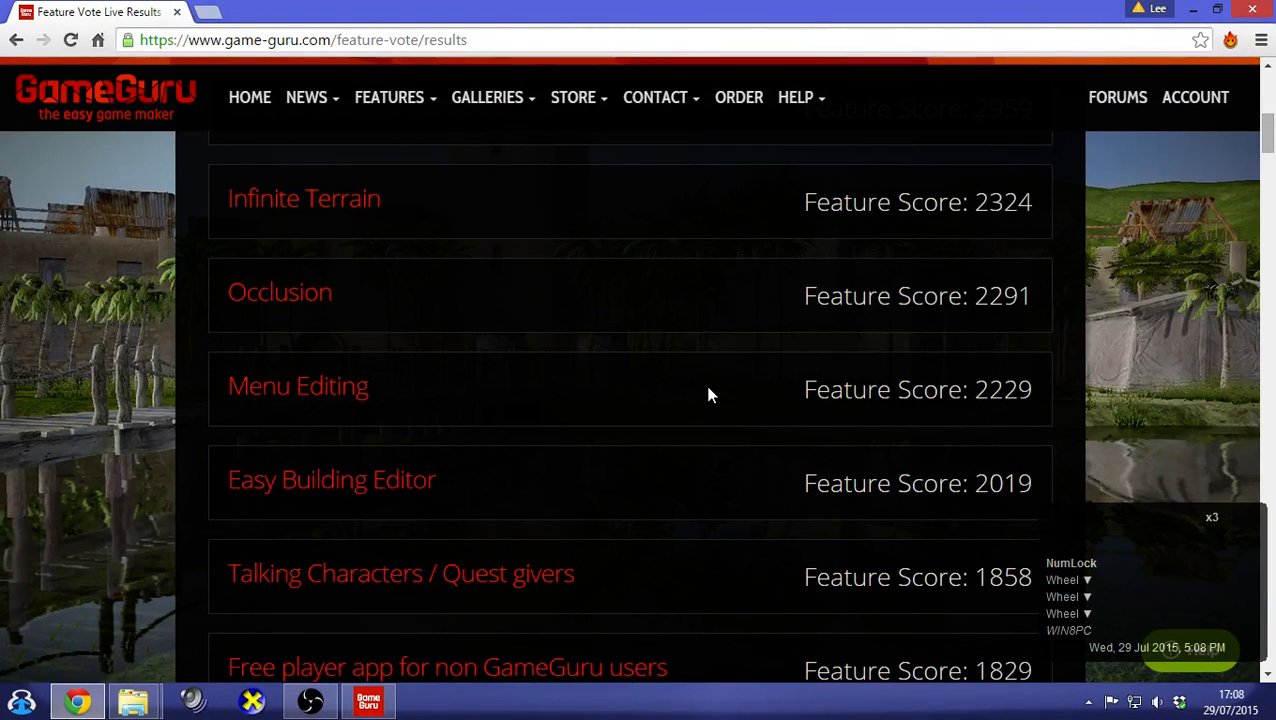
scroll(706, 393, "up", 2)
scroll(706, 393, "down", 1)
scroll(640, 393, "up", 1)
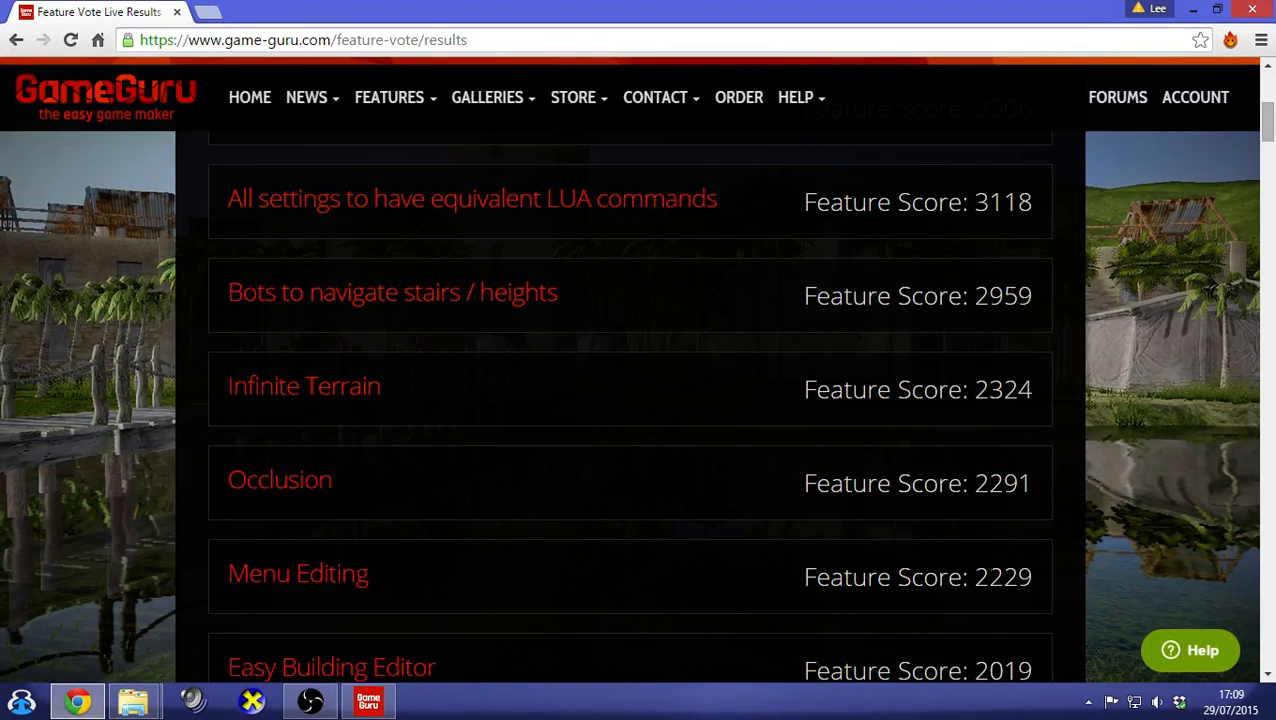
double_click(776, 576)
left_click(719, 576)
scroll(672, 308, "up", 2)
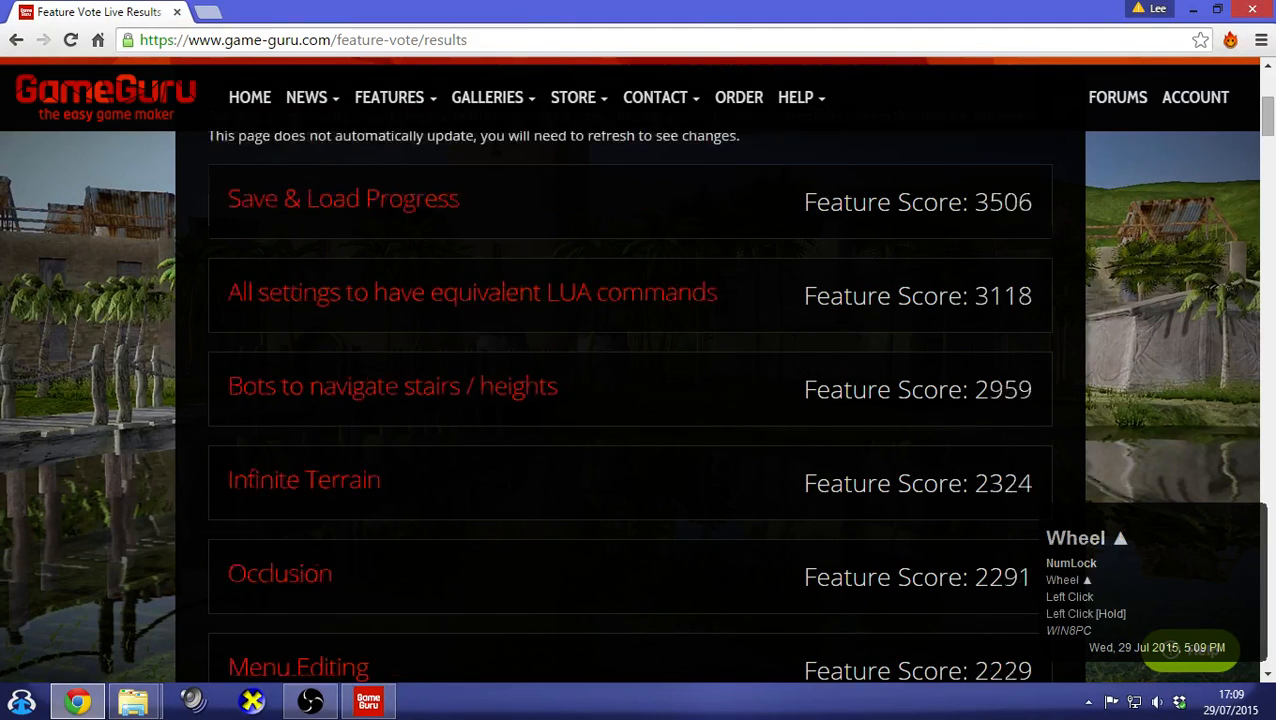
scroll(700, 303, "down", 3)
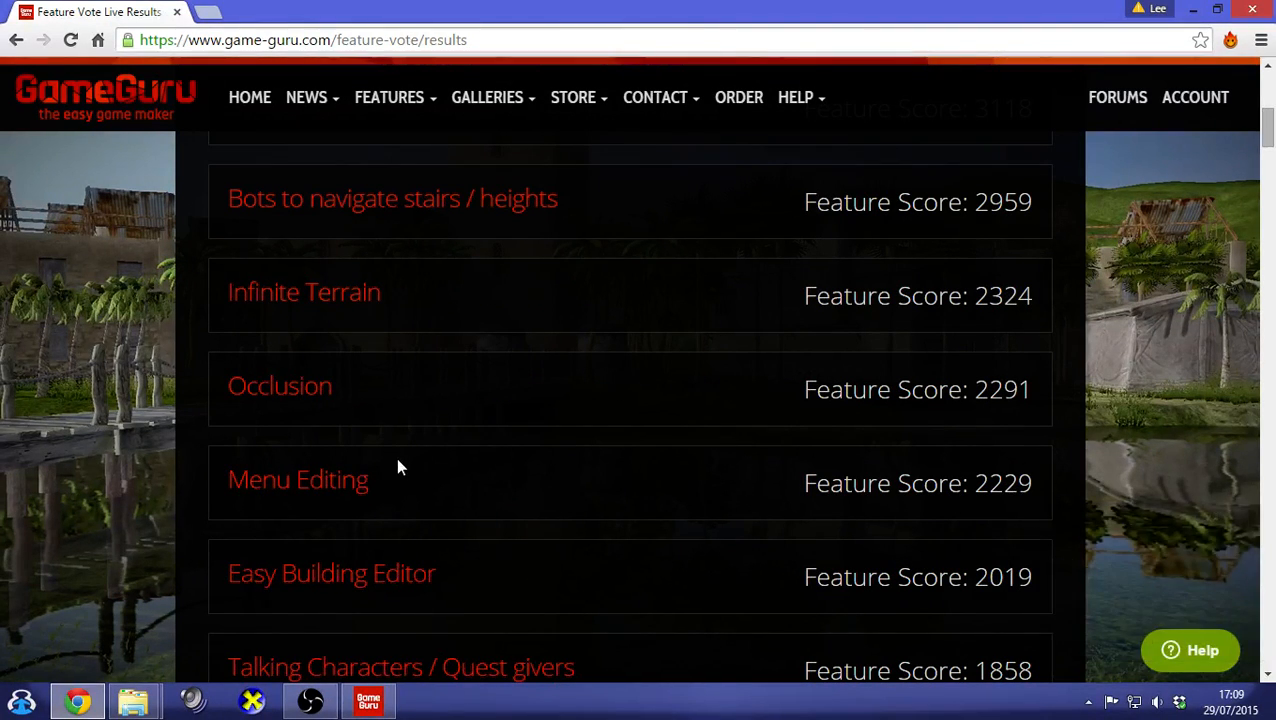
Switch to the File Explorer window that shows the Game Guru Files folder
left_click(133, 701)
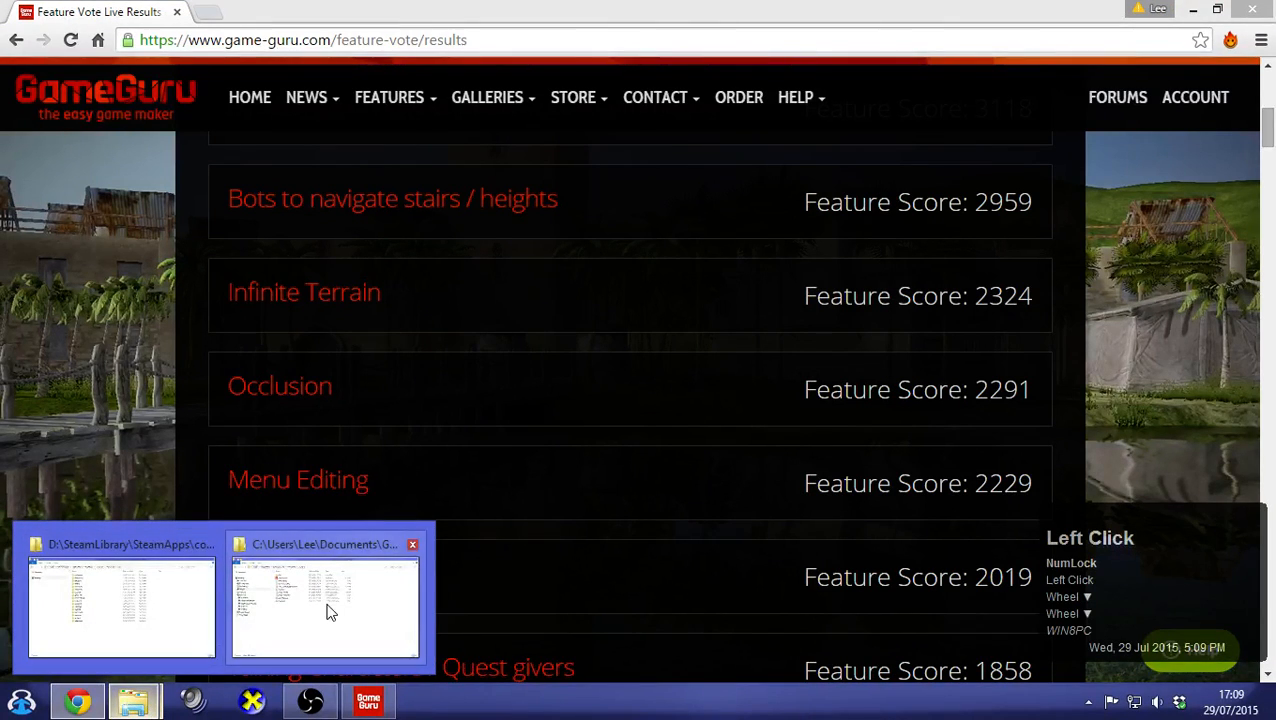
left_click(155, 619)
left_click(507, 519)
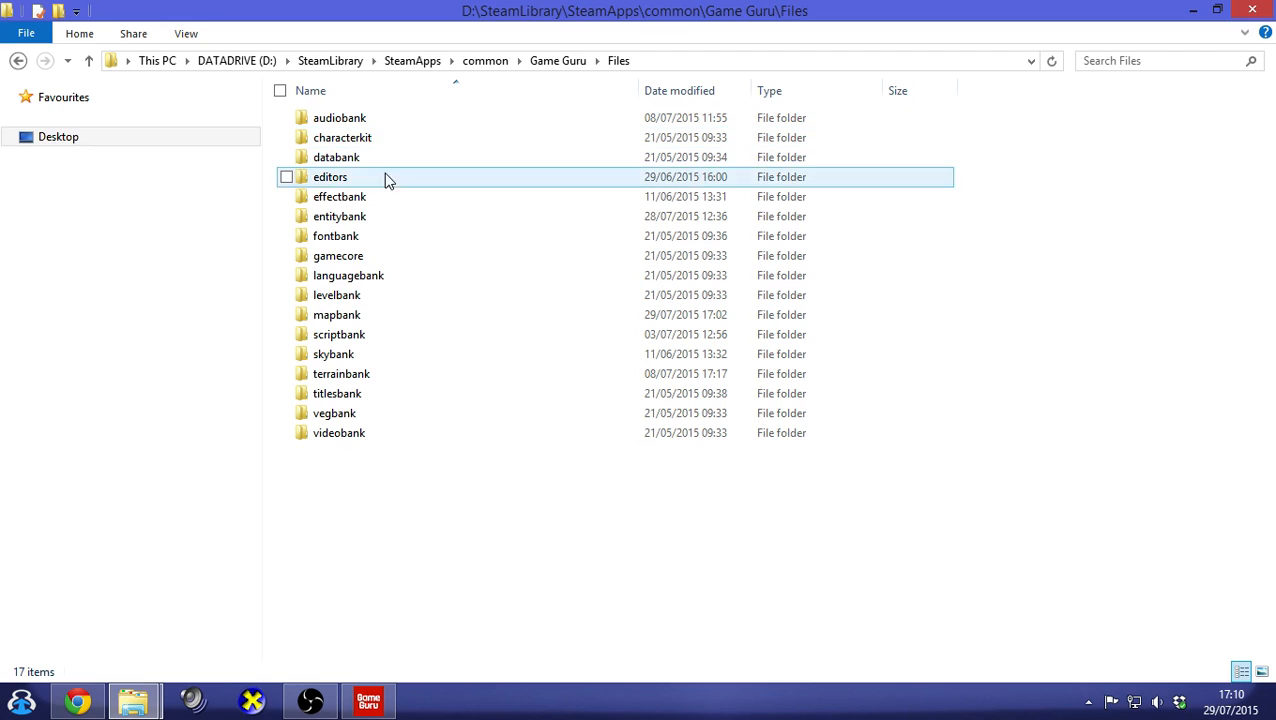
left_click(327, 500)
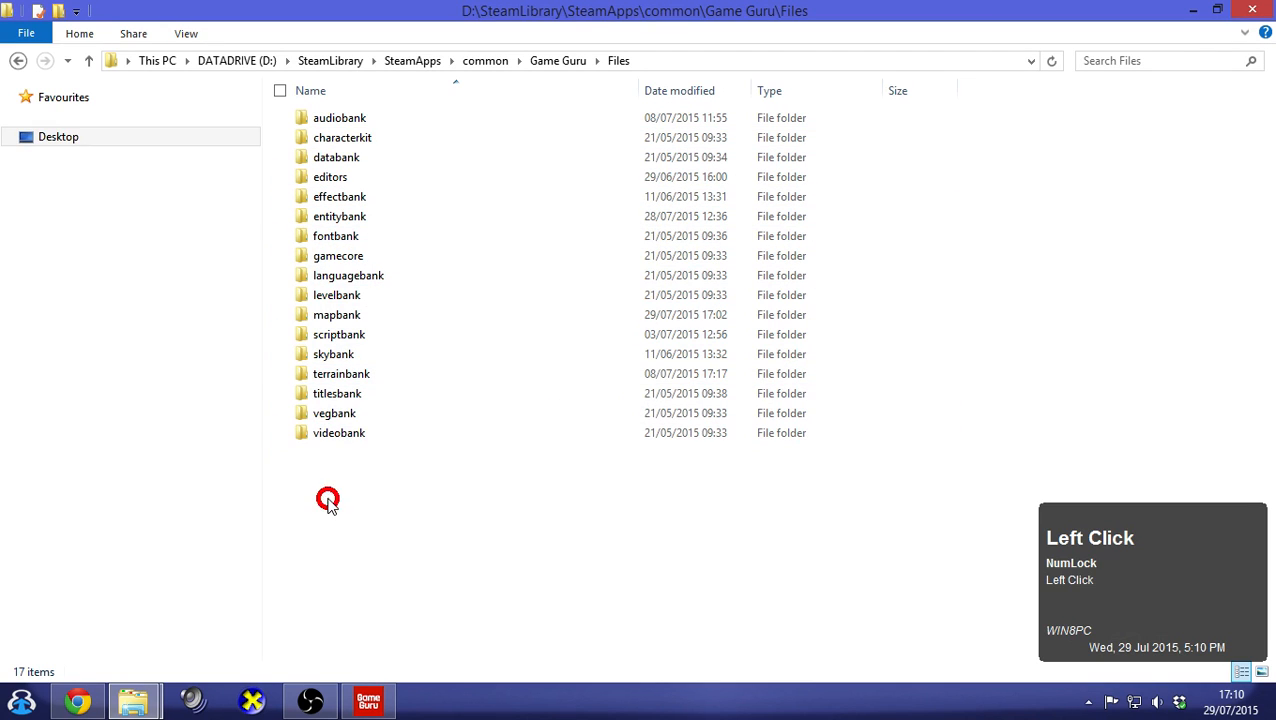
Open the default folder inside titlesbank and examine its resolution subfolders and menu image files
double_click(350, 394)
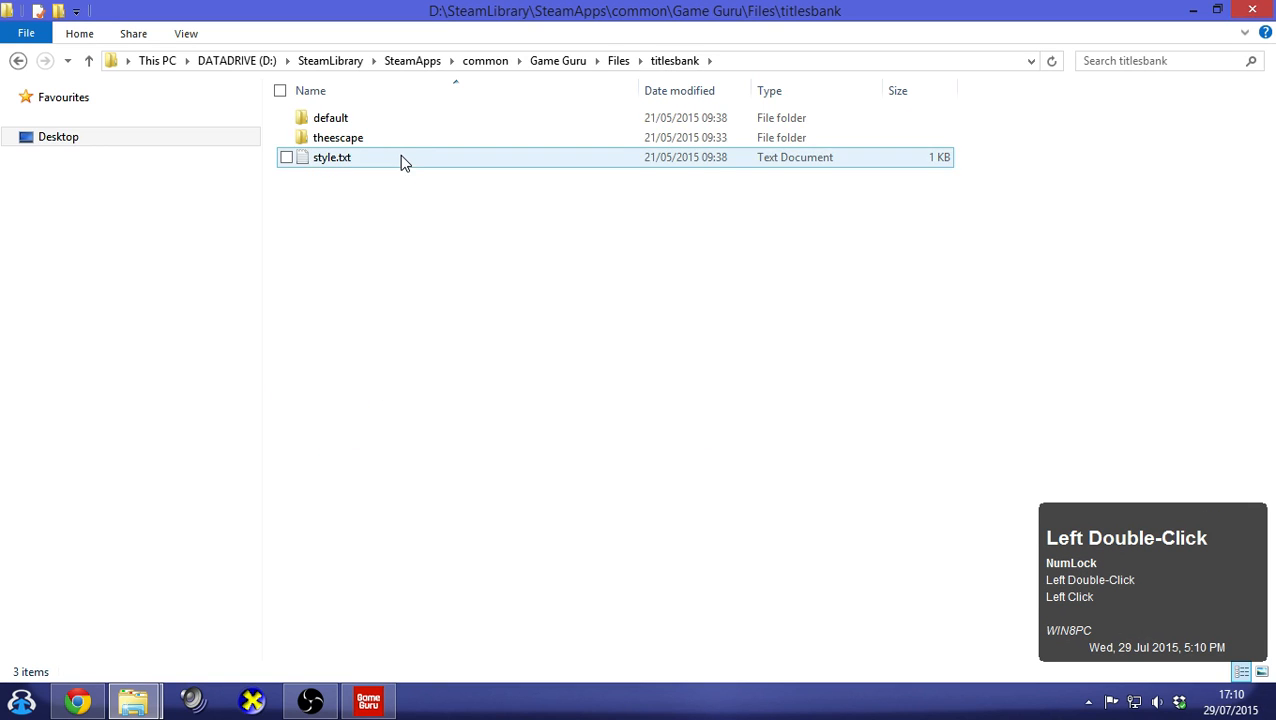
double_click(363, 118)
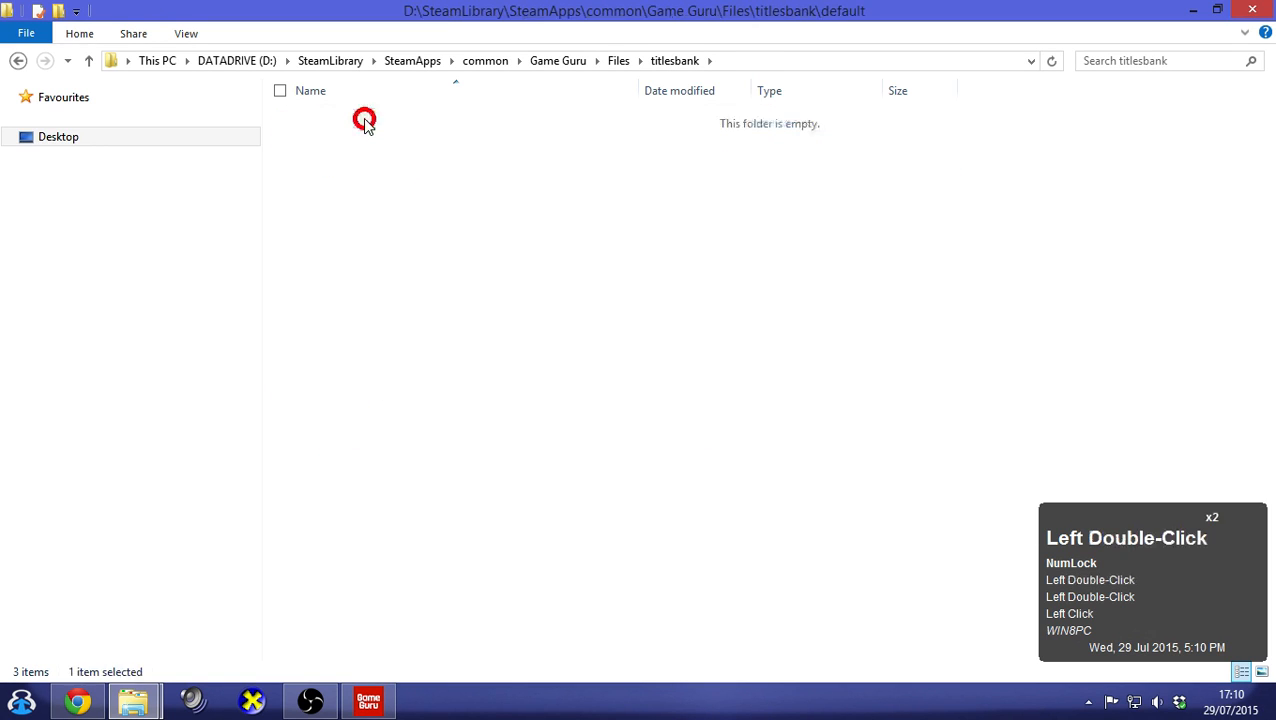
scroll(455, 282, "down", 12)
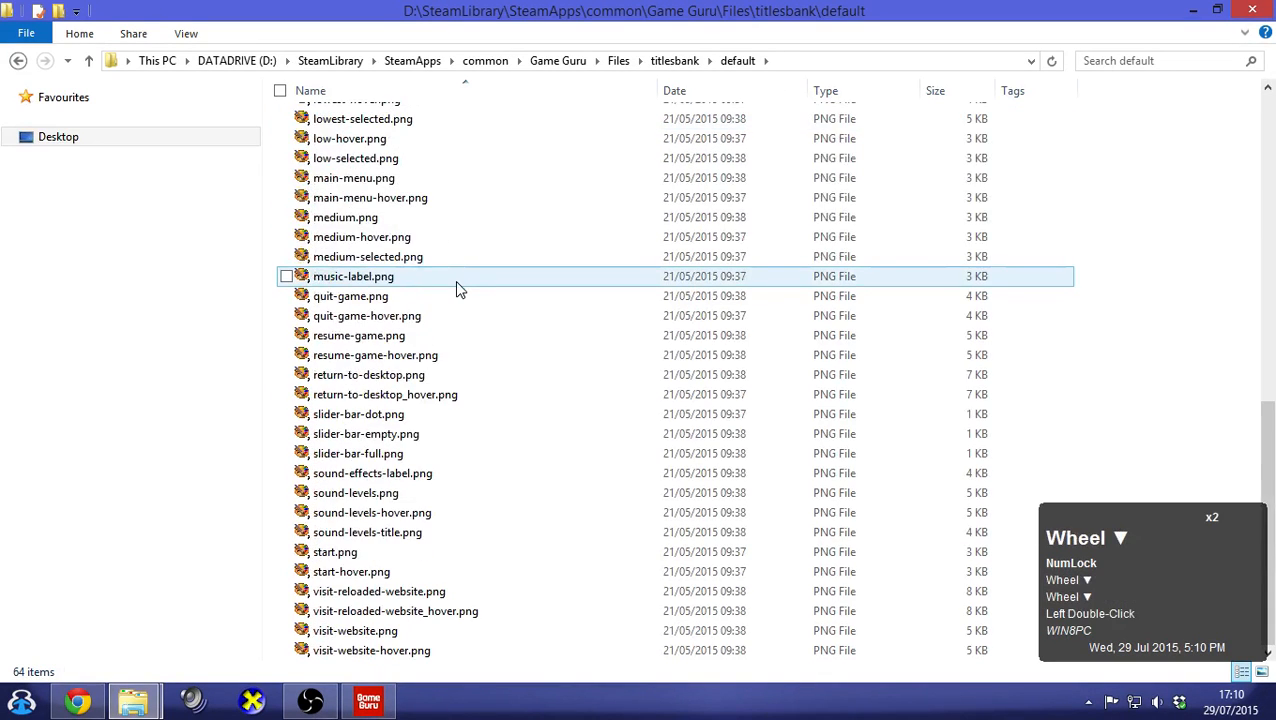
scroll(455, 282, "up", 11)
scroll(455, 285, "up", 2)
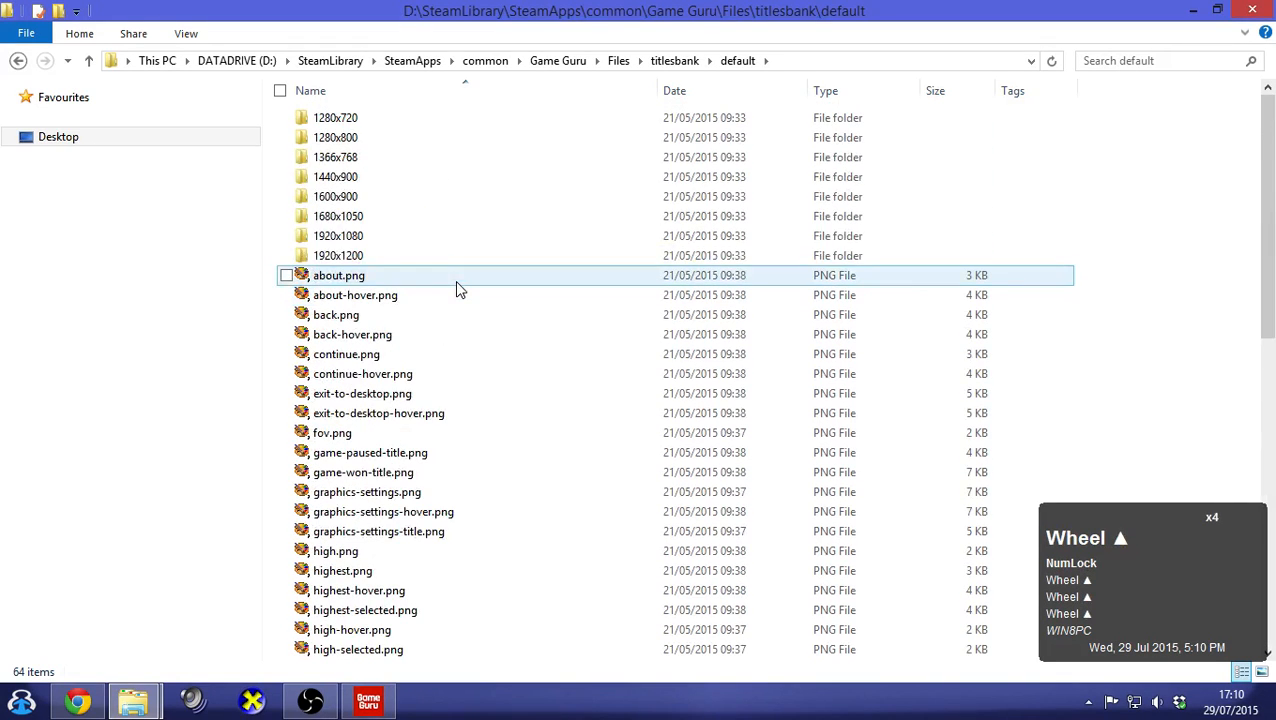
View the contents of the 1280x720 folder, return to the default folder and look through its menu images again
double_click(394, 118)
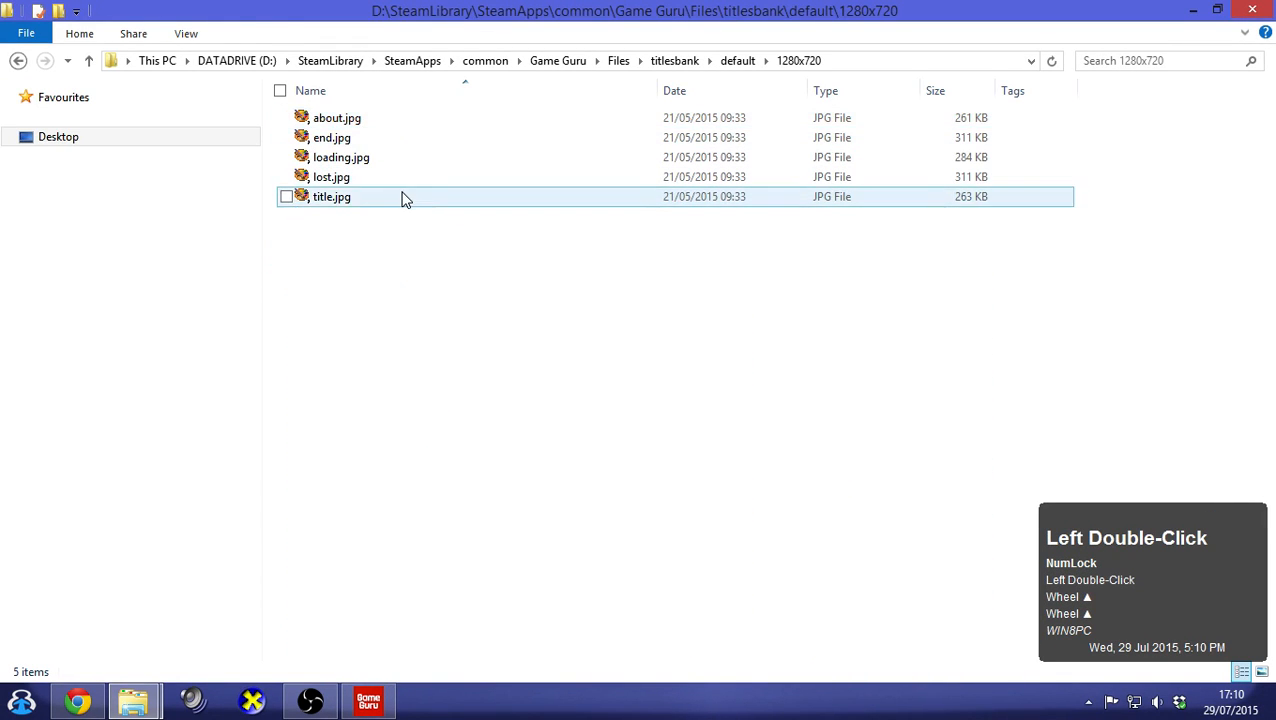
key("BackSpace")
scroll(500, 244, "down", 12)
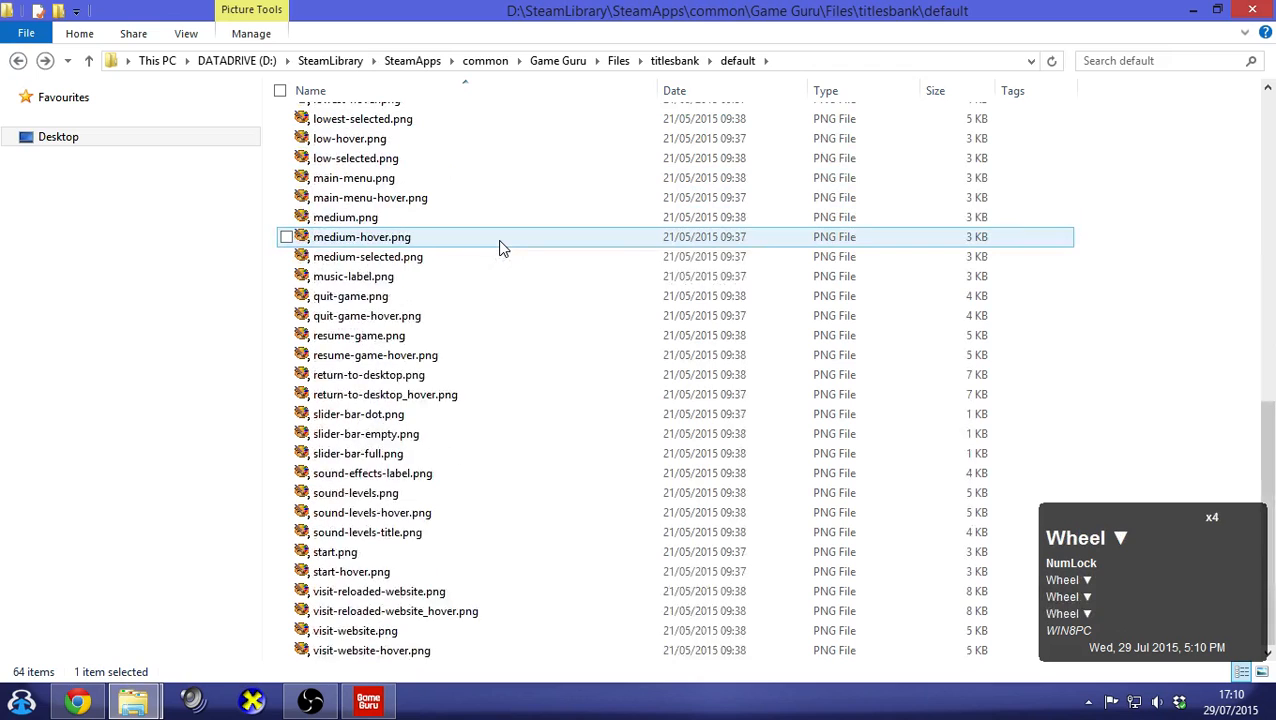
scroll(500, 244, "up", 5)
scroll(501, 248, "up", 4)
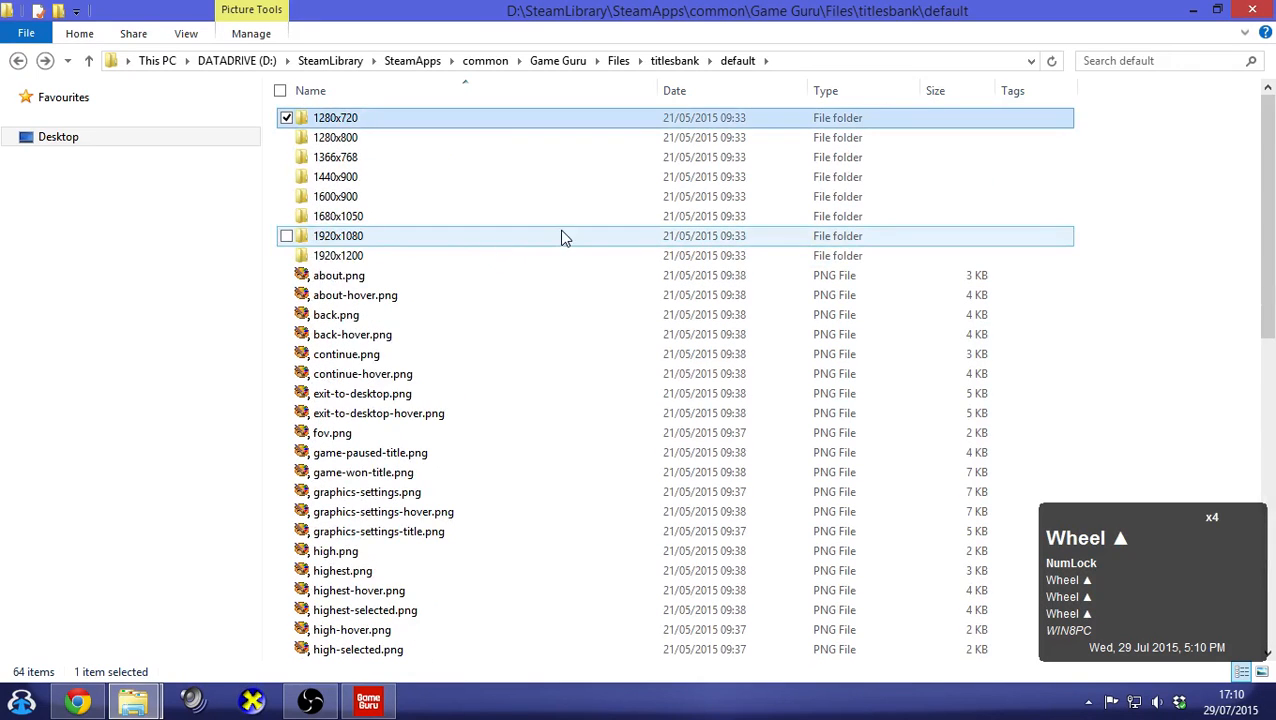
Display the contents of the default folder as extra large icons
right_click(1150, 344)
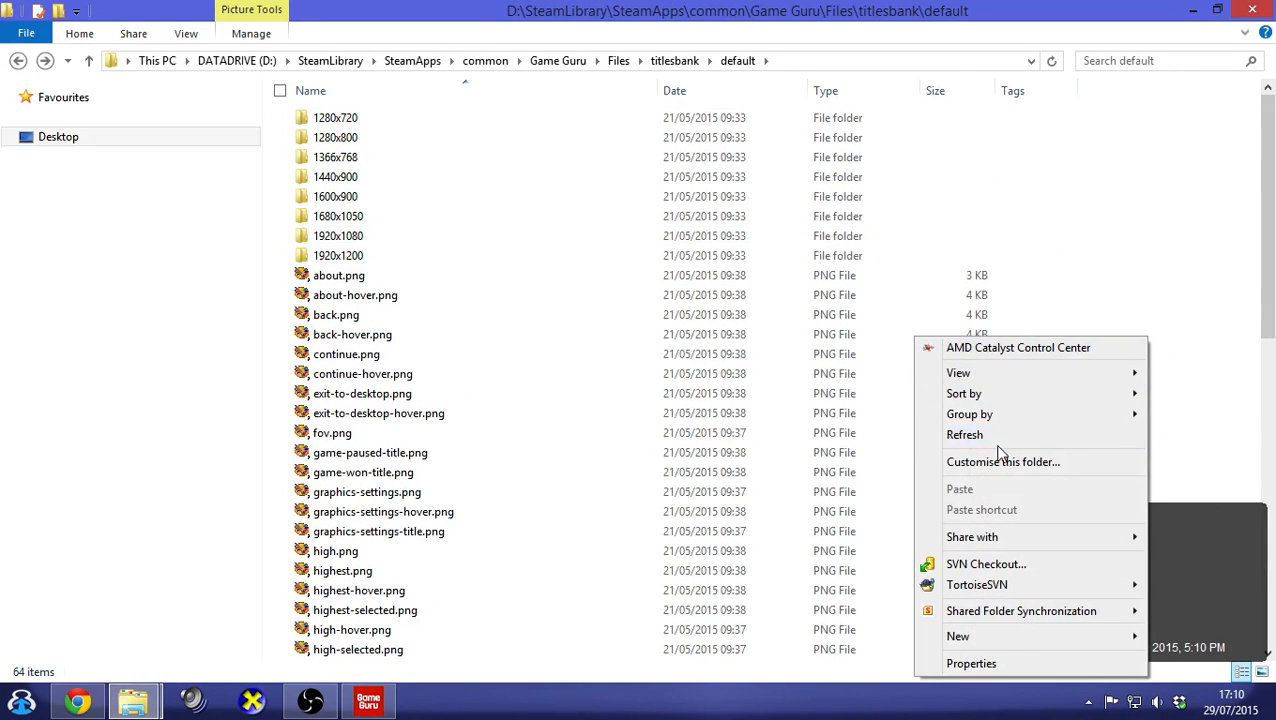
left_click(1005, 372)
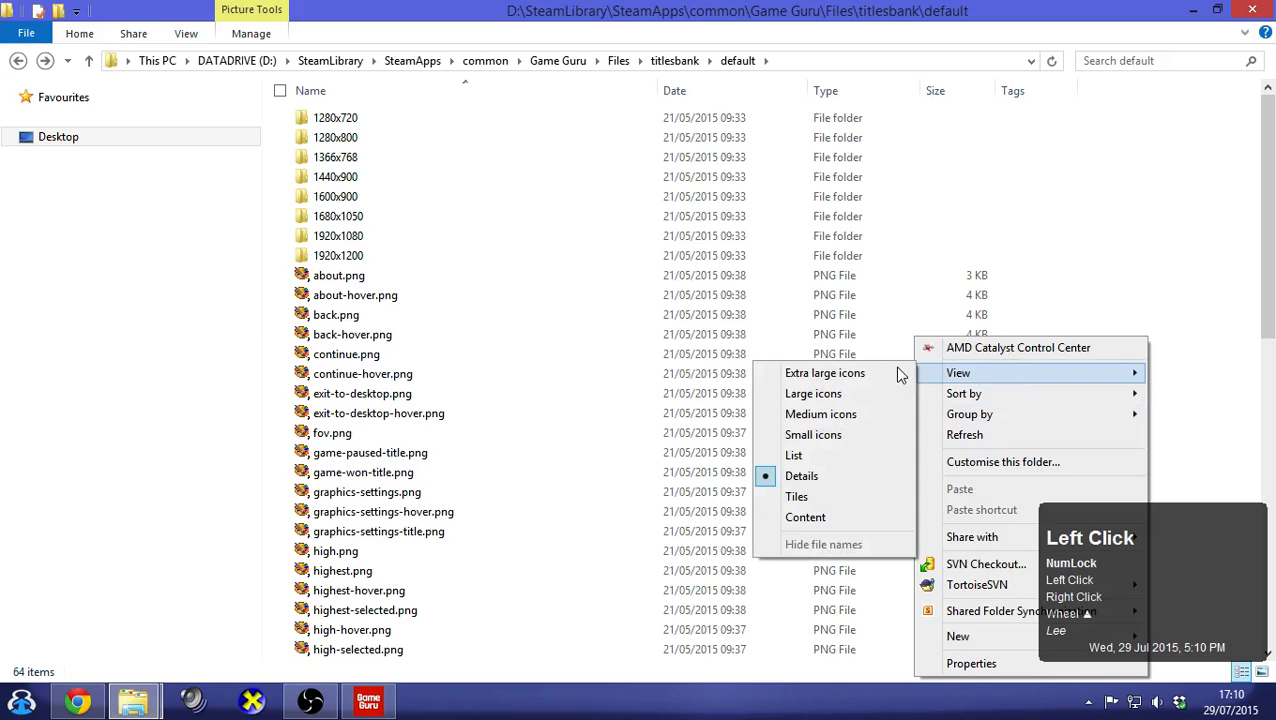
left_click(836, 376)
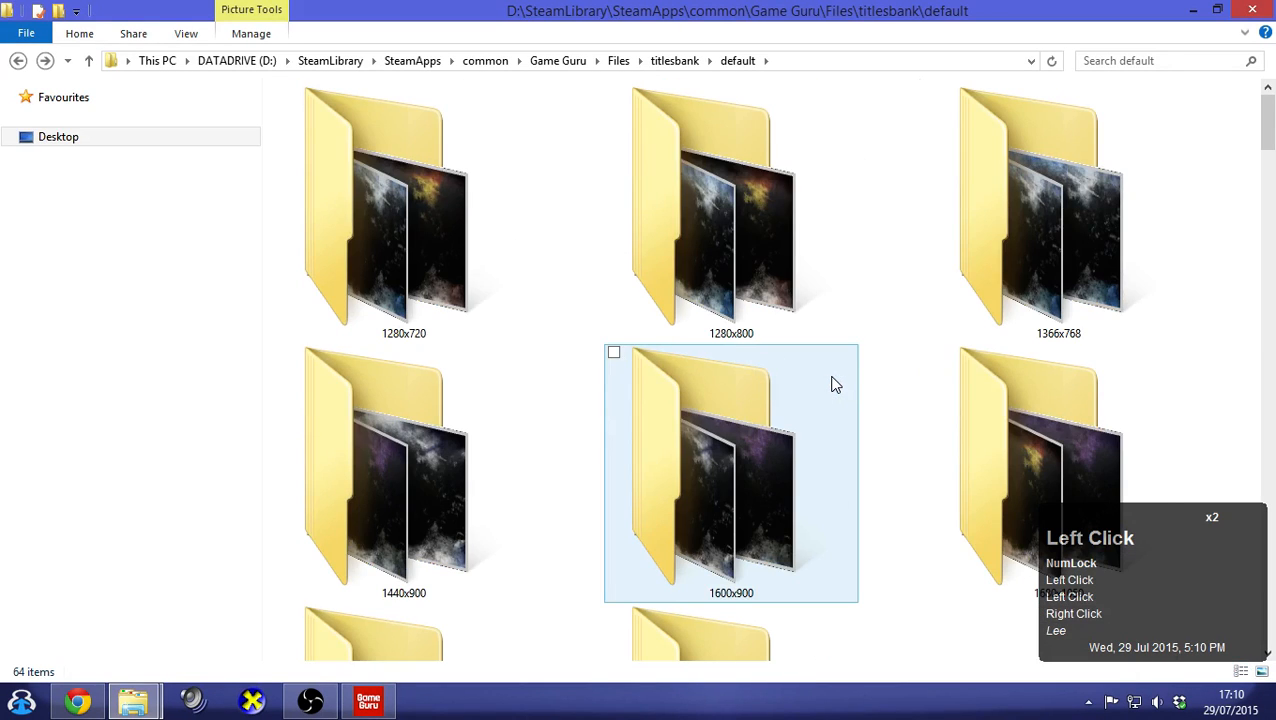
Look over the default folder's contents and display them as large icons
scroll(836, 385, "down", 5)
scroll(834, 382, "up", 3)
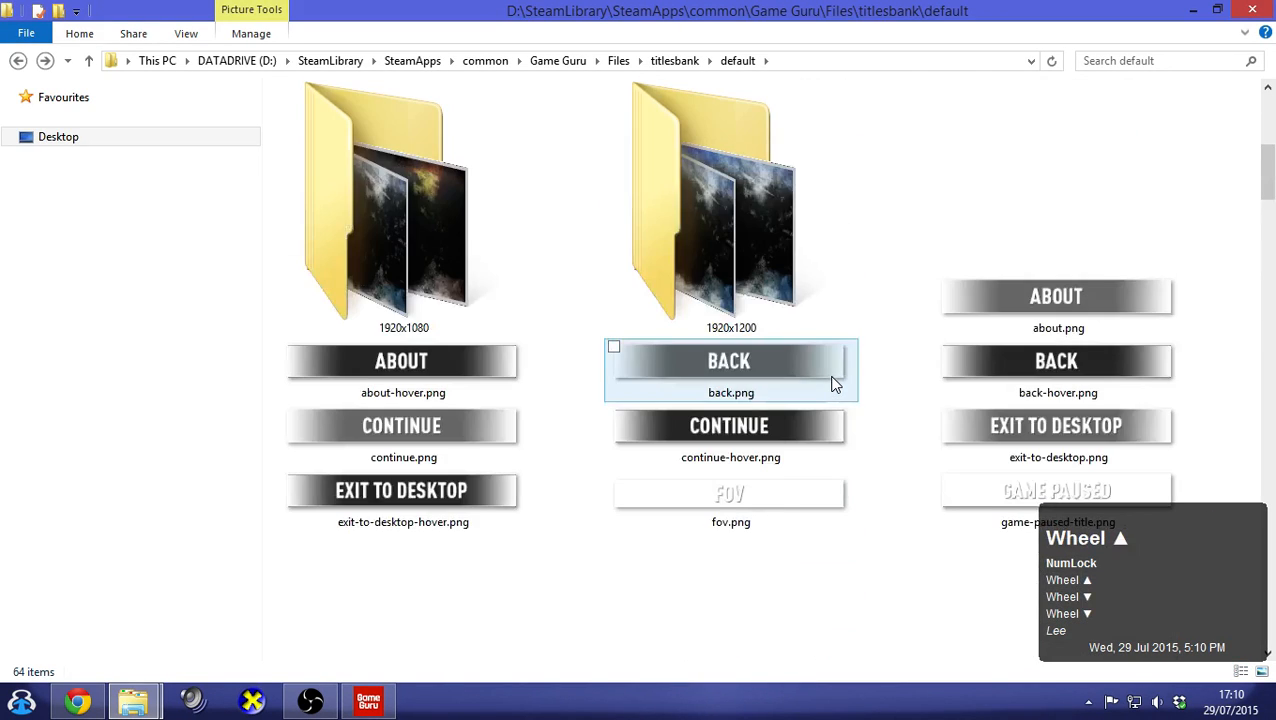
right_click(1214, 320)
left_click(1058, 355)
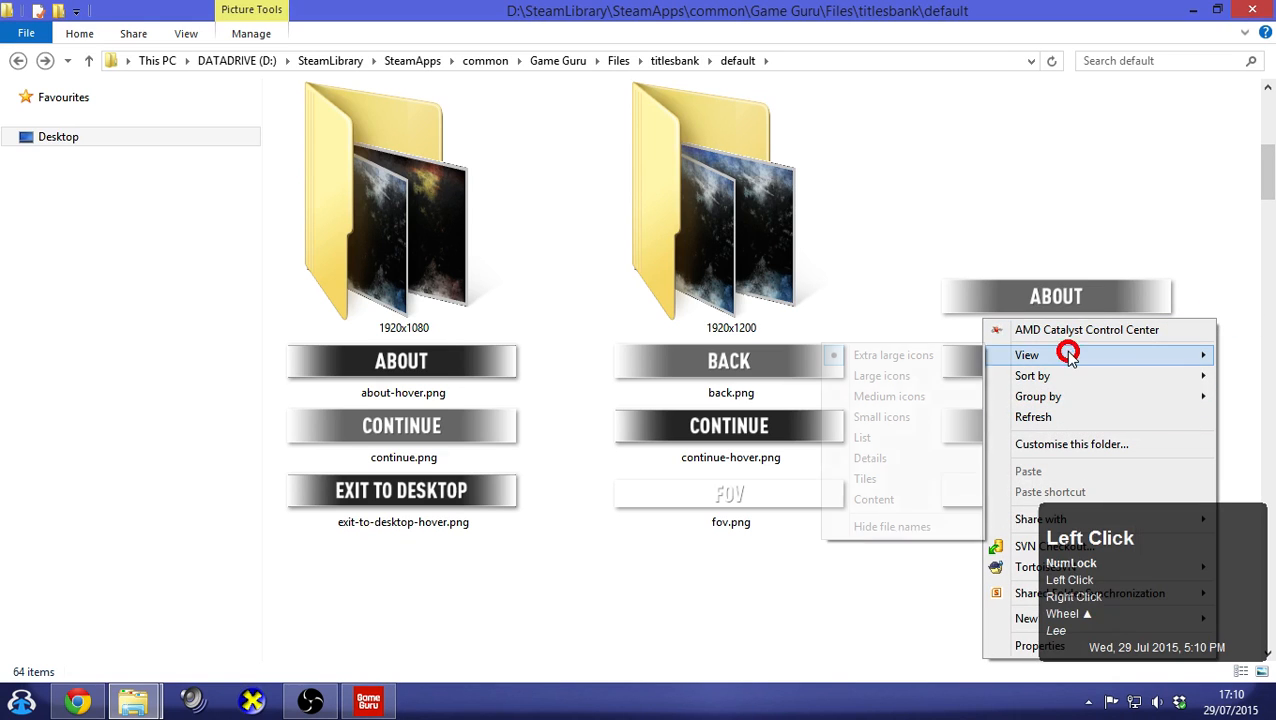
left_click(950, 381)
scroll(790, 384, "up", 2)
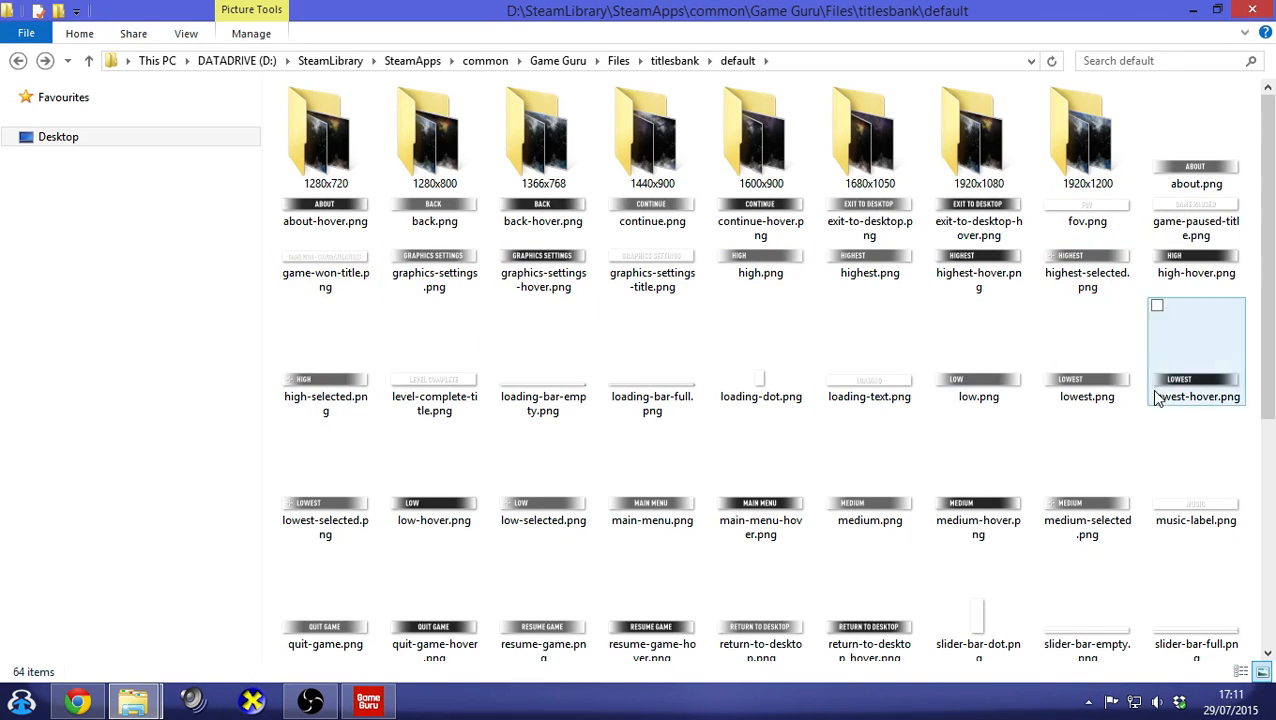
Look through the menu button images in the default folder, from about.png to visit-website-hover.png
scroll(1200, 517, "down", 2)
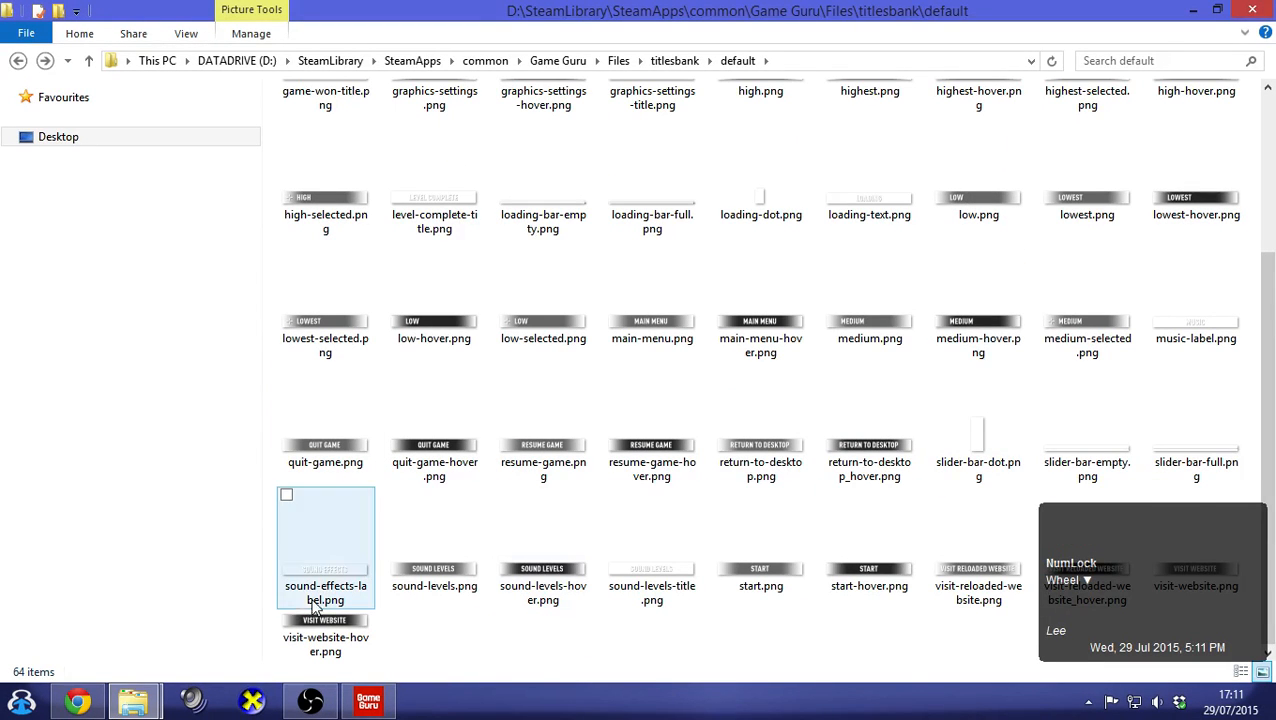
scroll(609, 632, "up", 3)
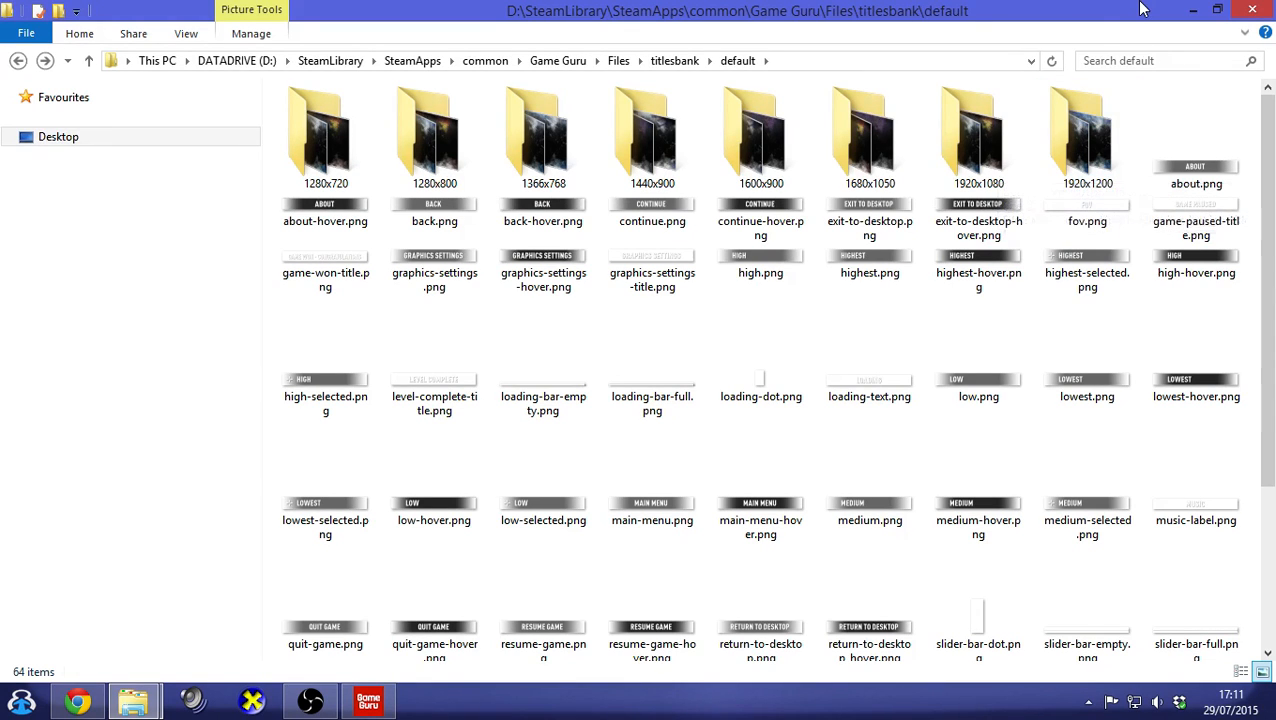
scroll(788, 291, "down", 2)
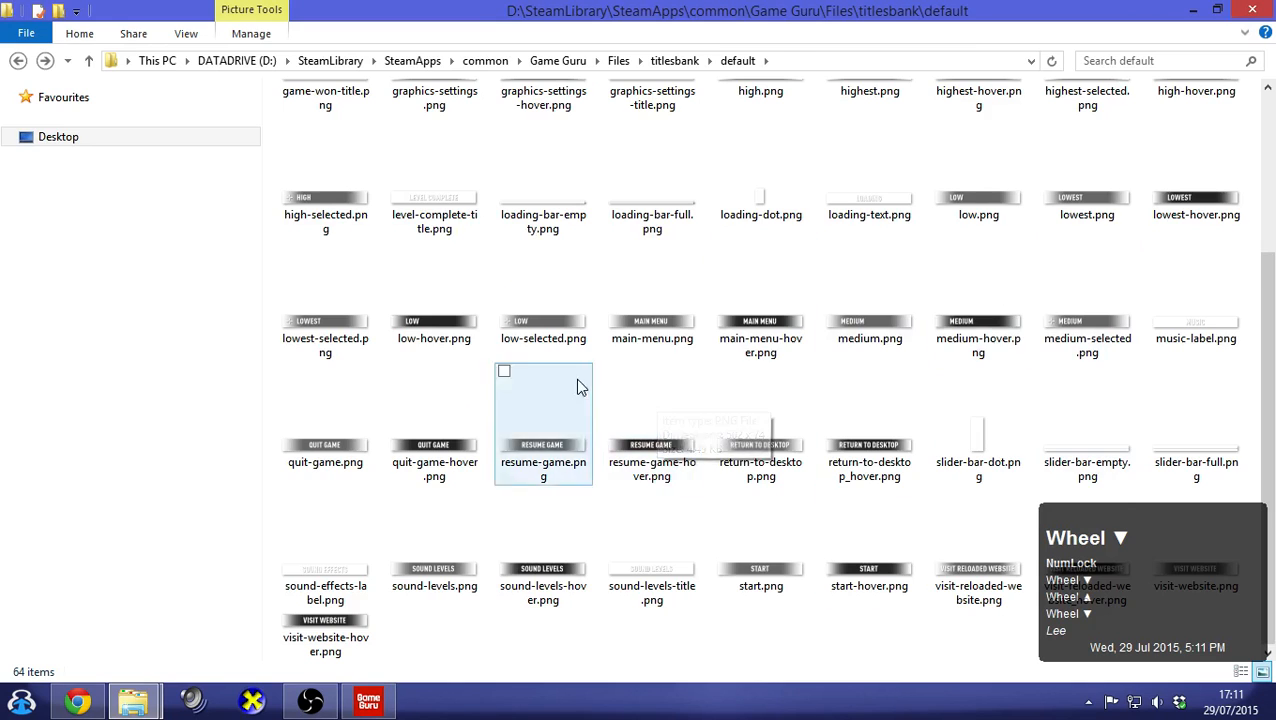
scroll(578, 384, "up", 2)
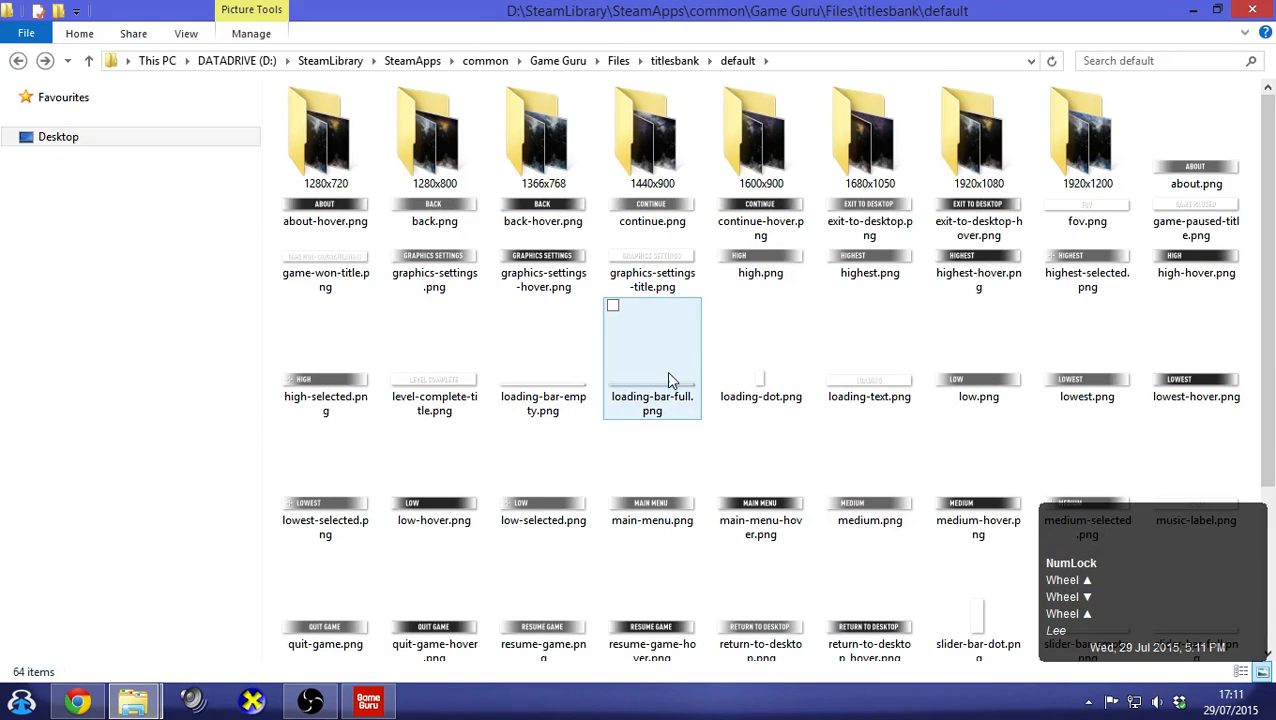
Examine the theescape folder inside titlesbank, including its 1280x720 subfolder, and return to titlesbank
left_click(675, 60)
left_click(476, 211)
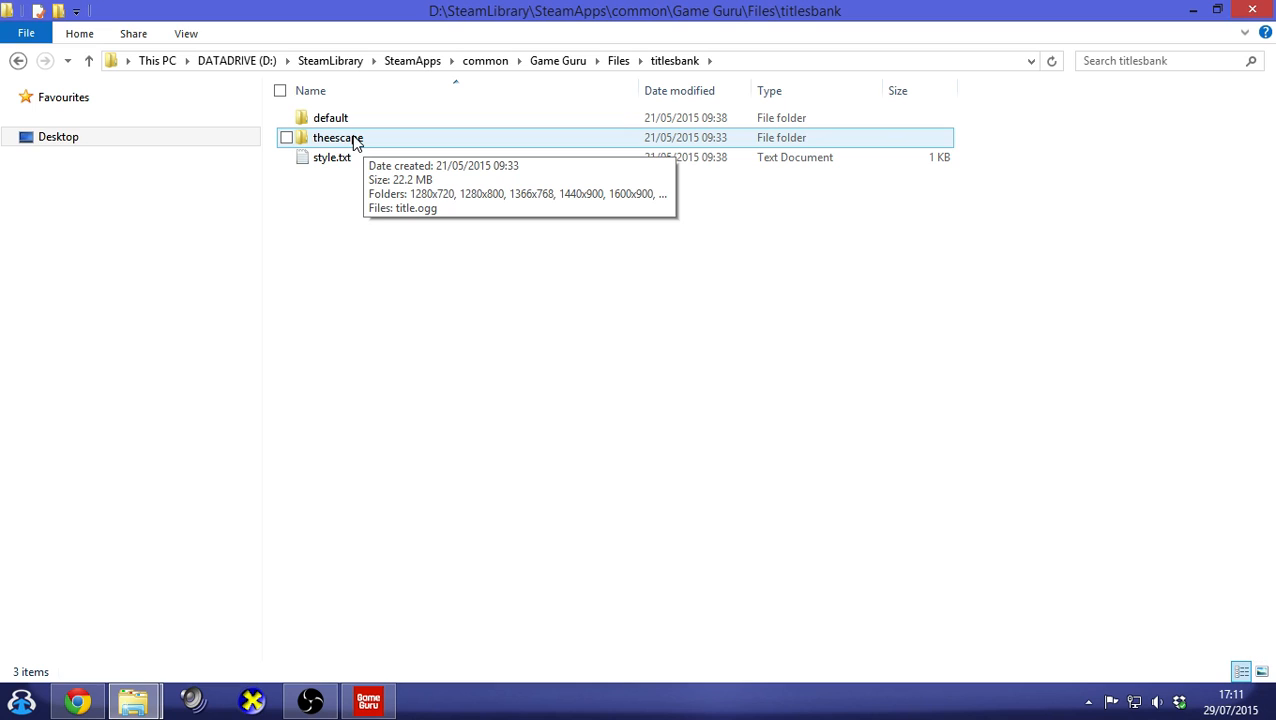
double_click(359, 142)
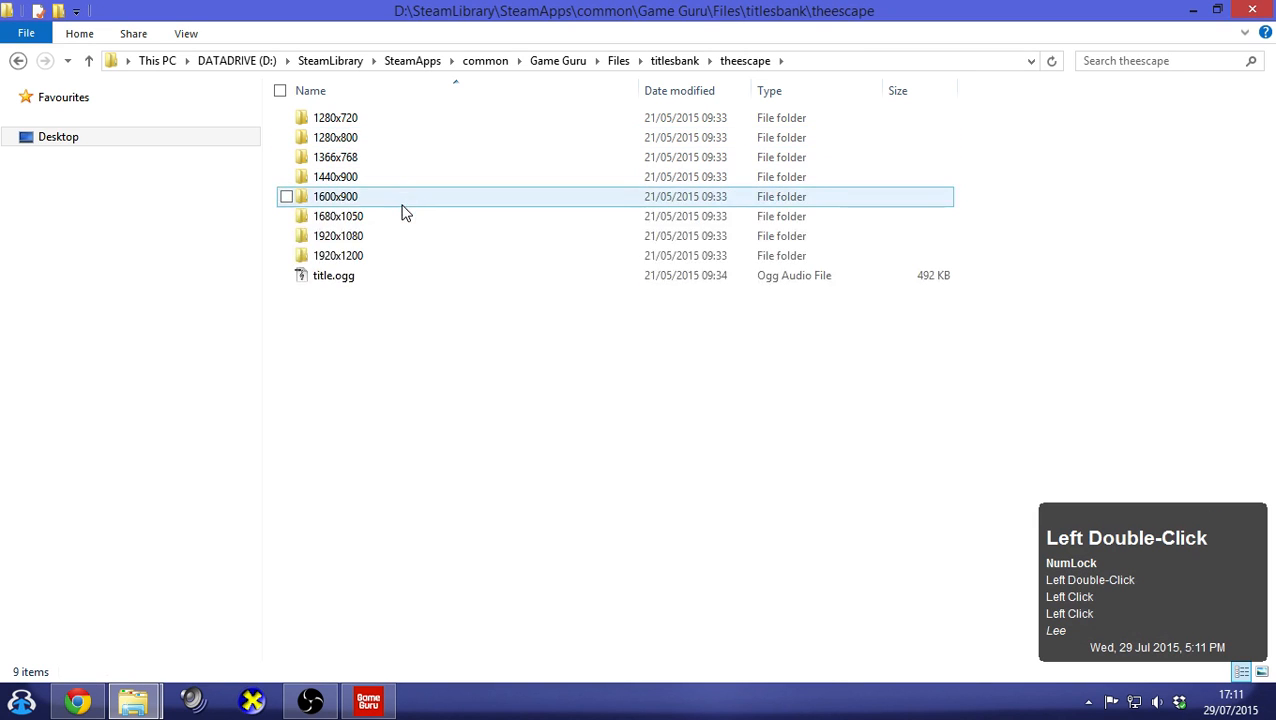
double_click(376, 119)
left_click(745, 61)
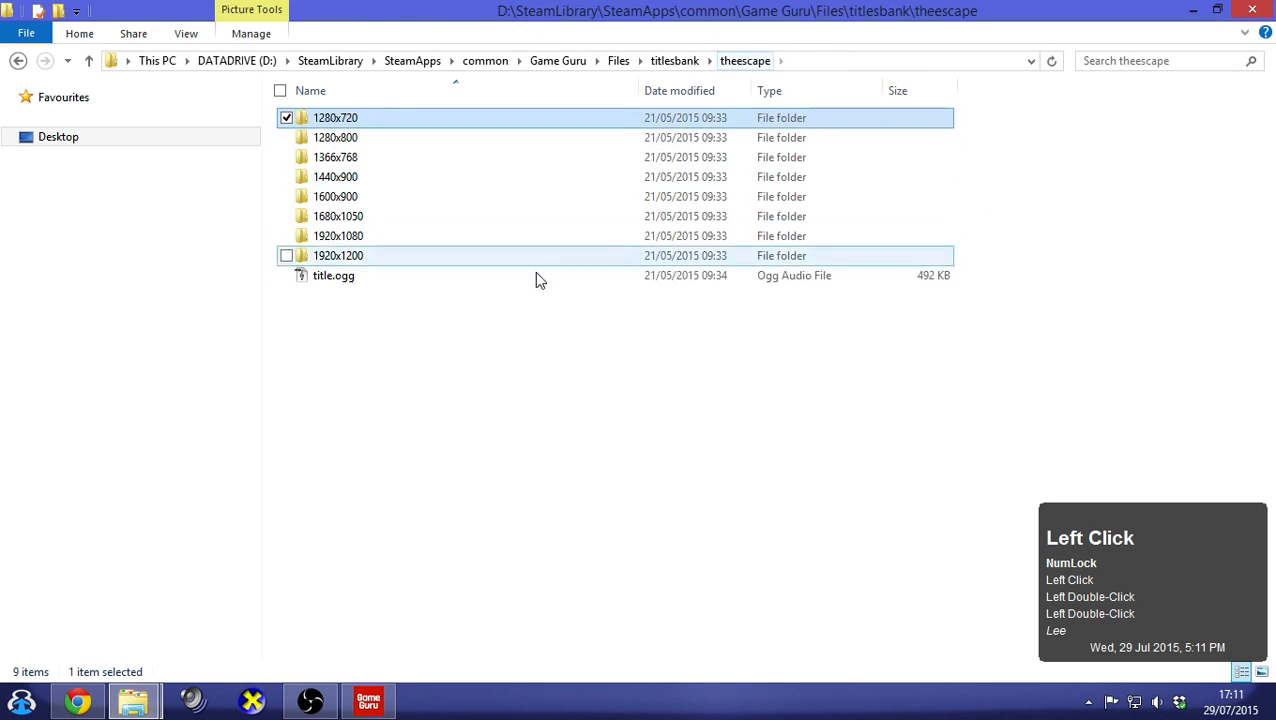
left_click(461, 338)
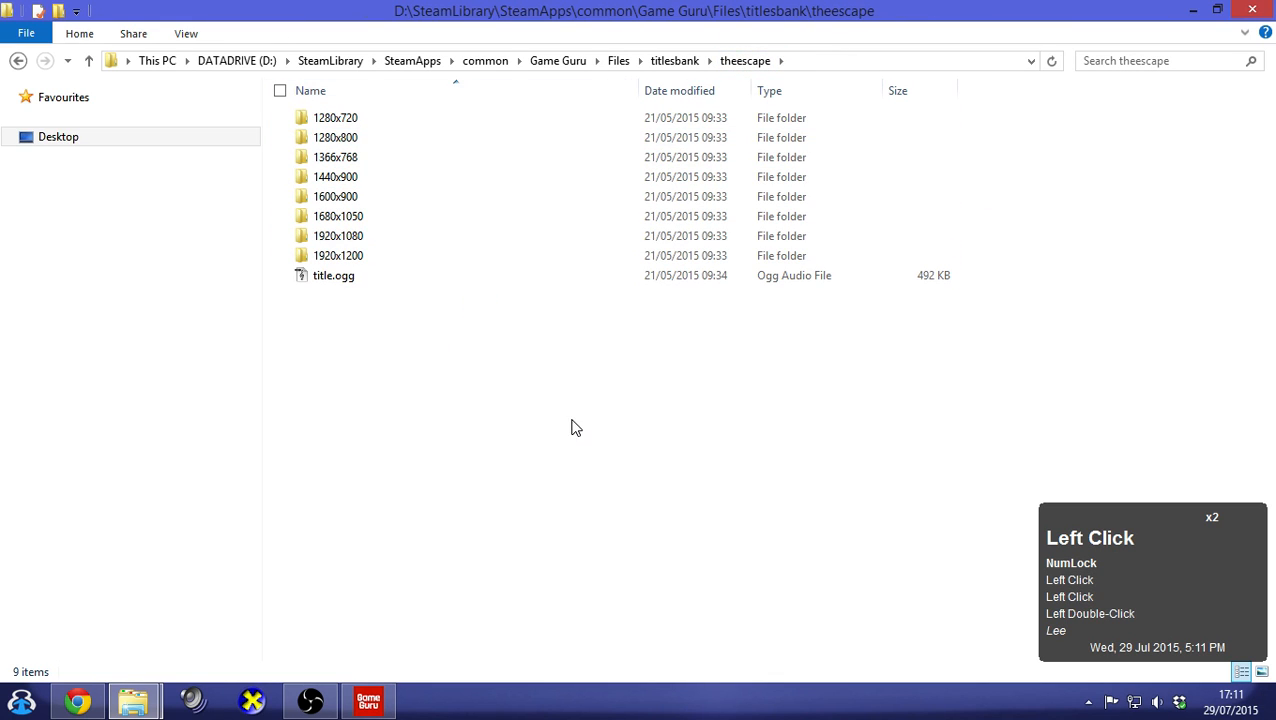
left_click(675, 61)
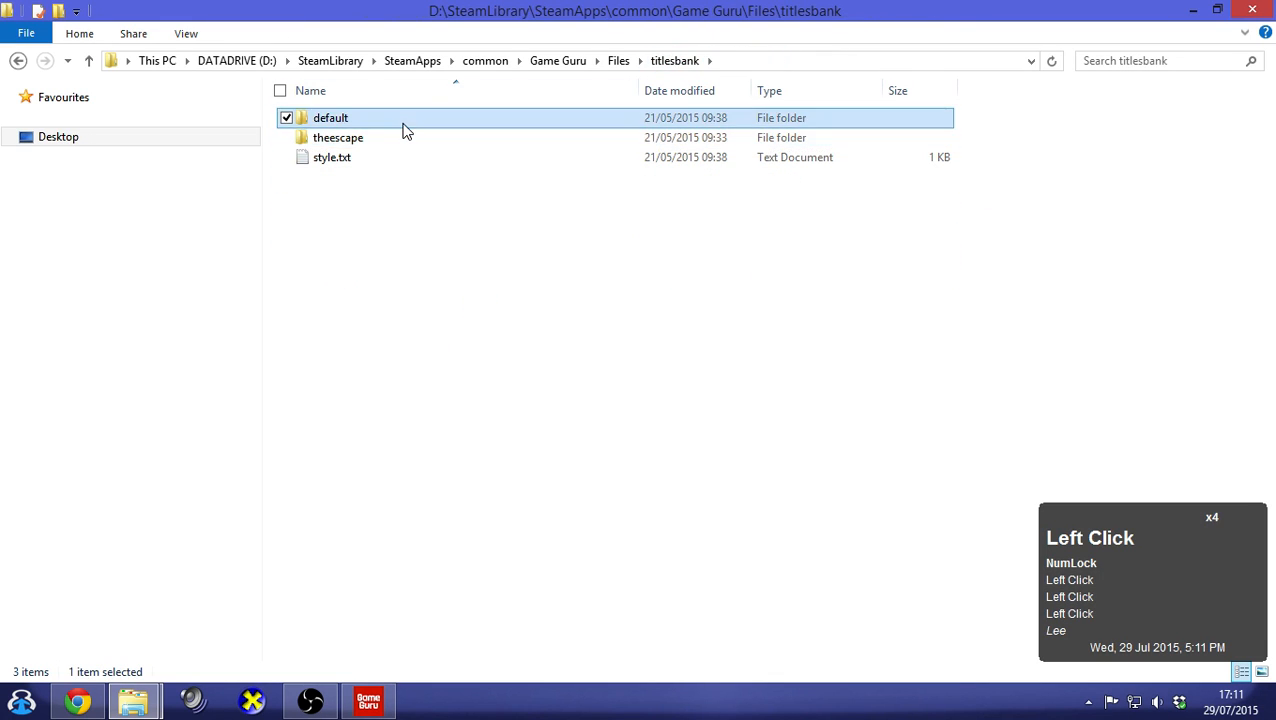
Compare the contents of the default folder with those of theescape, including title.ogg, and return to titlesbank
double_click(403, 118)
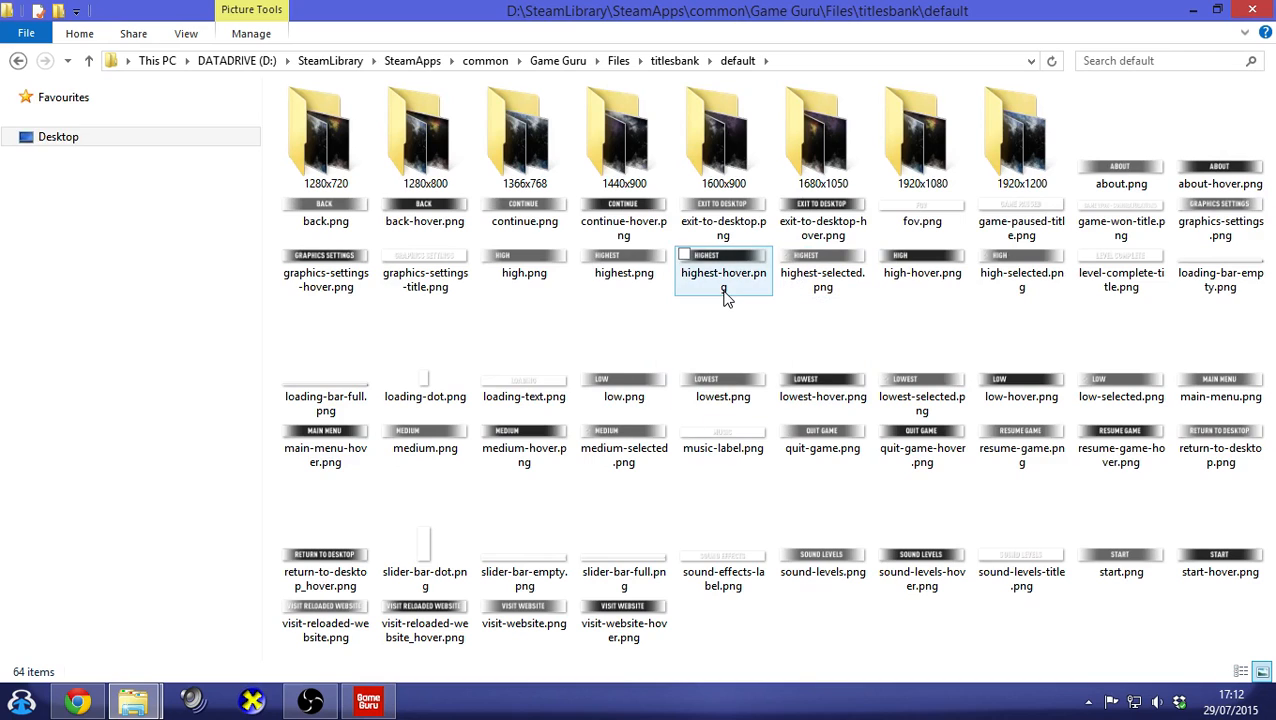
left_click(674, 61)
double_click(337, 124)
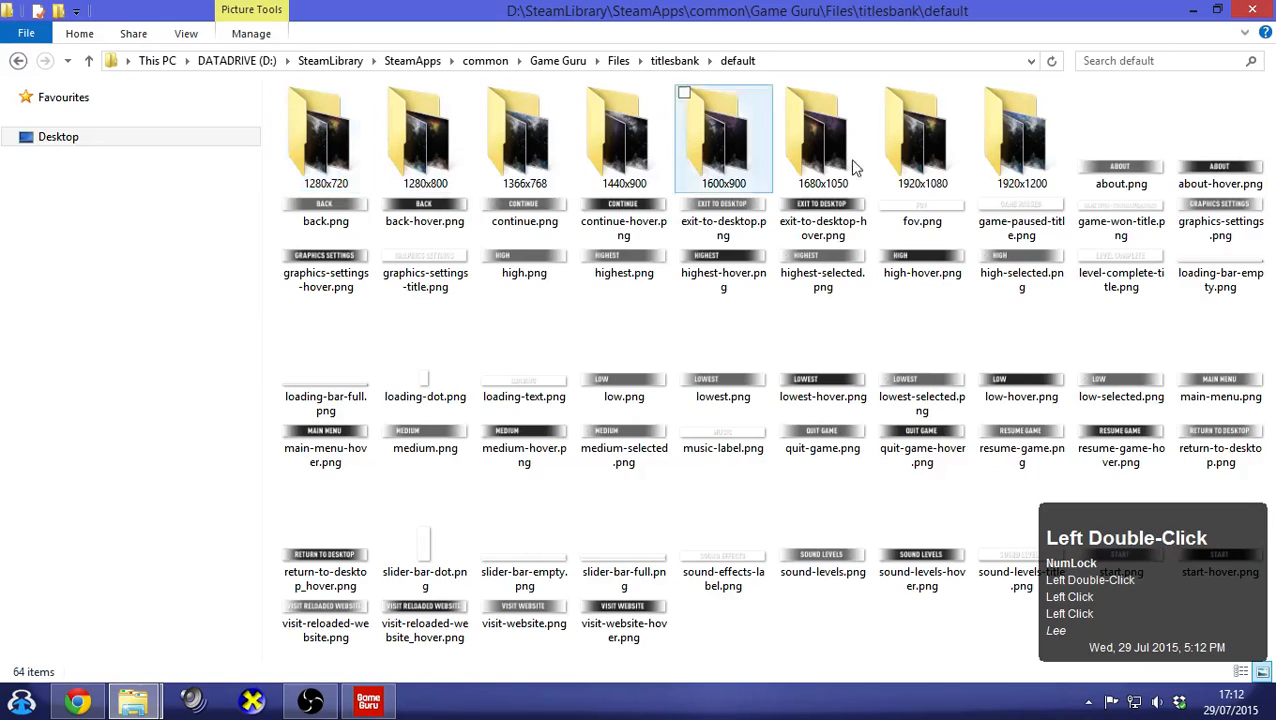
left_click(674, 61)
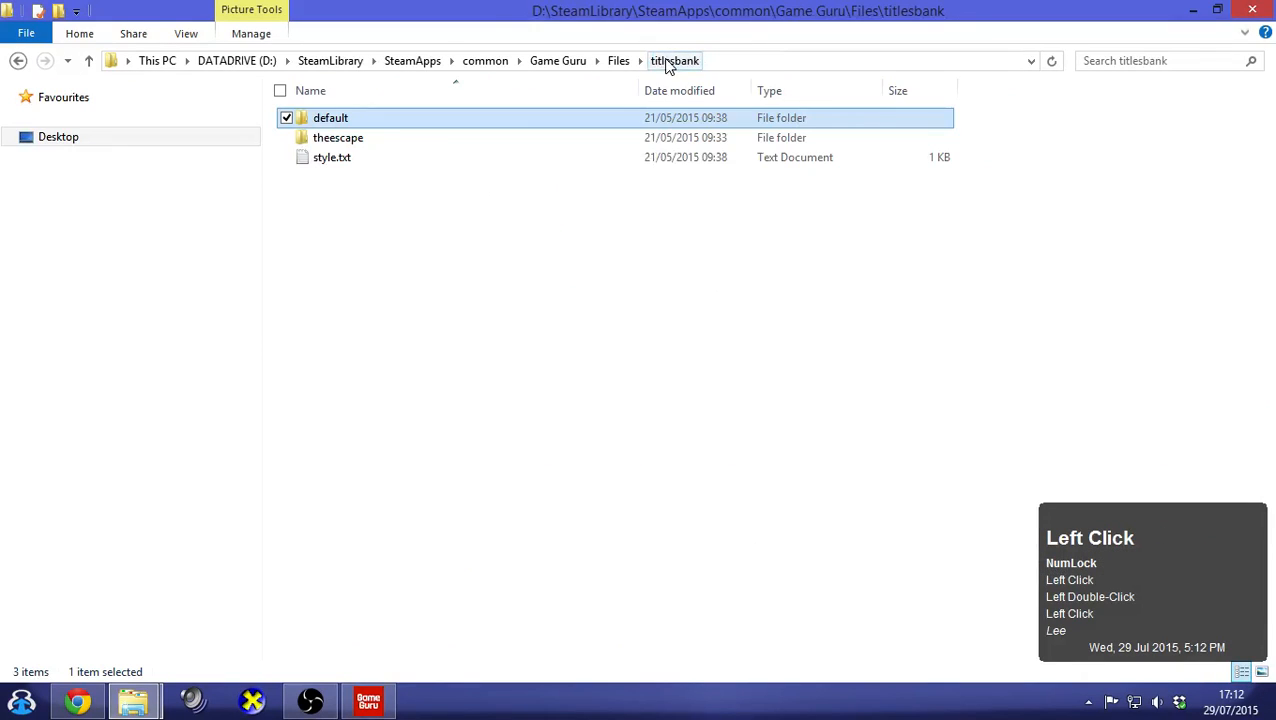
double_click(340, 137)
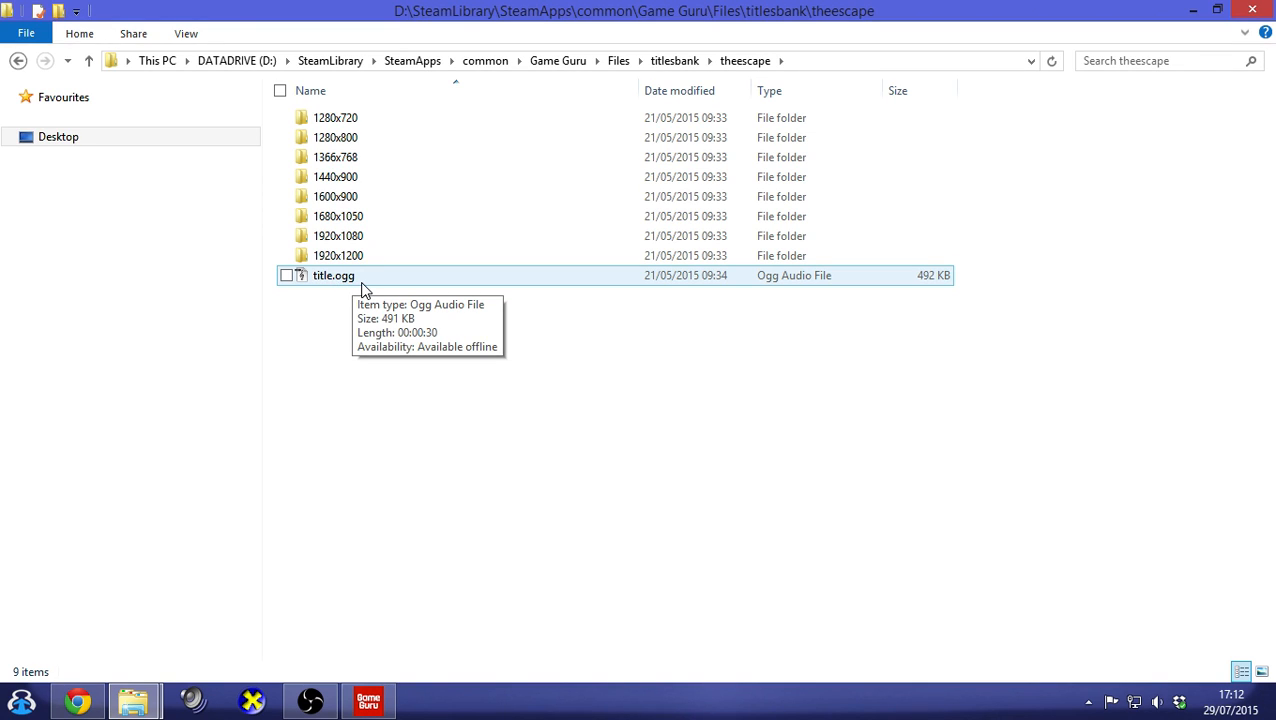
left_click(677, 329)
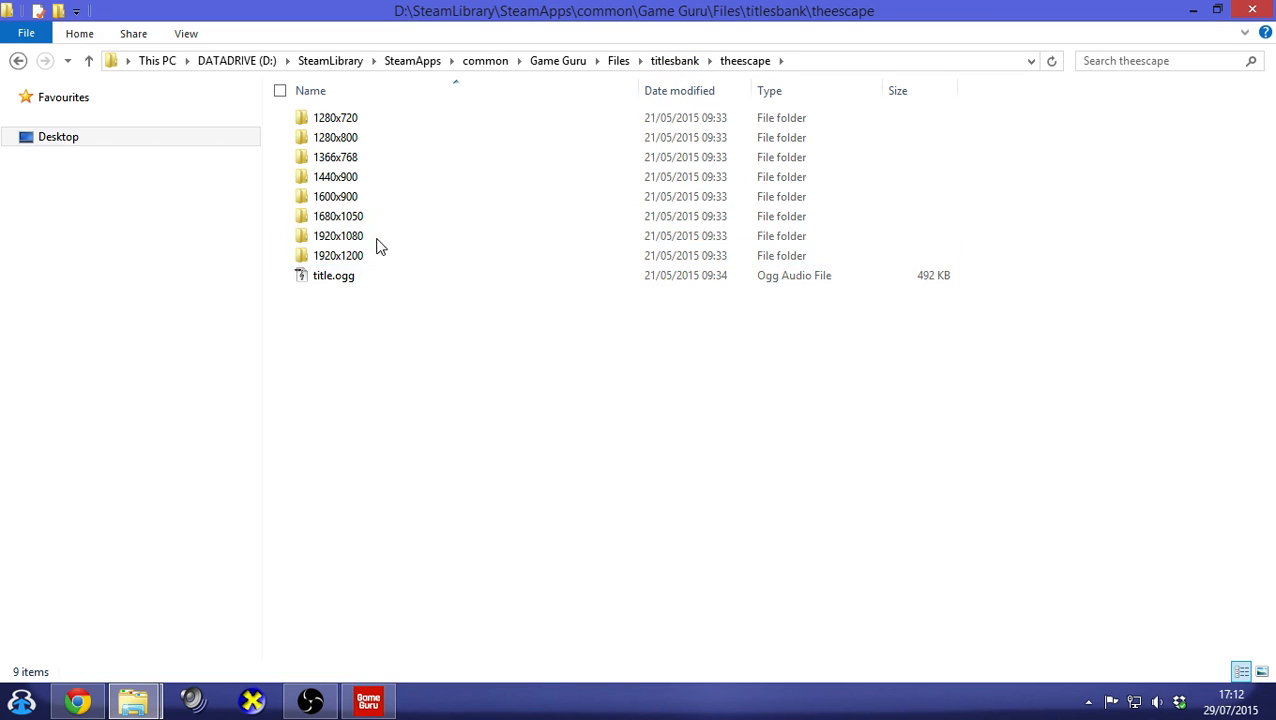
left_click(675, 61)
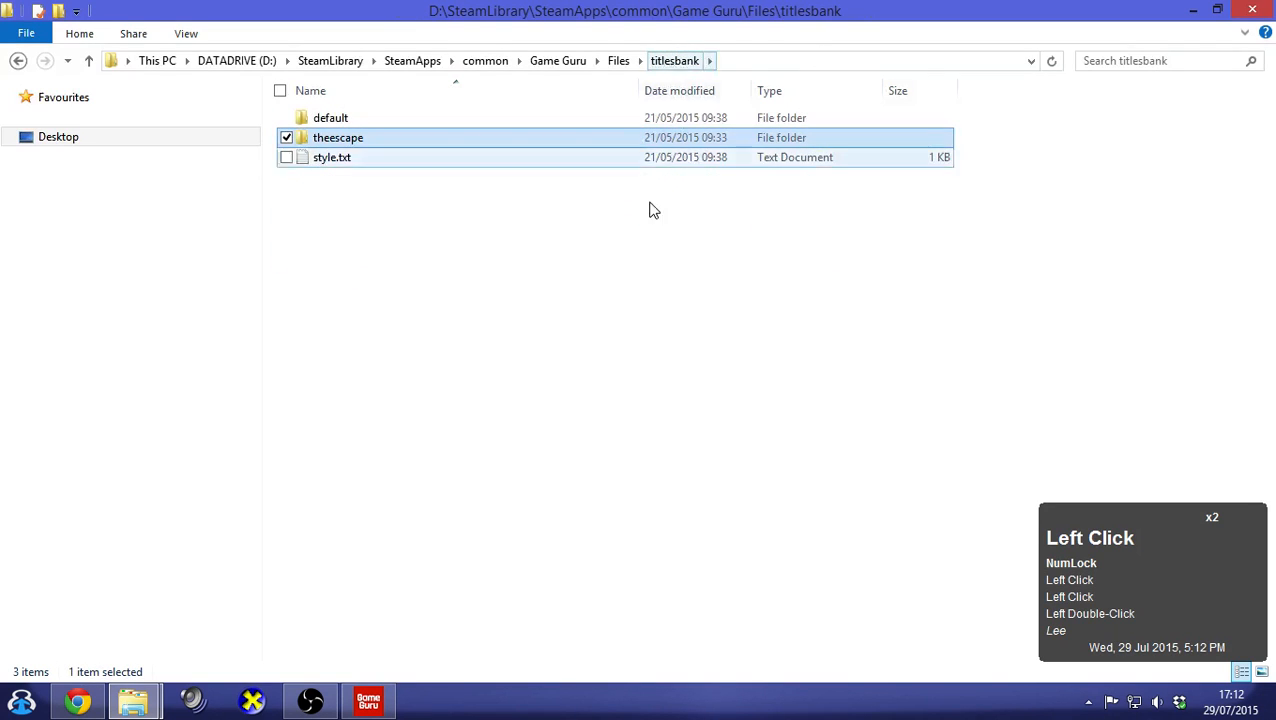
Open style.txt in titlesbank to read which menu style it names, and close it again
double_click(332, 157)
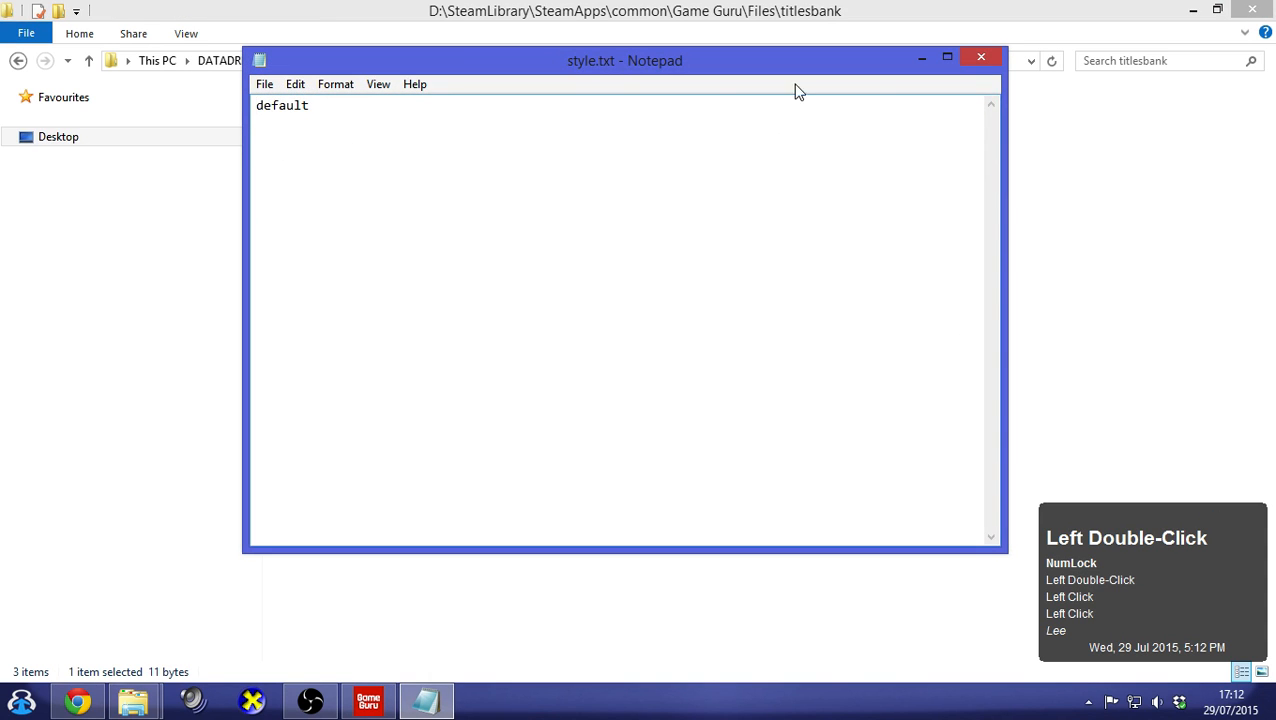
left_click(983, 57)
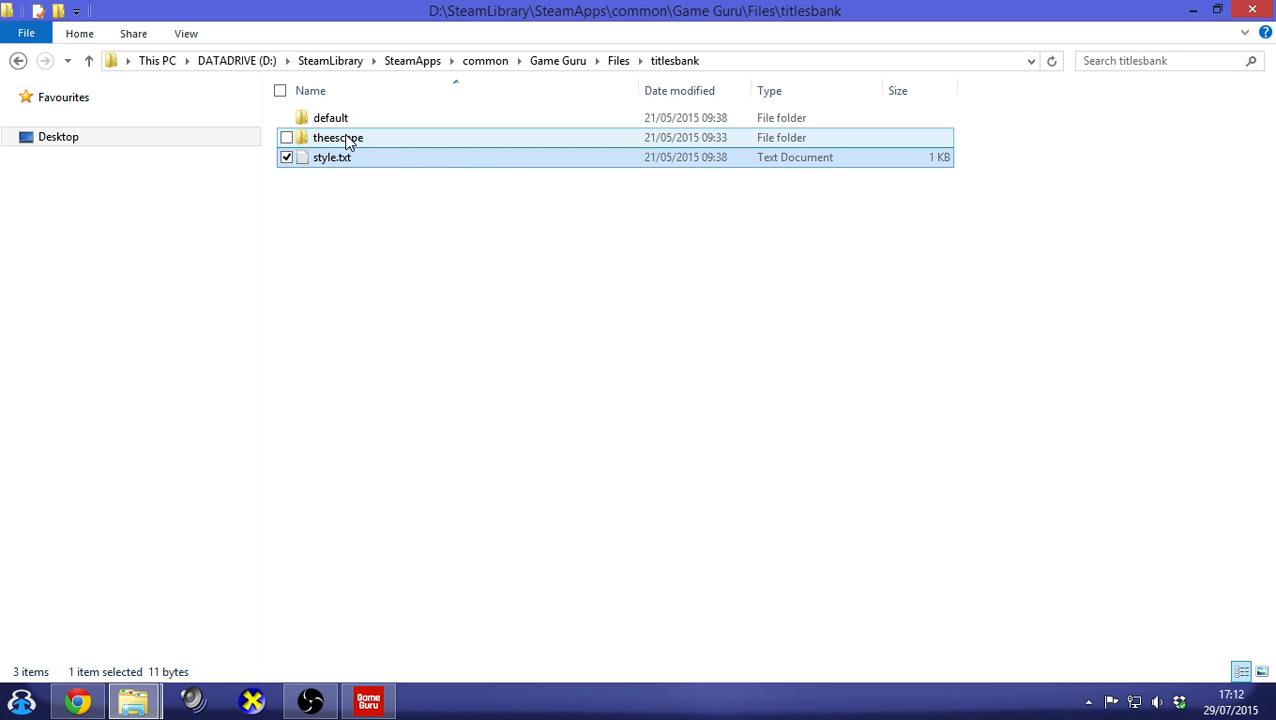
mouse_move(336, 142)
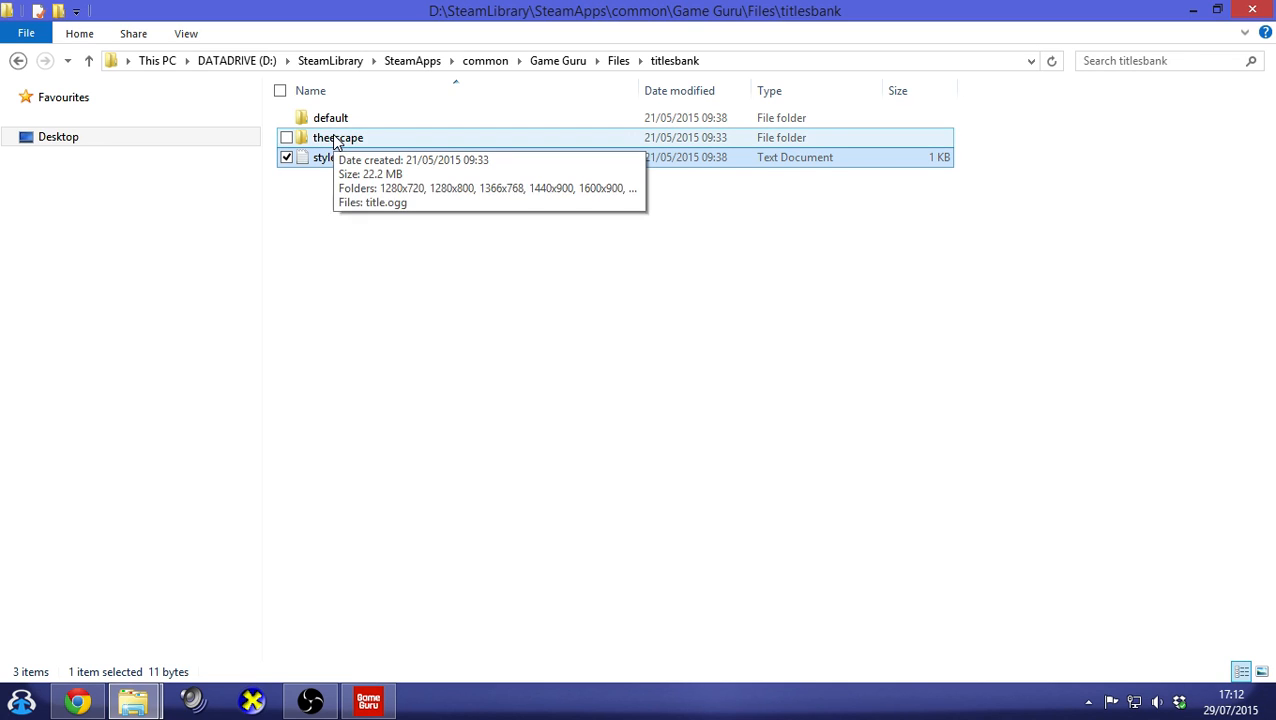
left_click(383, 238)
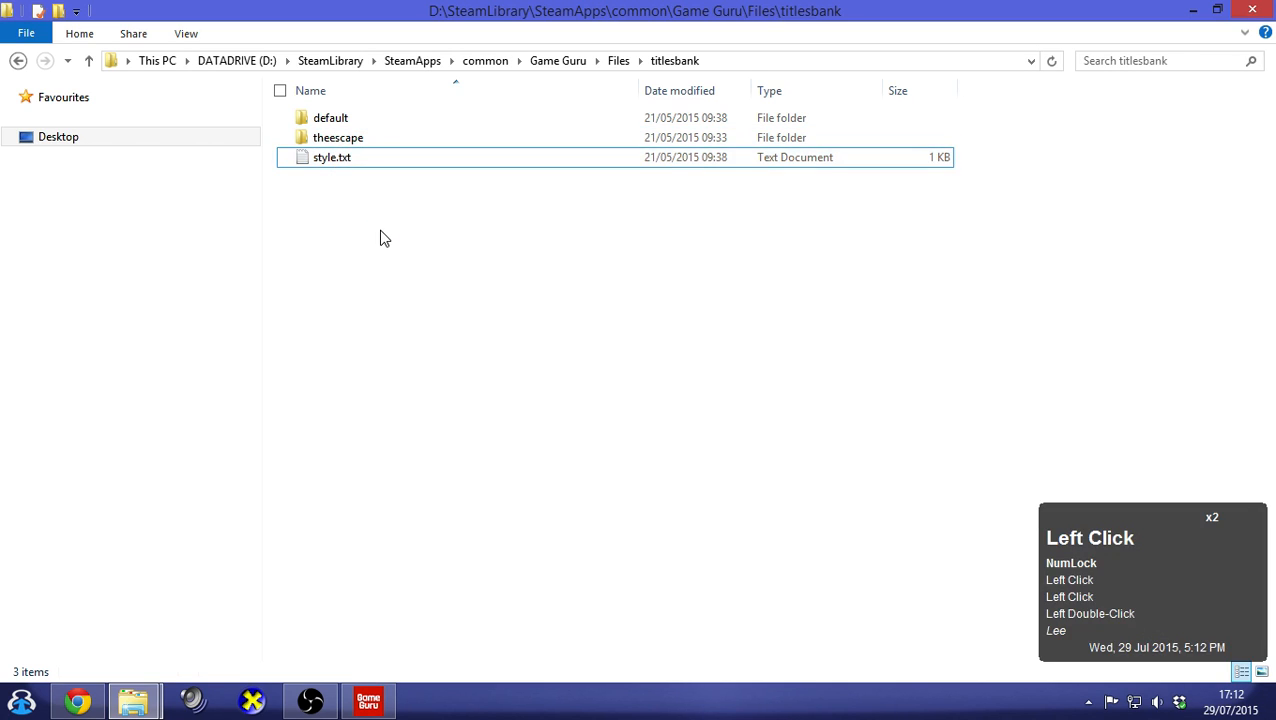
left_click(398, 226)
Examine the default folder's resolution subfolders and the JPG screens inside 1366x768, and return to the default folder
double_click(340, 118)
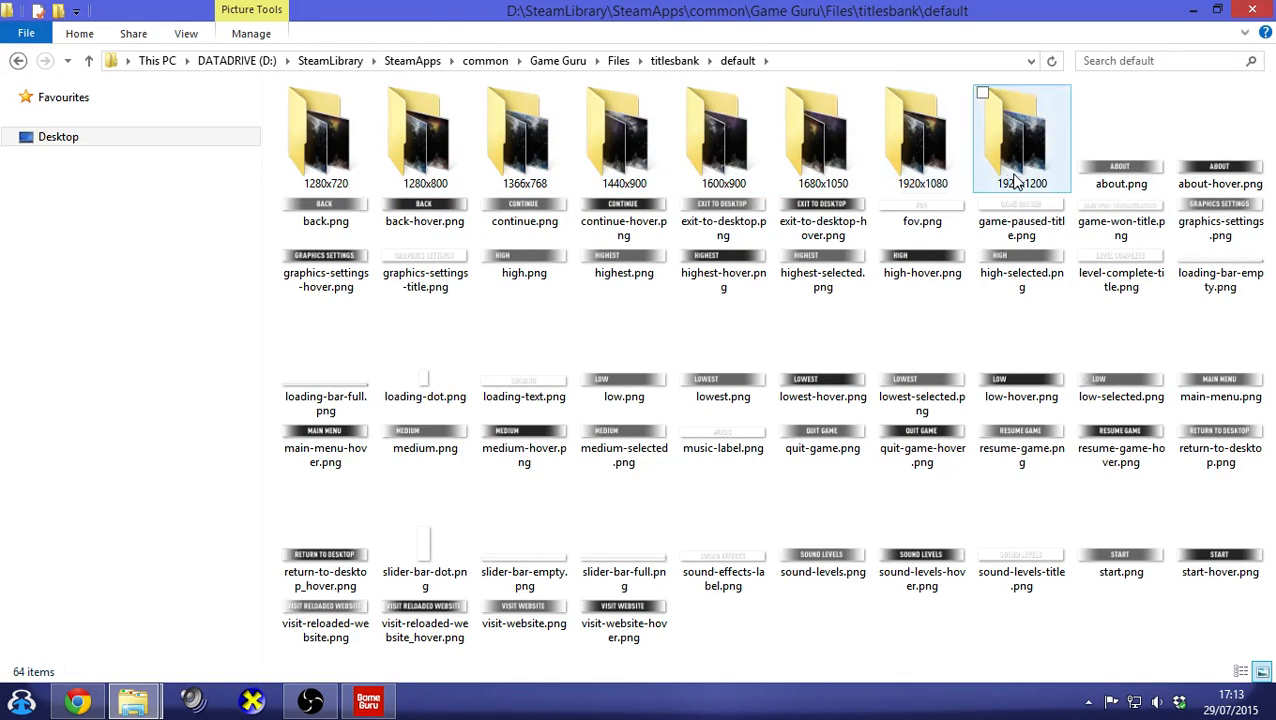
mouse_move(1016, 180)
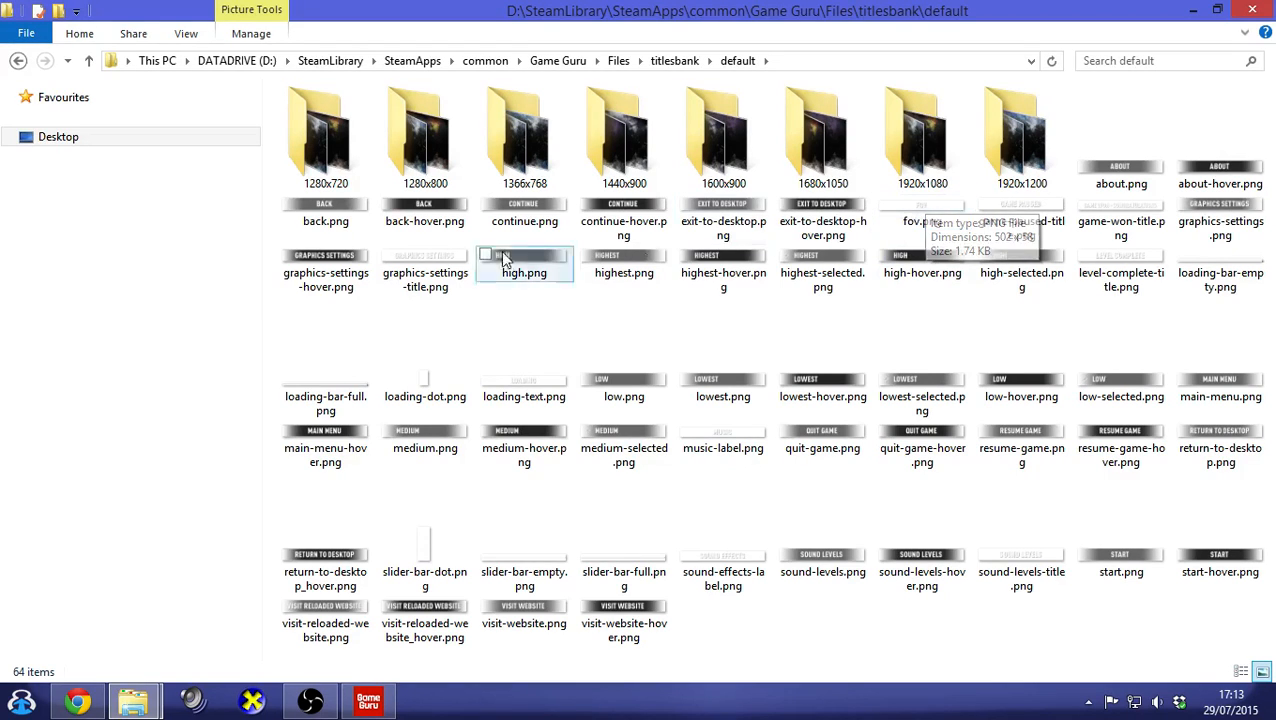
mouse_move(330, 187)
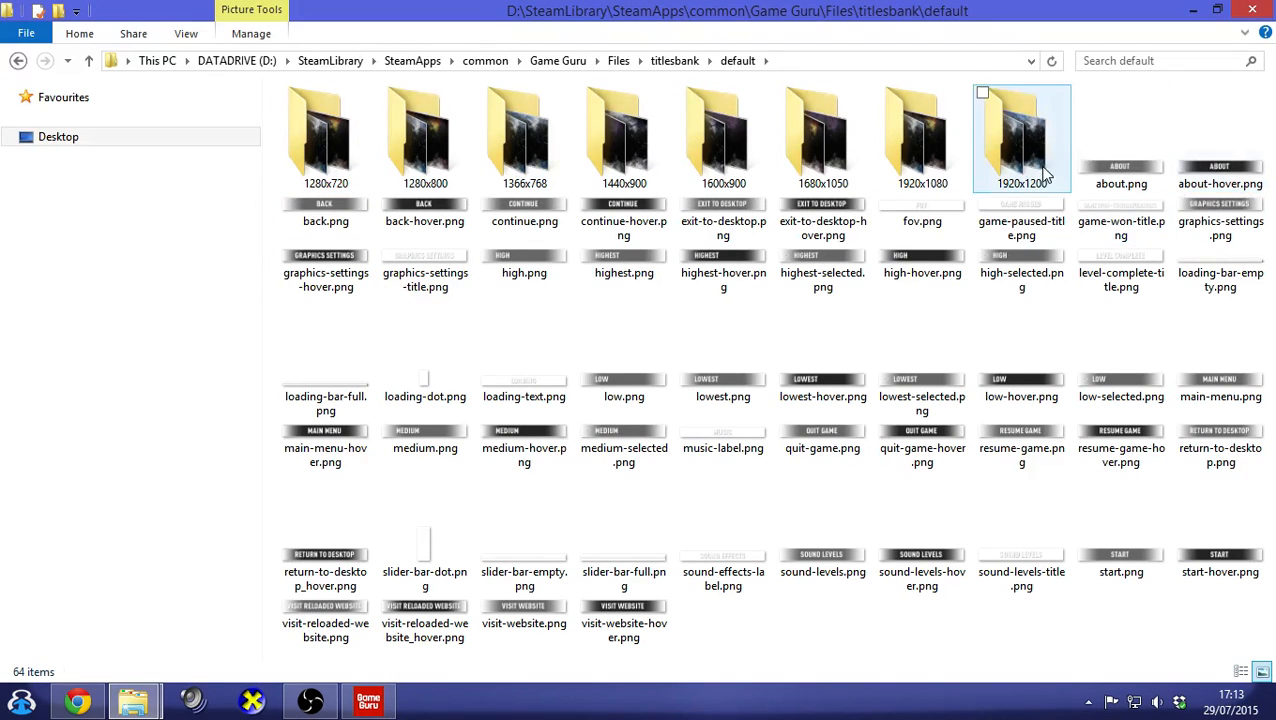
double_click(517, 144)
left_click(490, 262)
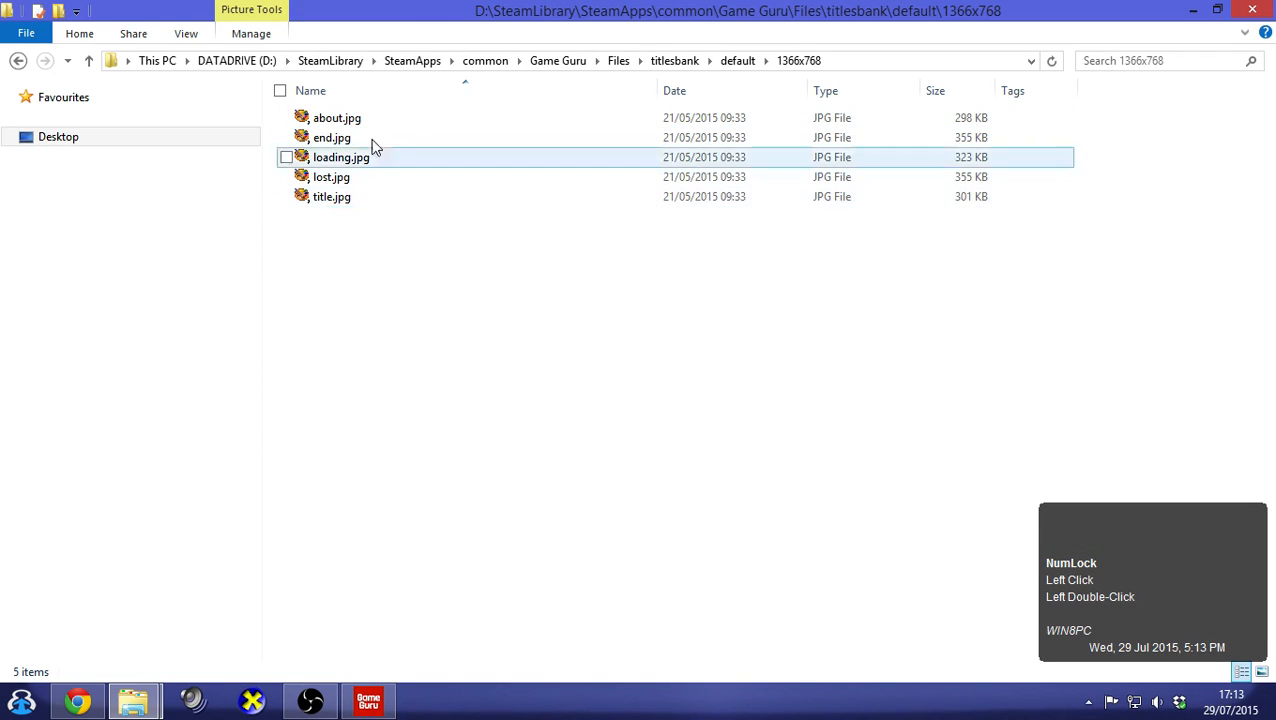
left_click(336, 225)
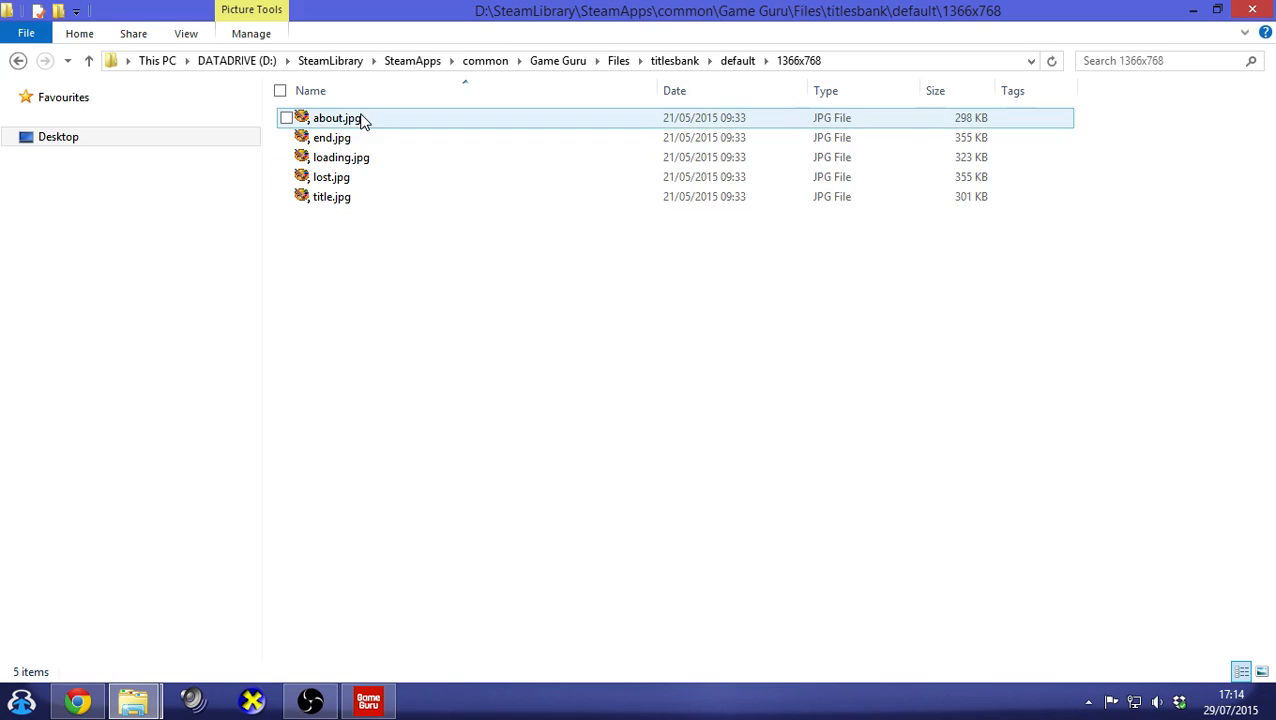
left_click(742, 60)
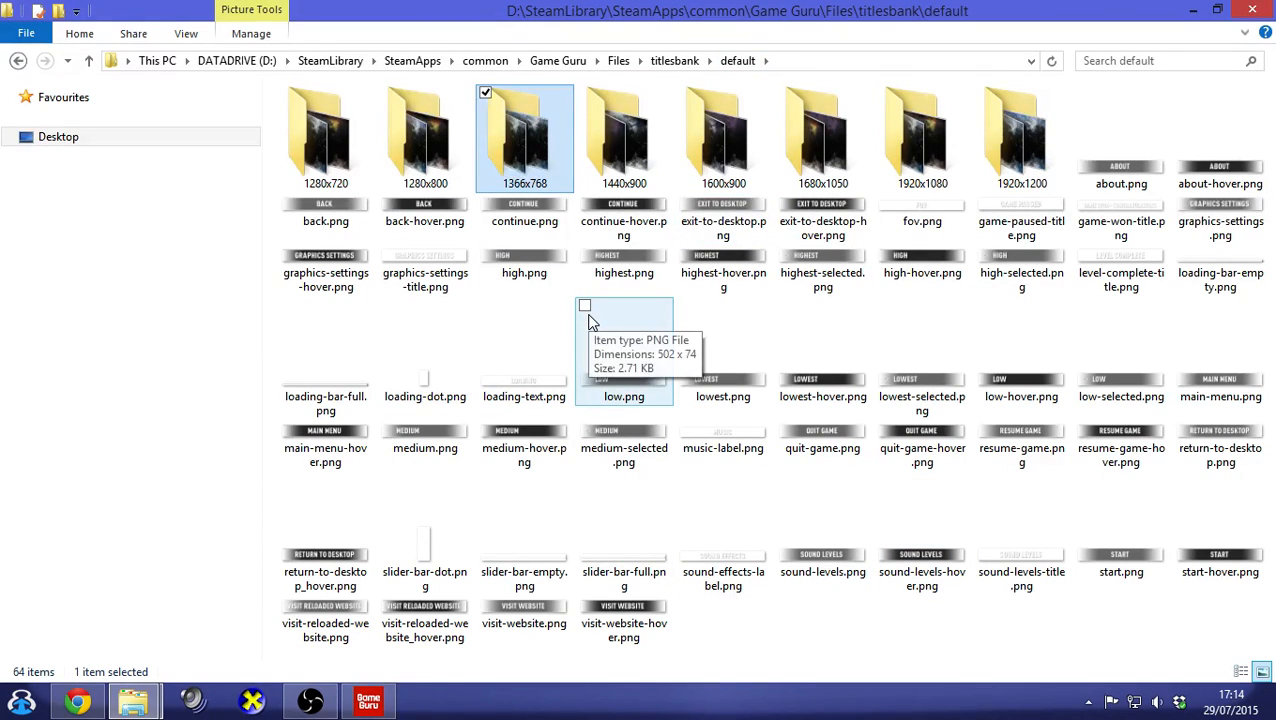
Copy the 1366x768 folder from the default folder
left_click(425, 140)
left_click(535, 146)
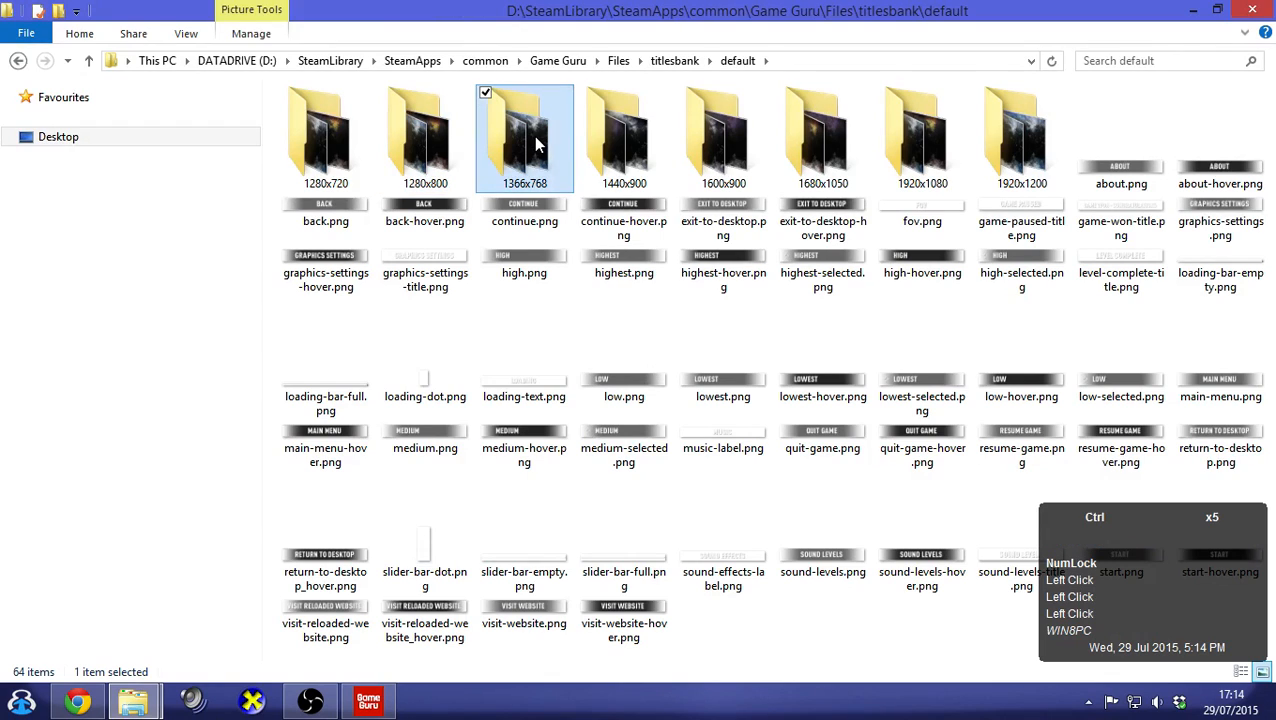
key("ctrl+c")
Create a folder named myfirstmenus in titlesbank and paste the copied 1366x768 folder into it
left_click(674, 61)
right_click(346, 272)
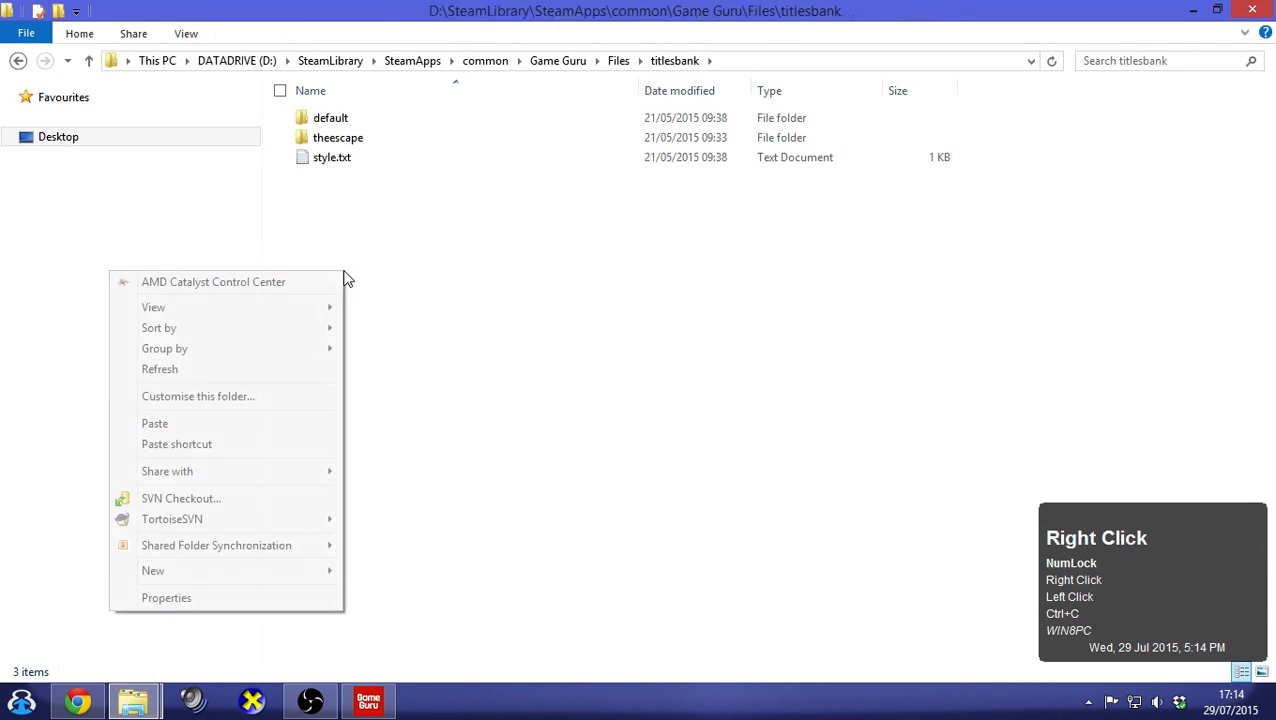
left_click(279, 570)
left_click(412, 295)
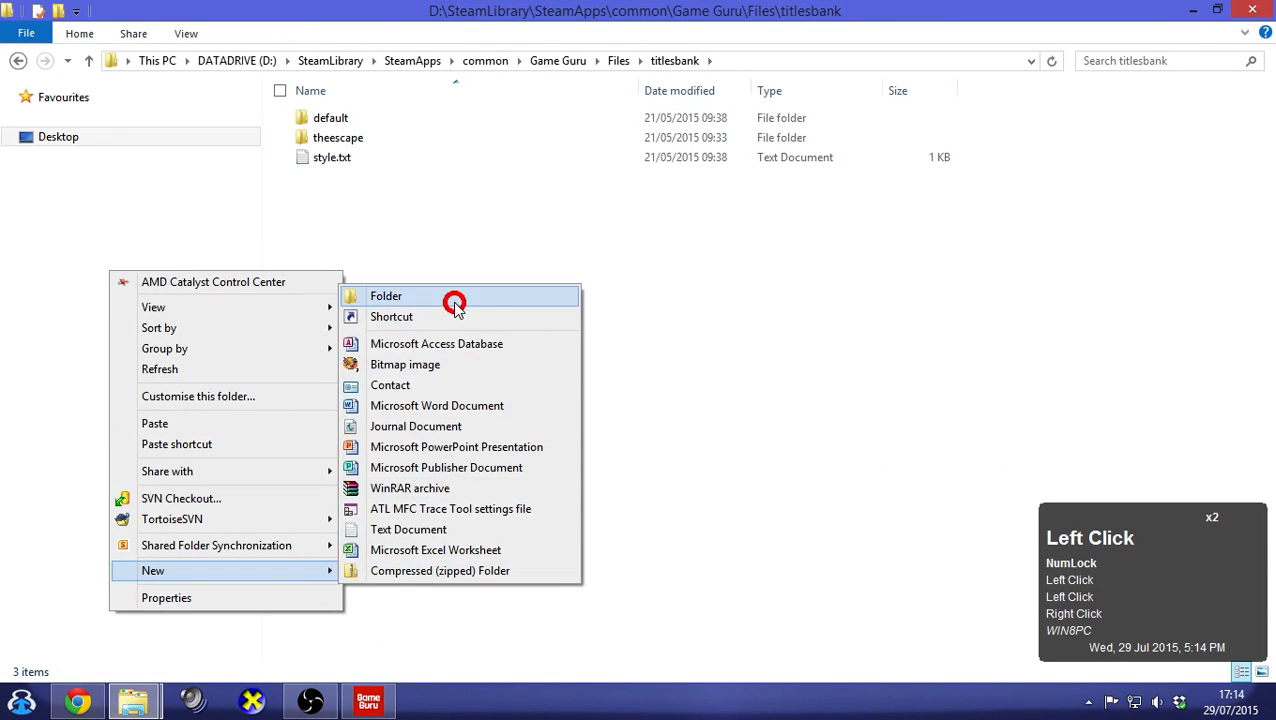
type("my")
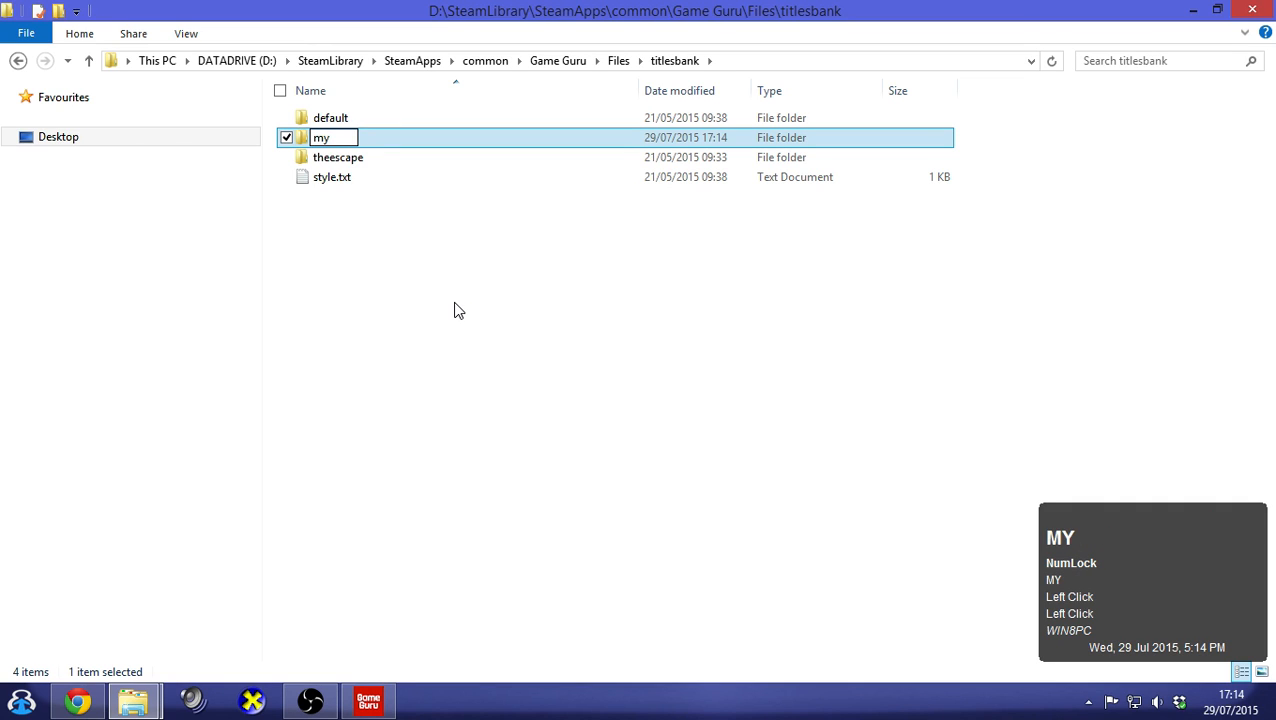
type("firstmenu")
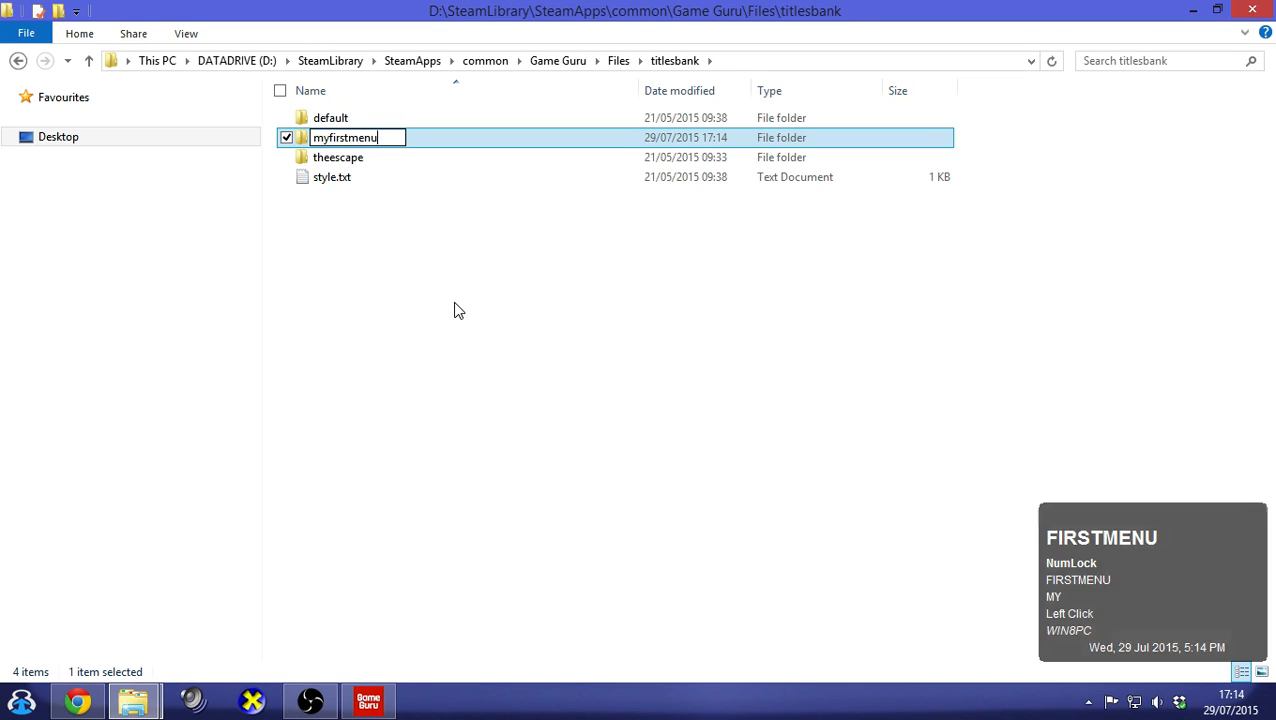
type("s")
key("Return")
key("Return")
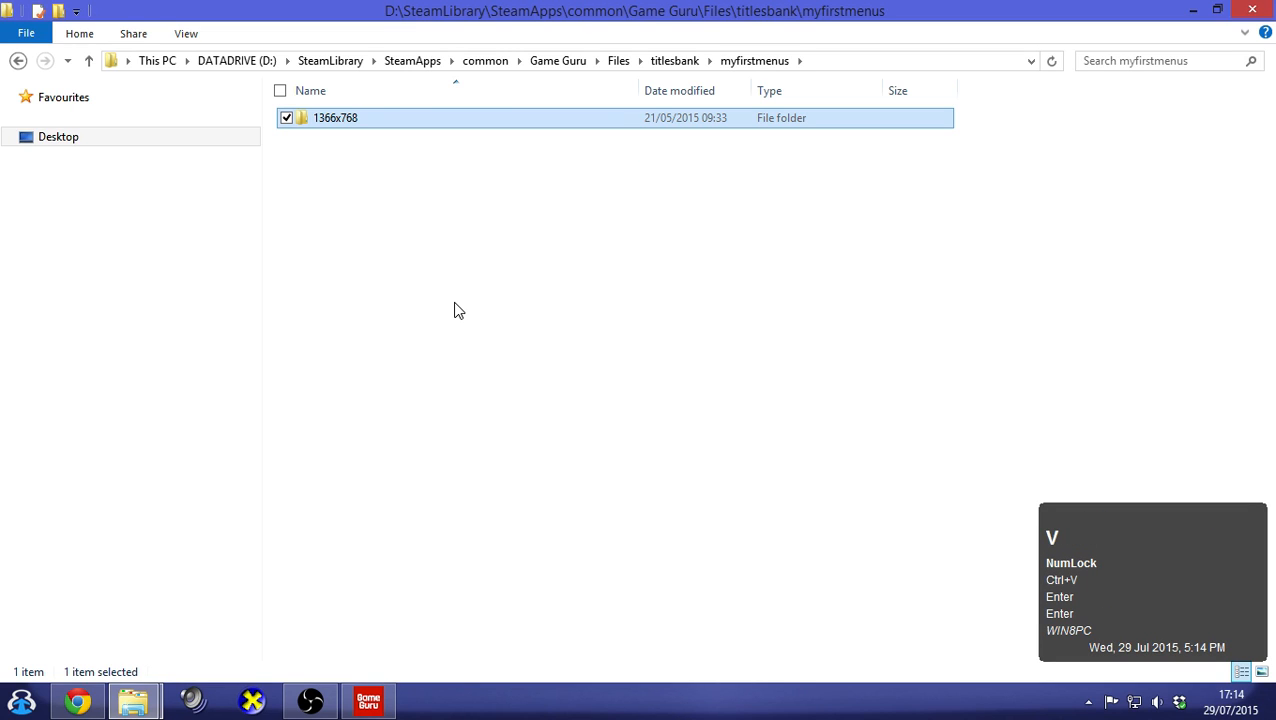
left_click(454, 311)
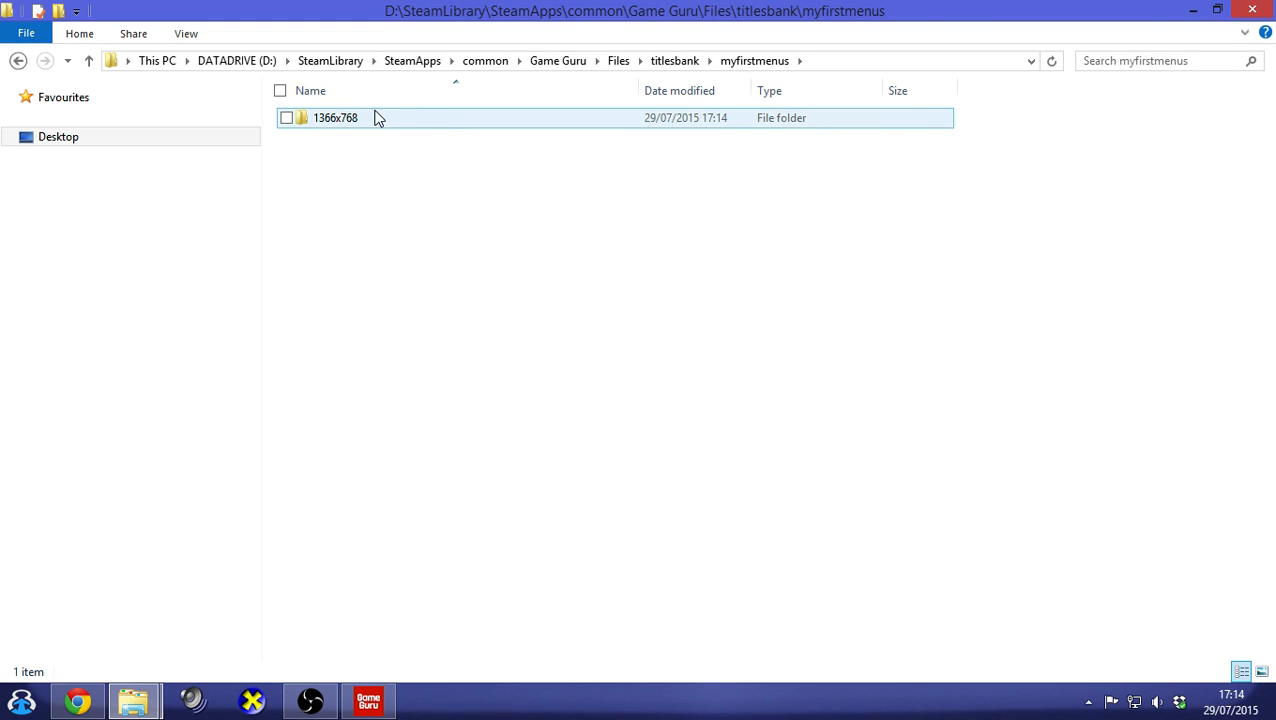
Replace the style name in titlesbank's style.txt with myfirstmenus, save the file and close it
left_click(675, 61)
left_click(352, 139)
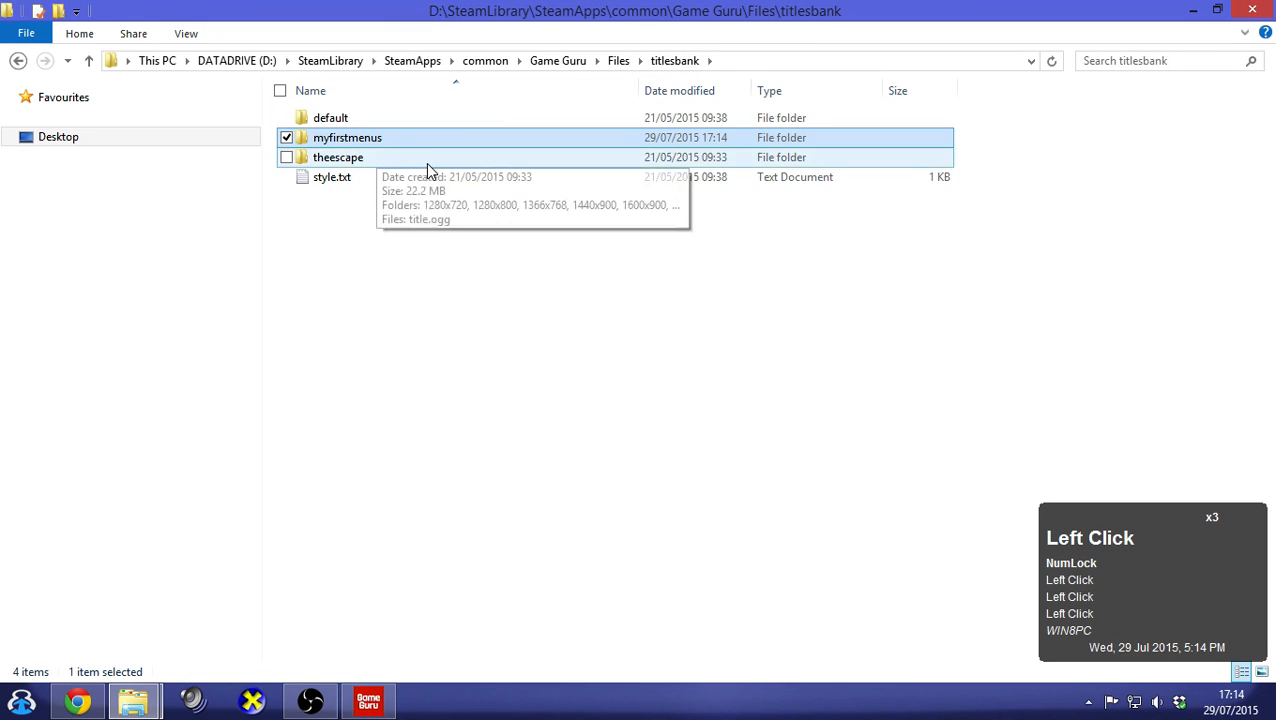
key("ctrl+c")
left_click(340, 177)
double_click(340, 177)
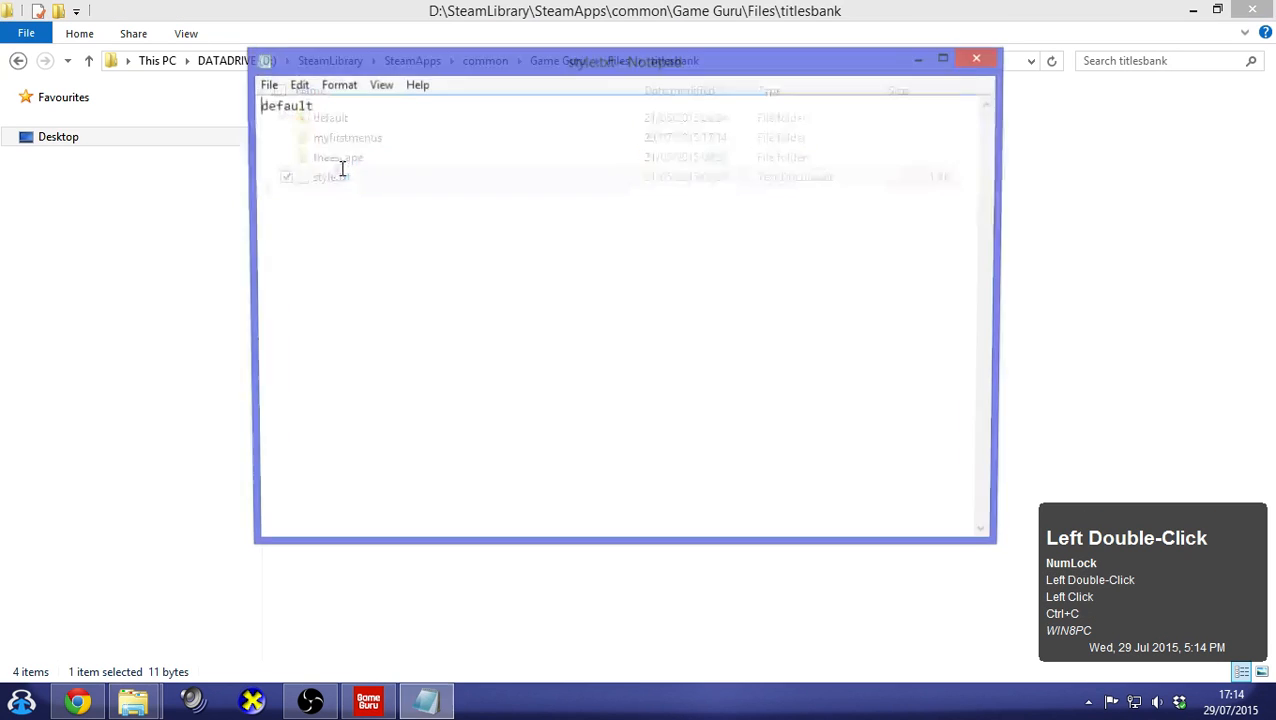
left_click_drag(325, 111, 254, 110)
key("ctrl+v")
left_click(265, 85)
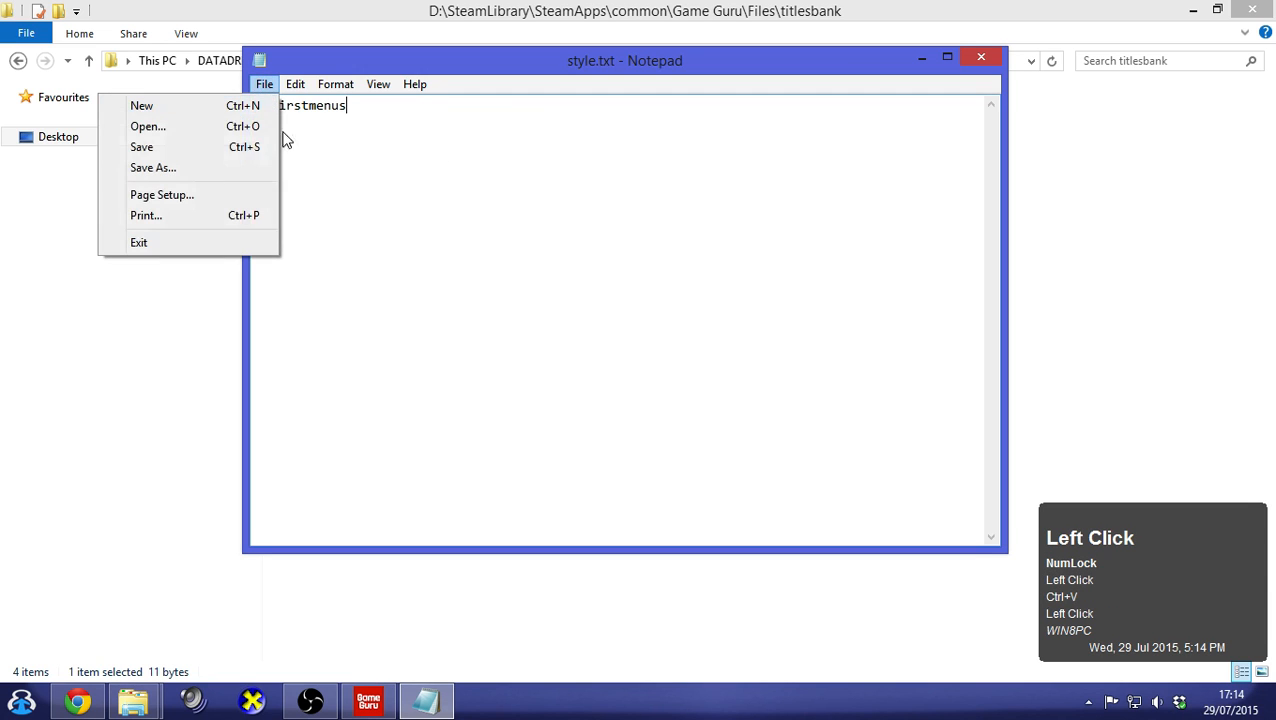
left_click(212, 150)
left_click(972, 57)
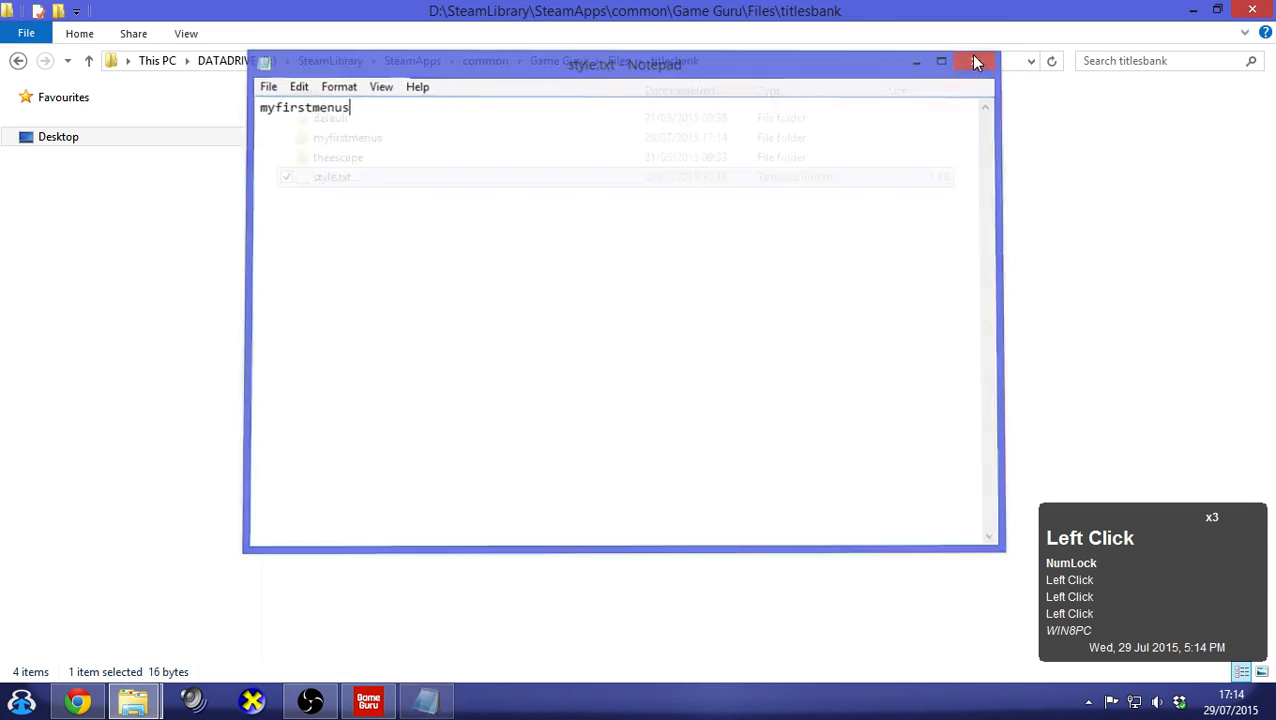
Open title.jpg from the 1366x768 folder inside myfirstmenus in Paint Shop Pro
left_click(355, 139)
double_click(355, 139)
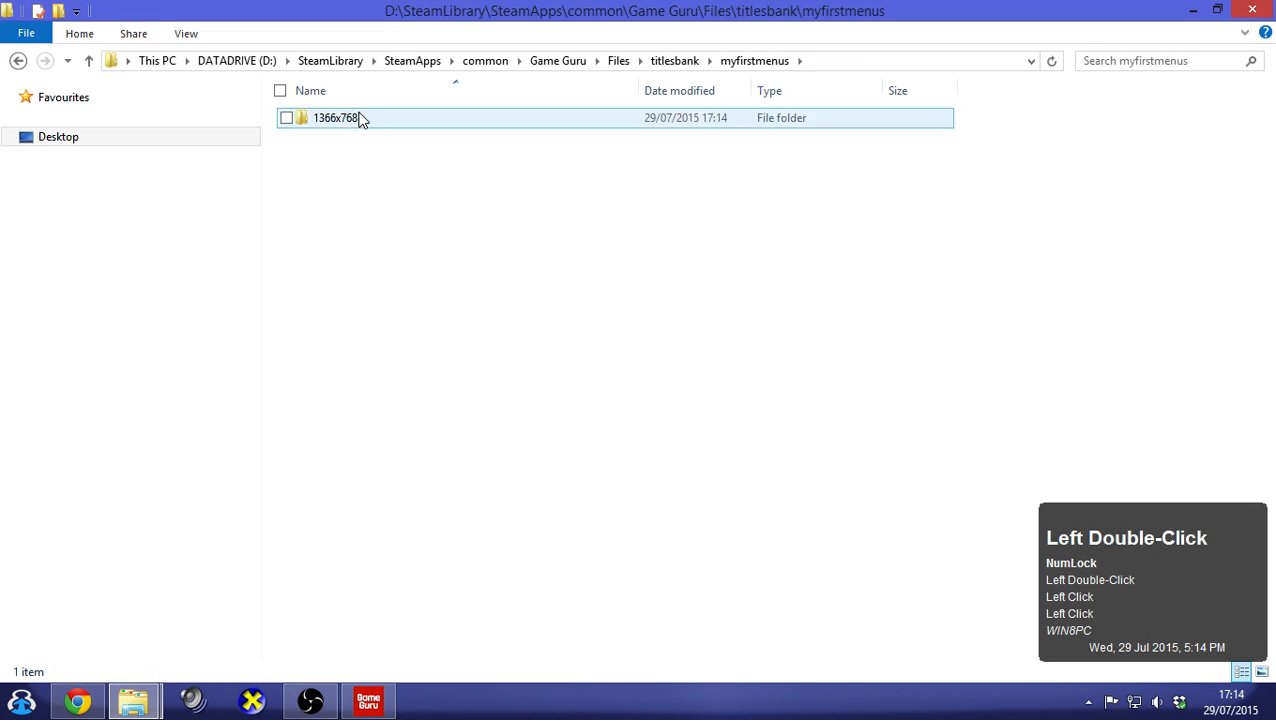
double_click(360, 119)
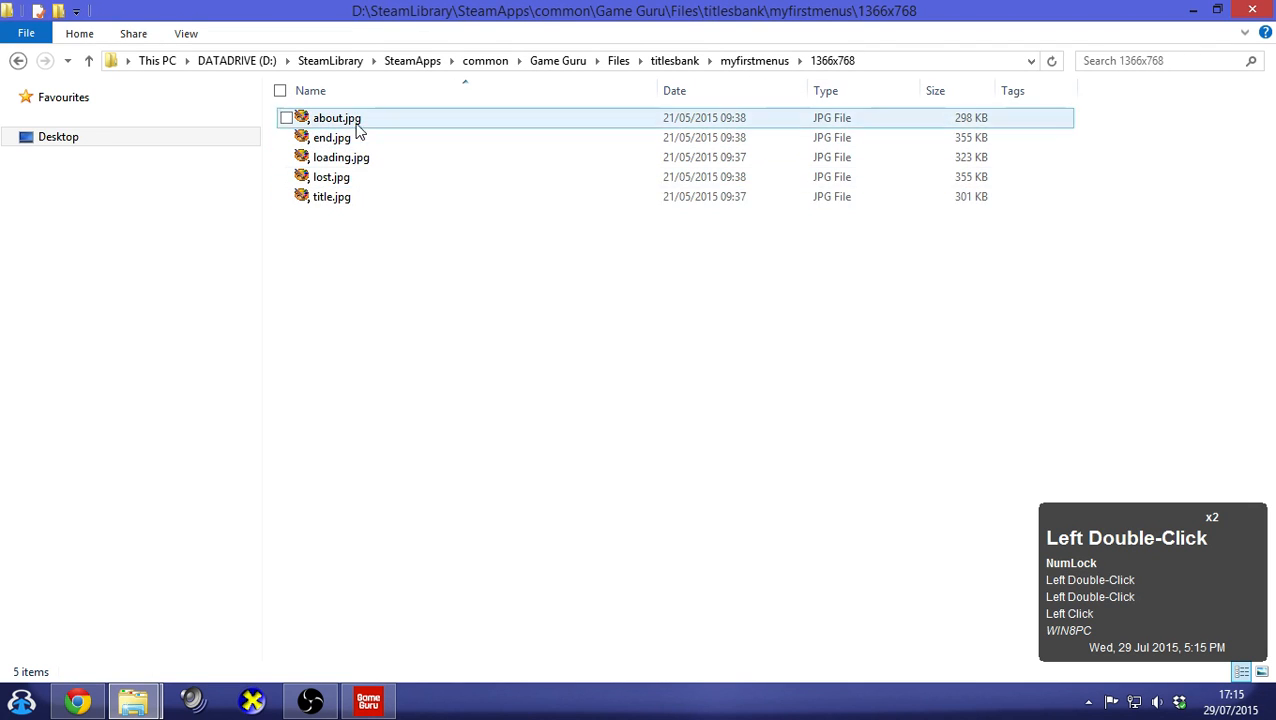
left_click(337, 258)
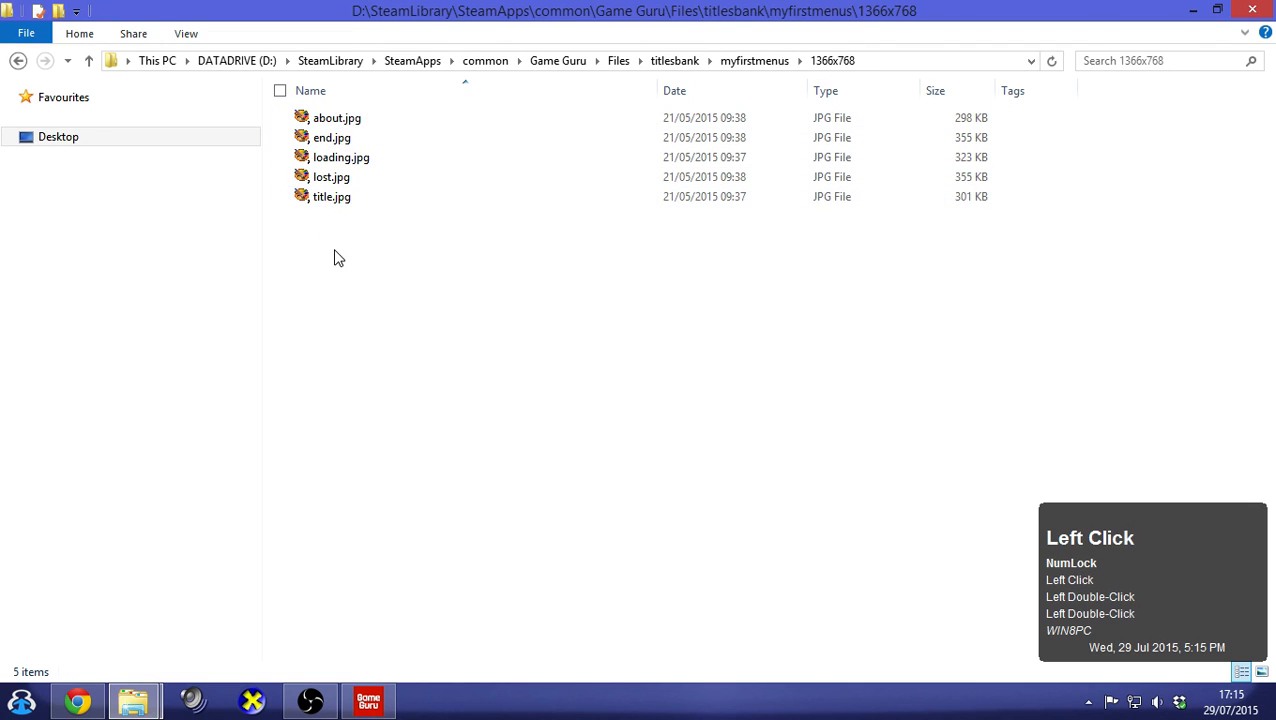
double_click(332, 196)
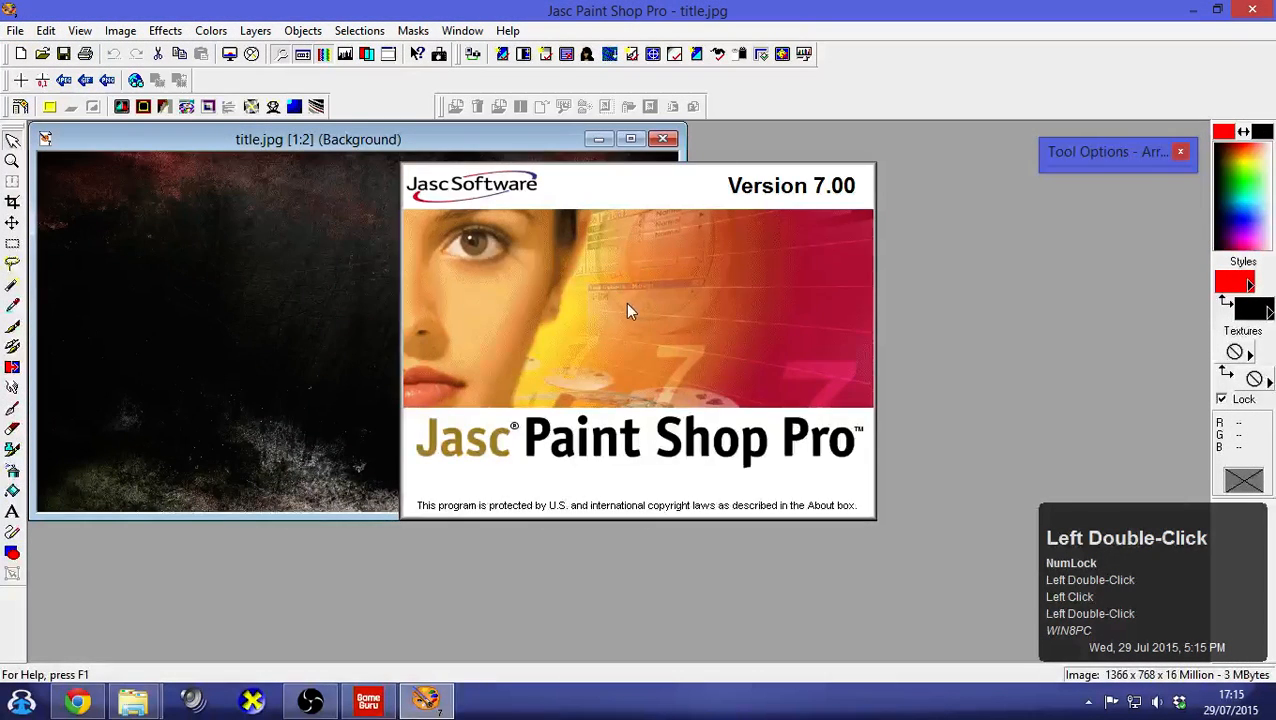
left_click(628, 311)
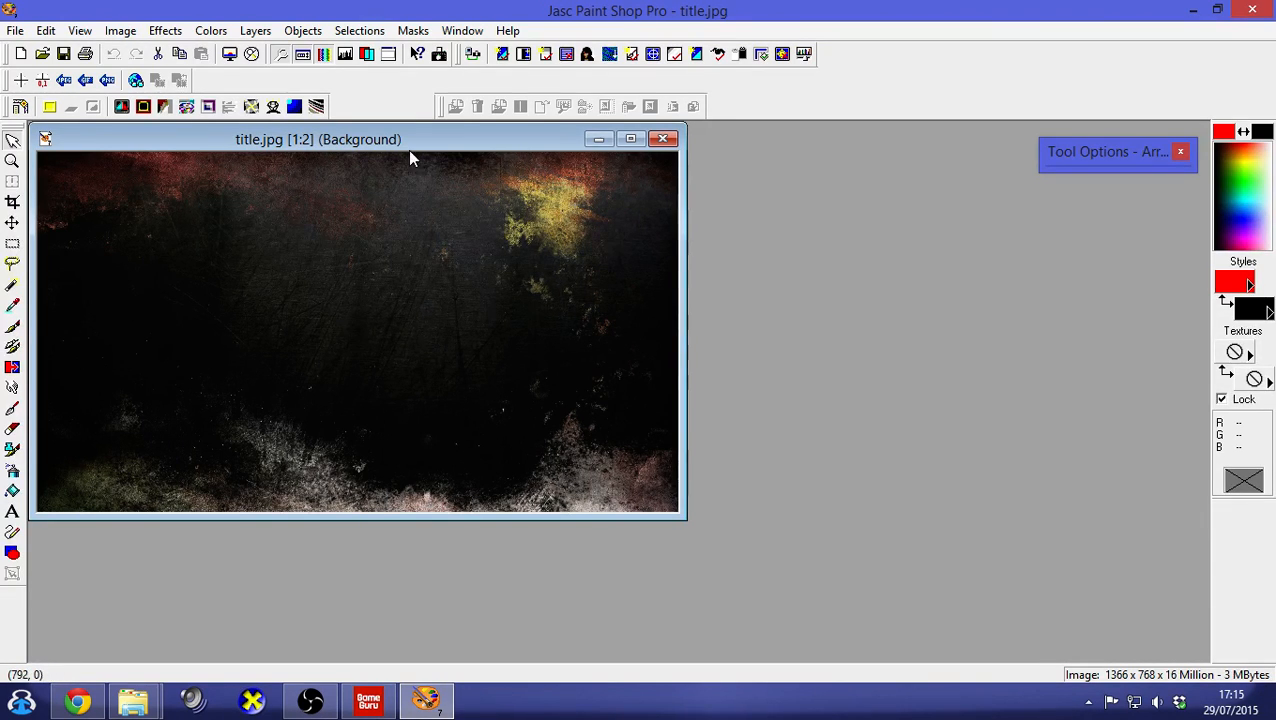
Flip the title image from top to bottom
left_click_drag(410, 141, 461, 169)
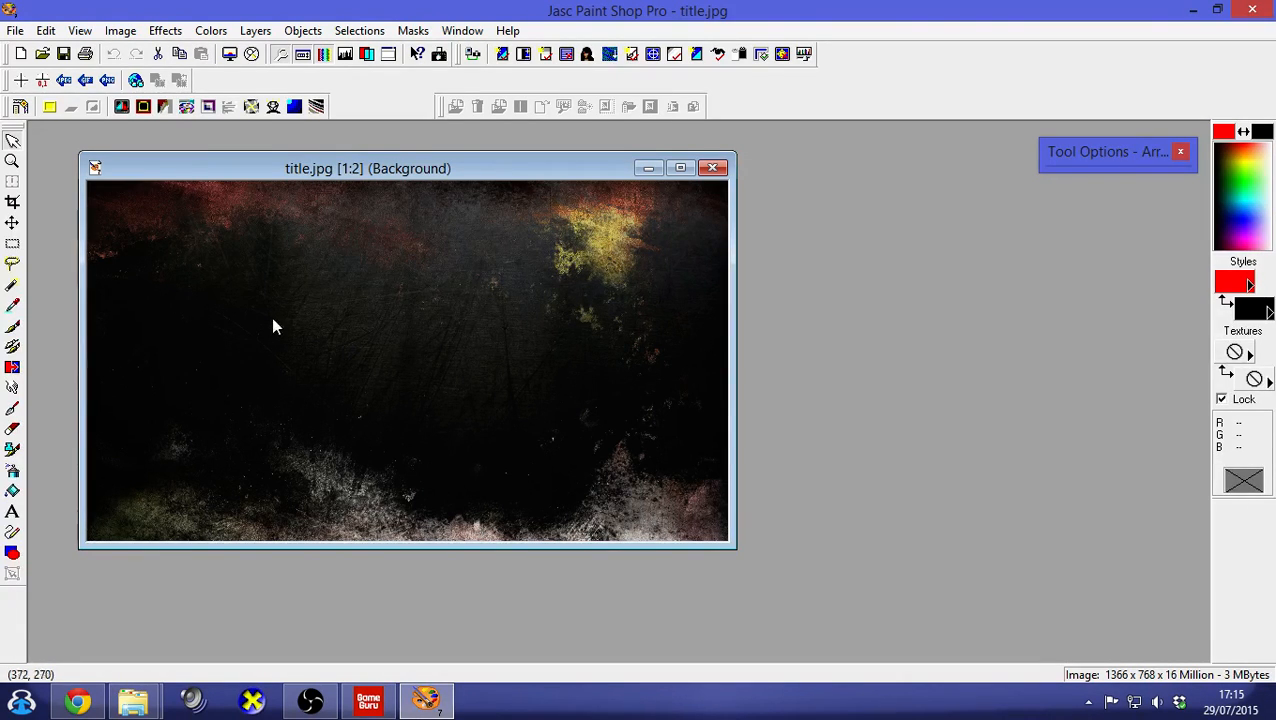
left_click(120, 30)
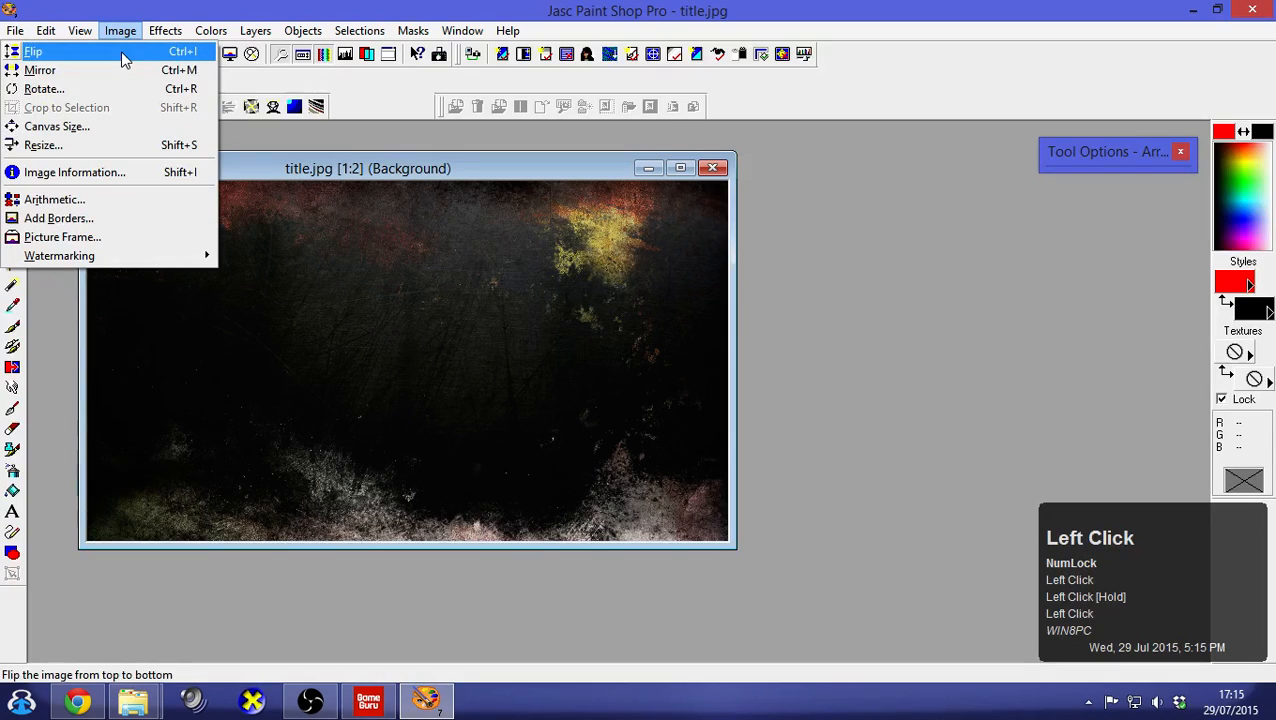
left_click(122, 52)
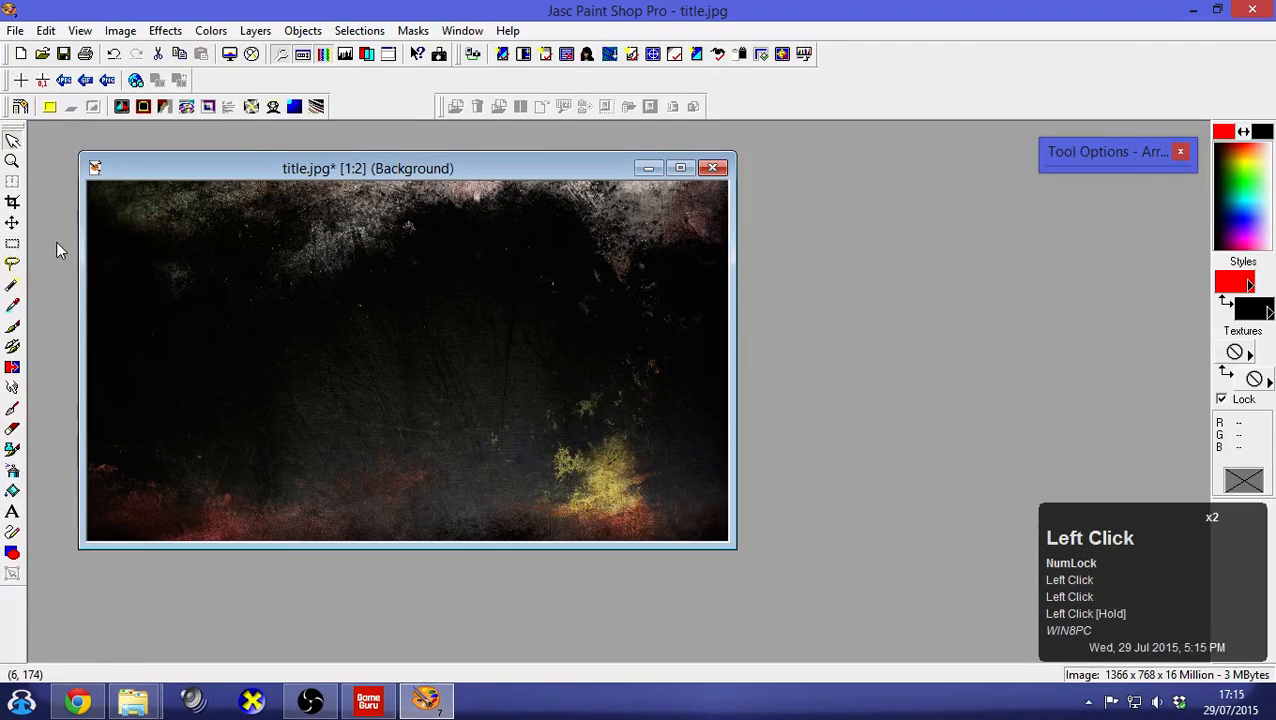
Paint a freehand red zigzag border around all four edges of the title image
left_click(13, 328)
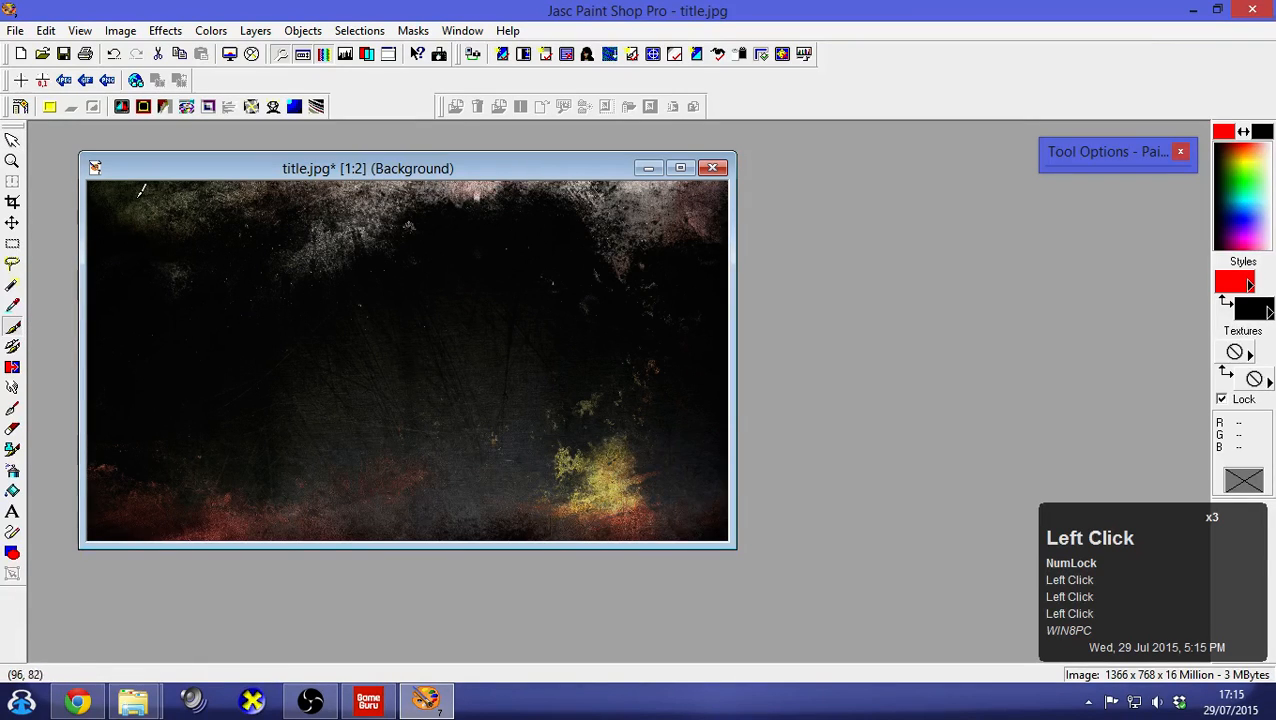
left_click_drag(122, 214, 330, 195)
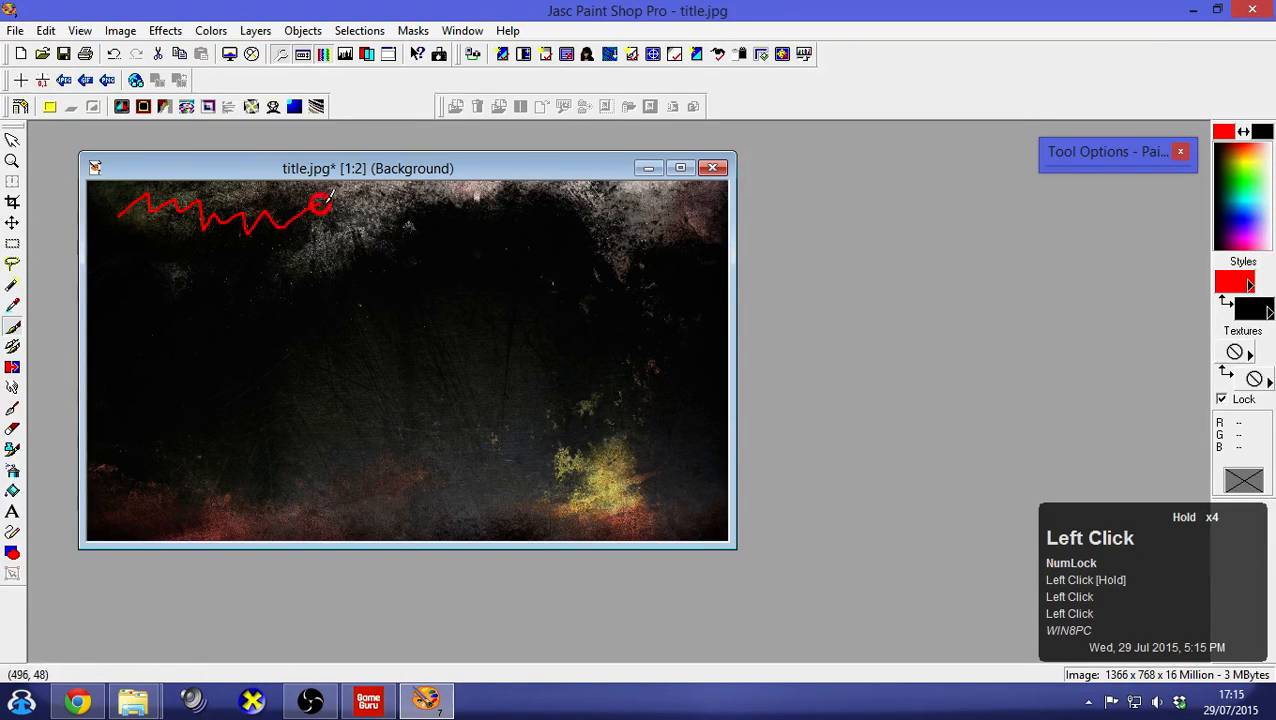
mouse_move(428, 215)
left_mouse_down()
mouse_move(641, 205)
mouse_move(689, 273)
mouse_move(673, 360)
mouse_move(686, 470)
left_mouse_up()
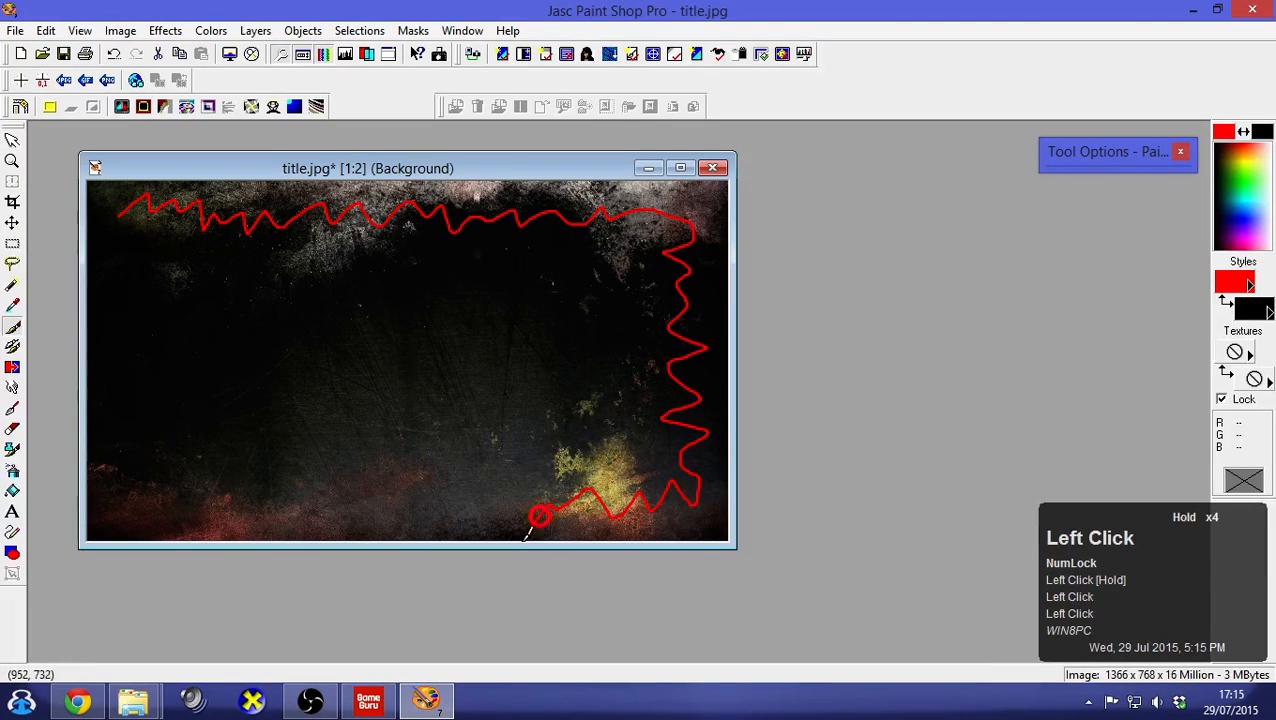
mouse_move(258, 505)
left_mouse_down()
mouse_move(100, 513)
mouse_move(174, 436)
mouse_move(123, 218)
left_mouse_up()
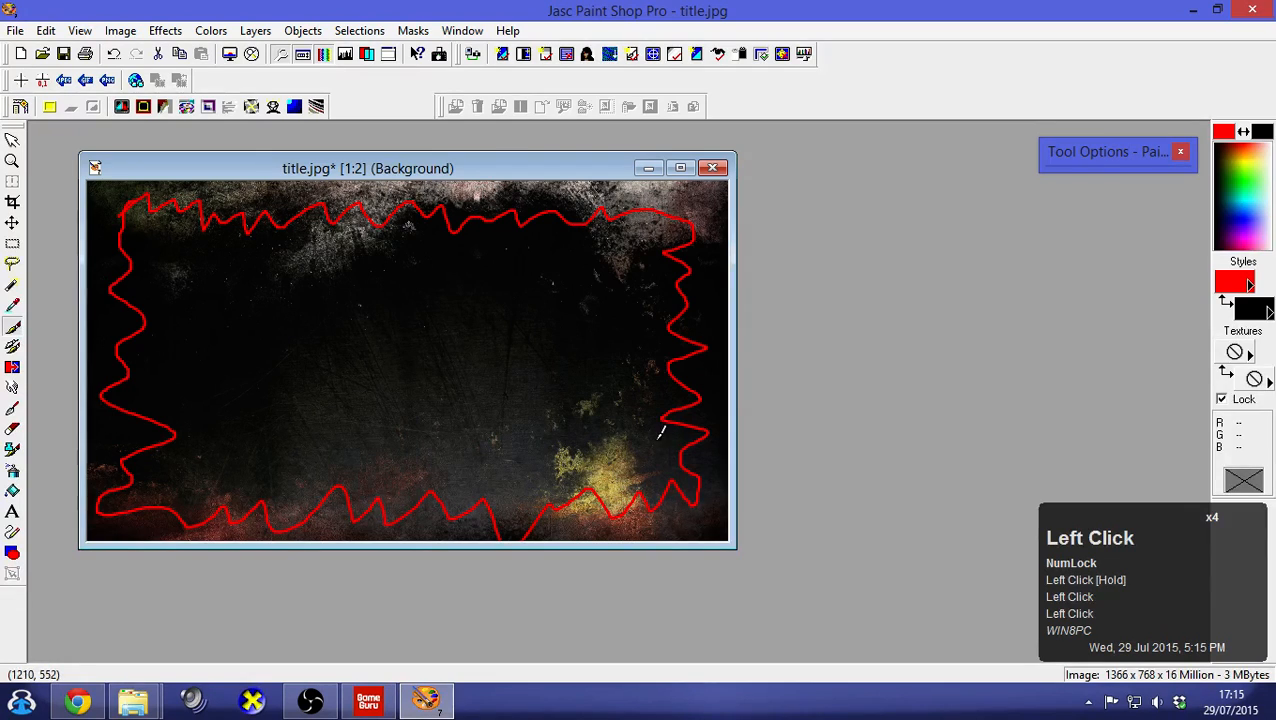
Paint small red swirls in the corners inside the zigzag border and save title.jpg
mouse_move(608, 447)
left_mouse_down()
mouse_move(640, 458)
mouse_move(626, 474)
left_mouse_up()
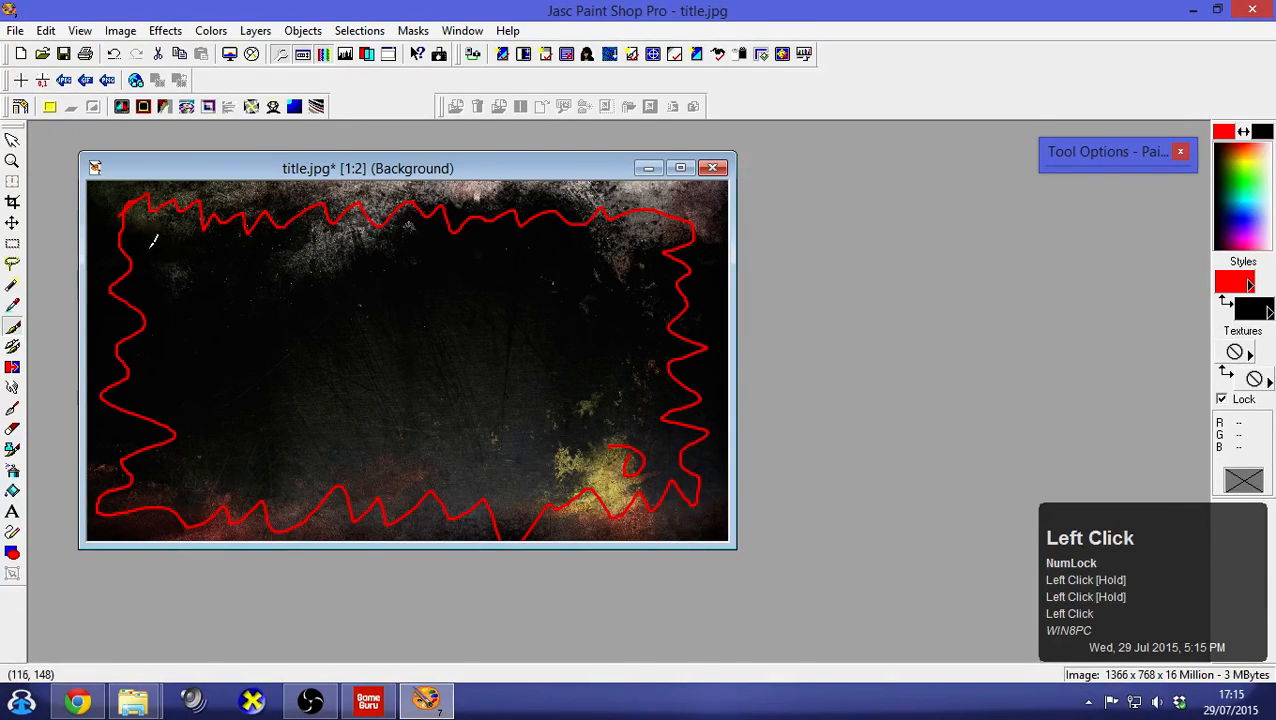
left_click_drag(153, 240, 150, 248)
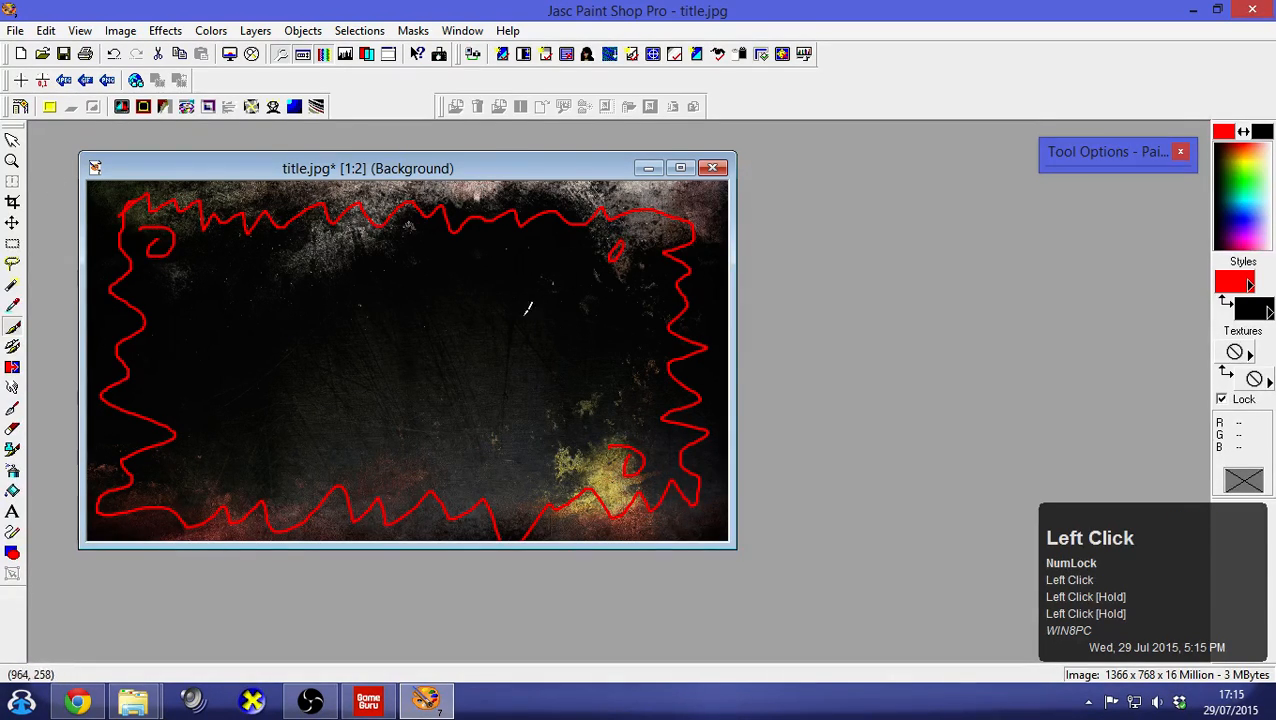
left_click_drag(178, 453, 172, 462)
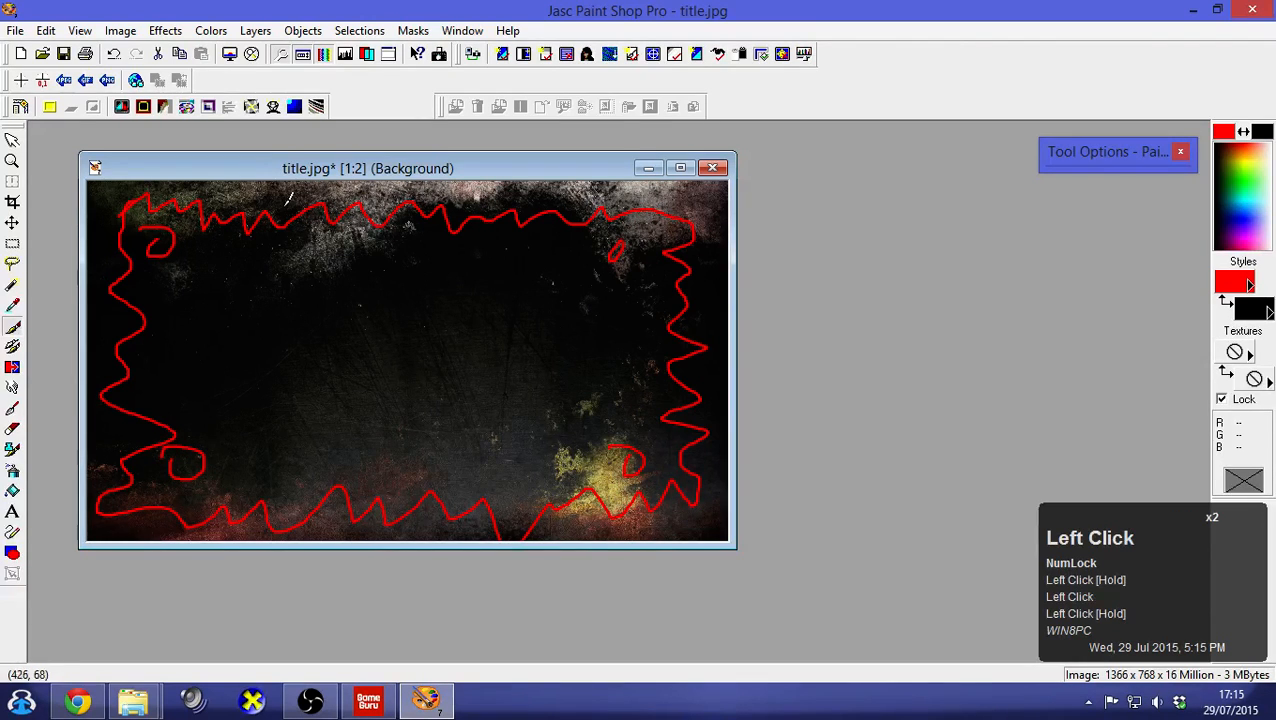
left_click(62, 54)
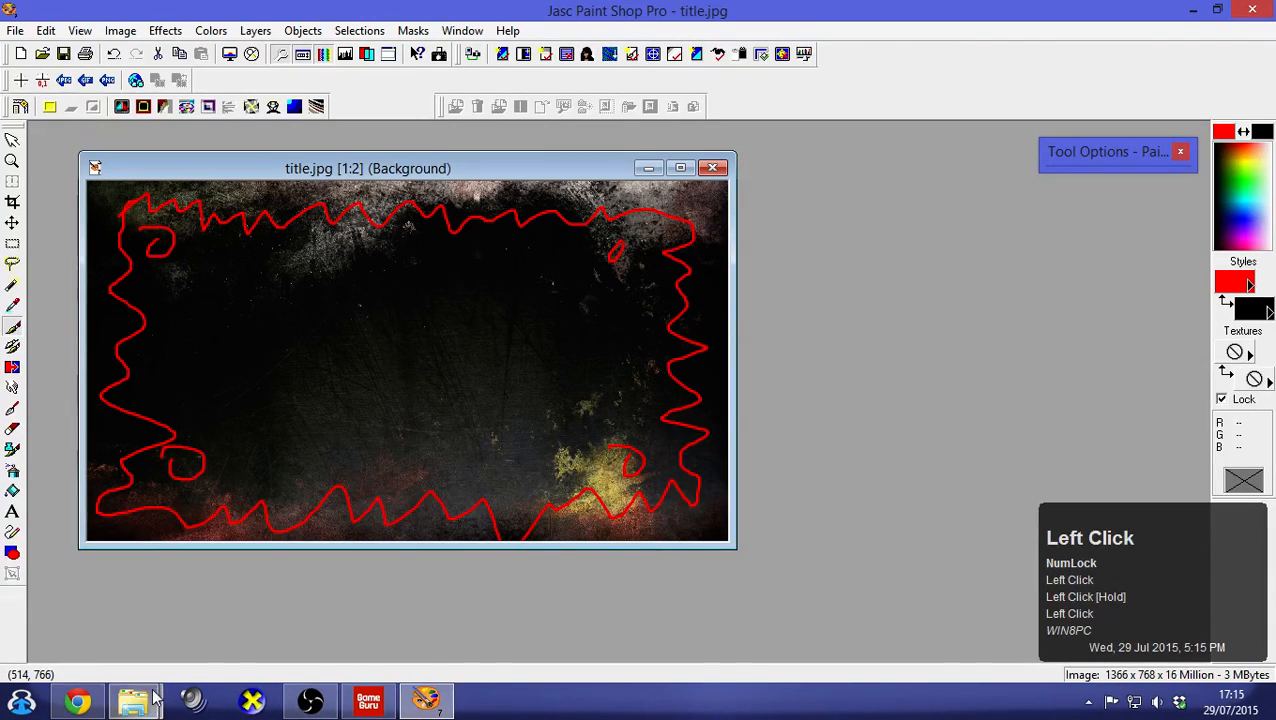
Open loading.jpg from the myfirstmenus 1366x768 folder in Paint Shop Pro
mouse_move(133, 700)
left_click(200, 610)
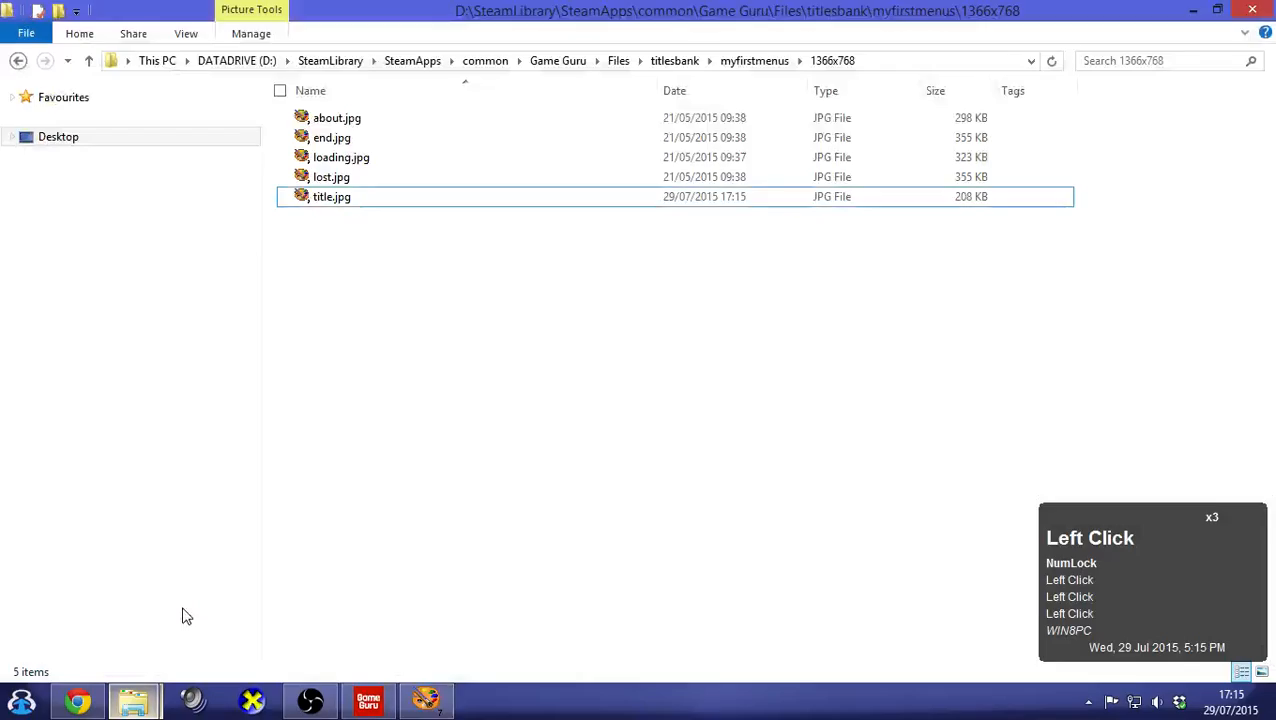
left_click(370, 204)
mouse_move(325, 160)
left_mouse_down()
mouse_move(510, 330)
mouse_move(424, 578)
mouse_move(425, 706)
mouse_move(472, 504)
mouse_move(472, 430)
left_mouse_up()
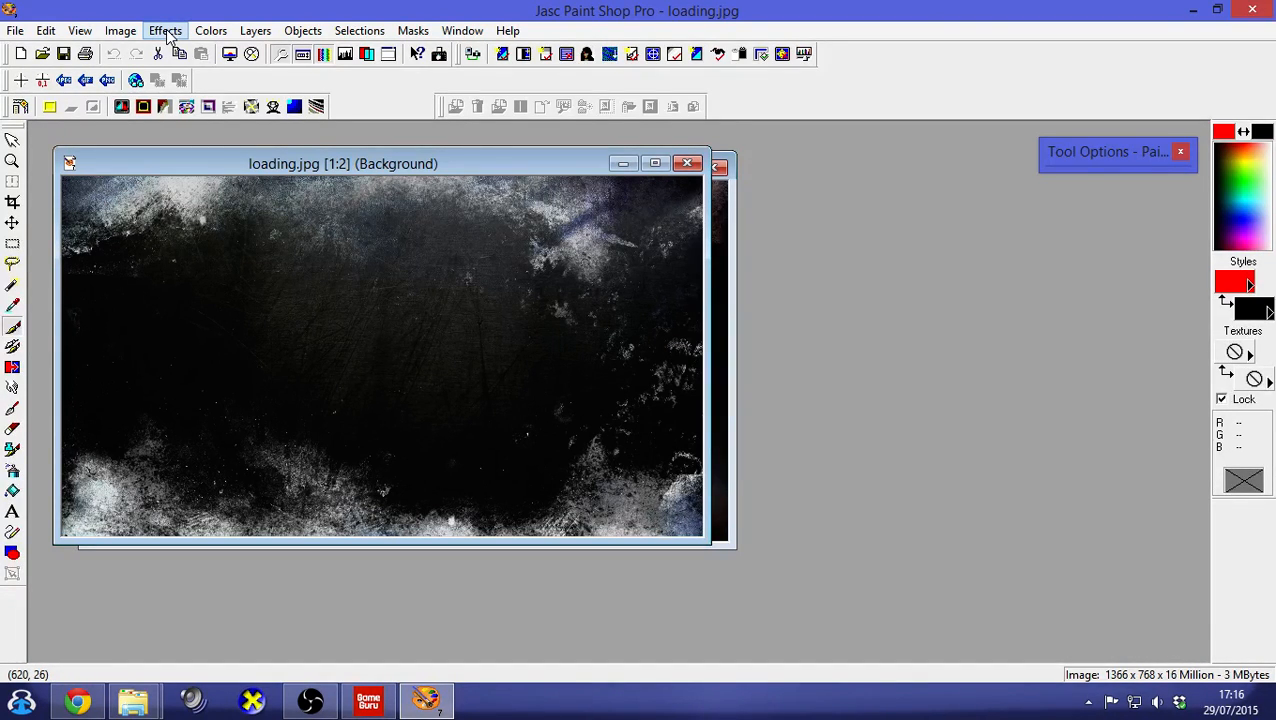
Select the whole loading image, swap the foreground and background colours, and clear the image to solid red
key("ctrl+a")
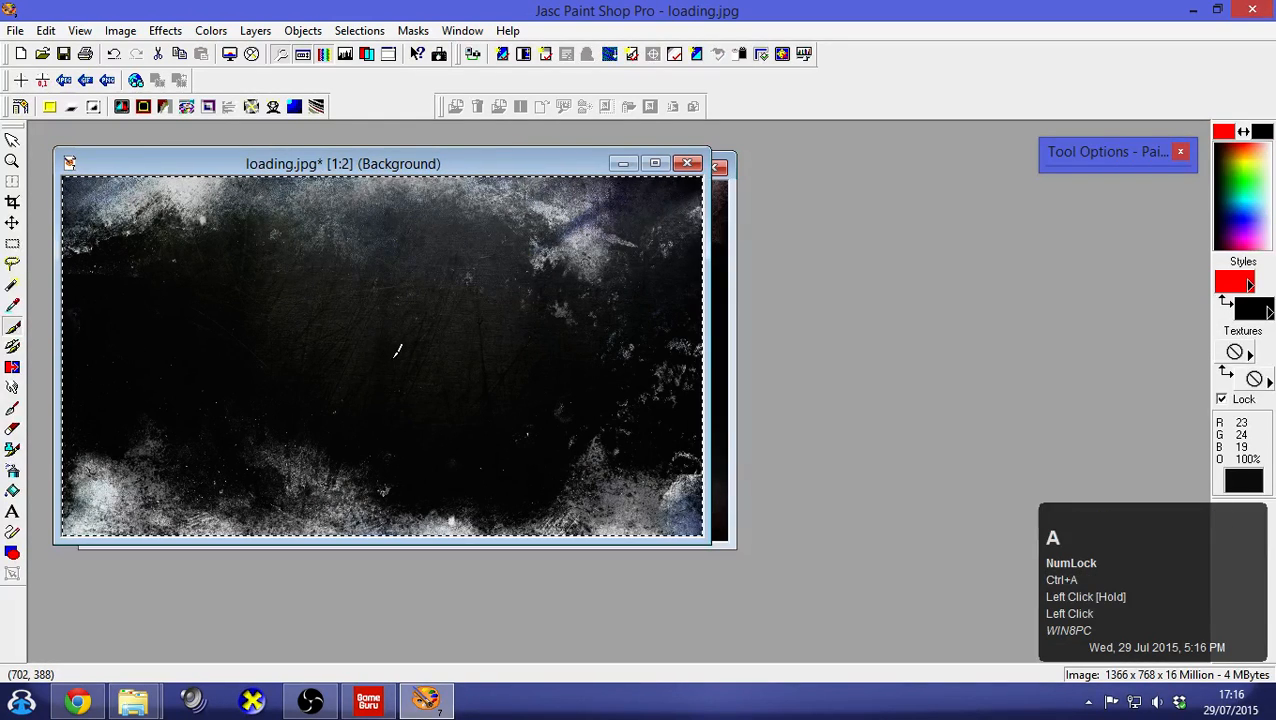
key("Delete")
left_click(1226, 303)
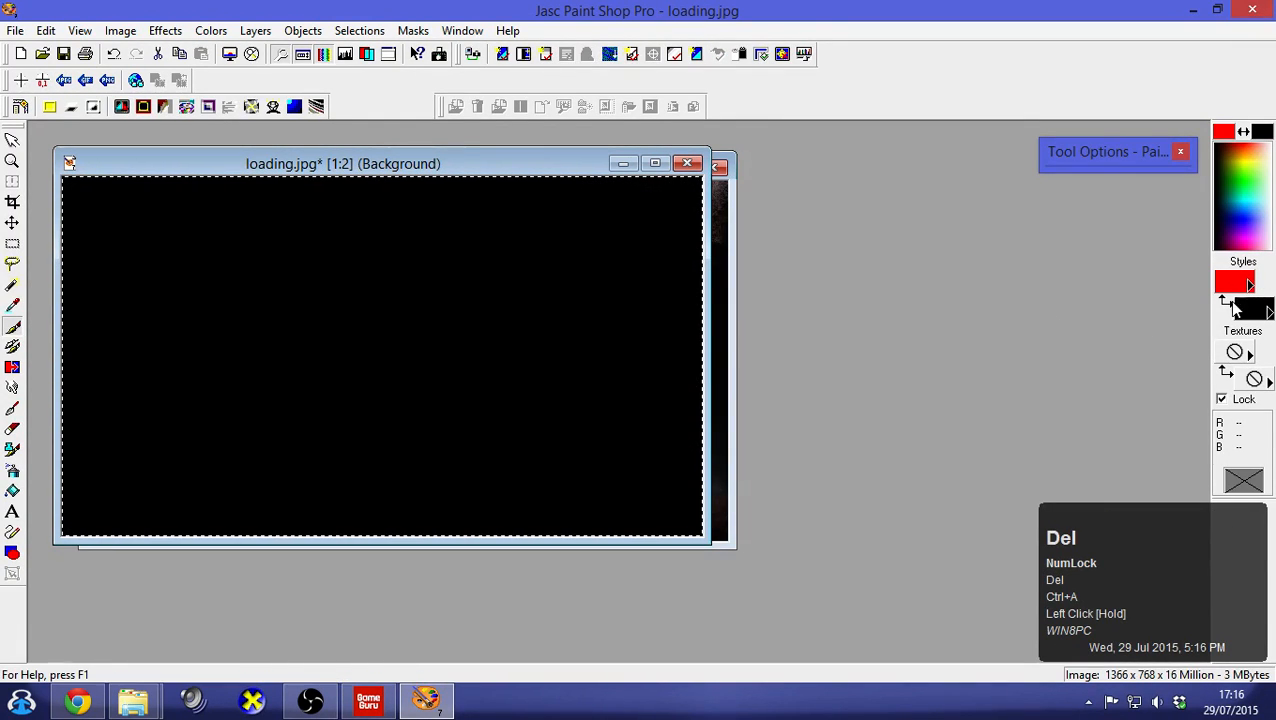
key("Delete")
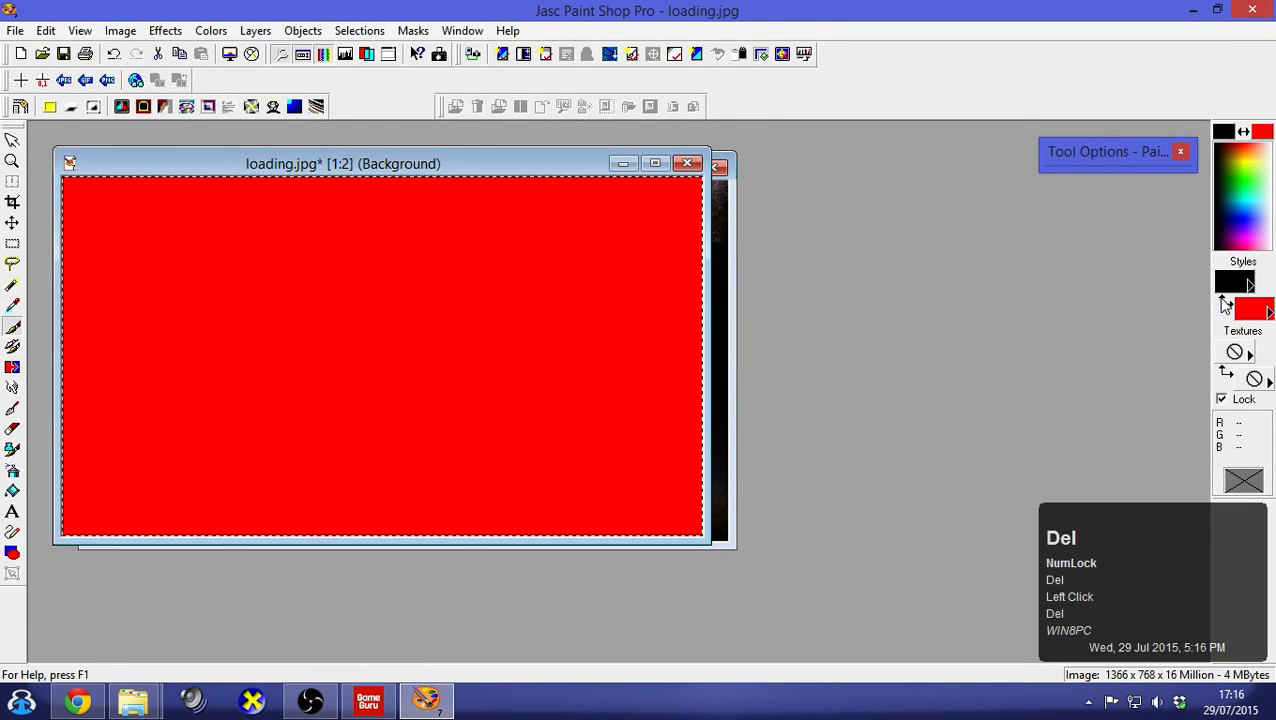
Try flood-filling the loading image with black and undo the fill
left_click(12, 490)
left_click(301, 418)
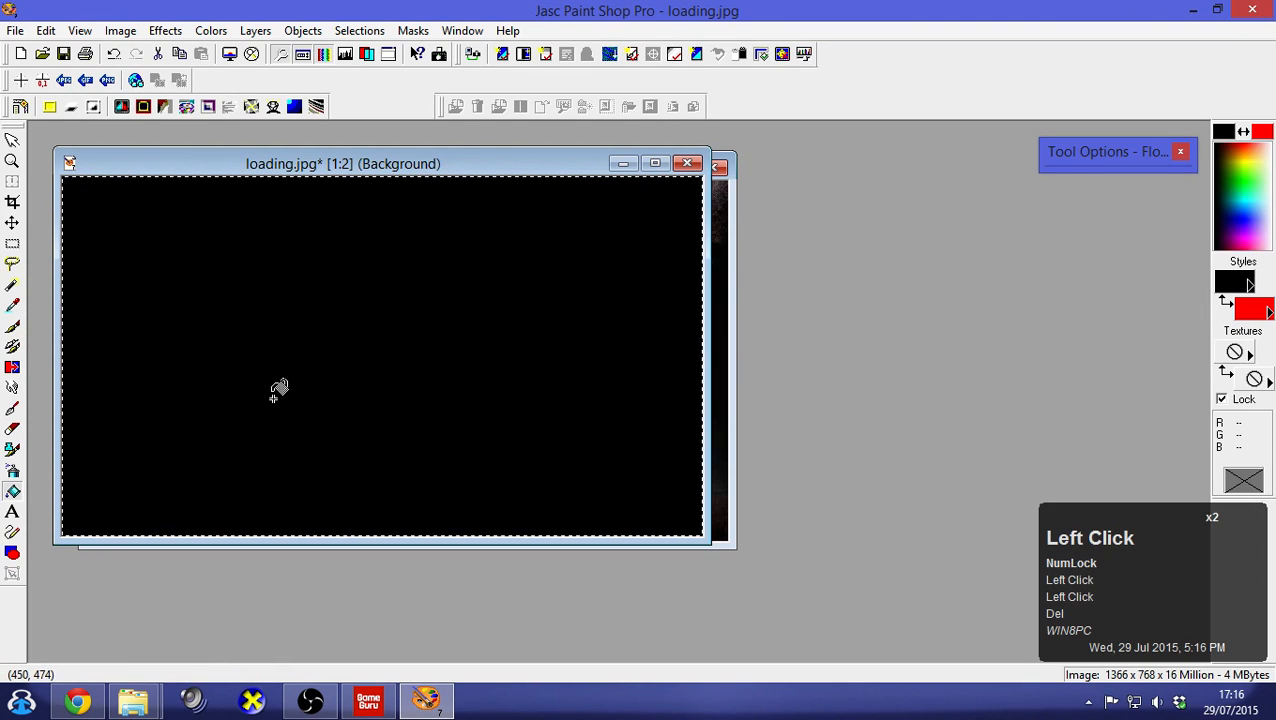
key("ctrl+z")
Clear the selection on the loading image and add the floating text PLEASE WAIT!! in Yu Gothic
left_click(12, 511)
left_click(208, 464)
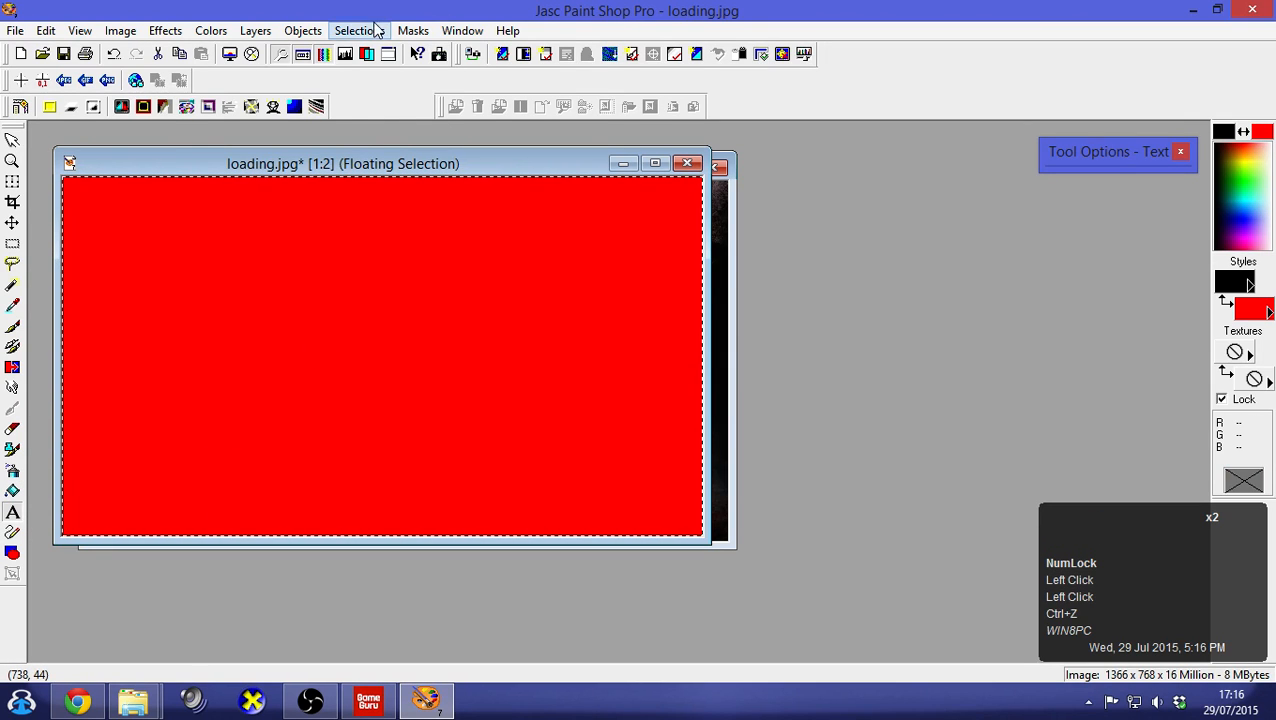
left_click(370, 30)
left_click(325, 75)
left_click(307, 297)
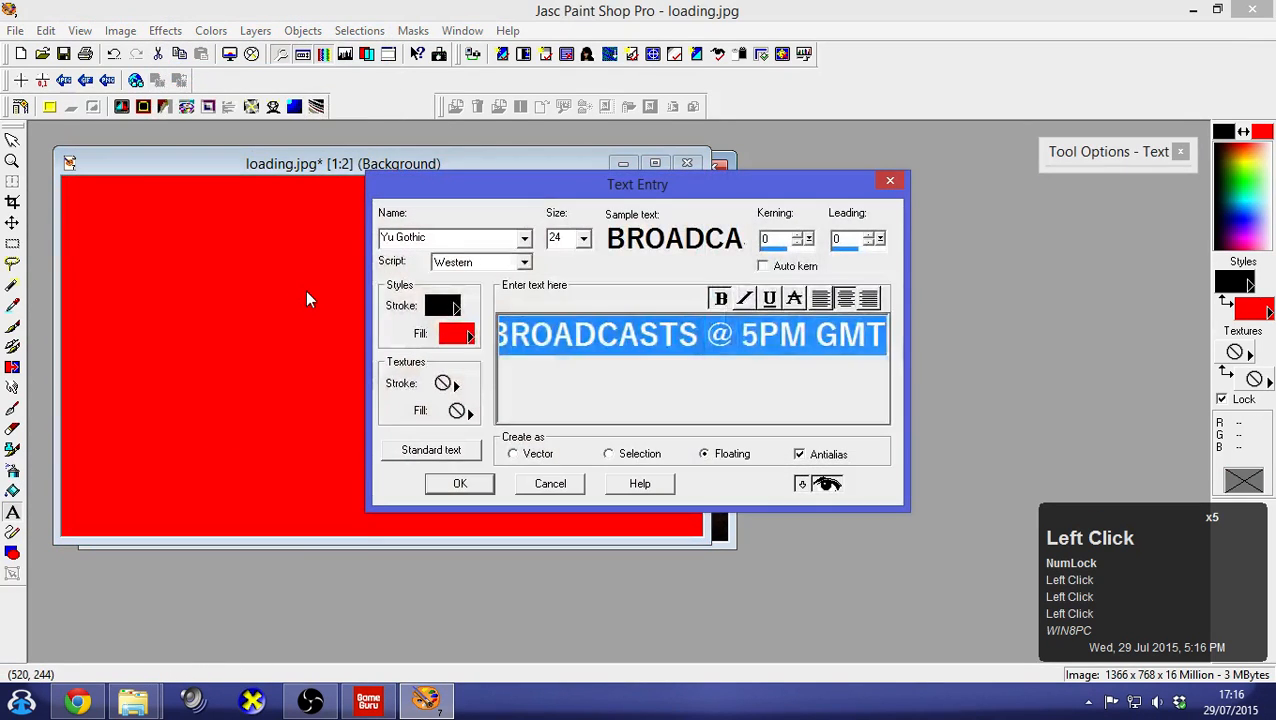
type("PLEASE WAIT!!")
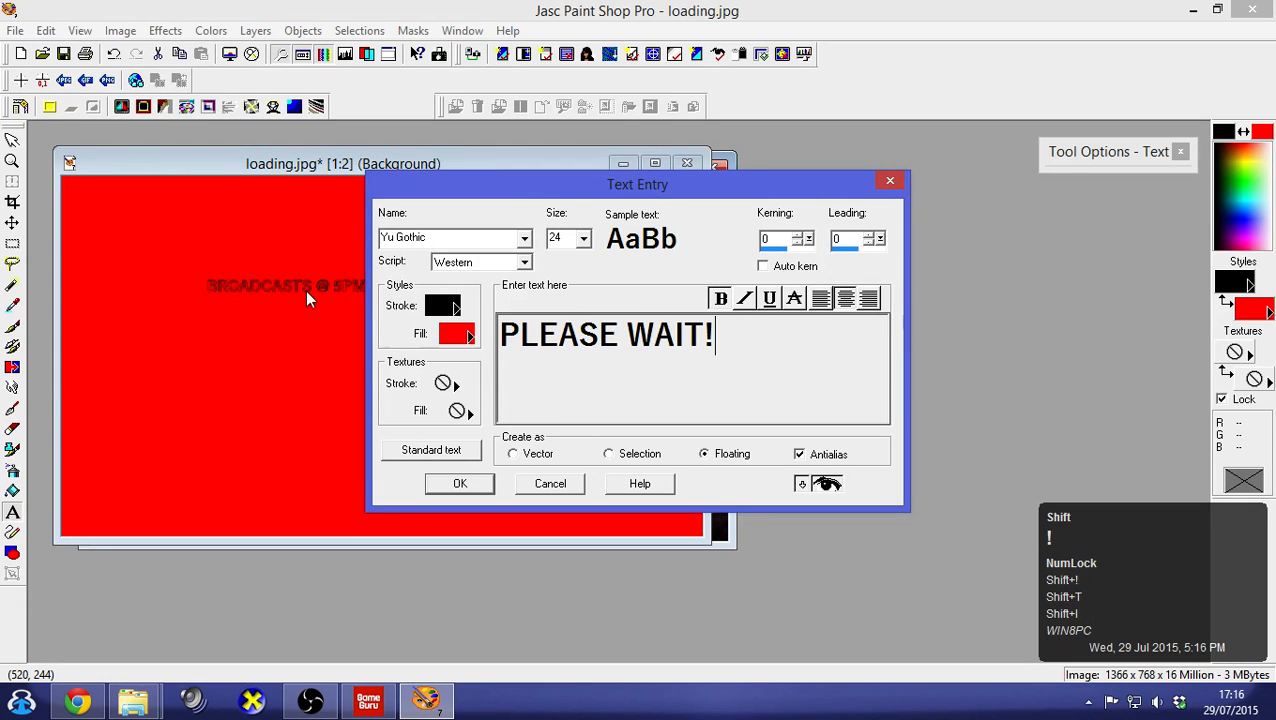
left_click(459, 483)
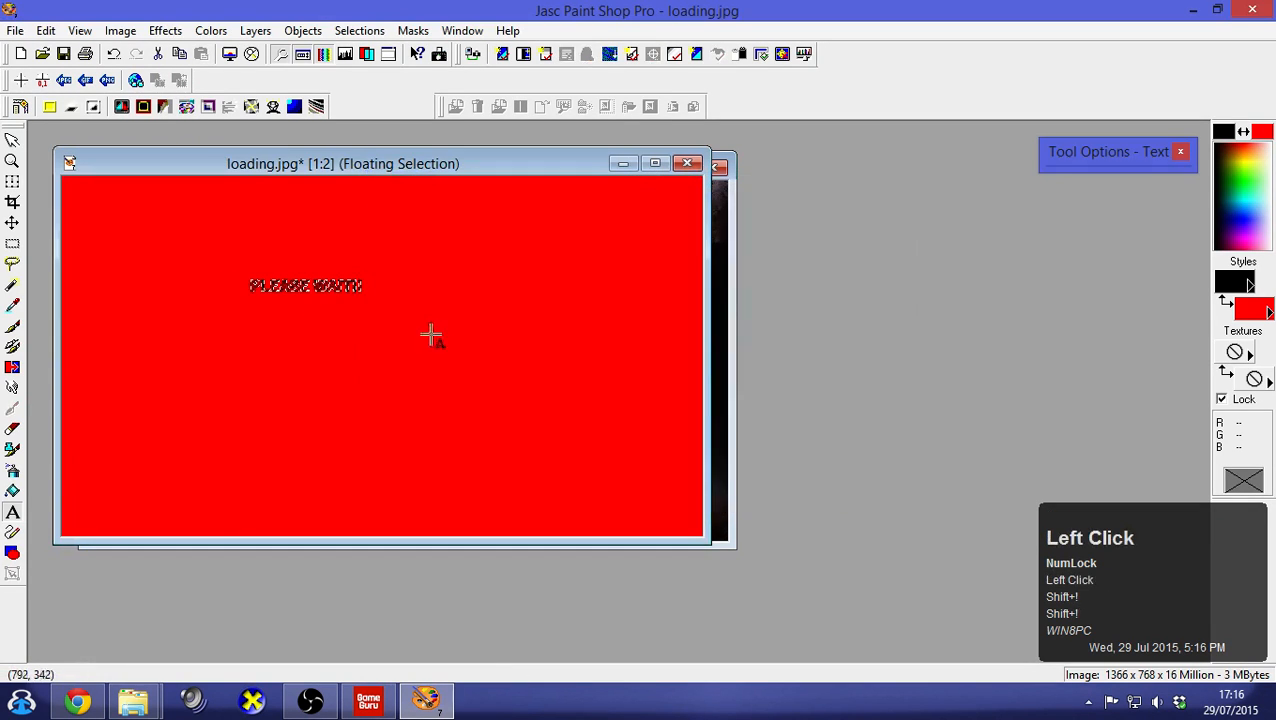
Replace the small PLEASE WAIT!! text with a size 72 version in the upper middle of the loading image
key("Delete")
left_click(405, 310)
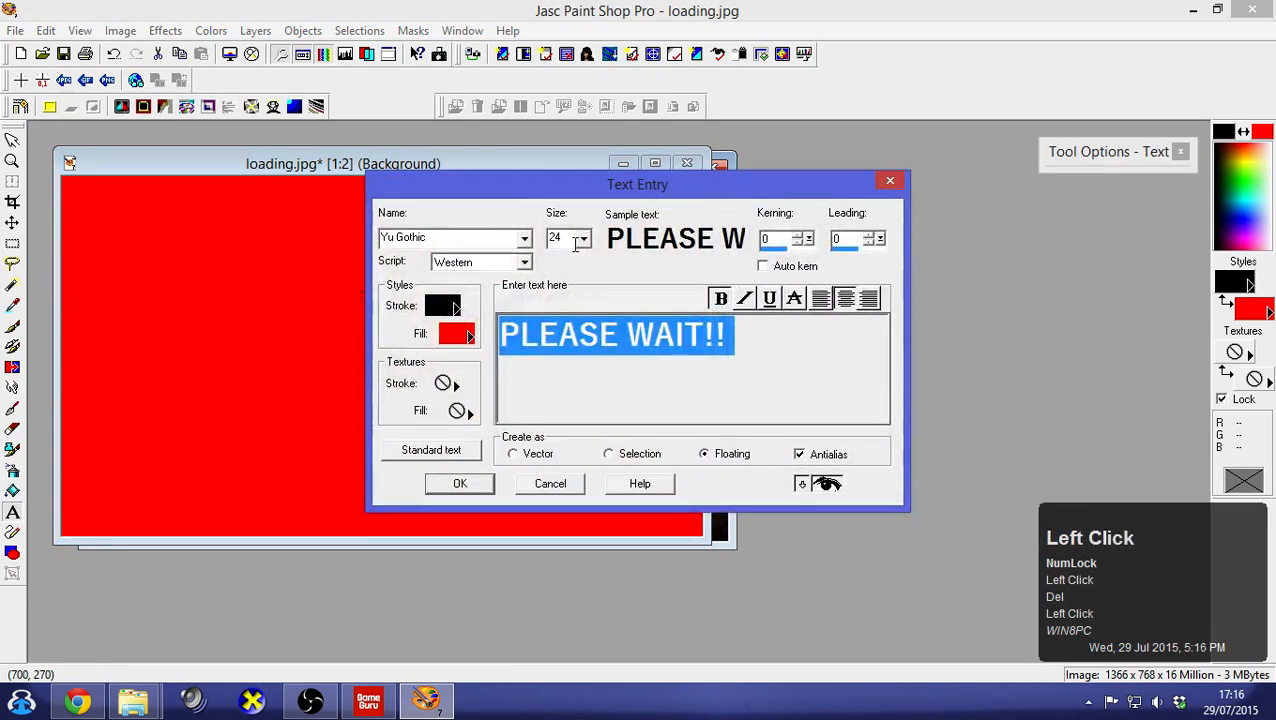
left_click(584, 238)
left_click(563, 379)
left_click(459, 483)
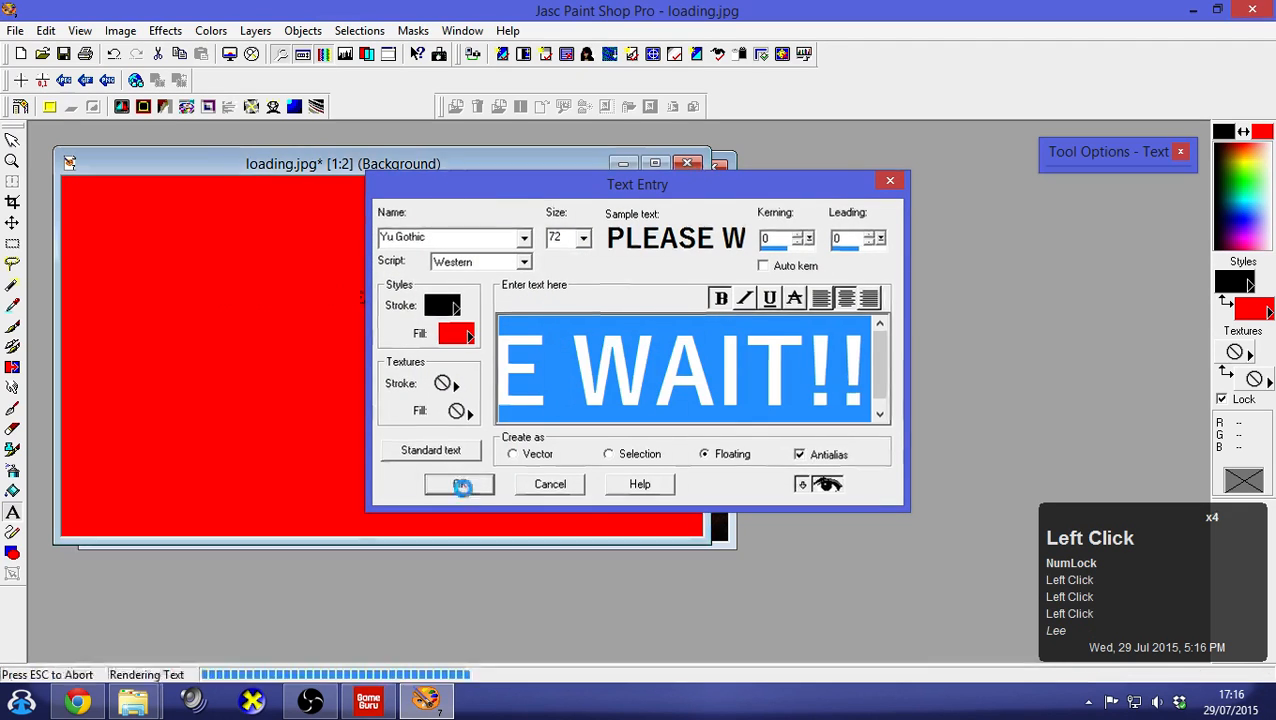
mouse_move(444, 300)
left_mouse_down()
mouse_move(496, 362)
mouse_move(430, 271)
mouse_move(430, 300)
left_mouse_up()
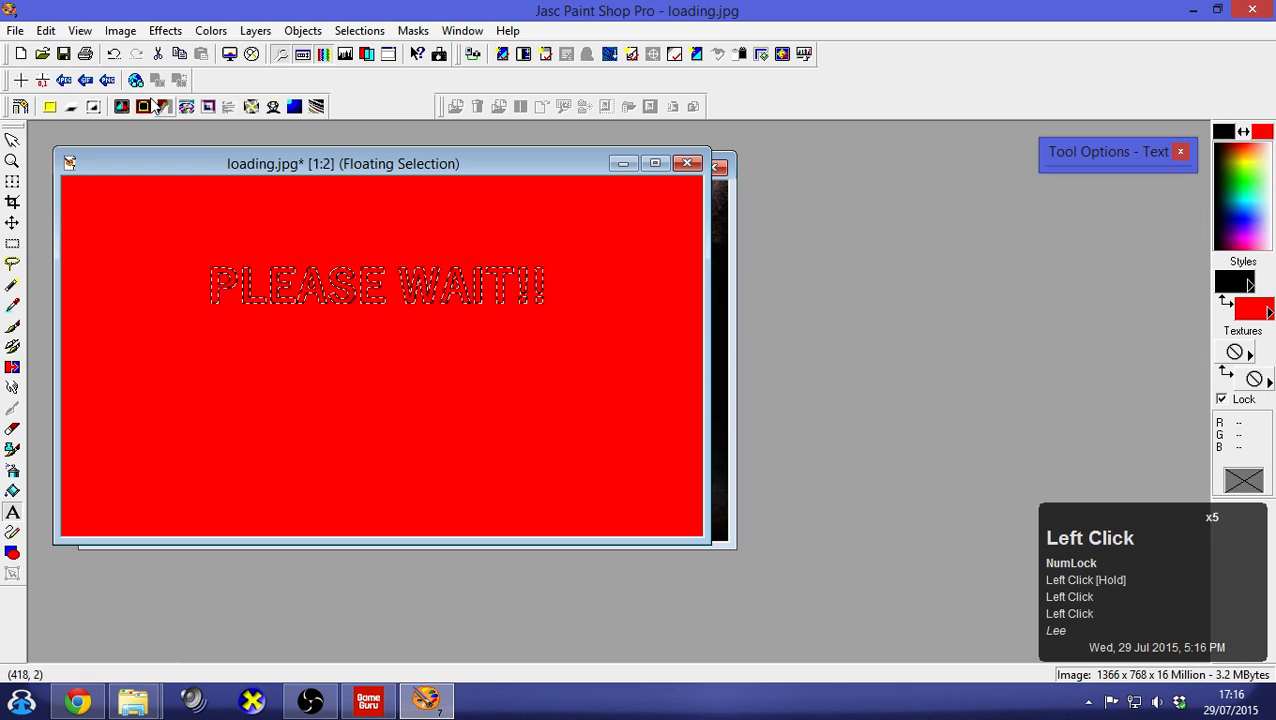
Save loading.jpg as a merged image and bring up the open File Explorer windows
left_click(63, 53)
left_click(721, 398)
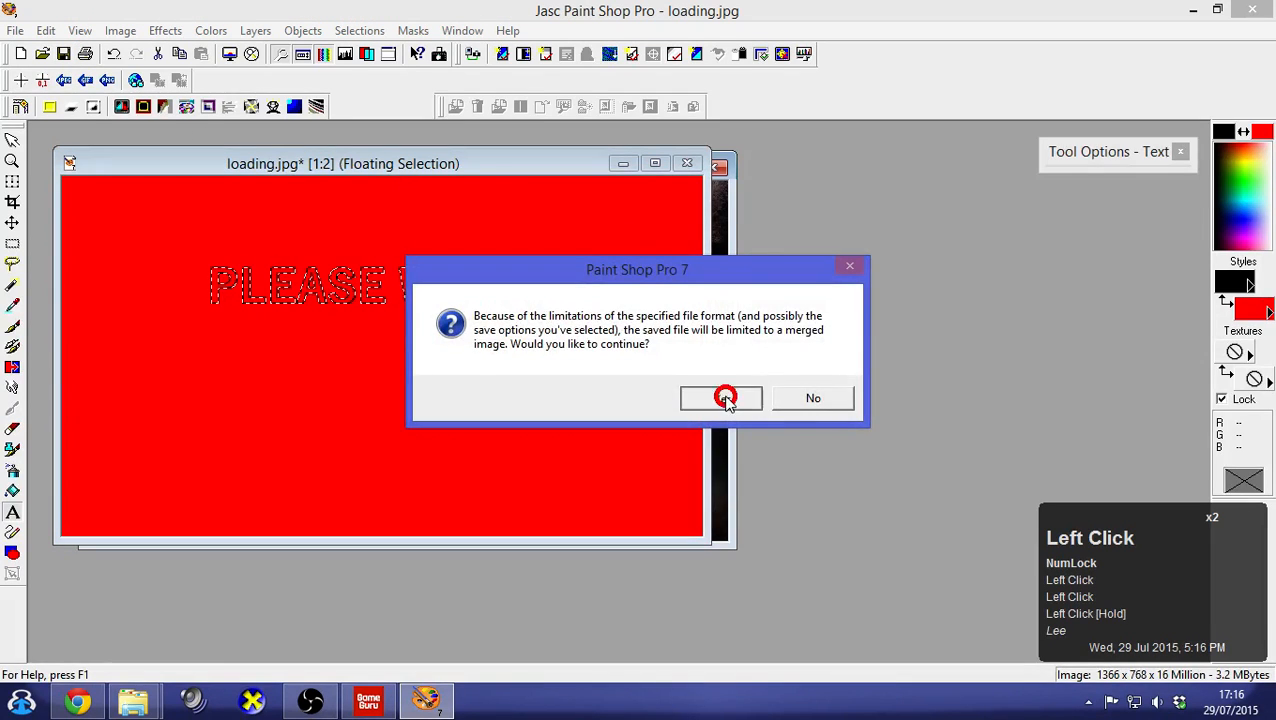
left_click(130, 703)
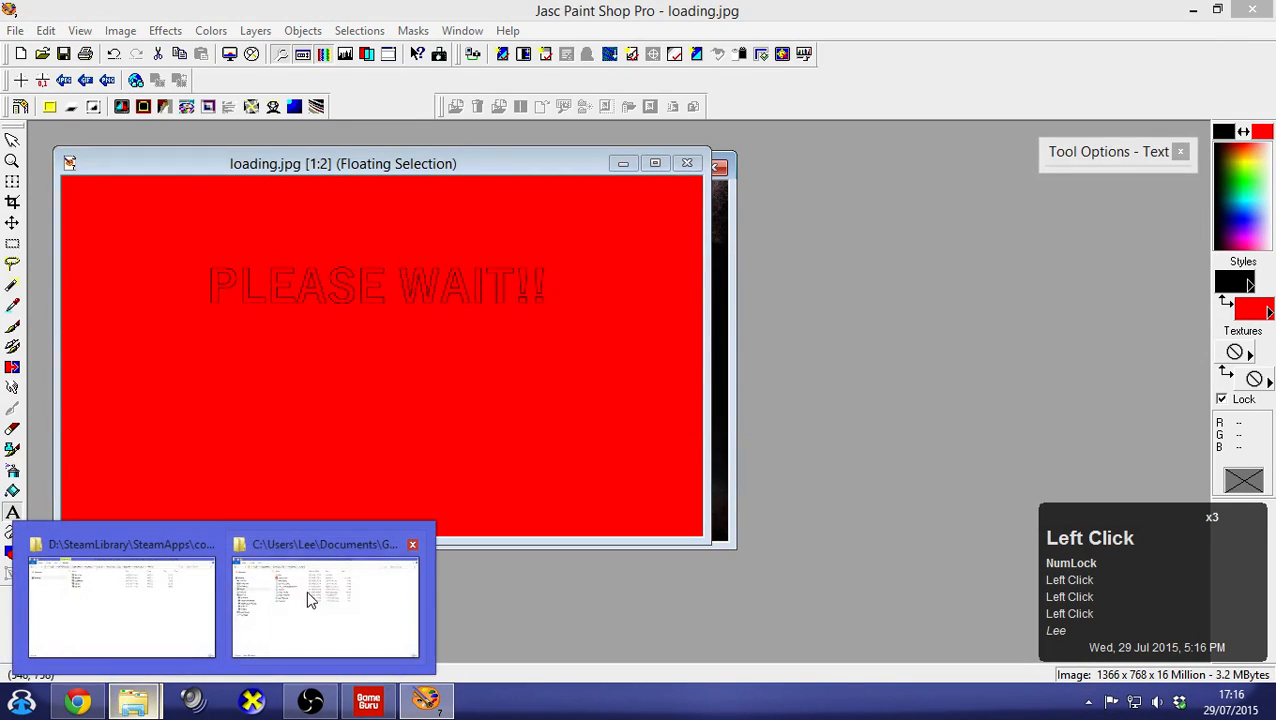
Open about.jpg from the 1366x768 folder in Paint Shop Pro and mirror the image
left_click(307, 614)
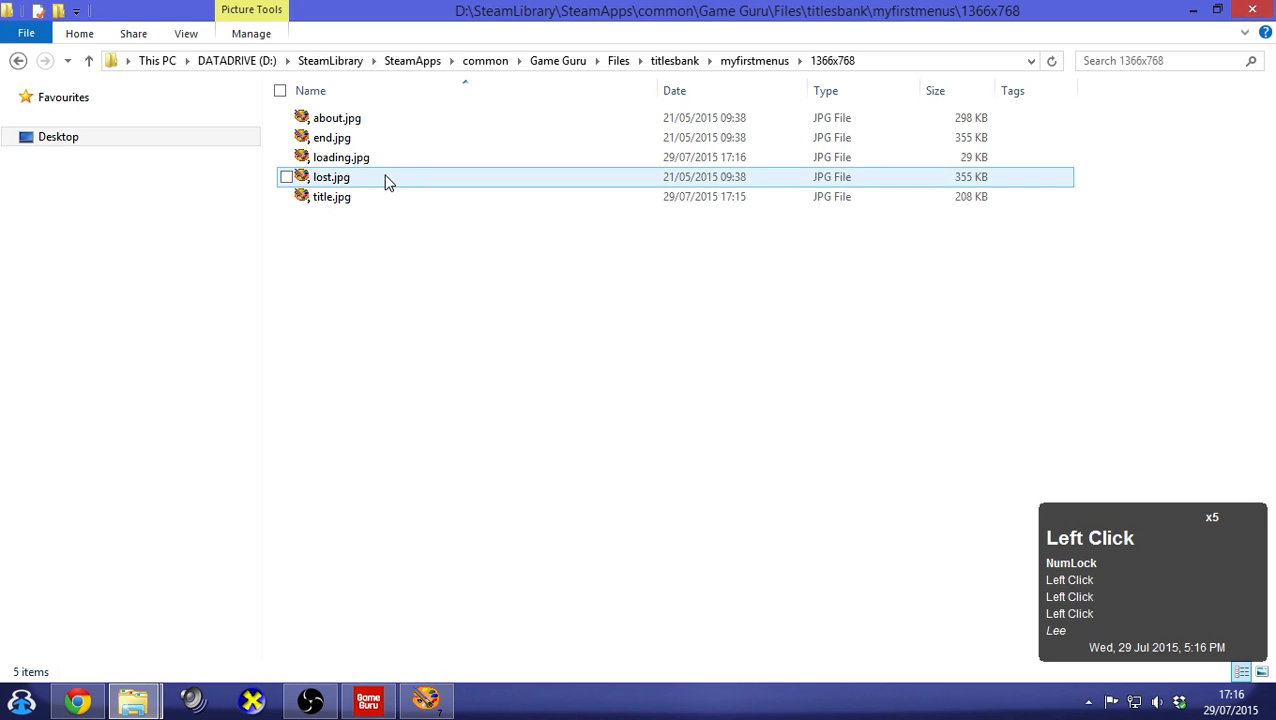
mouse_move(333, 120)
left_mouse_down()
mouse_move(473, 527)
mouse_move(436, 621)
mouse_move(402, 644)
mouse_move(418, 708)
mouse_move(447, 450)
left_mouse_up()
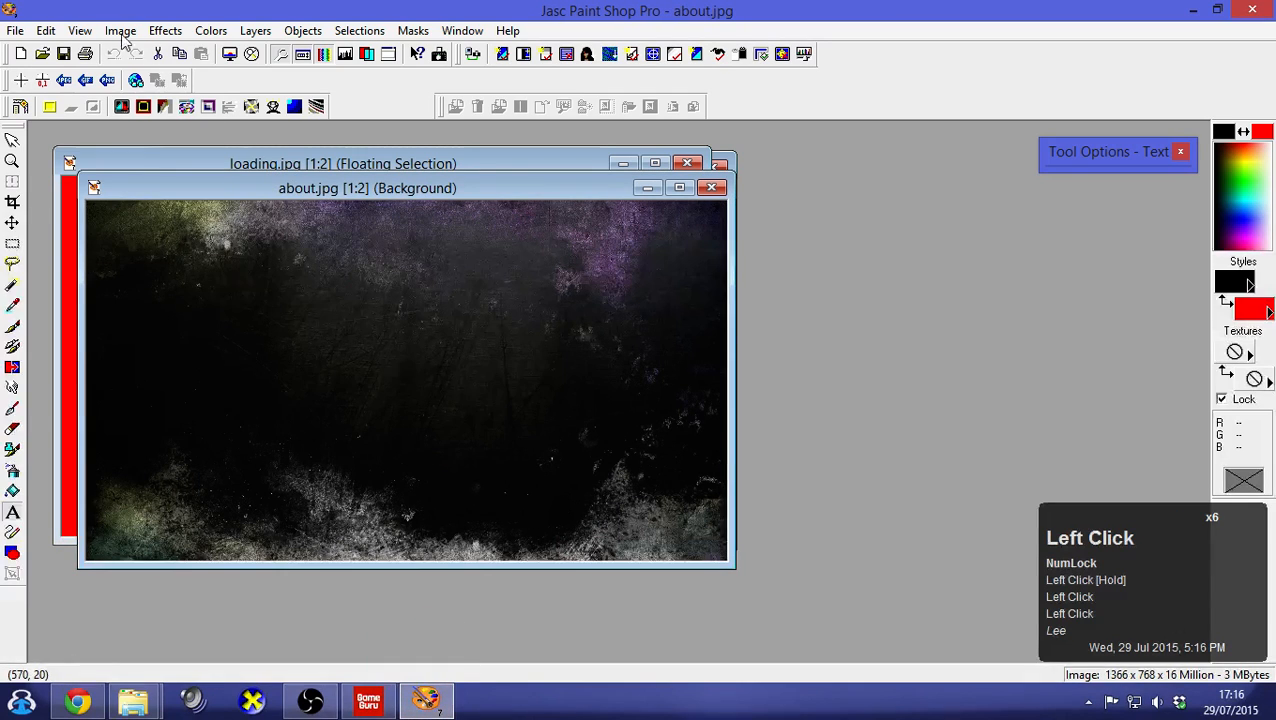
left_click(122, 34)
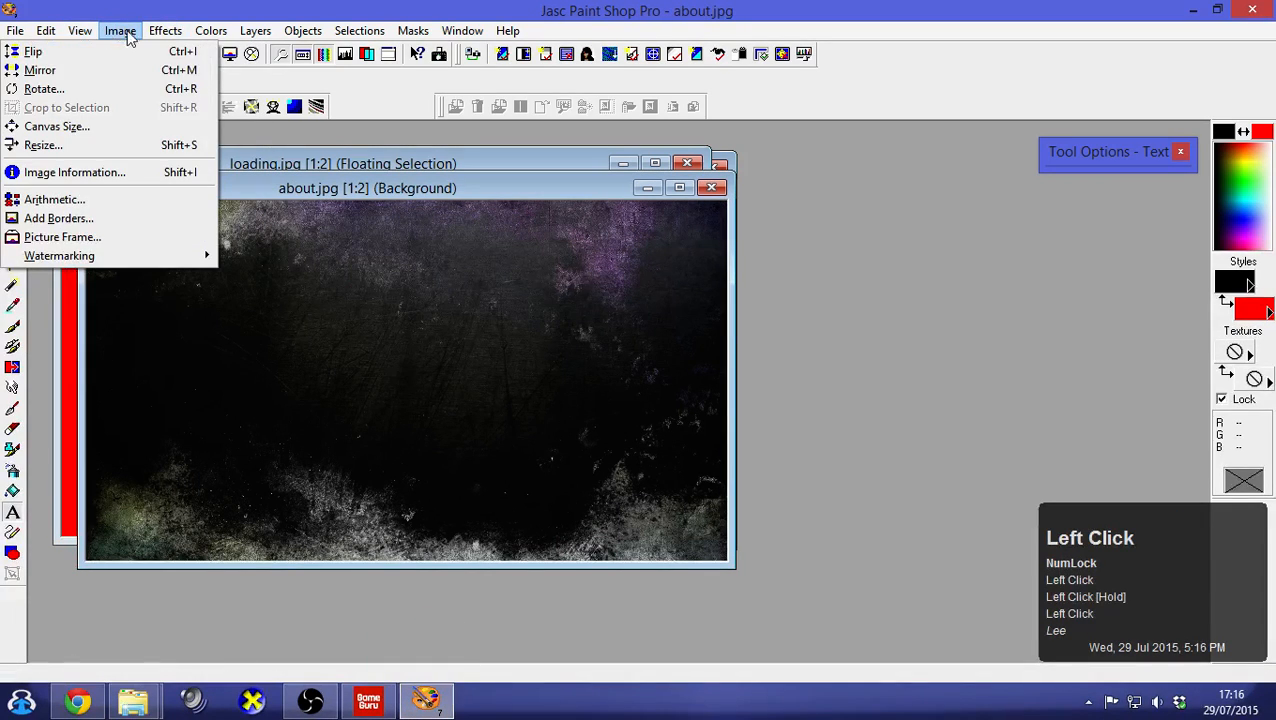
left_click(55, 71)
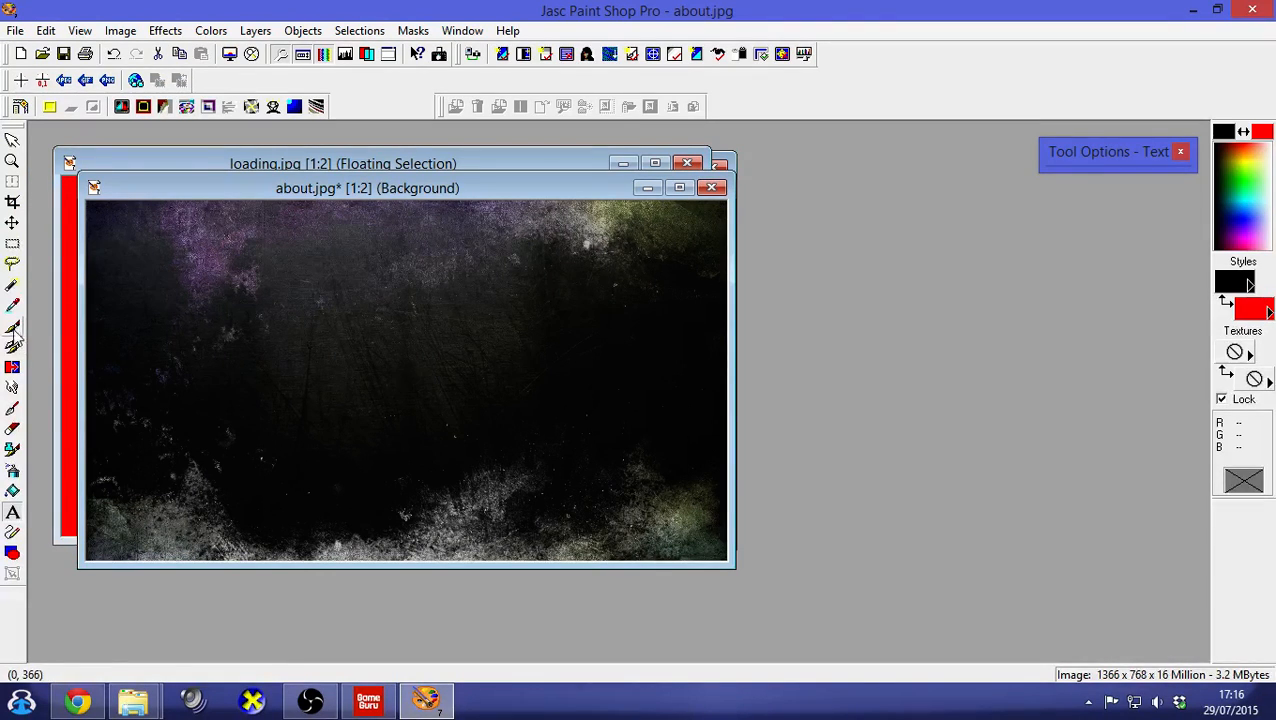
Paint a short black zigzag stroke near the upper-left corner of the about image and set the stroke colour to white
left_click(12, 328)
mouse_move(112, 248)
left_mouse_down()
mouse_move(162, 245)
mouse_move(200, 222)
left_mouse_up()
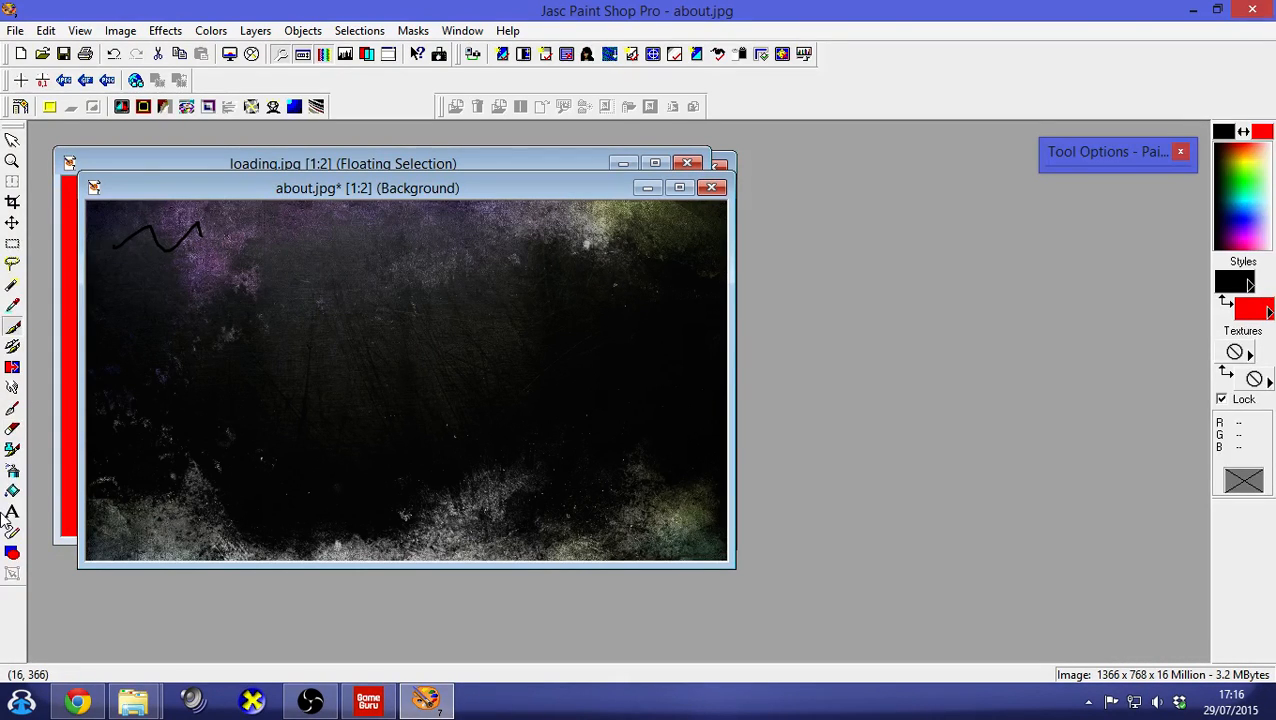
left_click(12, 513)
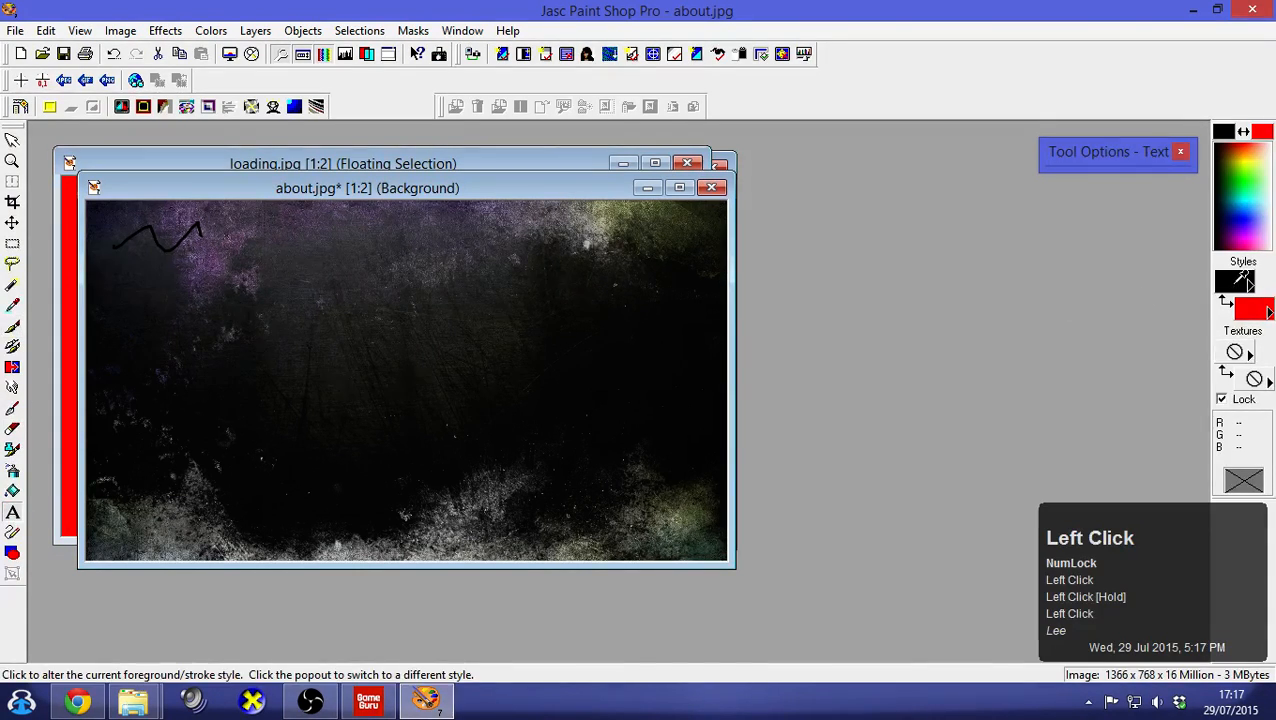
left_click(1226, 286)
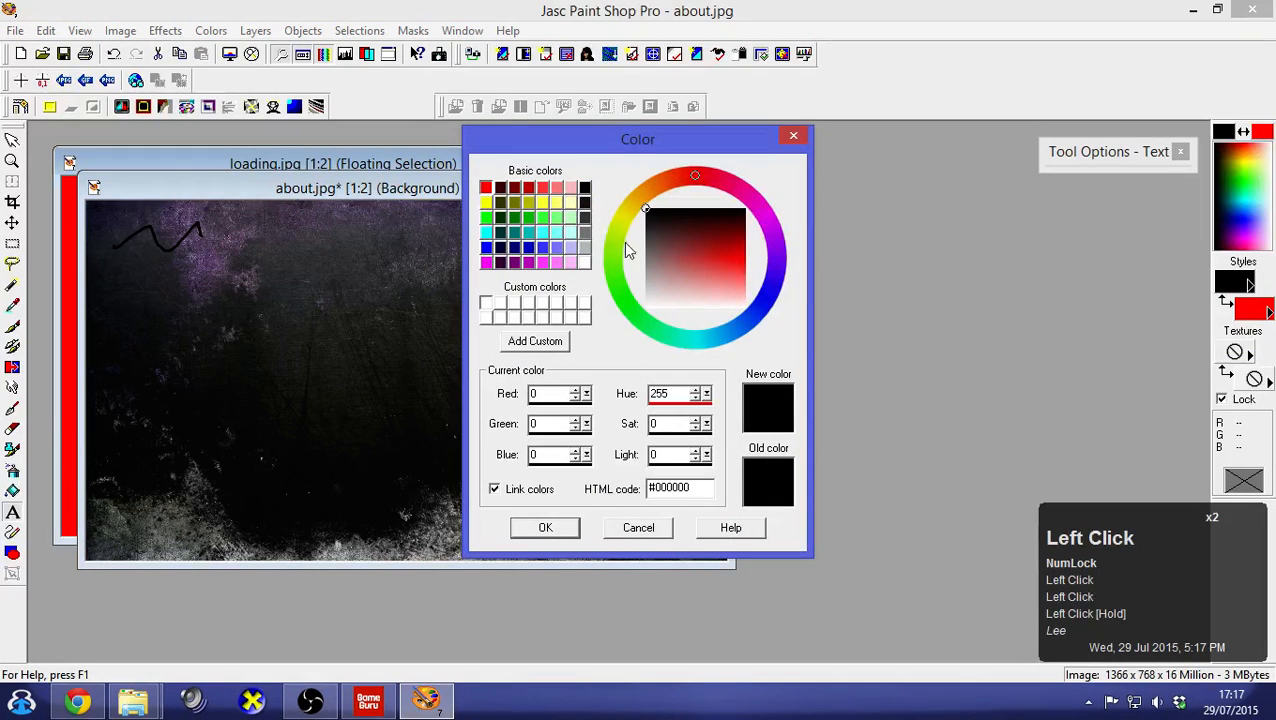
left_click(585, 262)
left_click(545, 527)
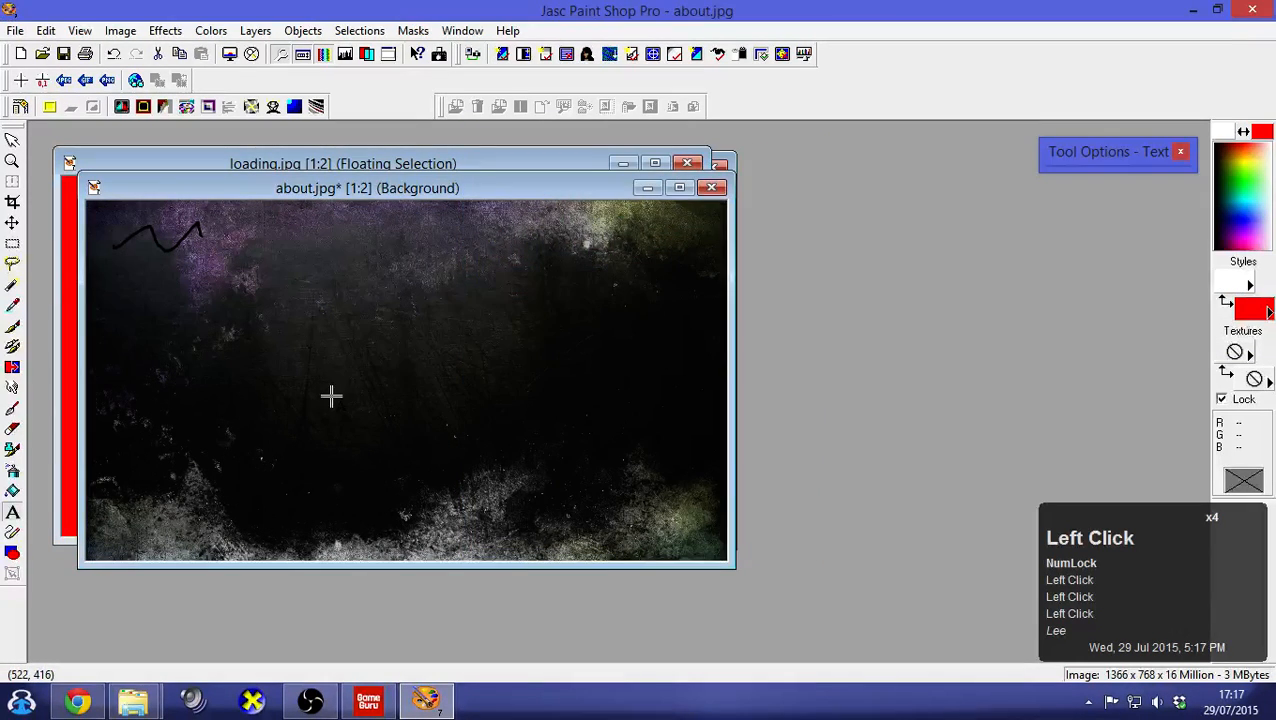
Place PRESS SOME KEYS TO PLAY GAME! as one line of size 72 floating Yu Gothic text on the about image and delete it
left_click(332, 400)
type("PR")
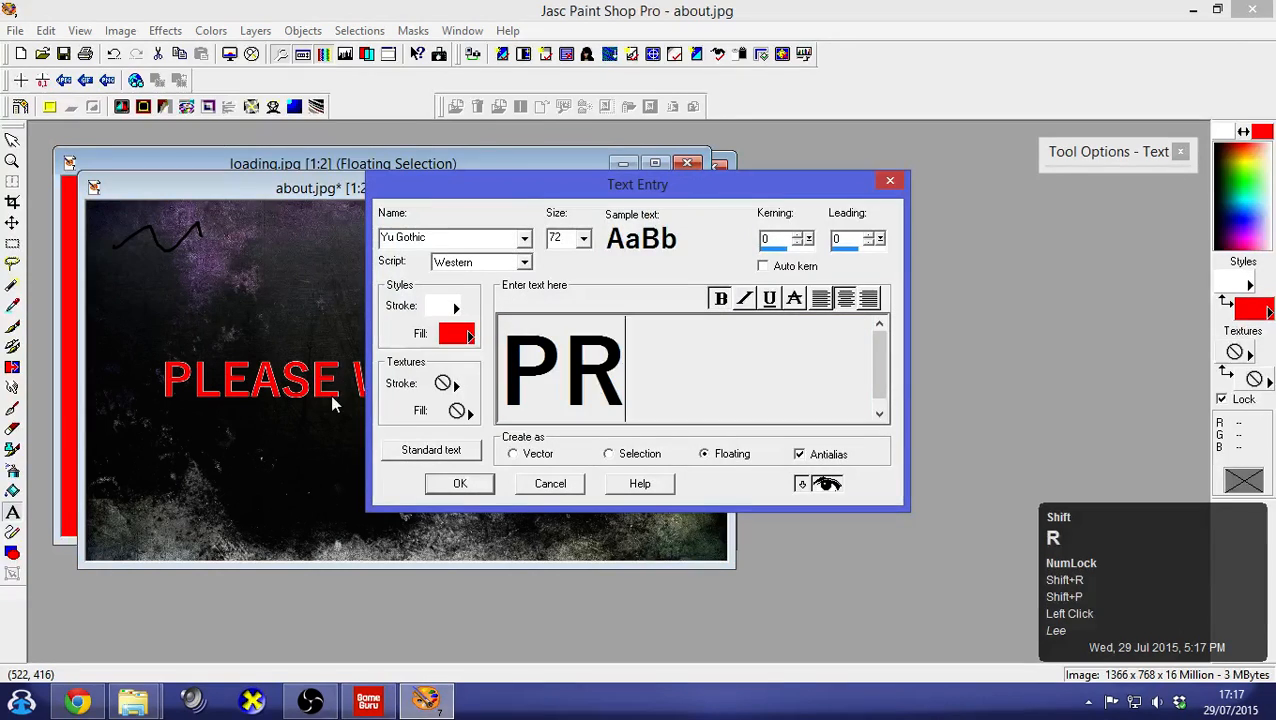
type("ESS ")
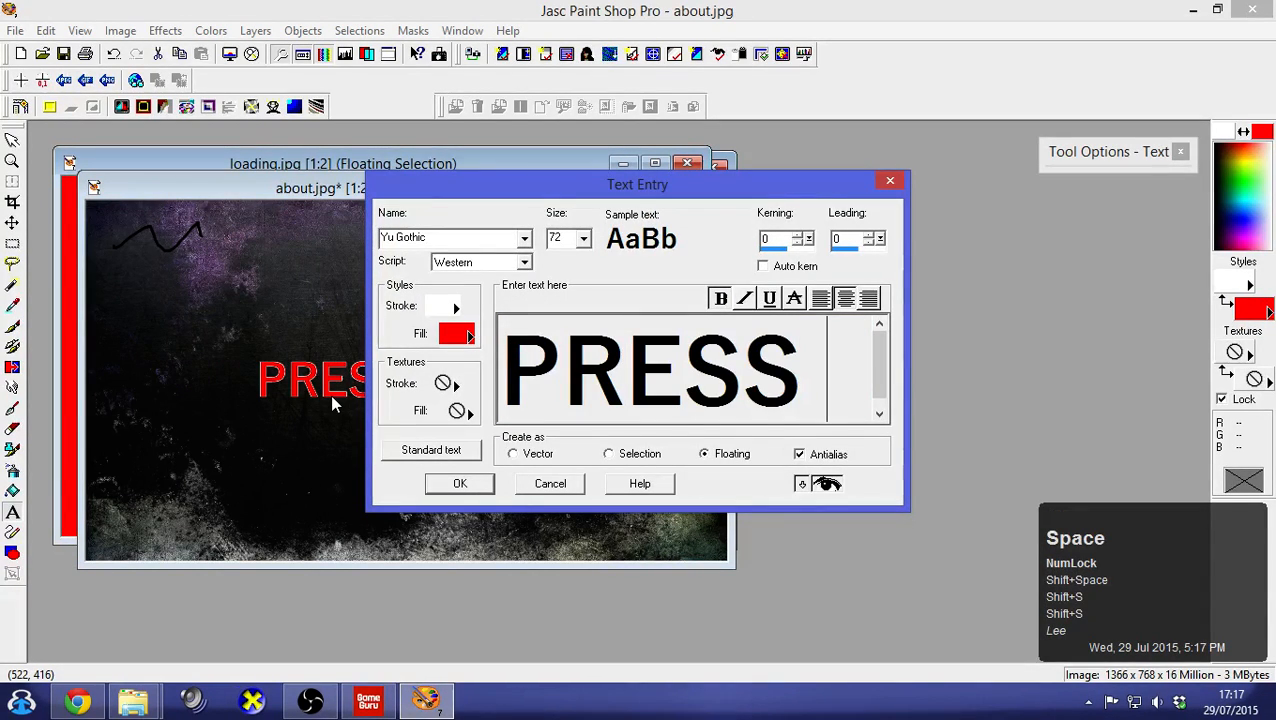
type("SOME KEYS TO PLA")
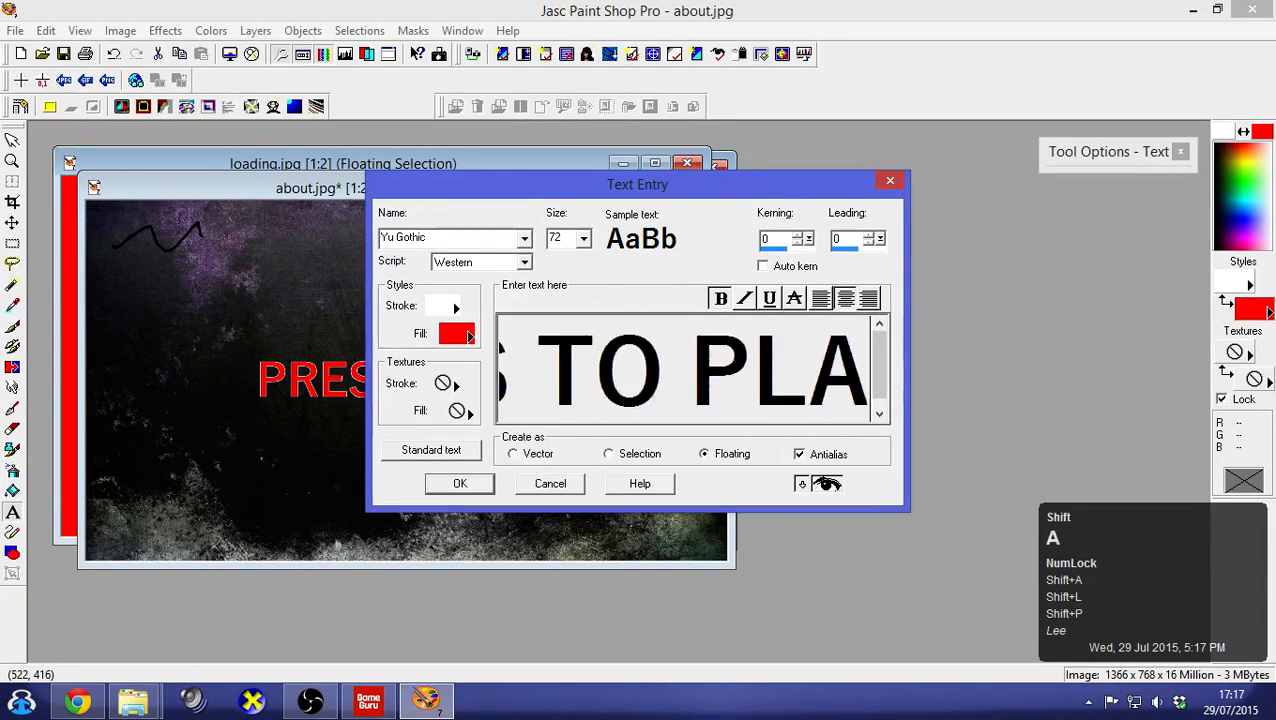
type("Y GAME!")
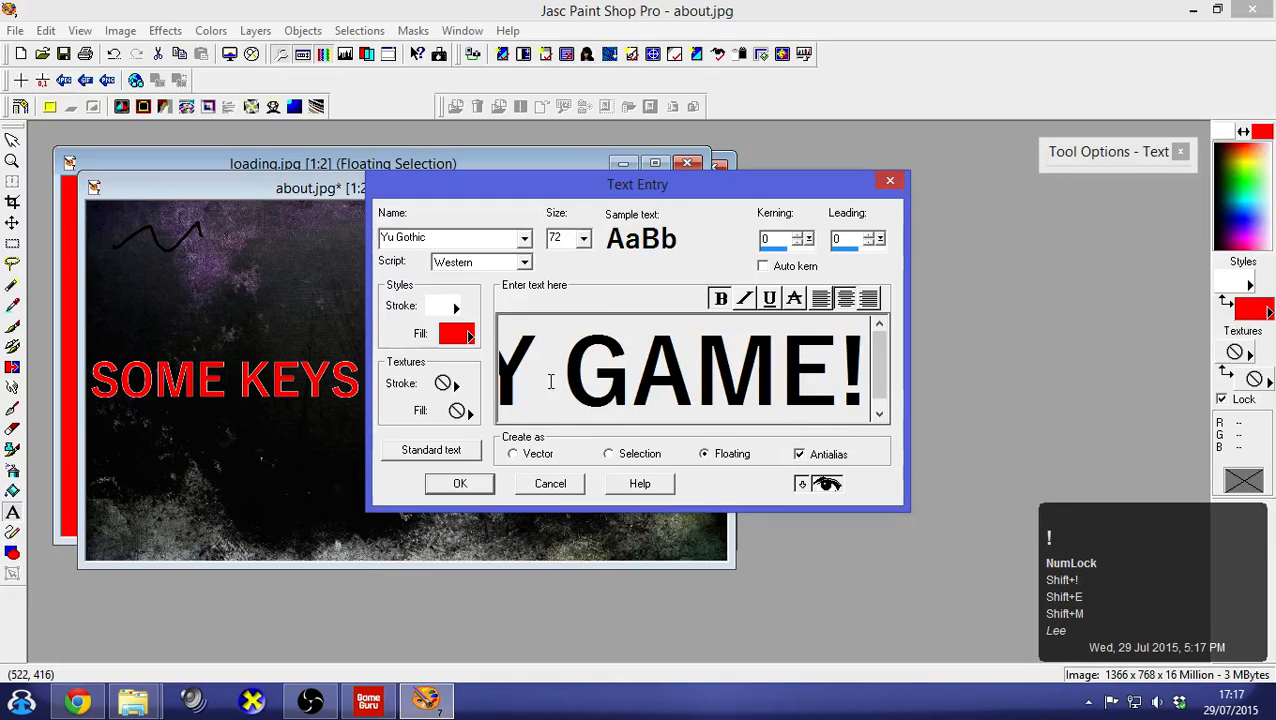
left_click(459, 487)
left_click_drag(416, 390, 448, 342)
key("Delete")
Add the red floating text PRESS SOME KEYS TO PLAY GAME! to the about image again, broken into two lines after KEYS
left_click(448, 342)
left_click(450, 333)
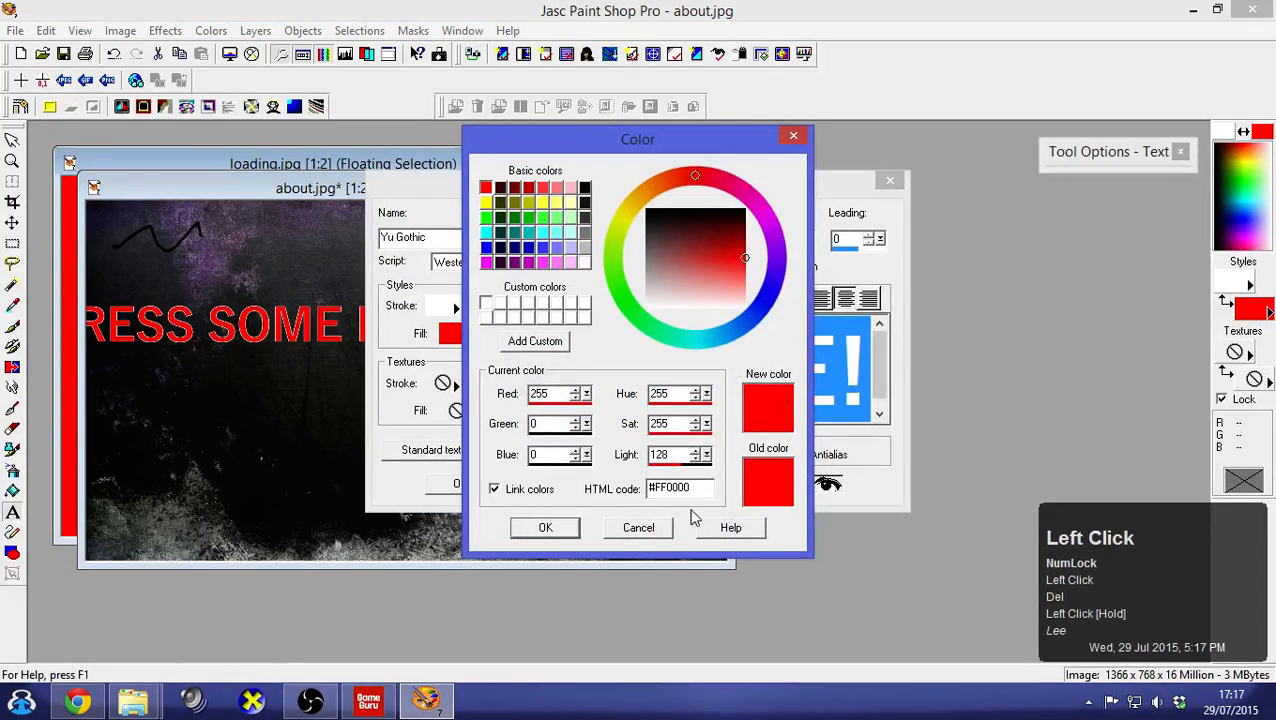
left_click(650, 528)
key("Left")
key("Left")
key("Left")
key("Left")
key("Left")
key("Left")
key("Left")
key("Left")
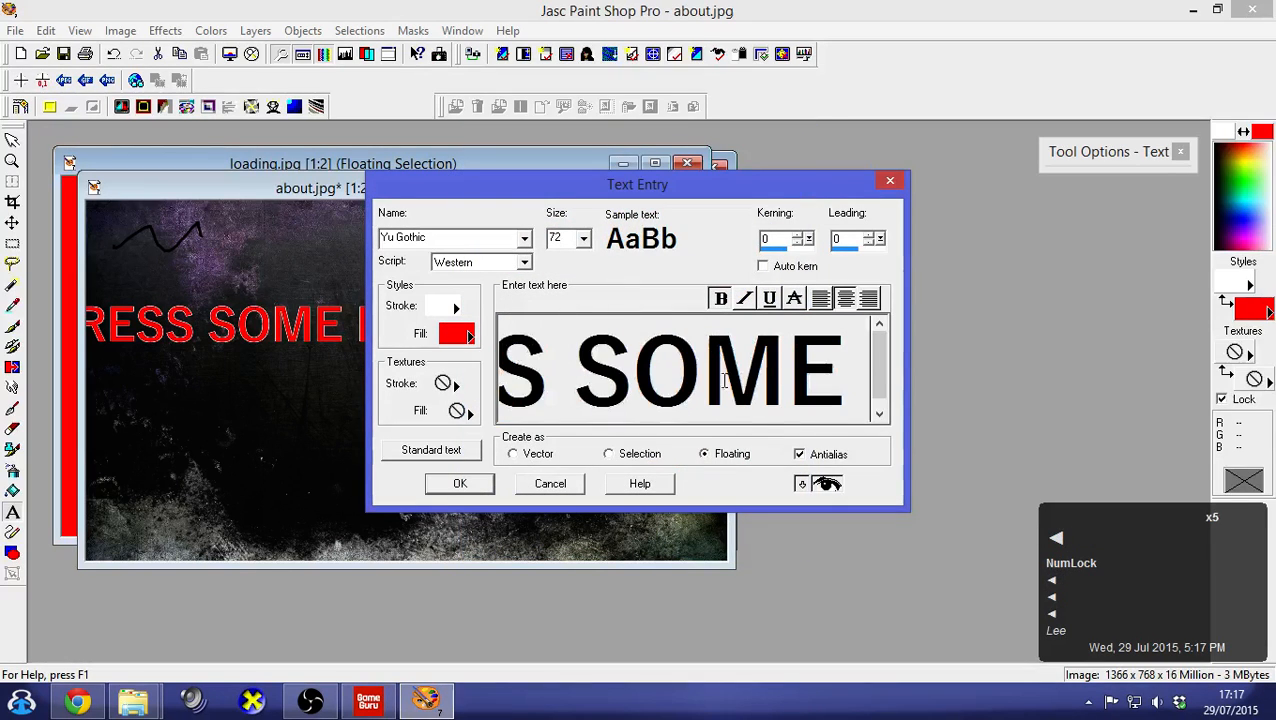
left_click(818, 395)
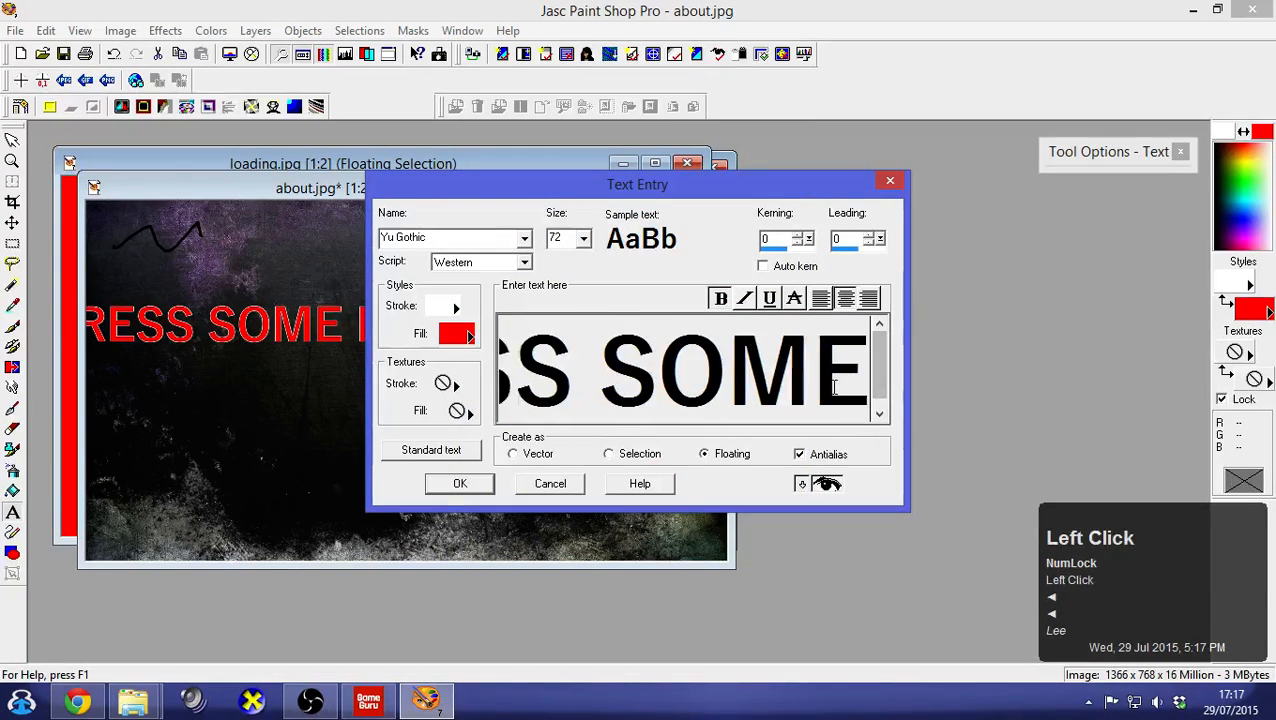
key("Right")
key("Right")
key("Right")
key("Right")
key("Right")
left_click(848, 372)
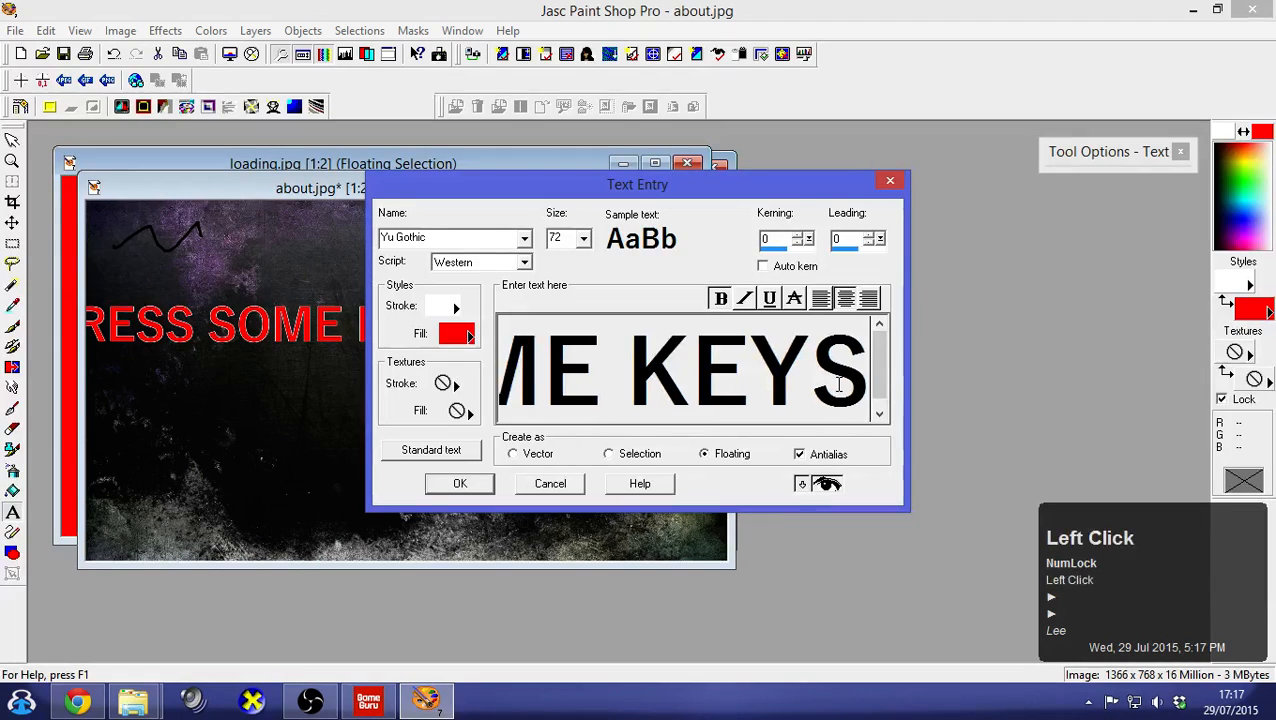
key("Return")
left_click(459, 483)
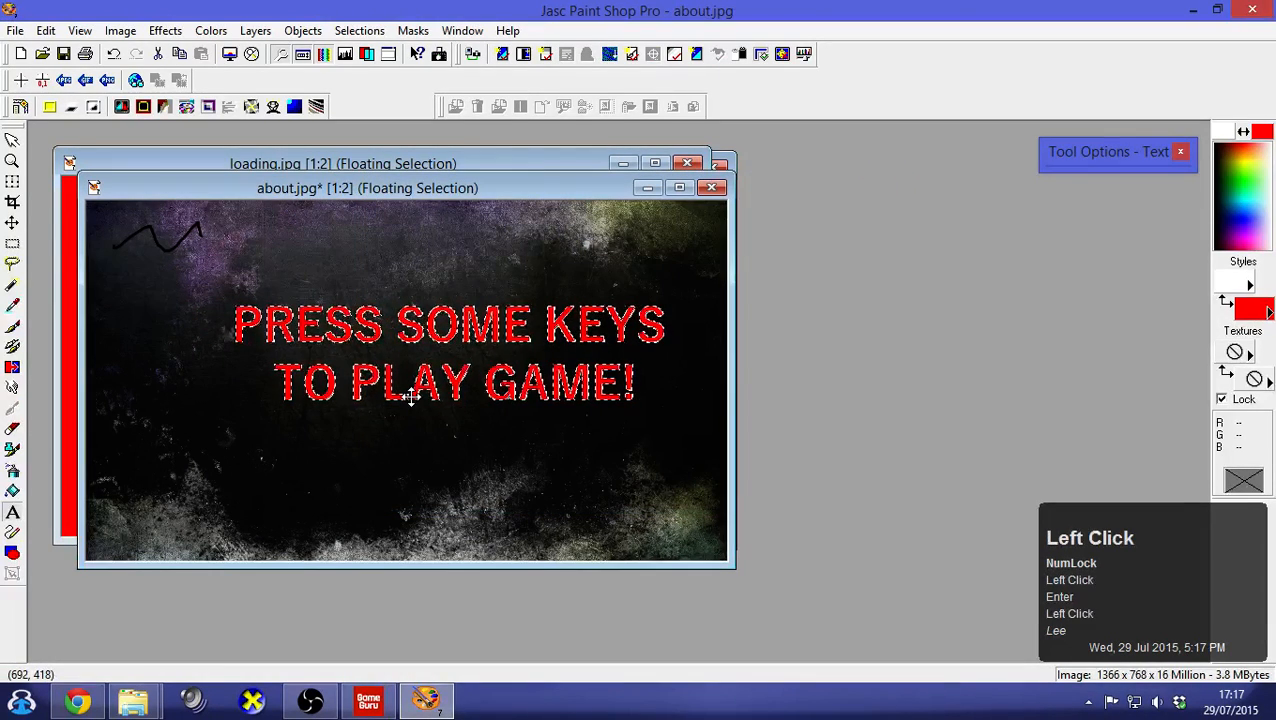
Move the two-line text to the middle of the about image and save about.jpg as a merged image
left_click_drag(413, 396, 373, 408)
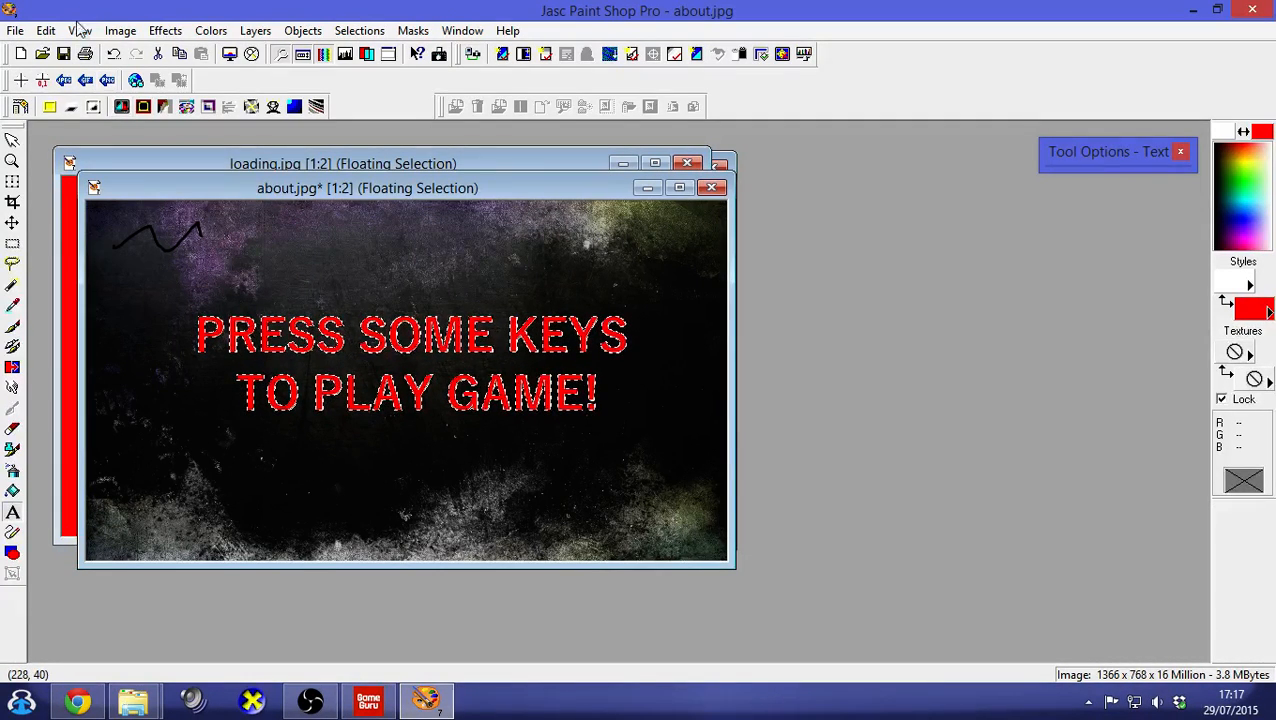
left_click(63, 54)
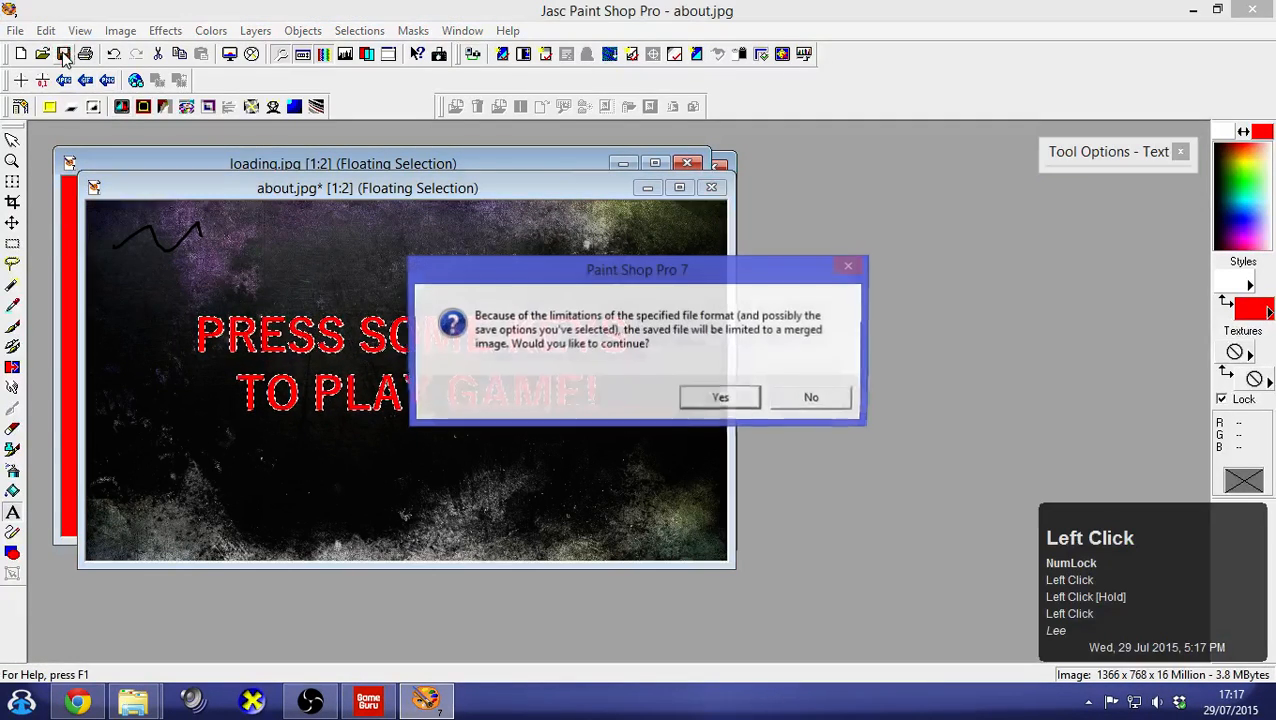
left_click(724, 398)
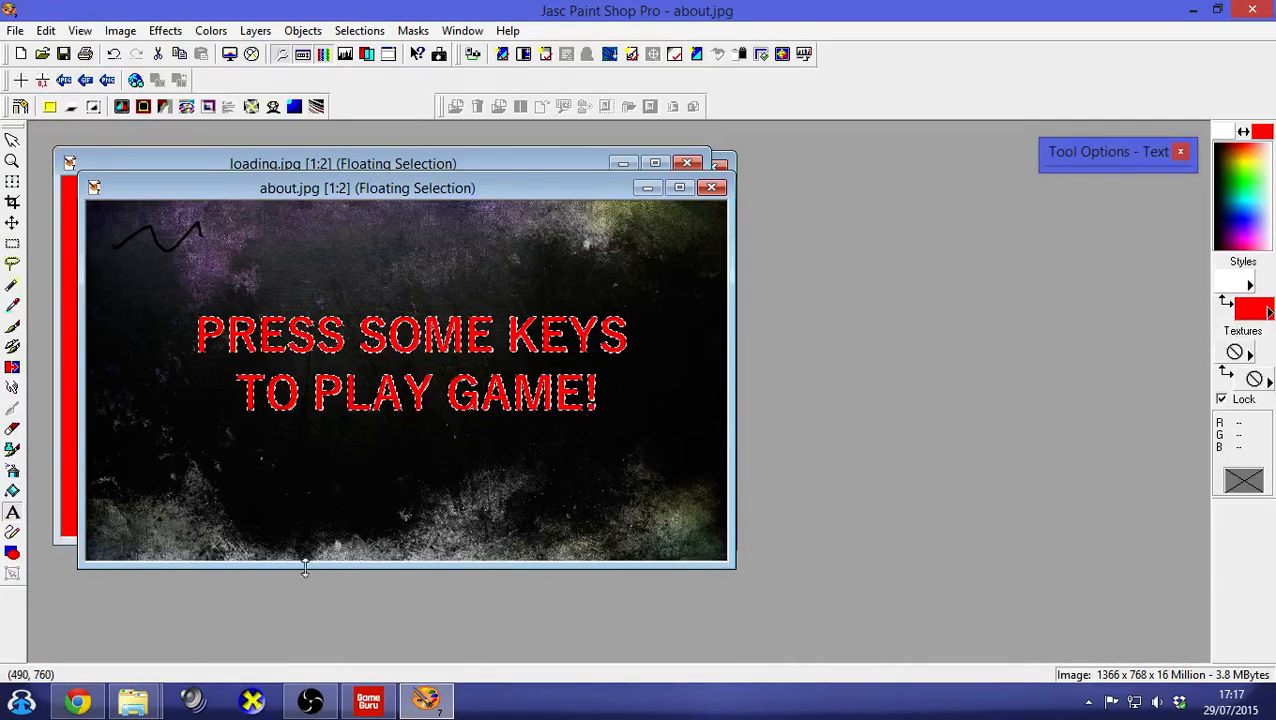
Open lost.jpg from the 1366x768 folder in Paint Shop Pro
left_click(133, 703)
left_click(108, 630)
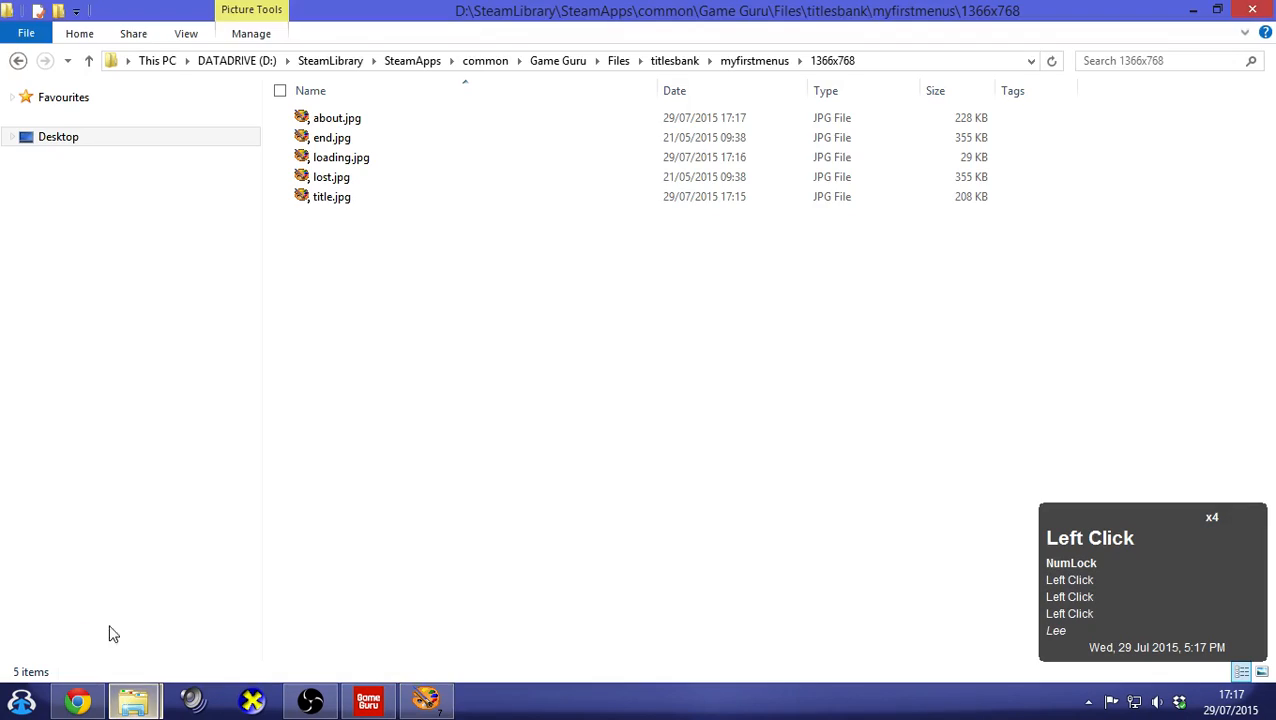
left_click(366, 342)
mouse_move(330, 183)
left_mouse_down()
mouse_move(413, 199)
mouse_move(362, 661)
mouse_move(367, 692)
mouse_move(418, 598)
mouse_move(436, 702)
left_mouse_up()
left_click(433, 702)
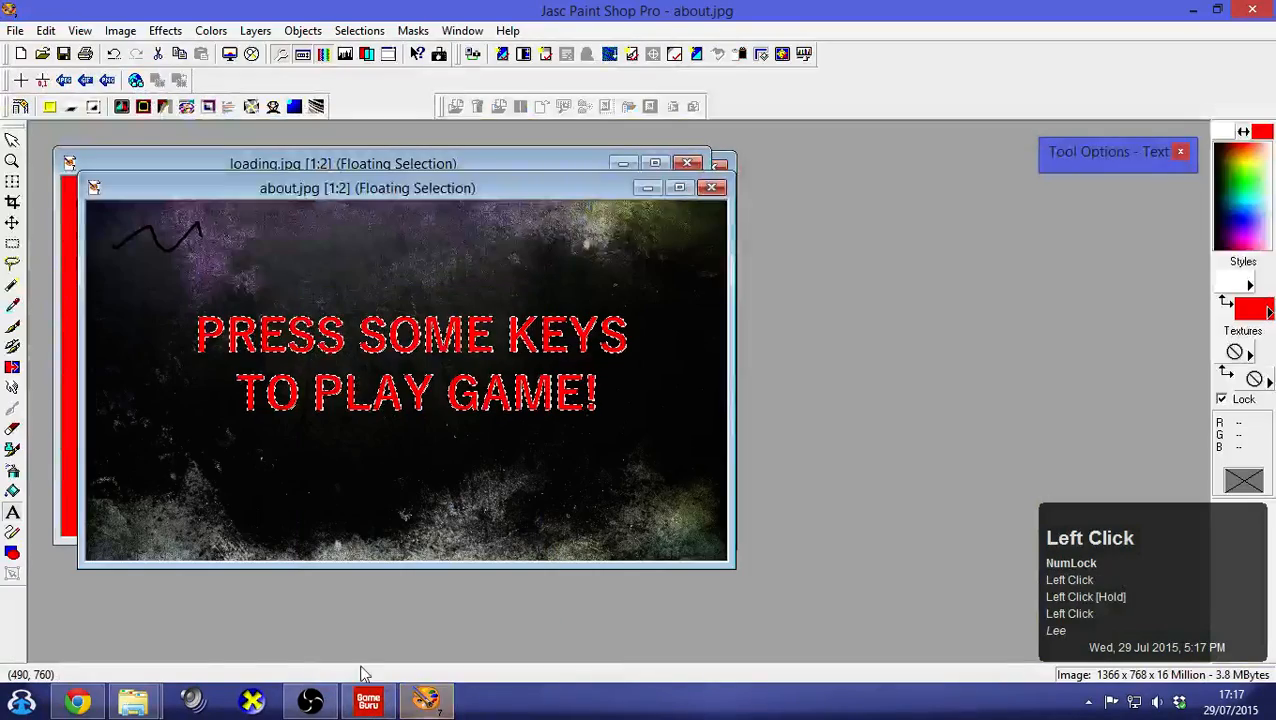
left_click(133, 702)
left_click(182, 600)
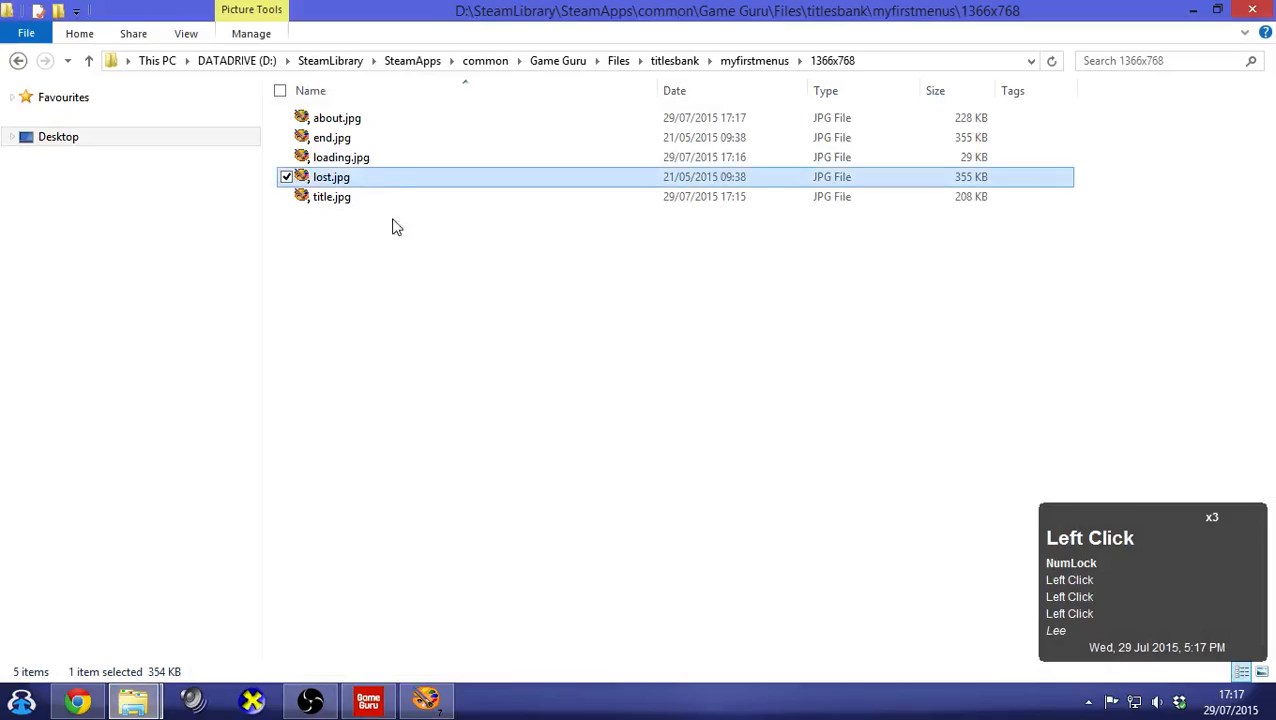
mouse_move(318, 180)
left_mouse_down()
mouse_move(481, 376)
mouse_move(426, 700)
mouse_move(411, 413)
left_mouse_up()
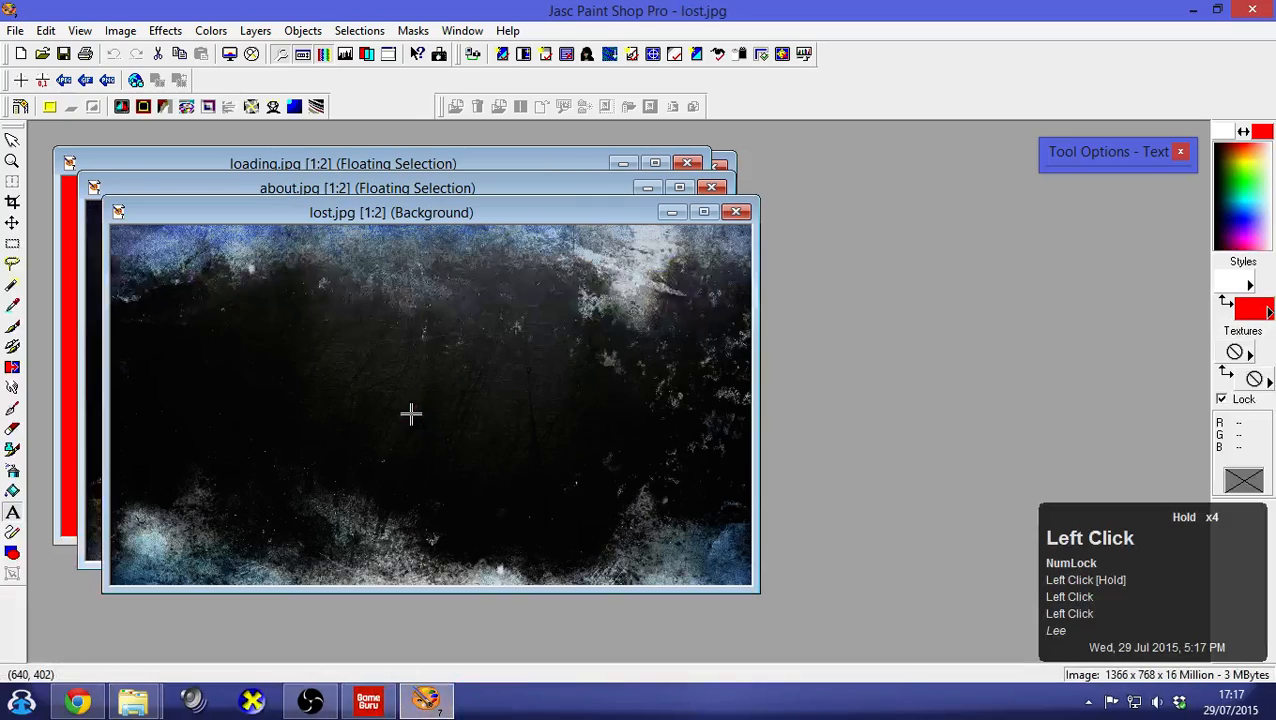
Place the size 72 floating text GAME OVER in the upper middle of the lost image and save lost.jpg as a merged image
left_click(291, 364)
type("GAME OVER")
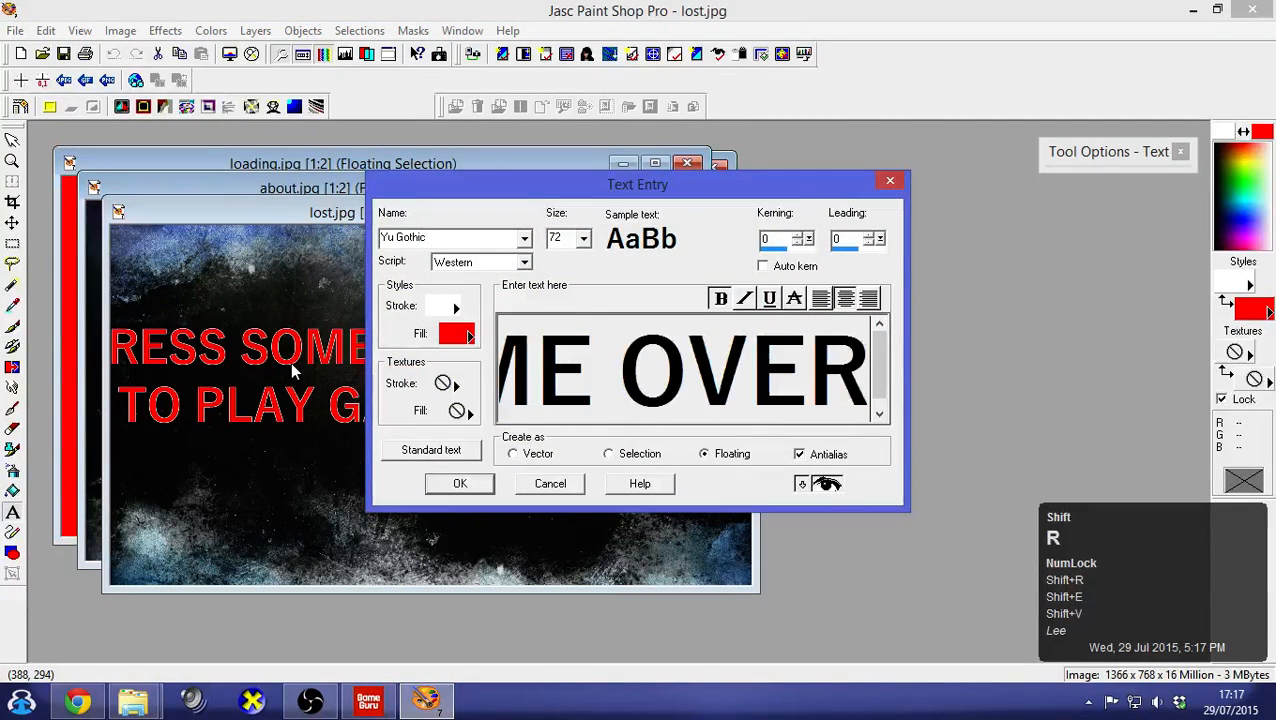
scroll(290, 365, "down", 1)
left_click(487, 483)
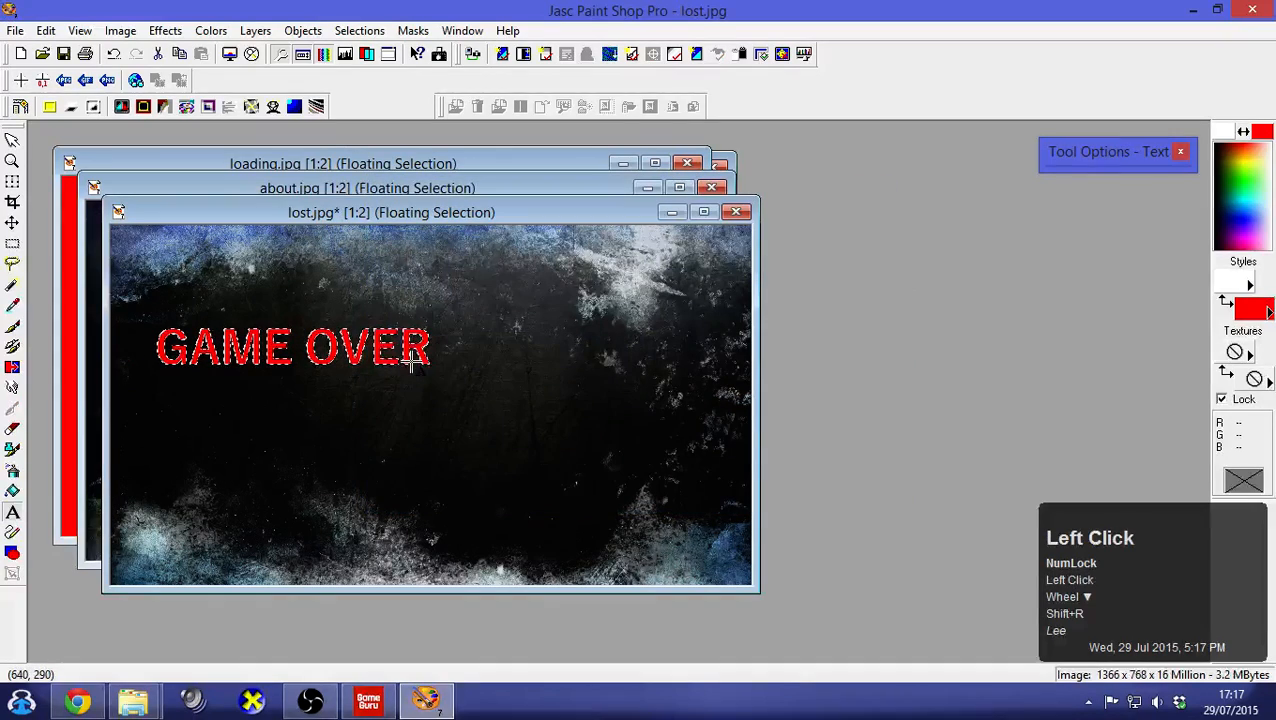
left_click_drag(403, 357, 526, 343)
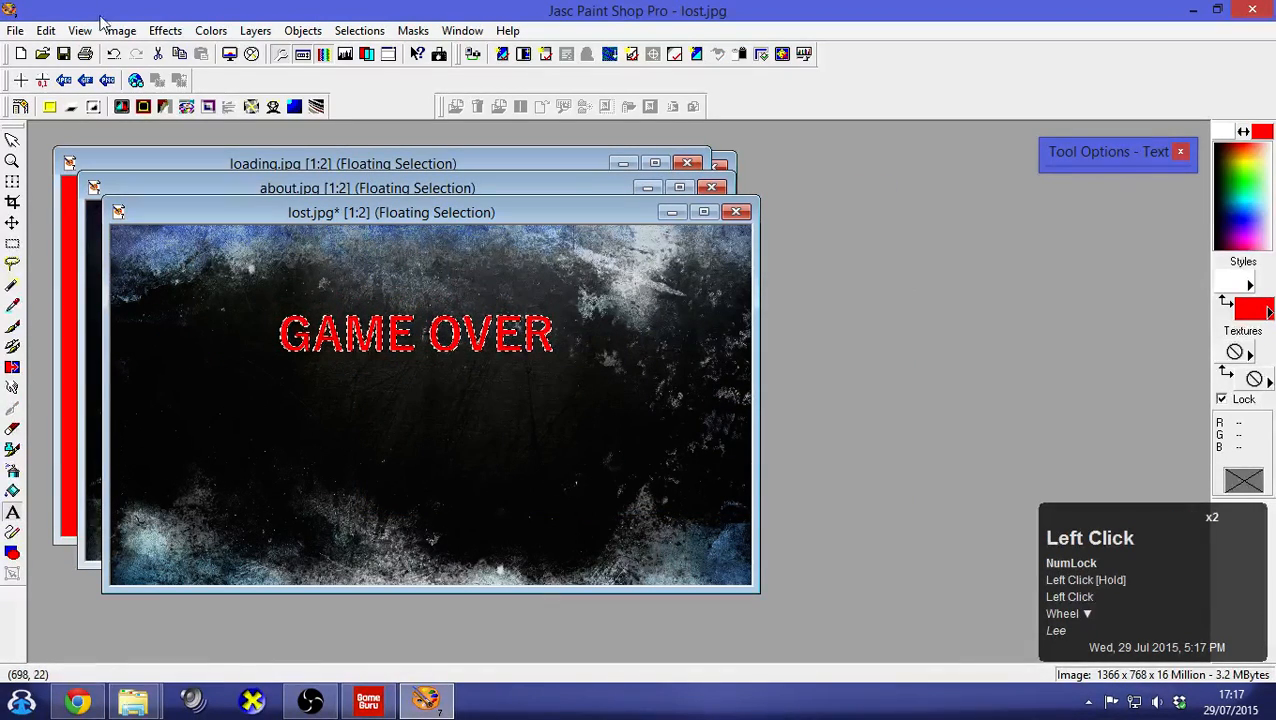
left_click(64, 54)
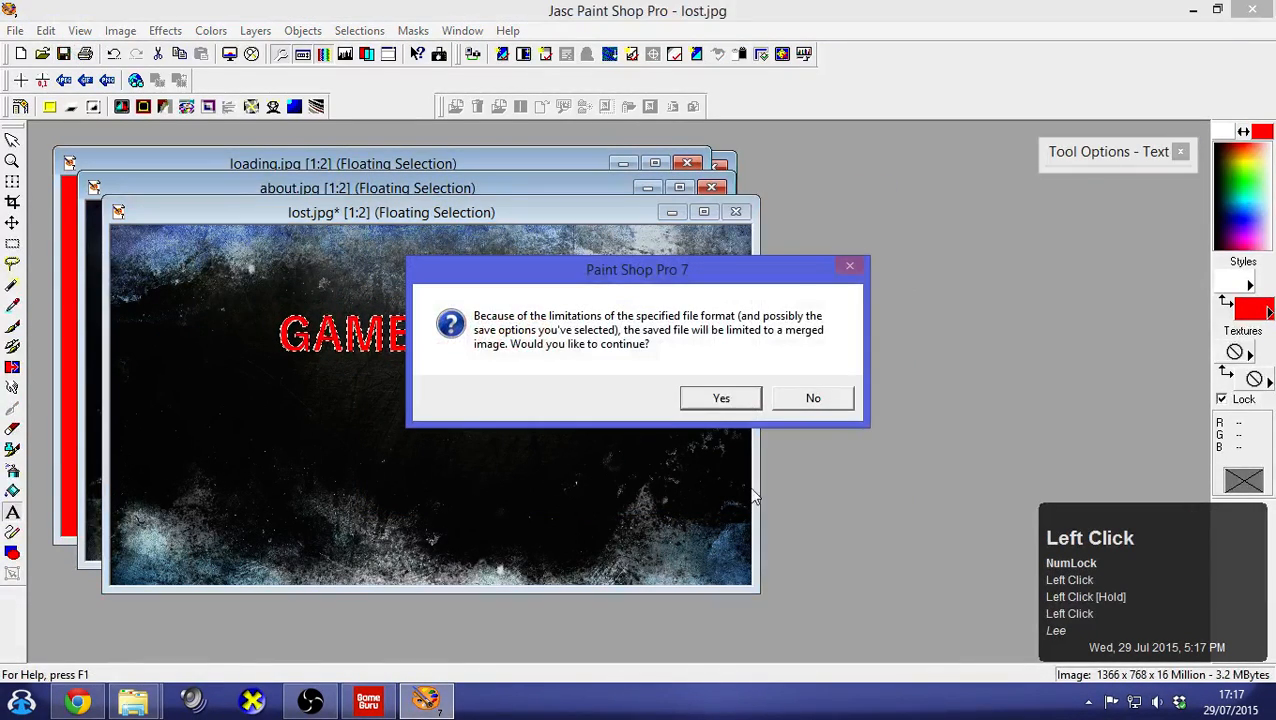
left_click(722, 400)
Open end.jpg from the 1366x768 folder in Paint Shop Pro
mouse_move(149, 703)
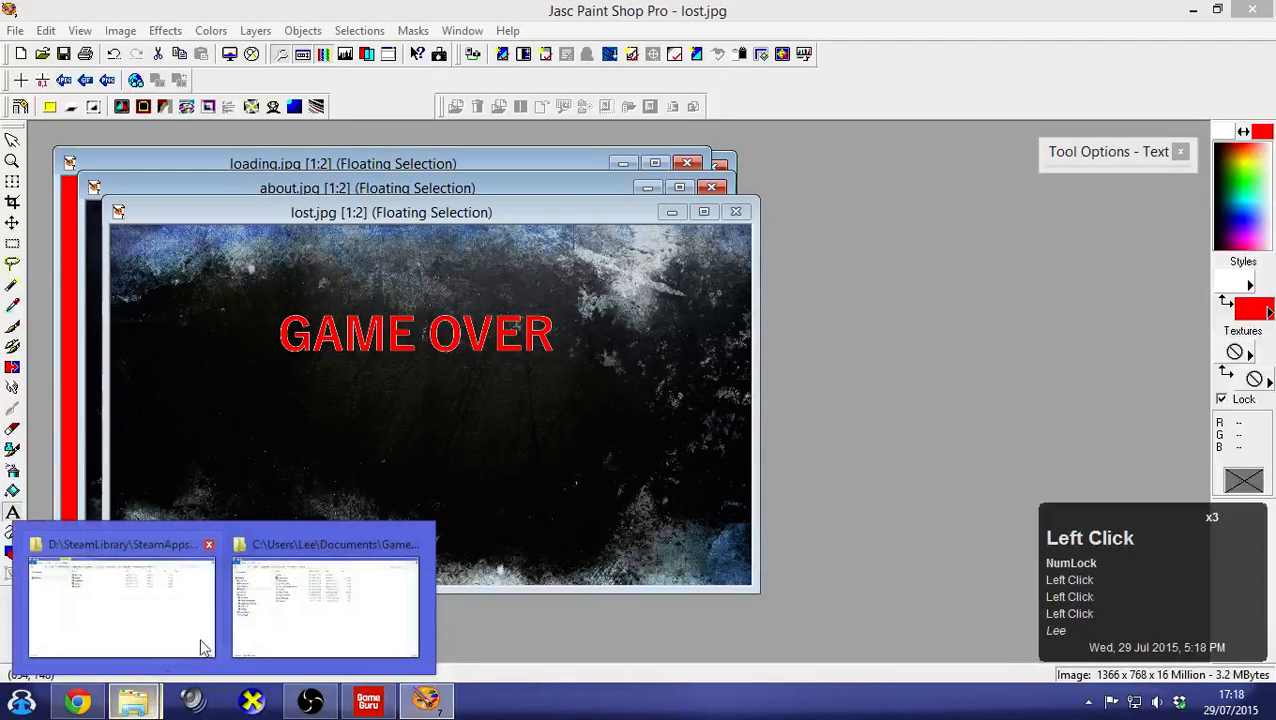
left_click(120, 598)
mouse_move(325, 139)
left_mouse_down()
mouse_move(463, 195)
mouse_move(504, 524)
mouse_move(421, 698)
mouse_move(443, 487)
left_mouse_up()
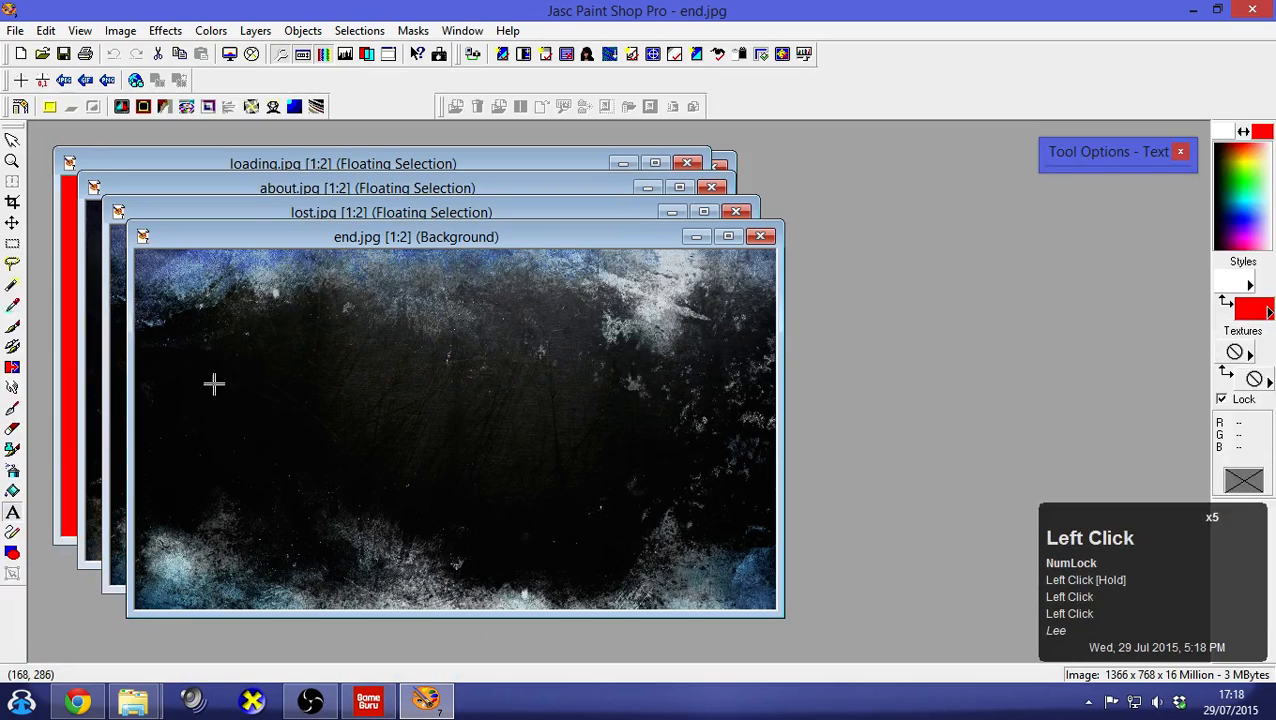
Paint a white freehand head outline, two shoulder lines and a curve below them on the end image
left_click(13, 330)
mouse_move(428, 372)
left_mouse_down()
mouse_move(473, 416)
mouse_move(628, 448)
left_mouse_up()
key("ctrl+z")
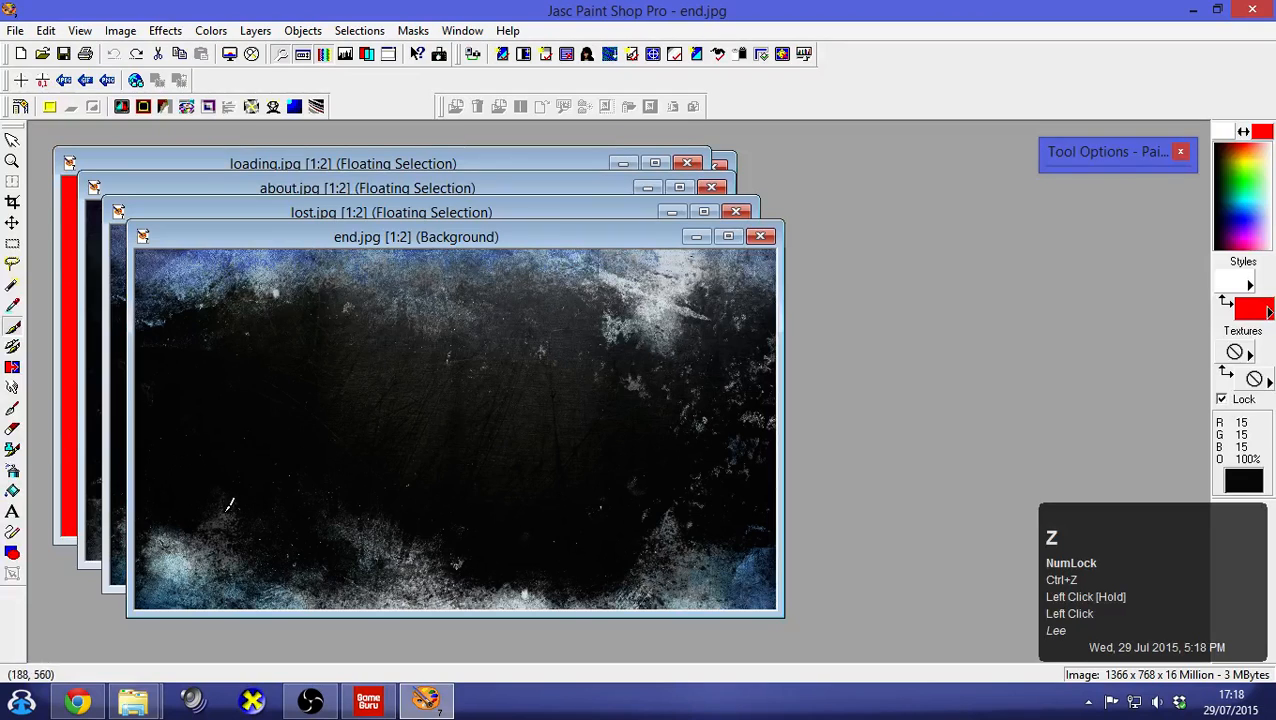
mouse_move(465, 296)
left_mouse_down()
mouse_move(421, 298)
mouse_move(370, 433)
mouse_move(498, 420)
mouse_move(457, 280)
left_mouse_up()
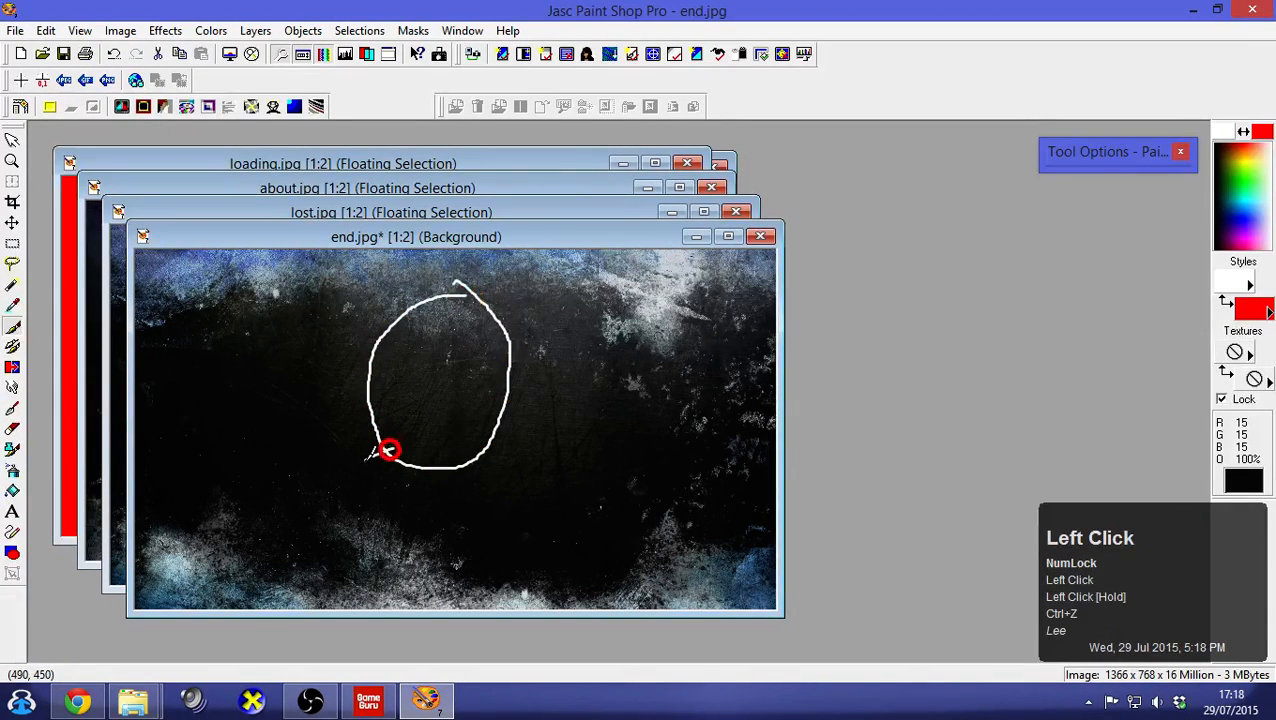
left_click_drag(388, 448, 210, 568)
left_click_drag(480, 446, 620, 537)
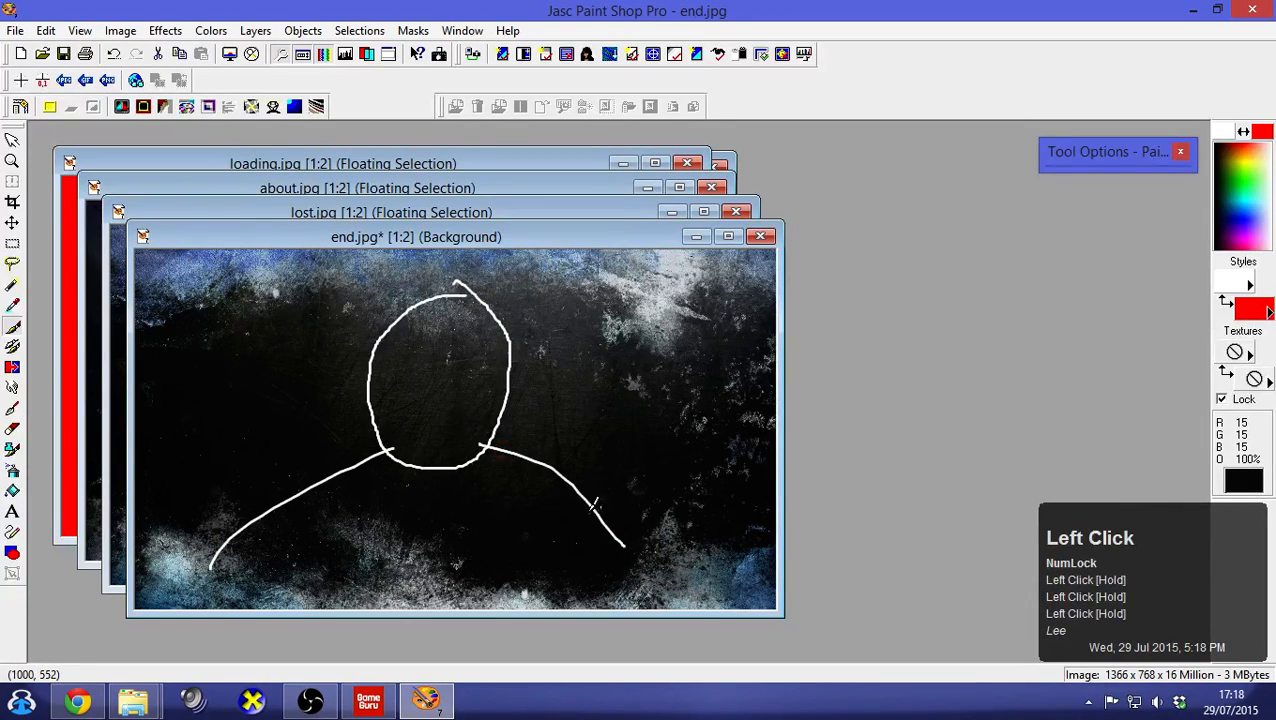
left_click_drag(284, 598, 605, 610)
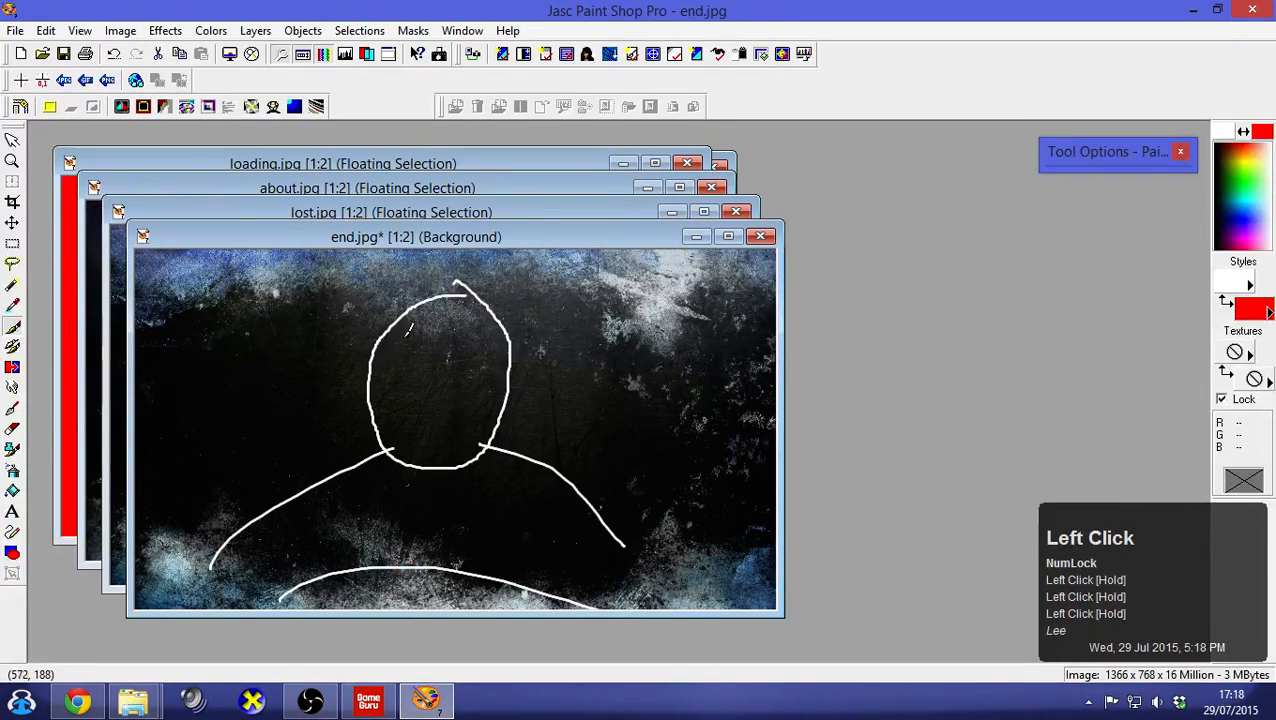
Paint eyes, a smile, spiky hair and a raised arm with a fist on the figure, and save end.jpg
left_click_drag(401, 366, 482, 347)
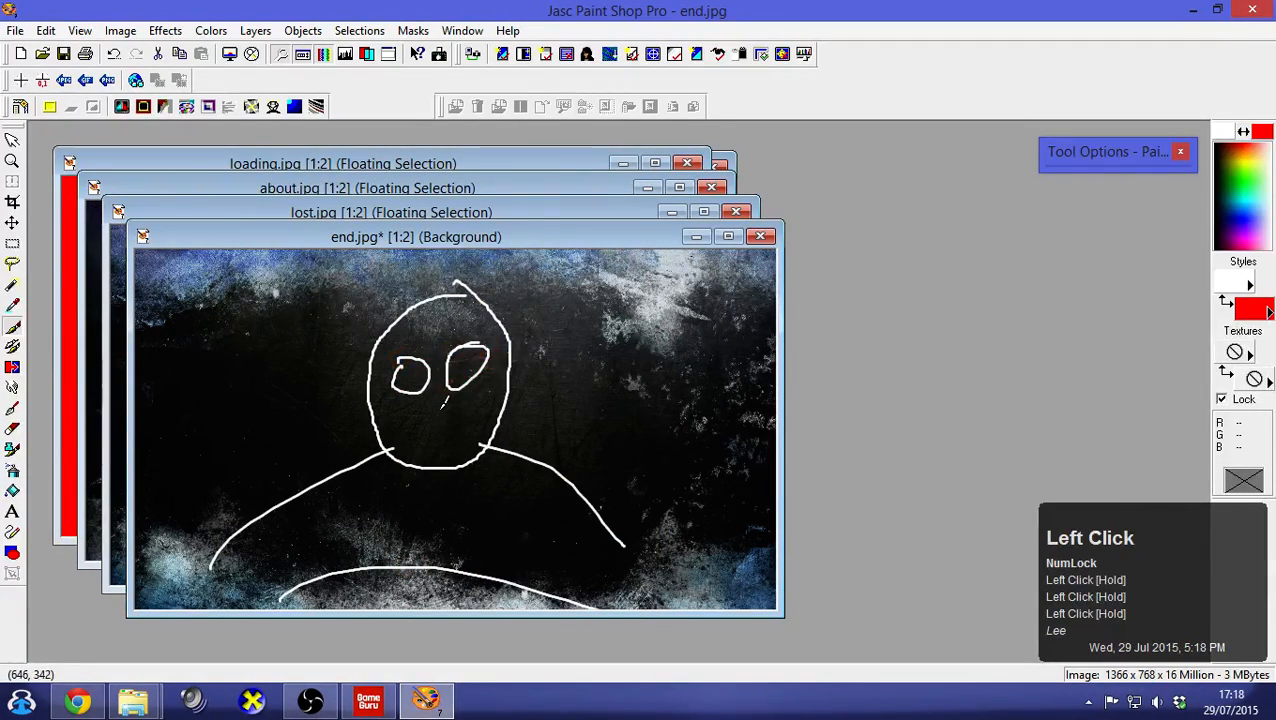
left_click_drag(420, 395, 496, 398)
mouse_move(476, 456)
left_mouse_down()
mouse_move(402, 400)
mouse_move(373, 199)
mouse_move(504, 236)
mouse_move(529, 317)
left_mouse_up()
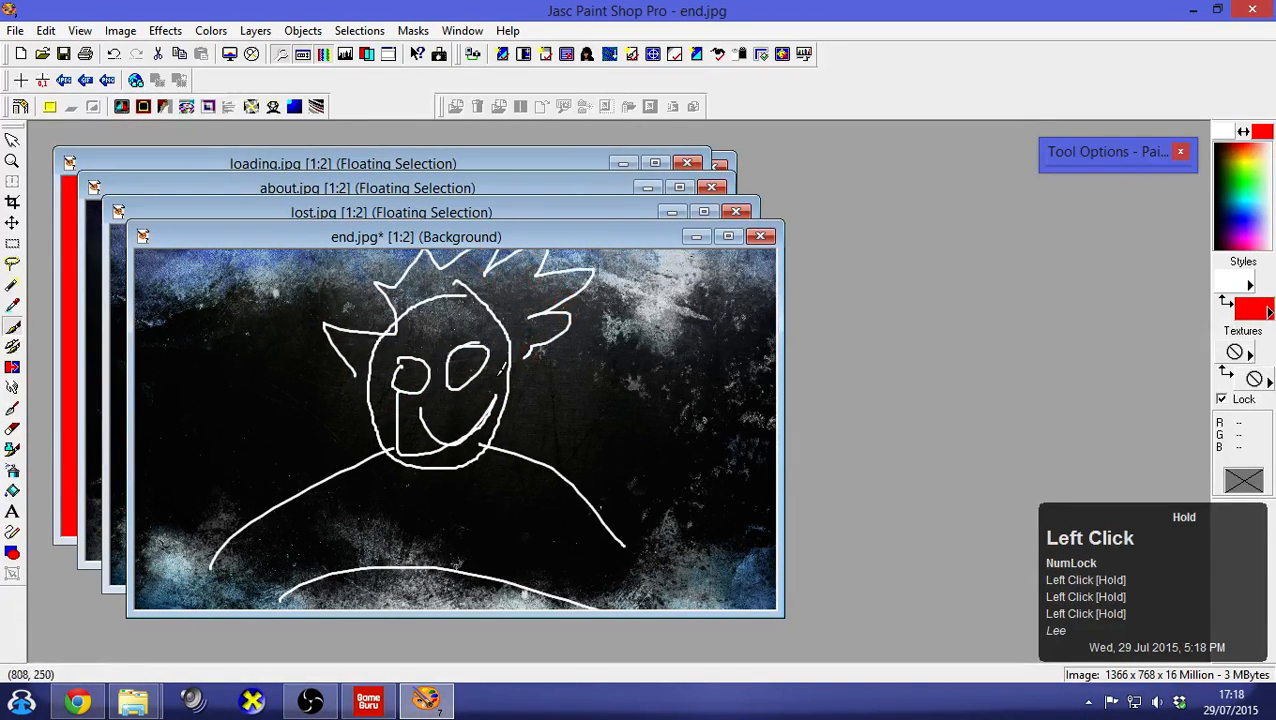
mouse_move(372, 398)
left_mouse_down()
mouse_move(342, 279)
mouse_move(513, 279)
mouse_move(568, 404)
mouse_move(508, 396)
left_mouse_up()
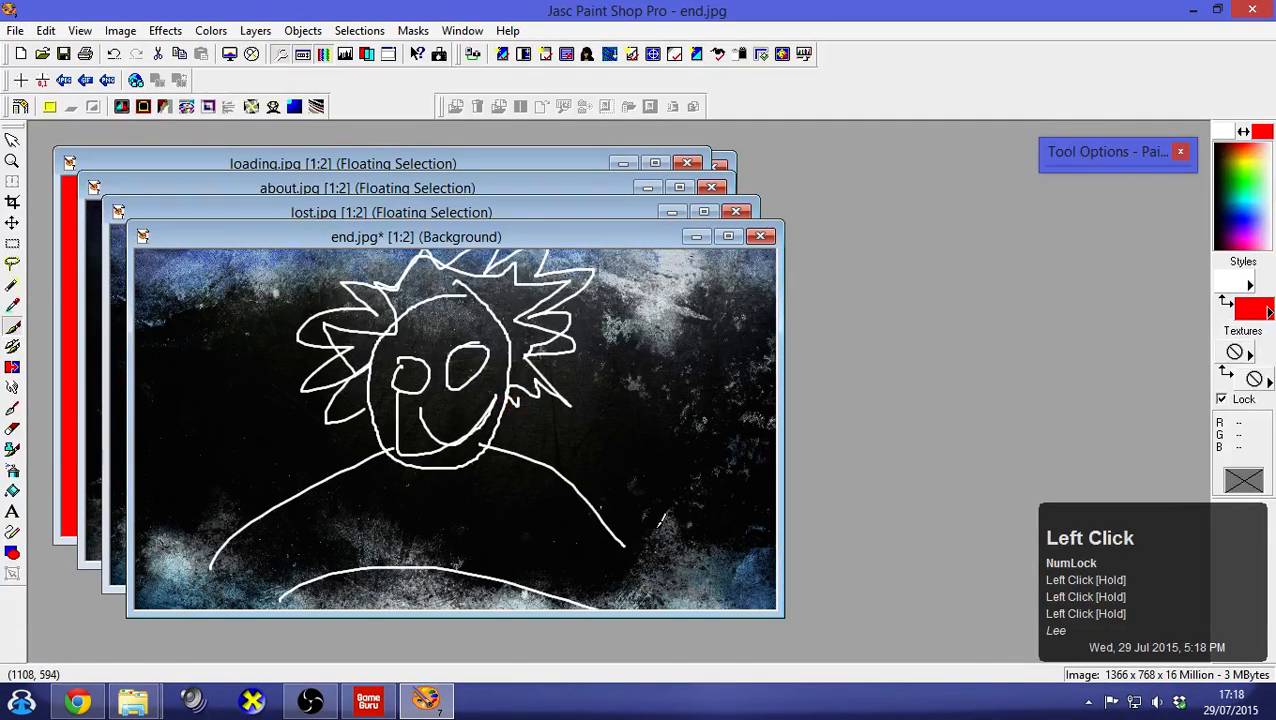
left_click_drag(625, 545, 649, 402)
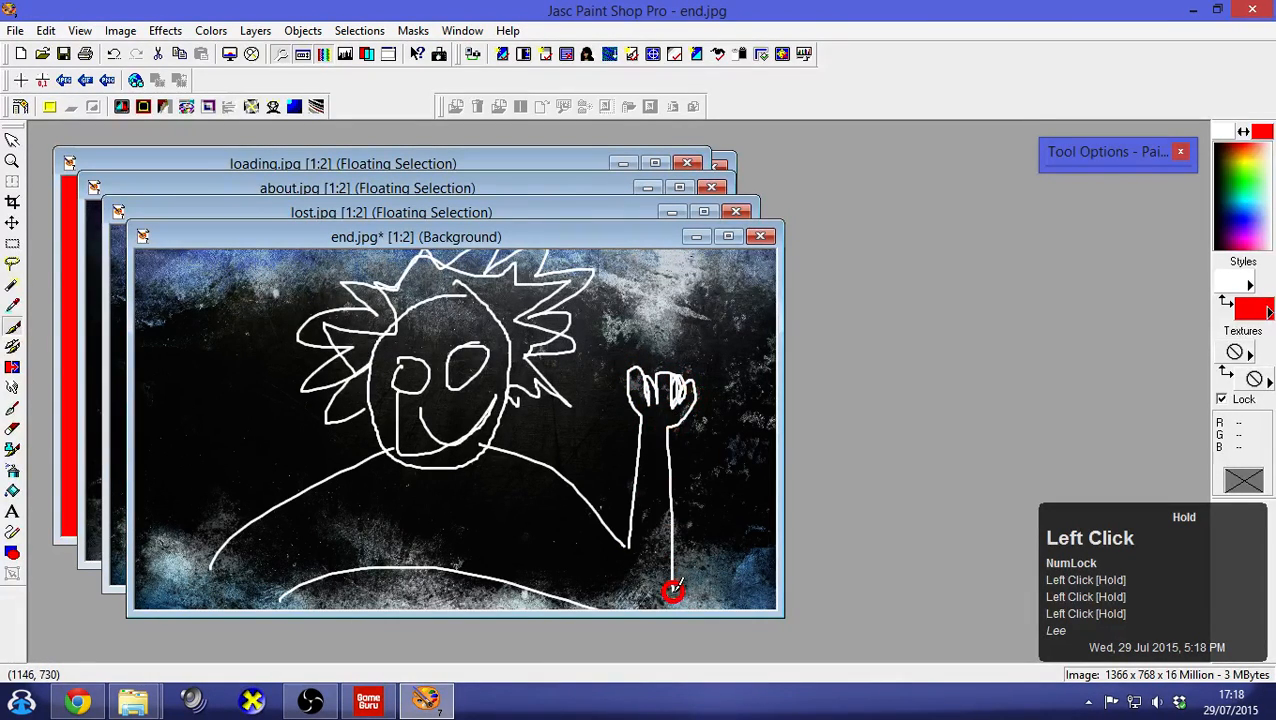
left_click(63, 54)
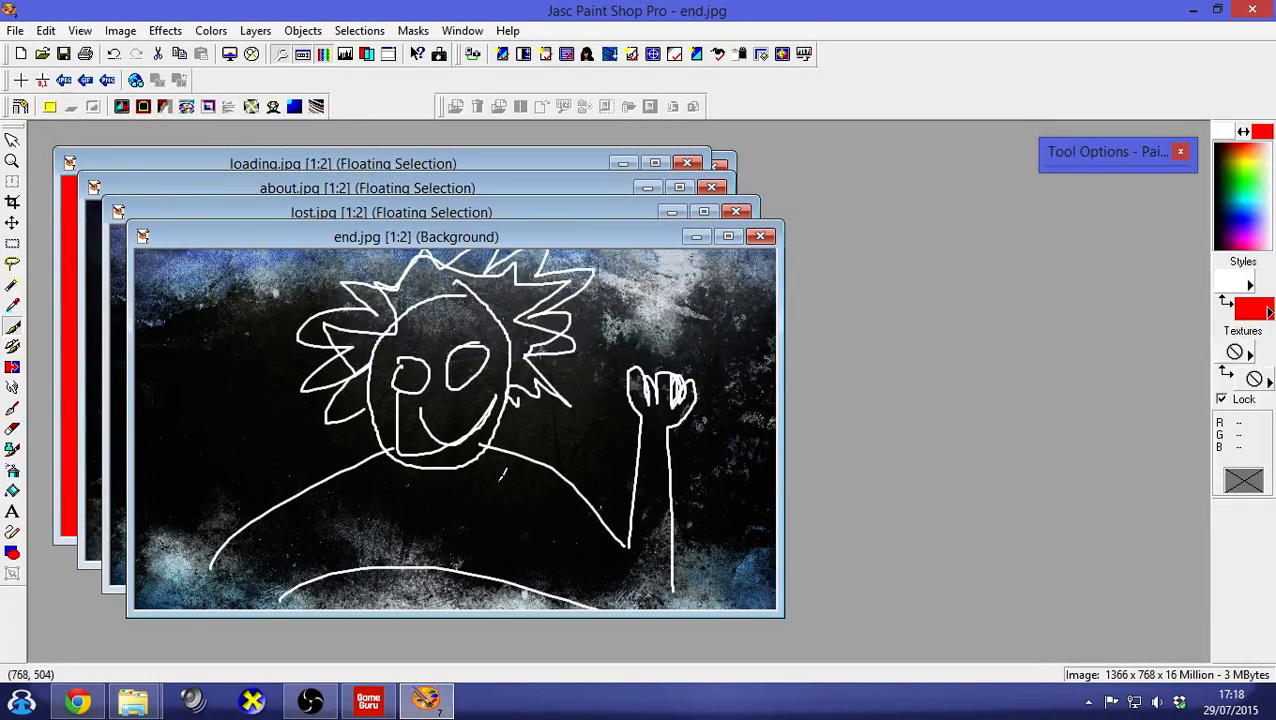
Place the size 72 floating text CONGRATS! in the upper right of the end image and save end.jpg as a merged image
left_click(12, 513)
left_click(348, 510)
type("CONG")
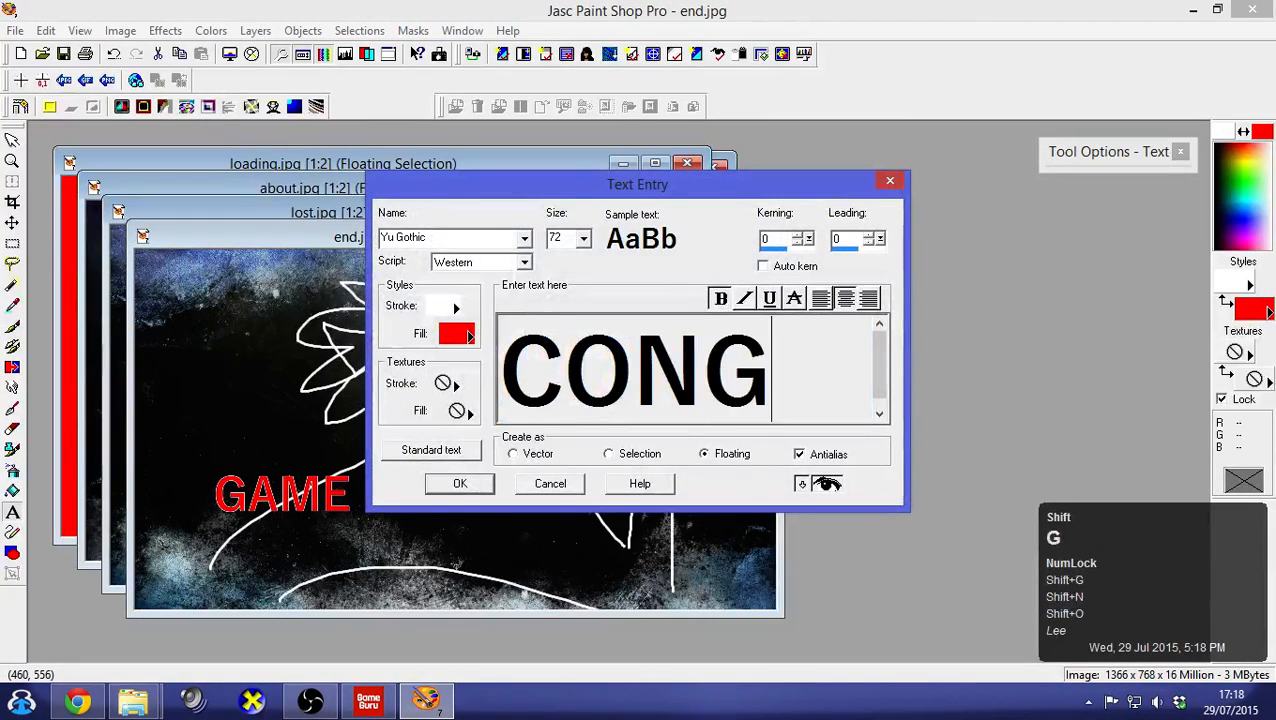
type("RATS!")
left_click(460, 483)
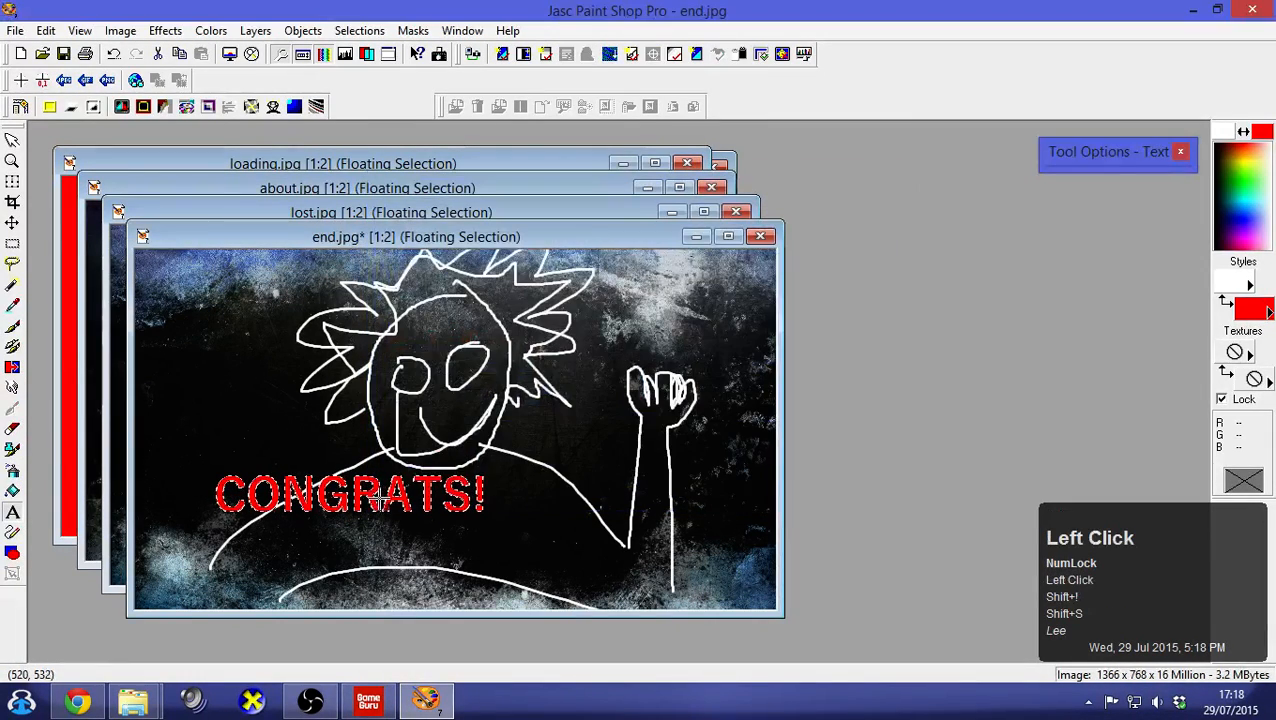
left_click_drag(385, 500, 637, 298)
left_click(67, 53)
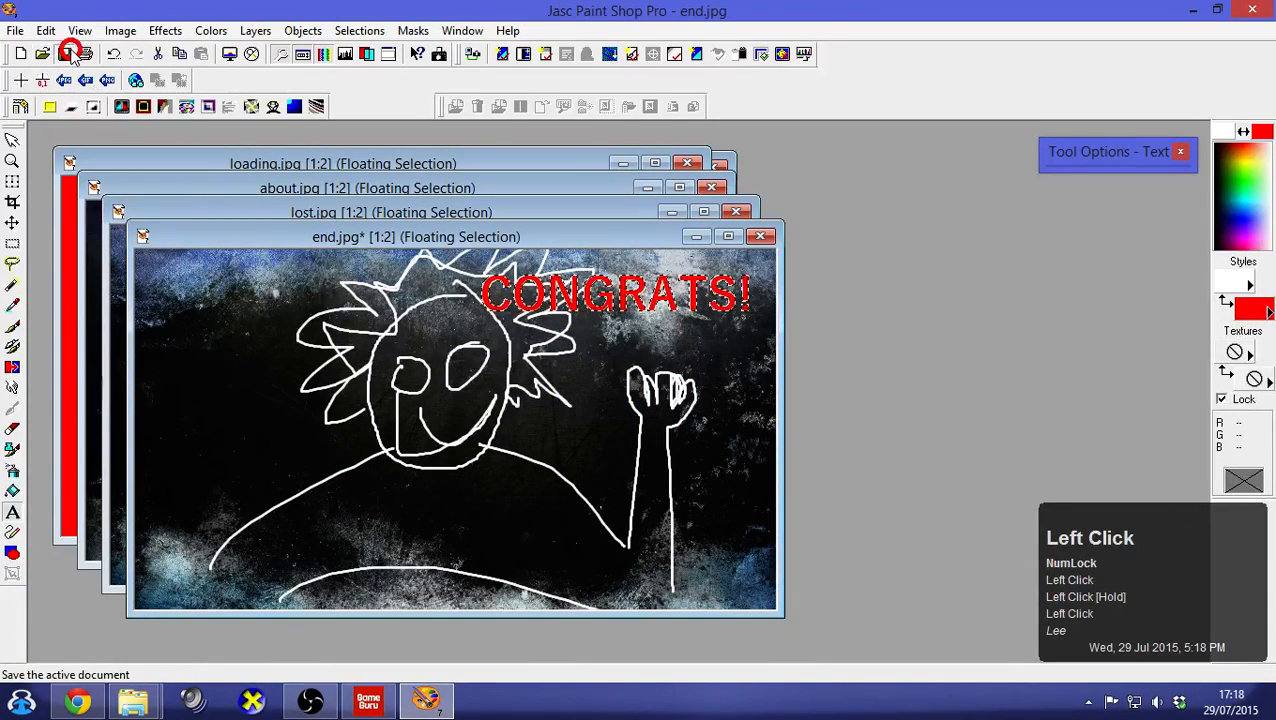
left_click(750, 400)
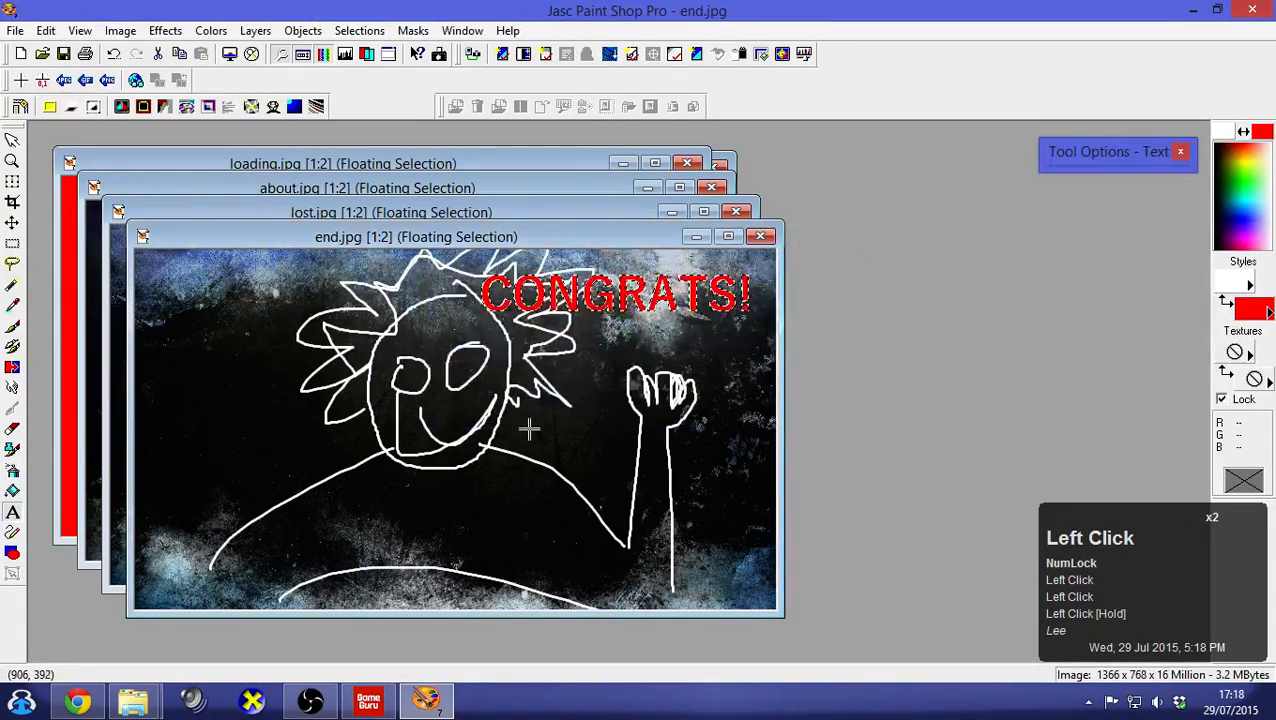
Go up to the titlesbank folder in File Explorer and check the menu folder name in style.txt
left_click(133, 701)
left_click(155, 590)
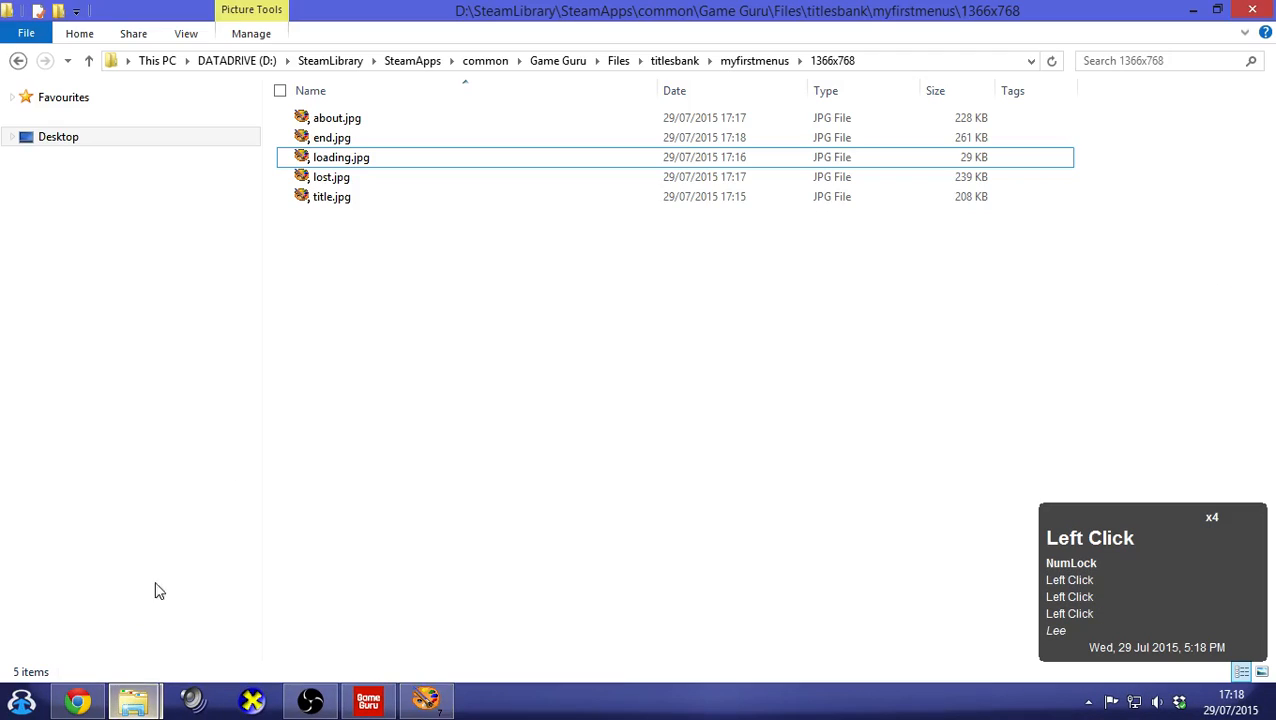
left_click(411, 330)
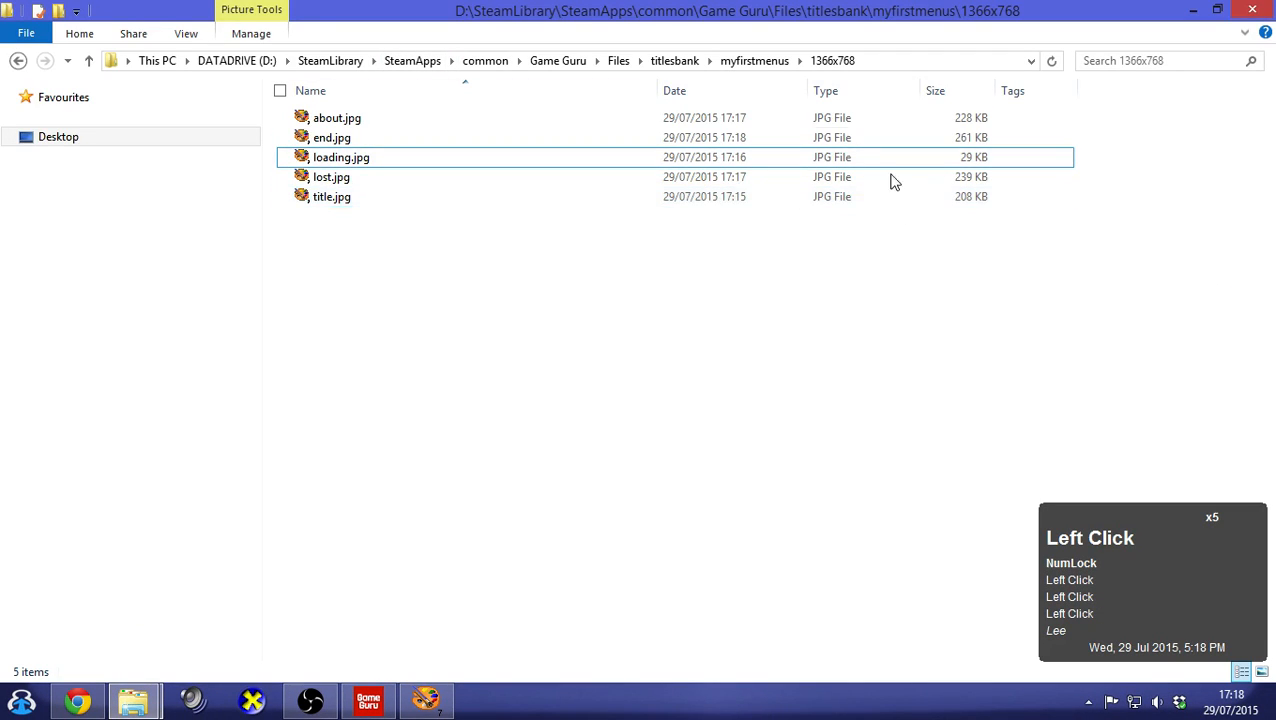
left_click(760, 62)
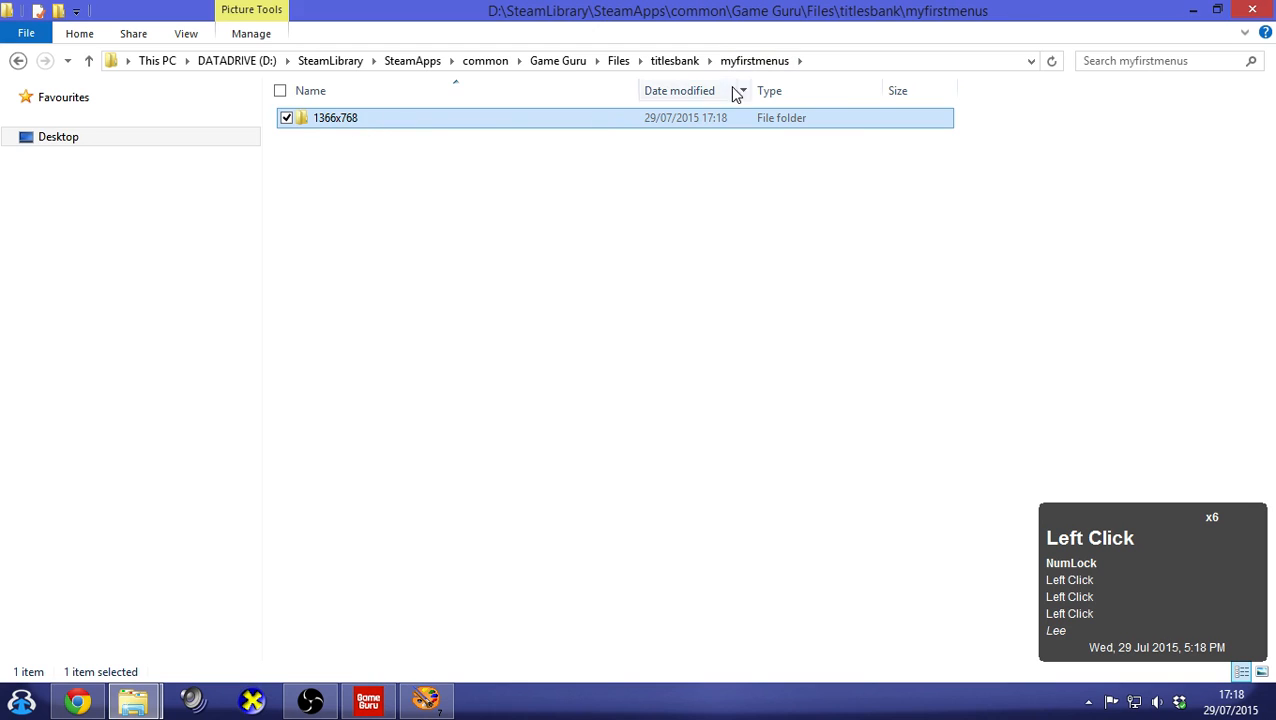
left_click(676, 61)
double_click(368, 176)
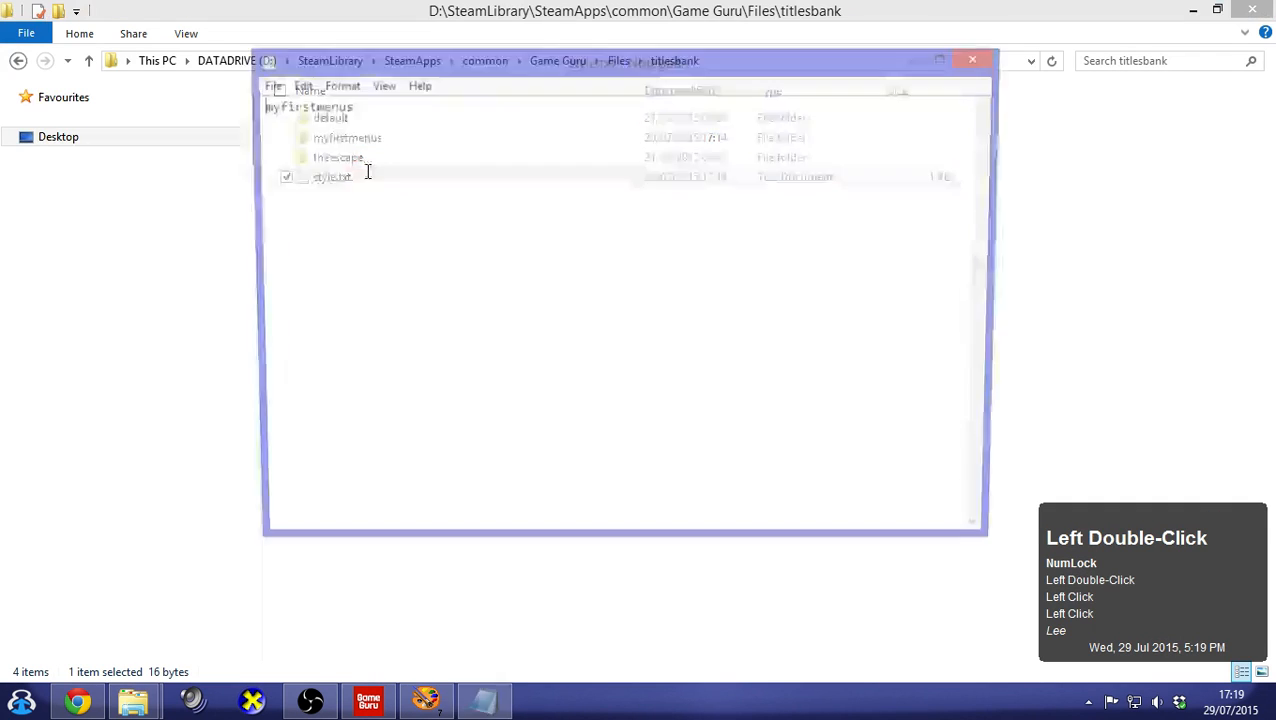
left_click(981, 57)
left_click(720, 265)
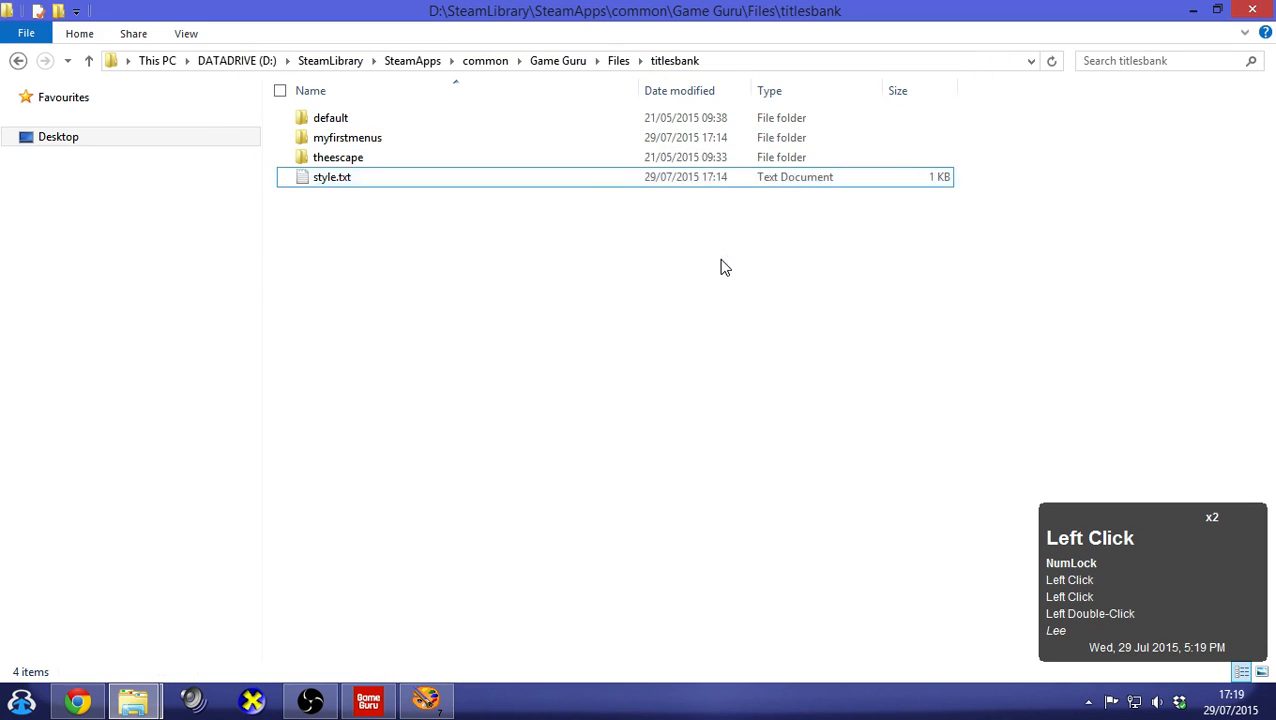
Copy about.png and about-hover.png from the default folder into the myfirstmenus folder
left_click(357, 118)
double_click(357, 118)
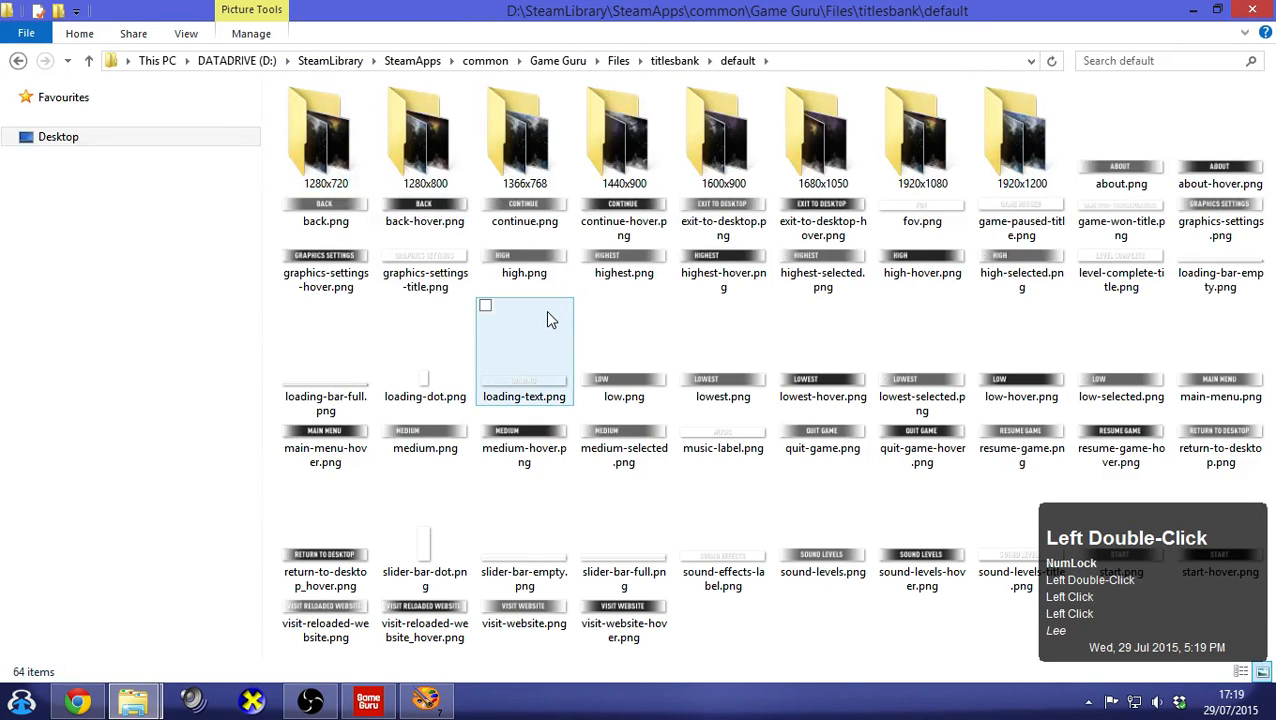
left_click(1118, 185)
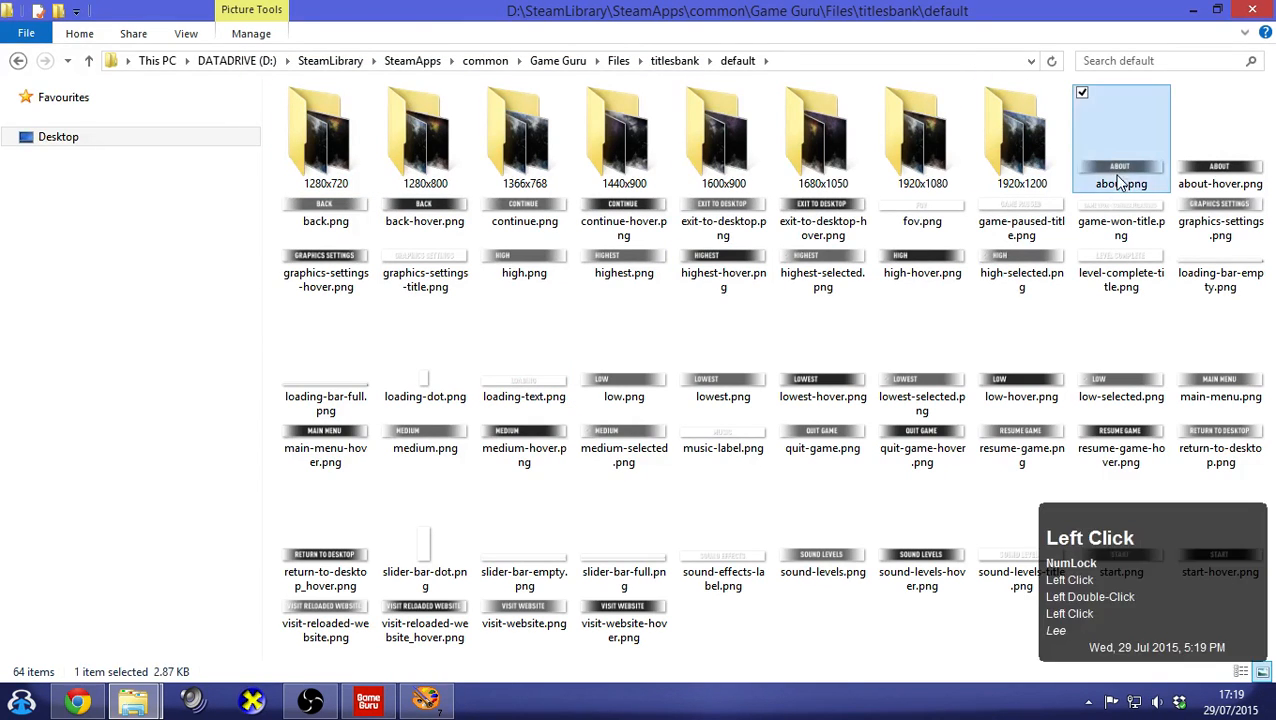
left_click(1190, 175, "shift")
key("ctrl+c")
left_click(674, 60)
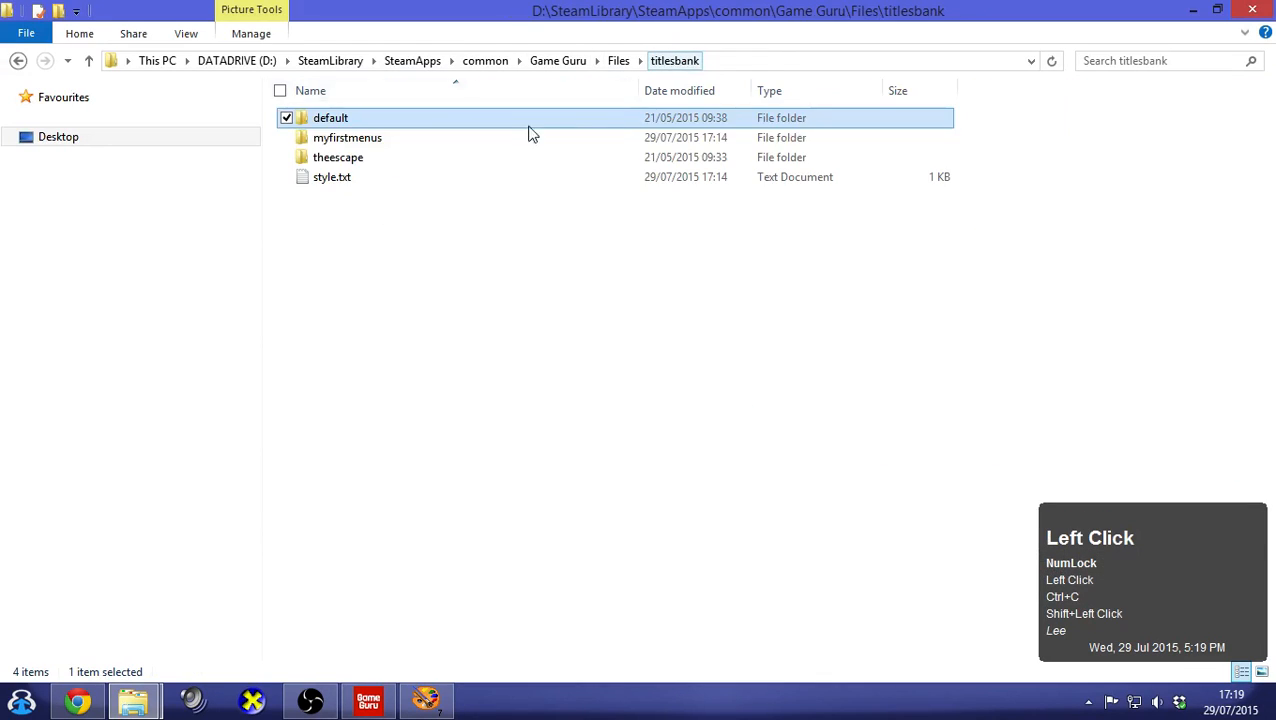
double_click(405, 137)
key("ctrl+v")
left_click(425, 254)
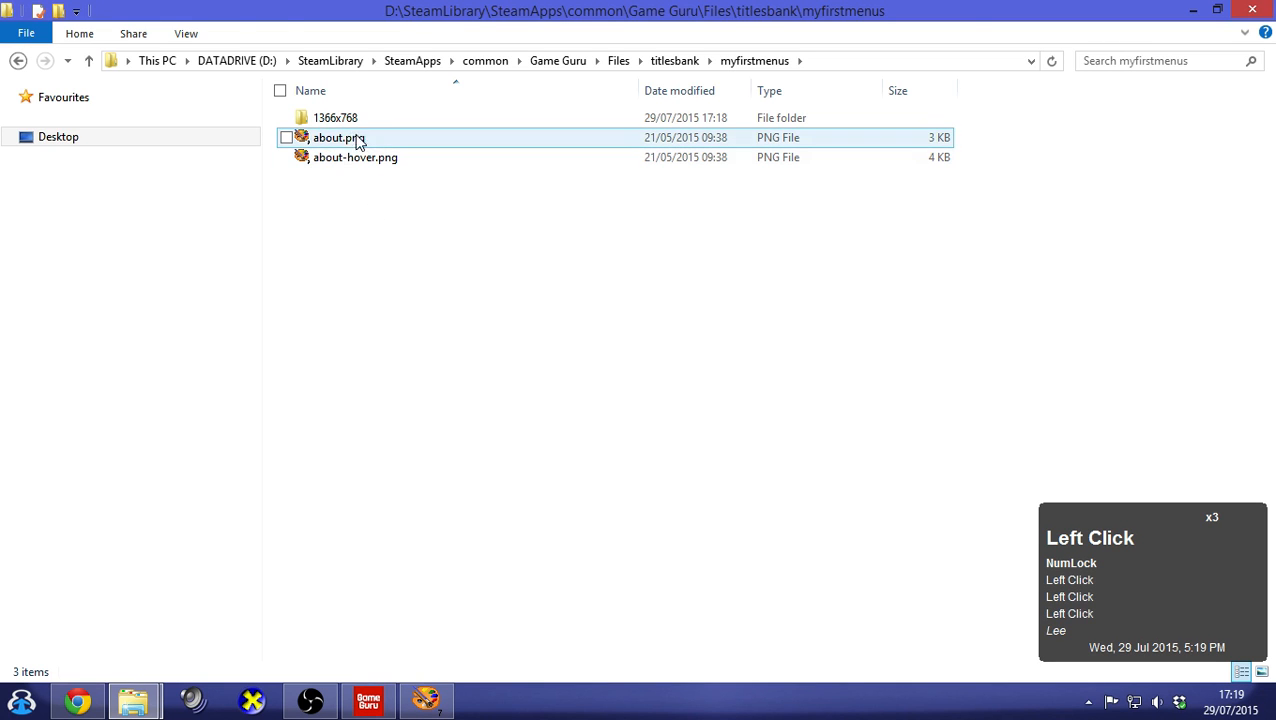
Open about.png from myfirstmenus in Paint Shop Pro, turn it into a negative image and save it
mouse_move(355, 137)
left_mouse_down()
mouse_move(450, 632)
mouse_move(450, 708)
mouse_move(470, 520)
left_mouse_up()
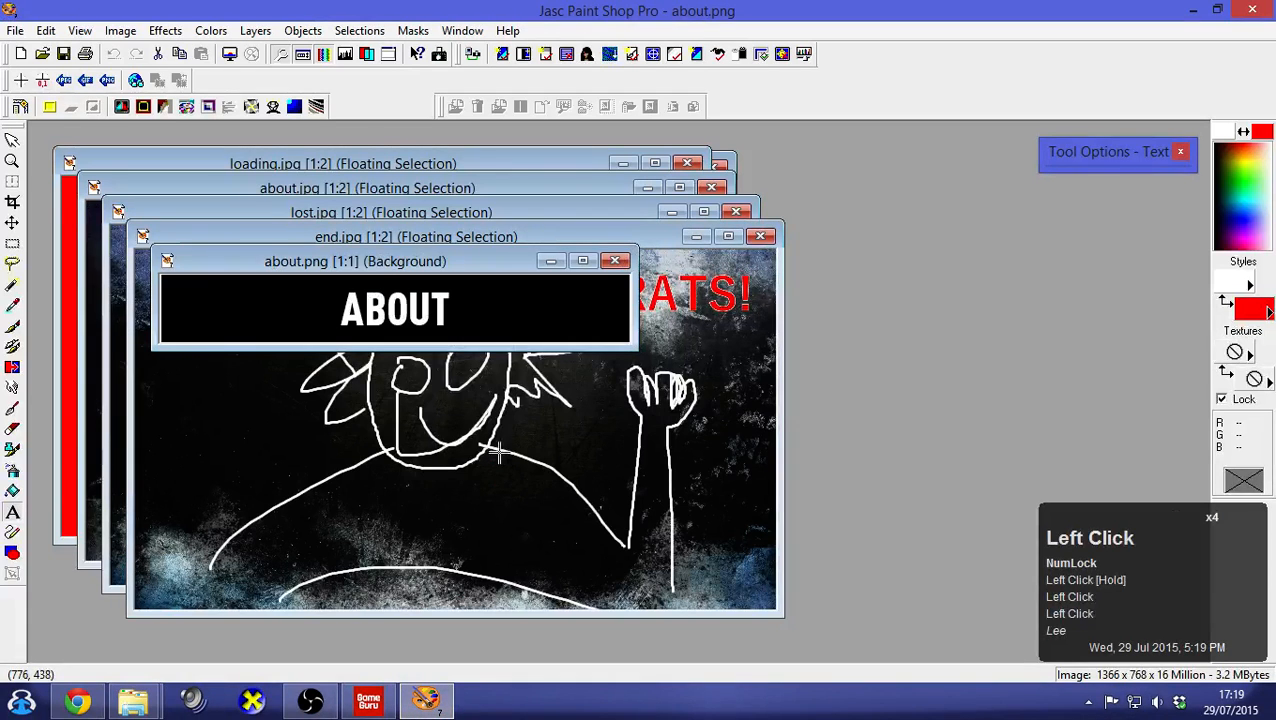
left_click(166, 31)
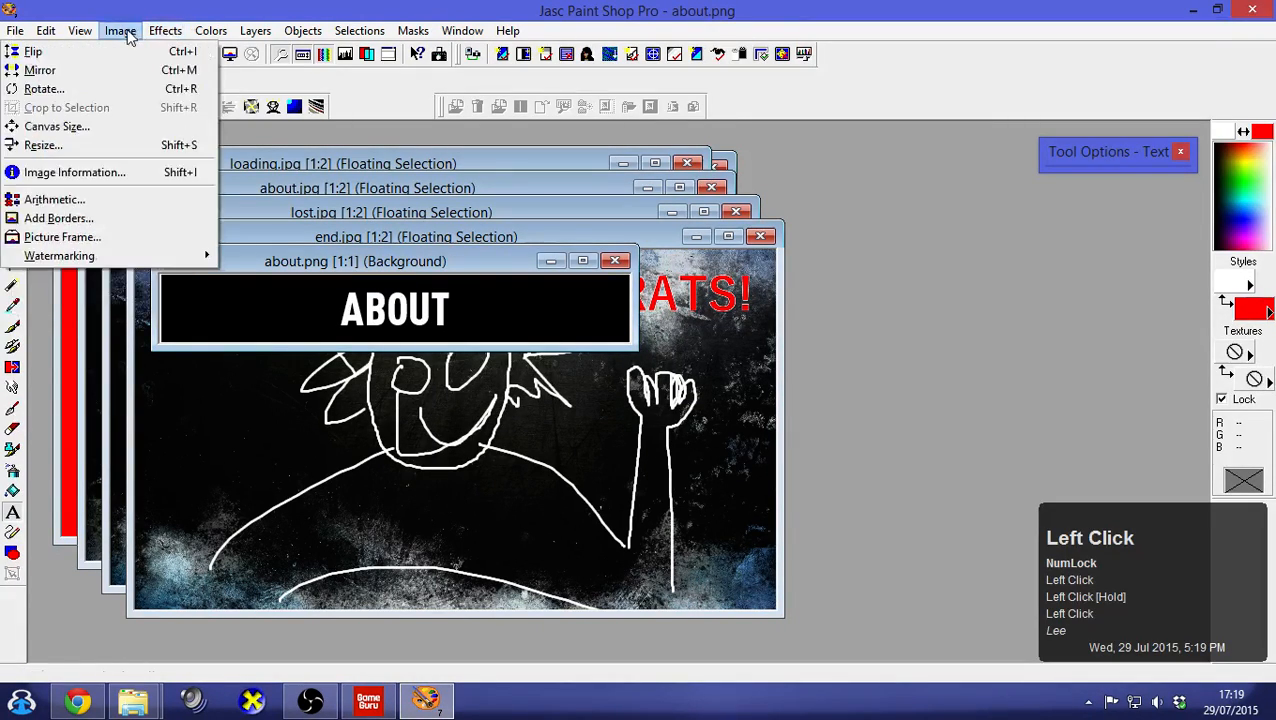
mouse_move(211, 31)
left_click(161, 130)
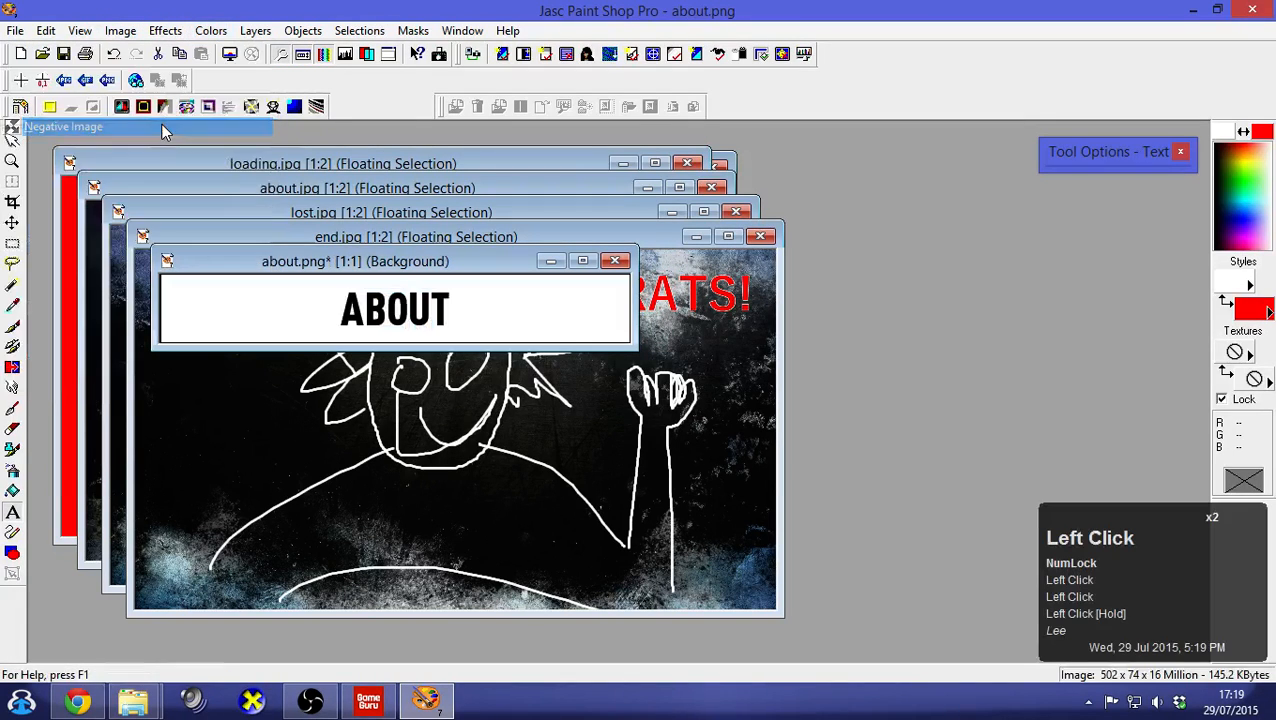
left_click(62, 55)
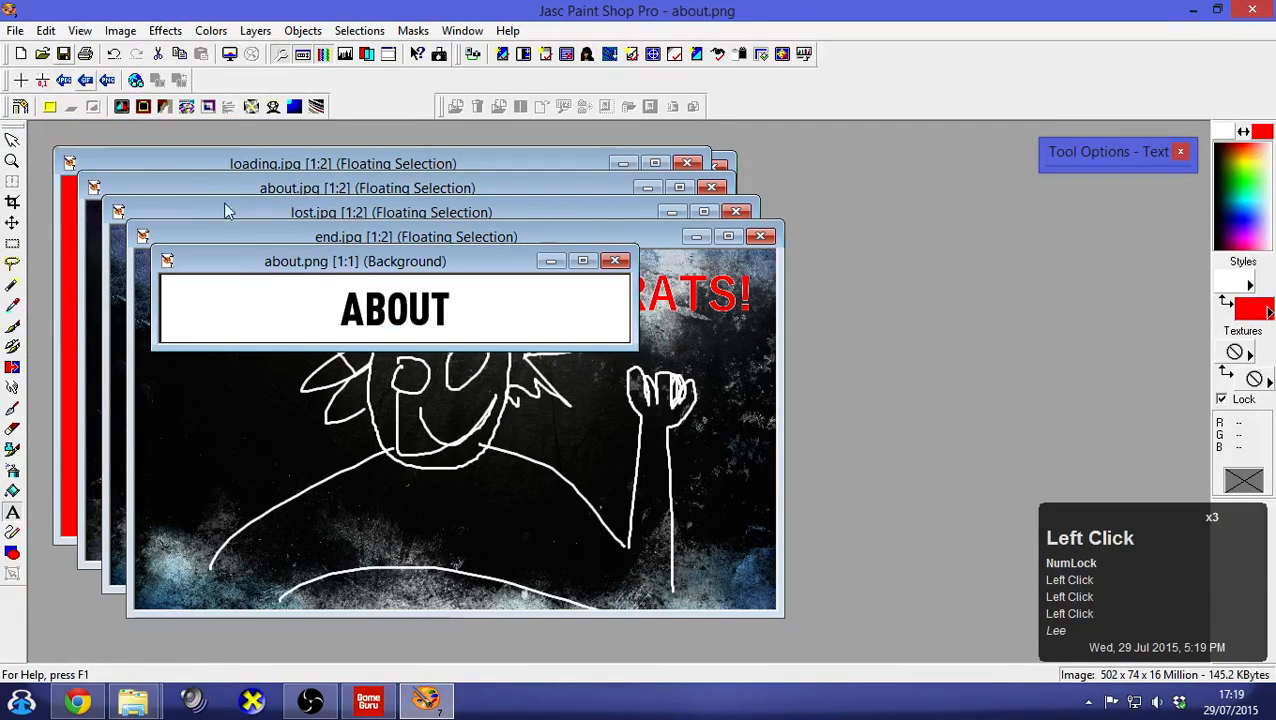
Open about-hover.png from myfirstmenus in Paint Shop Pro, turn it into a negative image and save it
mouse_move(135, 700)
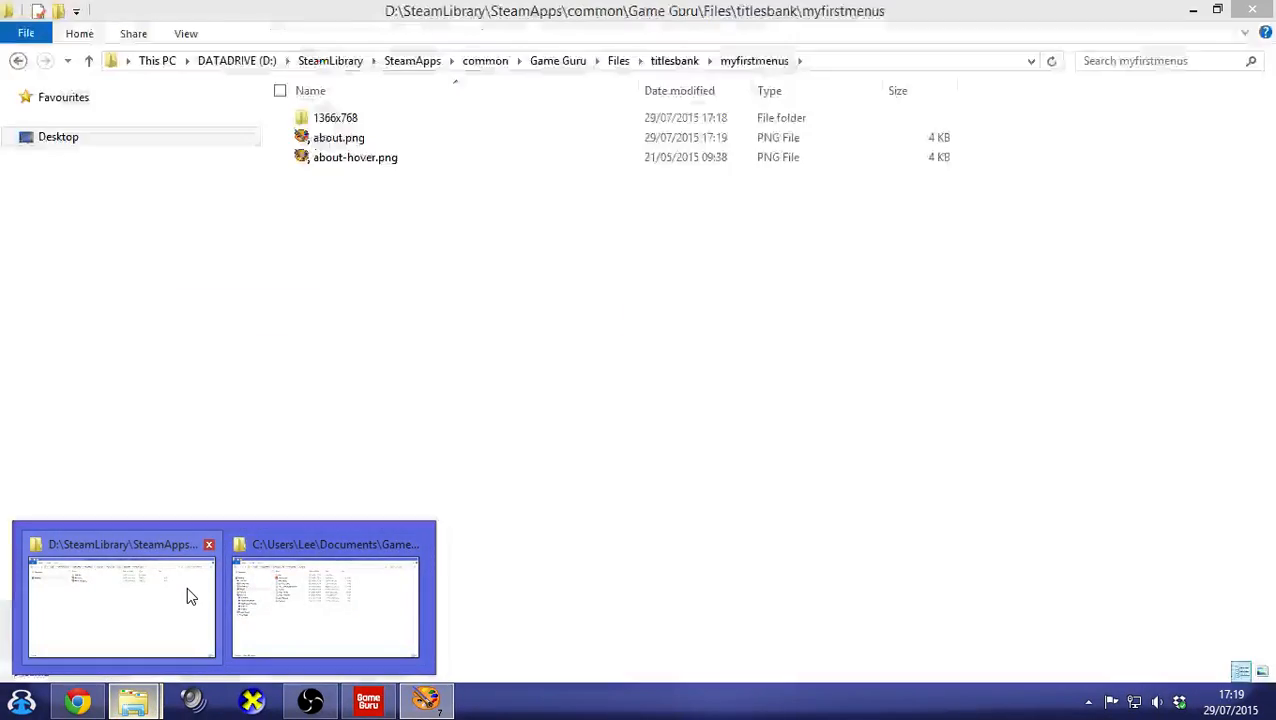
mouse_move(238, 572)
left_click(185, 598)
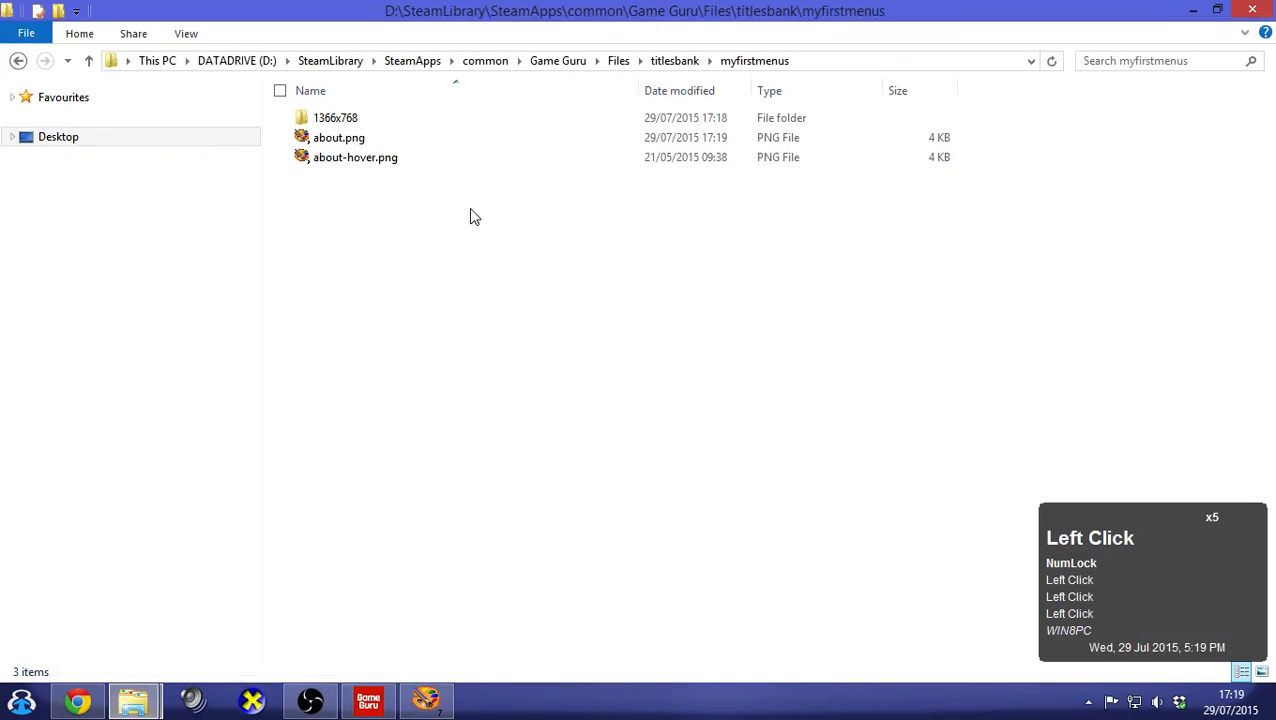
mouse_move(366, 163)
left_mouse_down()
mouse_move(399, 158)
mouse_move(447, 612)
mouse_move(427, 695)
mouse_move(432, 435)
left_mouse_up()
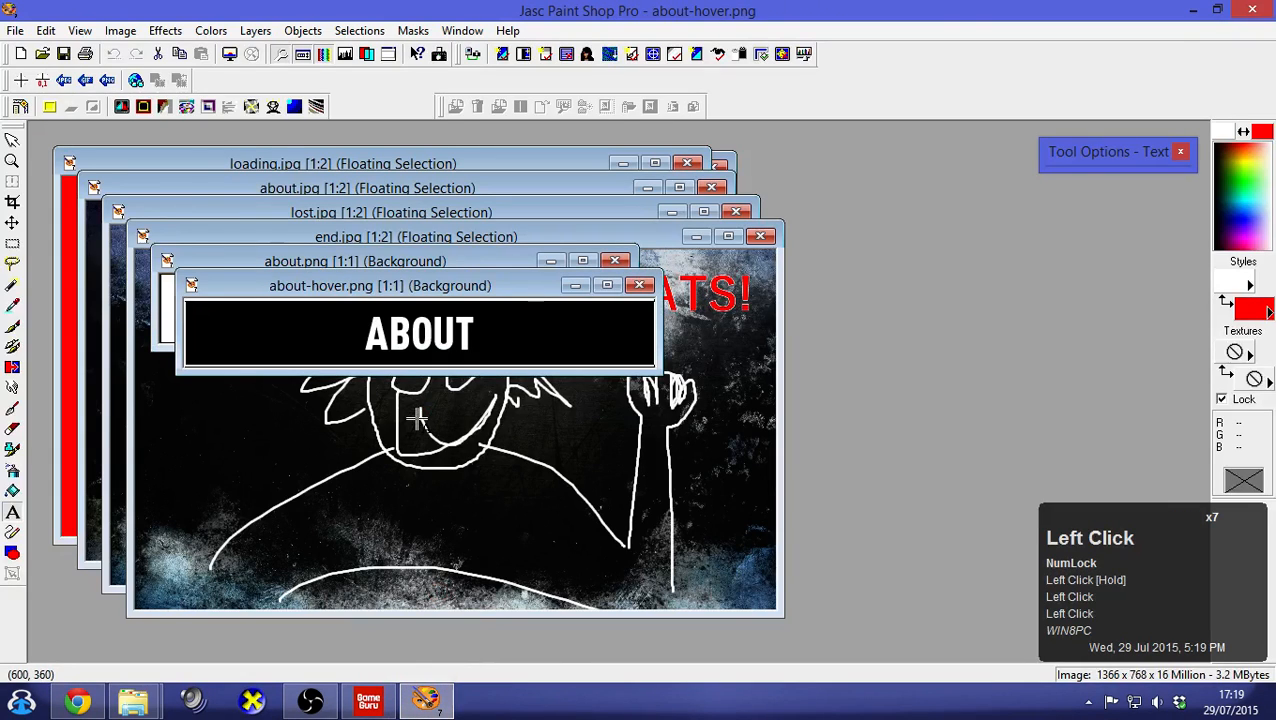
left_click(165, 30)
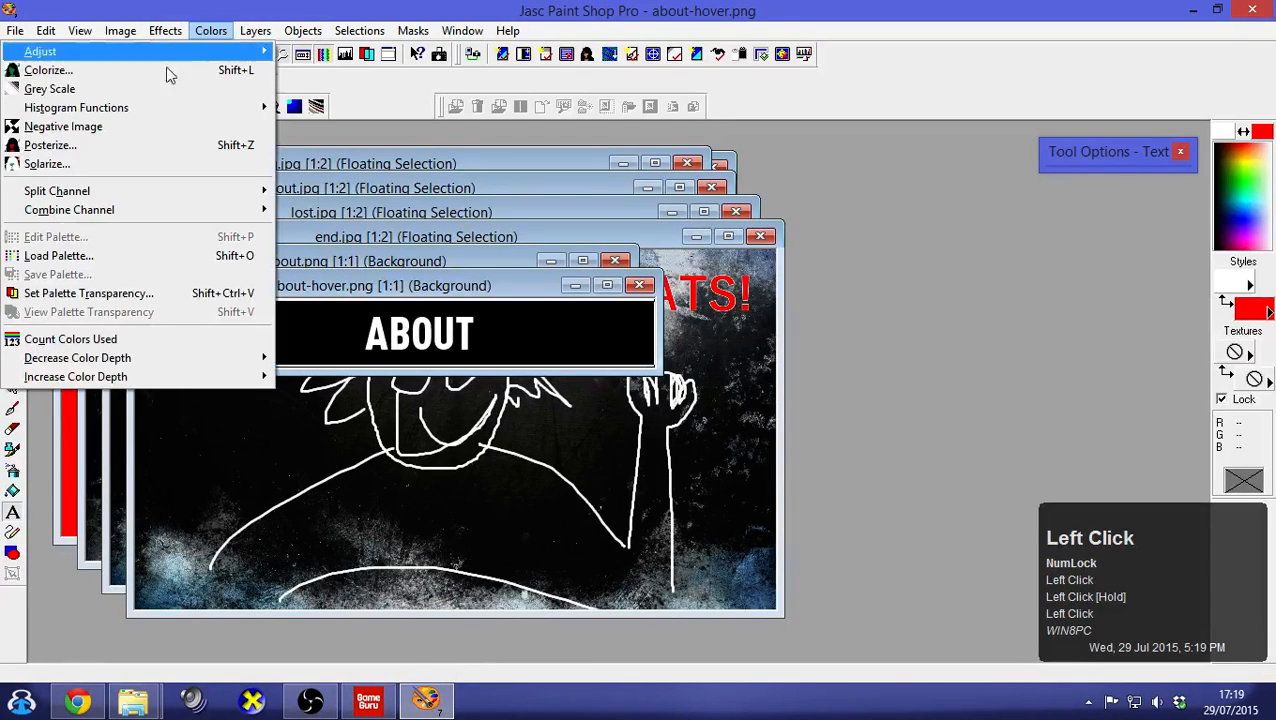
left_click(148, 126)
left_click(64, 54)
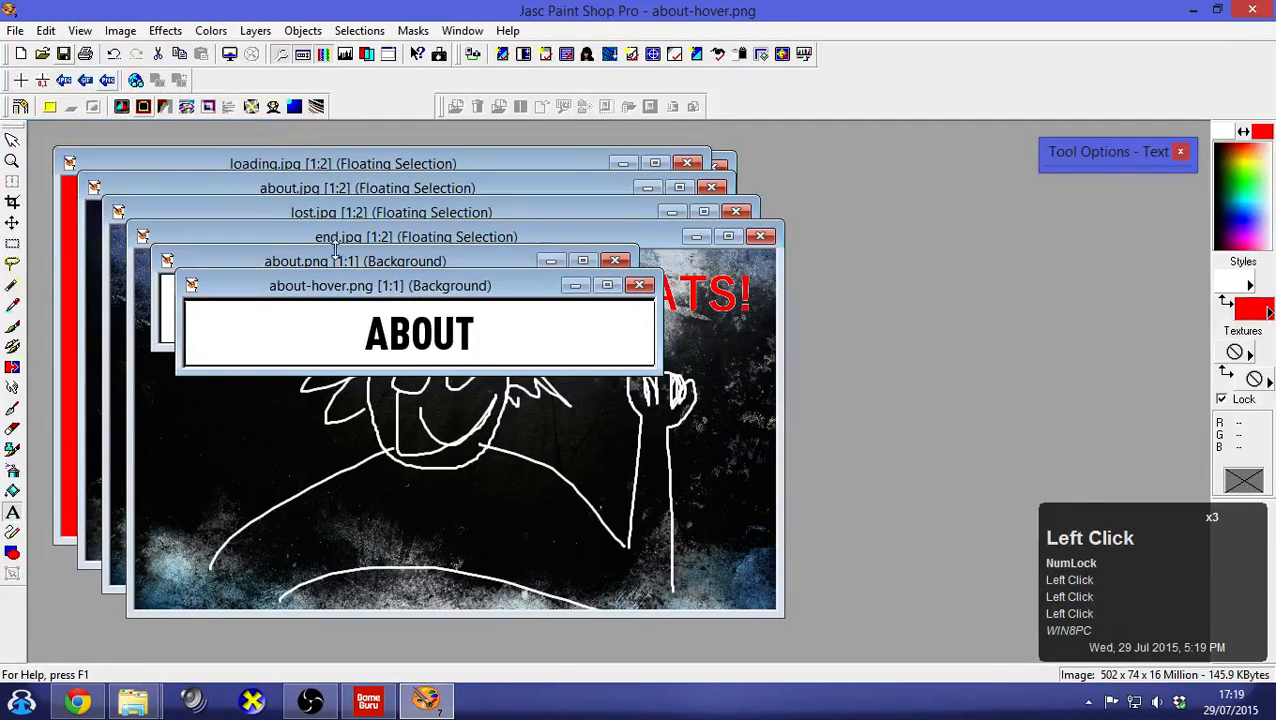
Move the about-hover.png window beside about.png and make about.png the active image
left_click_drag(403, 287, 770, 220)
left_click(432, 272)
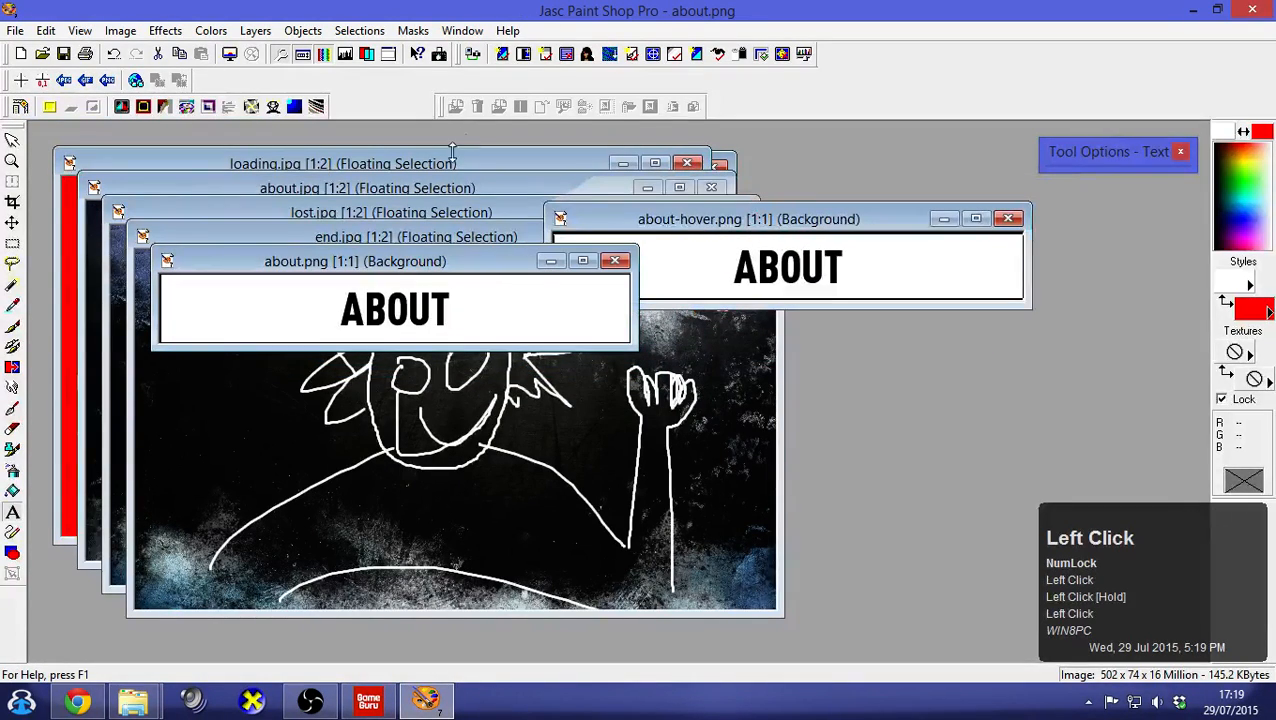
left_click(360, 31)
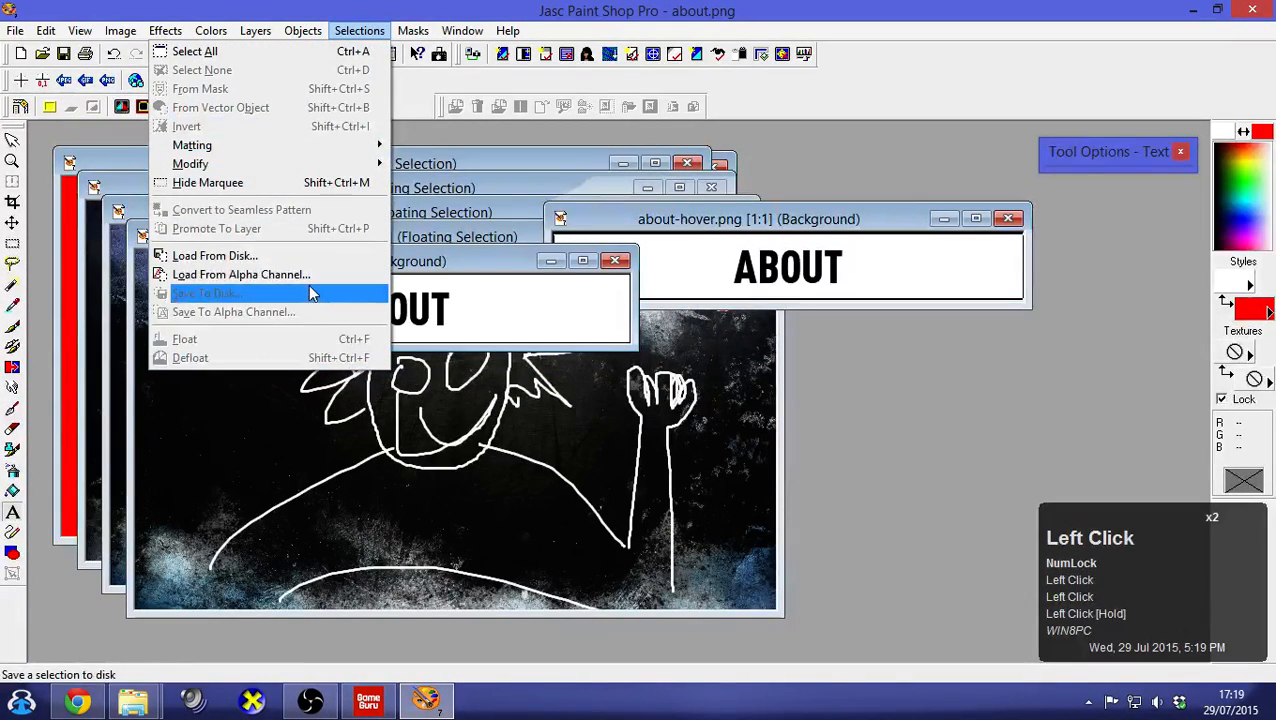
left_click(310, 260)
left_click(796, 450)
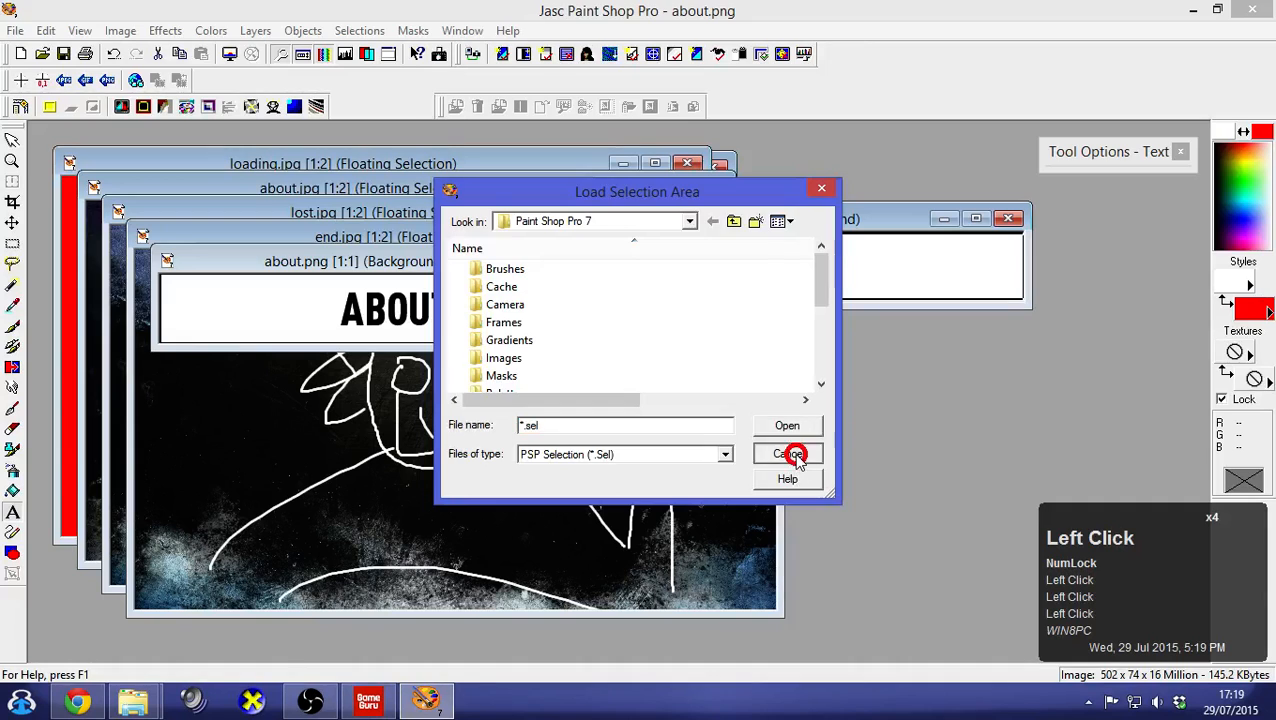
Inspect the alpha channel stored in about.png without loading it as a selection
left_click(355, 30)
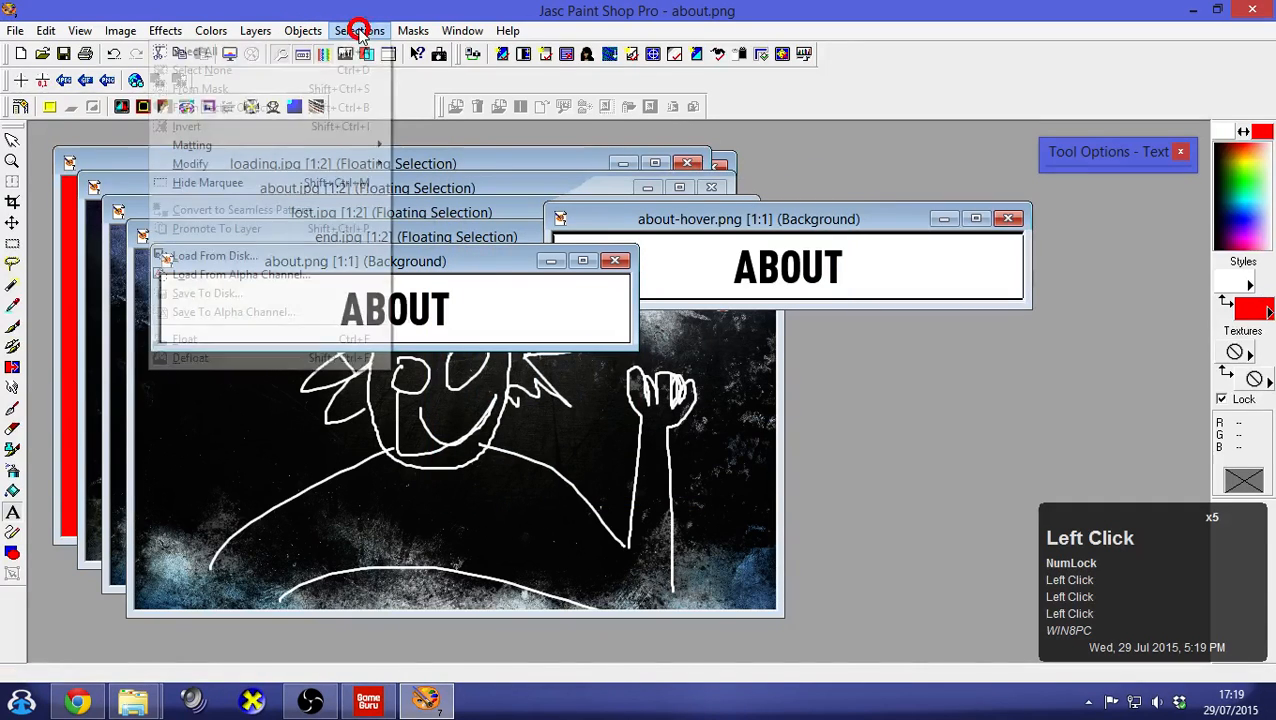
left_click(305, 268)
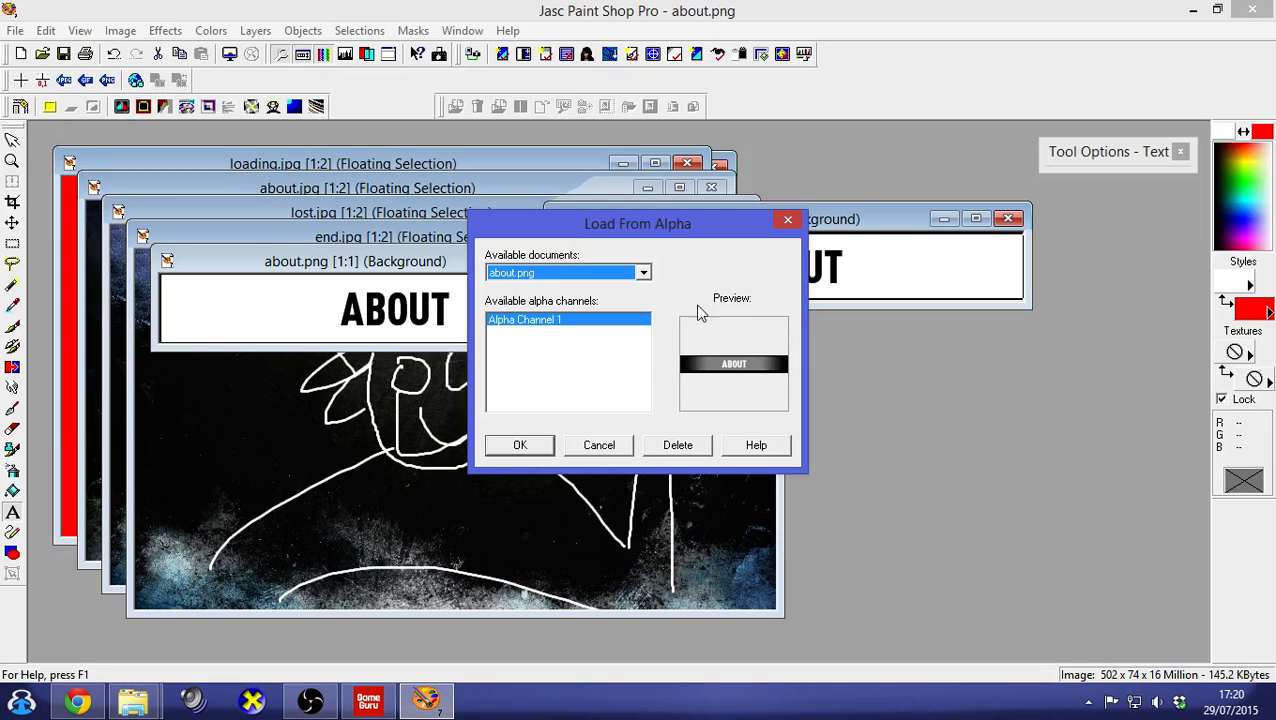
left_click(601, 445)
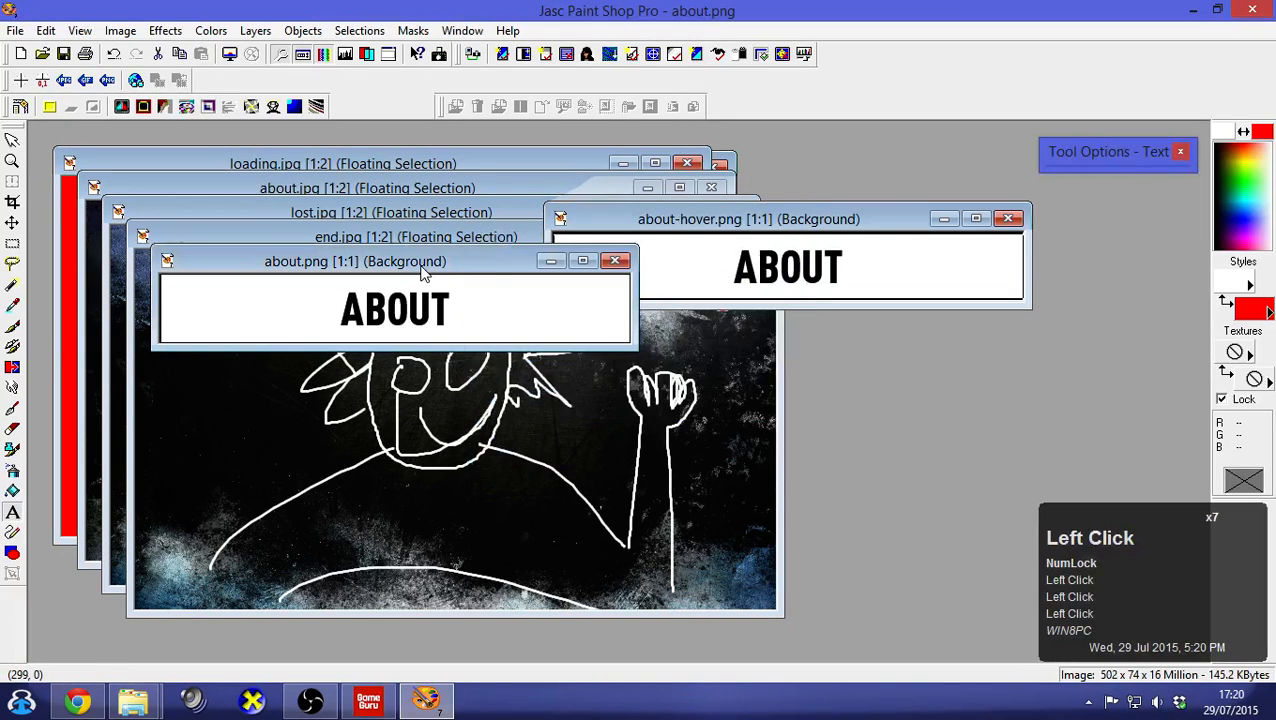
Fill the whole about-hover.png image with pure green (#00FF00), save it and place its window beside about.png
left_click_drag(832, 221, 643, 393)
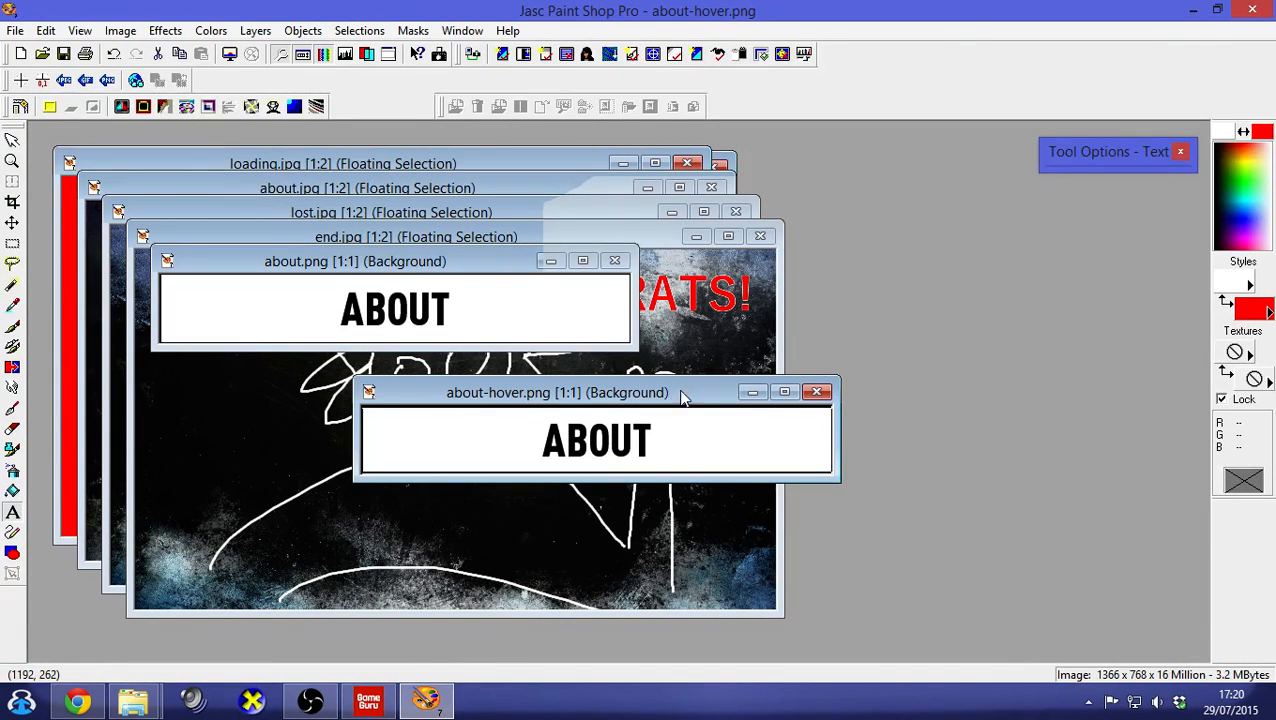
left_click(683, 398)
key("ctrl+a")
key("Delete")
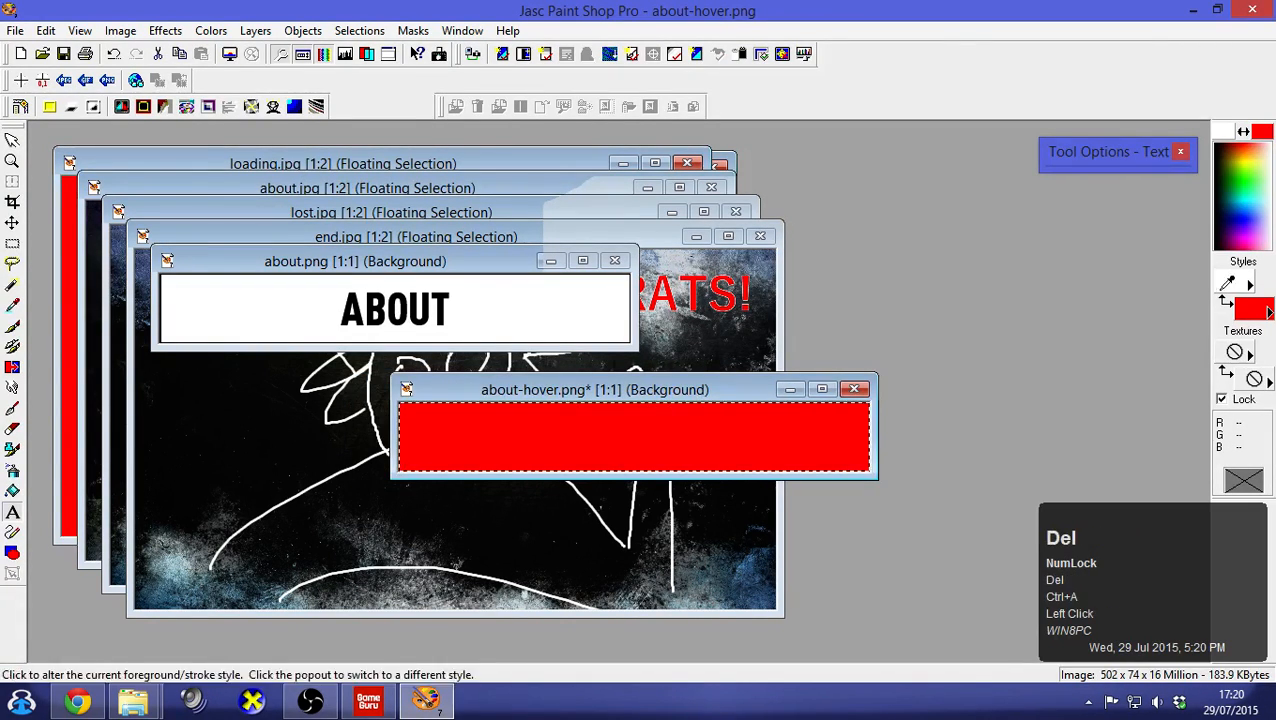
left_click(1243, 310)
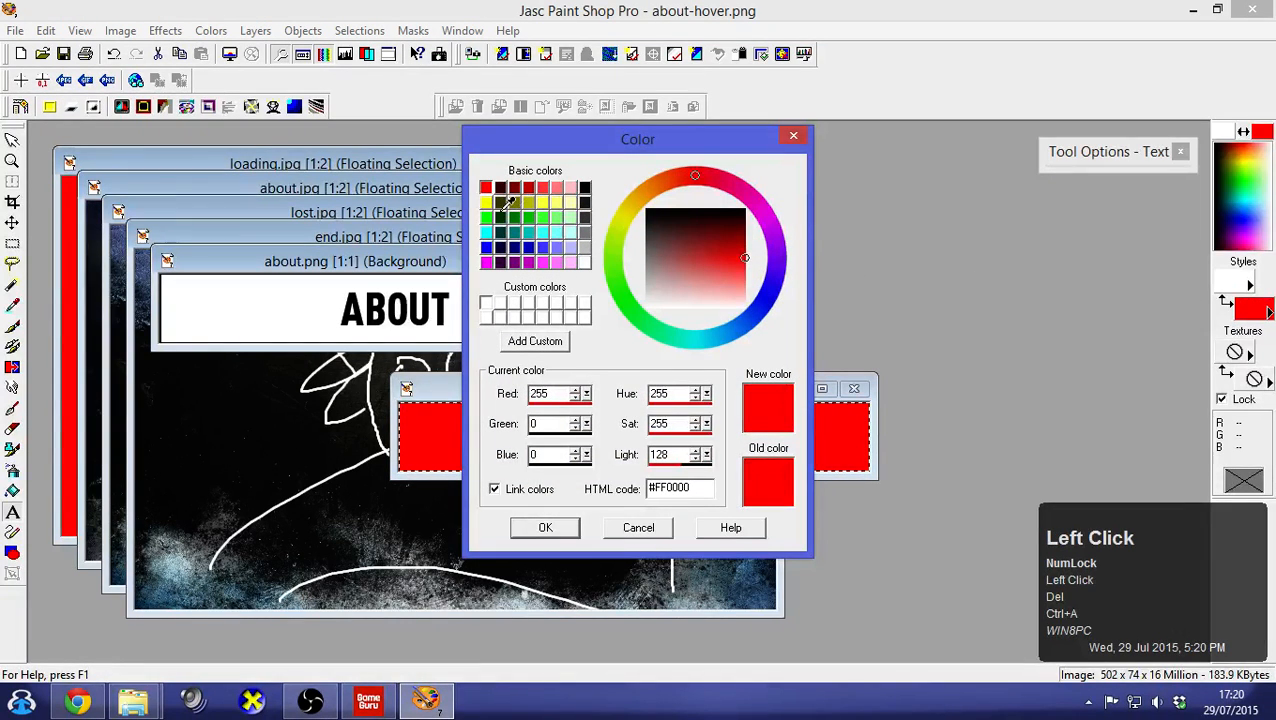
left_click(486, 202)
left_click(486, 217)
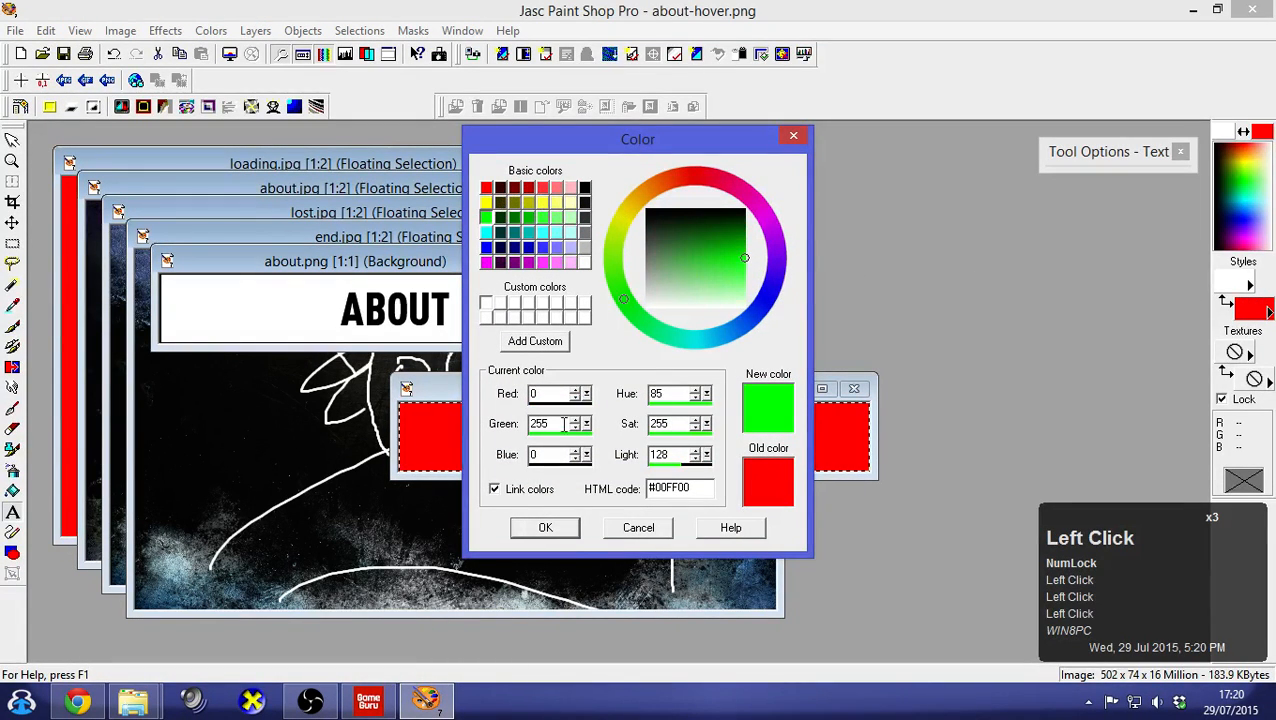
left_click(545, 527)
key("Delete")
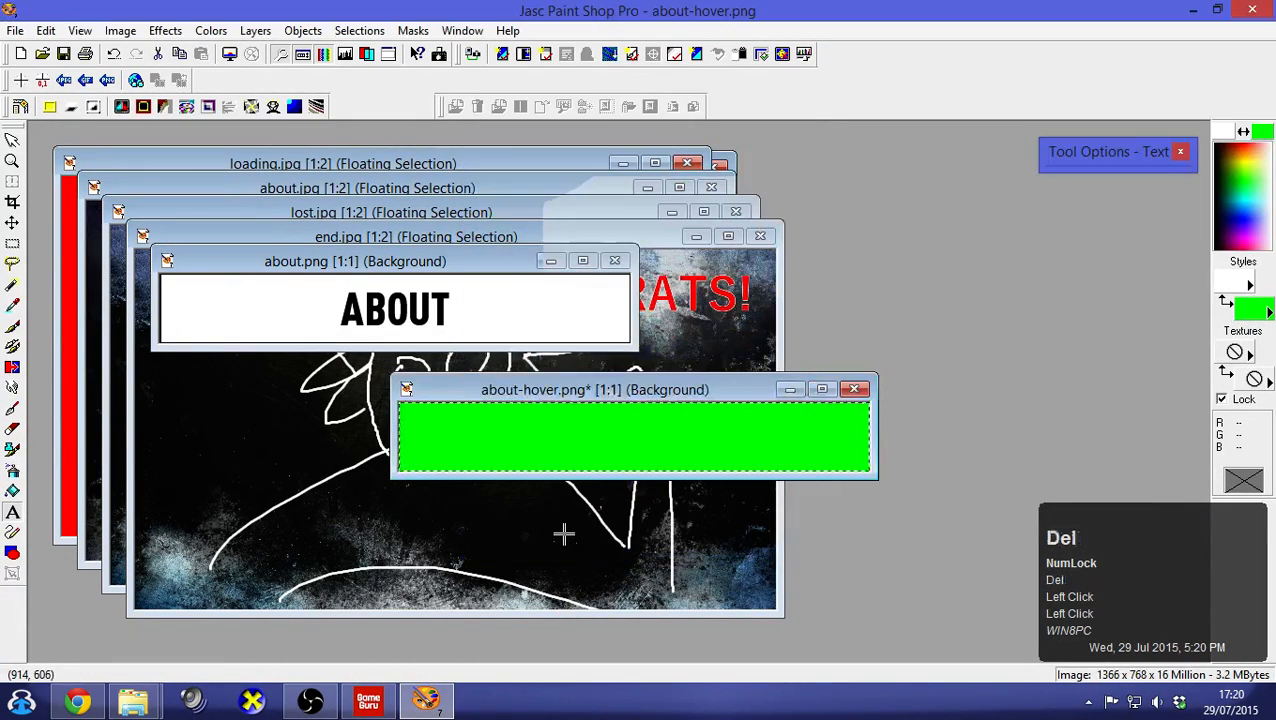
left_click(63, 53)
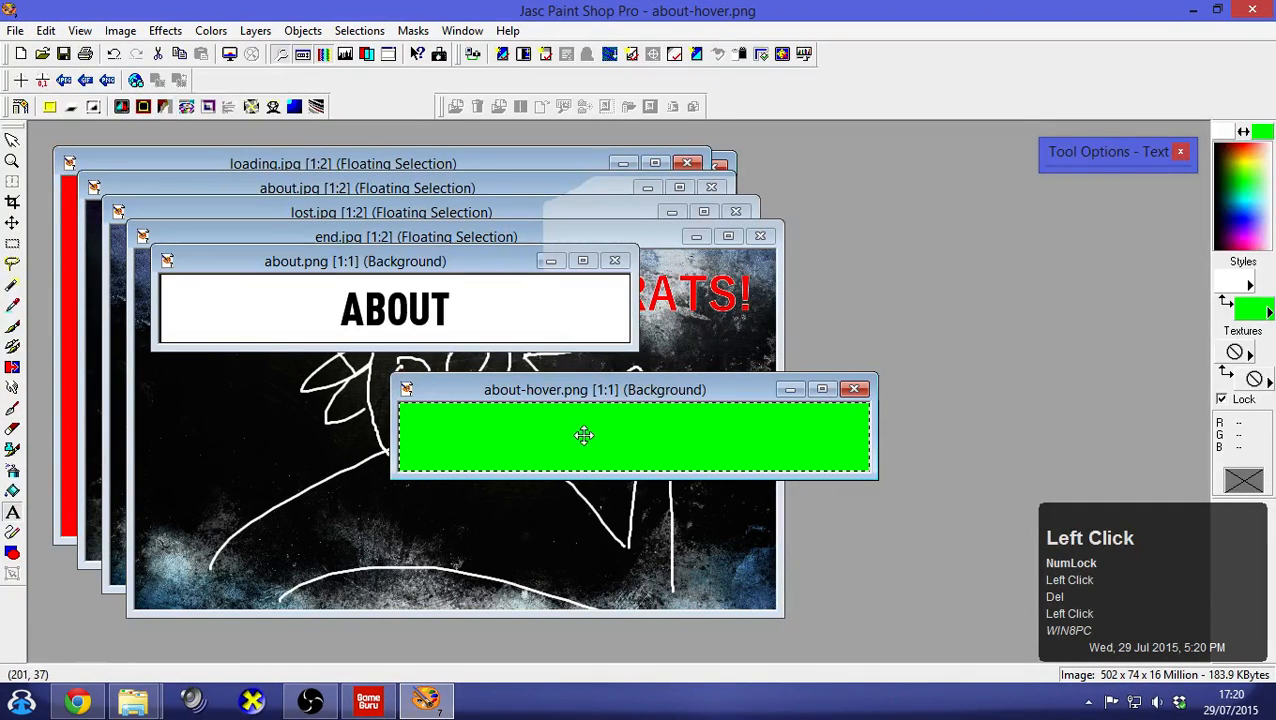
left_click_drag(692, 391, 988, 268)
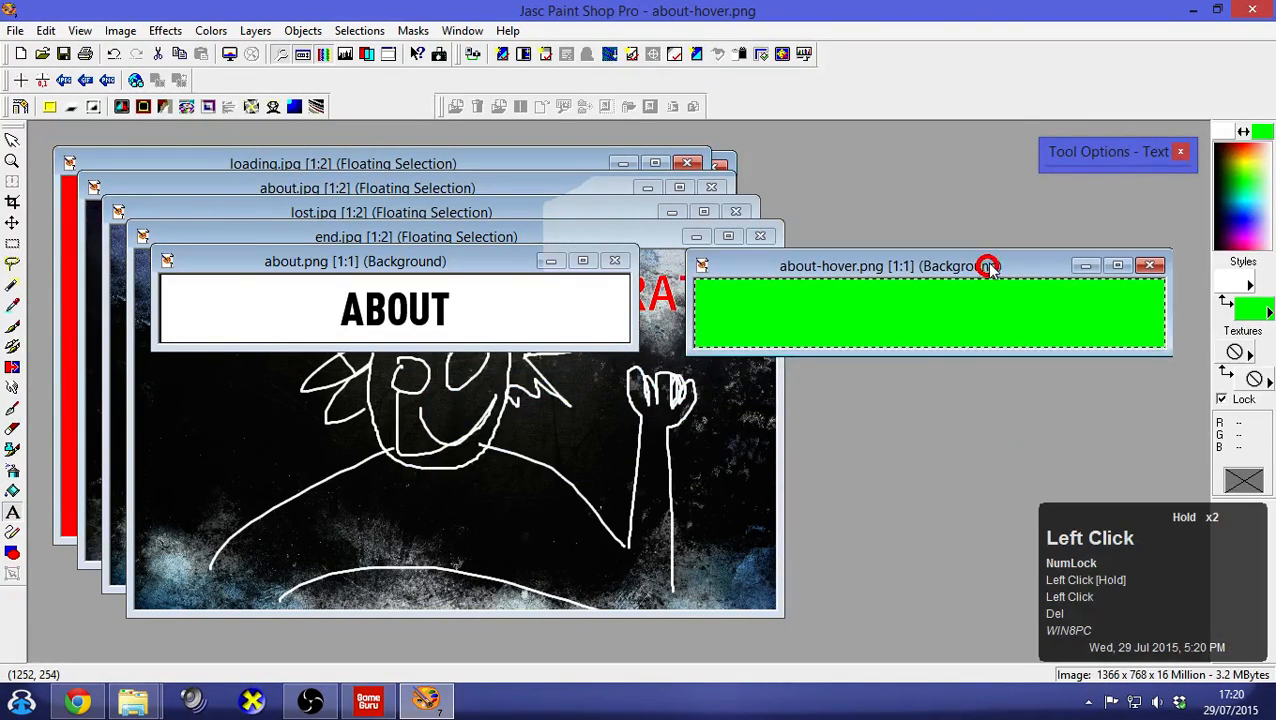
In File Explorer, review the screen images in myfirstmenus\1366x768 and the menu name in titlesbank's style.txt
mouse_move(133, 700)
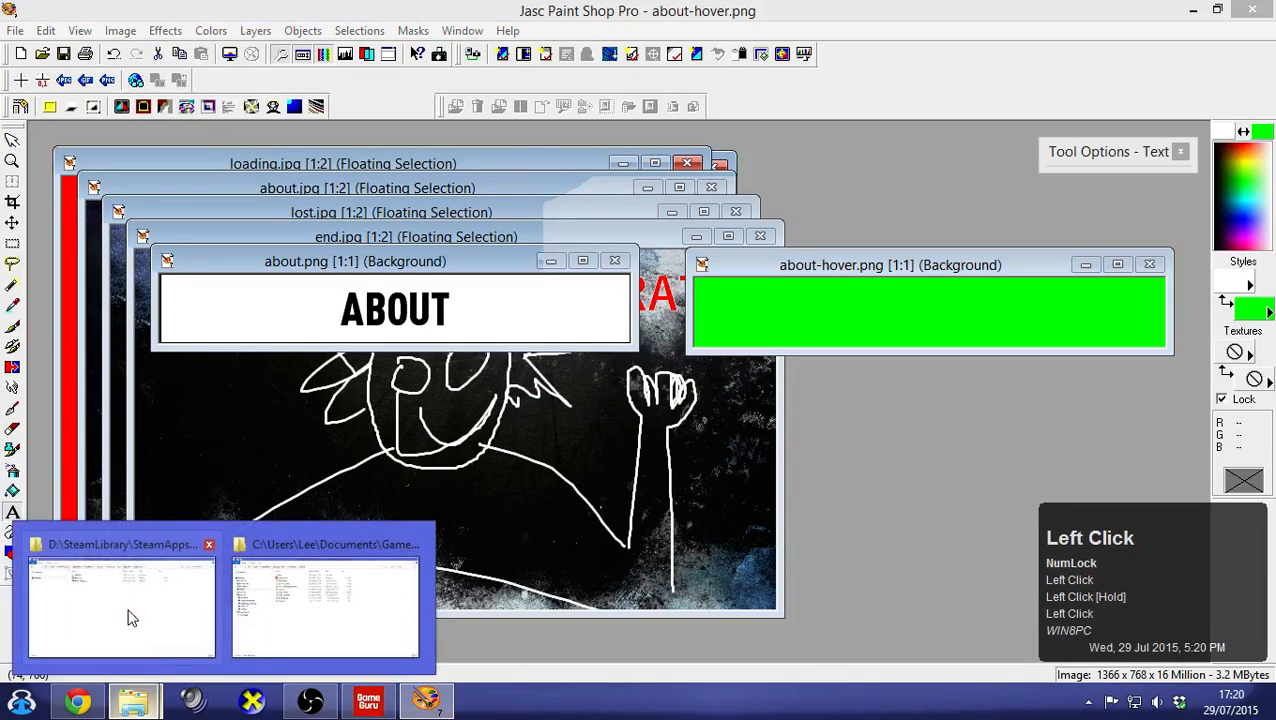
left_click(130, 617)
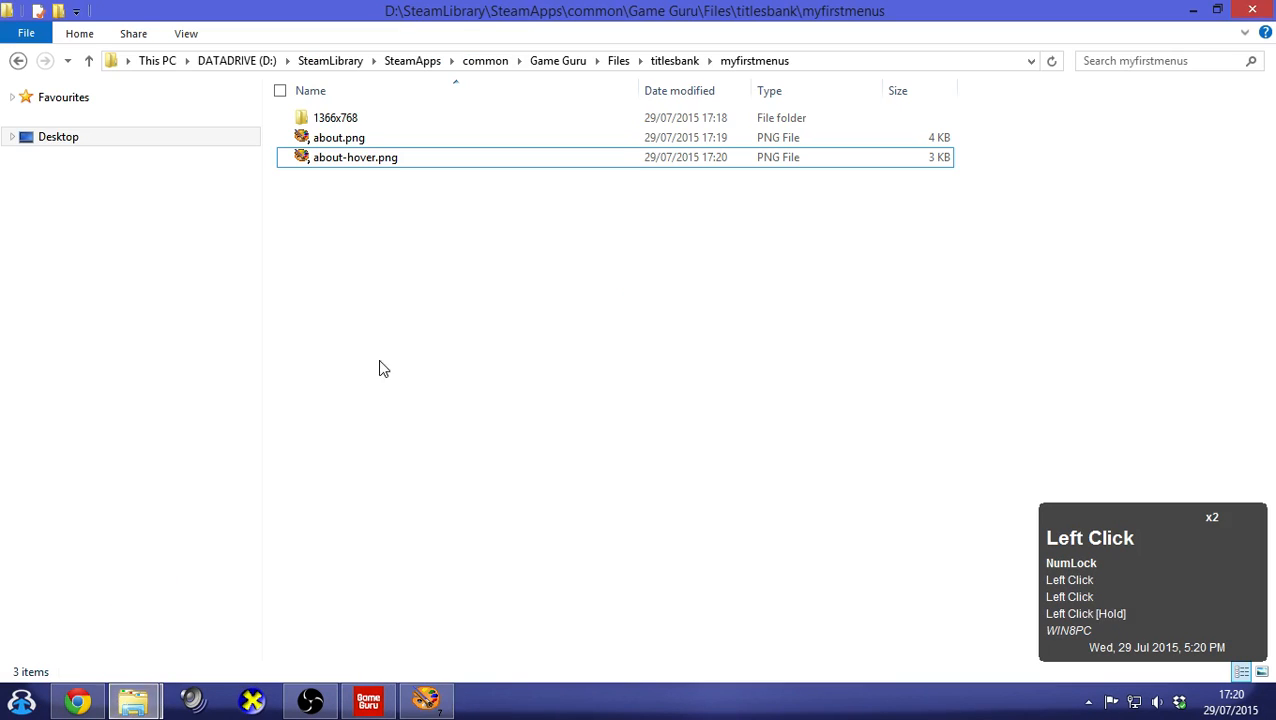
double_click(378, 117)
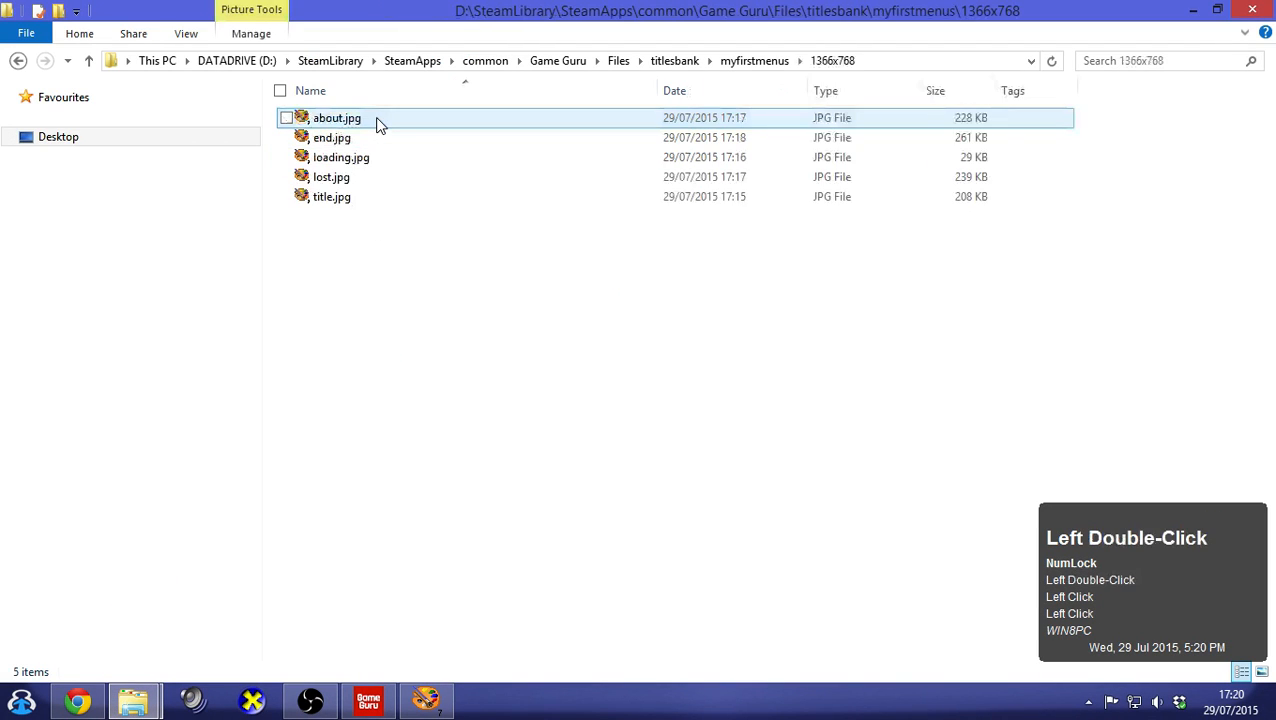
left_click(381, 237)
key("BackSpace")
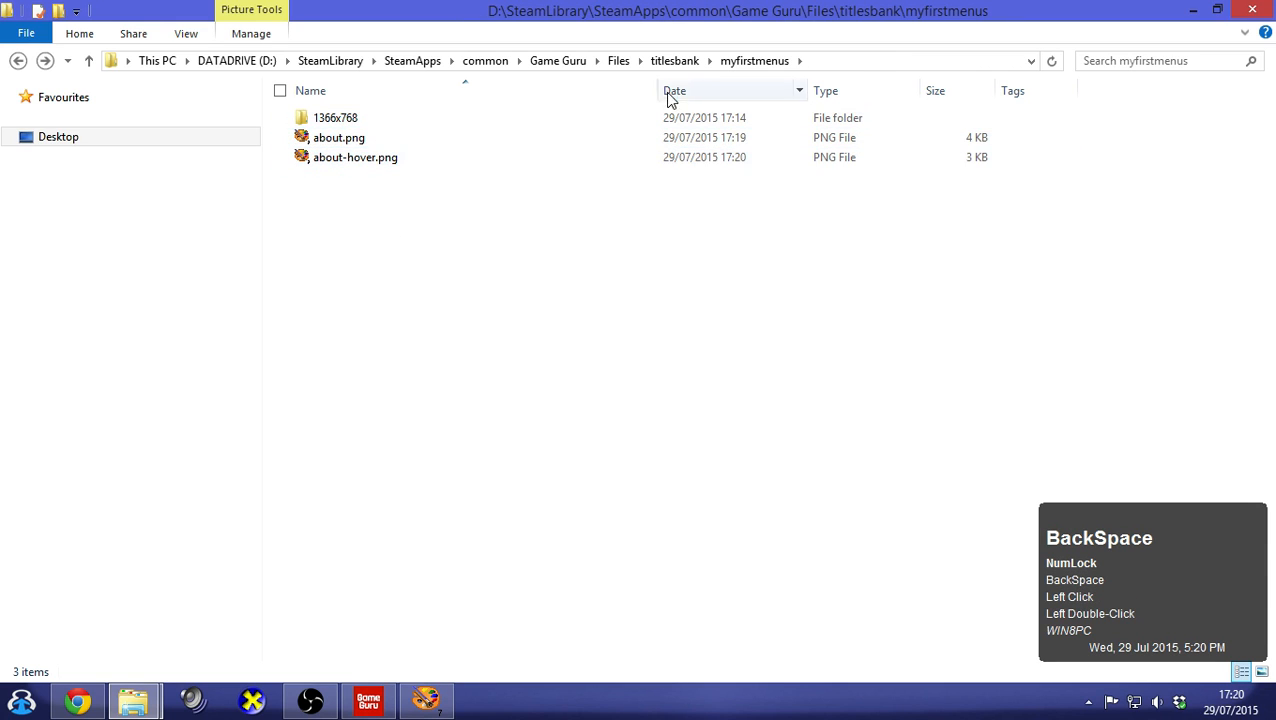
double_click(676, 61)
double_click(368, 177)
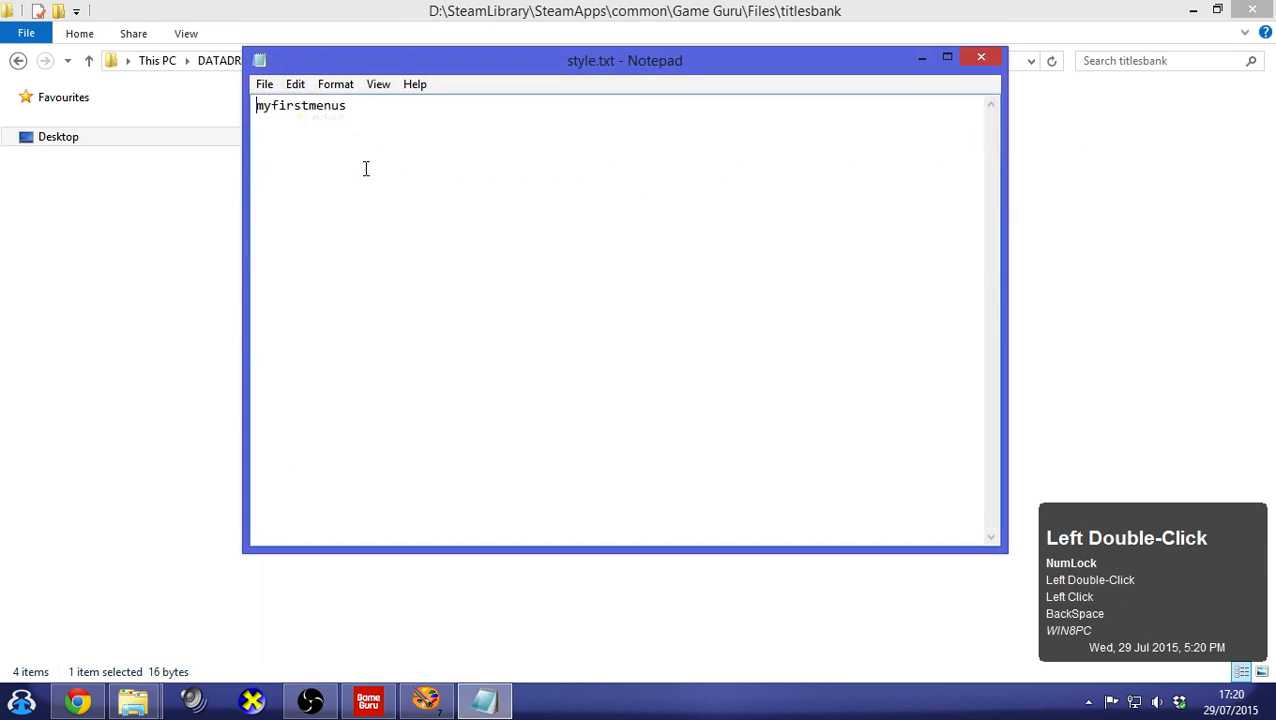
left_click(978, 58)
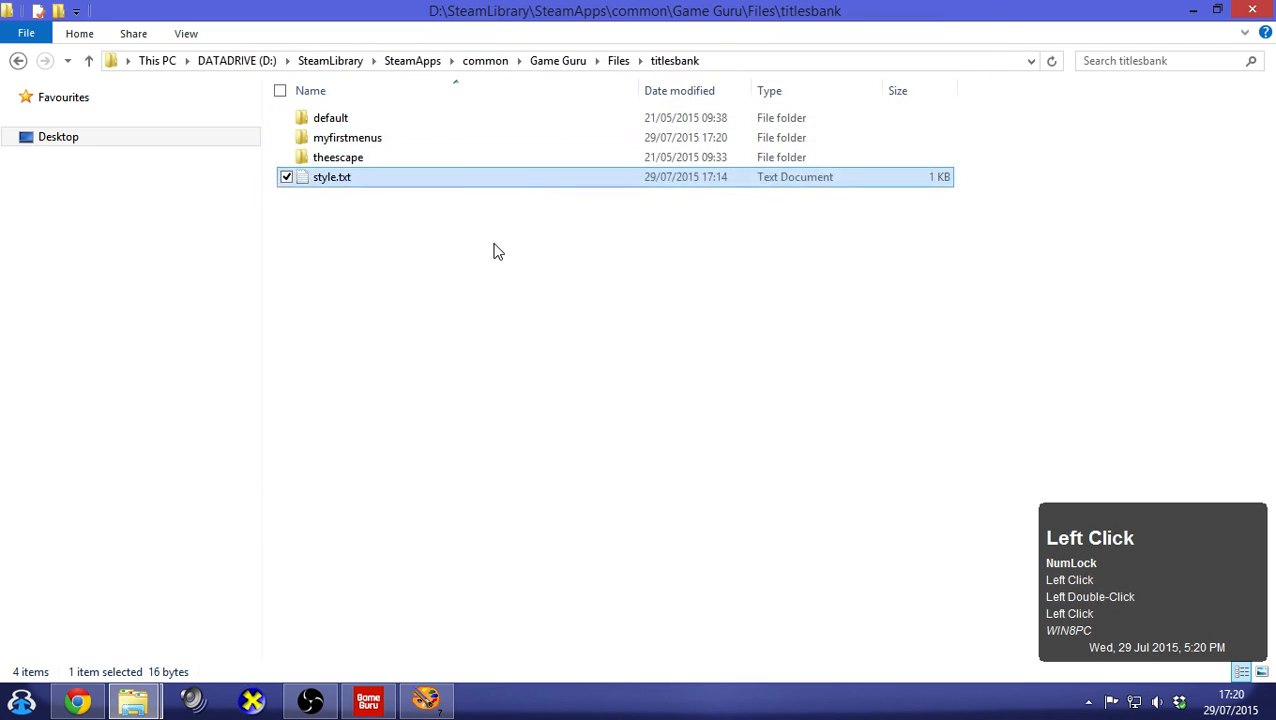
left_click(484, 281)
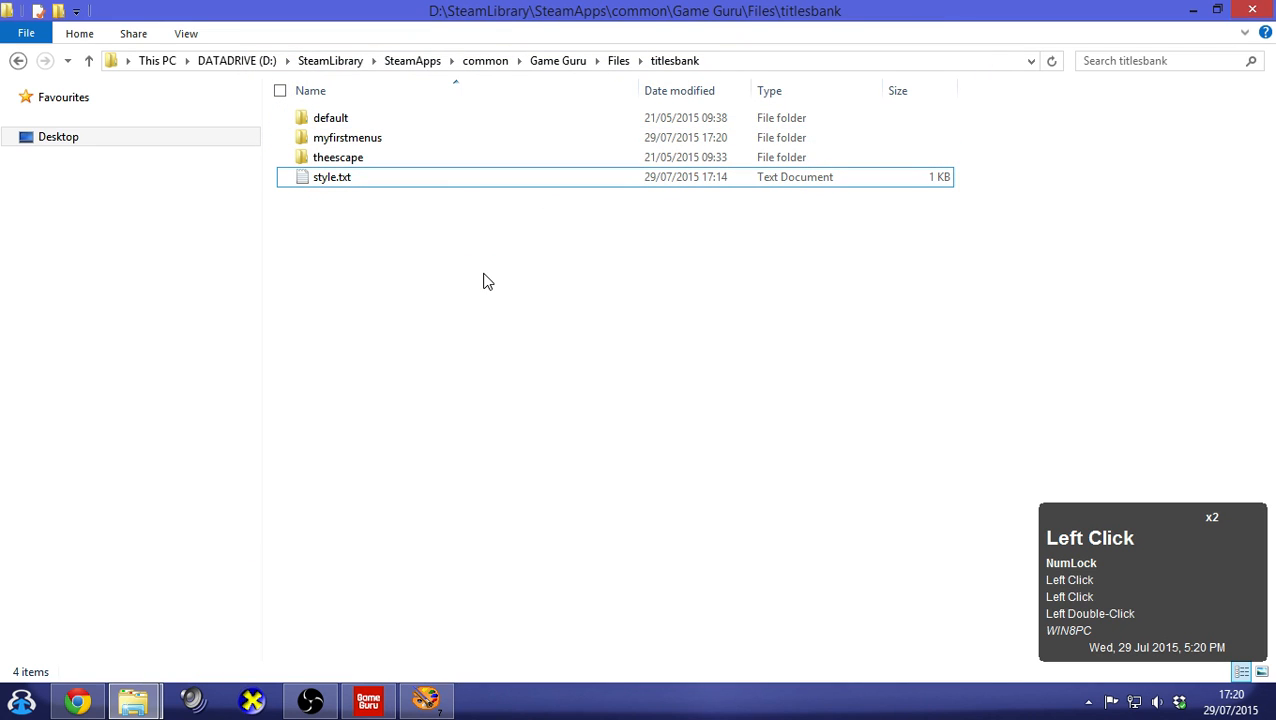
left_click(483, 232)
Delete the previously built _mylevel folder from My Games in Game Guru Files
left_click(369, 702)
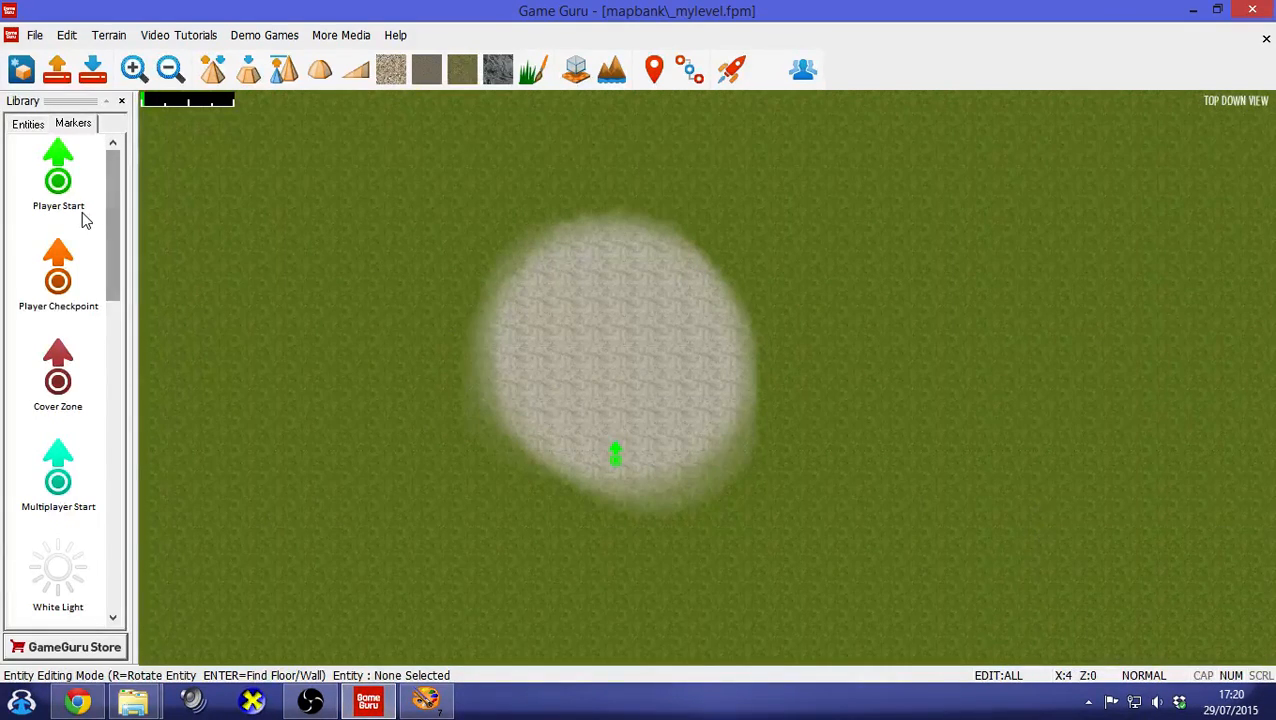
left_click(147, 703)
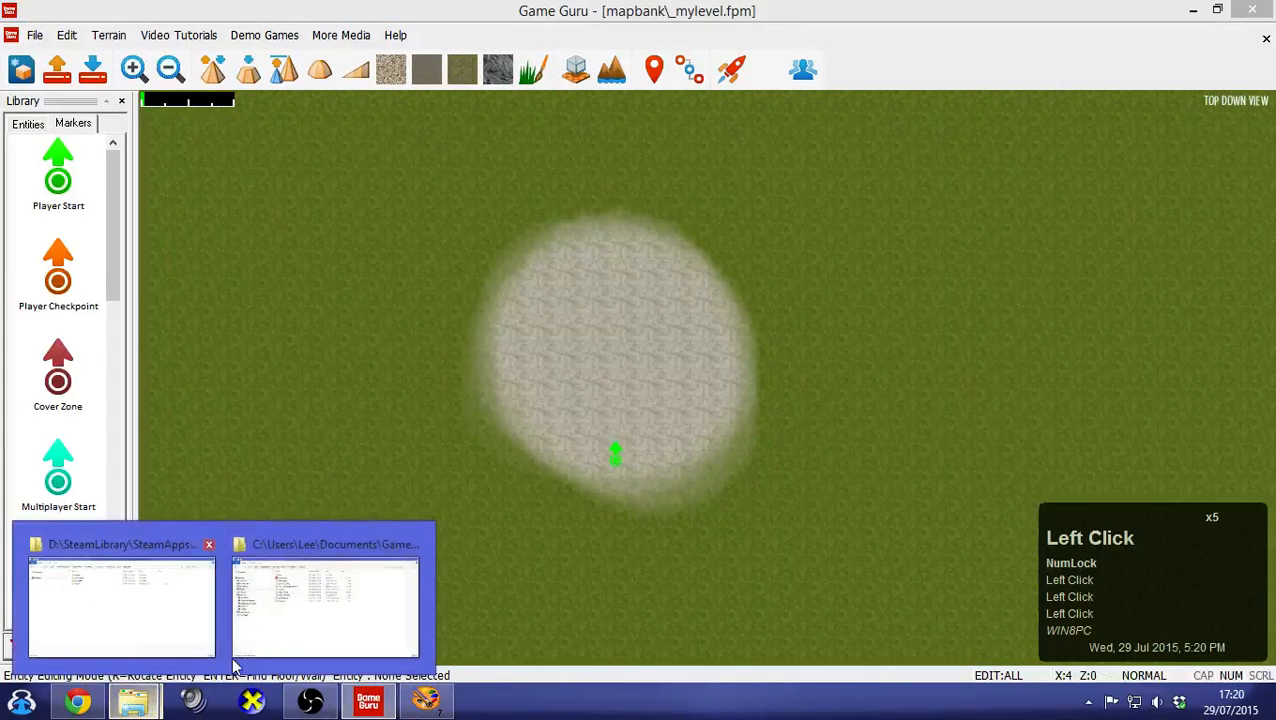
left_click(120, 598)
left_click(405, 61)
left_click(353, 105)
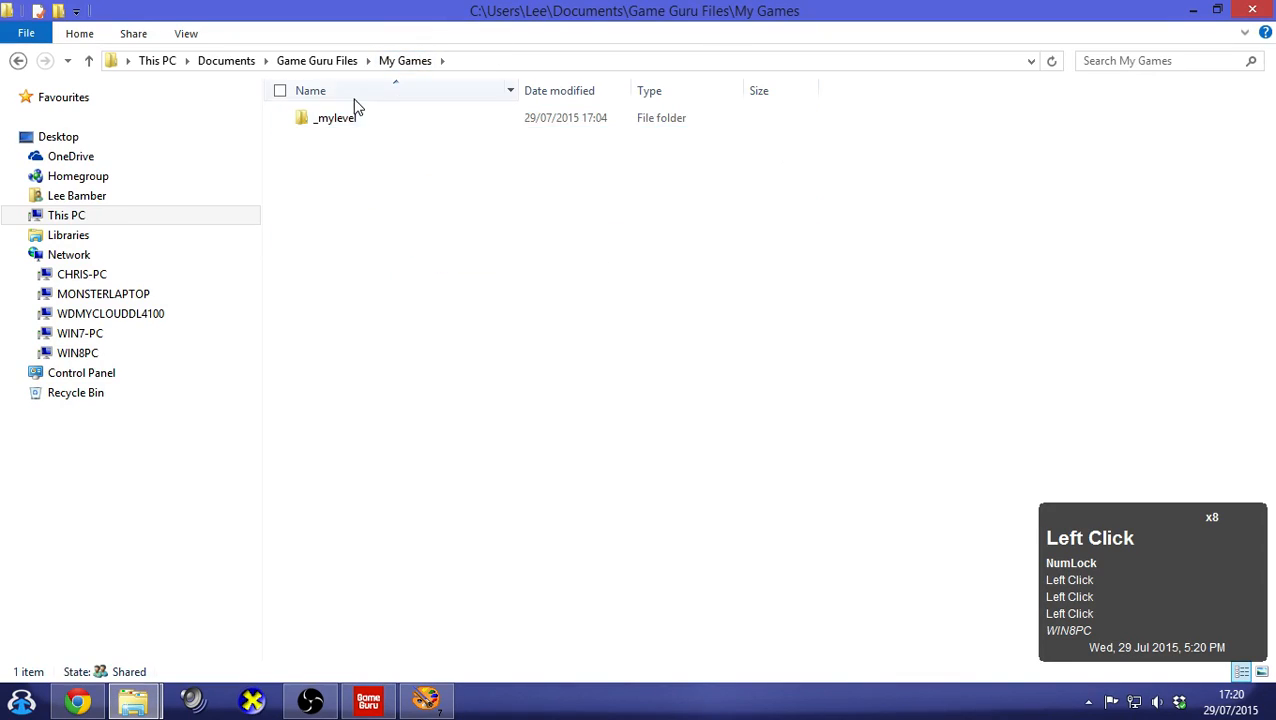
left_click(347, 122)
key("Delete")
left_click(427, 256)
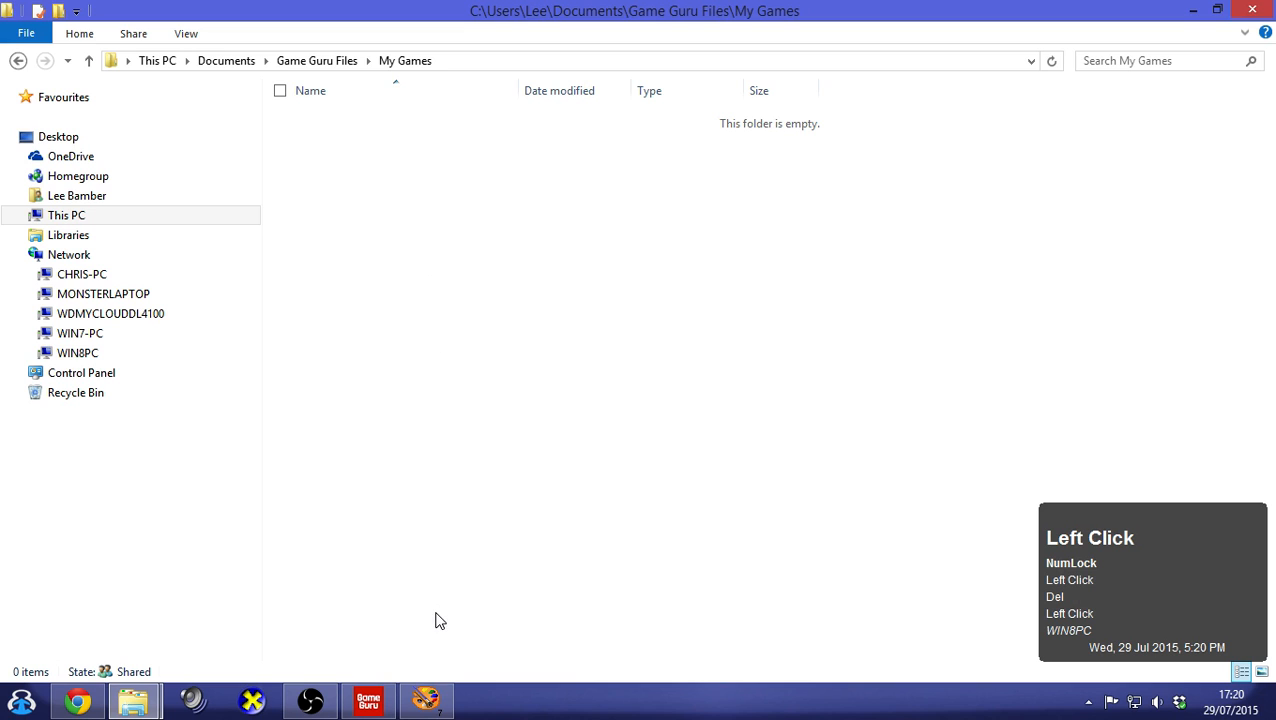
Switch to Game Guru and add the Candle Stand from the Scenery library as a level entity
left_click(372, 701)
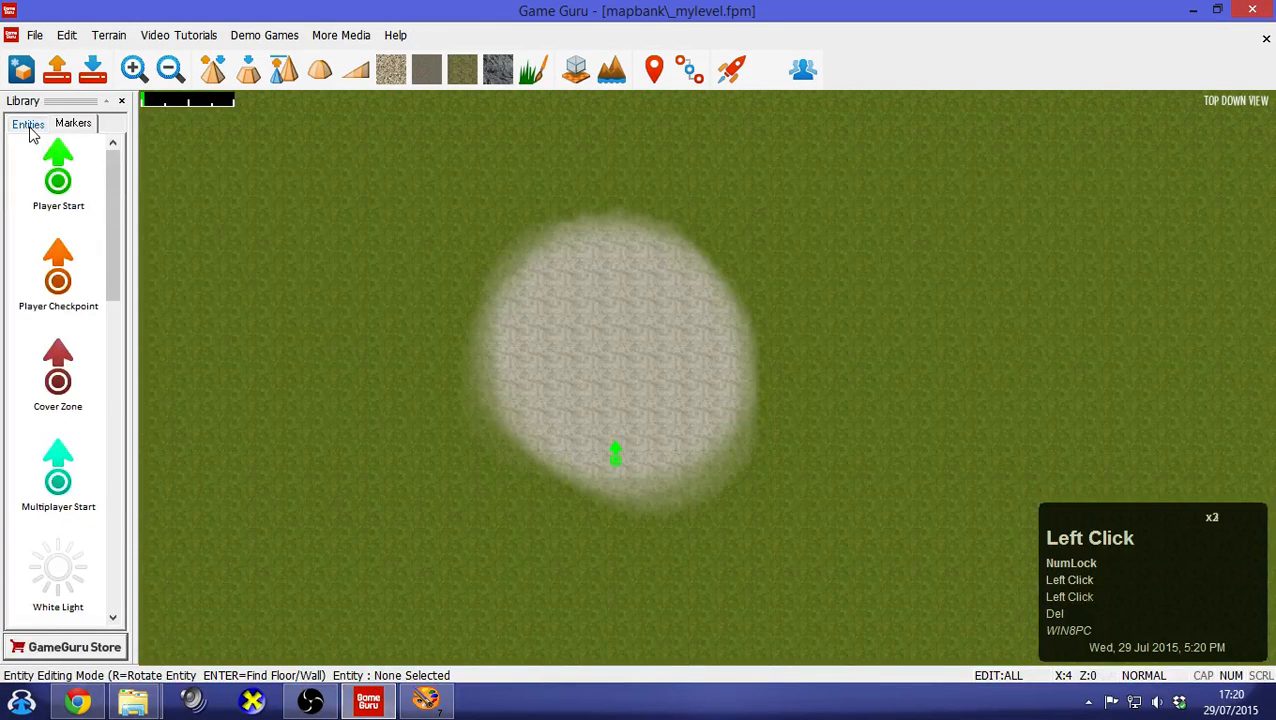
left_click(30, 126)
left_click(64, 176)
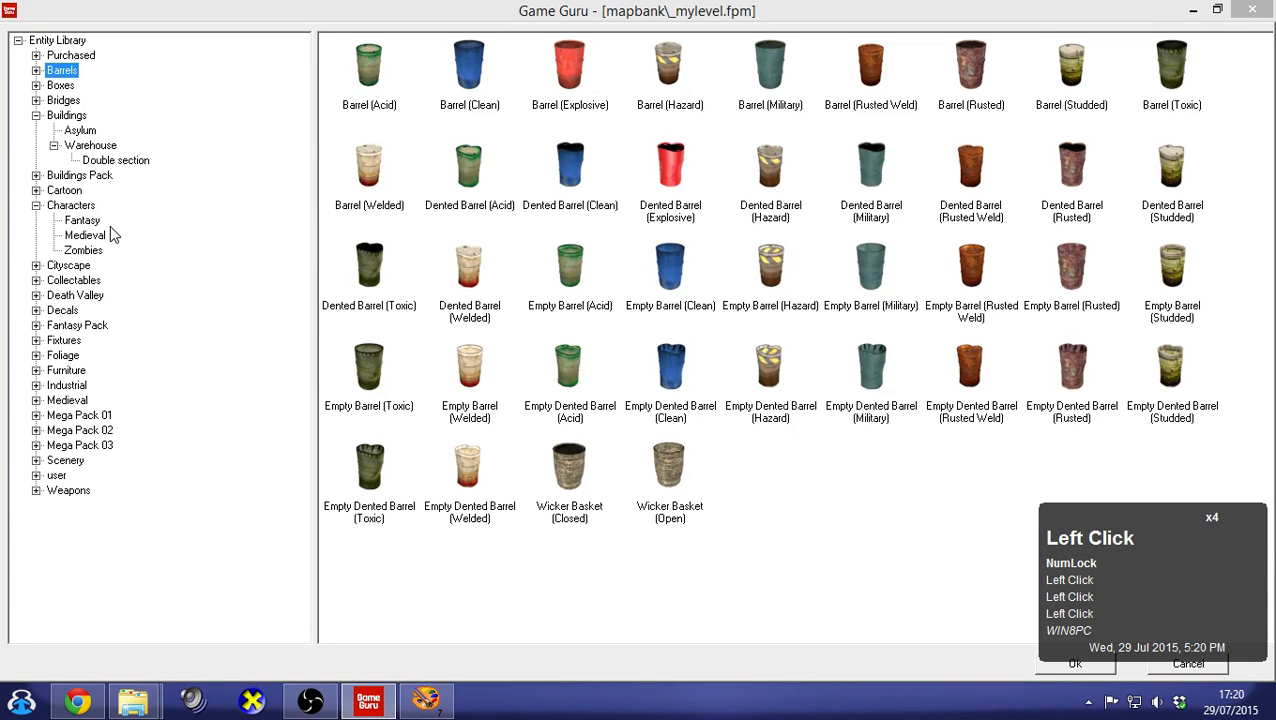
double_click(60, 461)
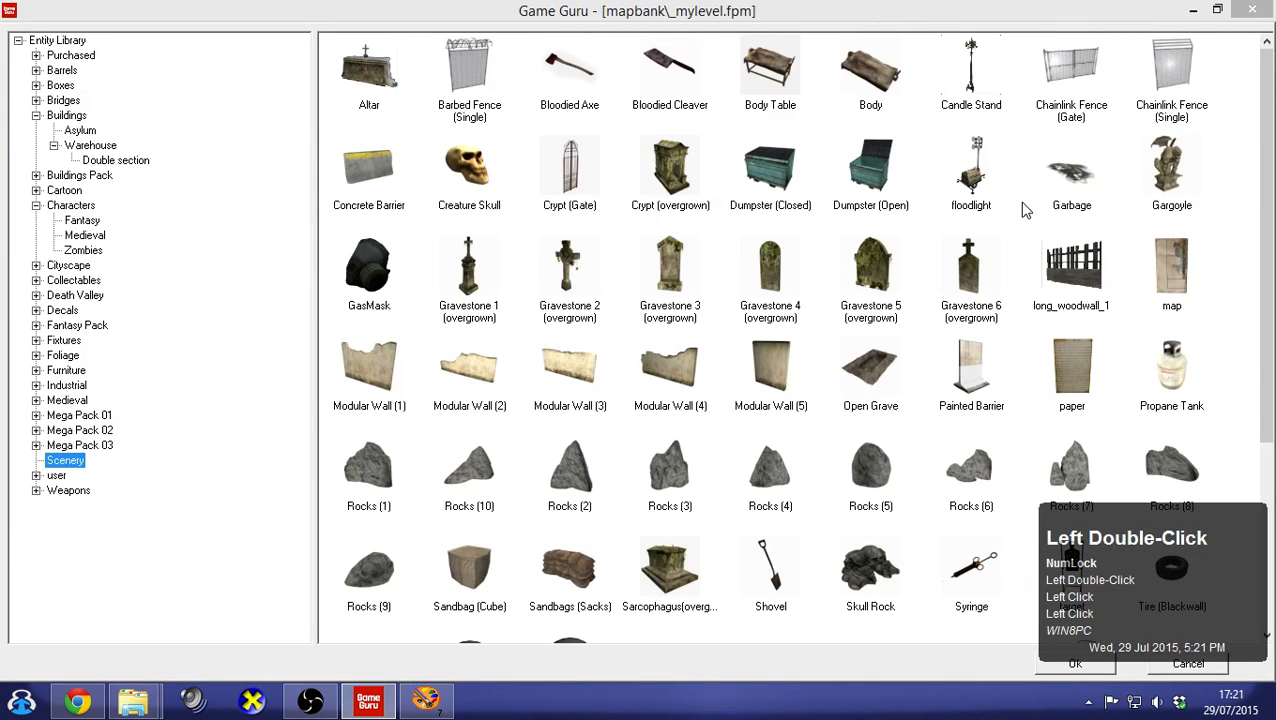
double_click(975, 85)
Place the candle stand on the east edge of the pale ground patch and scale it up several times larger
scroll(627, 390, "up", 6)
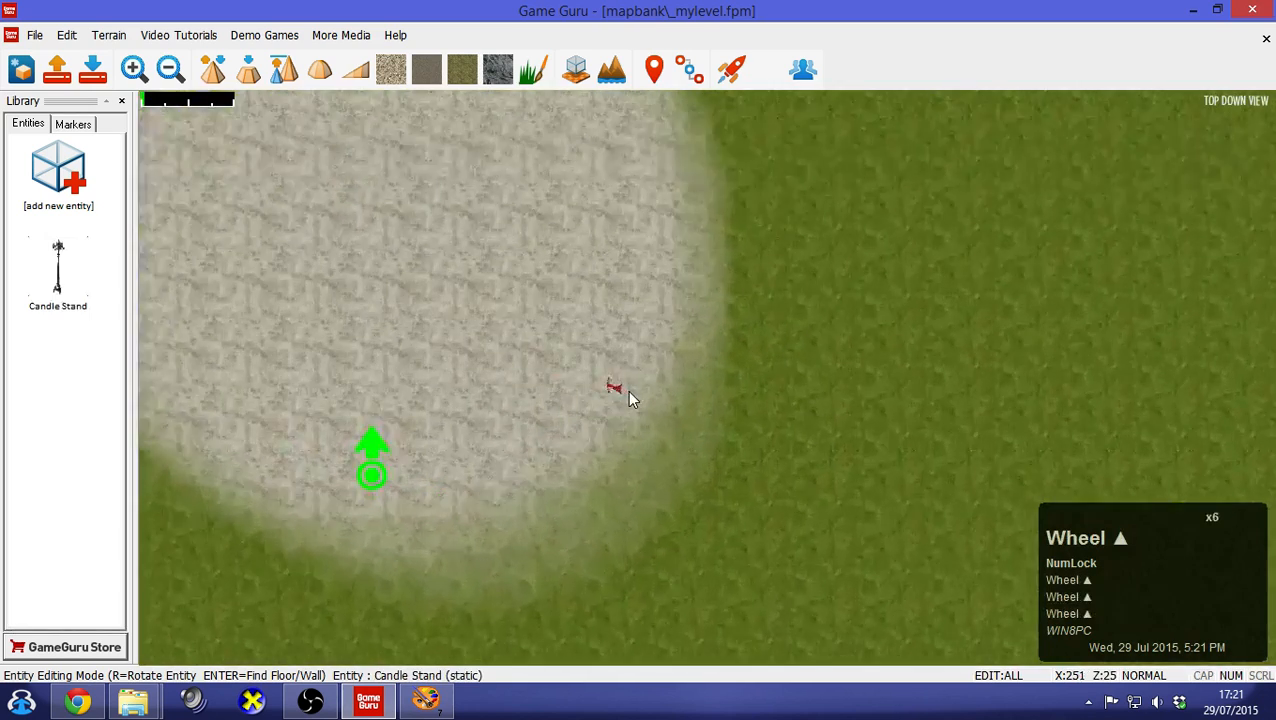
scroll(627, 396, "up", 2)
left_click(607, 187)
left_click(607, 183)
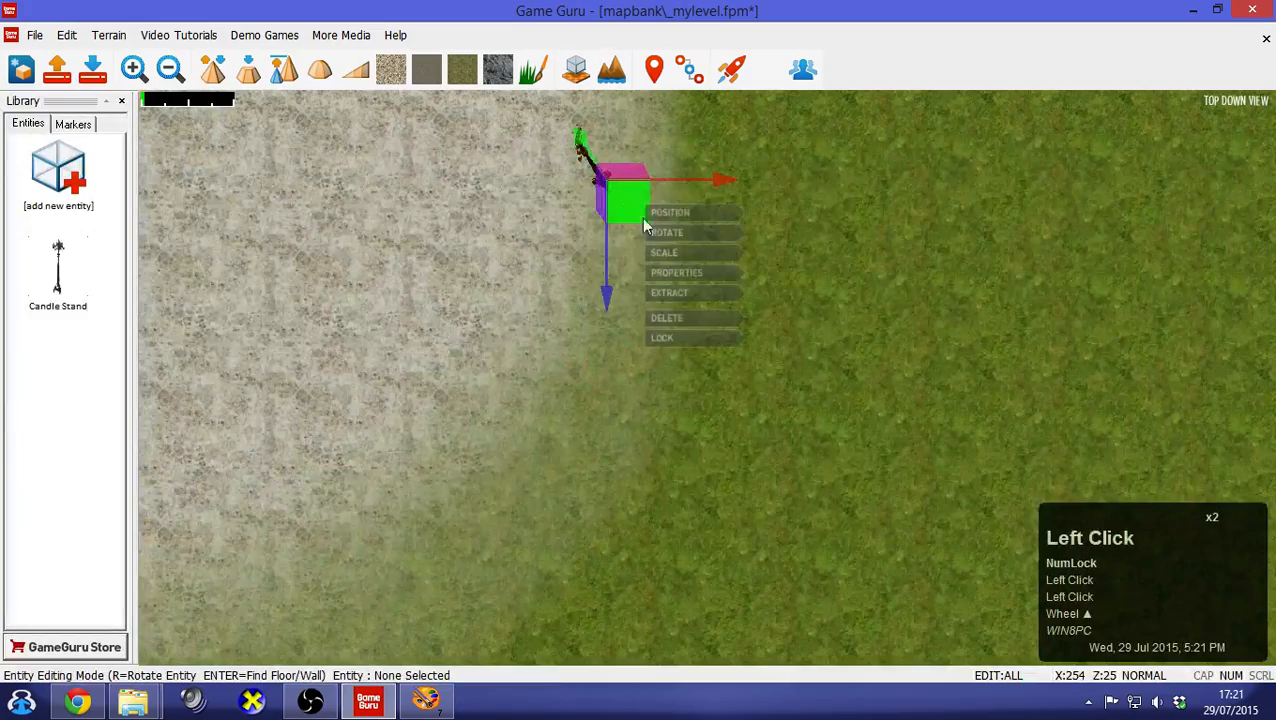
left_click(685, 252)
left_click_drag(622, 199, 1027, 575)
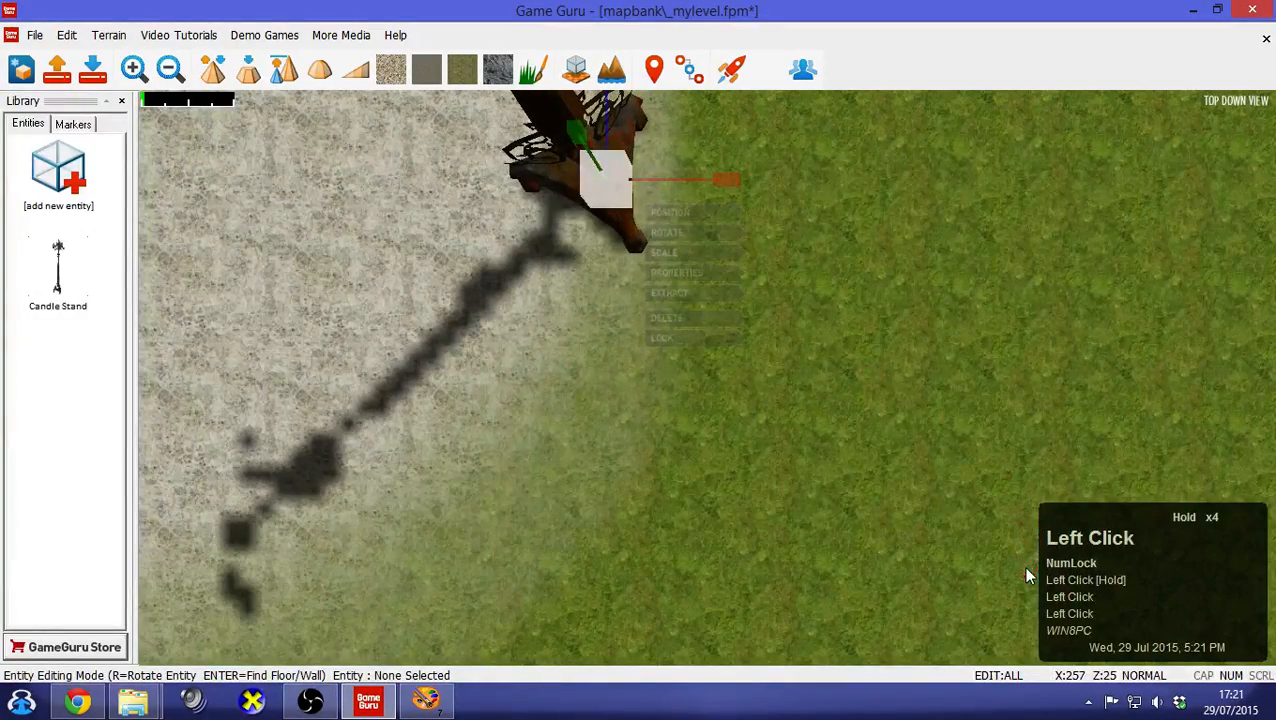
Place a second enlarged candle stand at the patch's north end and move the first one alongside it, leaving a gap between them
left_click(676, 293)
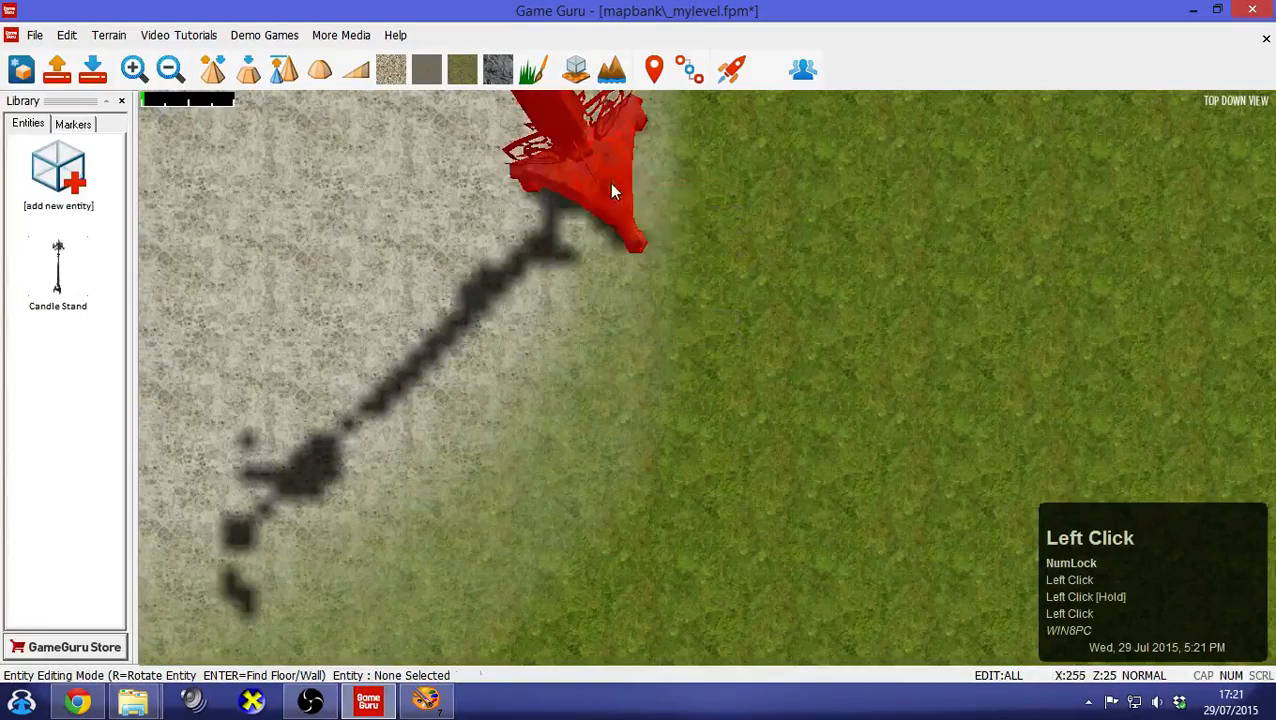
scroll(528, 312, "down", 5)
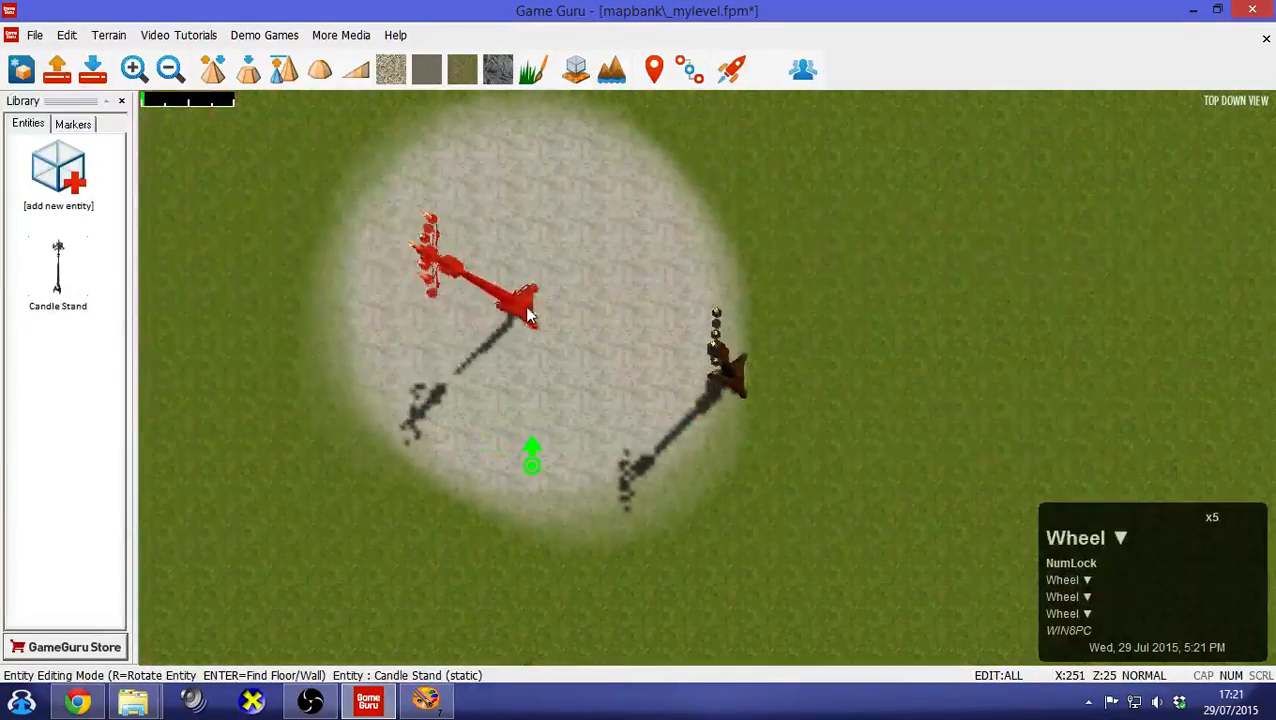
left_click(495, 165)
left_click(741, 404)
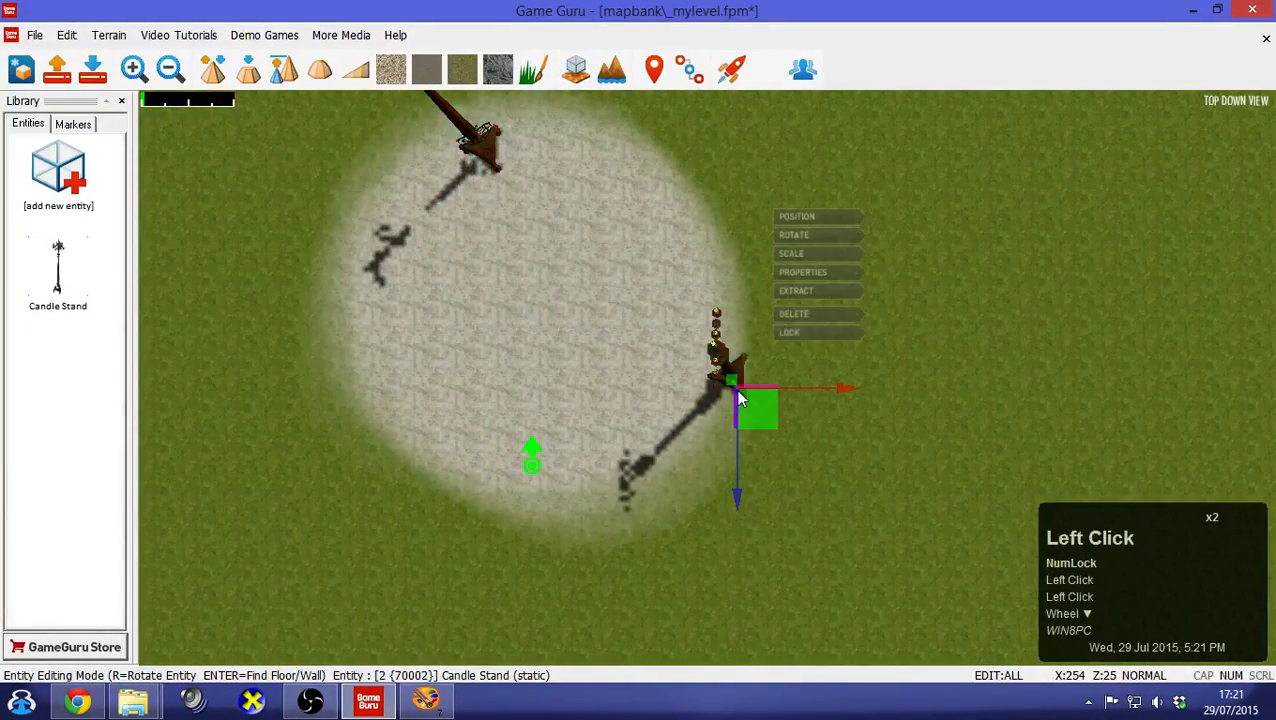
left_click_drag(741, 400, 598, 185)
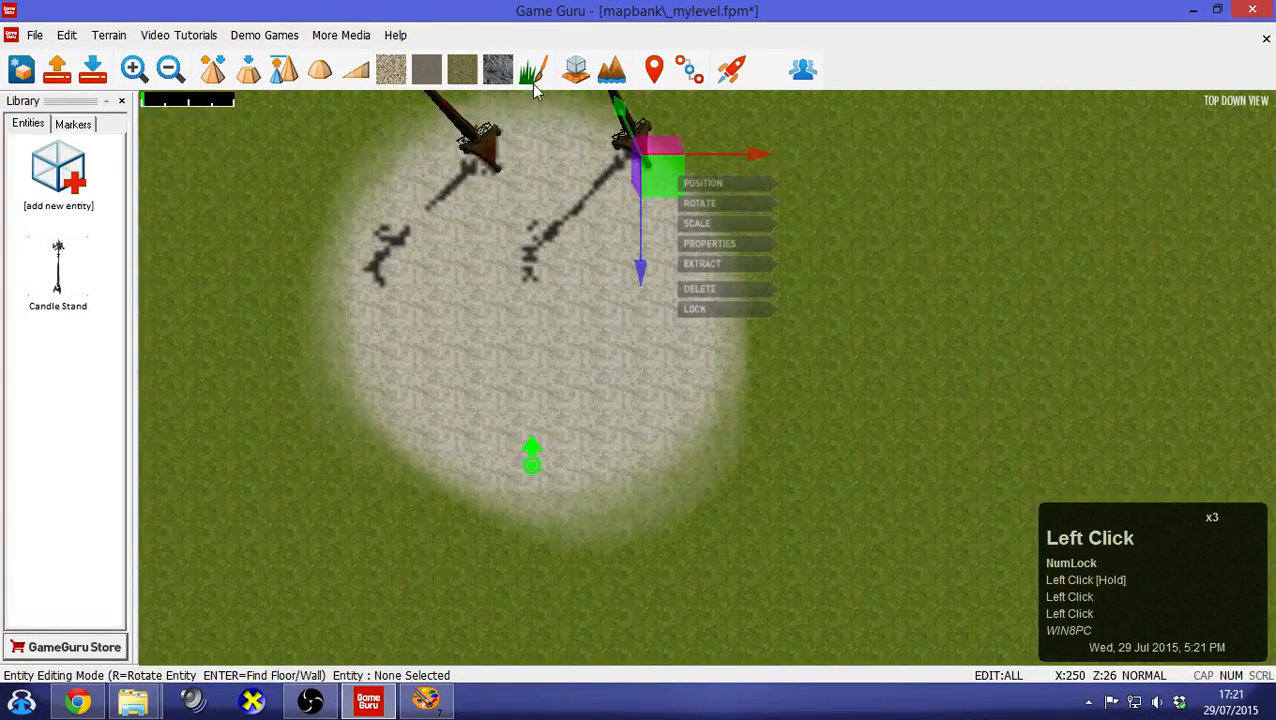
Paint a strip of moss terrain between the two candle stands with a much smaller brush
left_click(462, 68)
key("minus")
key("minus")
key("minus")
key("minus")
key("minus")
key("minus")
key("minus")
key("minus")
key("minus")
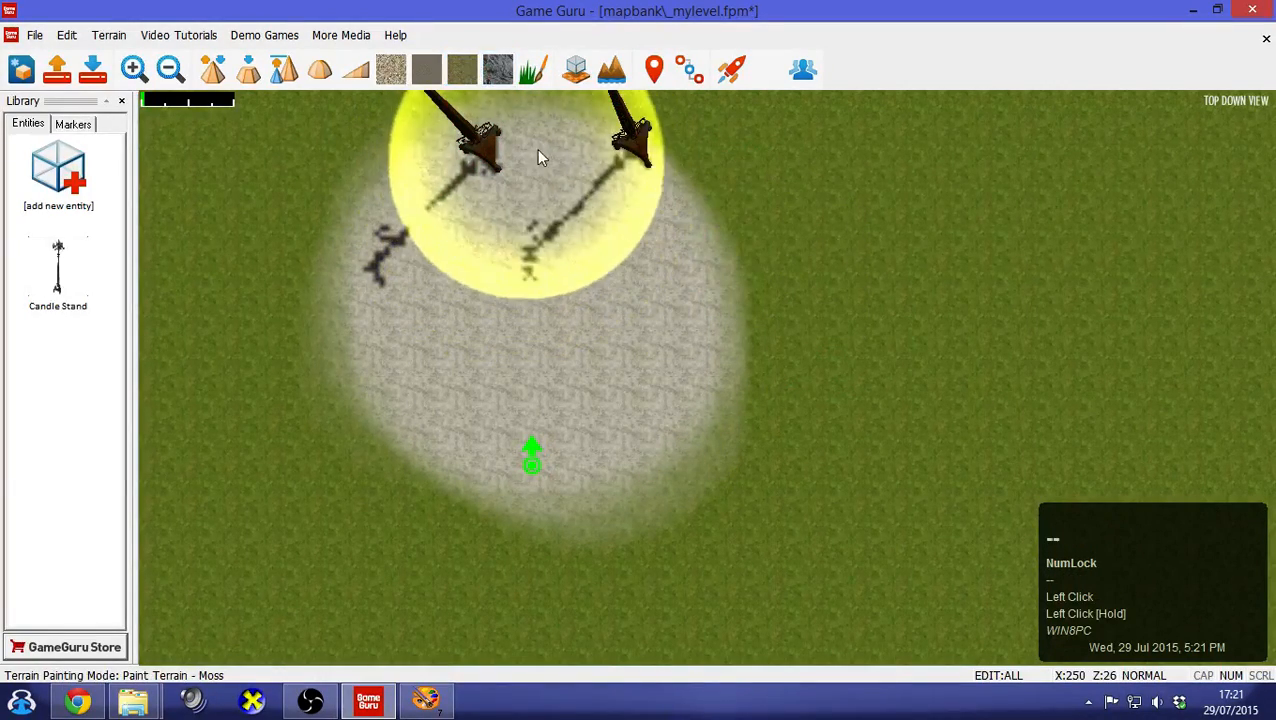
mouse_move(516, 148)
left_mouse_down()
mouse_move(625, 150)
mouse_move(487, 152)
mouse_move(608, 156)
mouse_move(500, 152)
left_mouse_up()
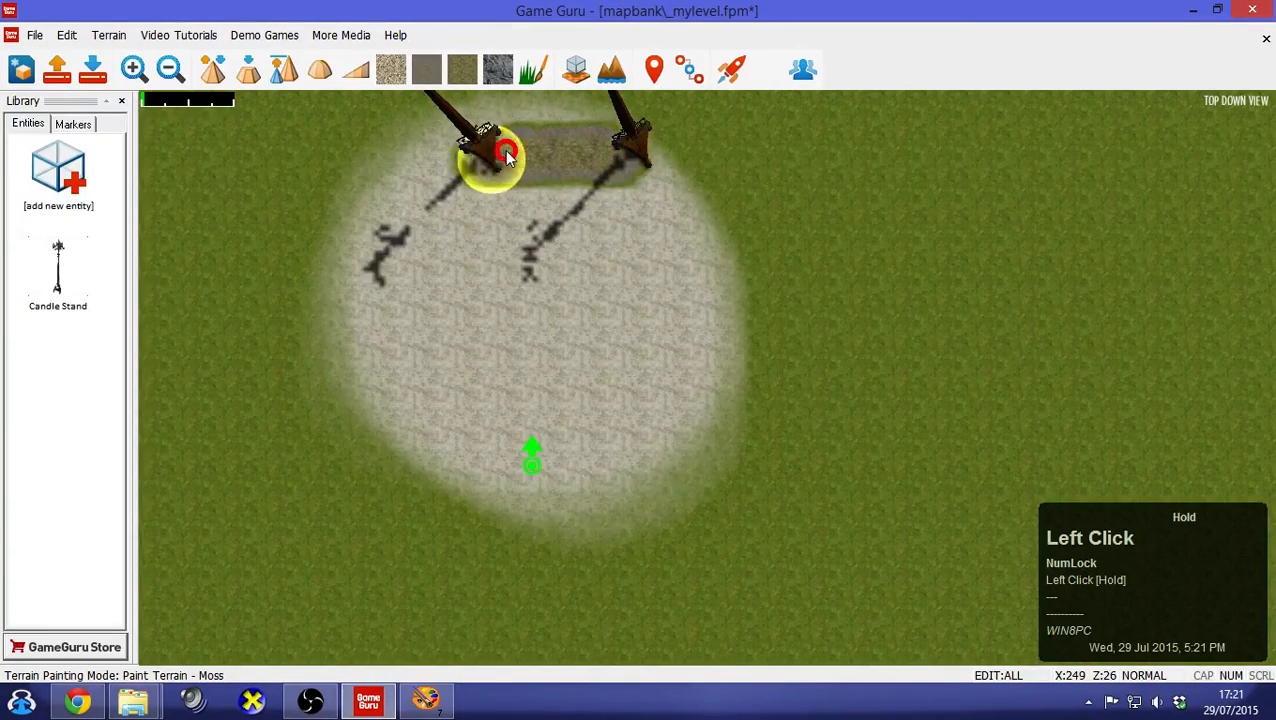
key("Up")
key("Left")
key("Down")
scroll(541, 355, "down", 2)
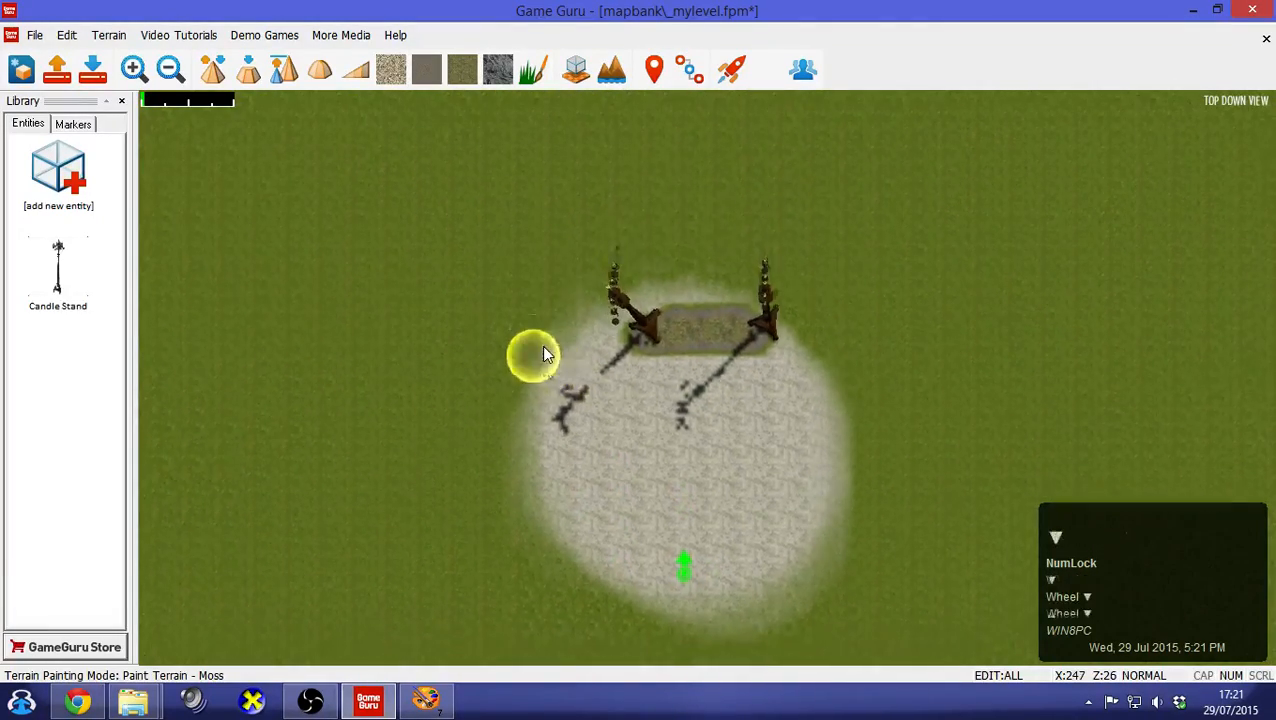
key("Right")
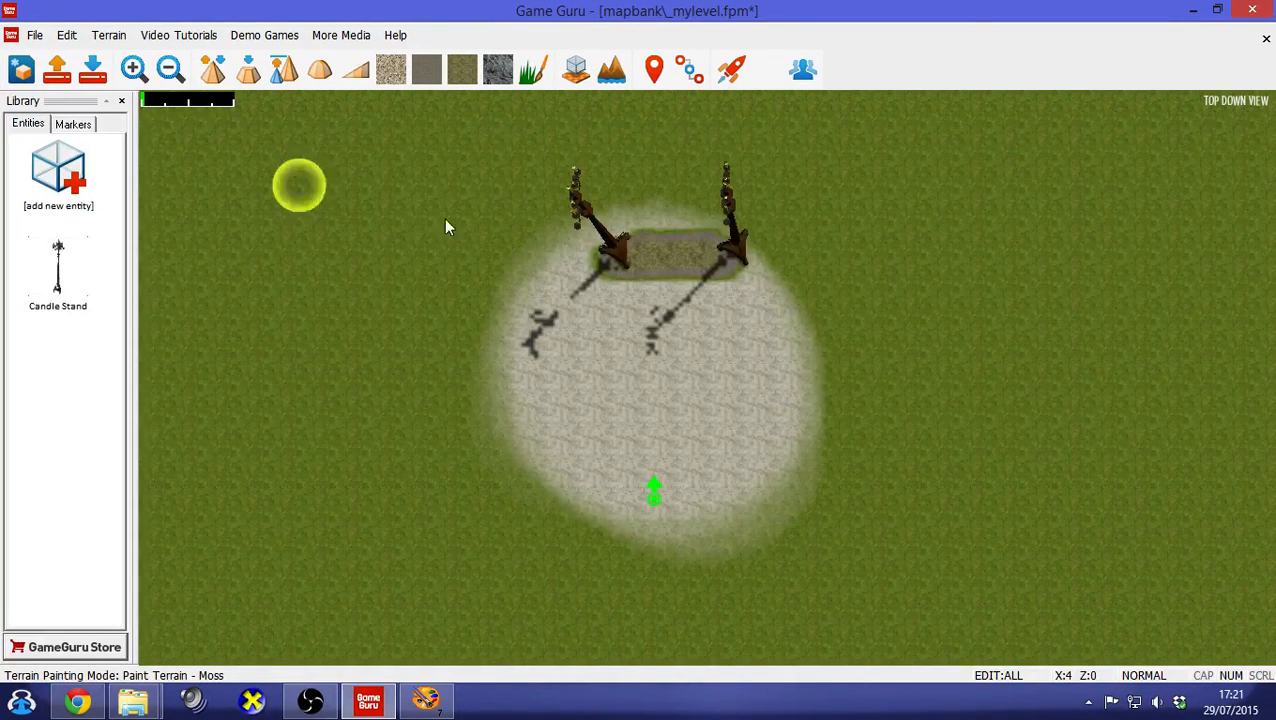
Save the level and try to export it as a standalone game
left_click(100, 72)
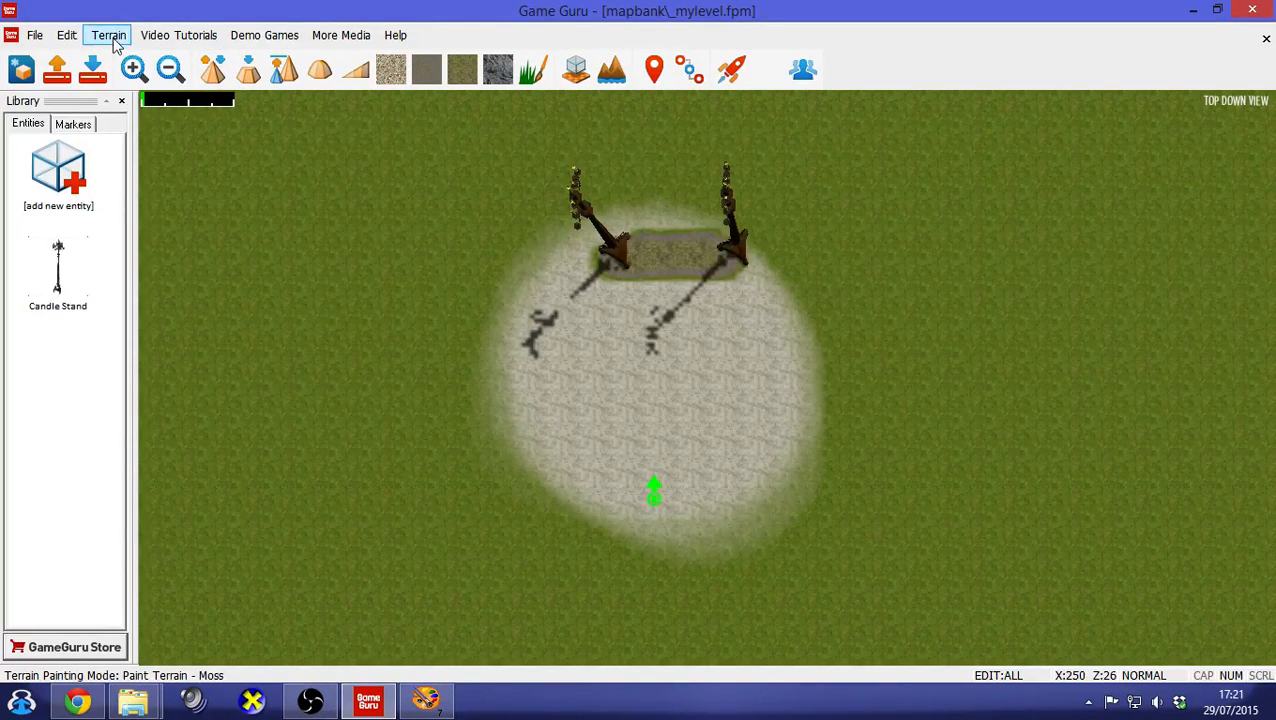
left_click(35, 35)
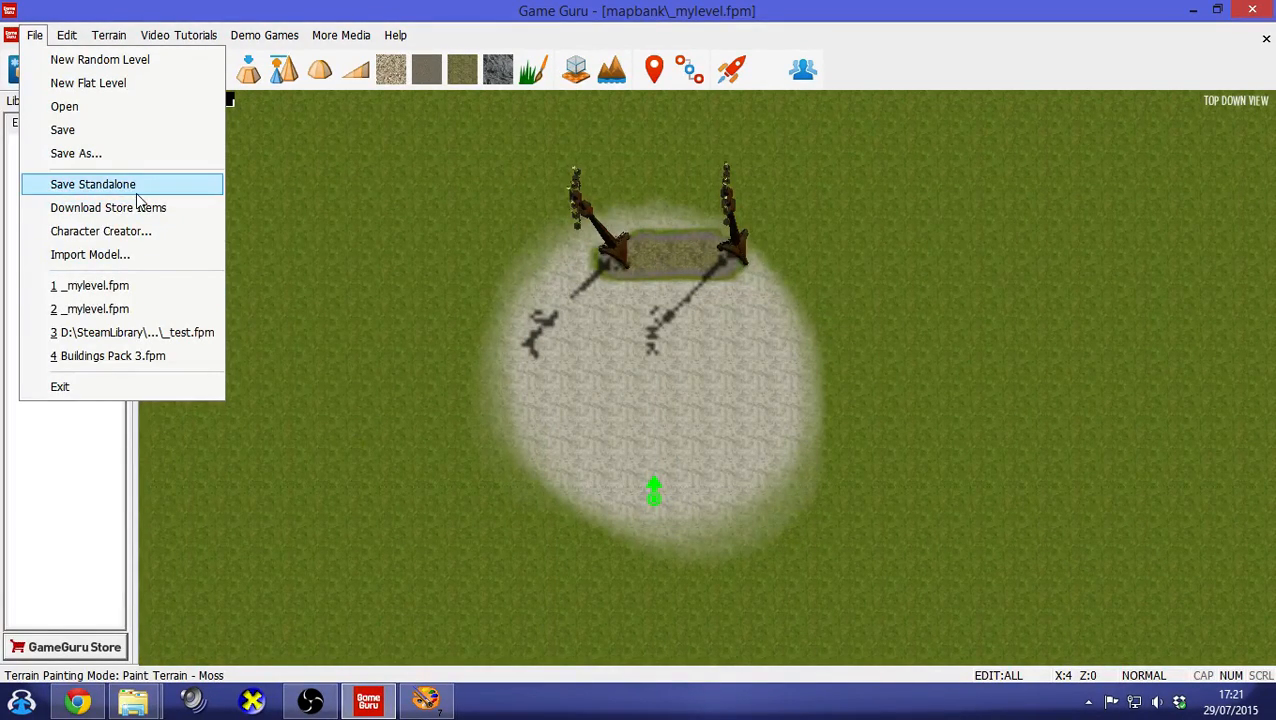
left_click(120, 185)
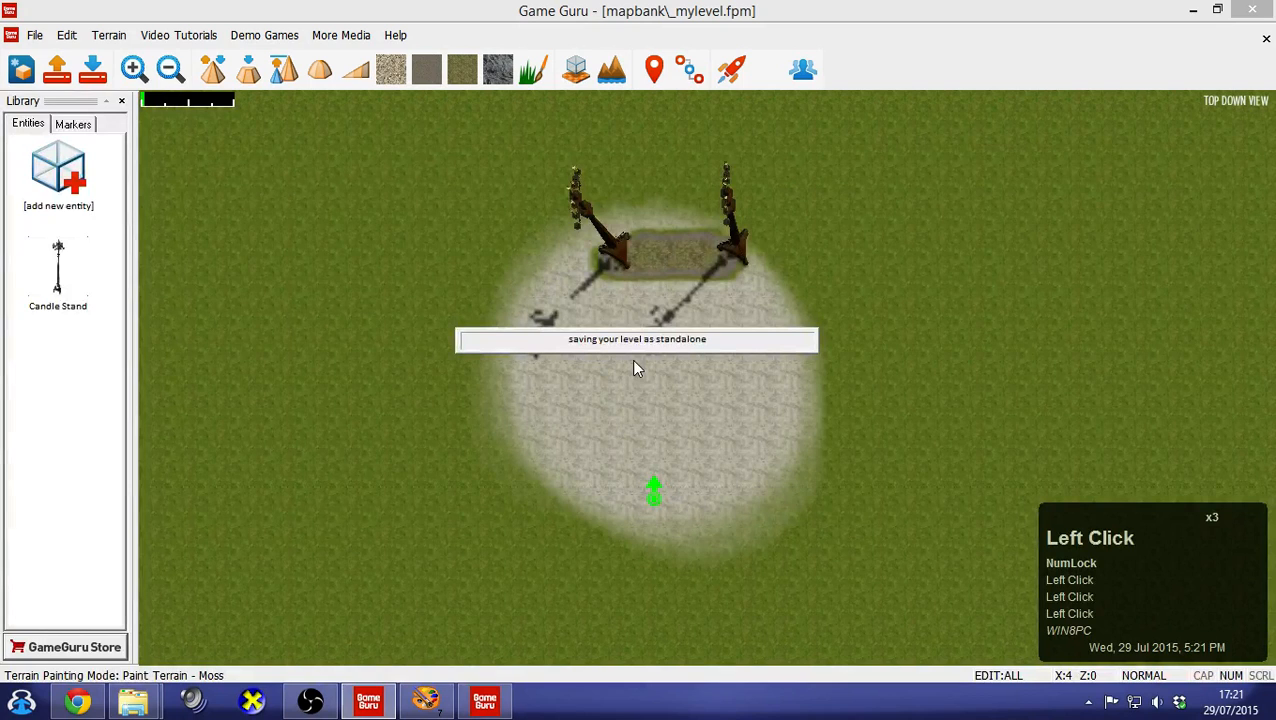
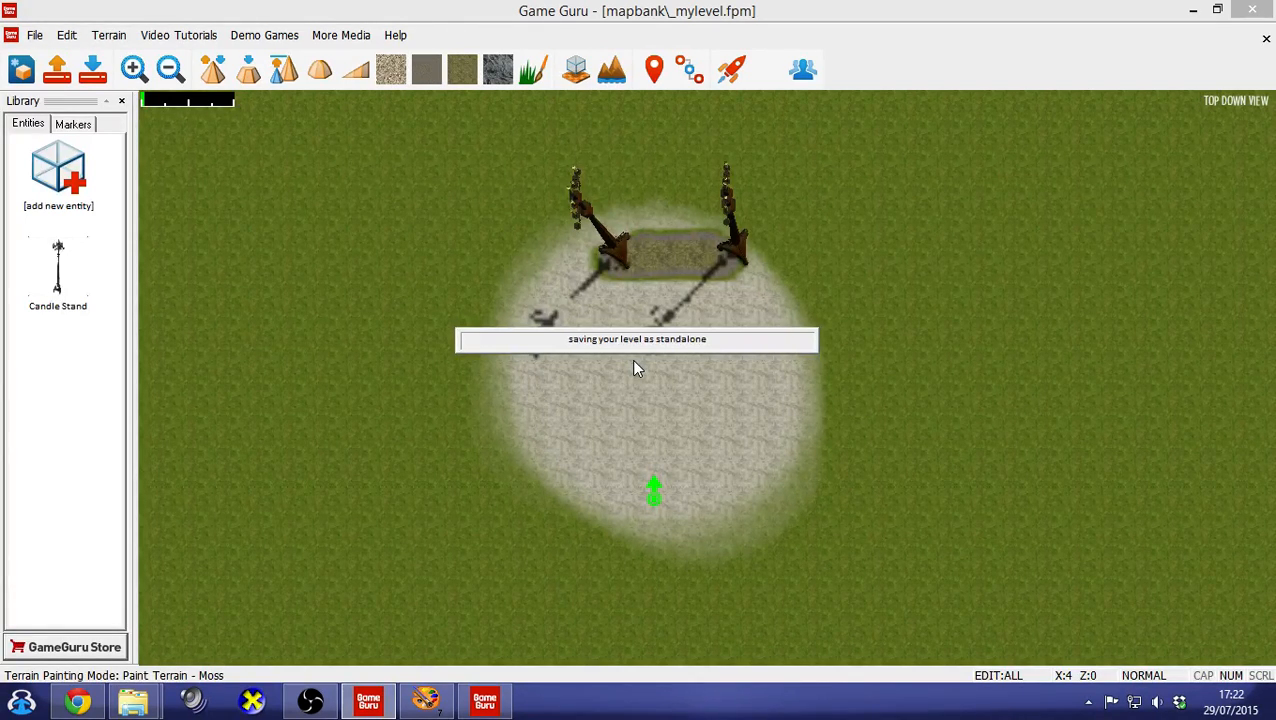
Bring forward the path error raised during the standalone export, read it, and dismiss the error messages
mouse_move(476, 711)
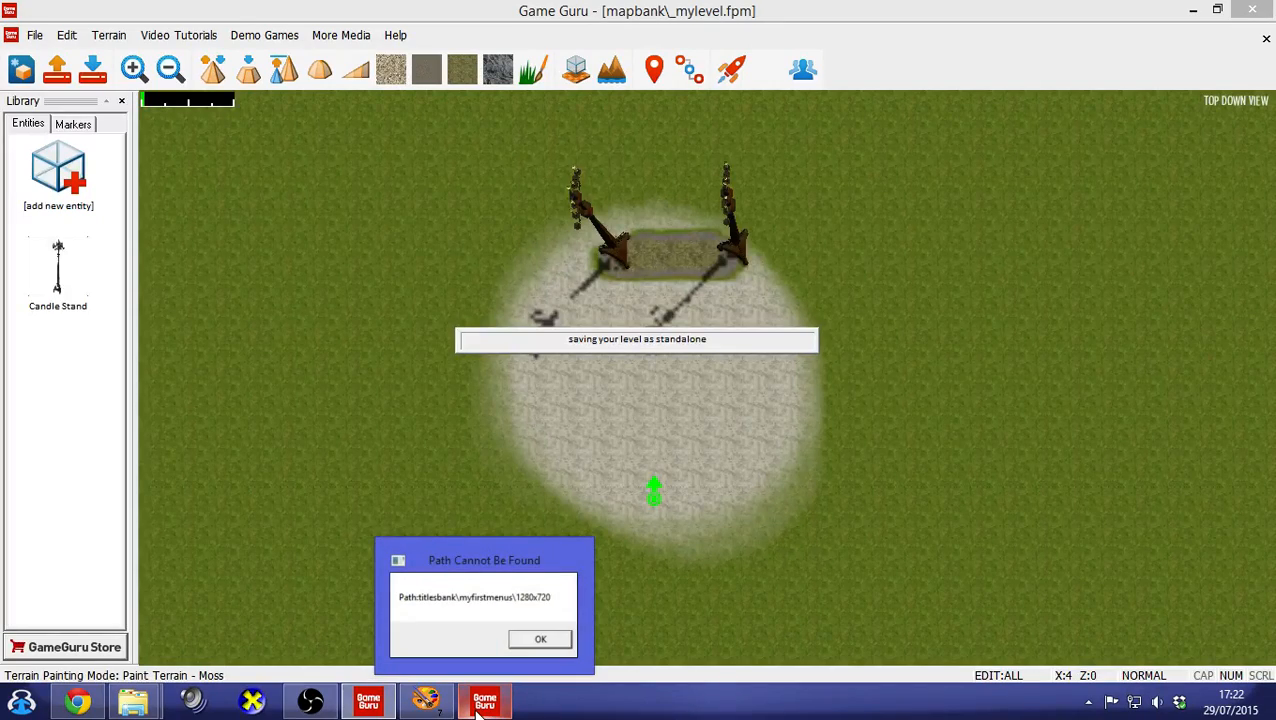
left_click(484, 606)
left_click_drag(660, 307, 646, 202)
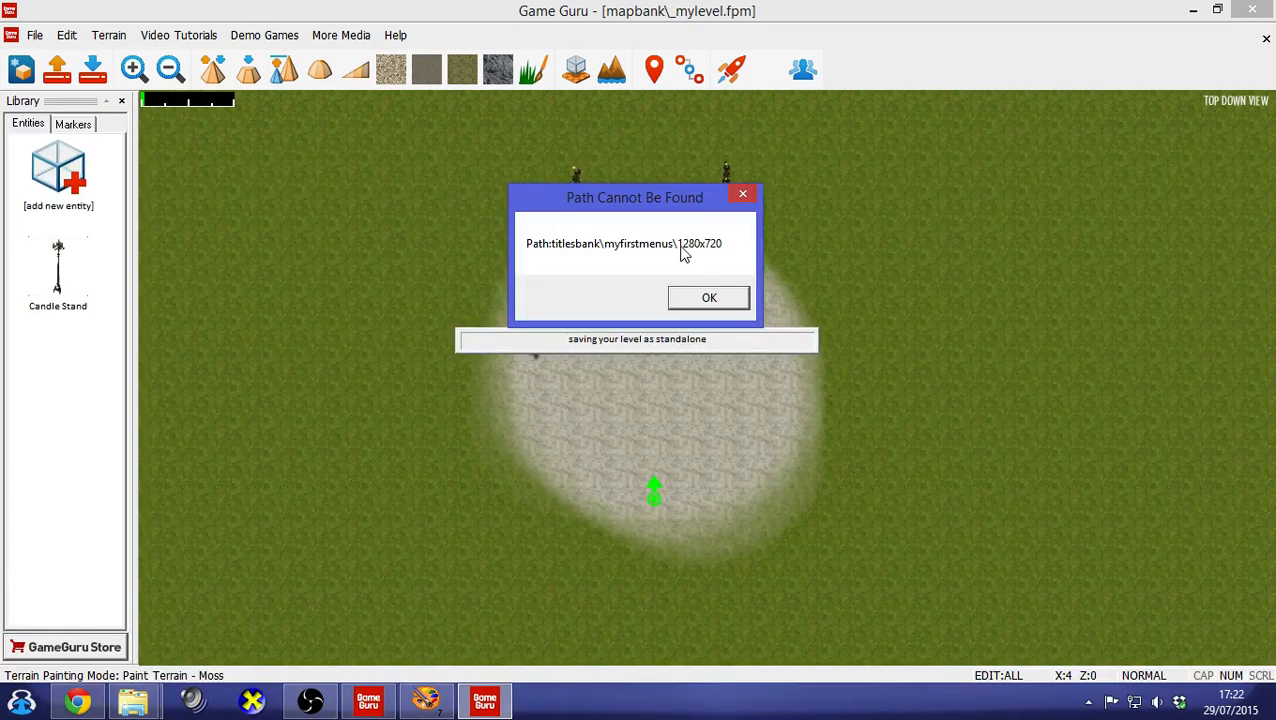
left_click(712, 298)
left_click(811, 428)
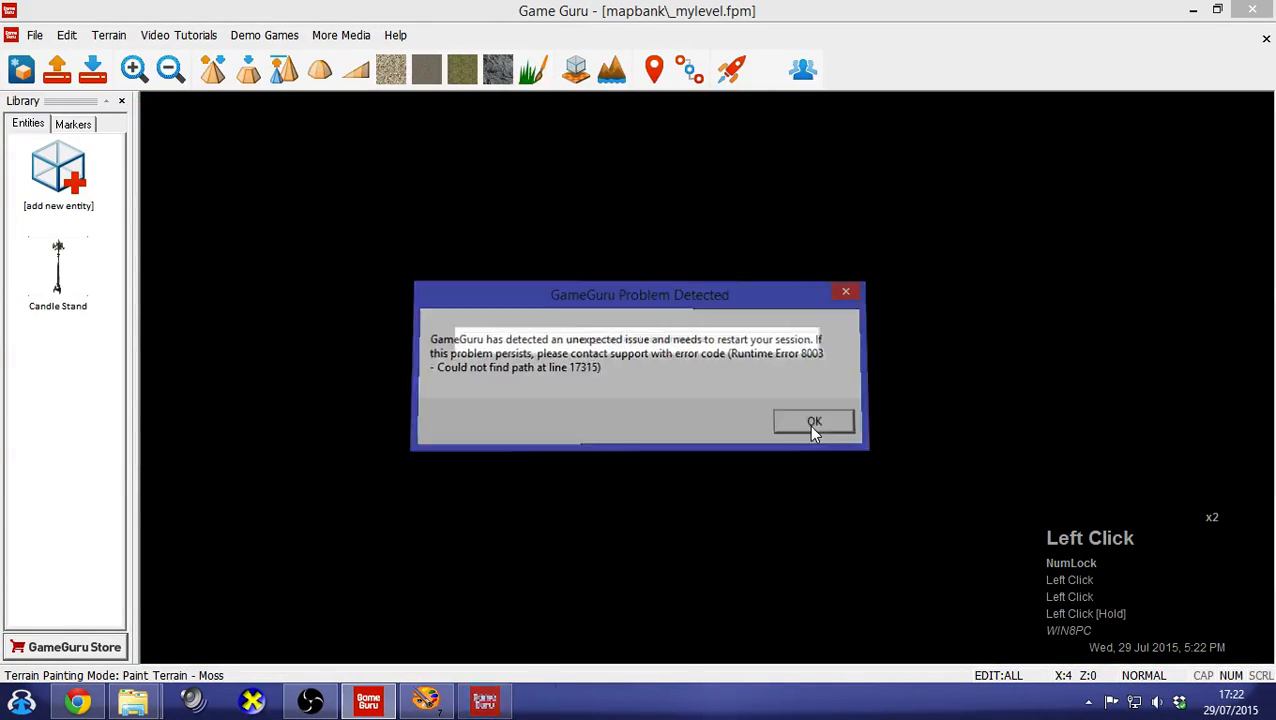
Switch to File Explorer and compare the resolution subfolders of myfirstmenus and default inside titlesbank
left_click(133, 700)
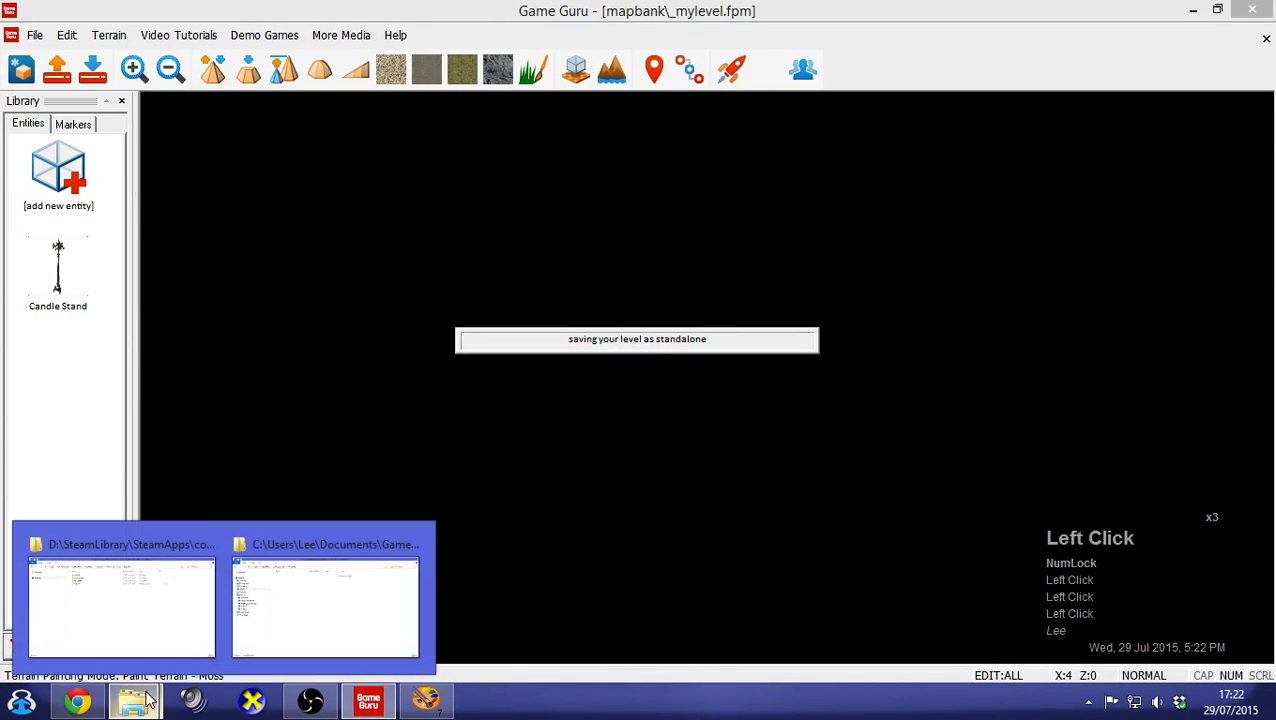
left_click(118, 600)
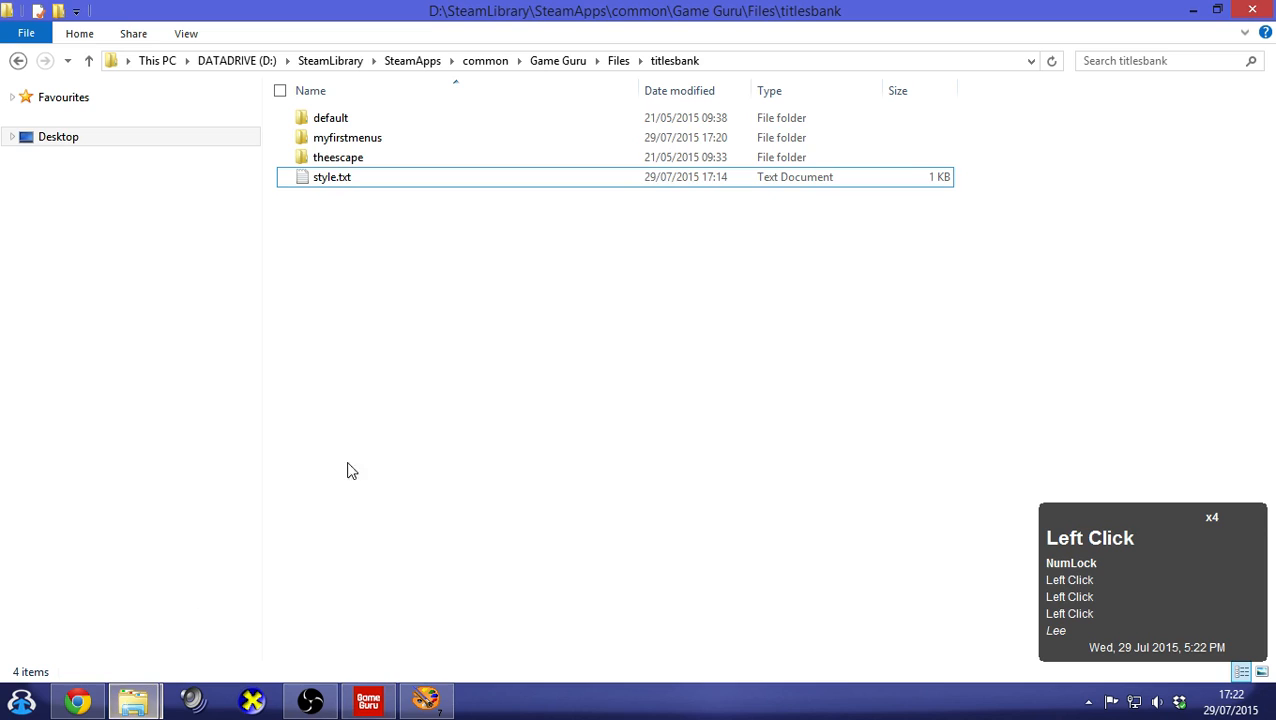
double_click(385, 140)
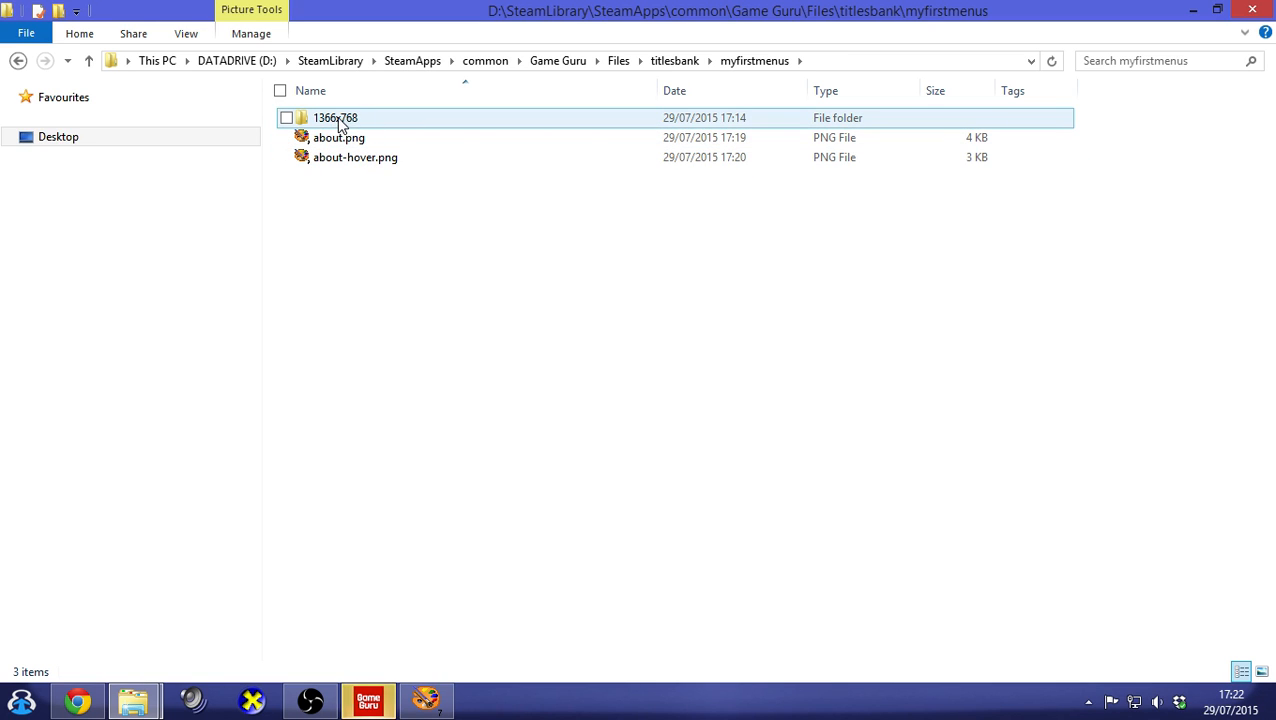
left_click(674, 61)
left_click(383, 703)
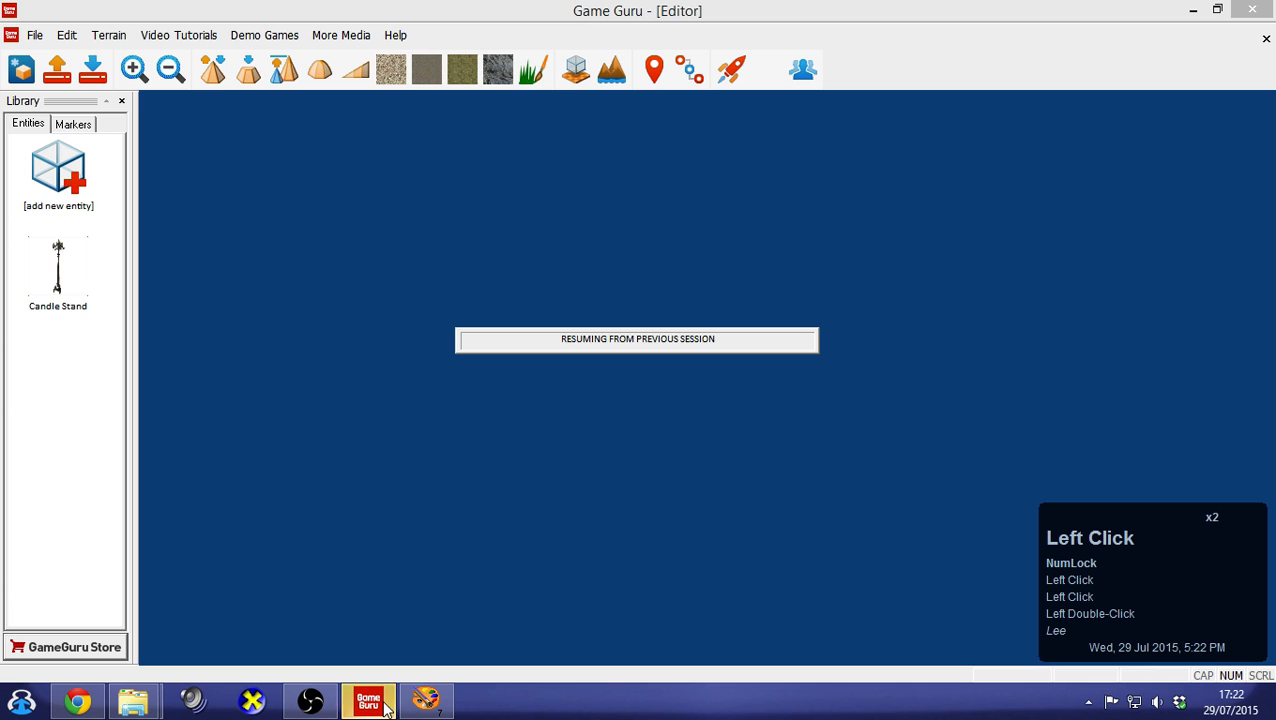
left_click(133, 703)
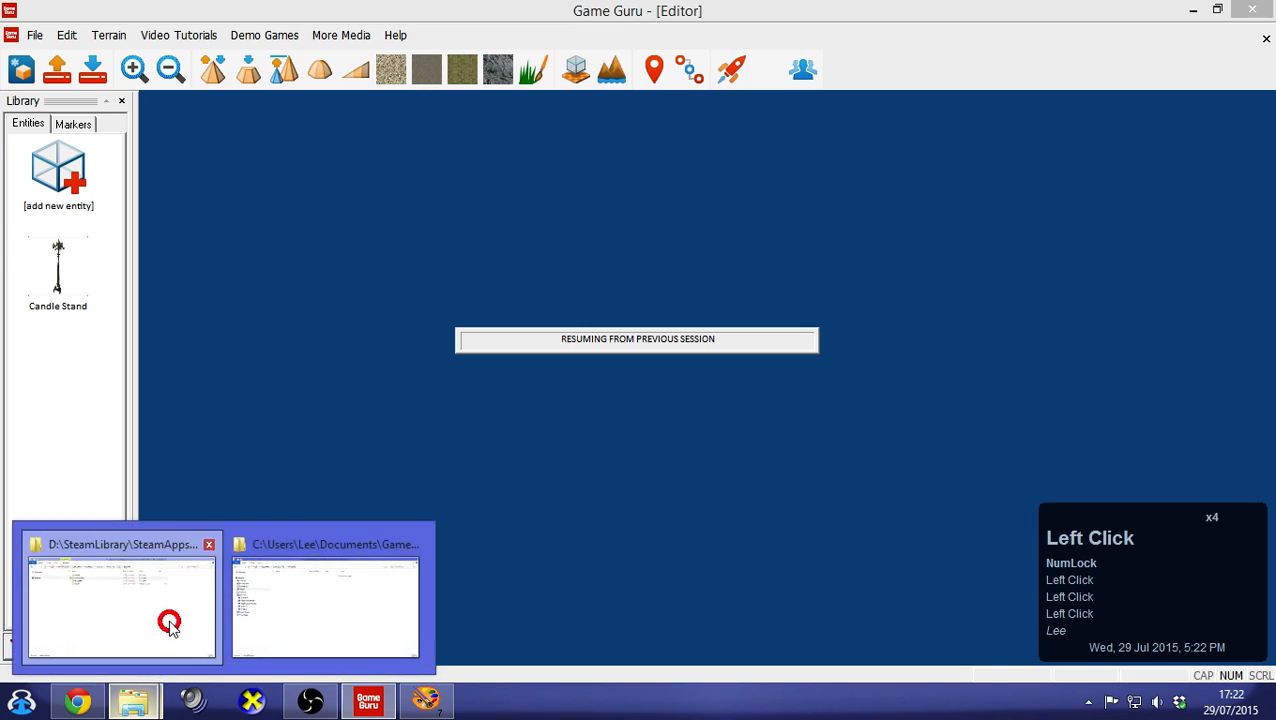
left_click(170, 624)
left_click(378, 196)
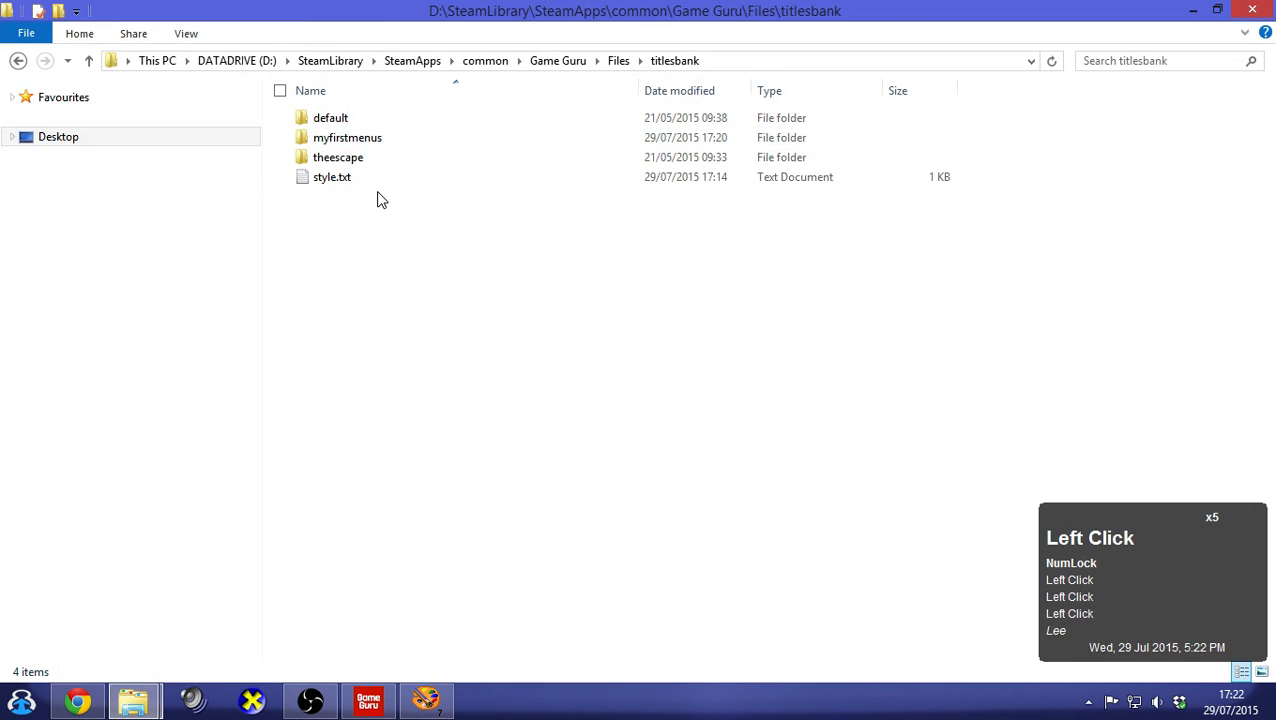
double_click(330, 118)
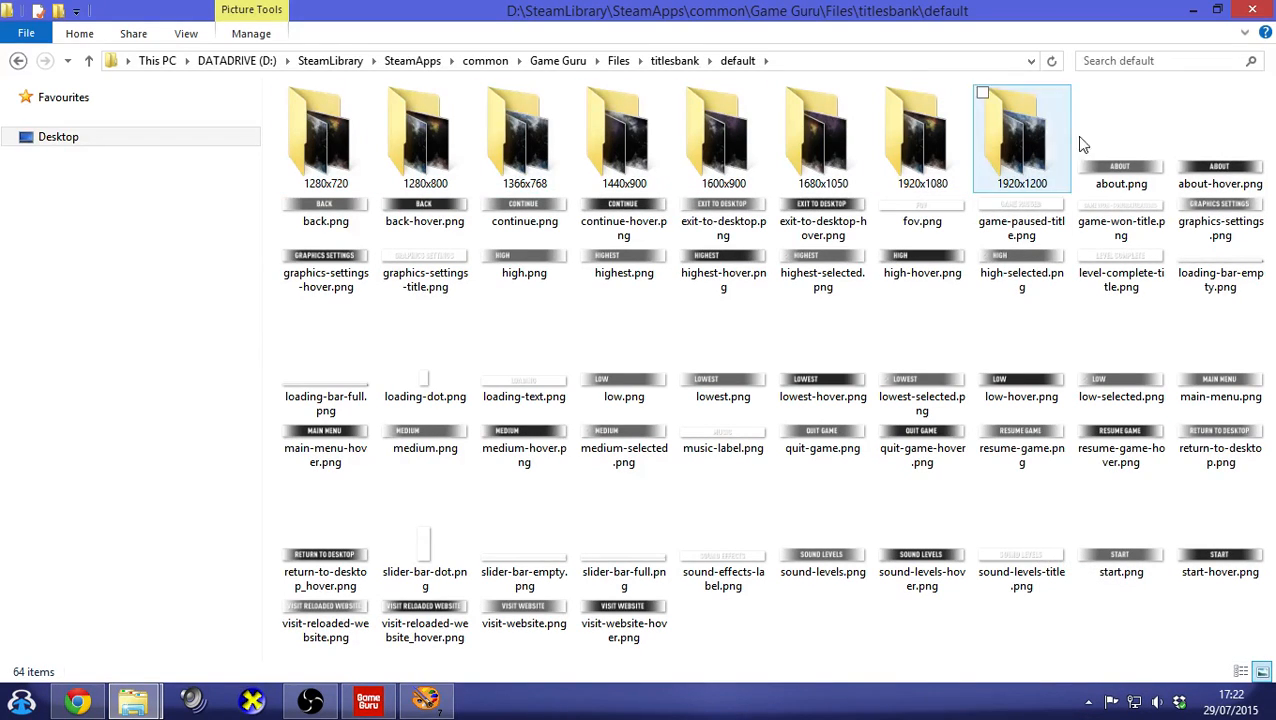
left_click(668, 62)
left_click(340, 140)
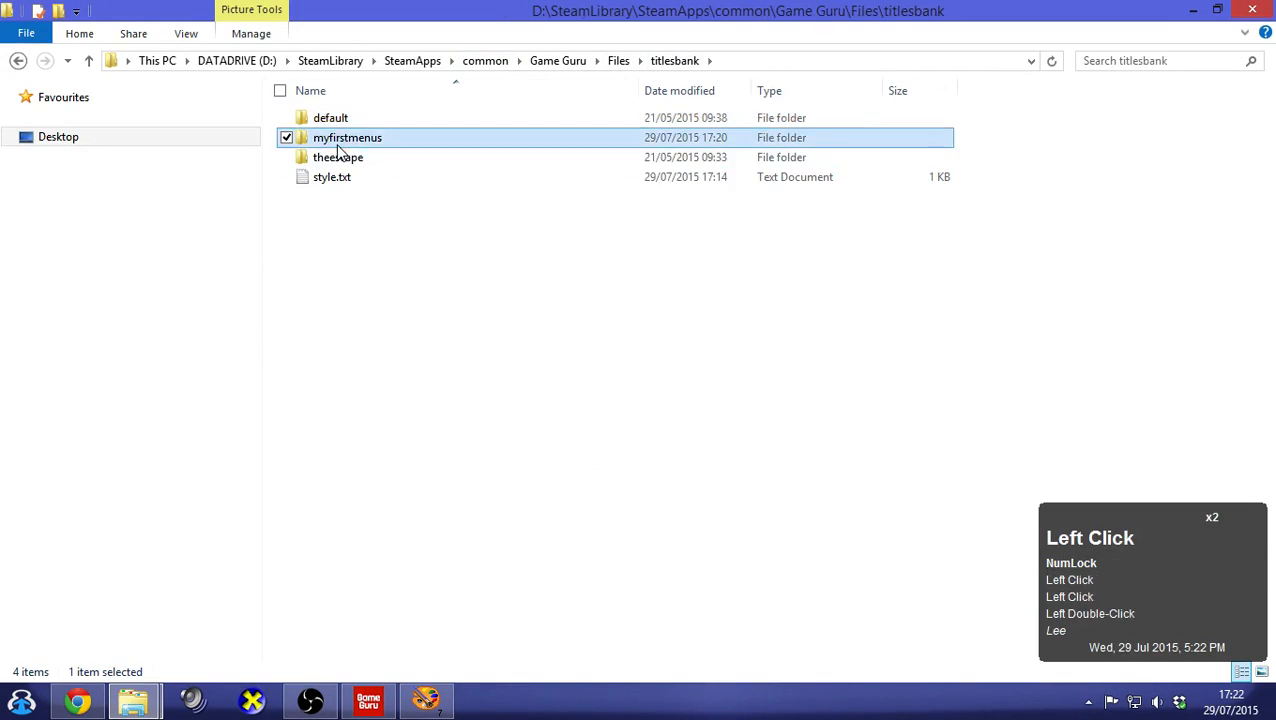
double_click(340, 140)
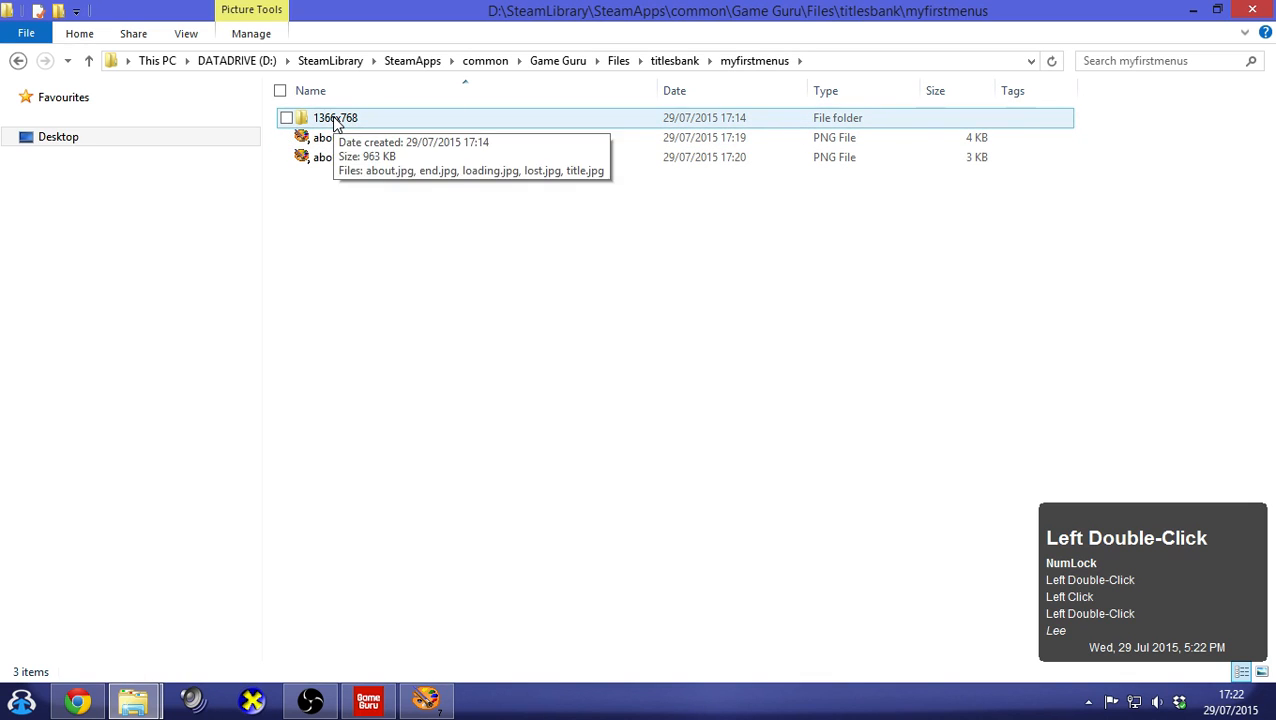
left_click(337, 120)
key("ctrl+c")
key("ctrl+v")
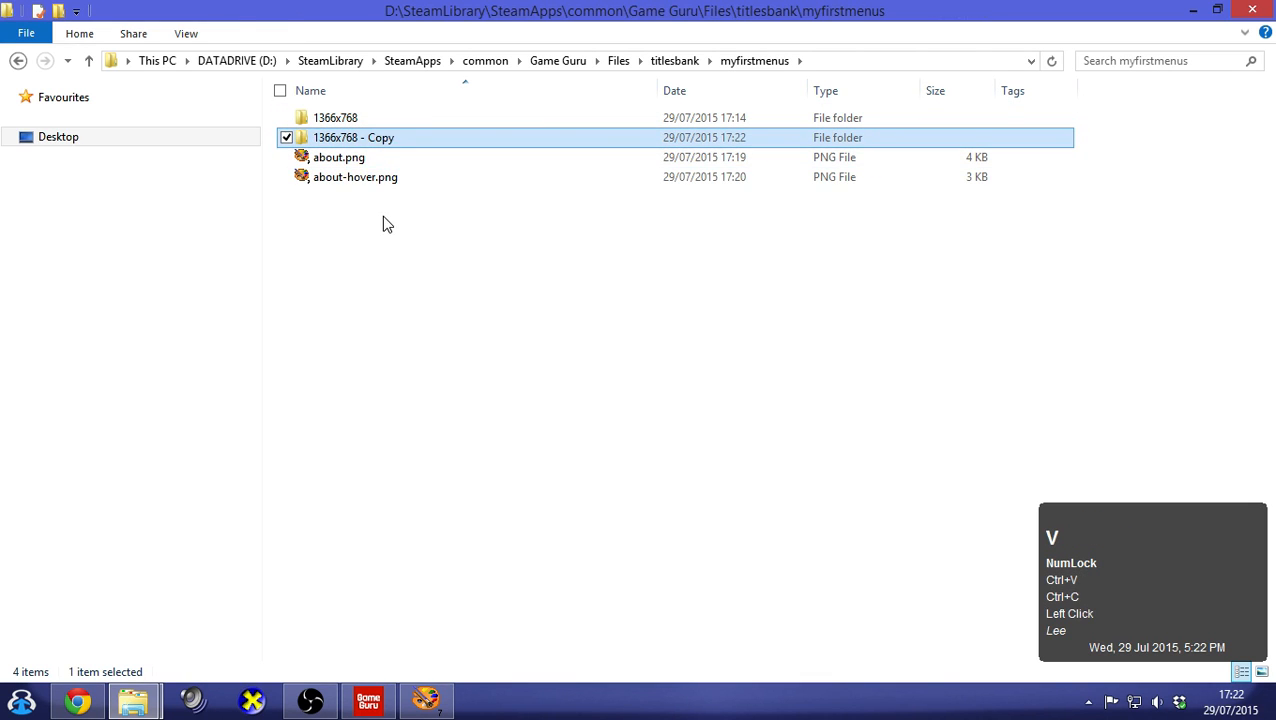
left_click(340, 160)
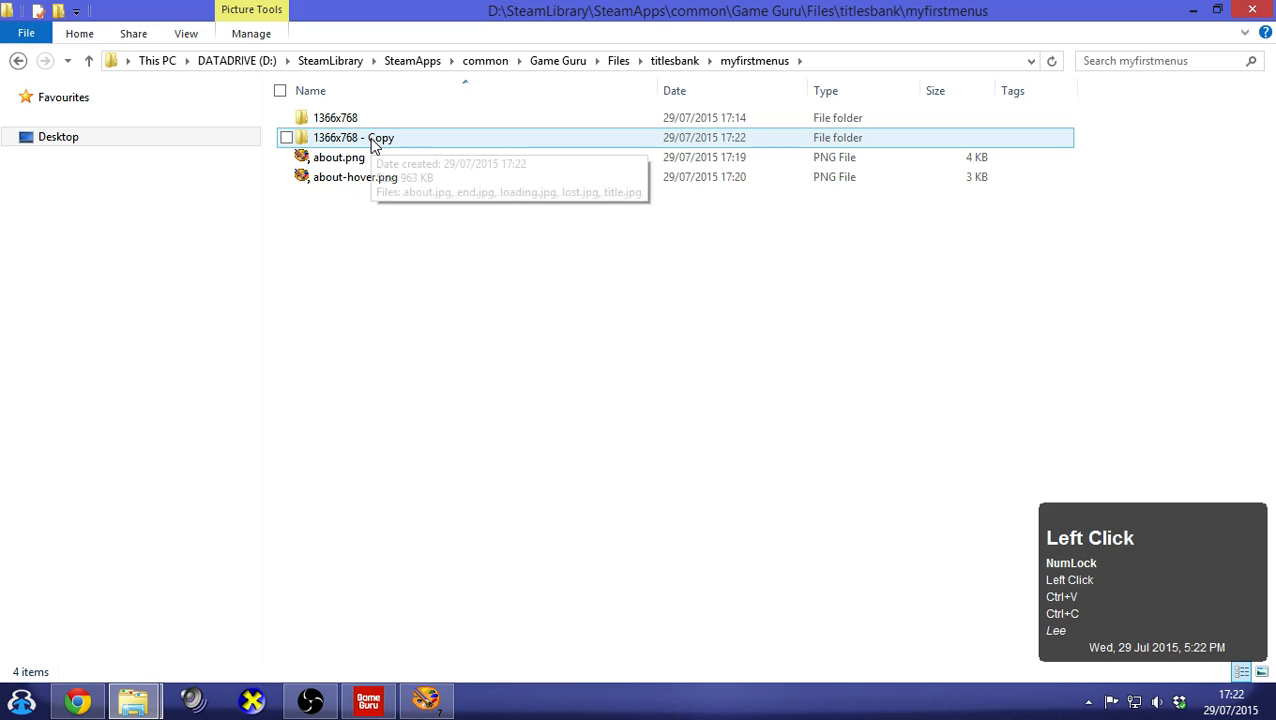
left_click(372, 140)
key("Delete")
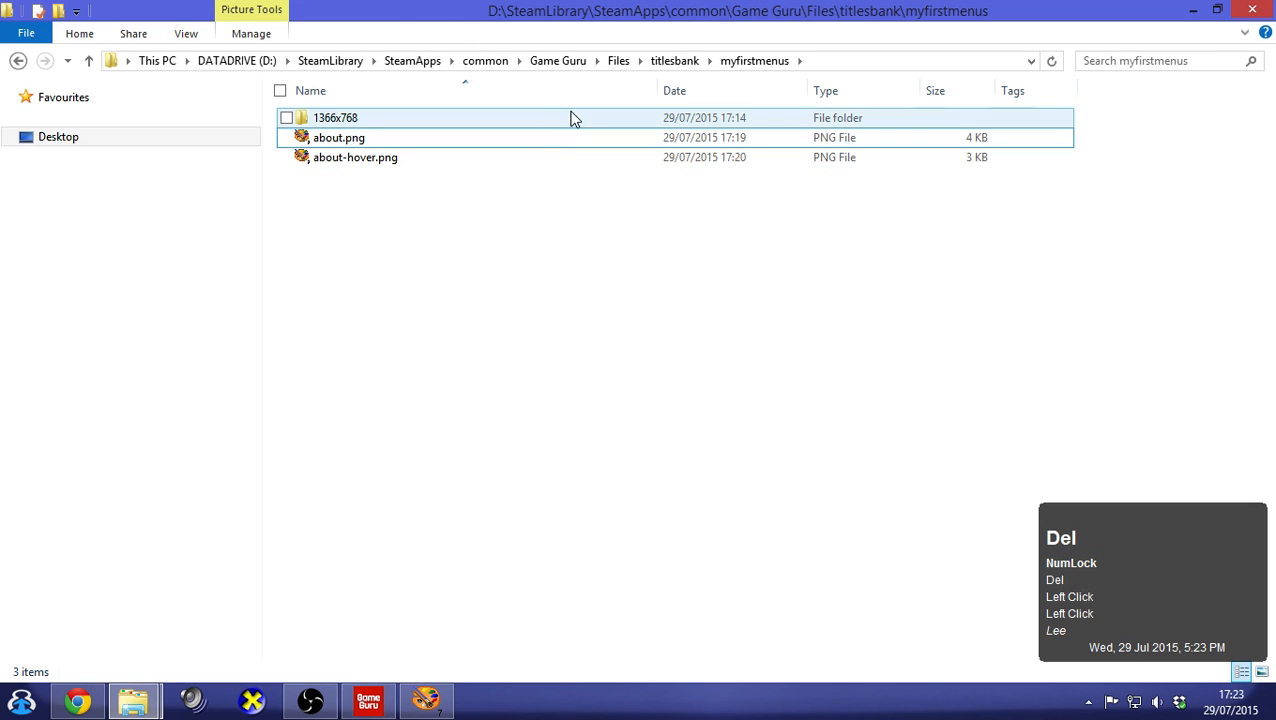
Copy all resolution folders except 1366x768 from the default titles folder into myfirstmenus
left_click(665, 60)
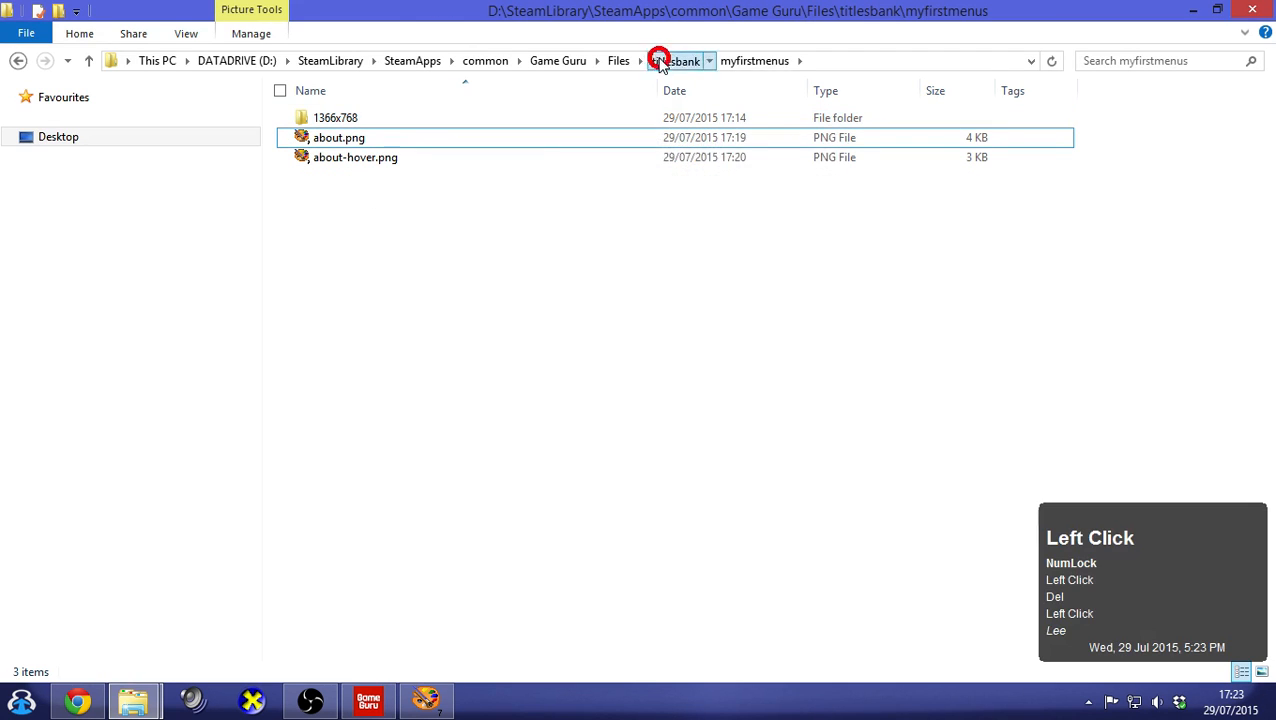
double_click(335, 118)
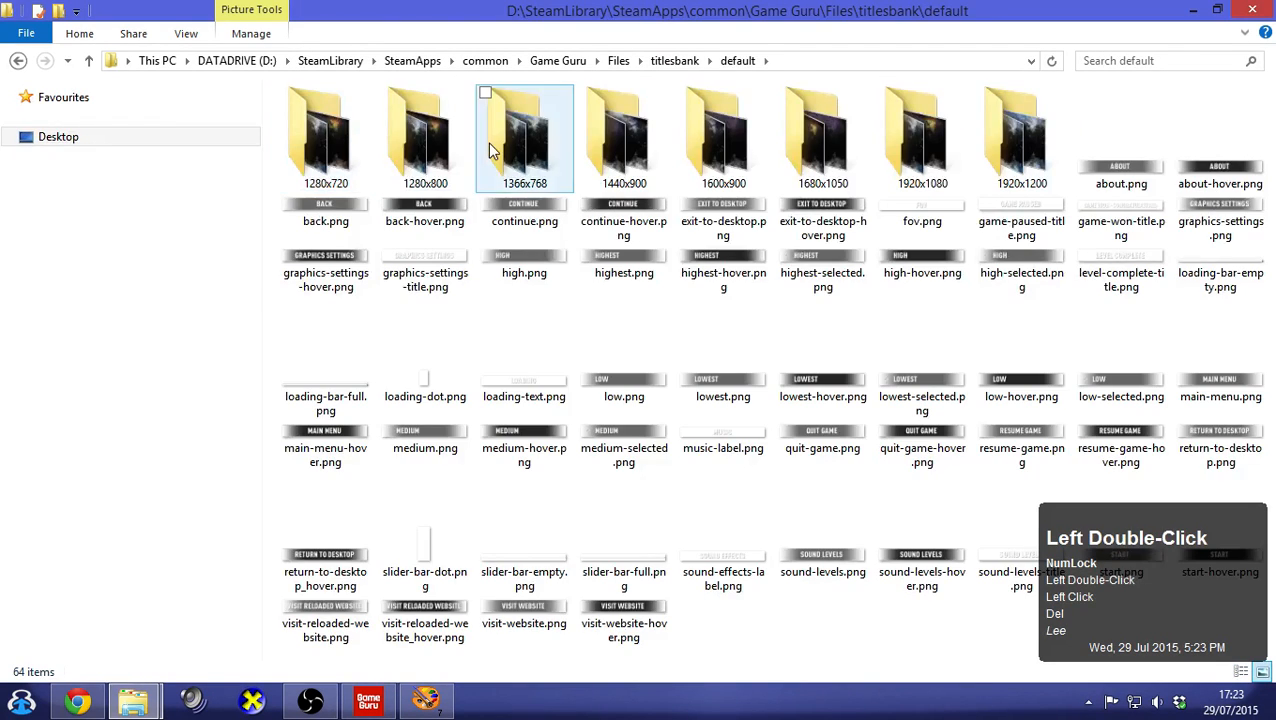
key("BackSpace")
double_click(332, 119)
left_click(345, 140)
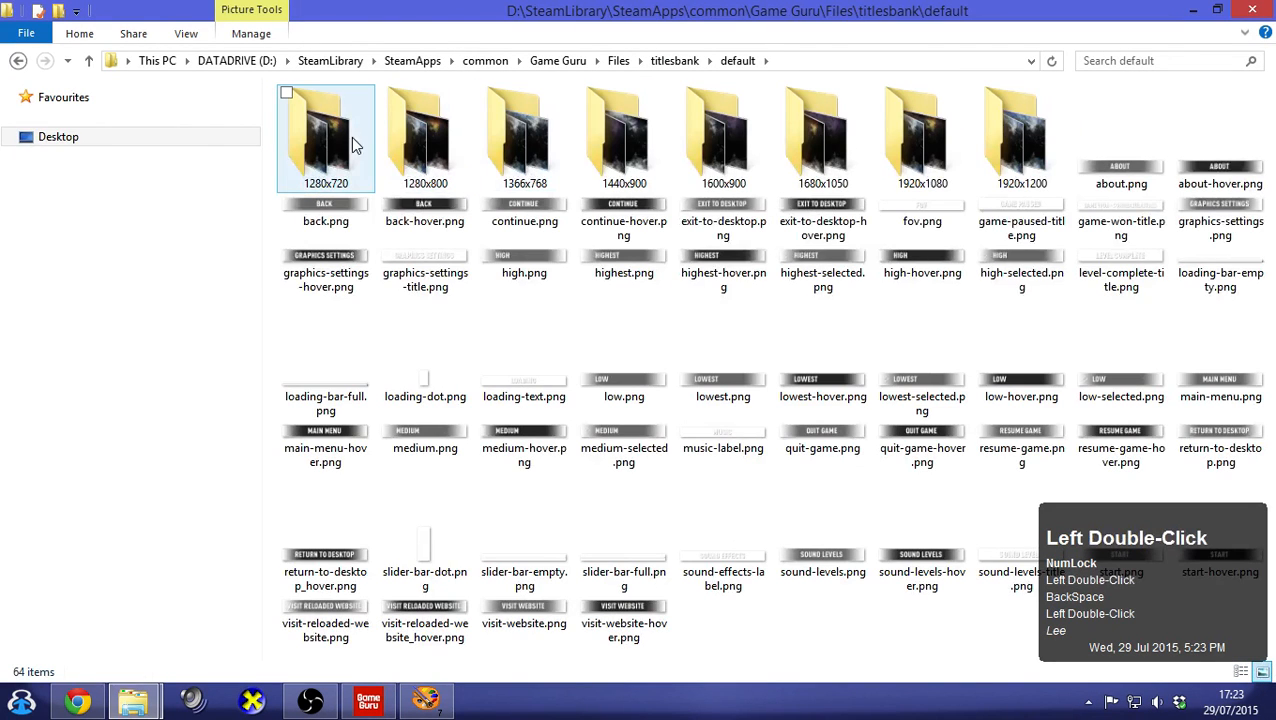
left_click(1020, 140, "shift")
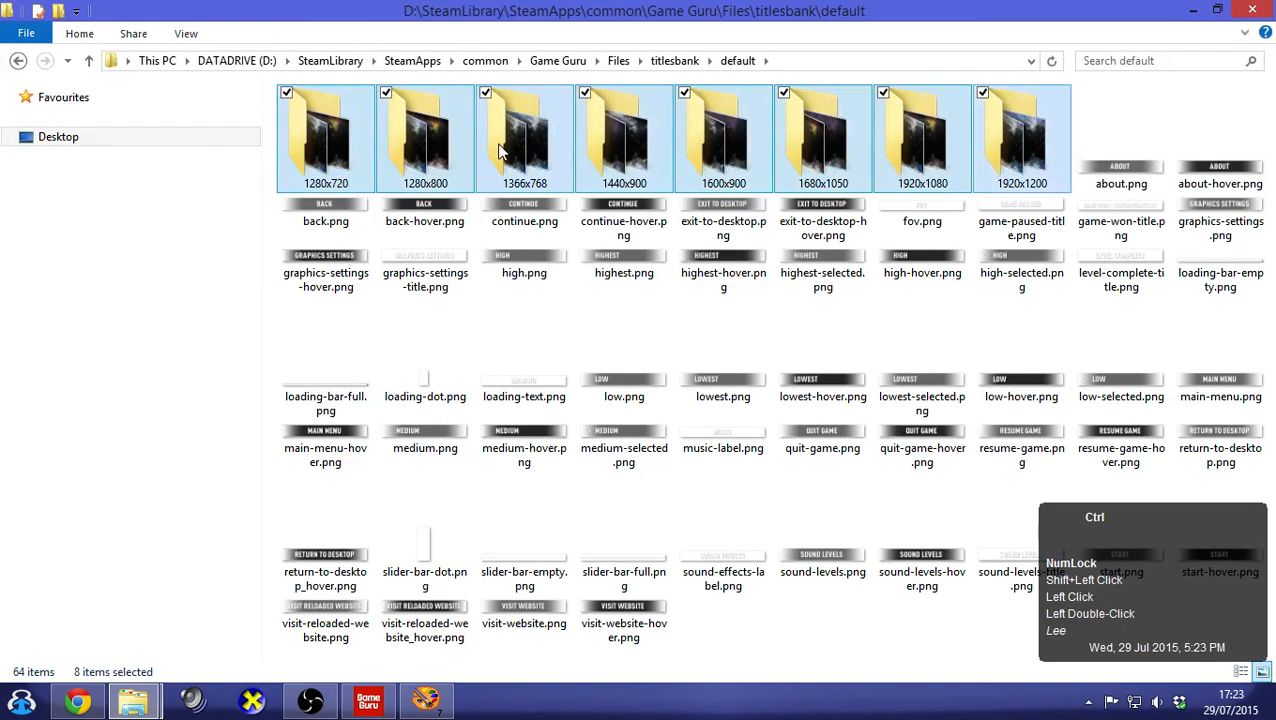
left_click(500, 150, "ctrl")
key("ctrl+c")
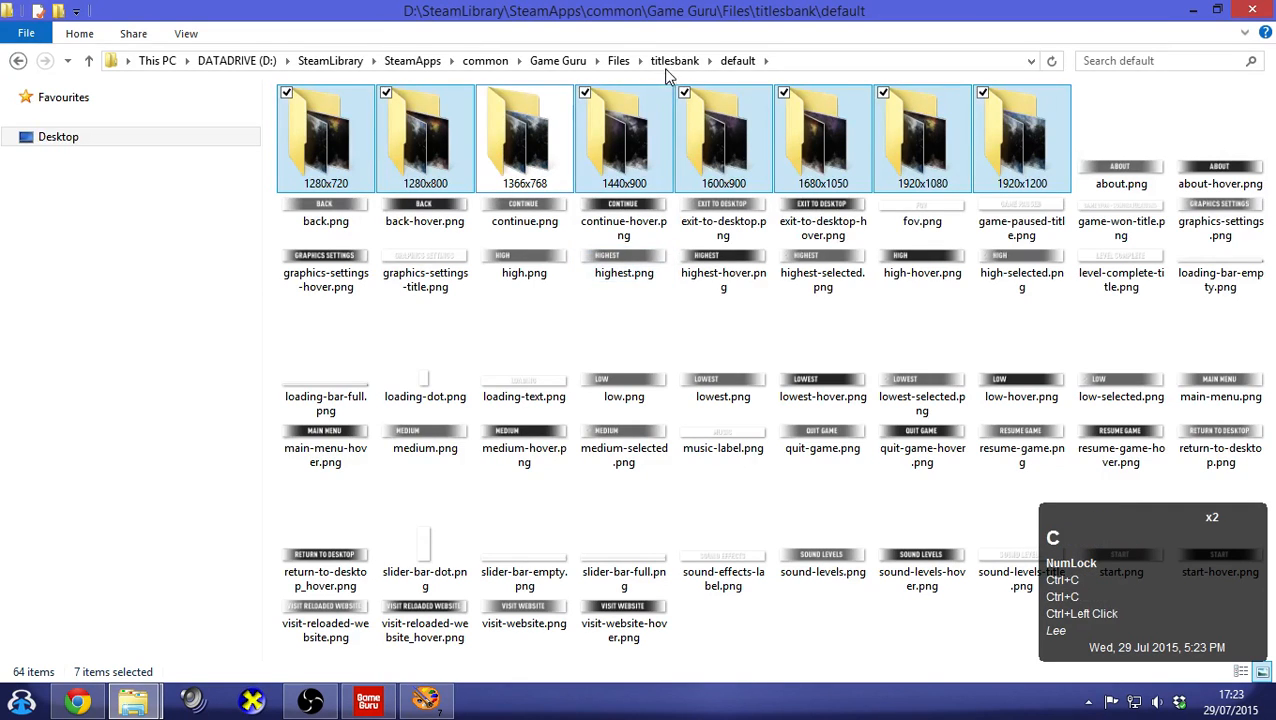
left_click(674, 60)
double_click(403, 137)
key("ctrl+v")
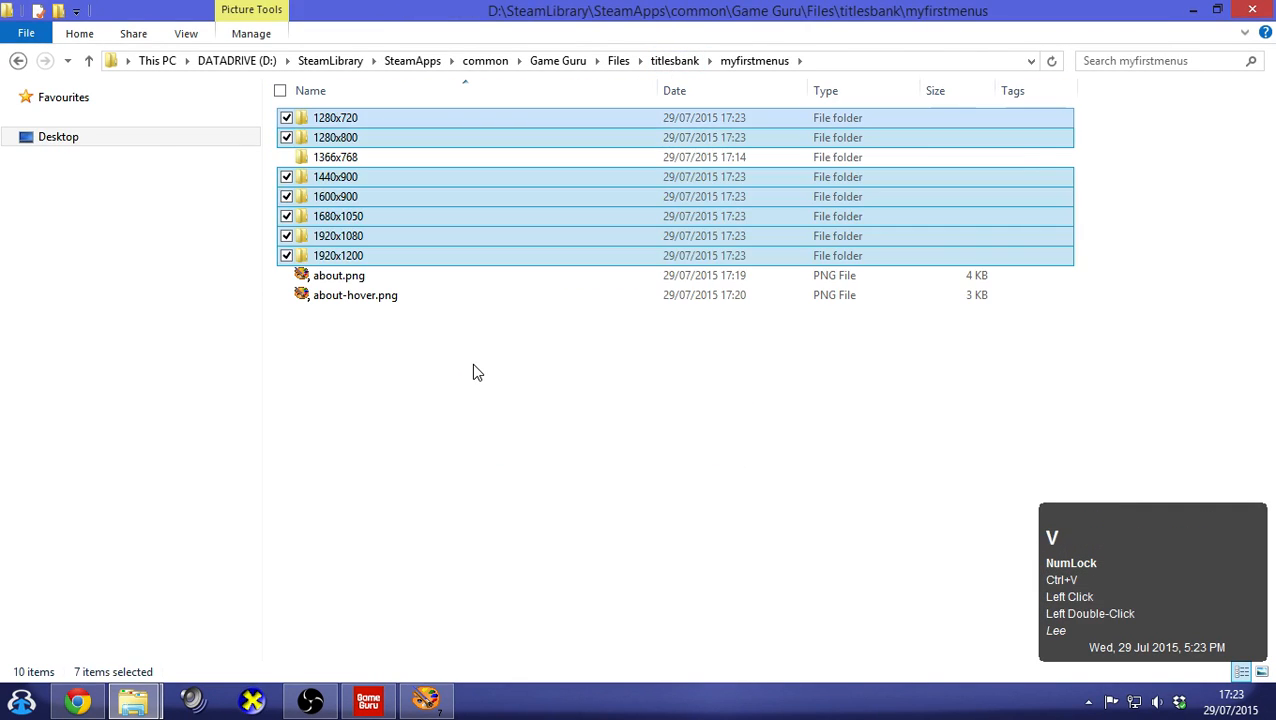
left_click(472, 363)
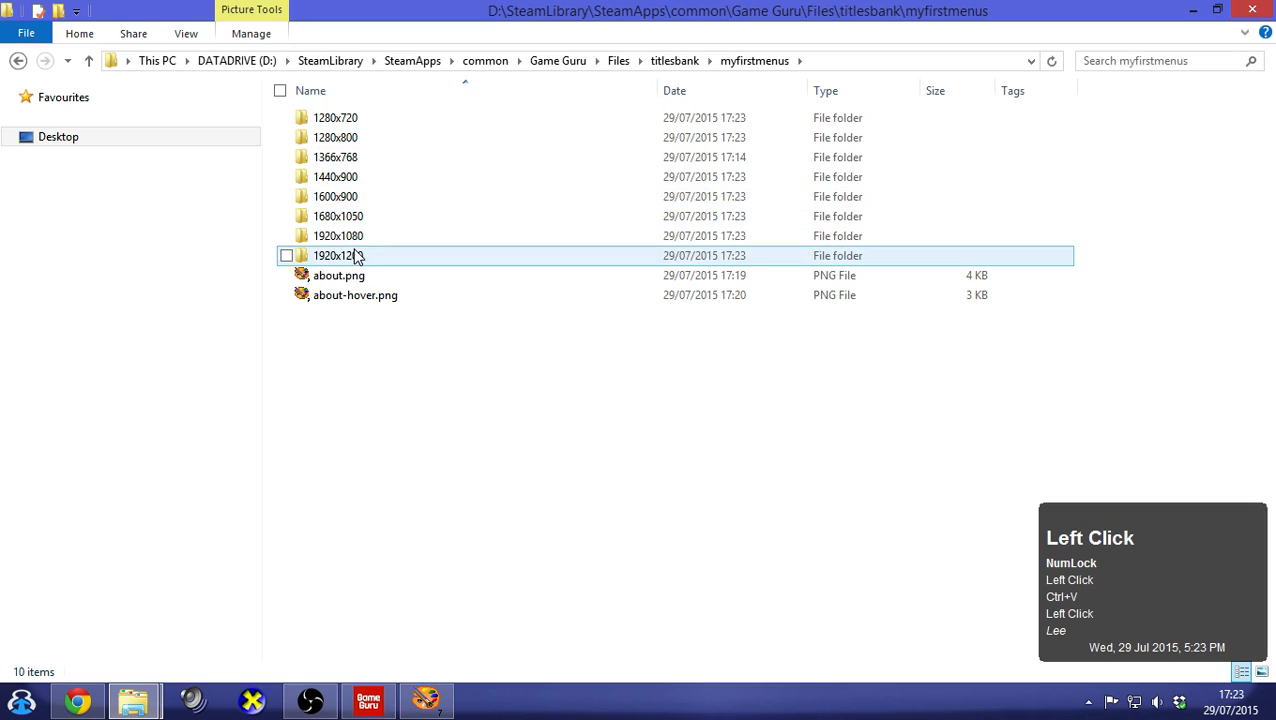
left_click(427, 379)
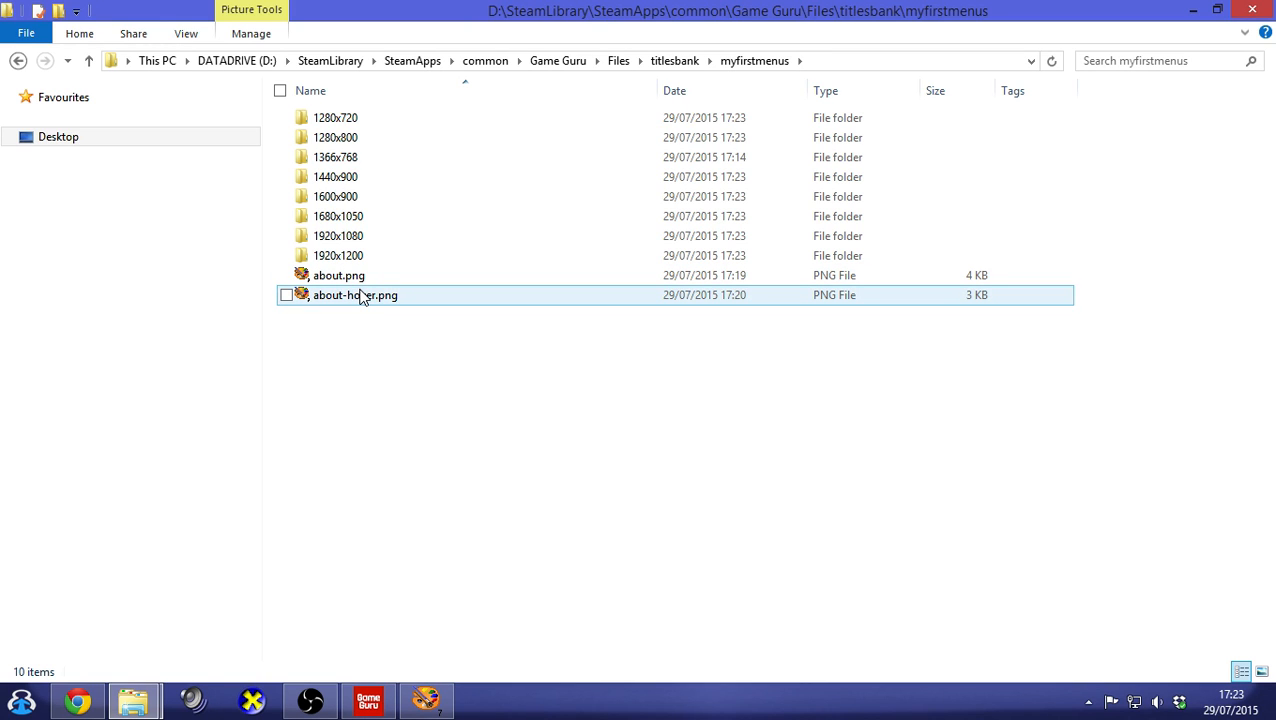
Look through the menu button images in the default titles folder and return to titlesbank
left_click(681, 60)
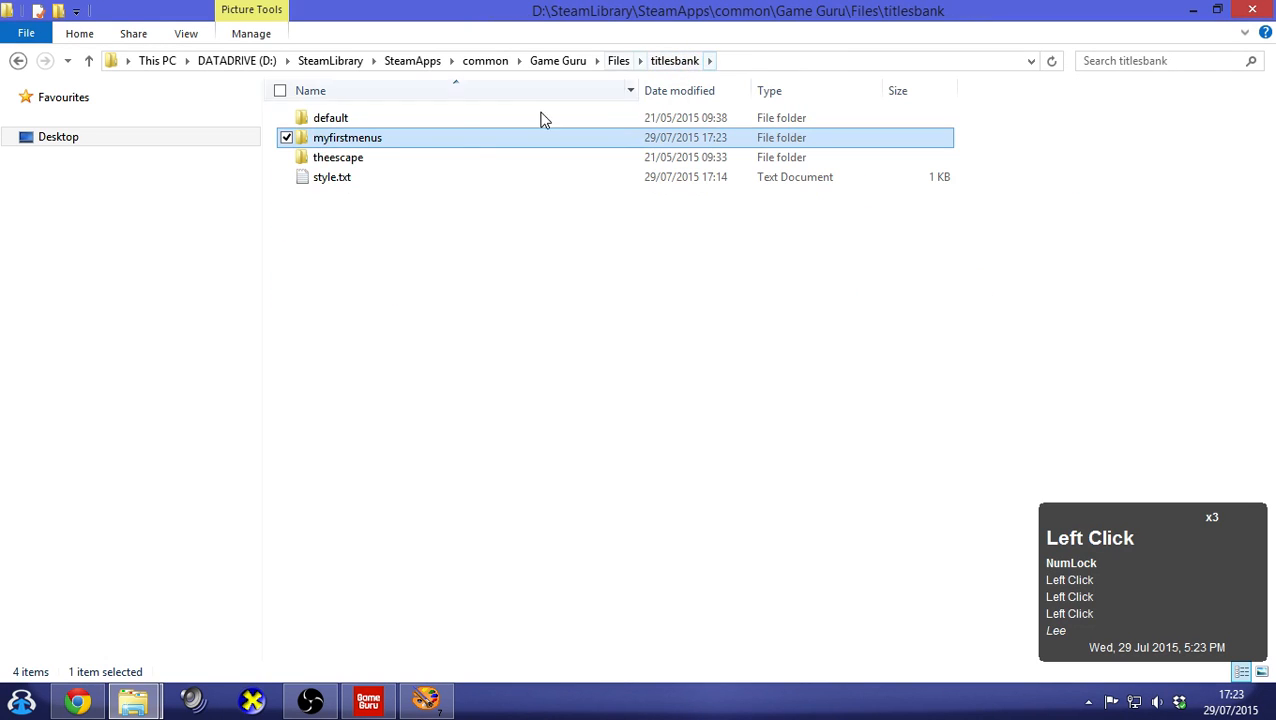
double_click(354, 120)
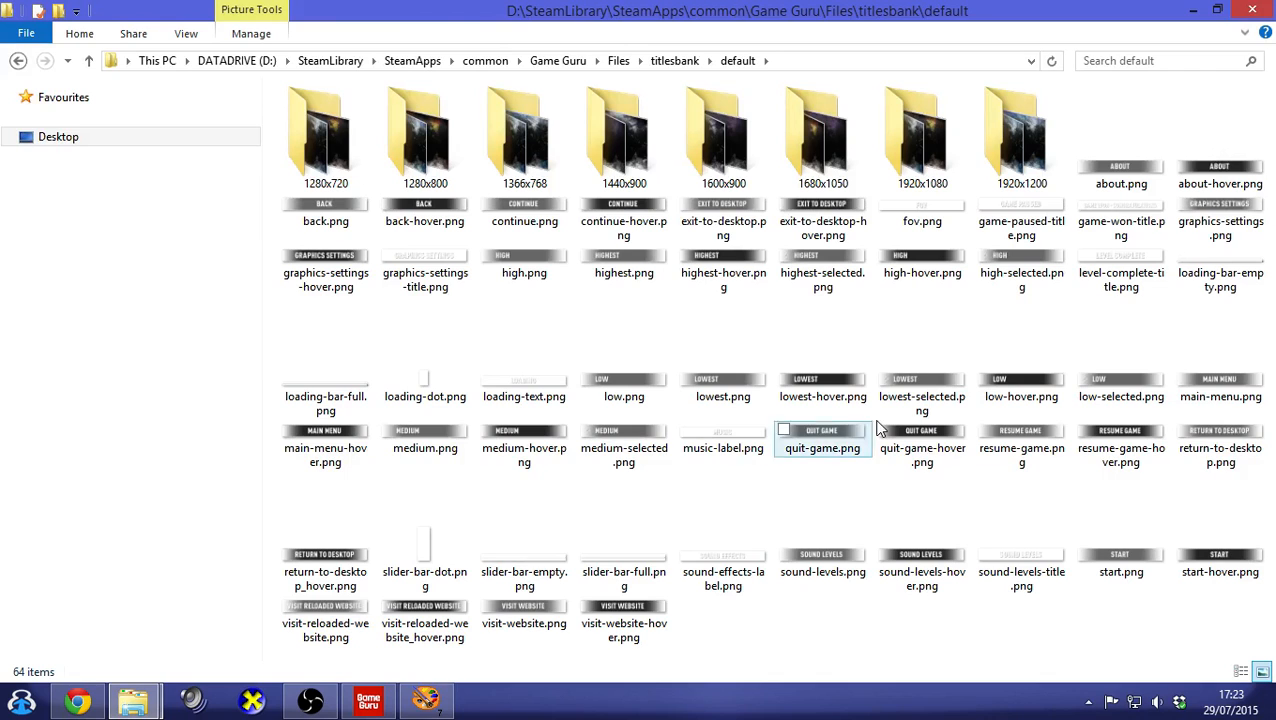
left_click(670, 64)
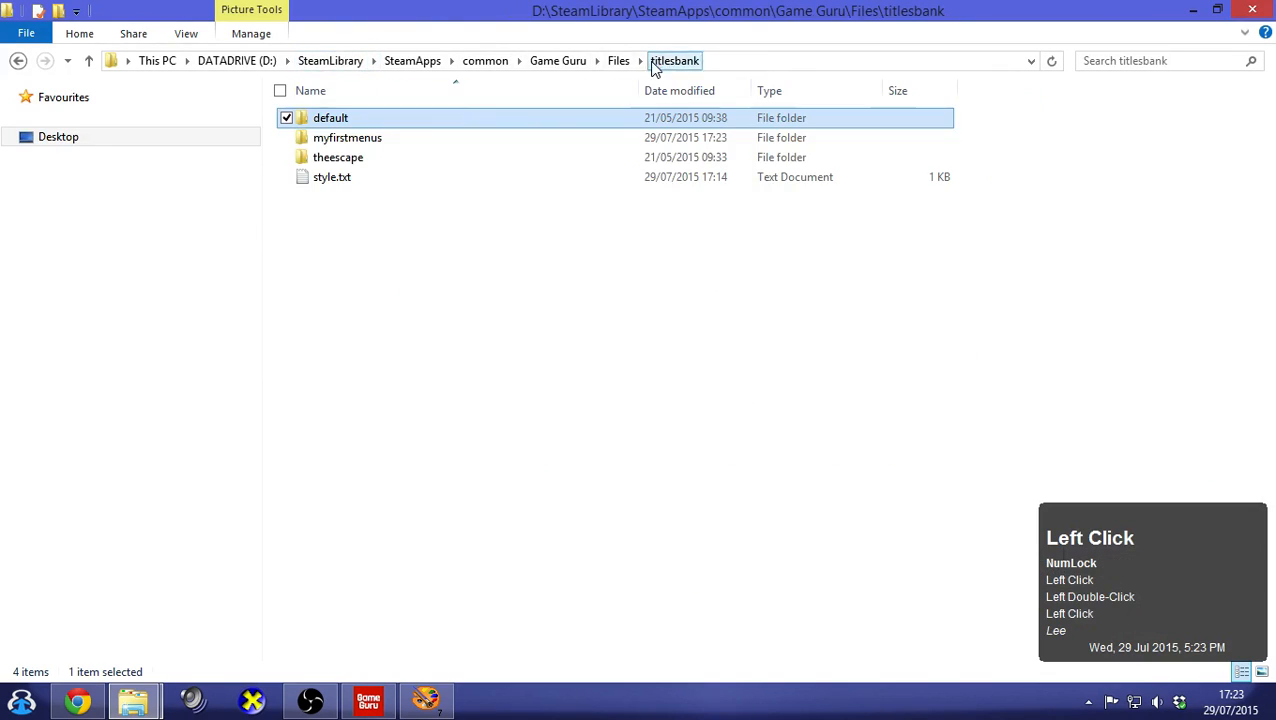
left_click(347, 194)
double_click(333, 119)
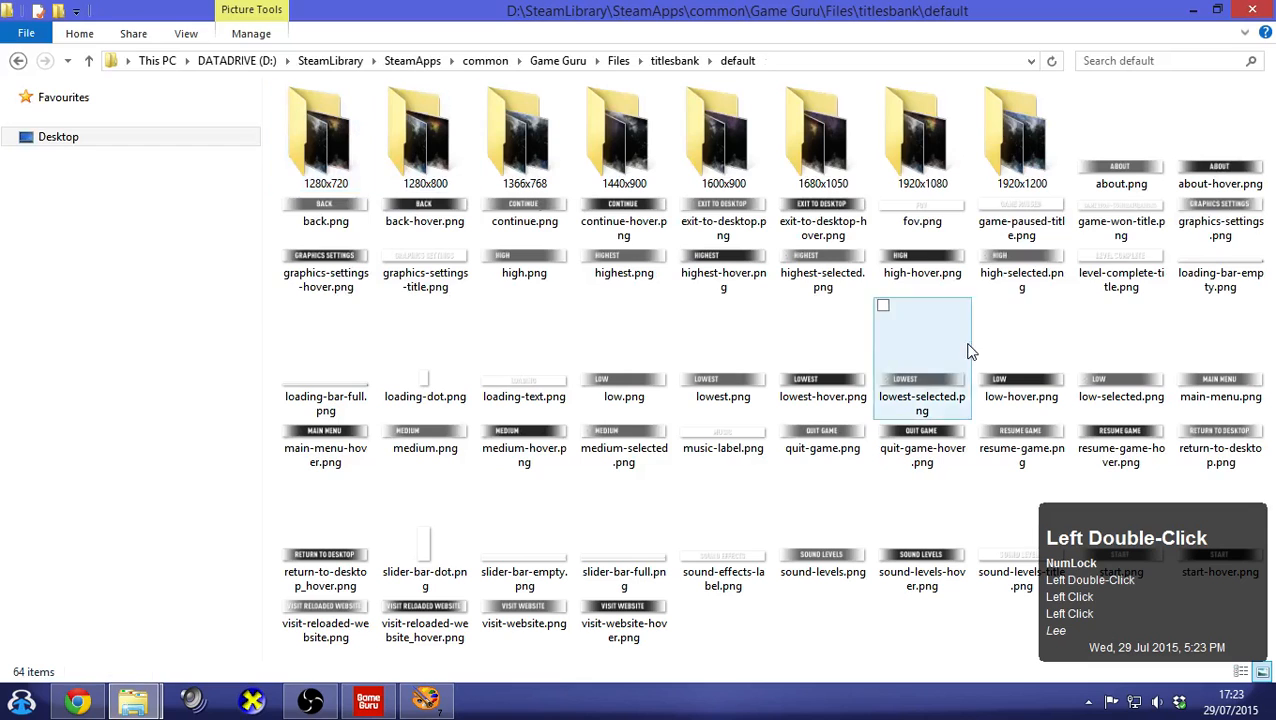
left_click(672, 61)
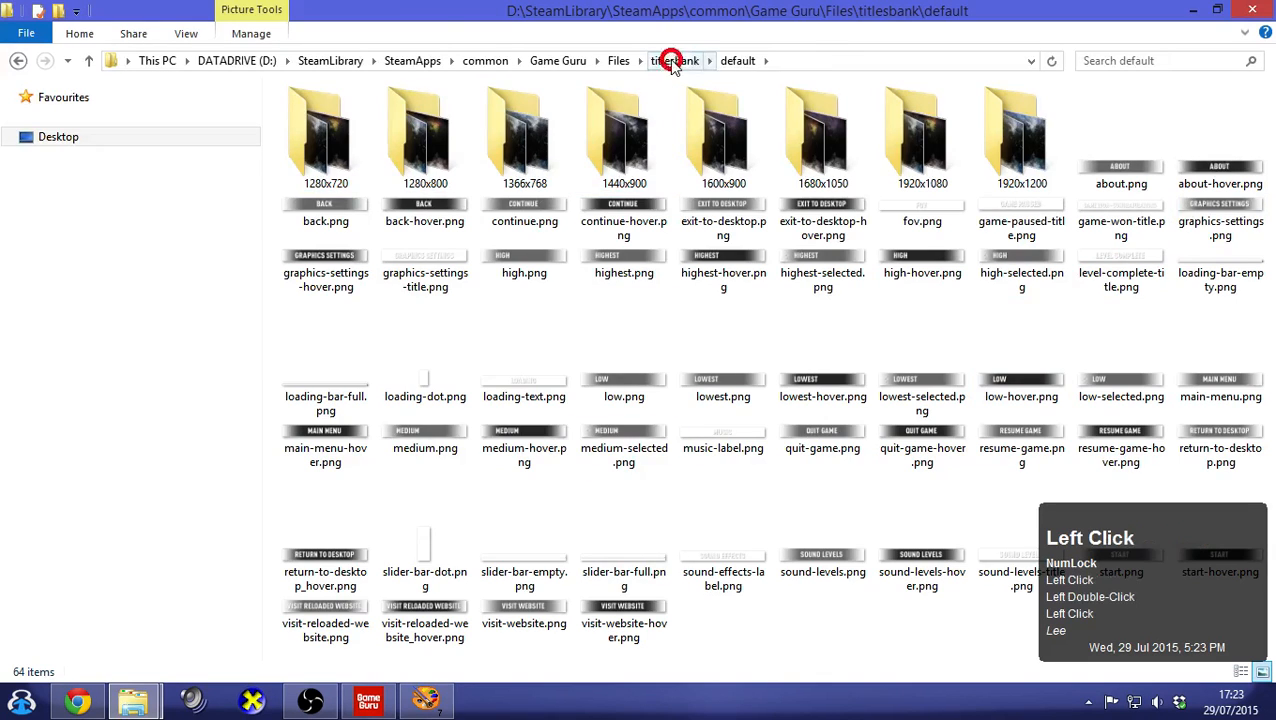
left_click(379, 177)
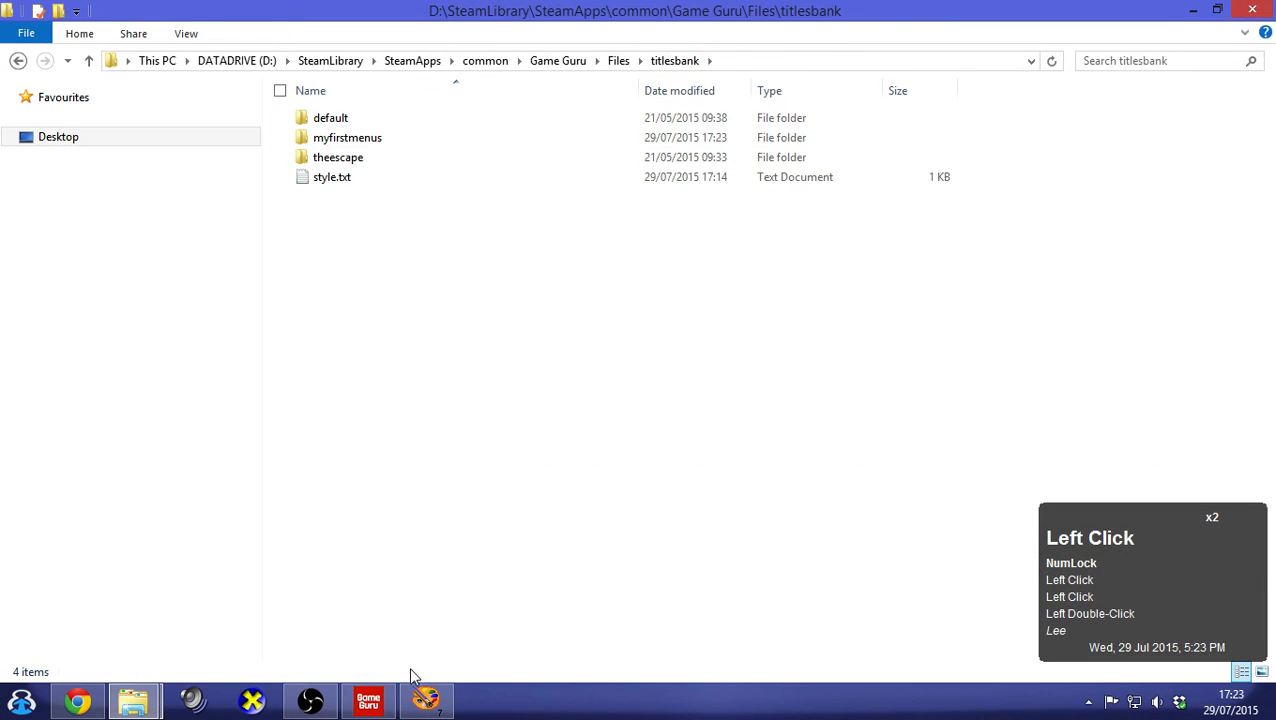
Switch to Game Guru, save the _mylevel level as a standalone game again, and dismiss the completion message
left_click(390, 695)
key("Escape")
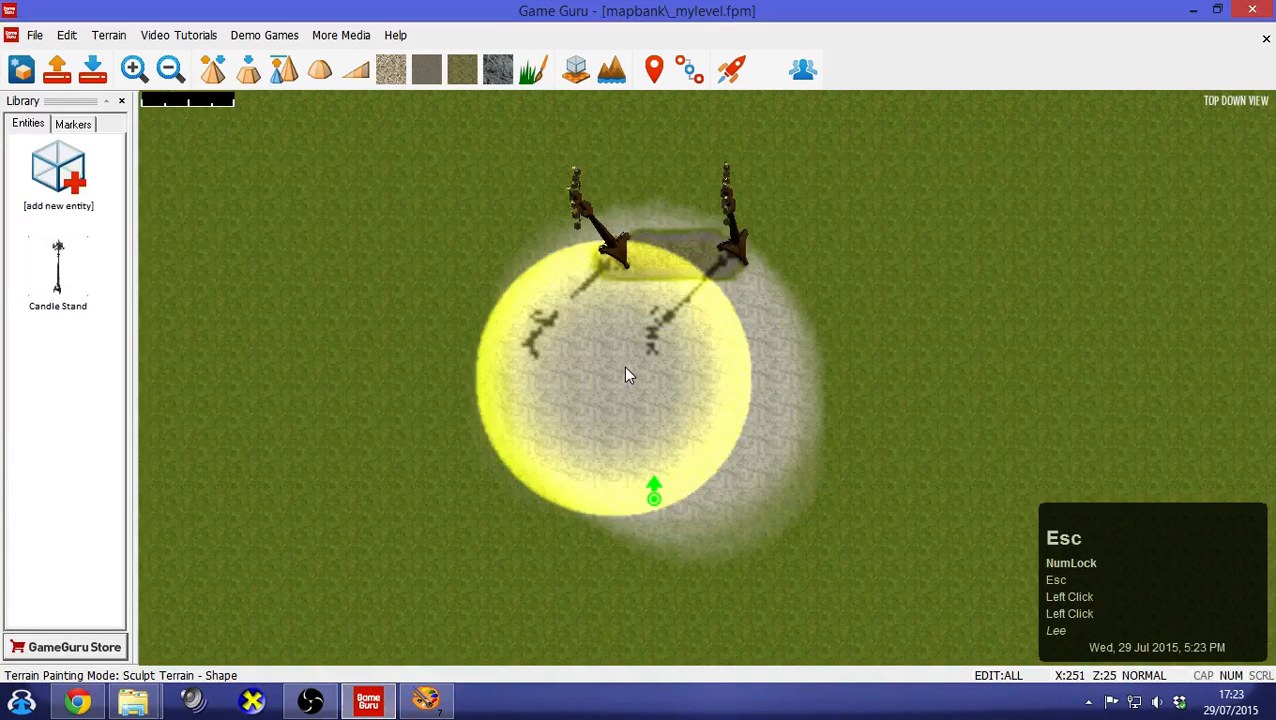
left_click(33, 36)
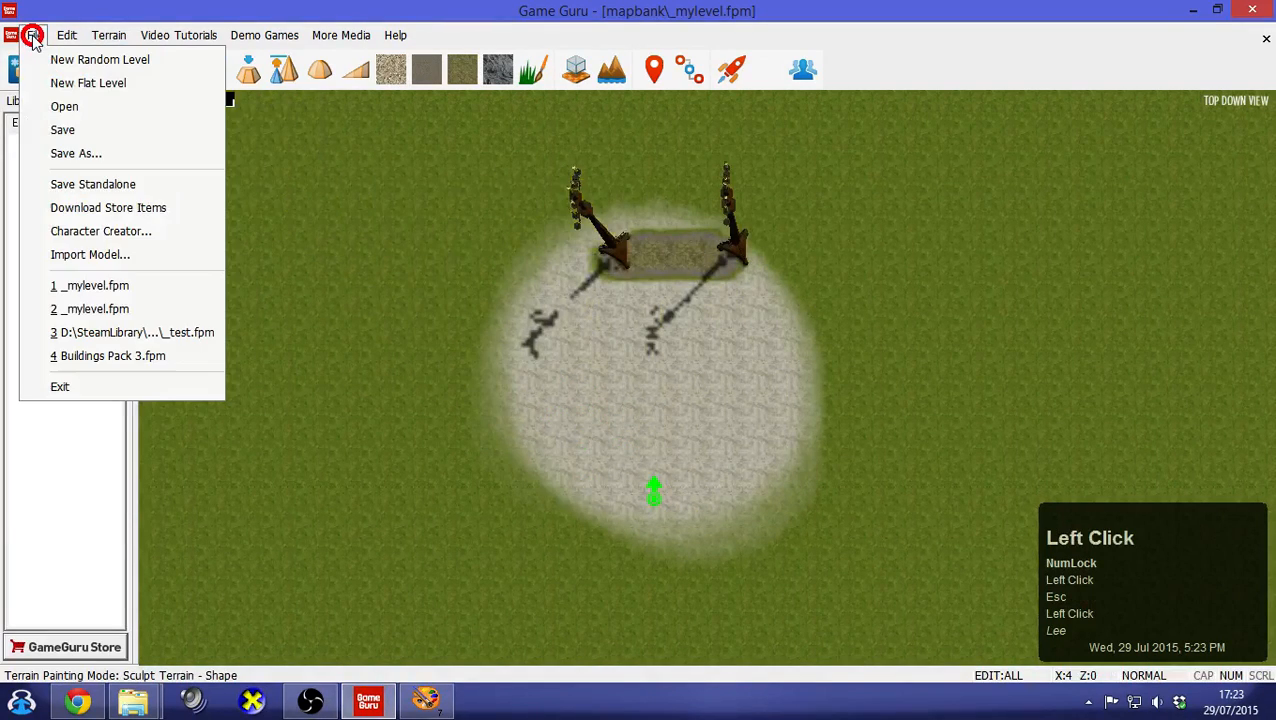
left_click(143, 186)
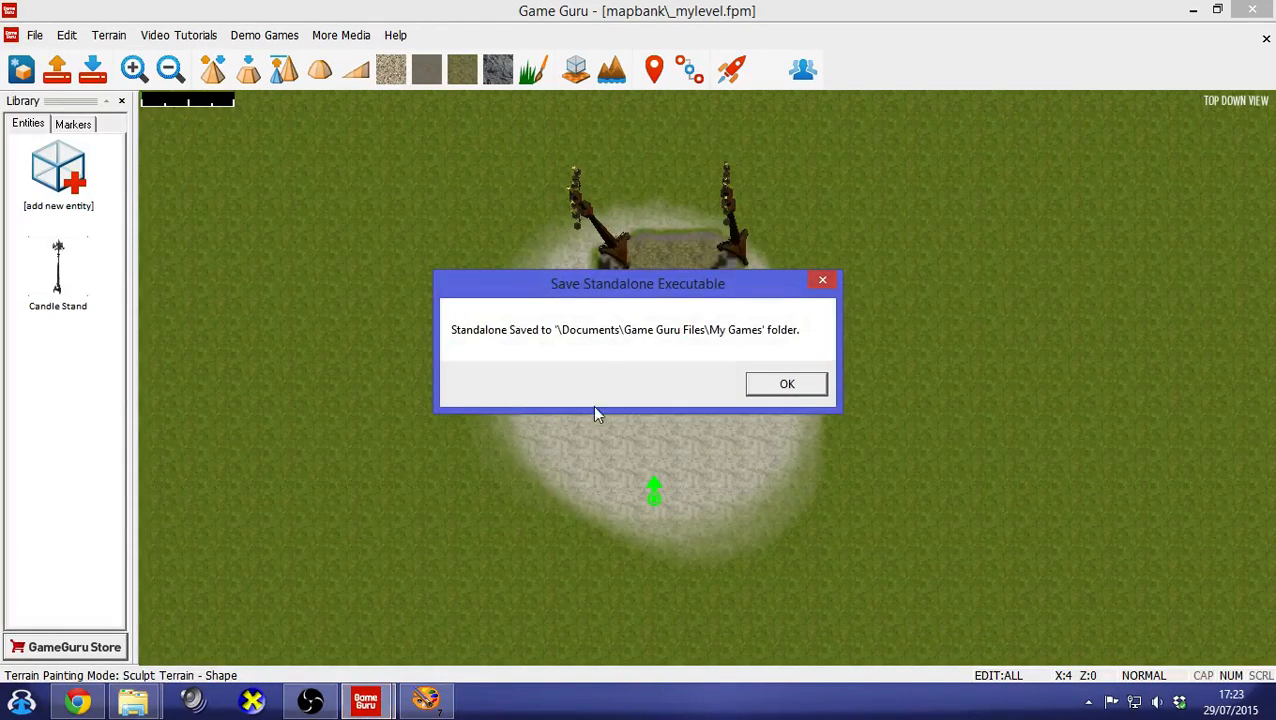
left_click(787, 387)
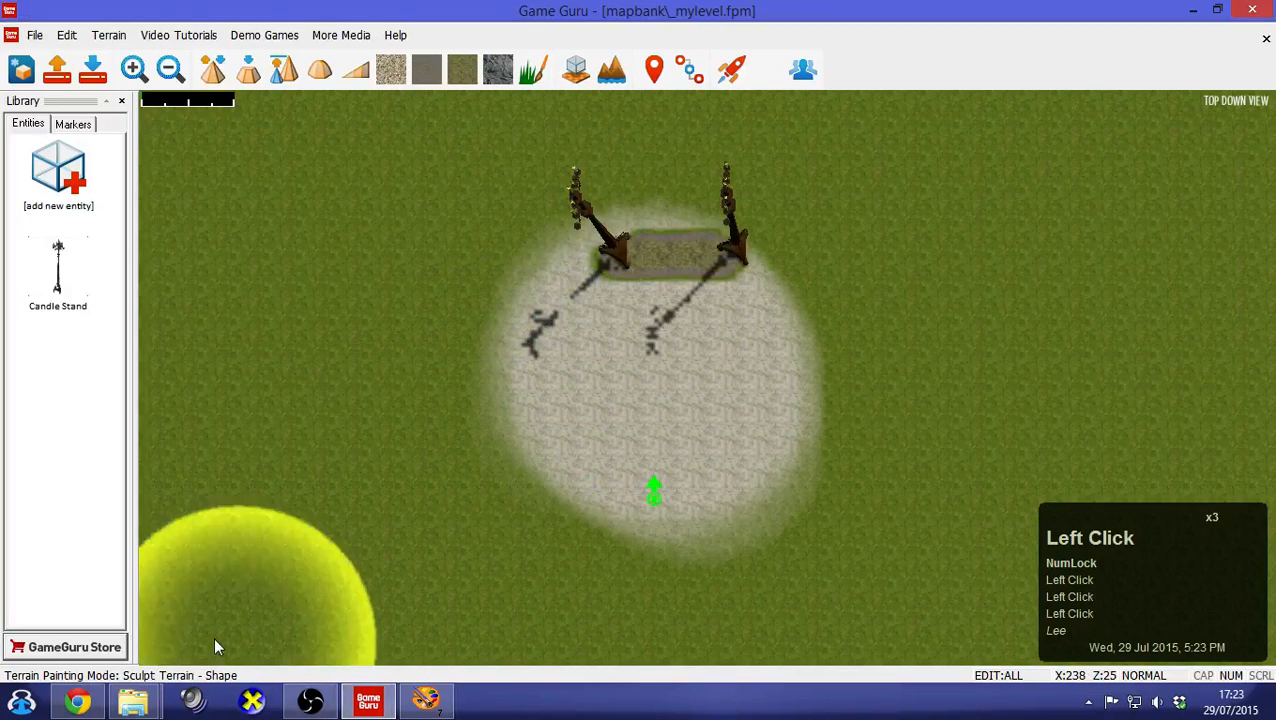
Switch to the My Games window in File Explorer and open the titlesbank folder inside _mylevel's Files folder
left_click(133, 702)
left_click(177, 604)
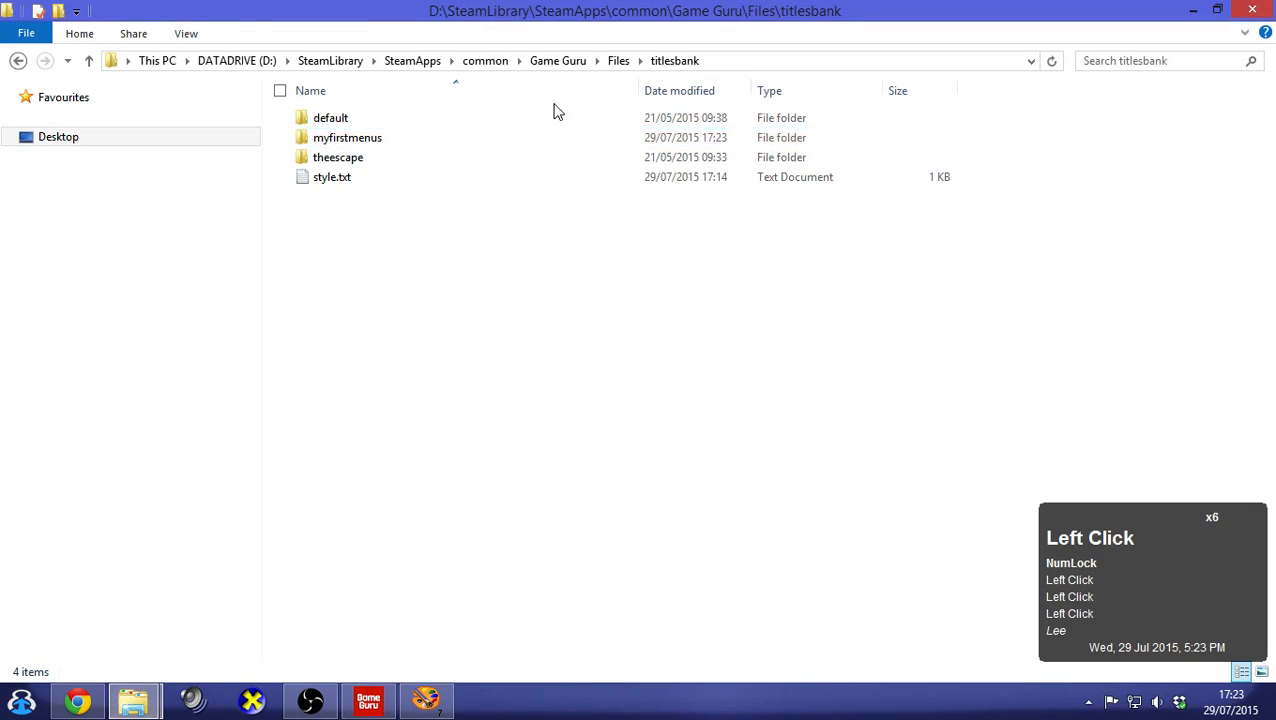
left_click(468, 226)
left_click(133, 700)
left_click(333, 610)
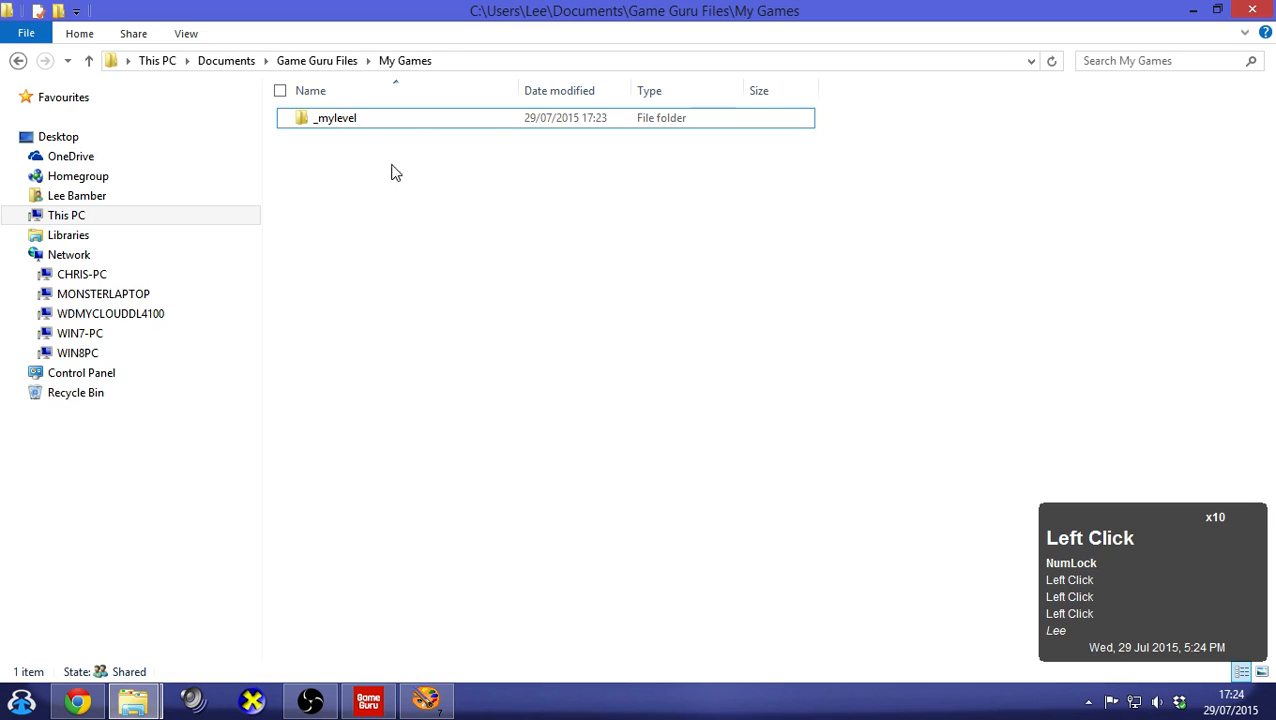
double_click(345, 121)
double_click(353, 121)
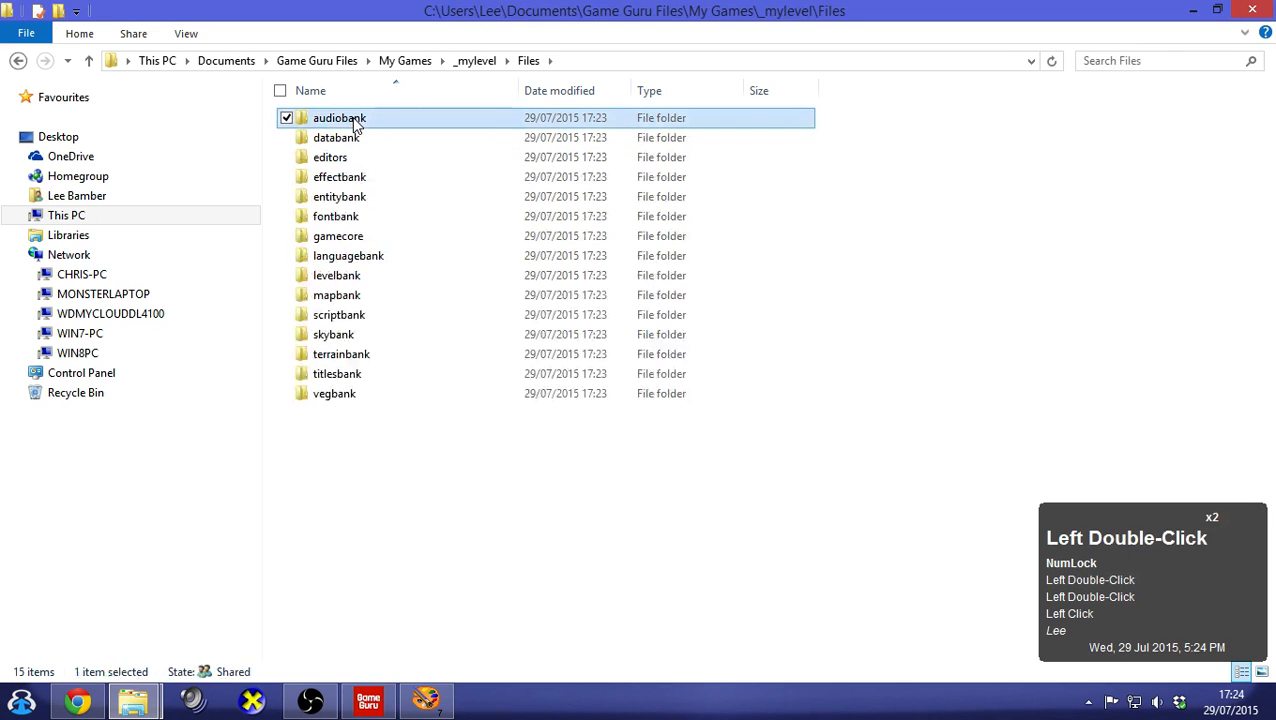
left_click(447, 498)
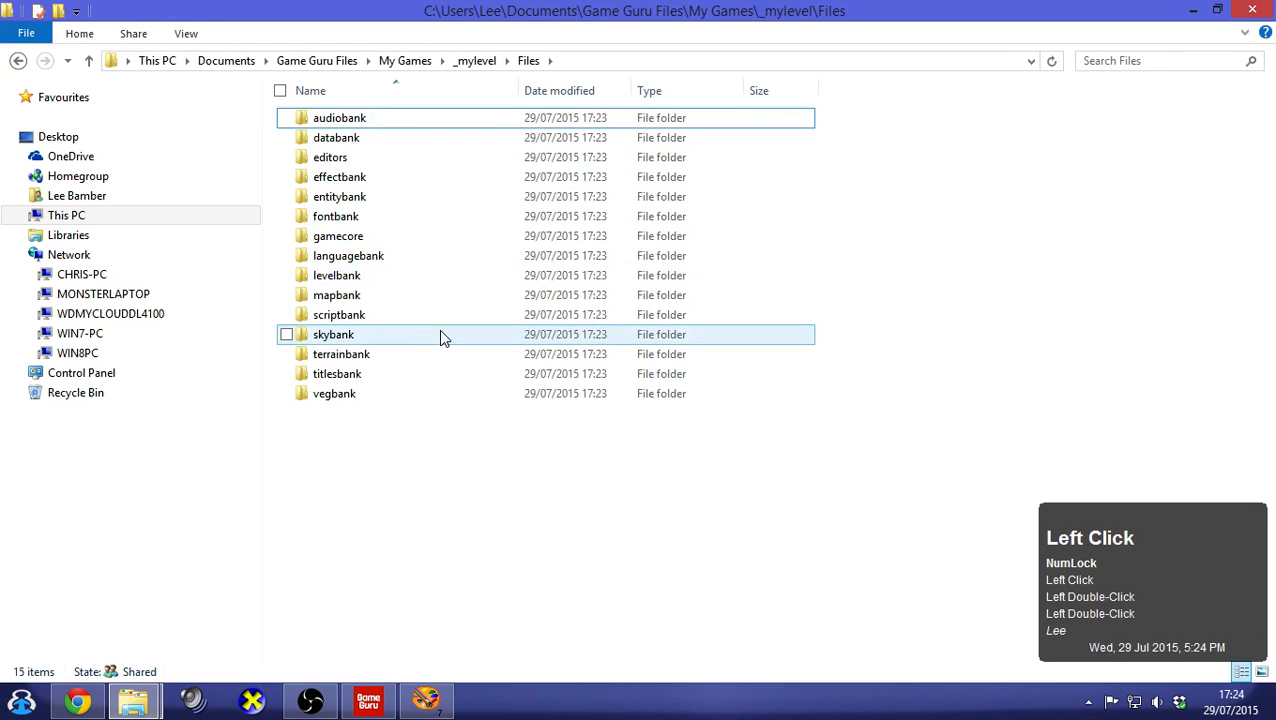
double_click(384, 376)
left_click(433, 291)
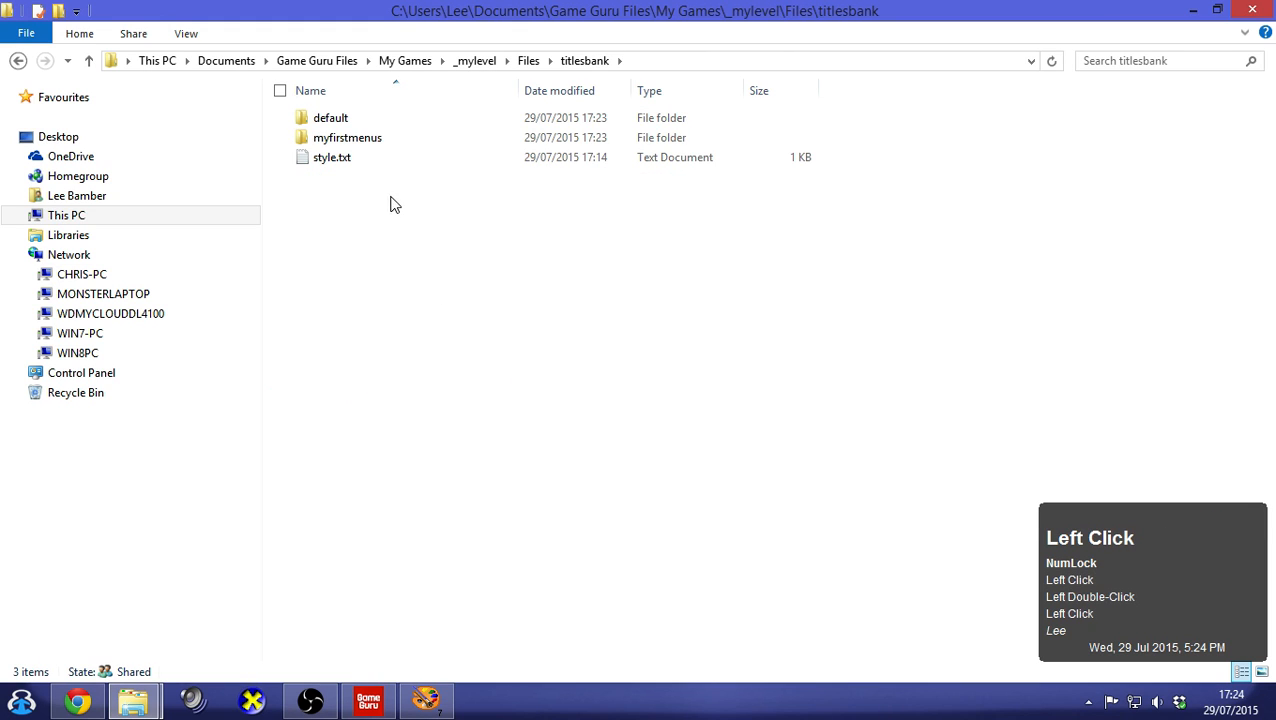
Read the exported style.txt to check which menu style it names, and close it
double_click(352, 158)
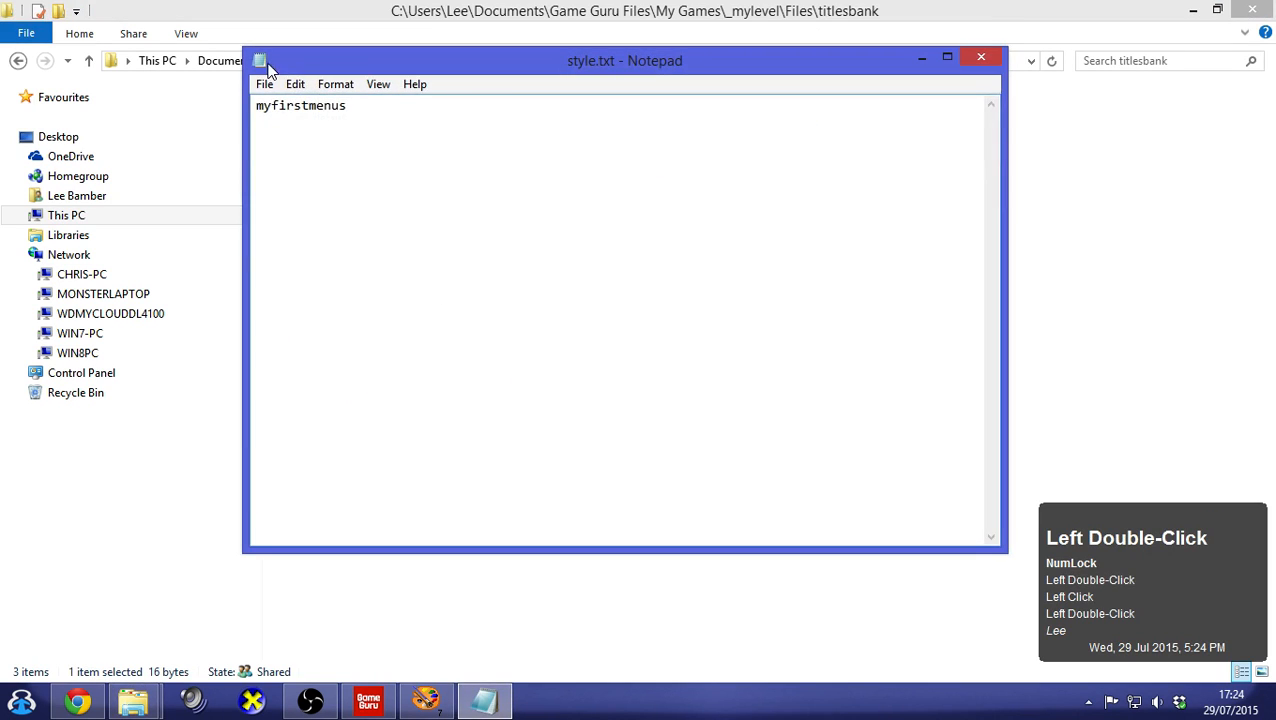
left_click(262, 64)
double_click(261, 62)
Inspect the contents of the exported default and myfirstmenus title folders and return to titlesbank
double_click(345, 120)
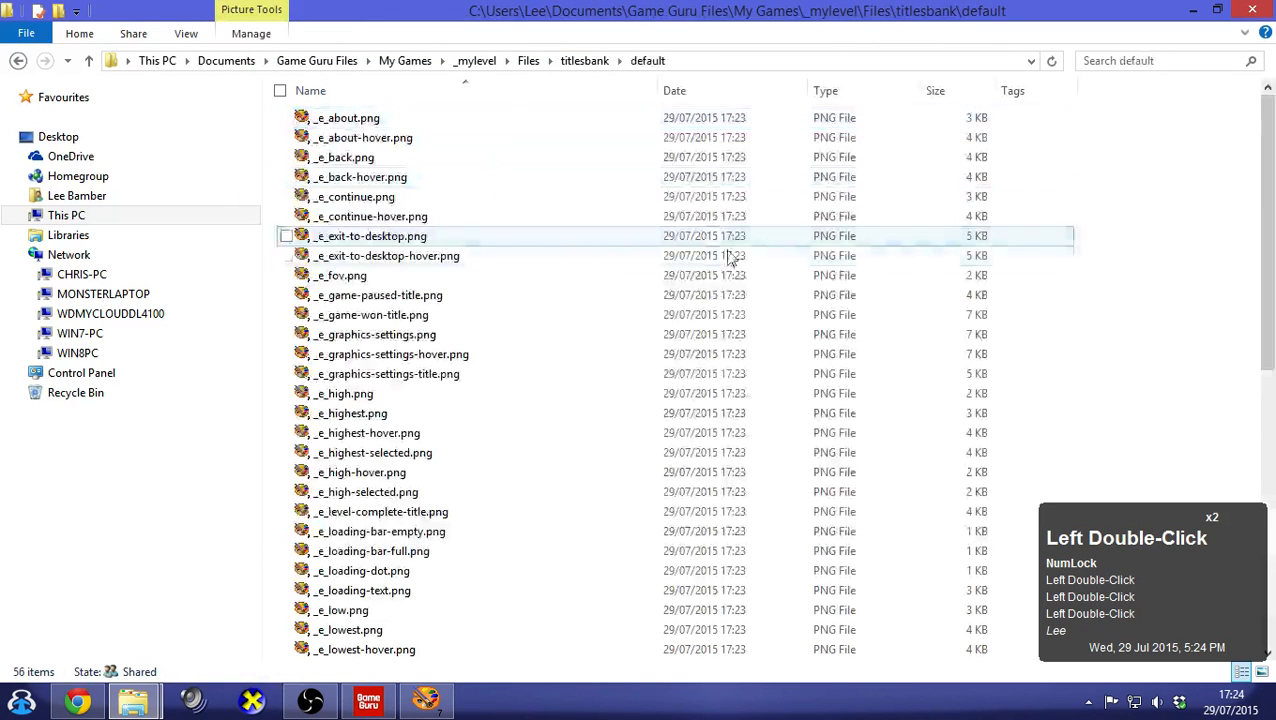
key("BackSpace")
double_click(360, 137)
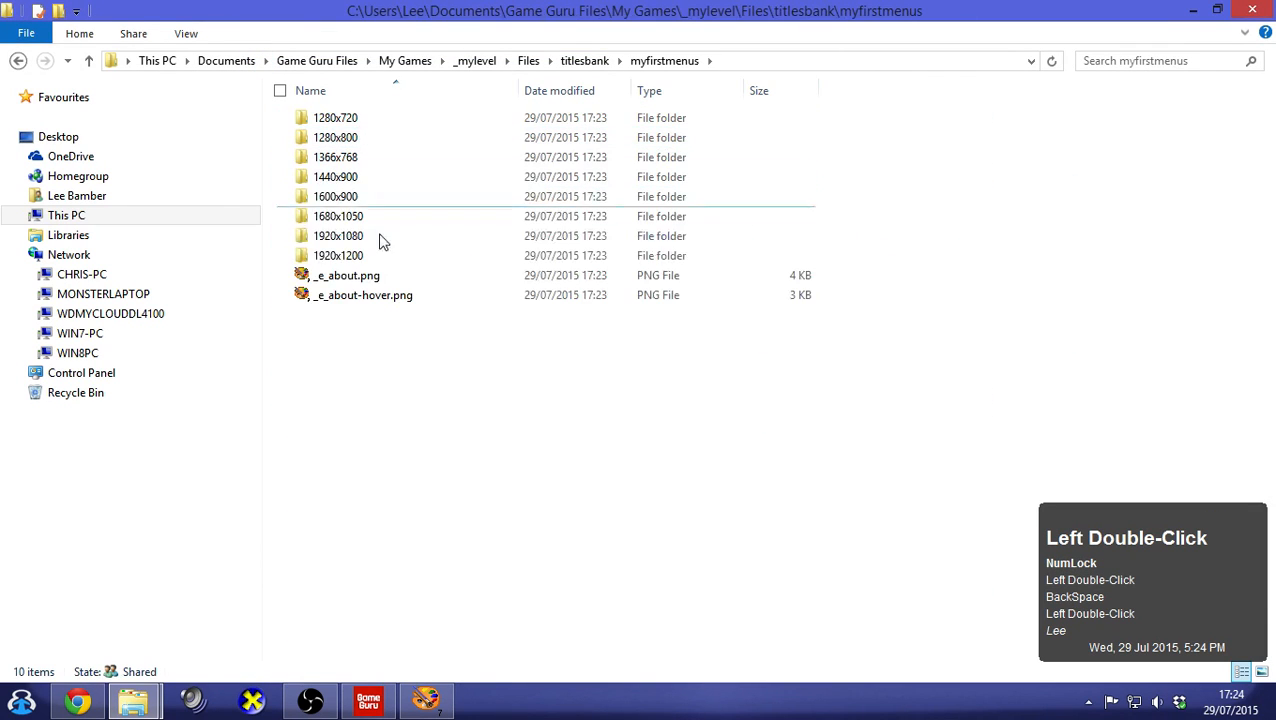
left_click(388, 366)
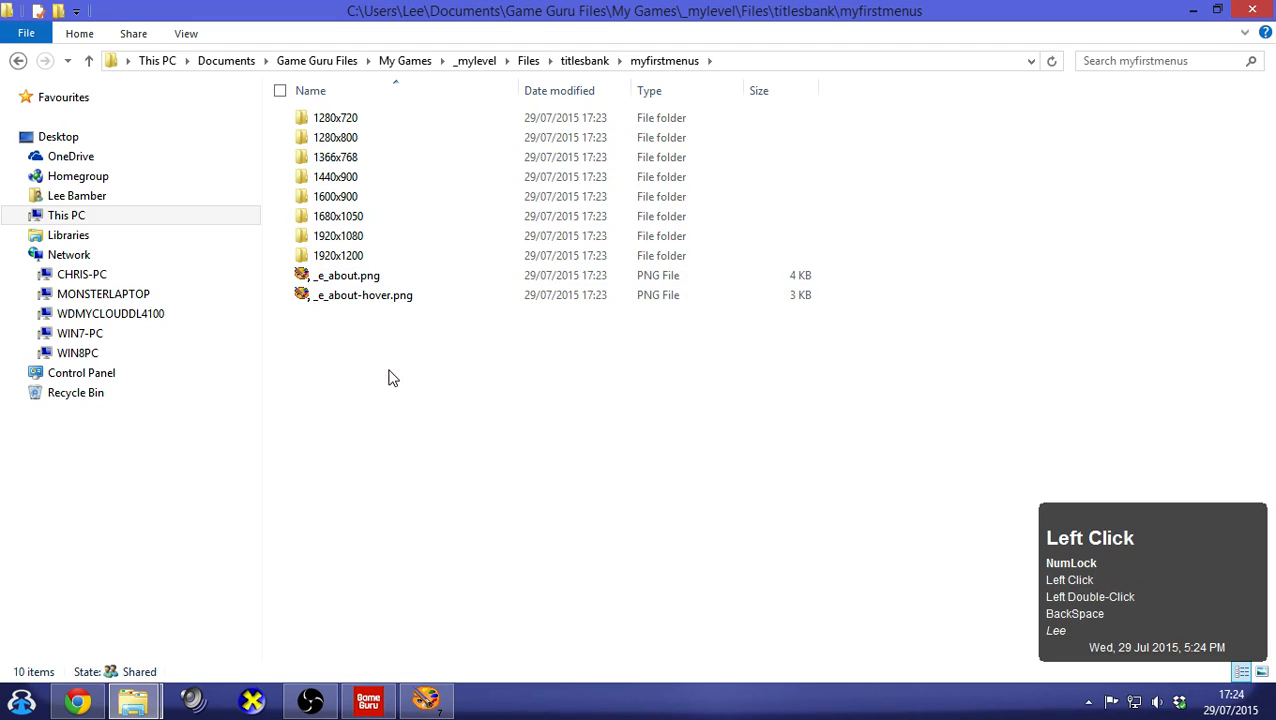
left_click(444, 361)
key("BackSpace")
left_click(444, 361)
Run _mylevel.exe from the exported _mylevel folder, view the game's About page, and go back to the main menu
left_click(478, 62)
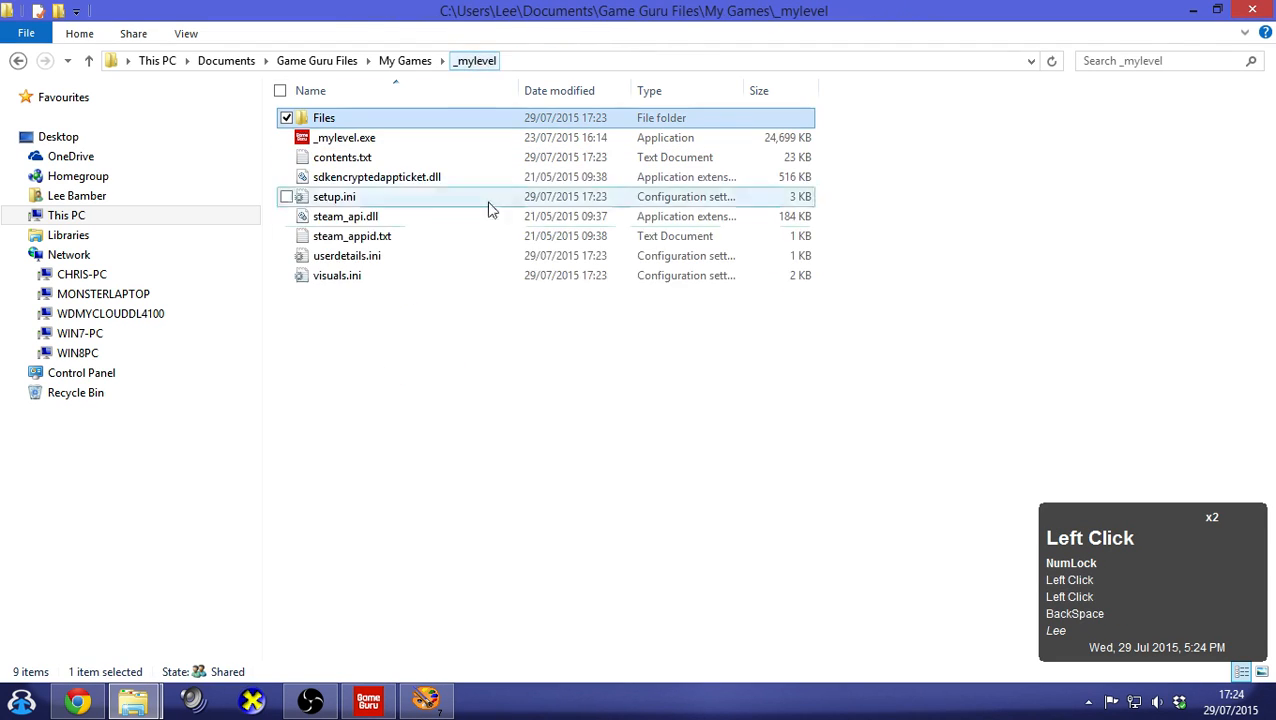
left_click(407, 325)
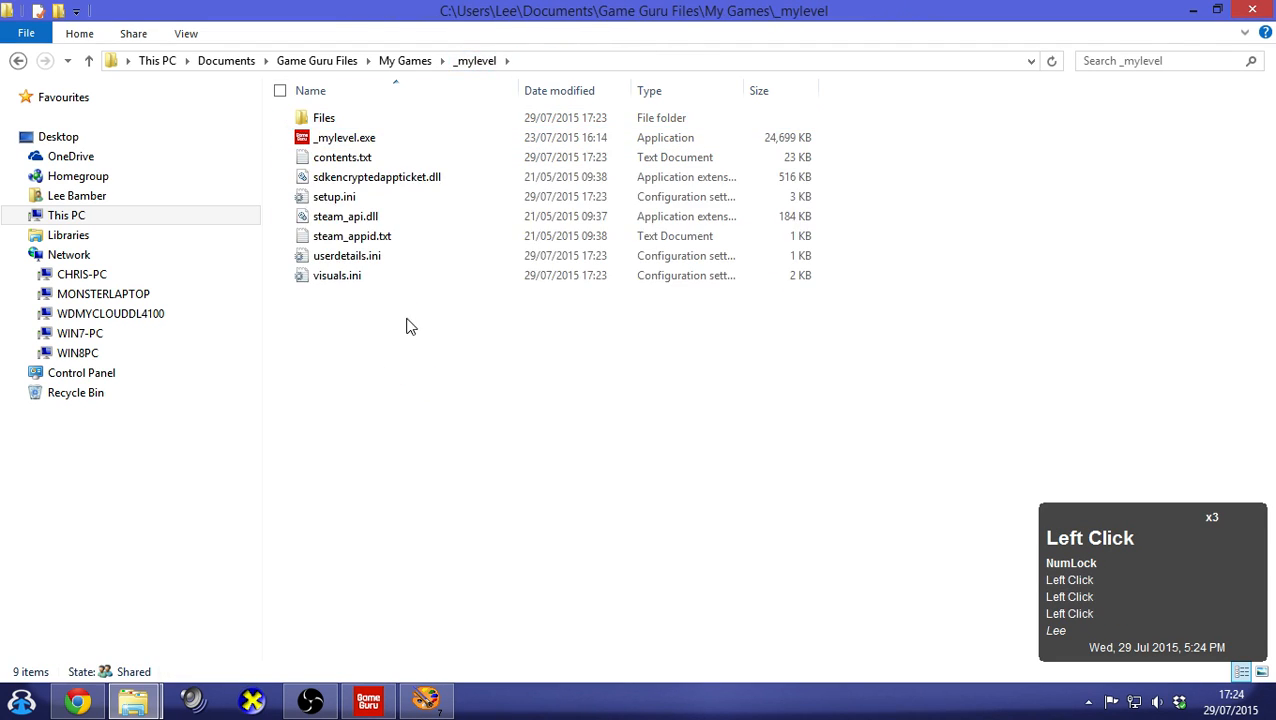
double_click(360, 140)
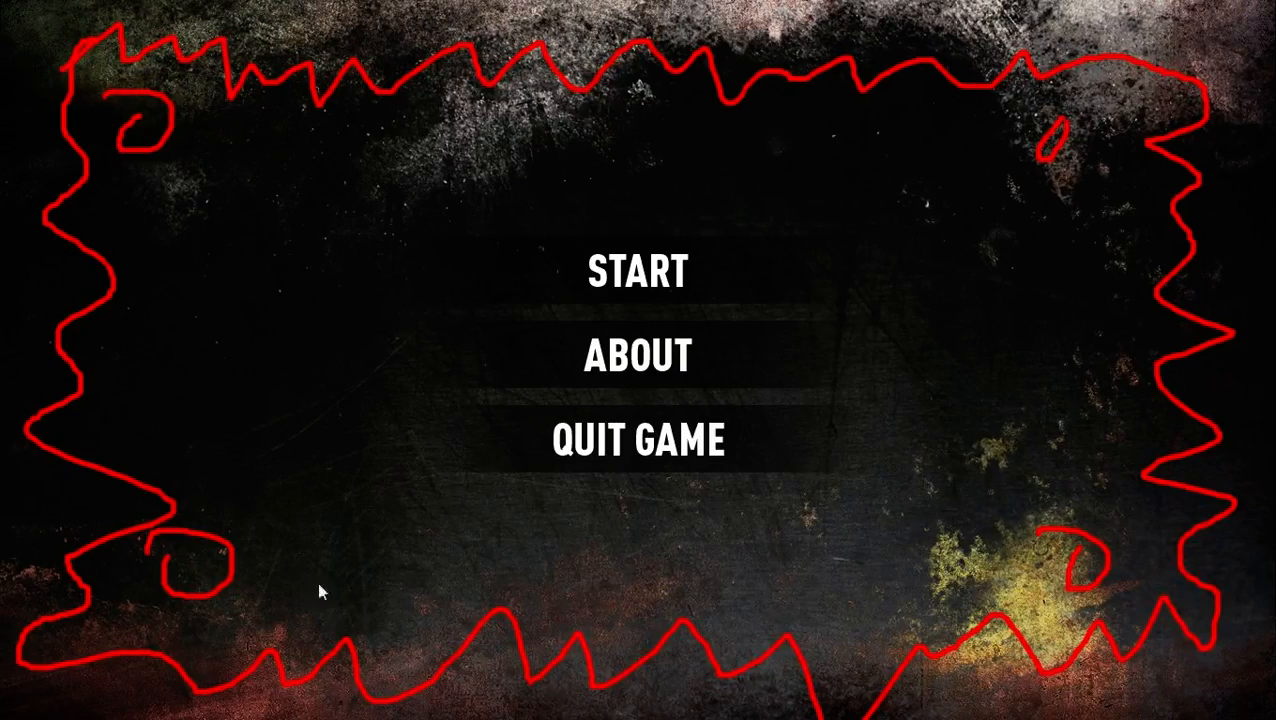
left_click(600, 358)
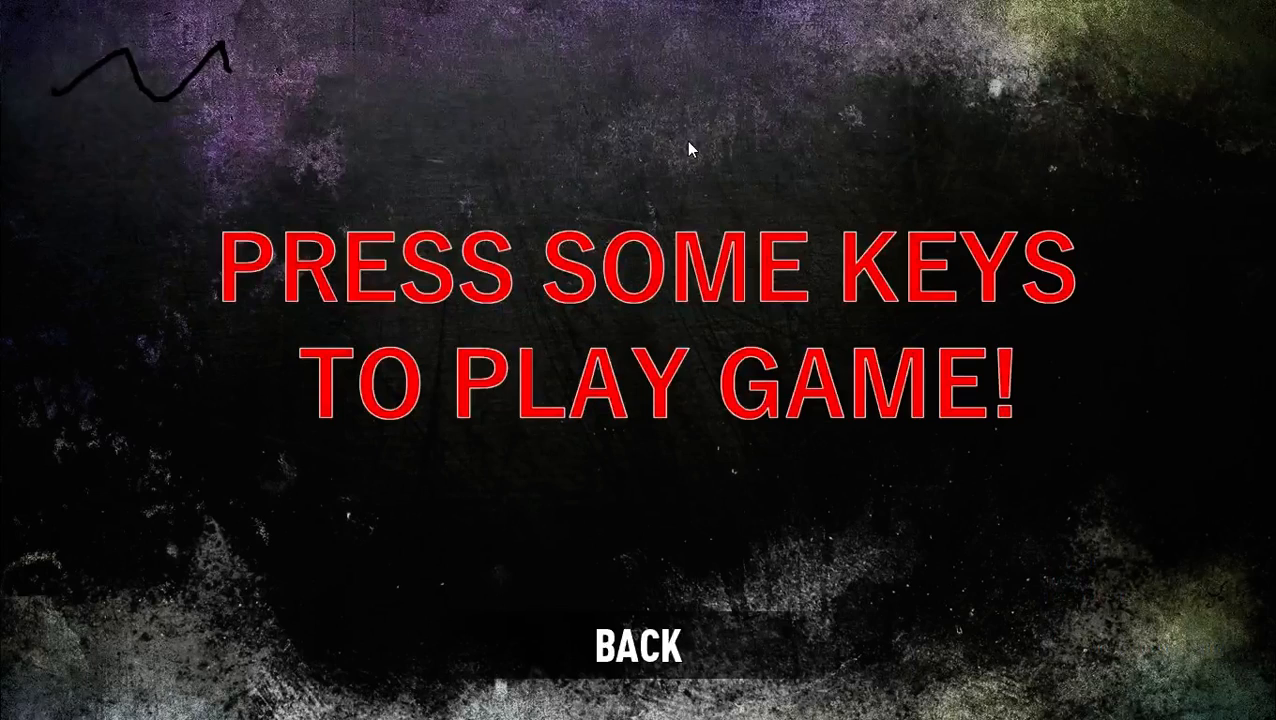
left_click(695, 632)
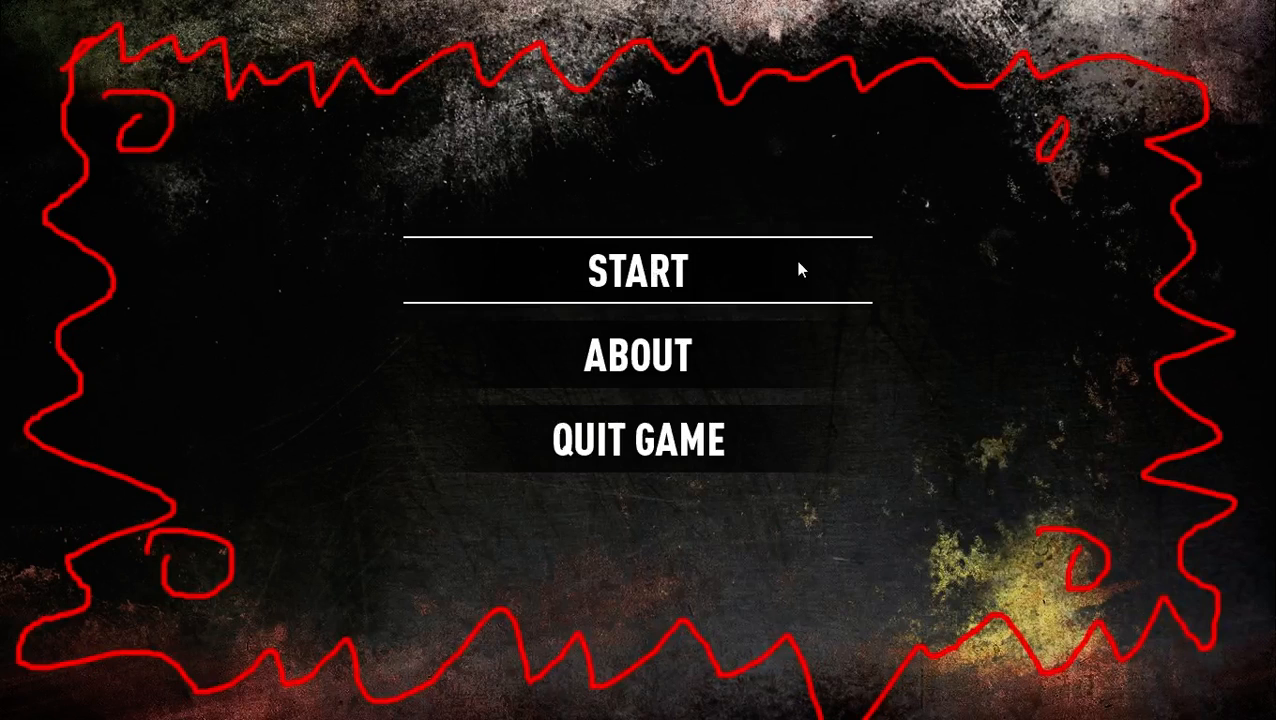
Start the game and walk around the level, examining the candle-stand gateway from several sides
left_click(630, 279)
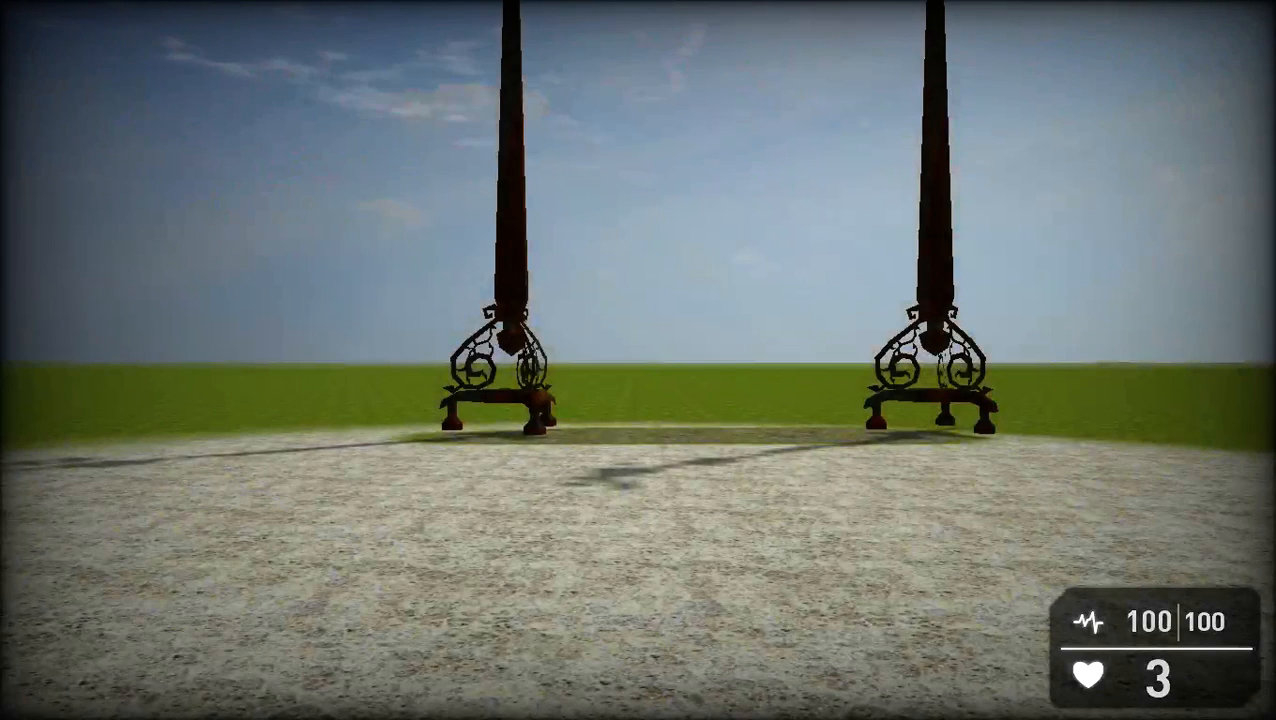
key("w")
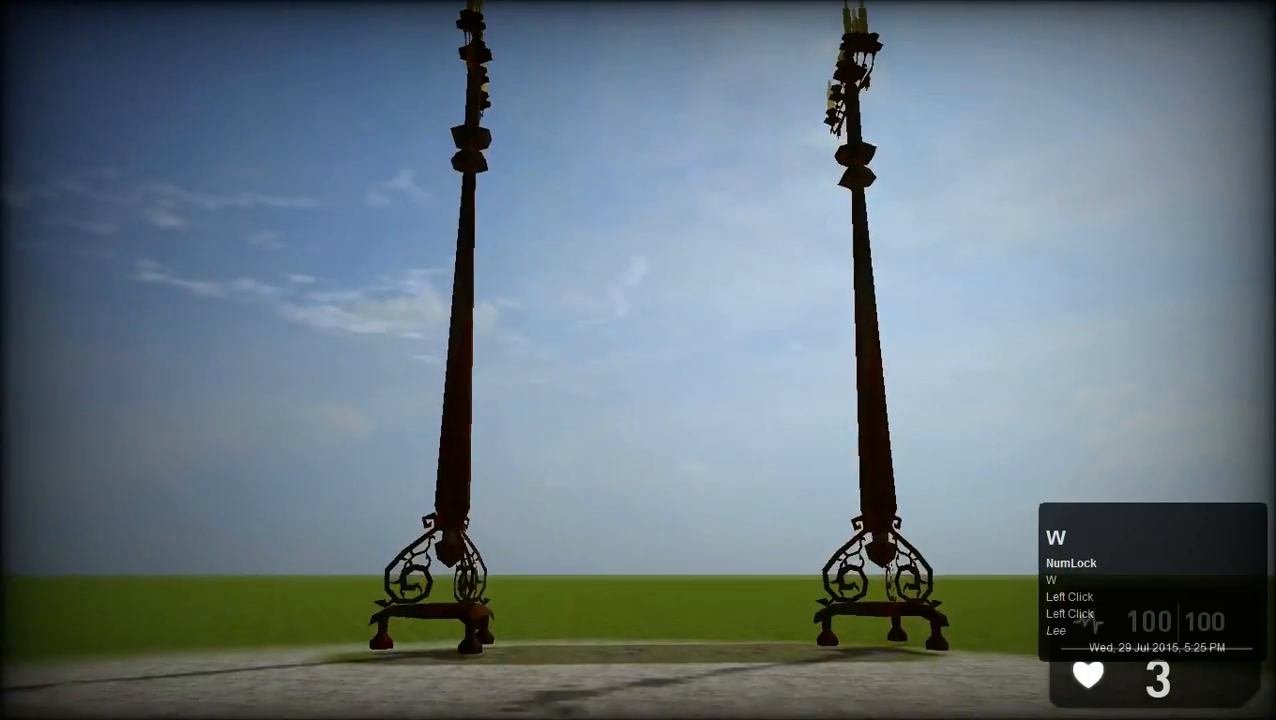
key("w")
key("w")
key("w")
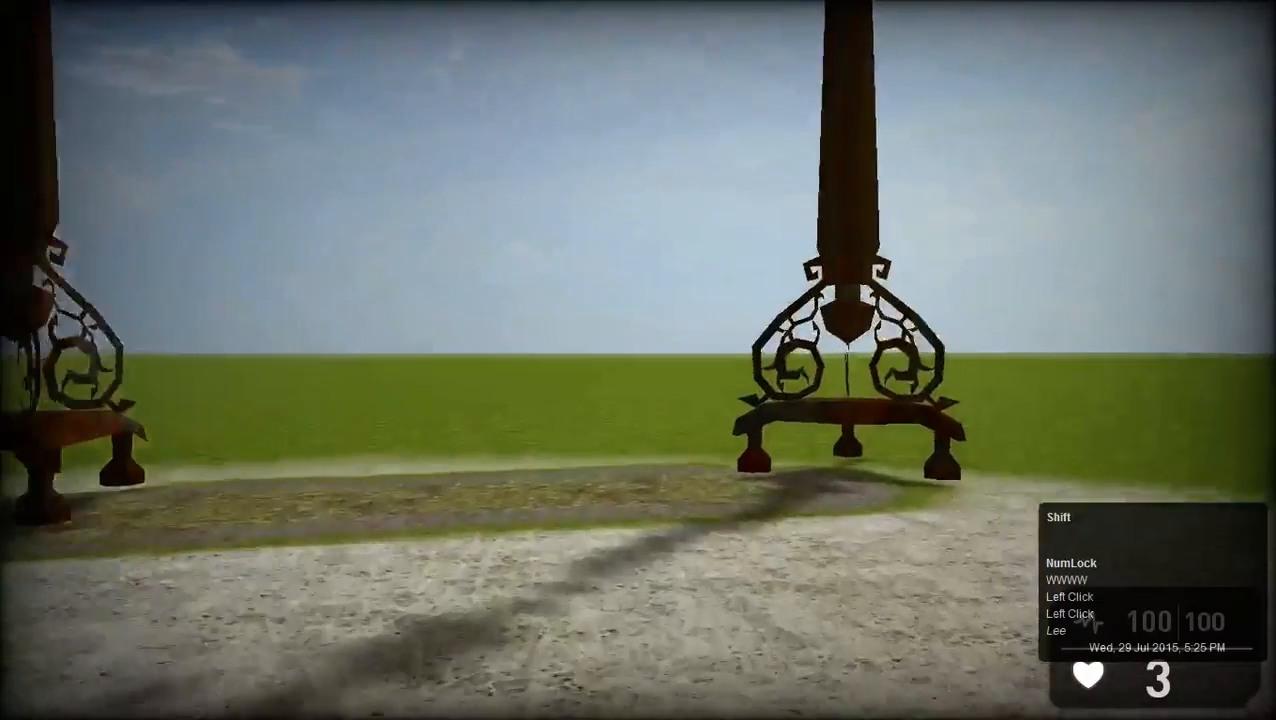
key("shift+d")
key("d")
key("w")
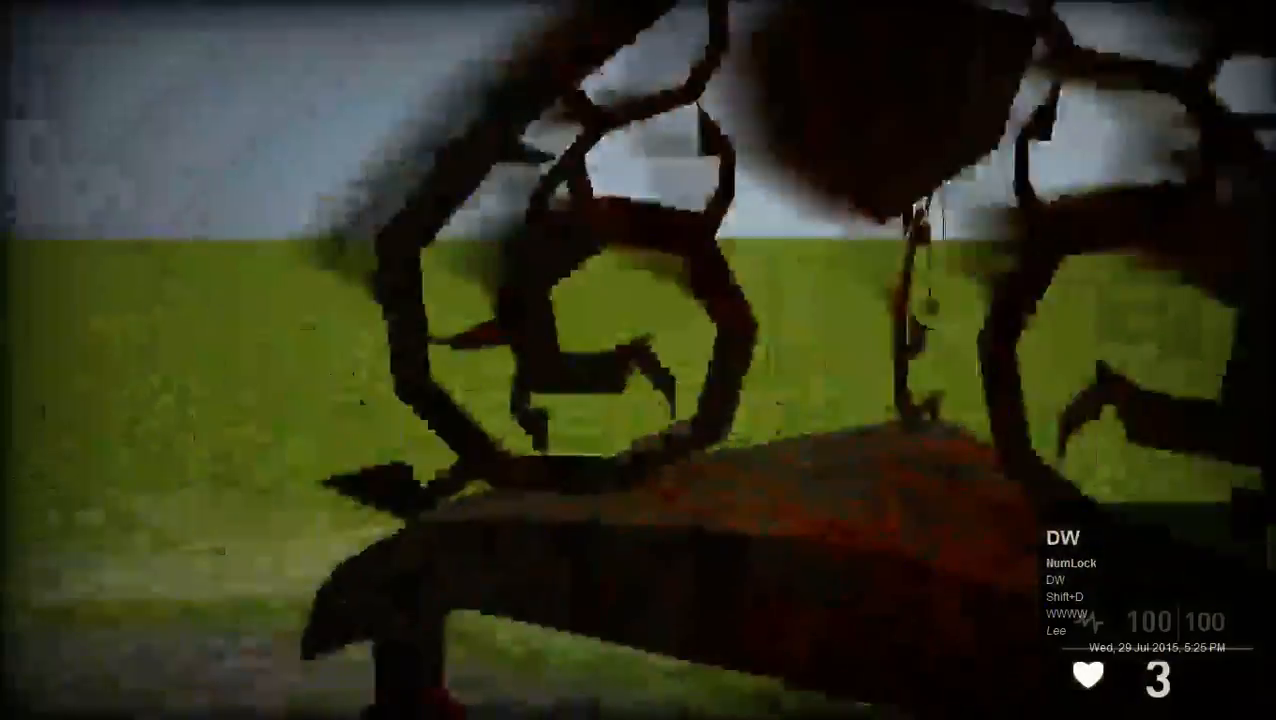
key("w")
key("w")
key("a")
key("a")
key("a")
key("w")
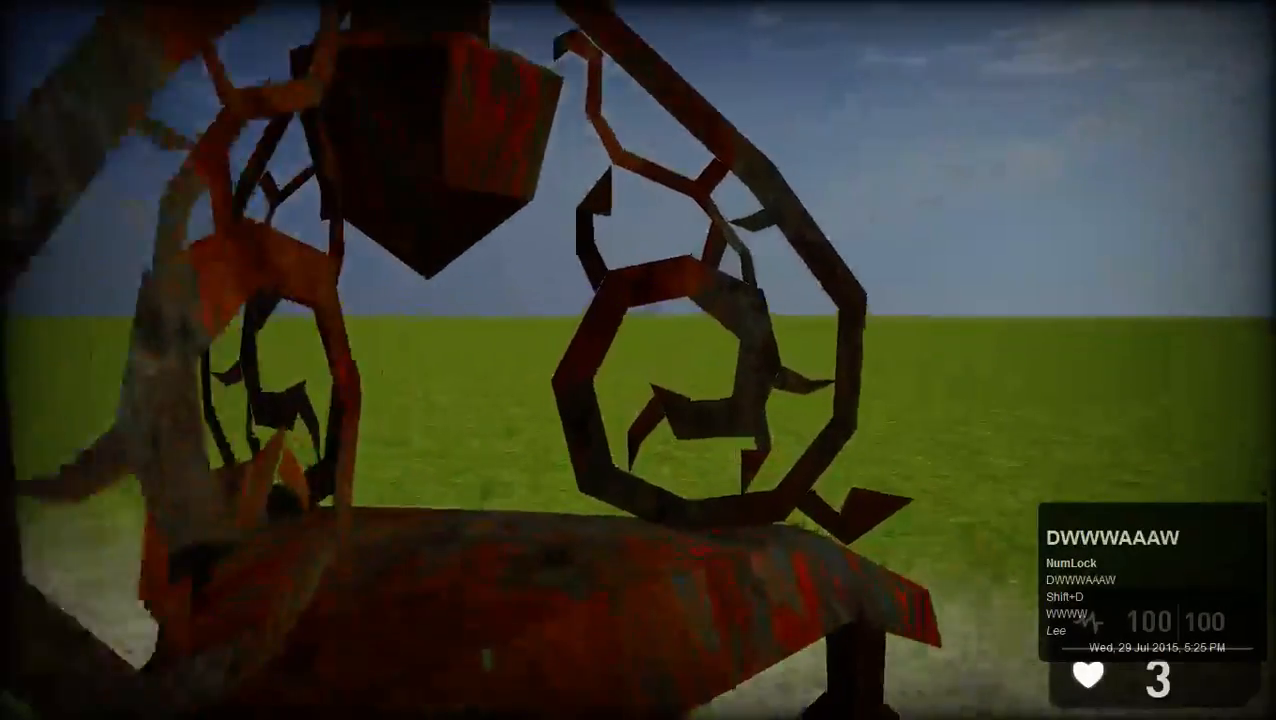
key("d")
key("s")
key("a")
key("w")
key("a")
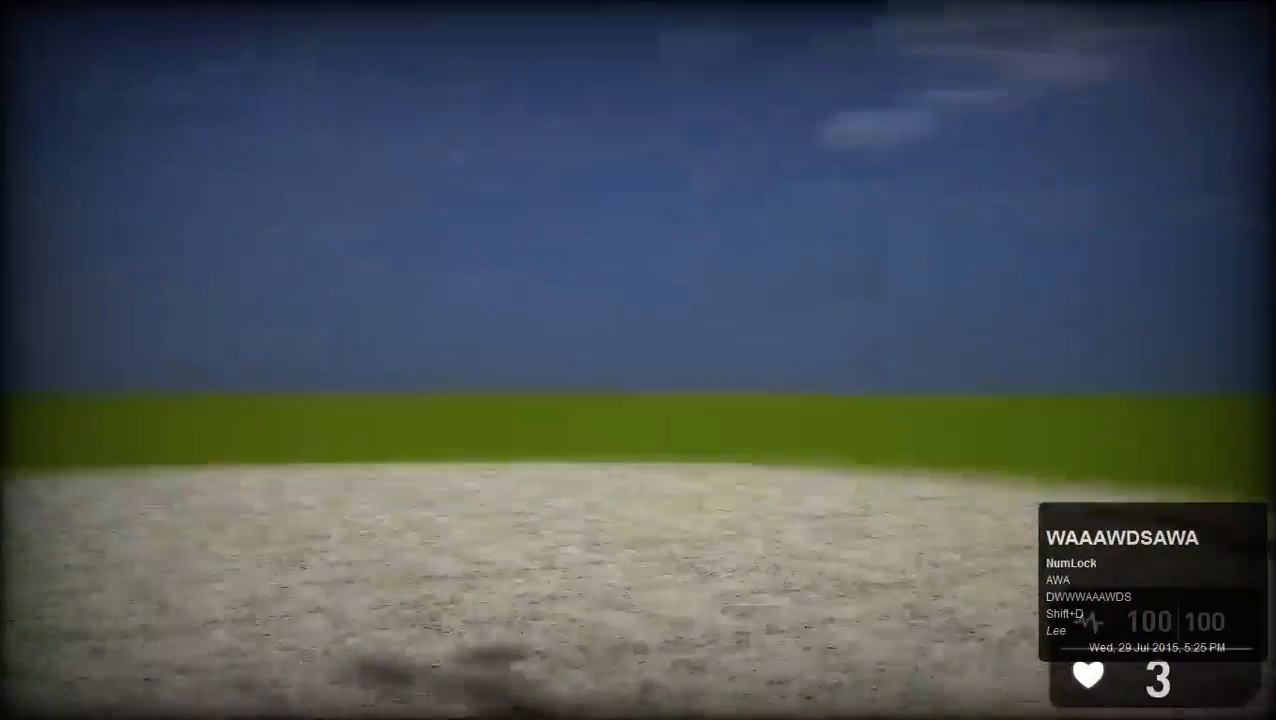
key("s")
key("s")
key("s")
key("s")
key("s")
key("s")
key("s")
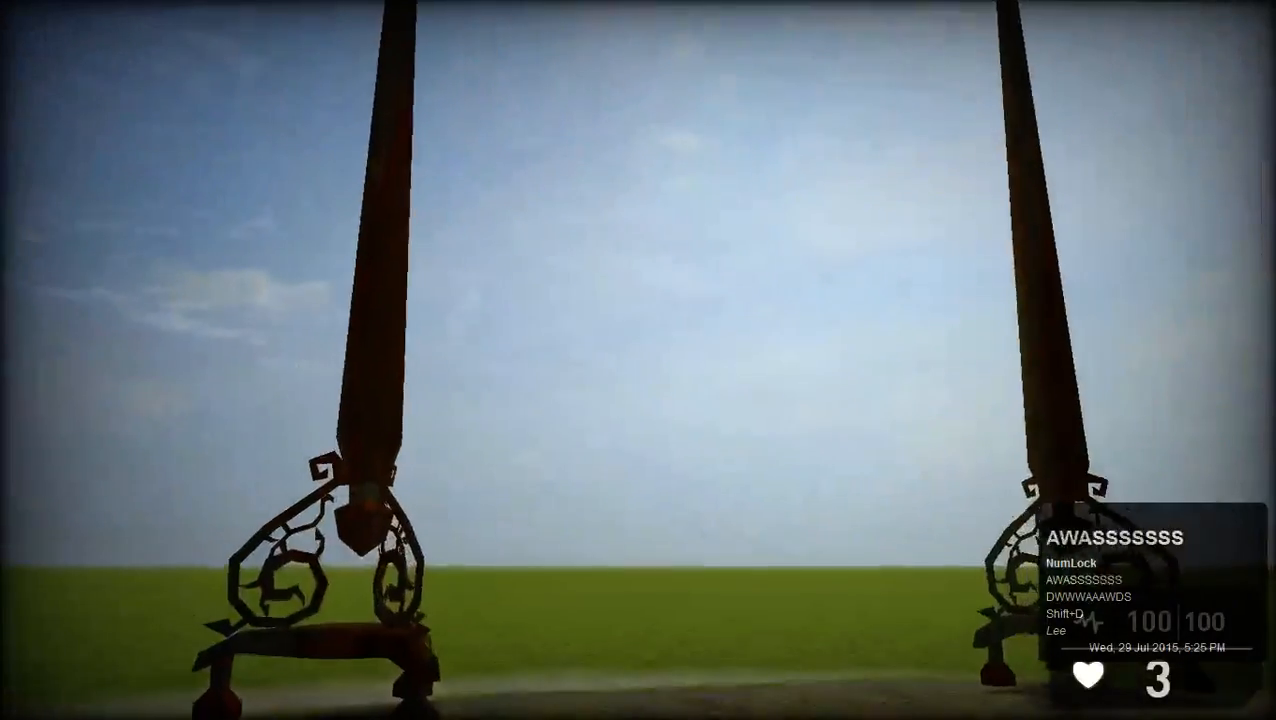
key("s")
key("s")
key("d")
key("d")
key("d")
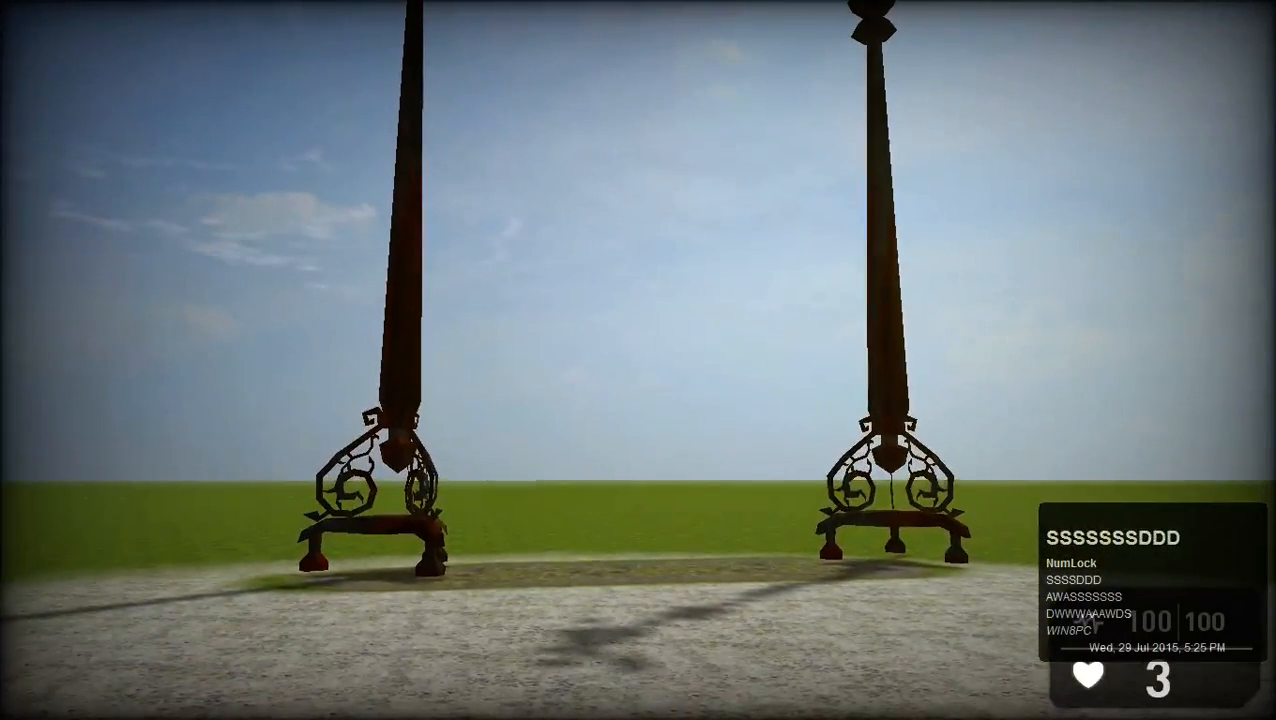
Pause the game, view the graphics settings, return to the main menu, and quit the game
key("Escape")
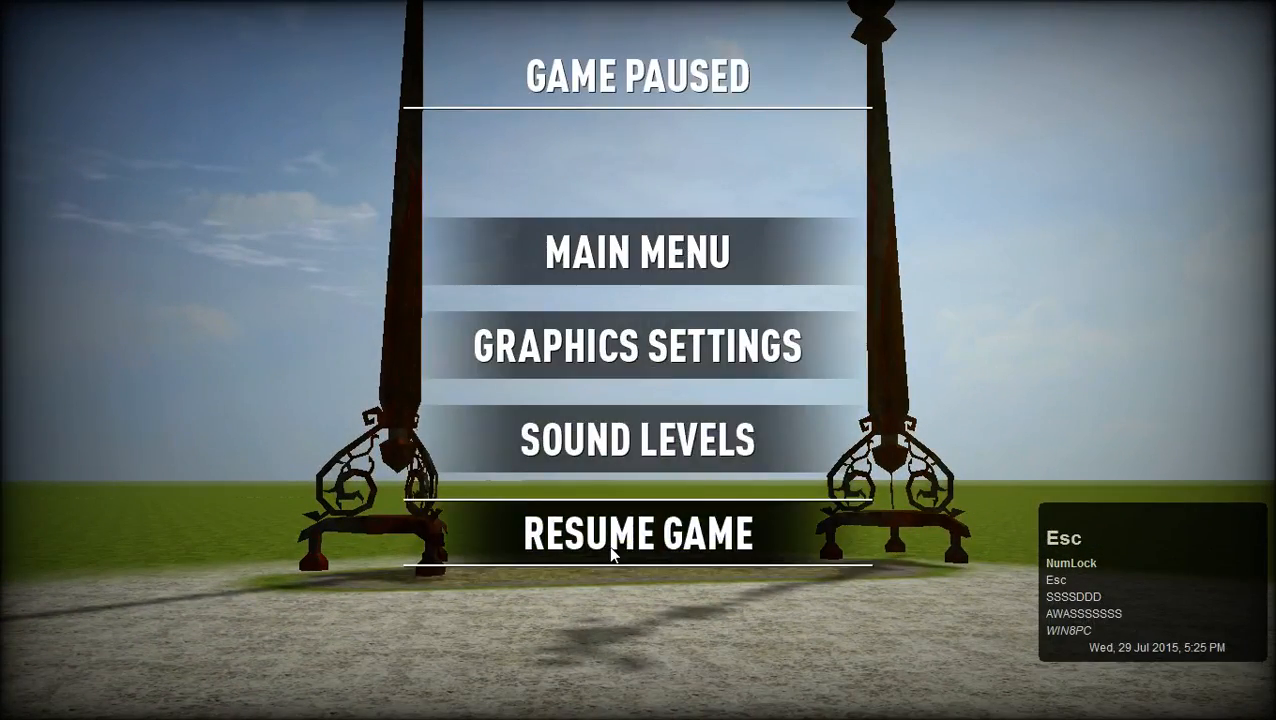
left_click(636, 360)
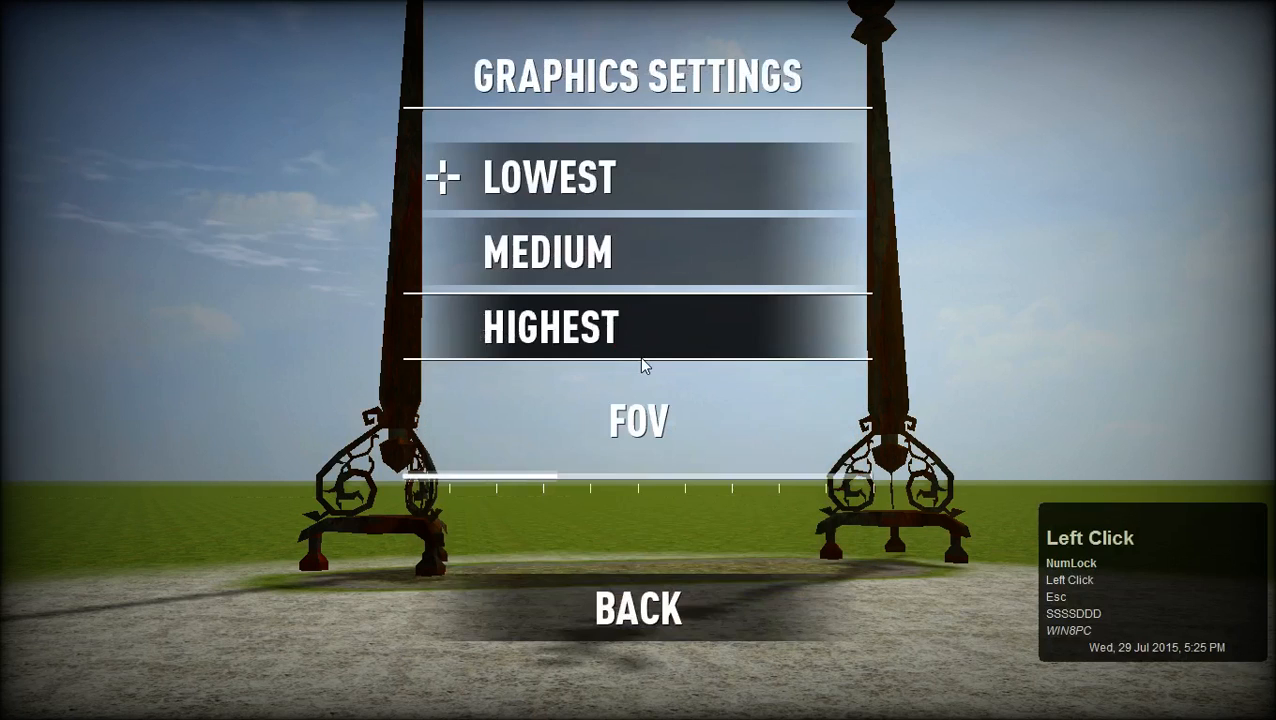
left_click(637, 600)
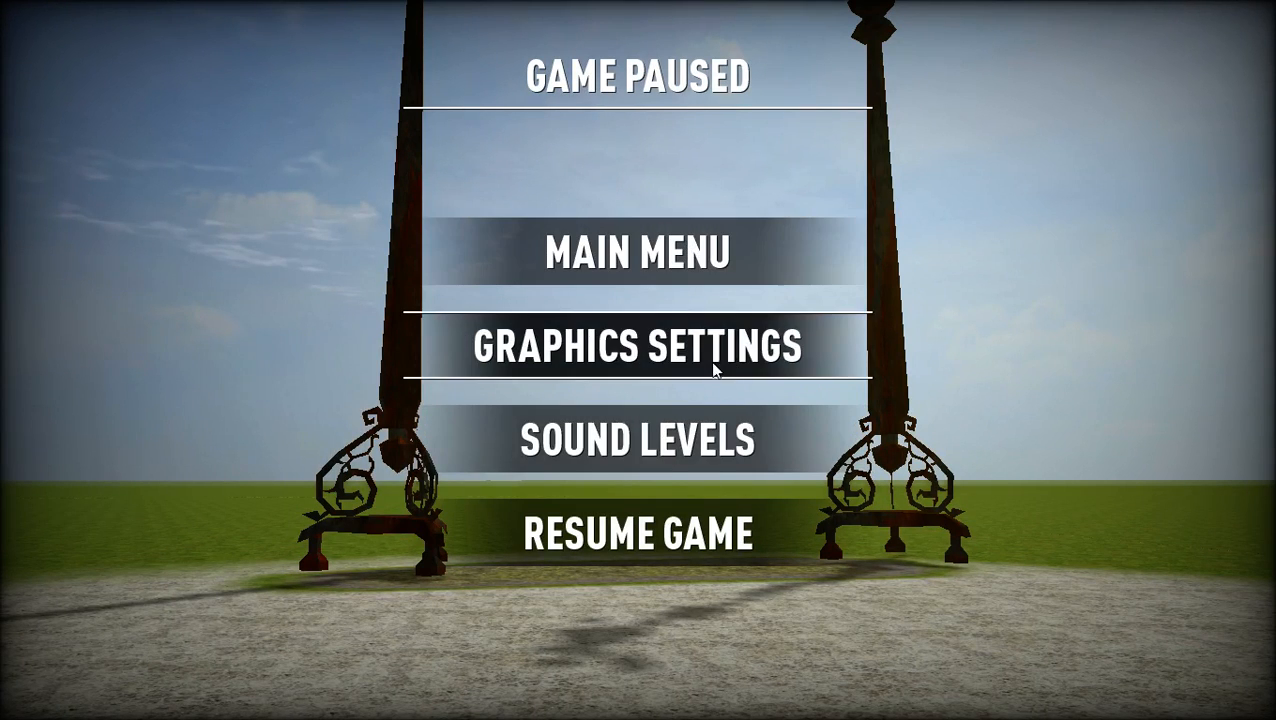
left_click(646, 259)
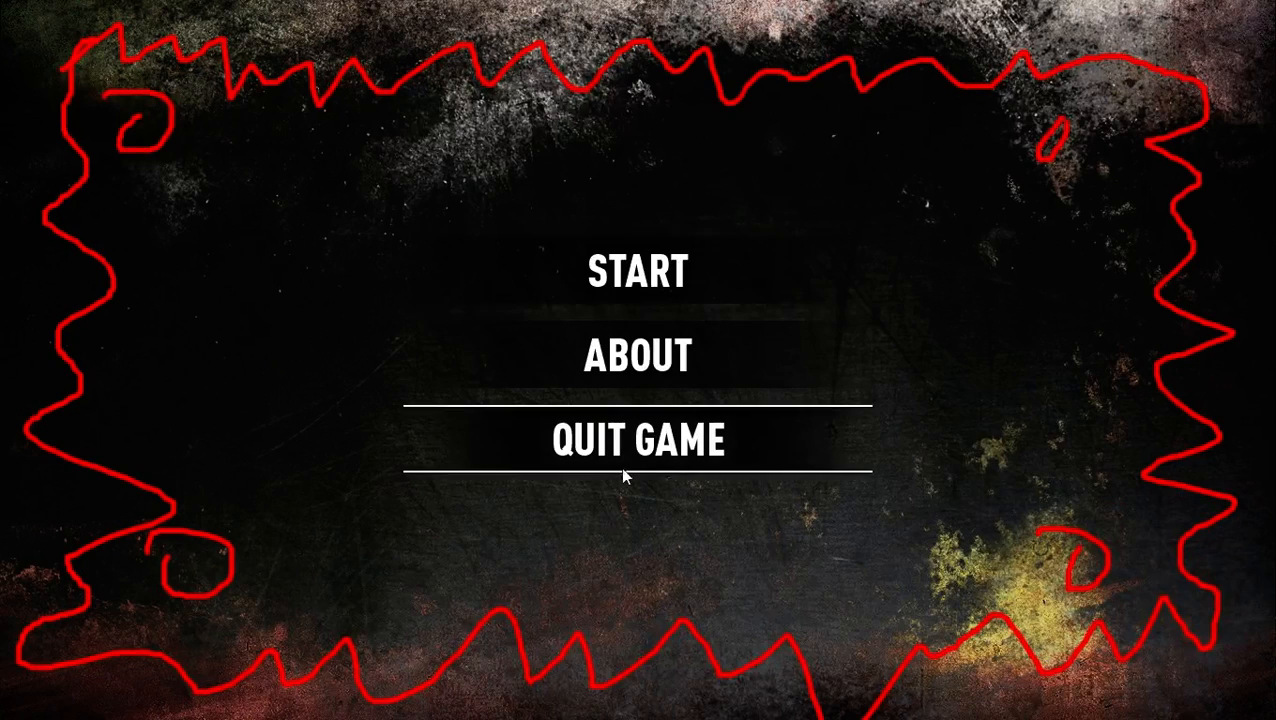
left_click(676, 443)
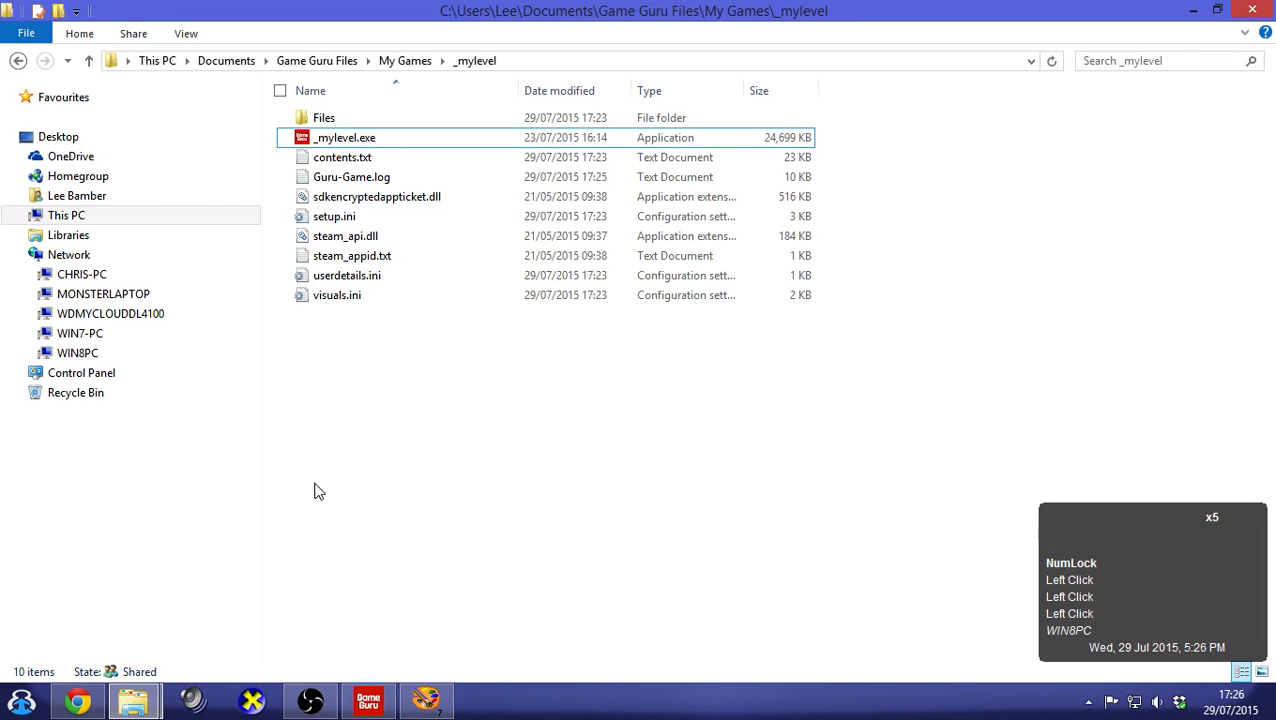
Switch to the Game Guru titlesbank window, look into theescape, and examine about.png and about-hover.png in myfirstmenus
left_click(138, 703)
left_click(151, 638)
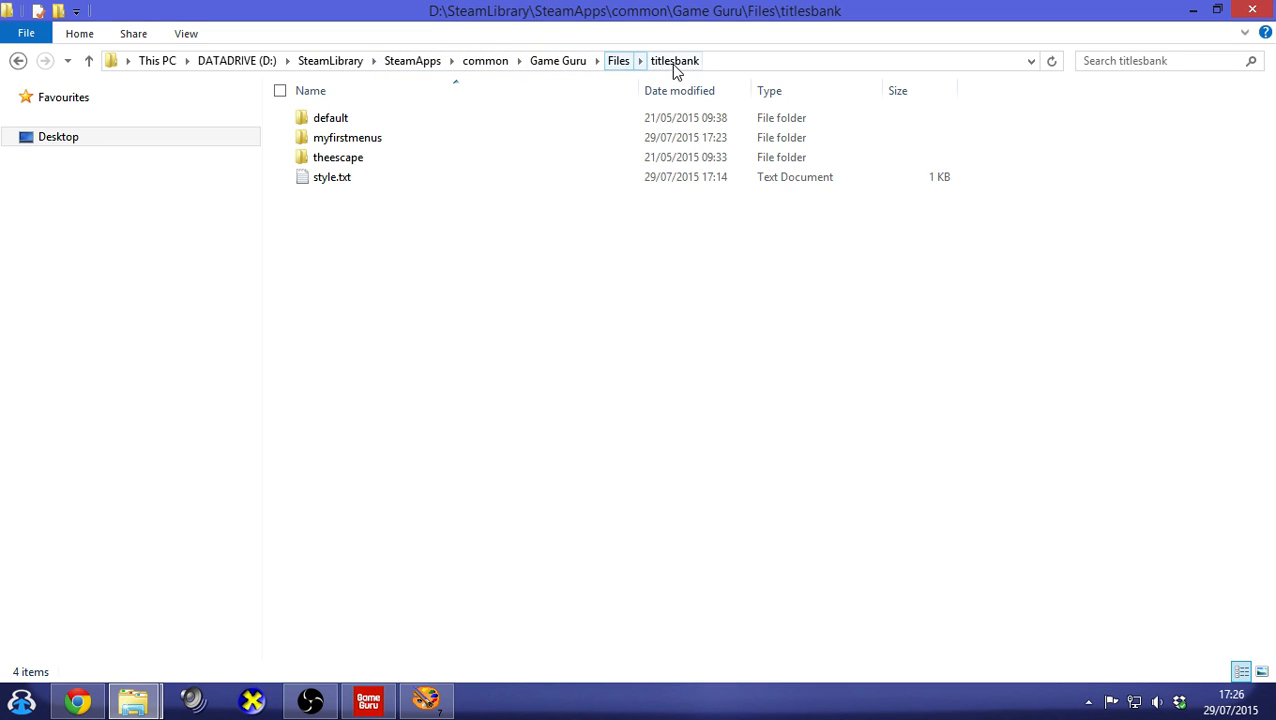
left_click(393, 225)
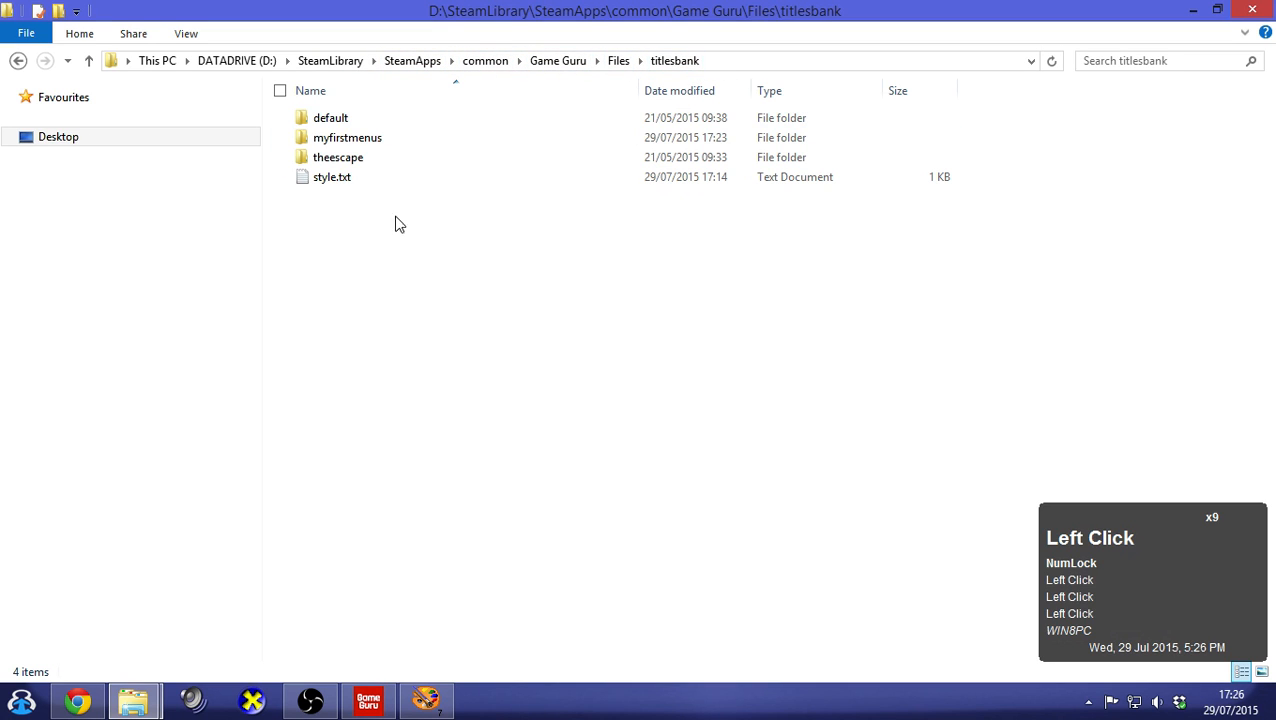
double_click(344, 162)
key("BackSpace")
double_click(340, 137)
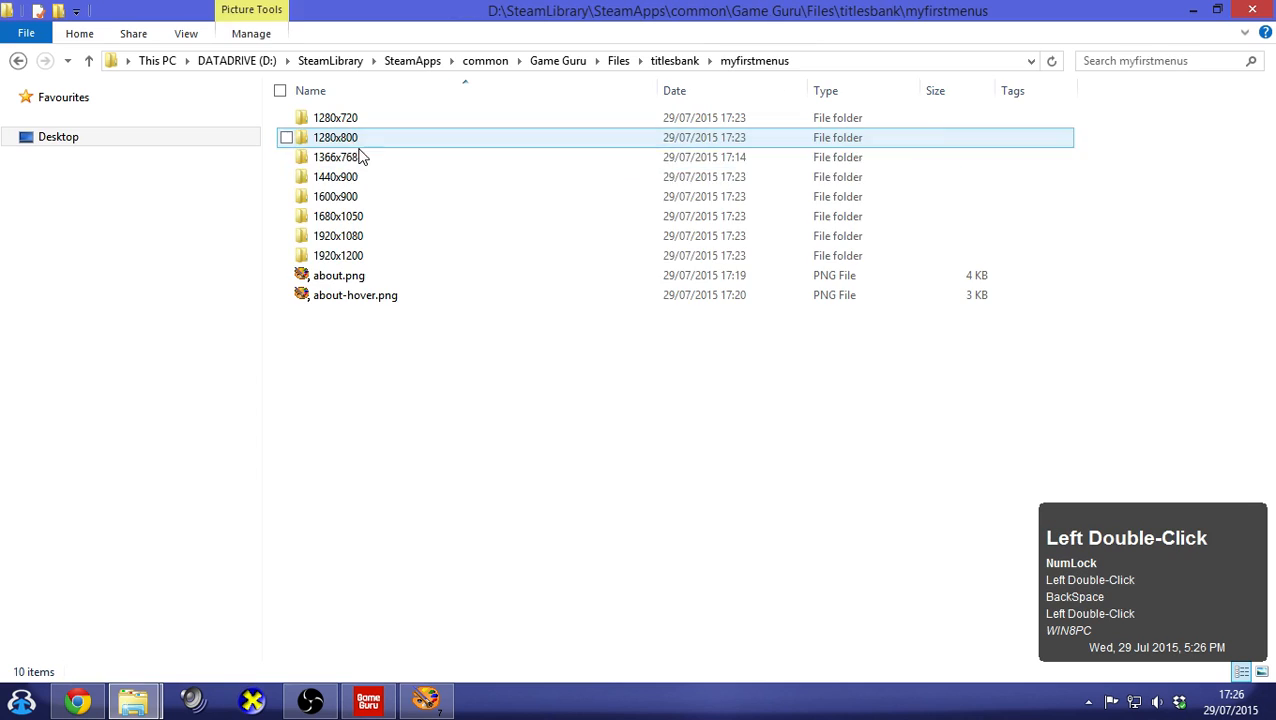
left_click(350, 283)
left_click(343, 294, "shift")
left_click(385, 350)
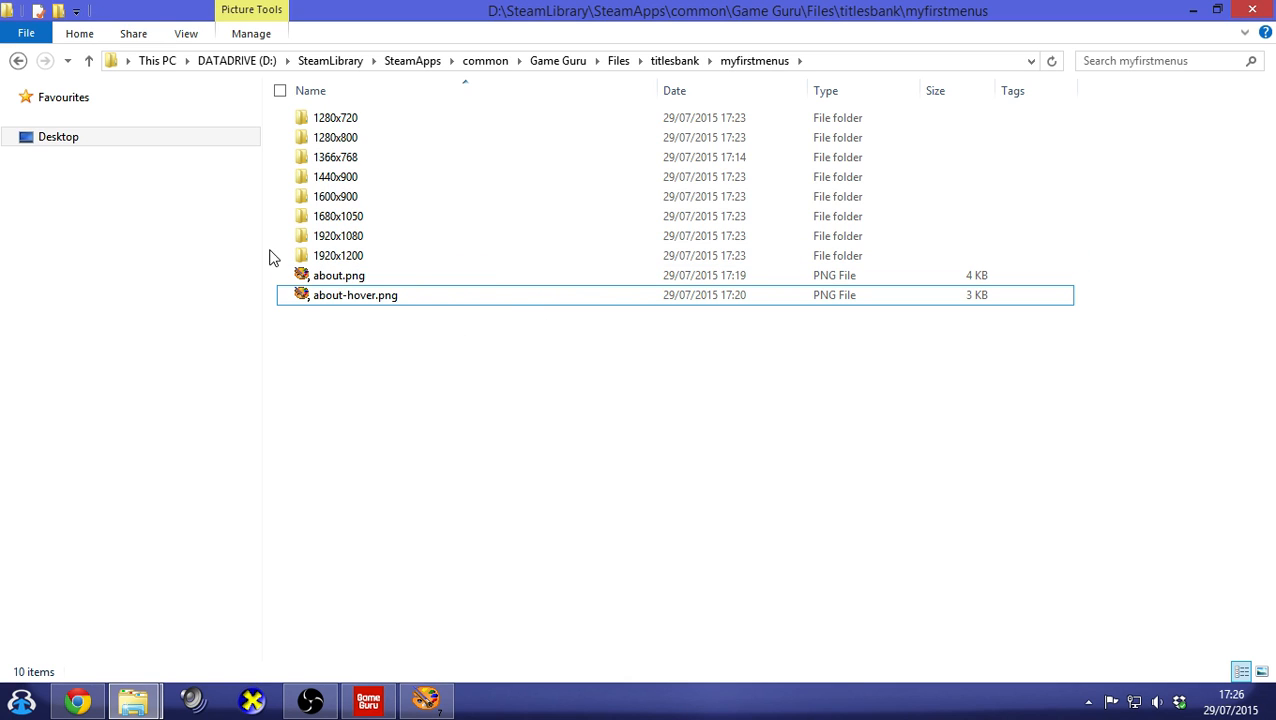
Make a backup copy of the default folder inside titlesbank
left_click(660, 60)
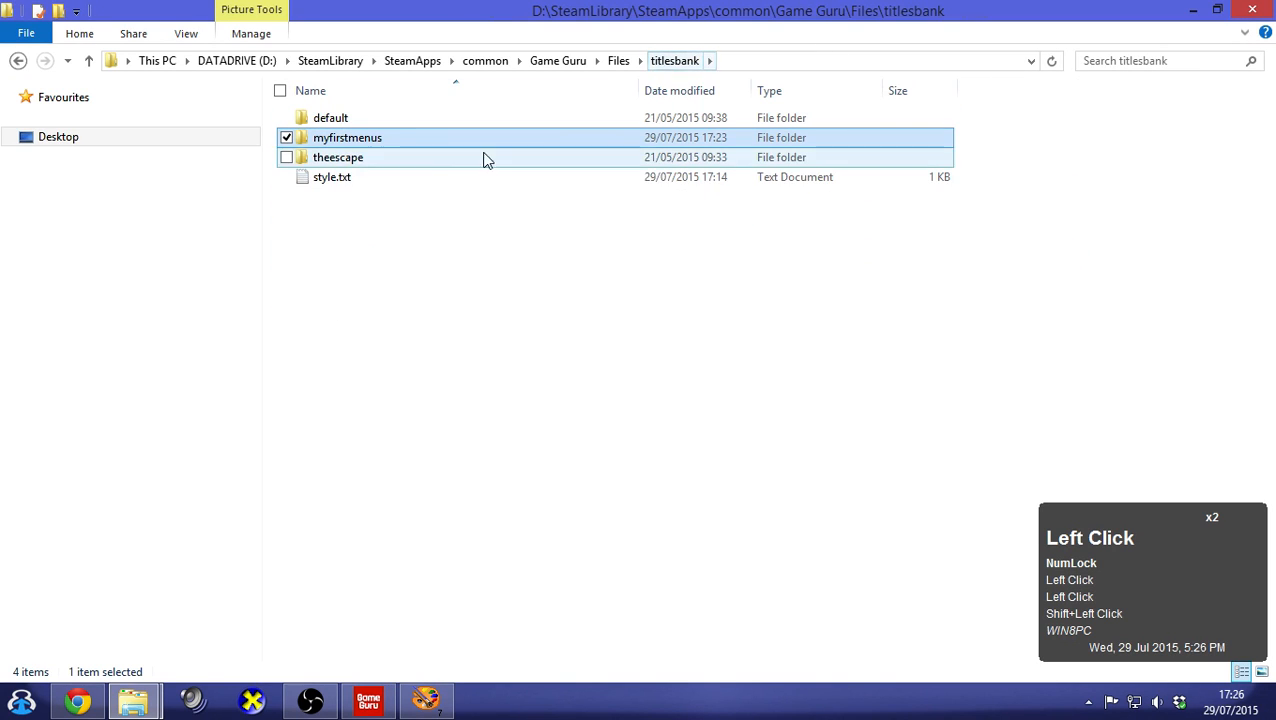
left_click(349, 121)
left_click(387, 254)
left_click(349, 122)
key("ctrl+c")
key("ctrl+v")
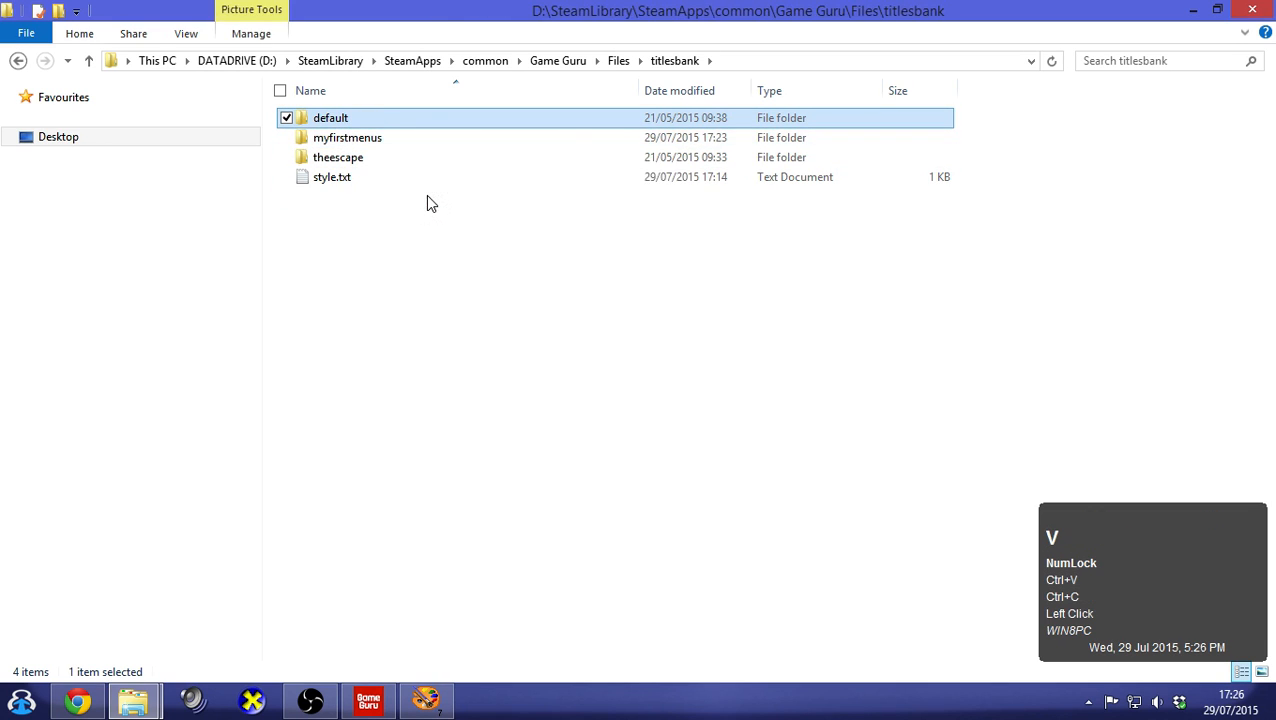
left_click(472, 260)
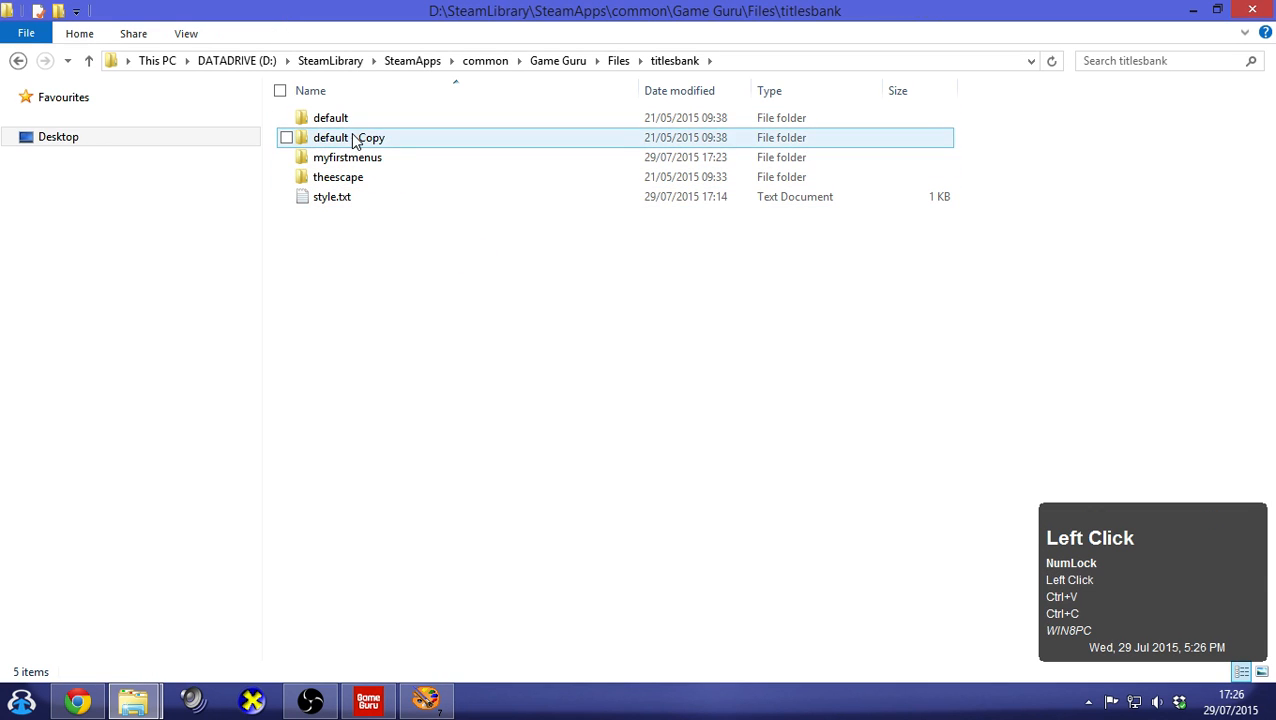
Move about.png and about-hover.png from myfirstmenus into the default titlesbank folder, replacing the files with the same names
double_click(358, 162)
left_click(332, 276)
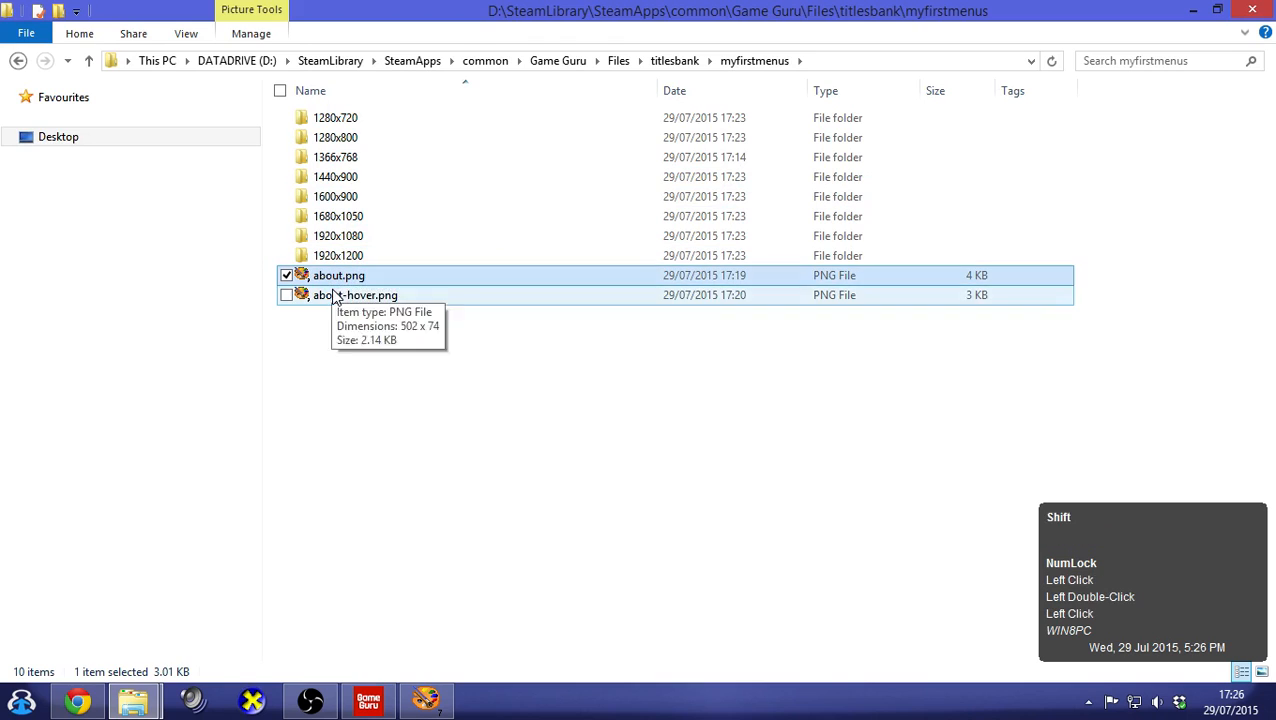
left_click(325, 294, "shift")
key("ctrl+x")
left_click(675, 61)
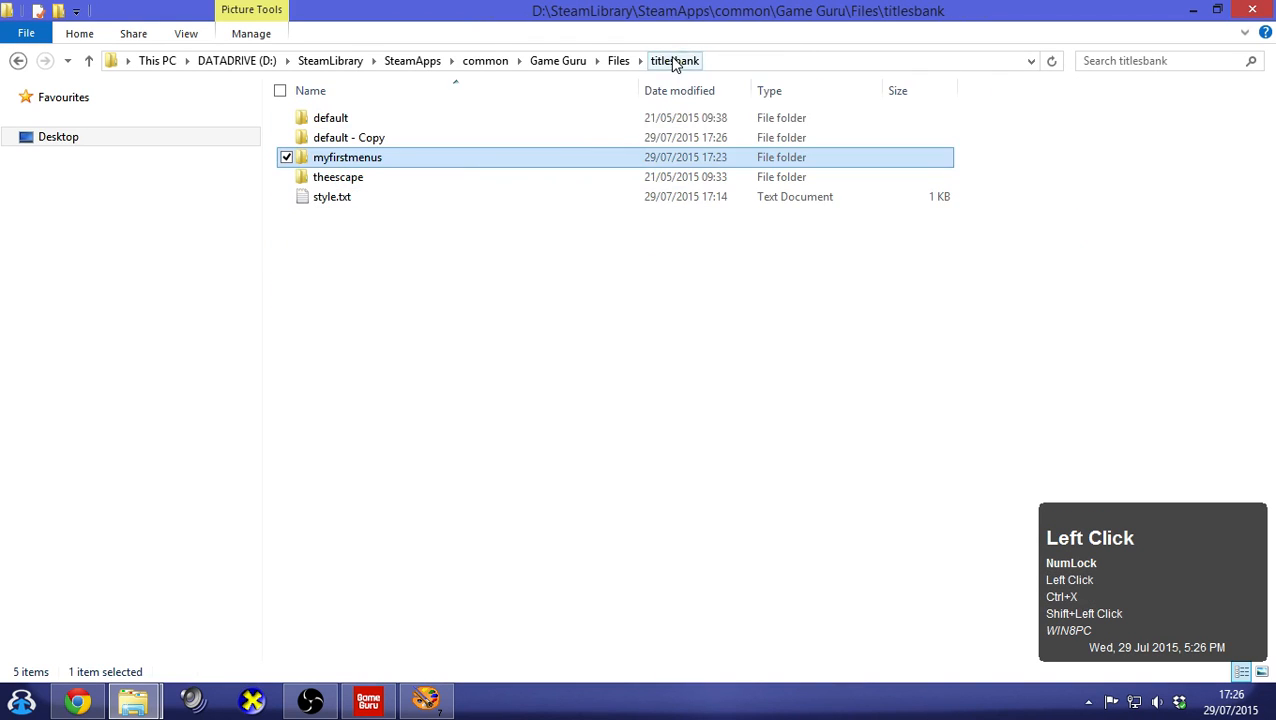
double_click(377, 118)
key("ctrl+v")
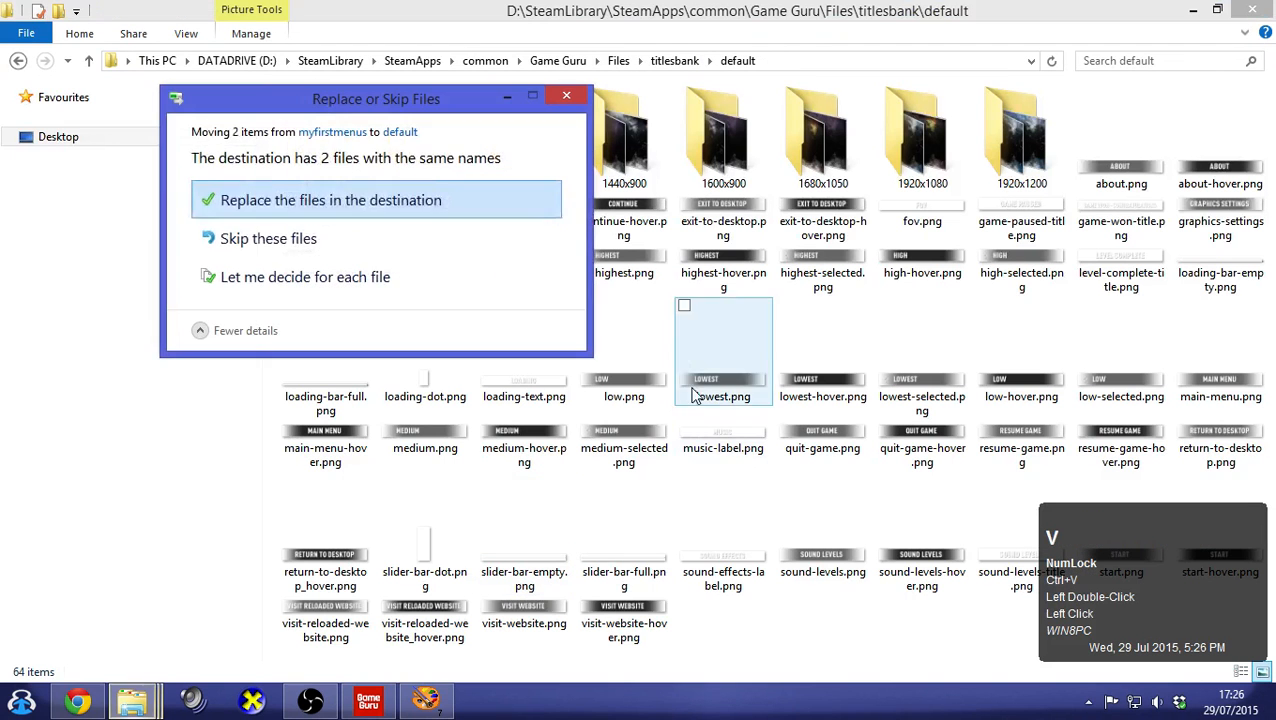
left_click(365, 199)
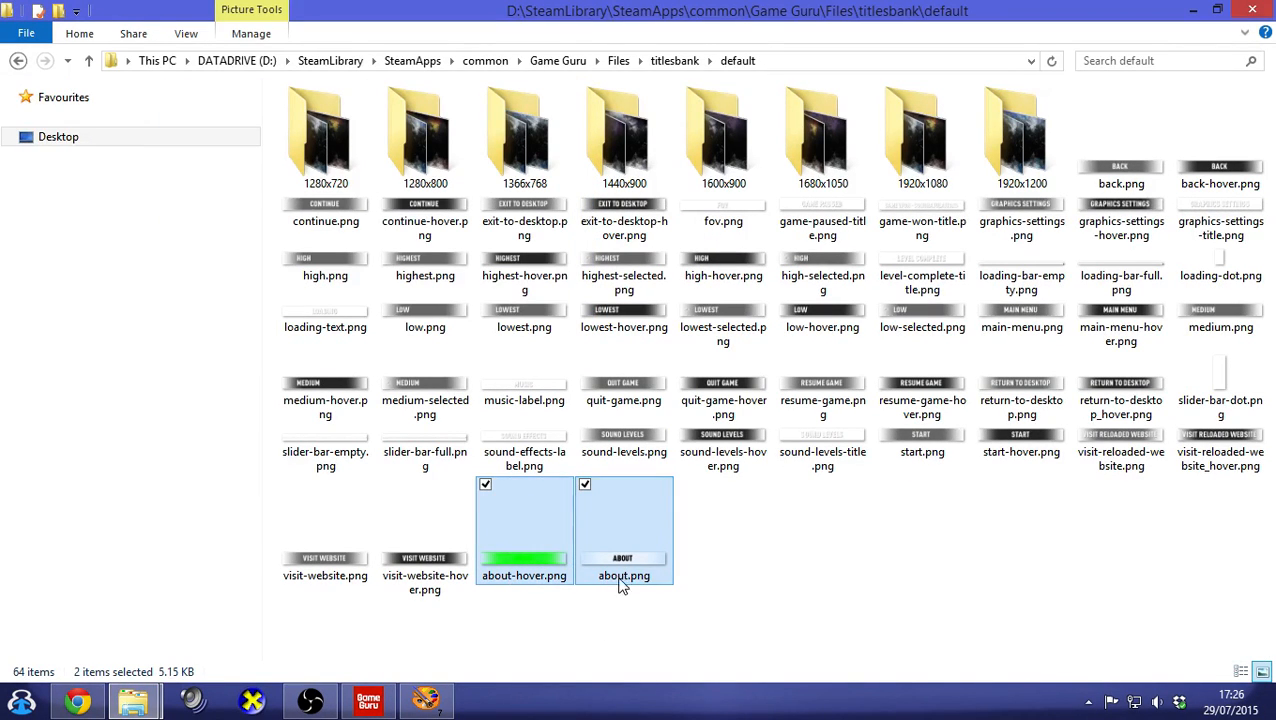
left_click(735, 586)
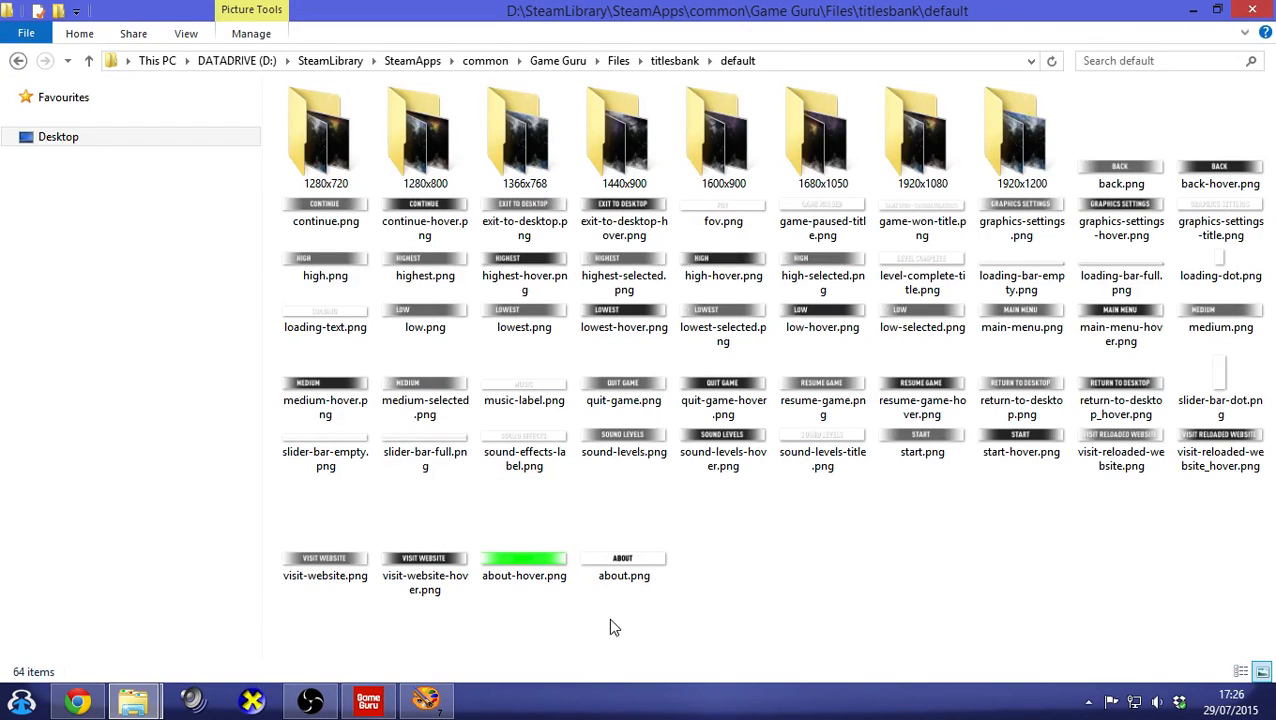
Switch to Game Guru and save the level as a standalone game again
left_click(368, 700)
left_click(44, 36)
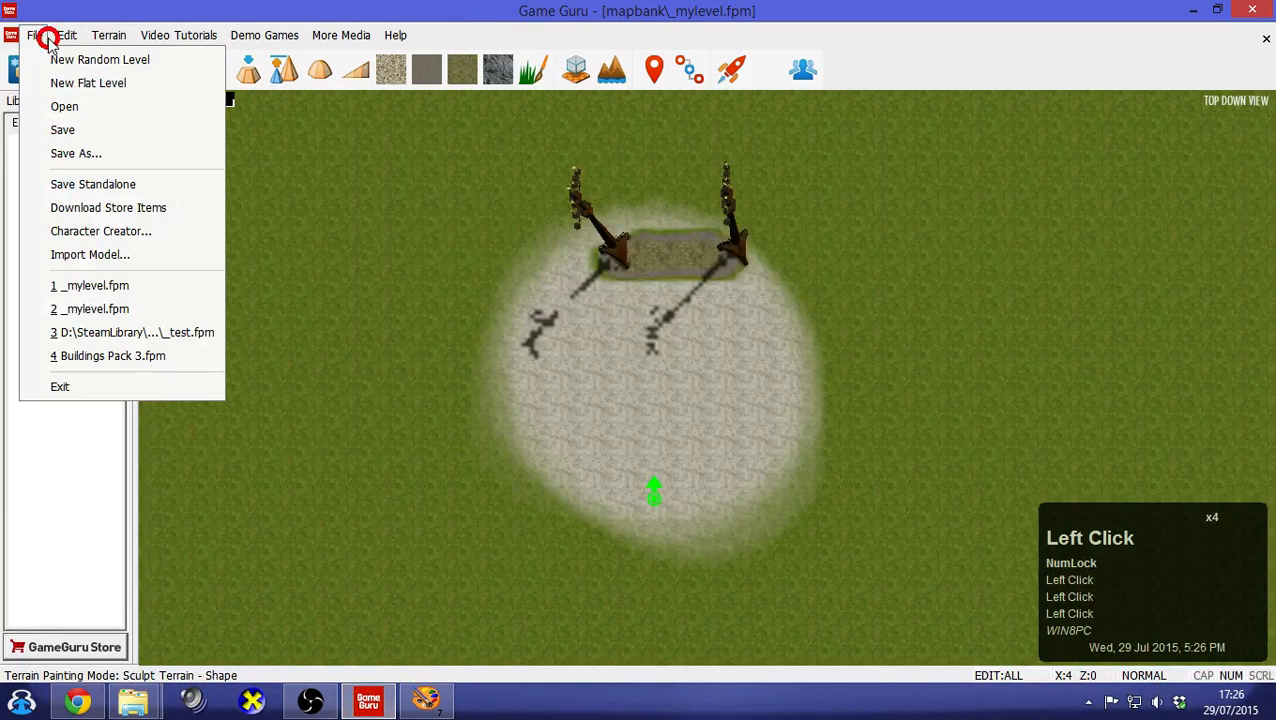
left_click(97, 185)
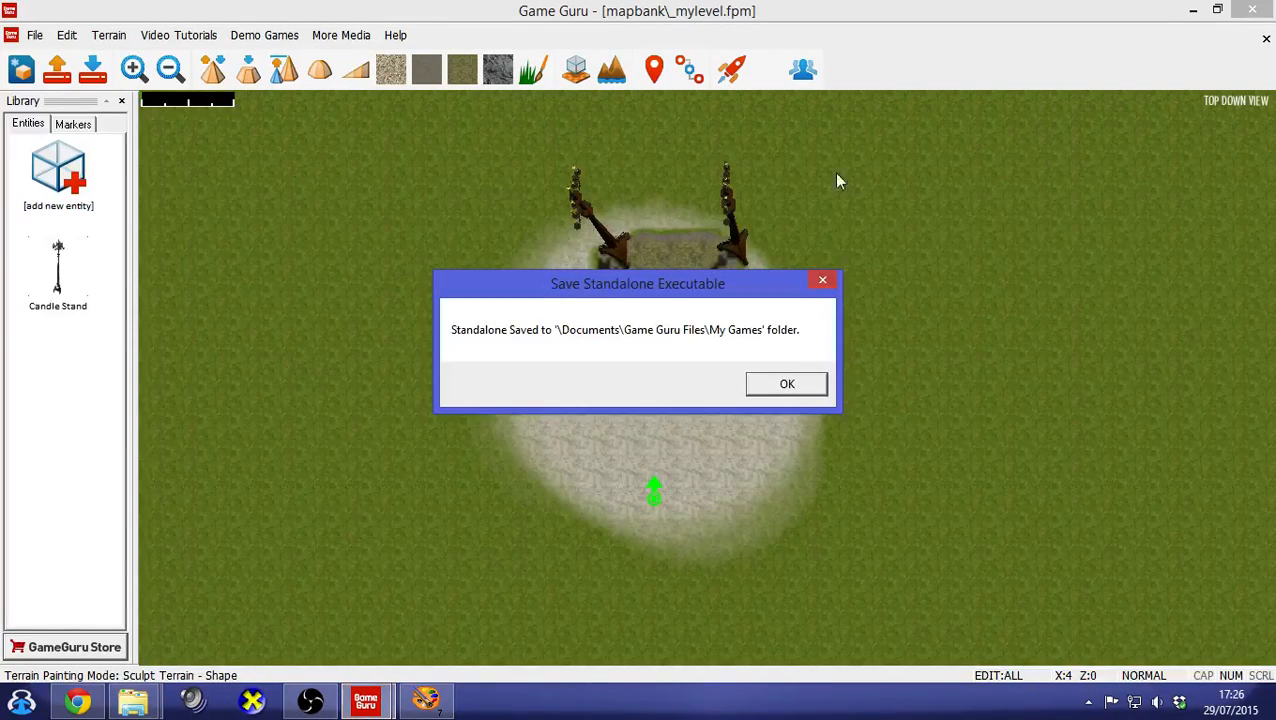
left_click(788, 384)
Run _mylevel.exe from the exported _mylevel folder, check the About button on the main menu, and quit the game
left_click(118, 706)
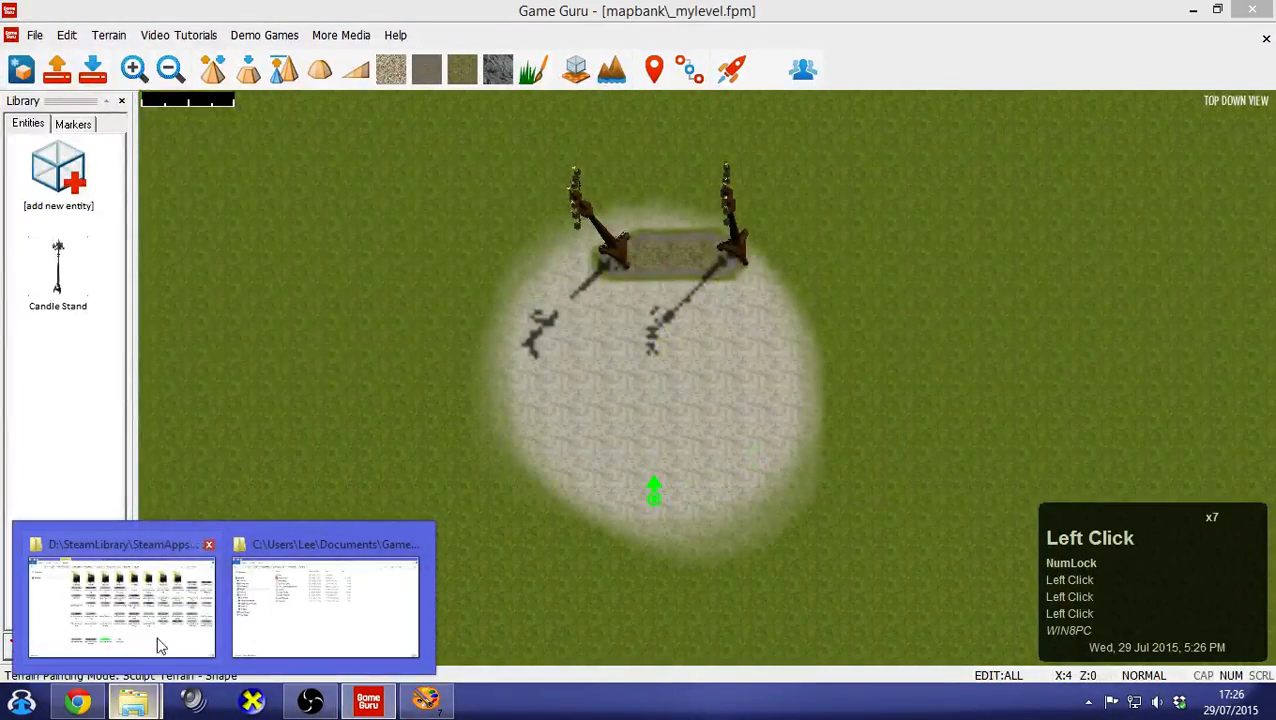
left_click(157, 643)
left_click(373, 143)
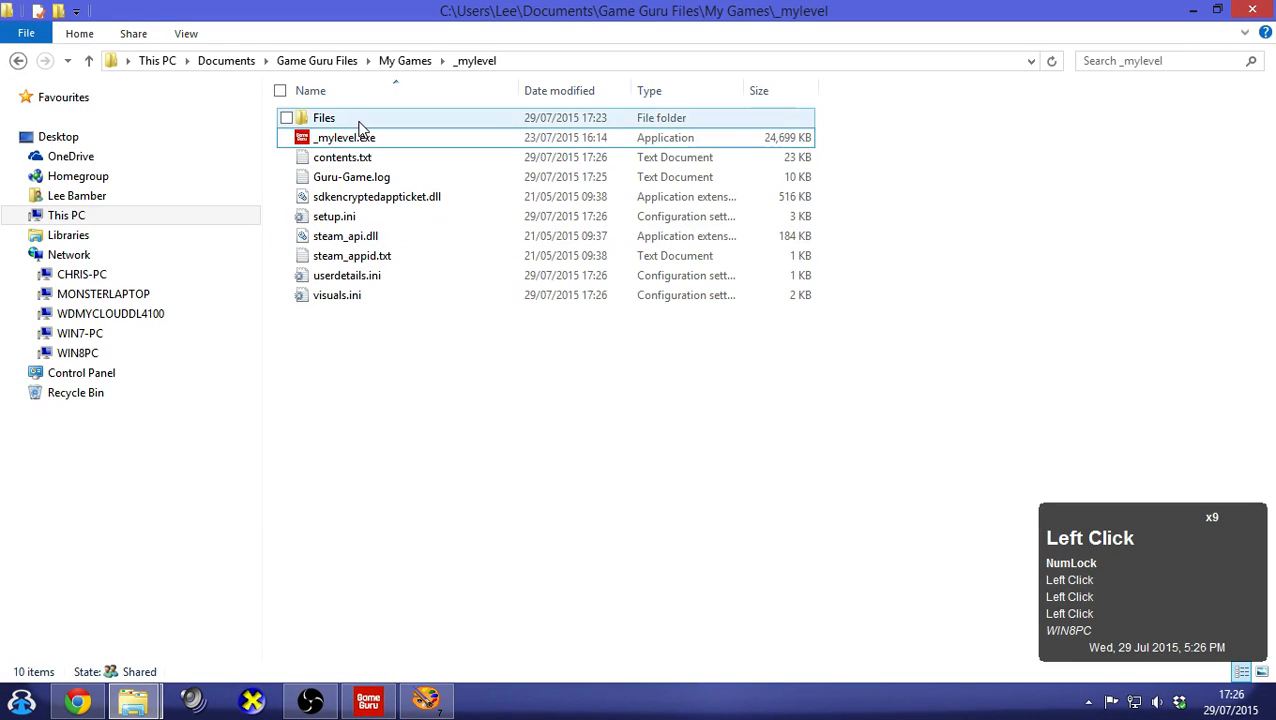
double_click(360, 120)
left_click(478, 62)
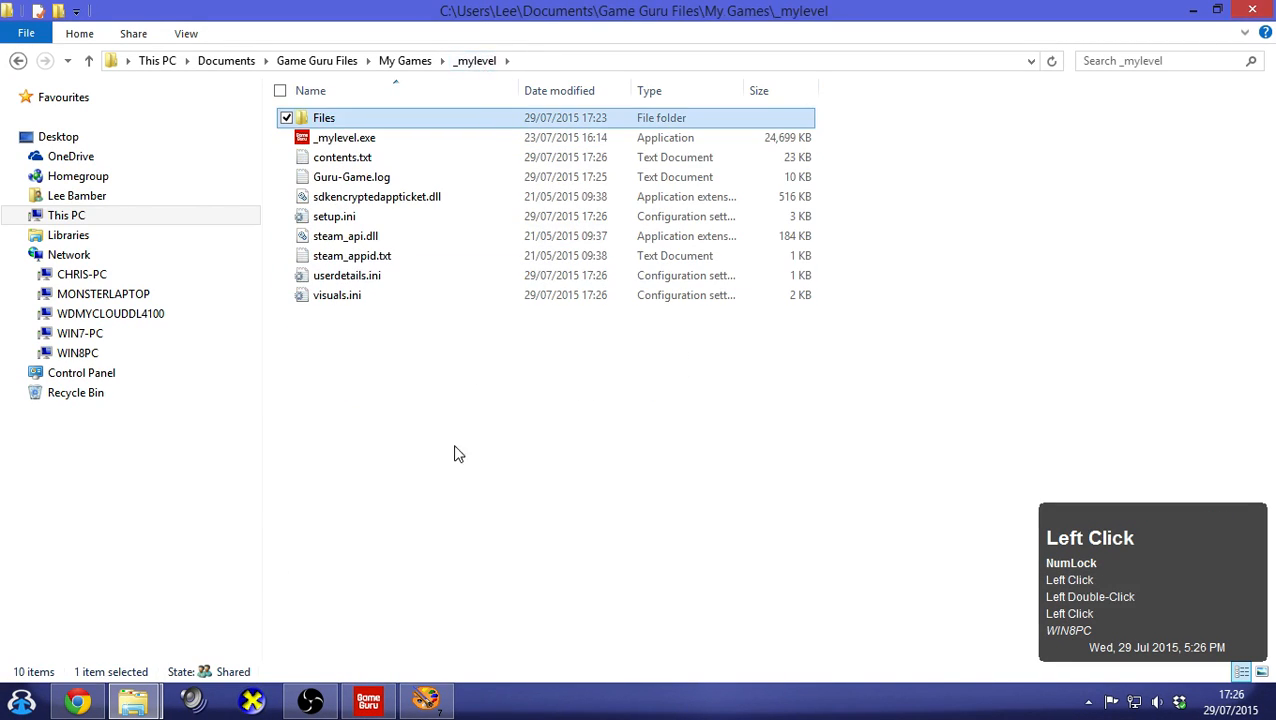
left_click(445, 465)
double_click(346, 139)
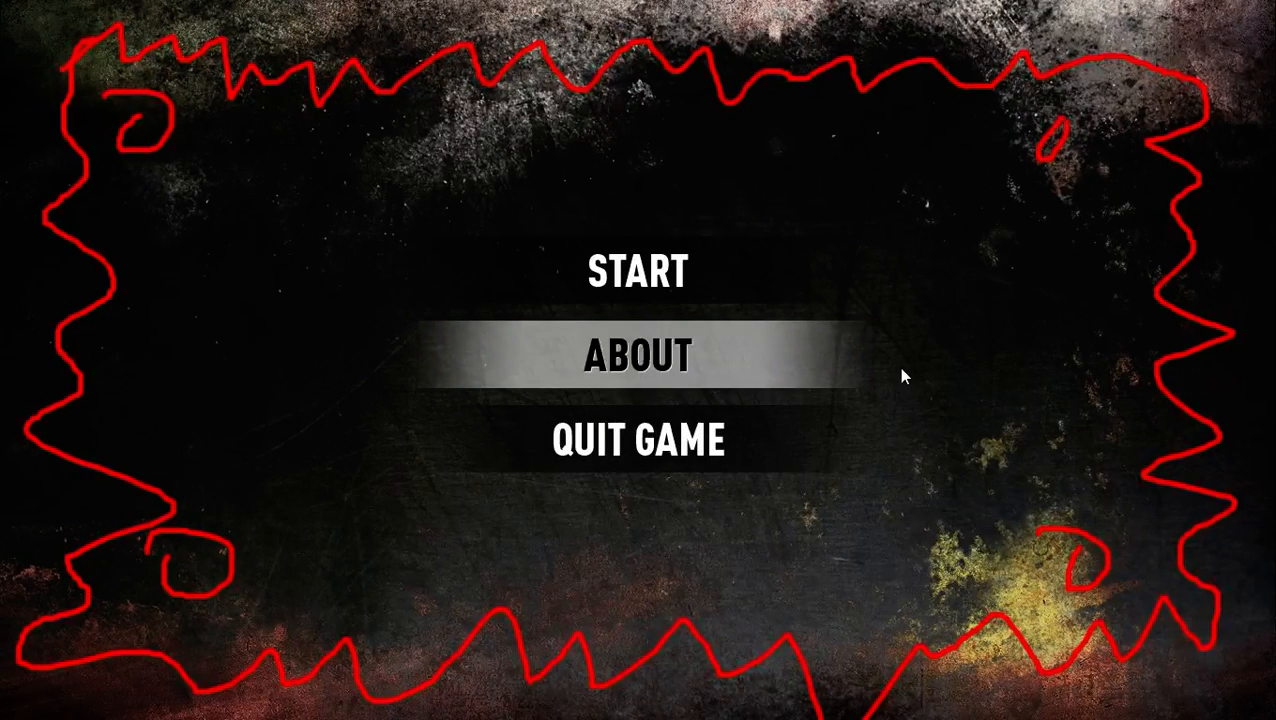
left_click(669, 447)
left_click(604, 447)
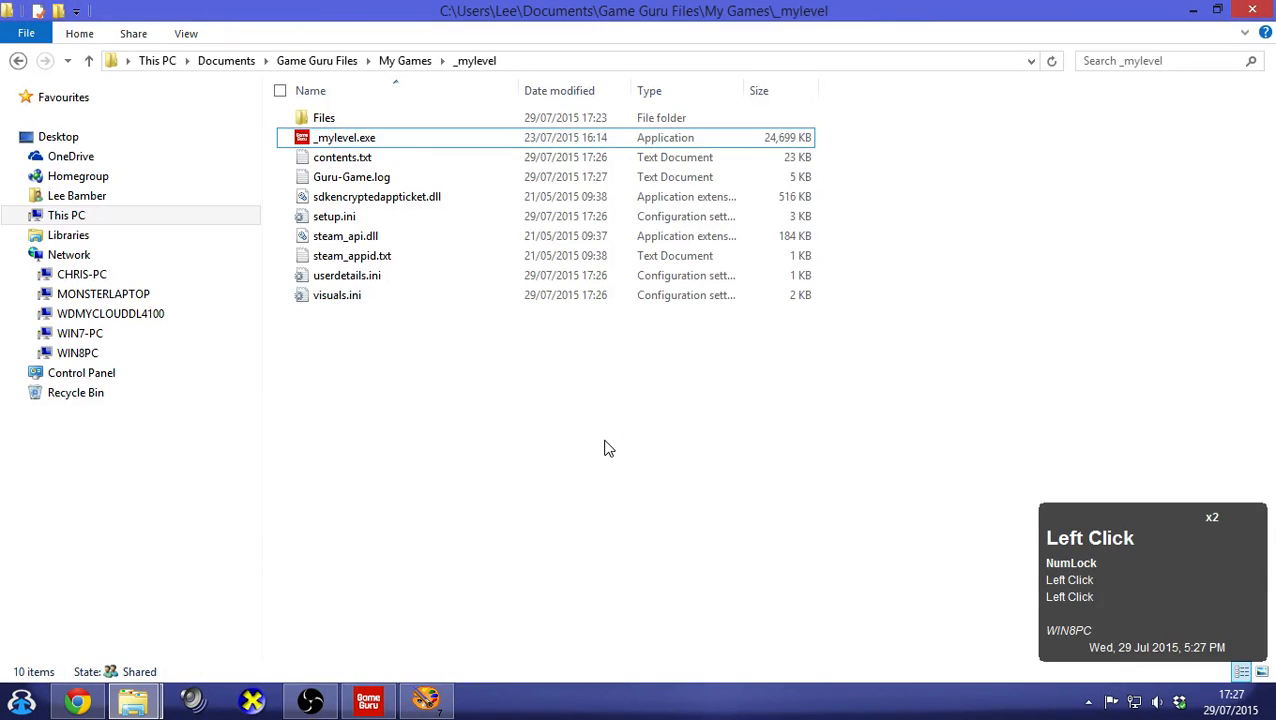
Back in Game Guru, place a Win Zone marker between the two candle stands and stretch it across the gateway
left_click(388, 708)
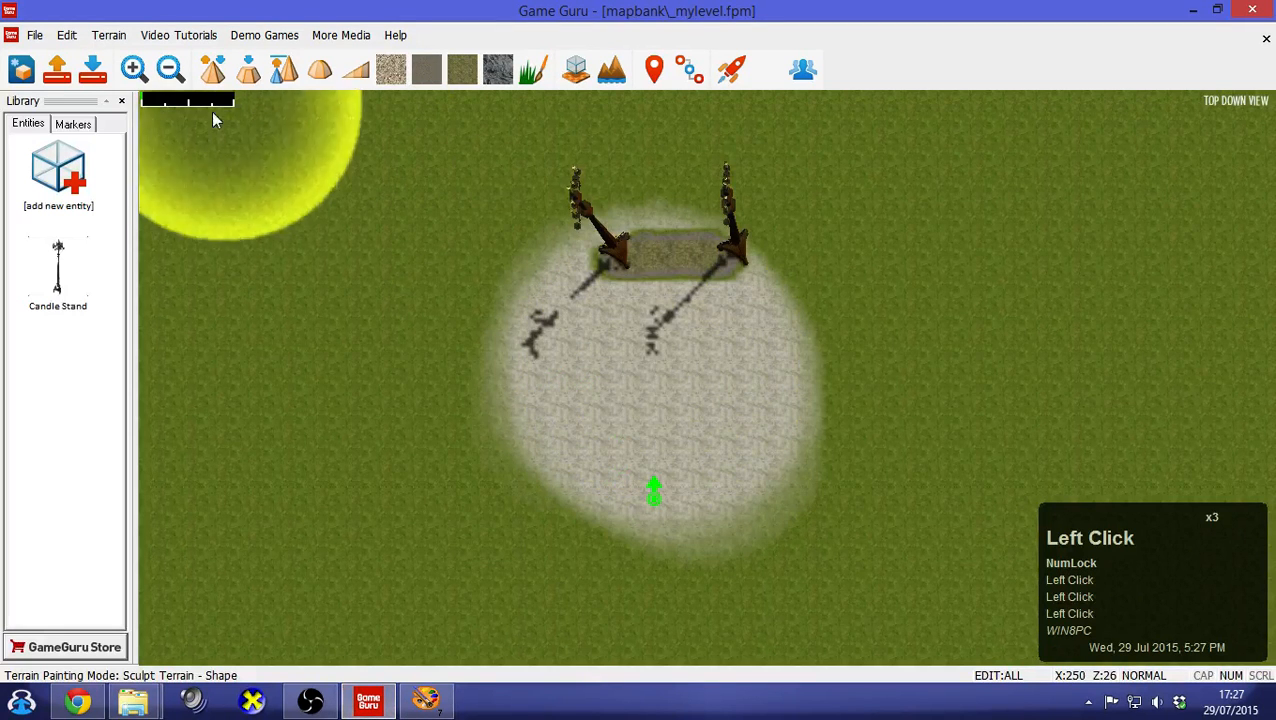
left_click(73, 123)
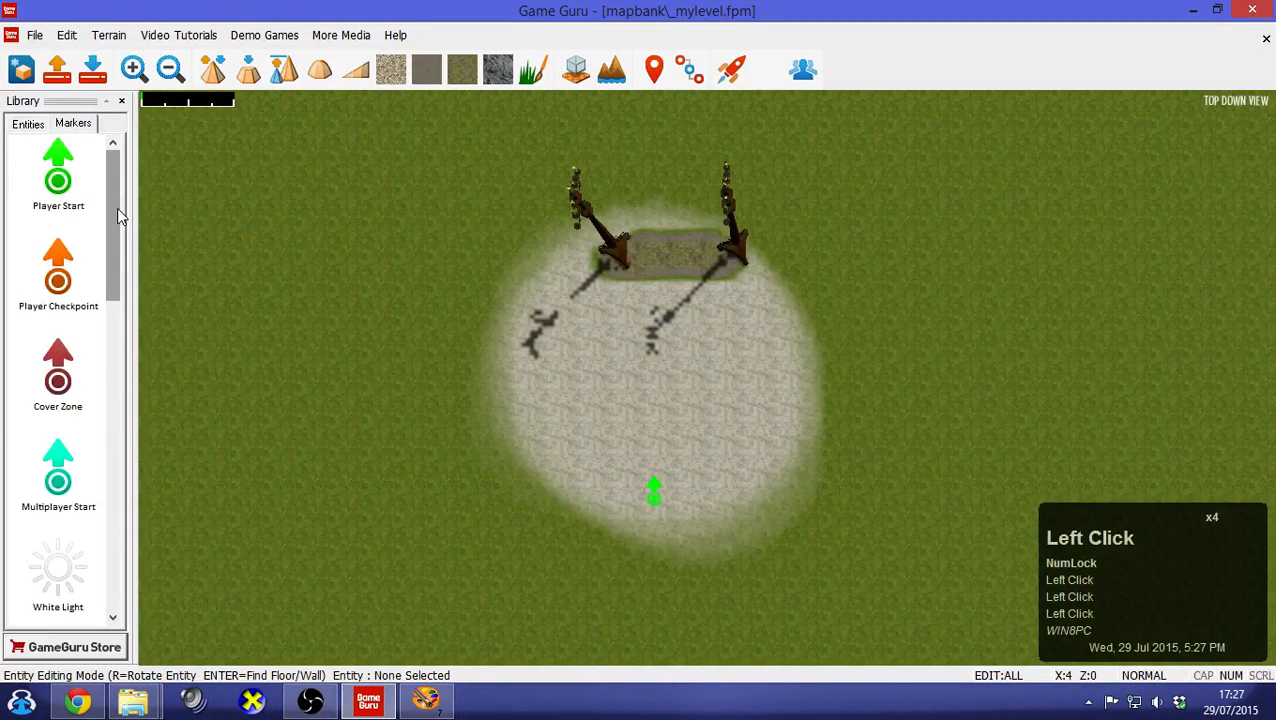
left_click_drag(117, 207, 122, 490)
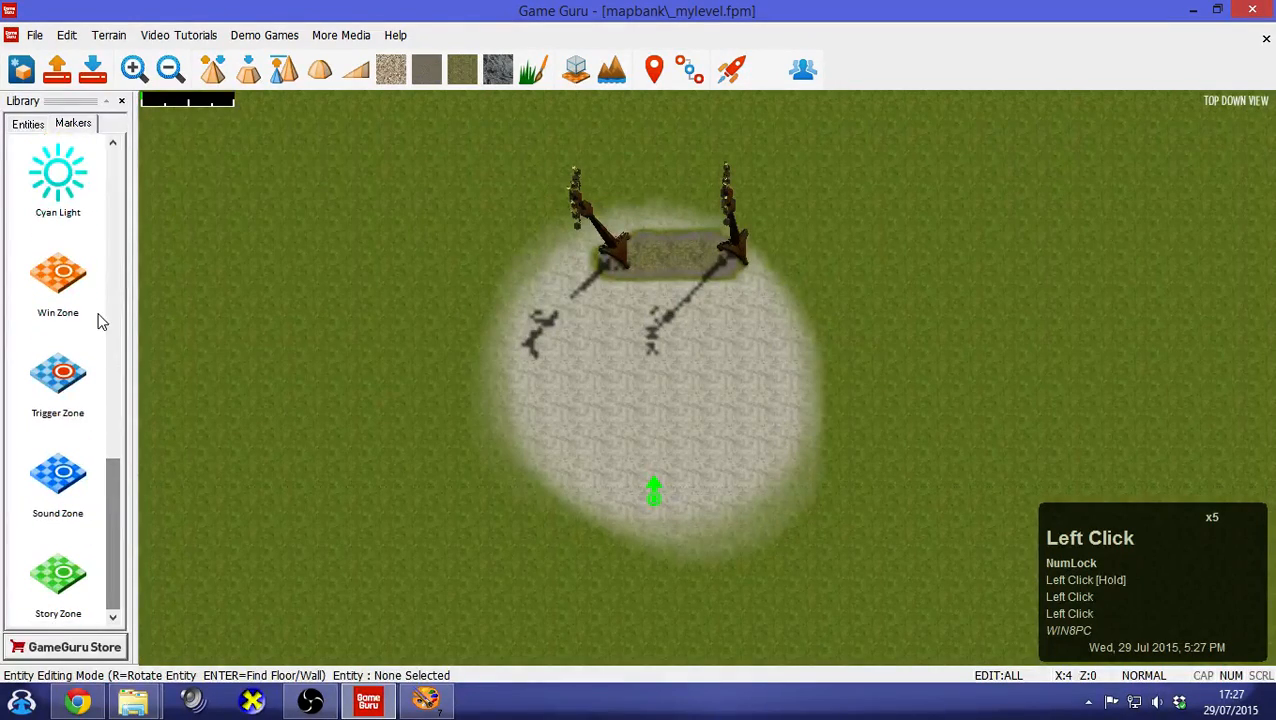
left_click(58, 374)
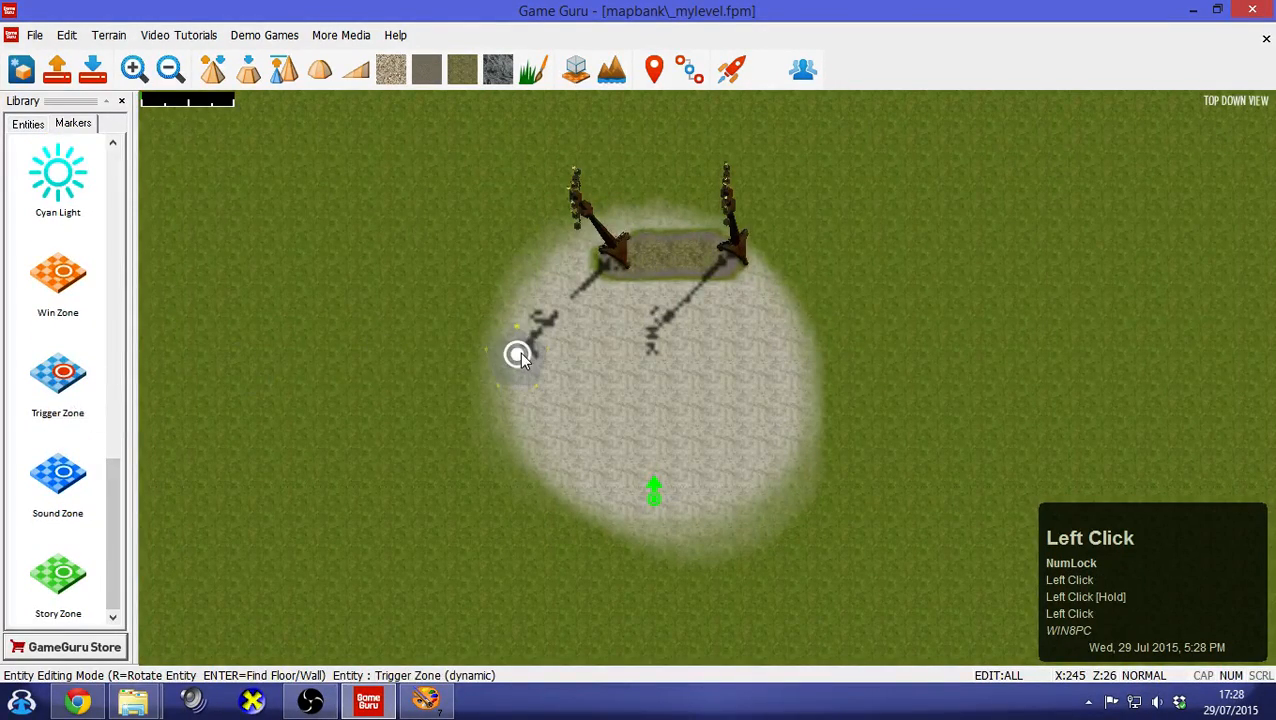
left_click(42, 272)
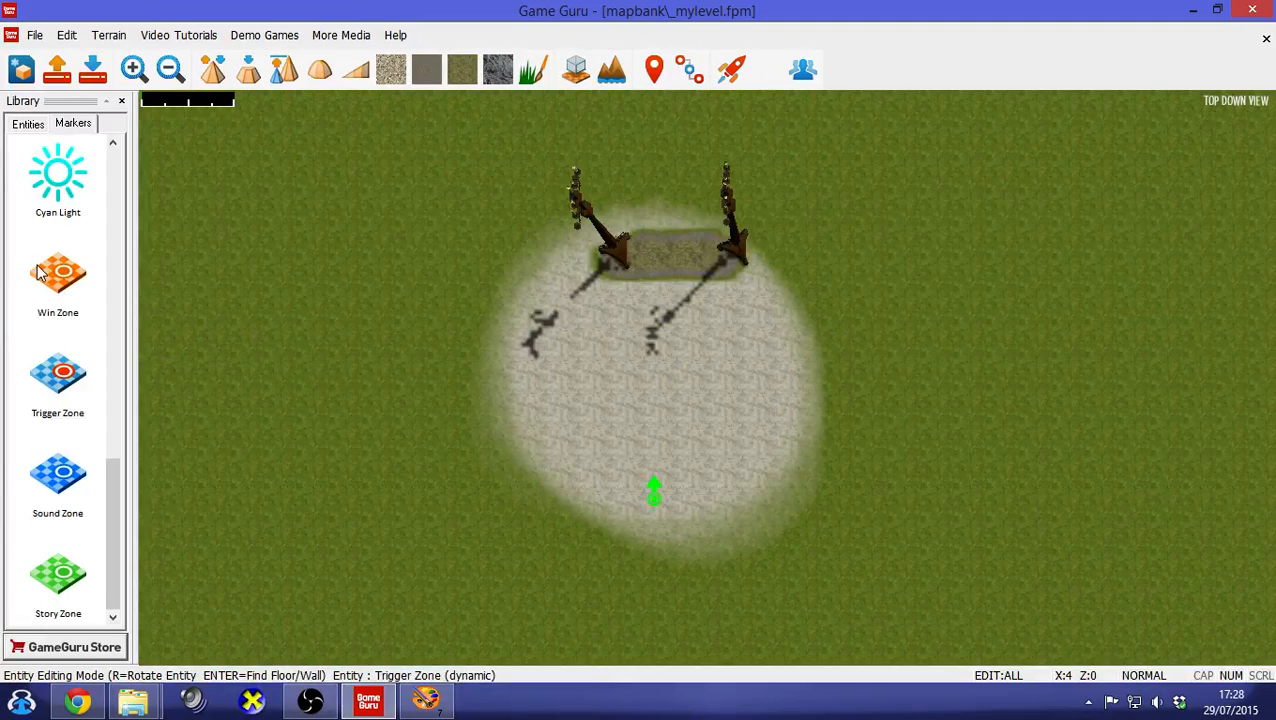
left_click(645, 250)
left_click(665, 250)
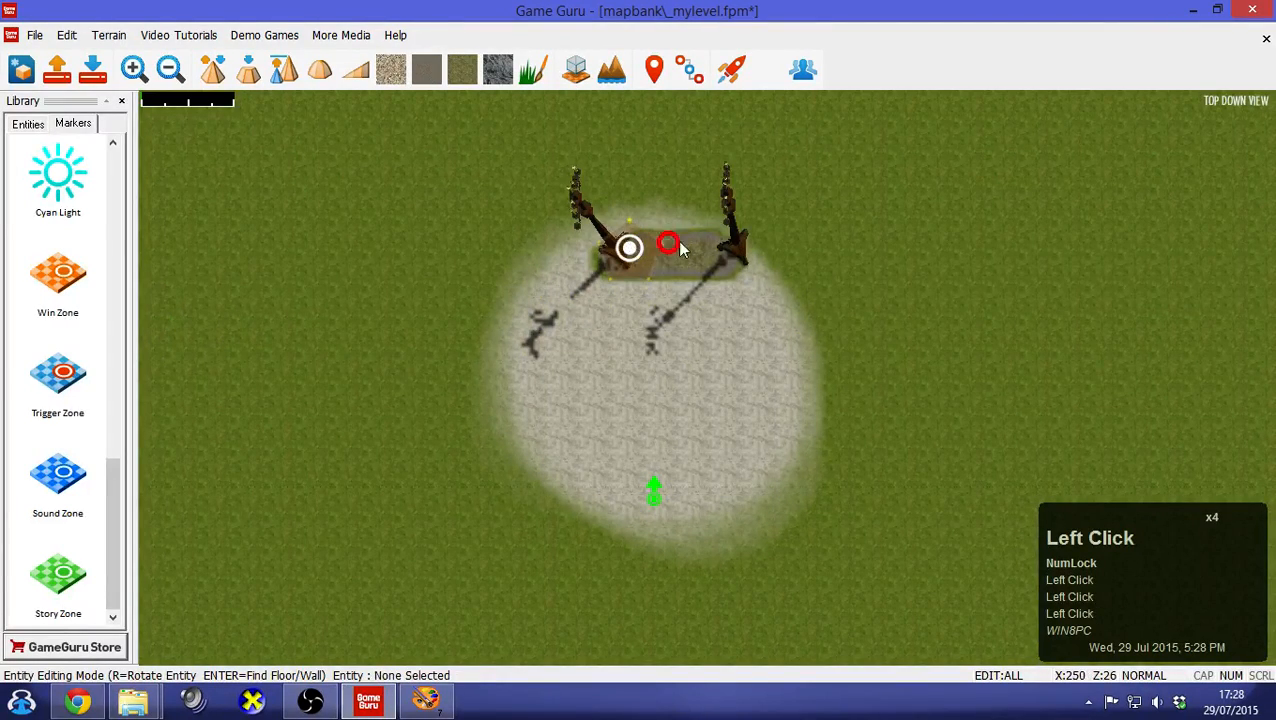
Set the player start marker's lives to 1 and apply the change
left_click(655, 495)
left_click(745, 410)
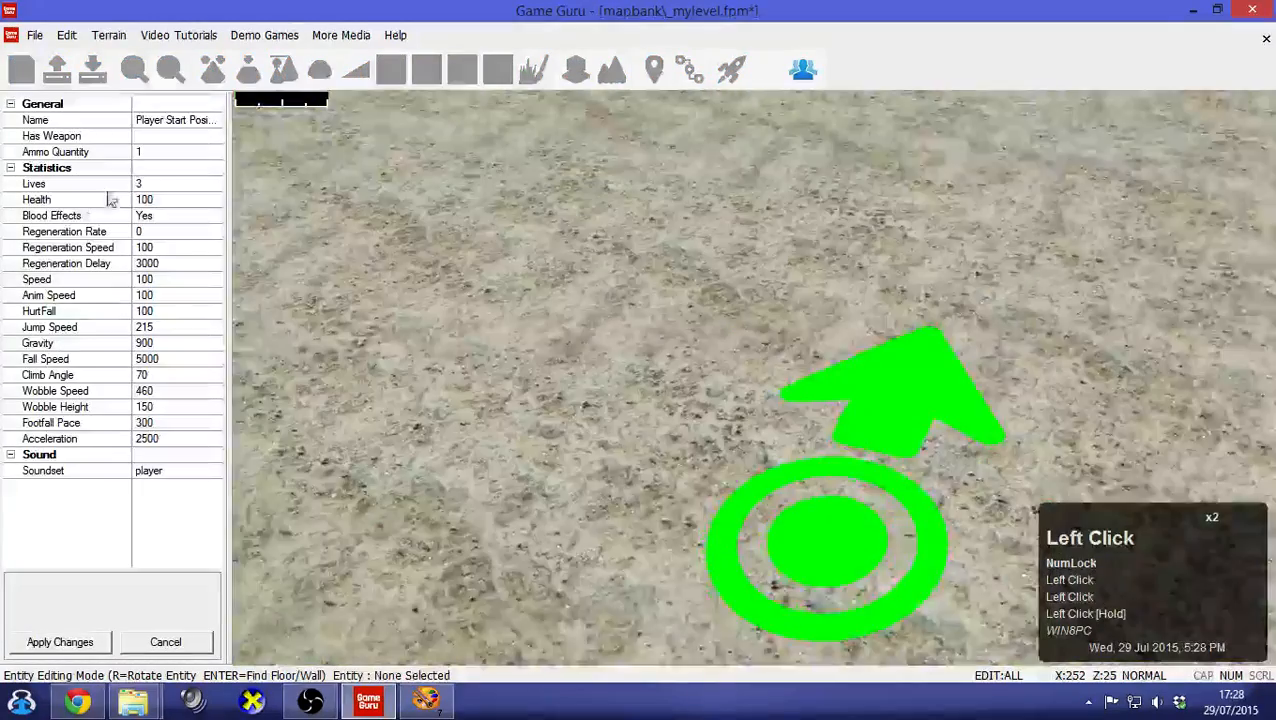
left_click(155, 184)
type("1")
left_click(60, 642)
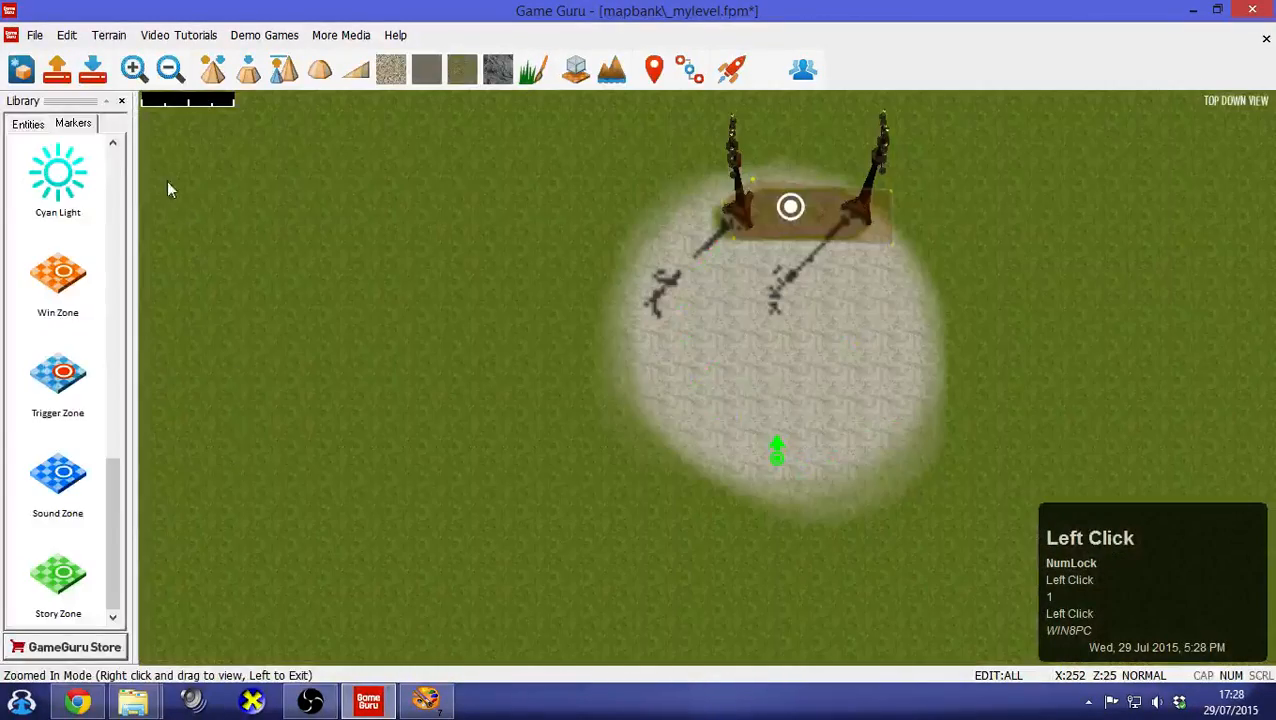
Add the Masked Soldier from the Characters entity library and place him on the grass east of the gateway
left_click(28, 124)
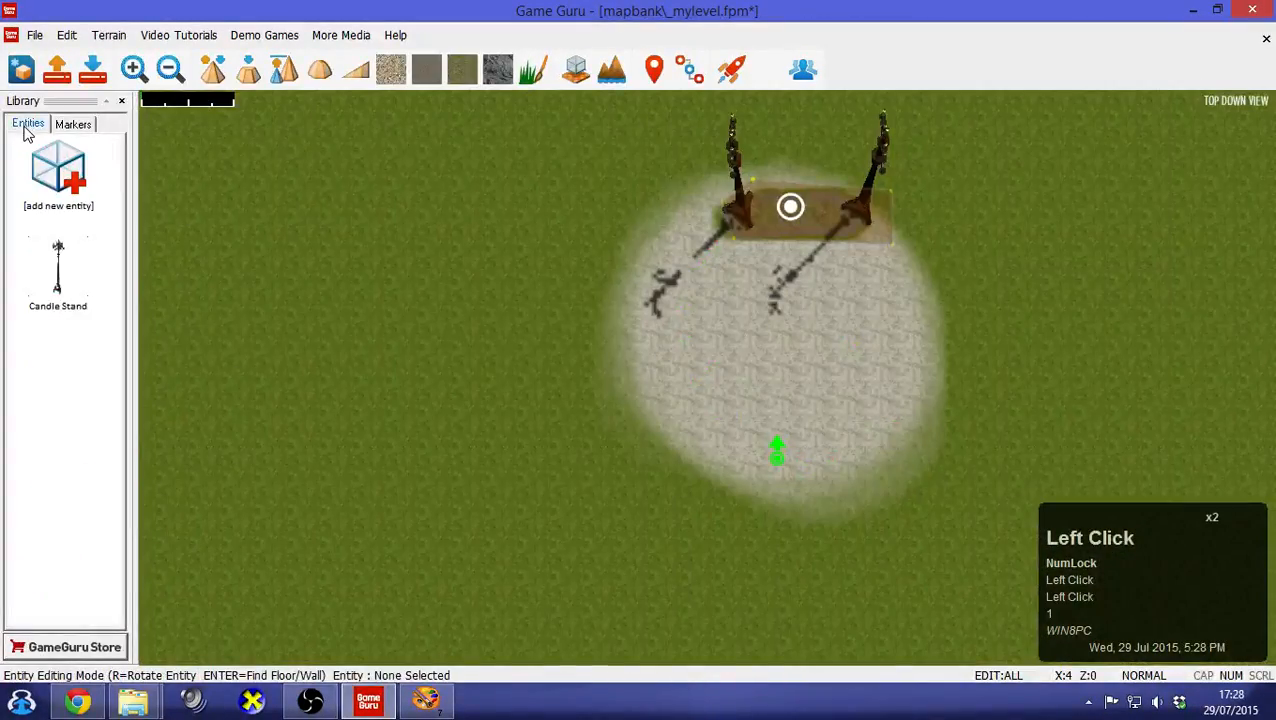
left_click(64, 172)
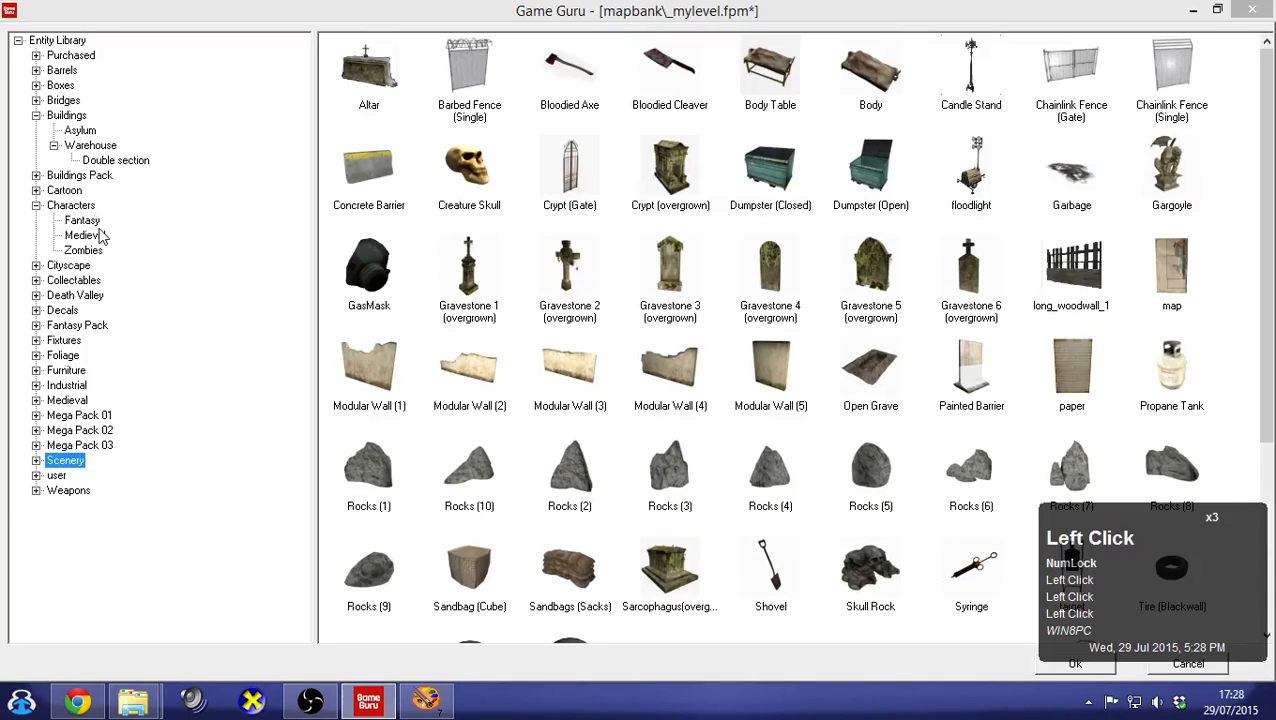
left_click(84, 221)
left_click(100, 238)
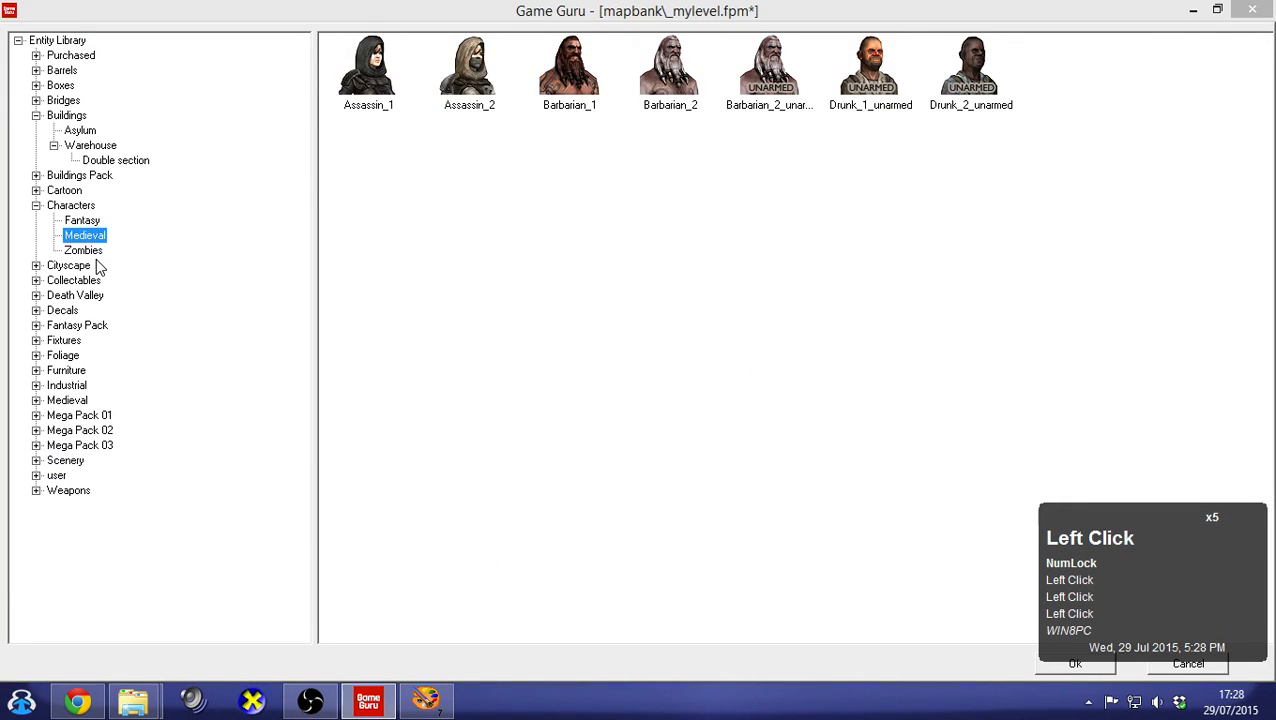
left_click(95, 253)
left_click(72, 205)
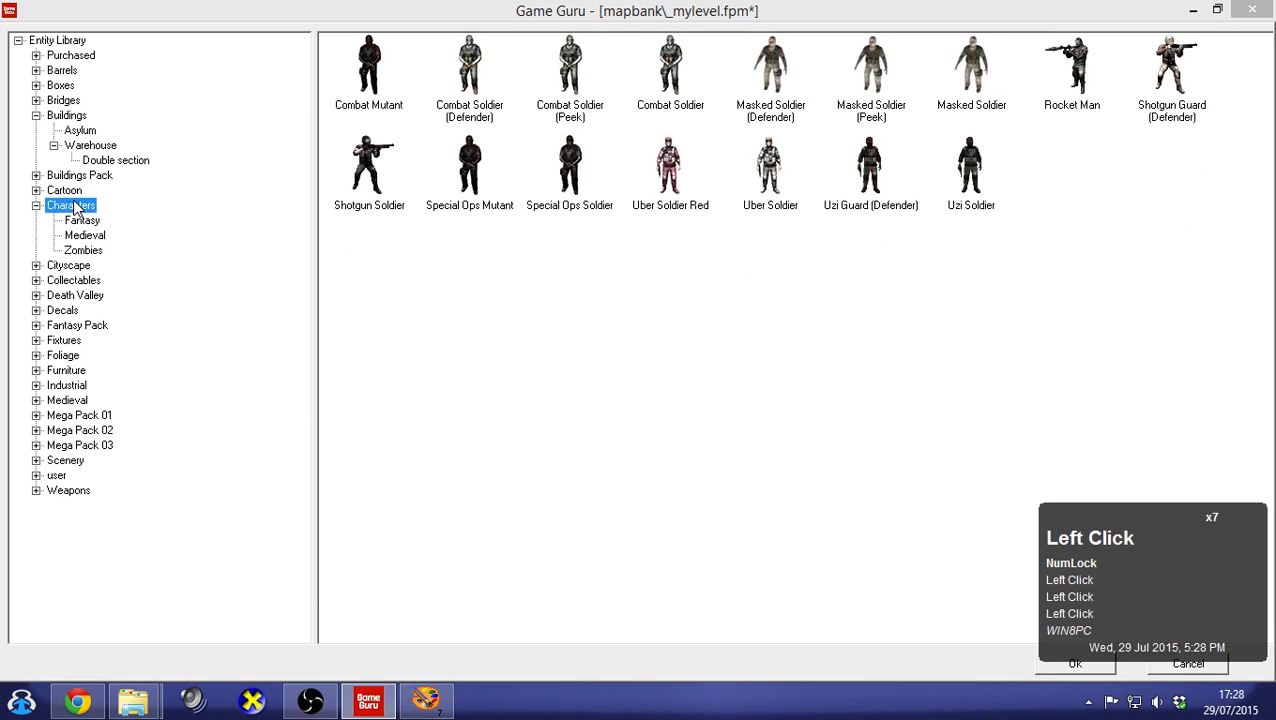
double_click(975, 72)
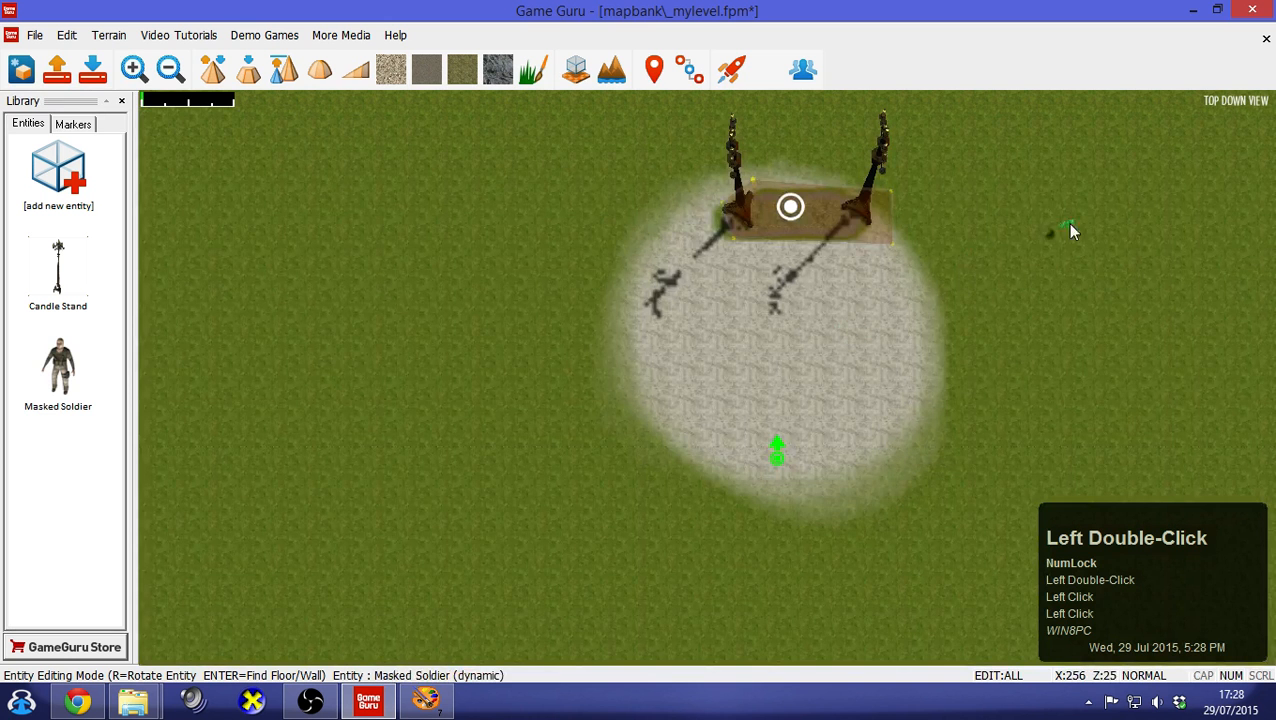
left_click(1084, 204)
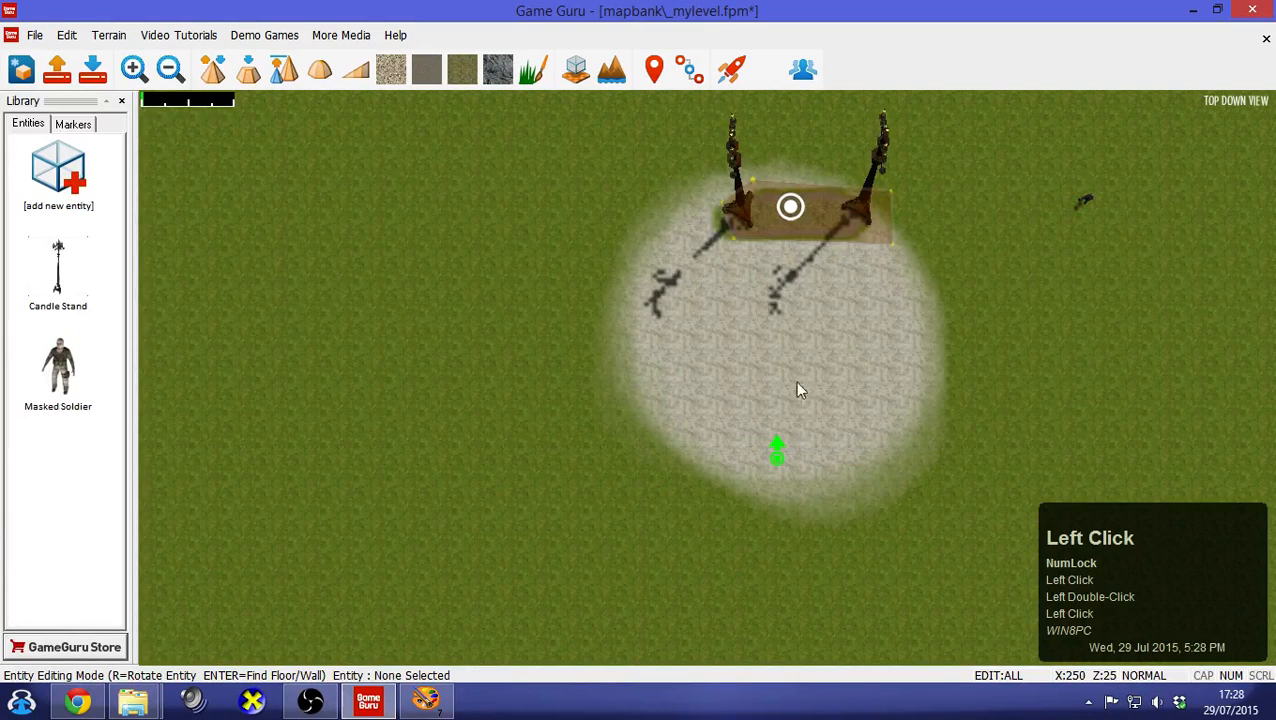
Save the level and export it as a standalone game with the win zone and soldier included
left_click(92, 68)
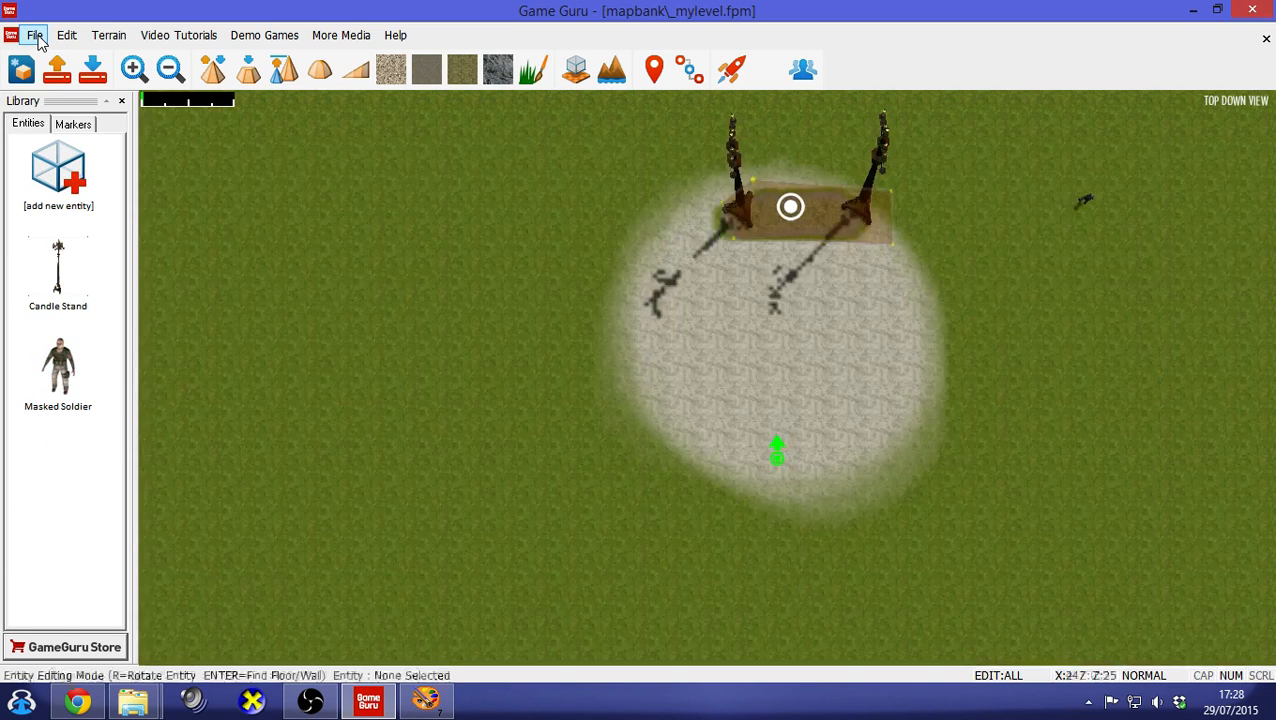
left_click(36, 36)
left_click(132, 188)
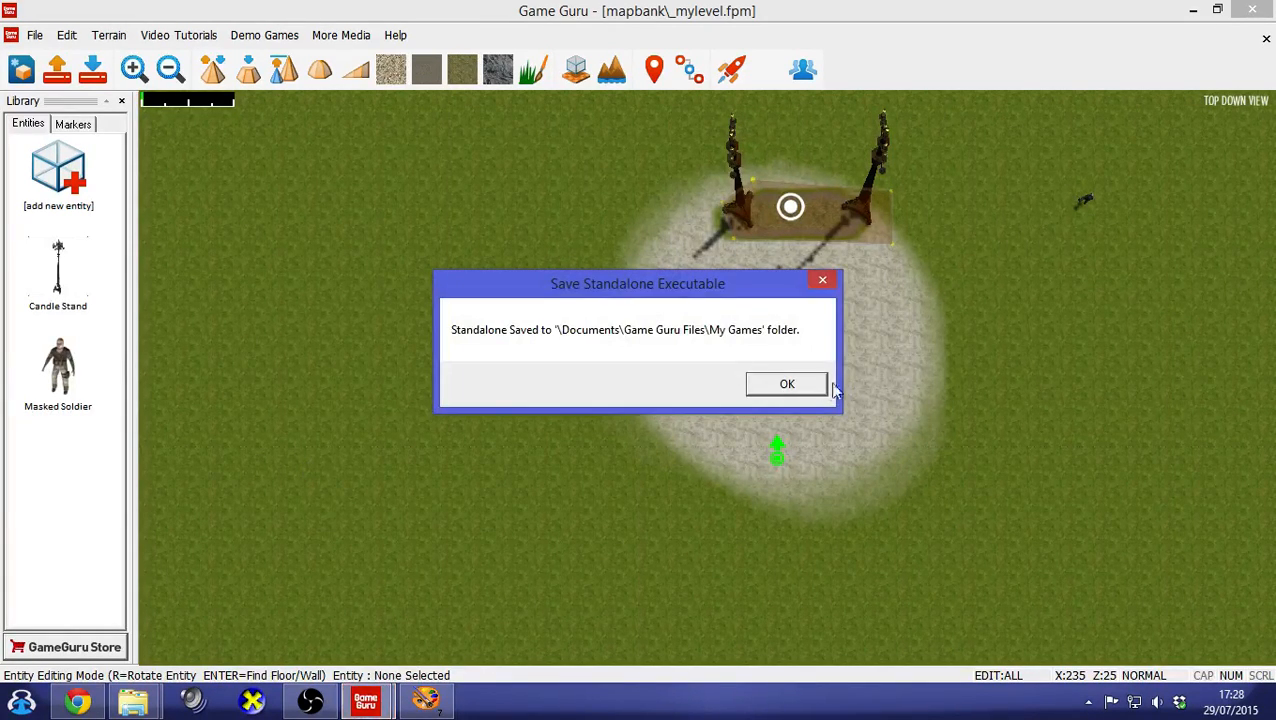
left_click(815, 386)
Switch to the exported _mylevel folder and launch _mylevel.exe to test the rebuilt game
mouse_move(133, 700)
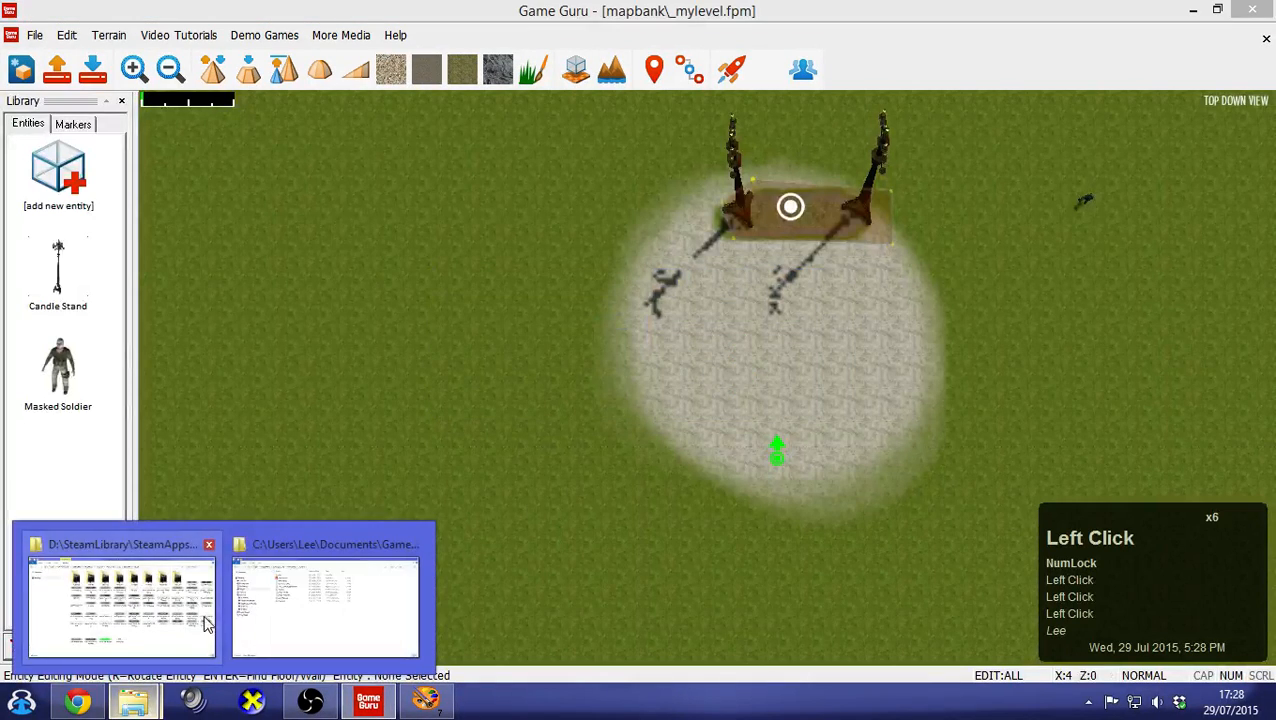
left_click(325, 605)
left_click(372, 143)
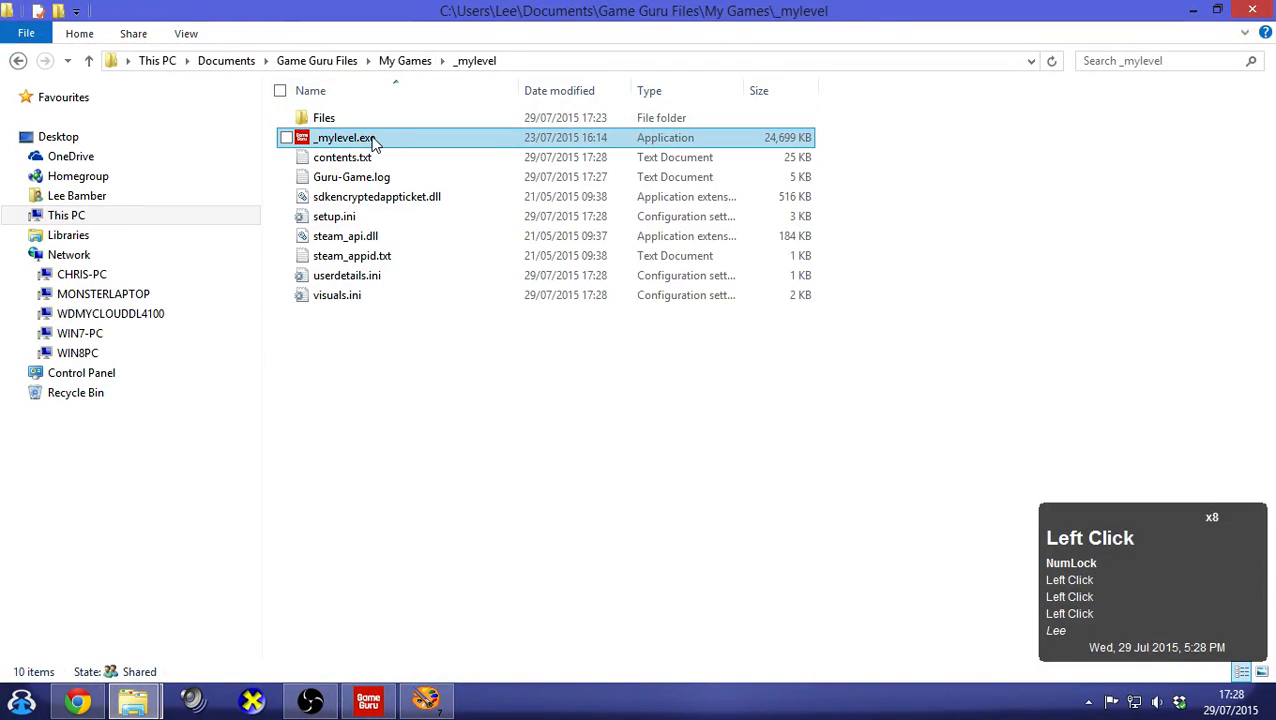
double_click(372, 143)
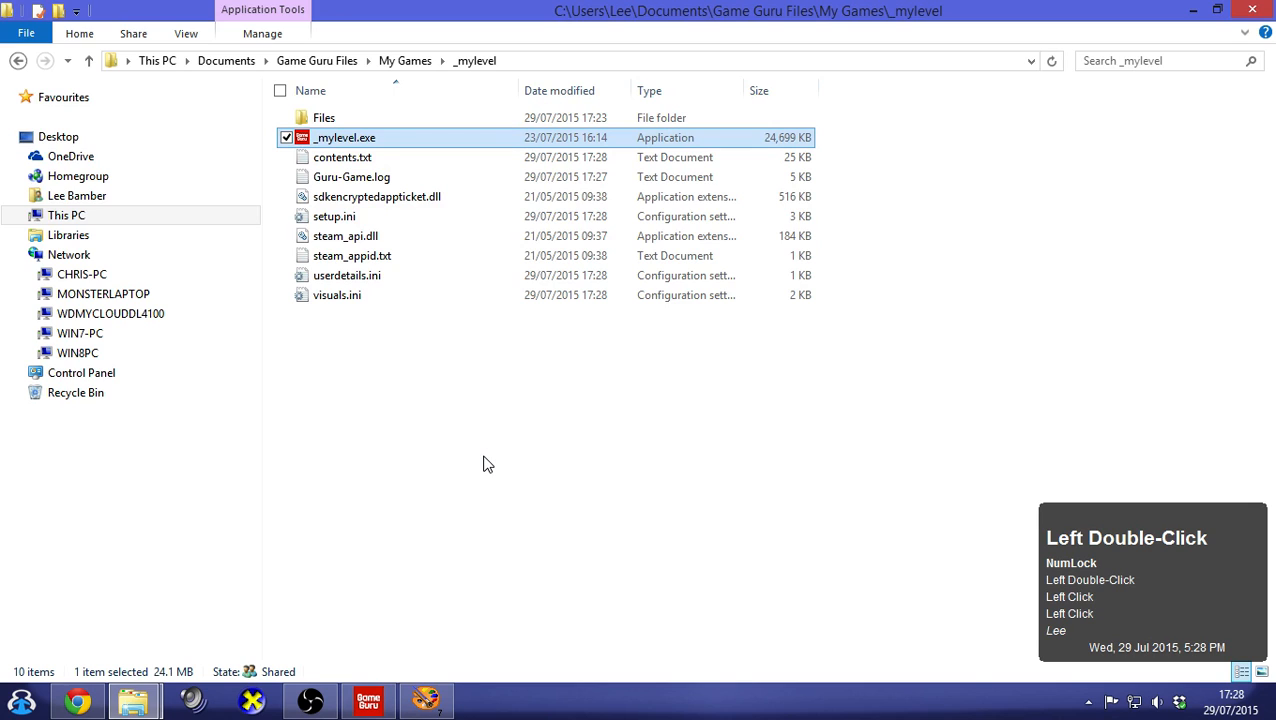
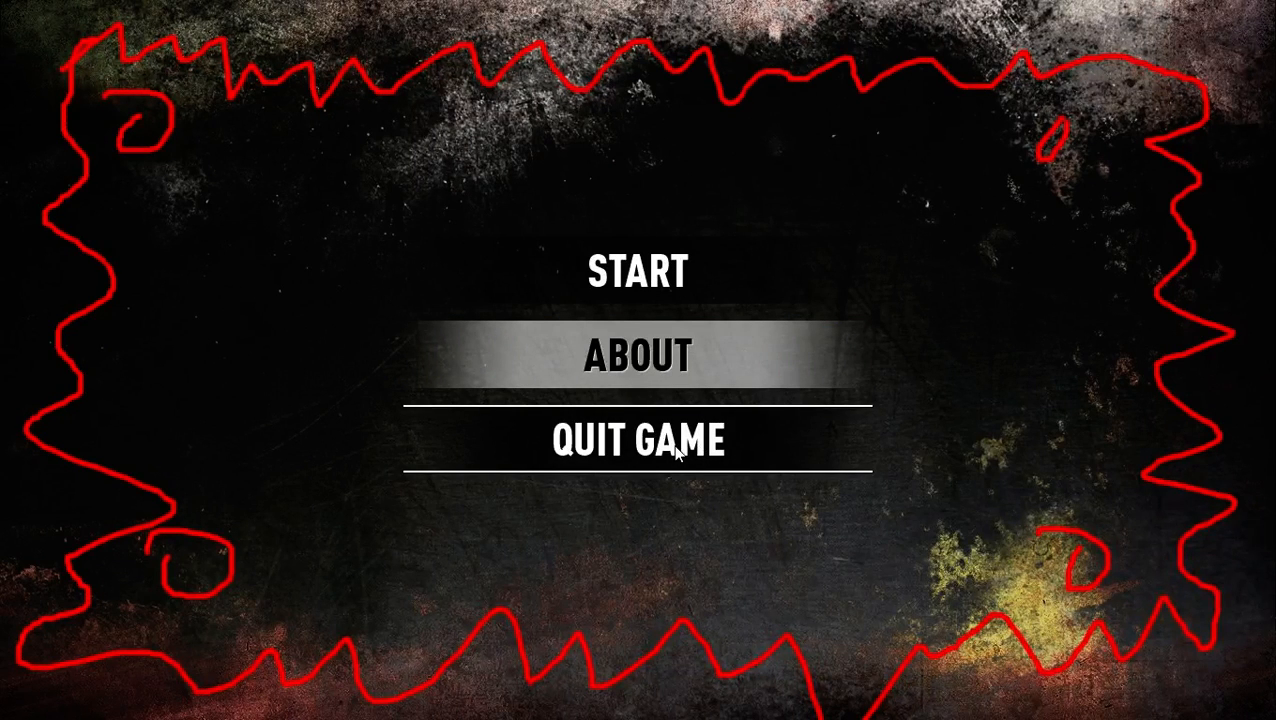
Quit the test game and check the titlesbank folder inside the exported game's Files folder
left_click(698, 446)
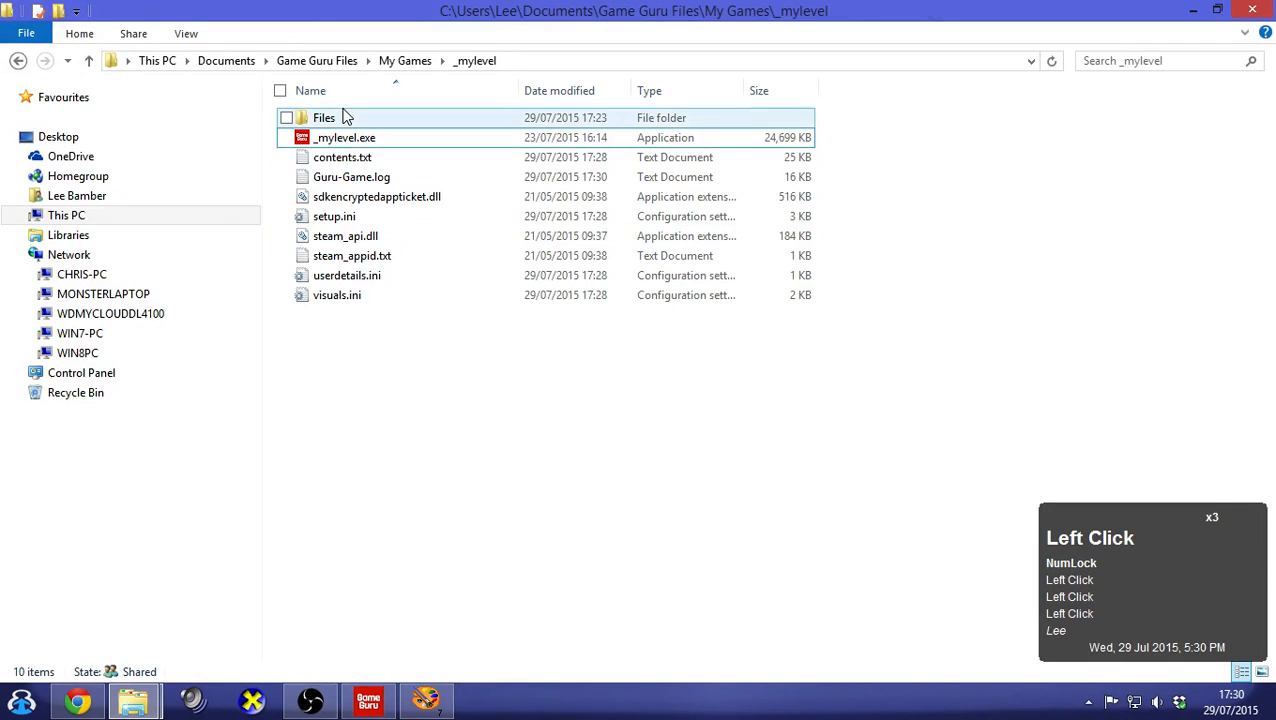
double_click(330, 117)
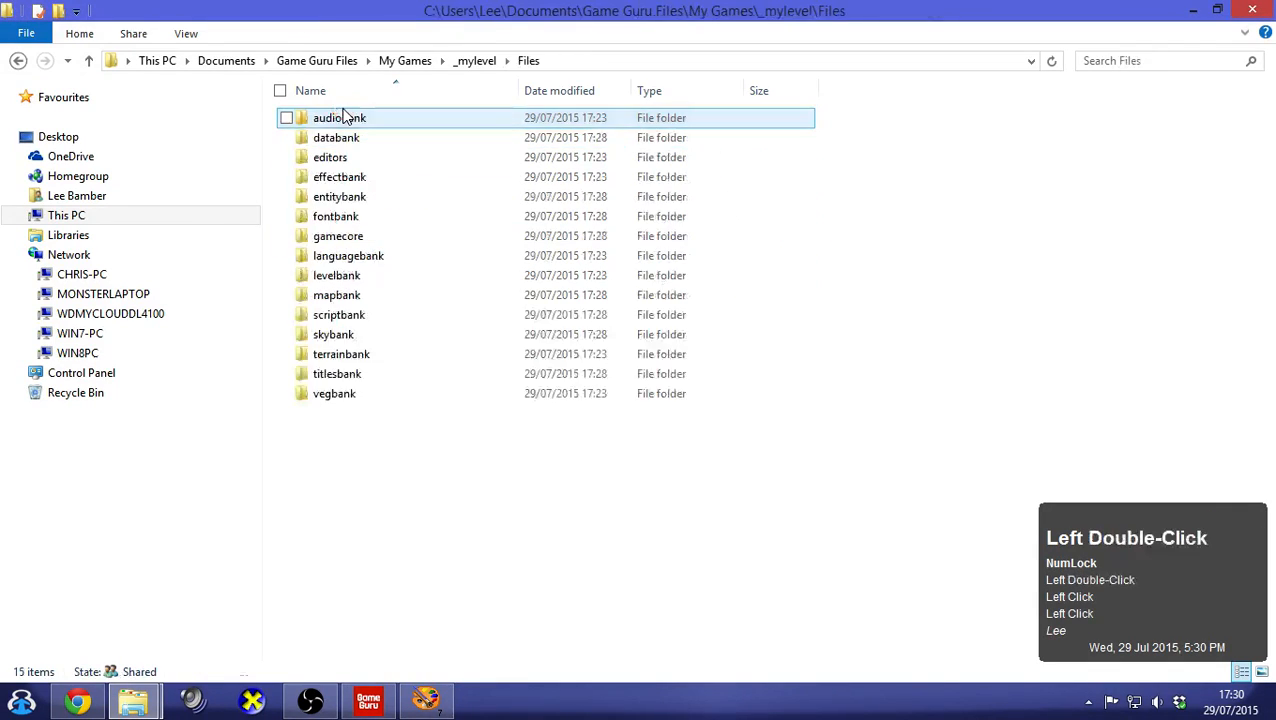
double_click(340, 374)
key("BackSpace")
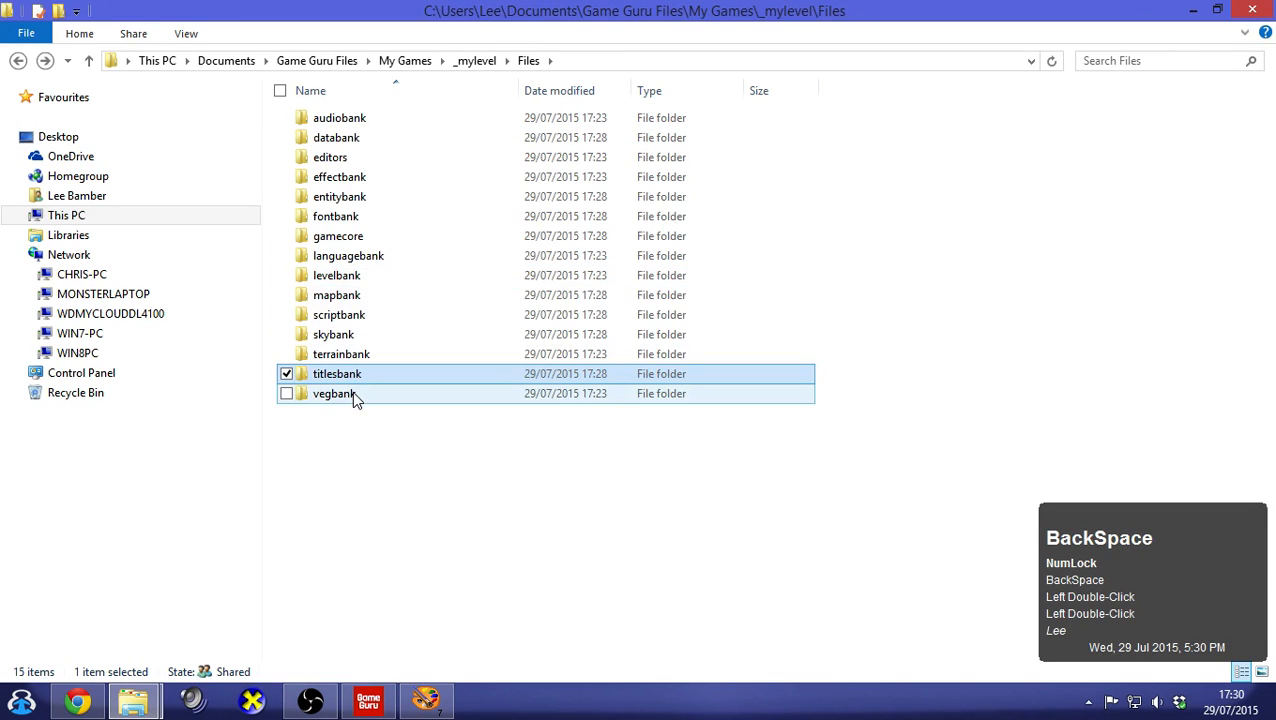
Browse the exported game's languagebank down to the neutral\gamecore\huds folder
double_click(365, 256)
double_click(357, 137)
double_click(357, 127)
double_click(357, 127)
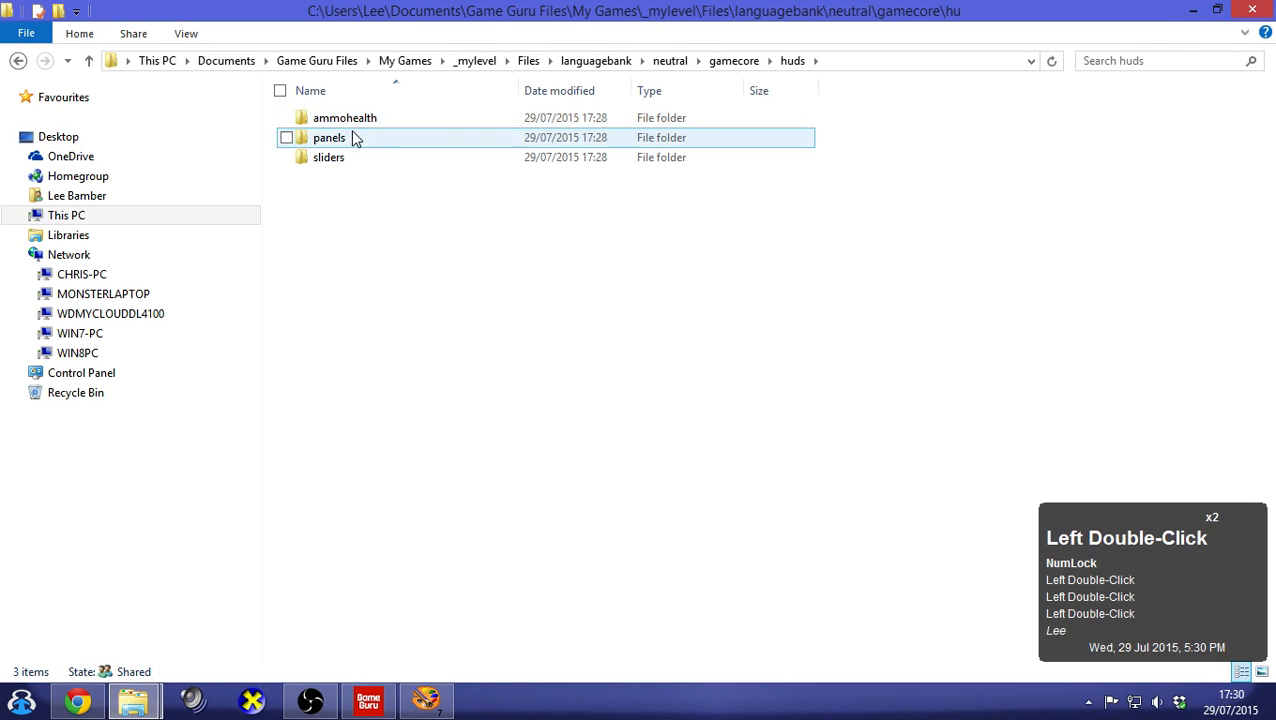
Go back up to languagebank and open its english\artwork\watermark folder in the exported game
key("BackSpace")
key("BackSpace")
key("BackSpace")
double_click(350, 120)
double_click(350, 120)
double_click(350, 120)
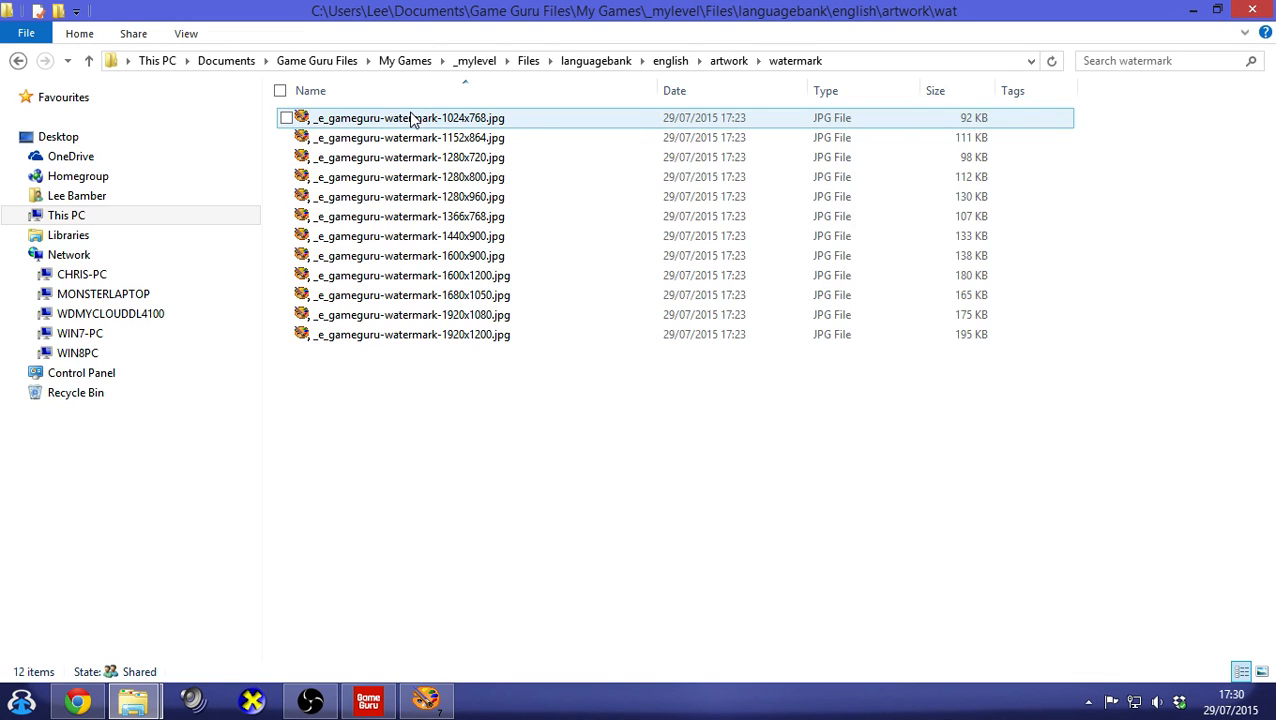
Try to open the exported _e_gameguru-watermark-1024x768.jpg in Paint Shop Pro
double_click(477, 121)
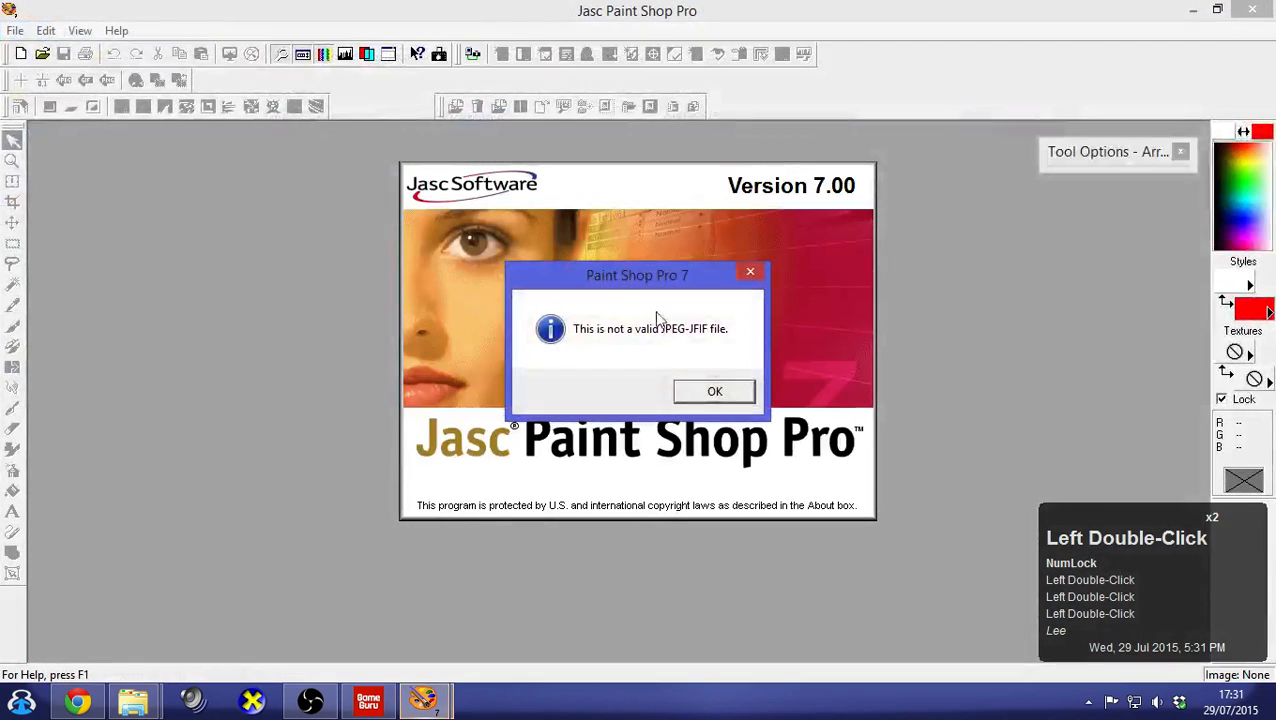
left_click(714, 391)
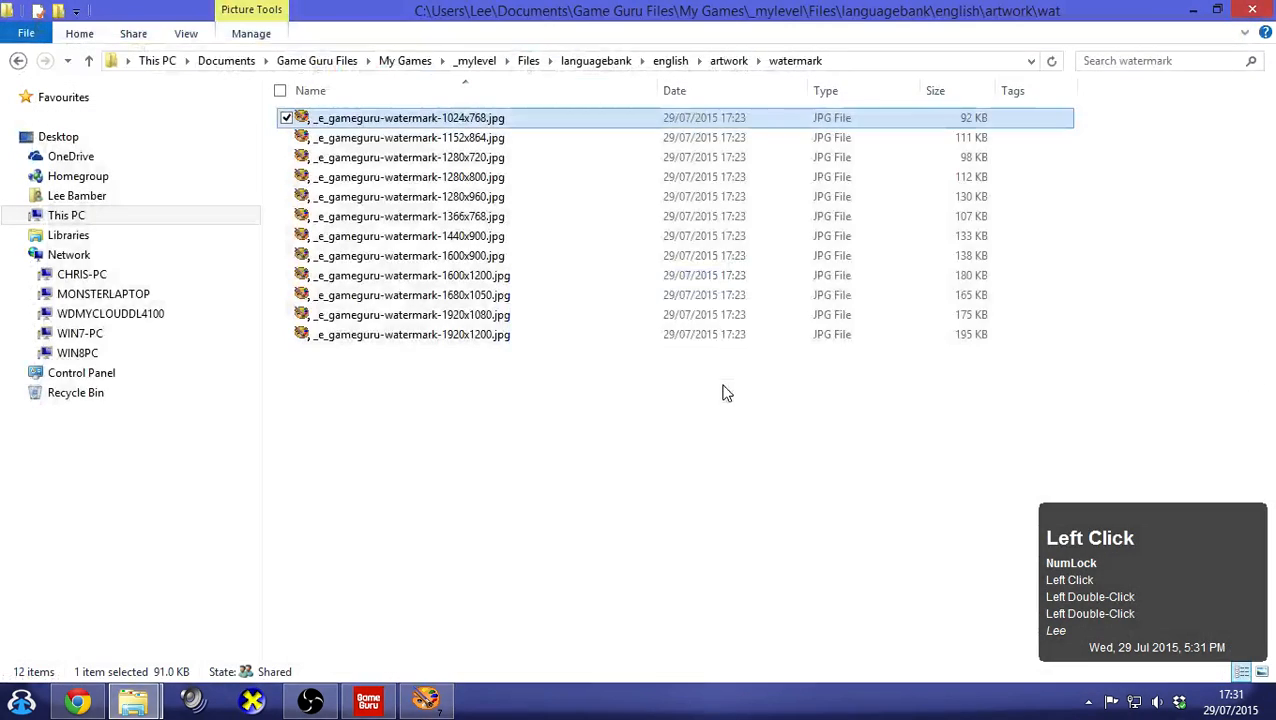
left_click(487, 120)
Switch to the Game Guru installation's folder window and browse from Files to languagebank\english\artwork\watermark
left_click(135, 700)
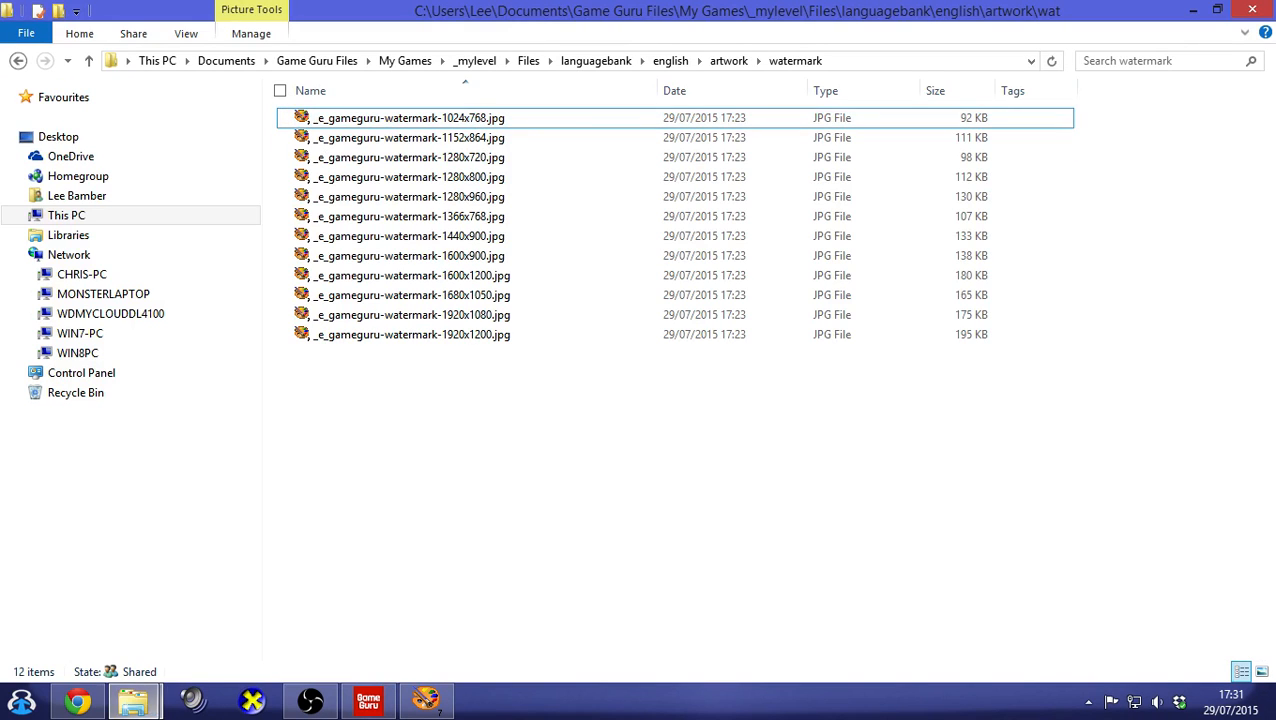
left_click(140, 615)
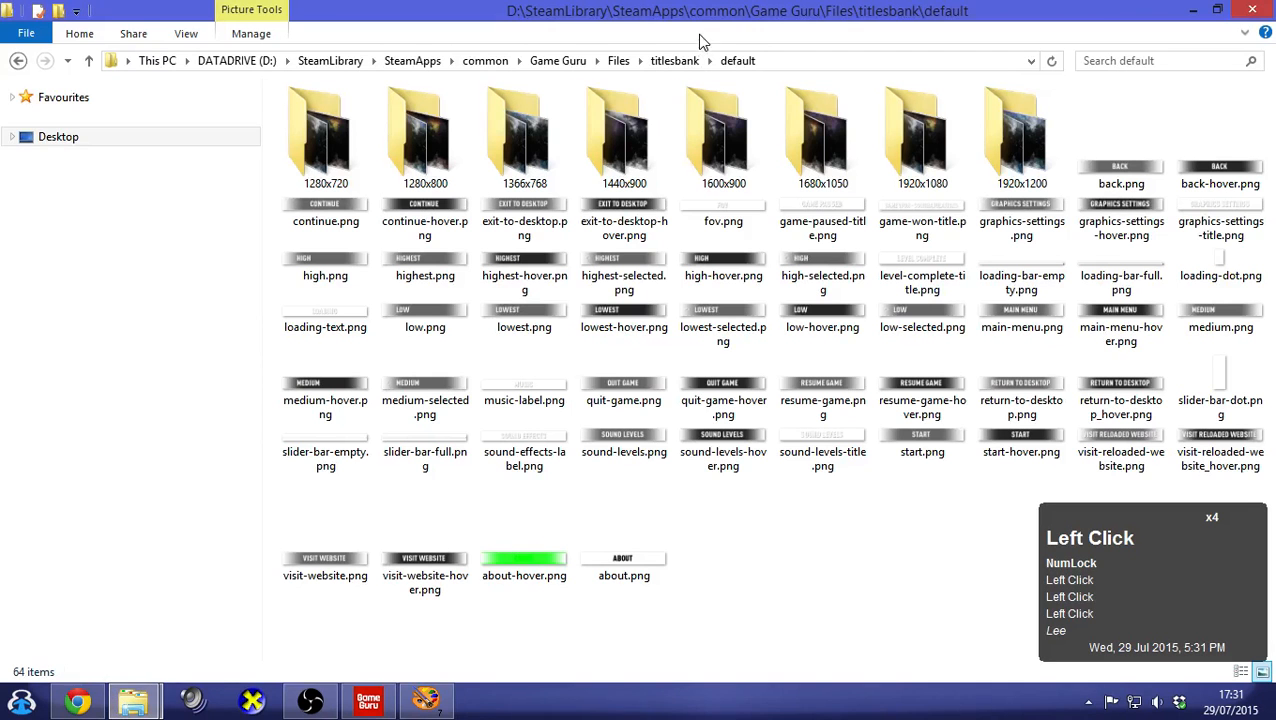
left_click(618, 62)
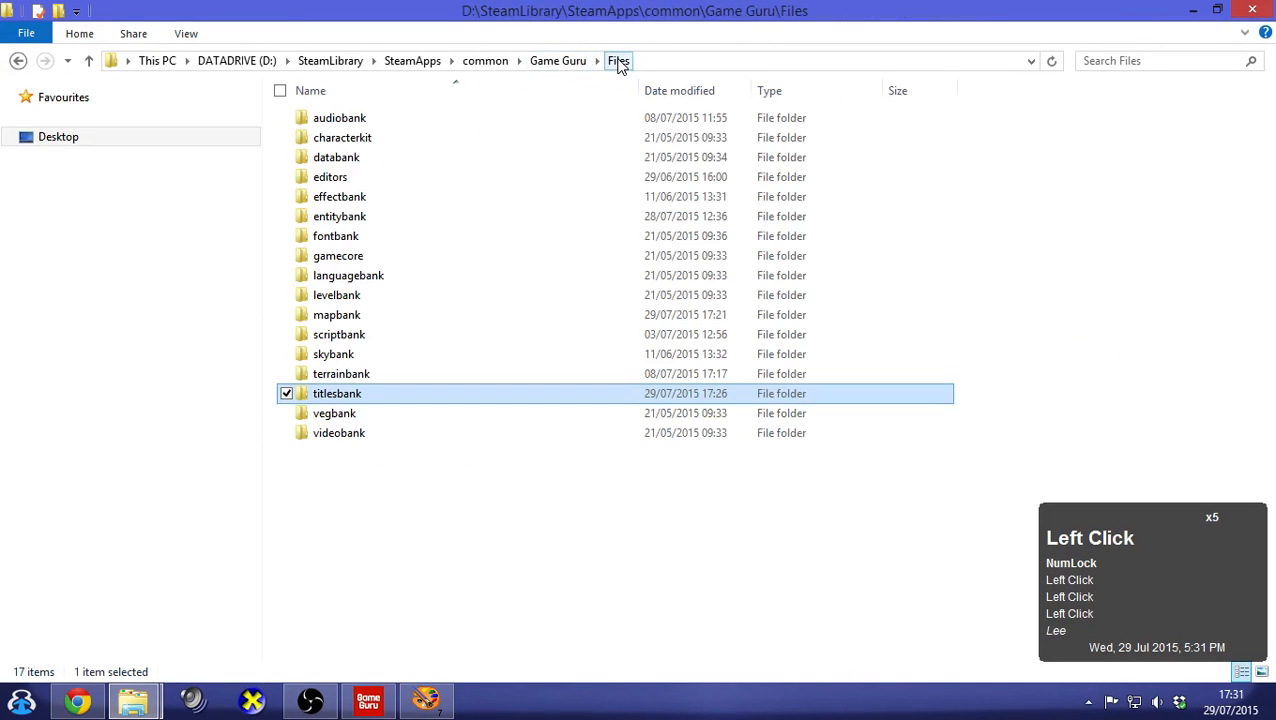
double_click(394, 277)
double_click(391, 118)
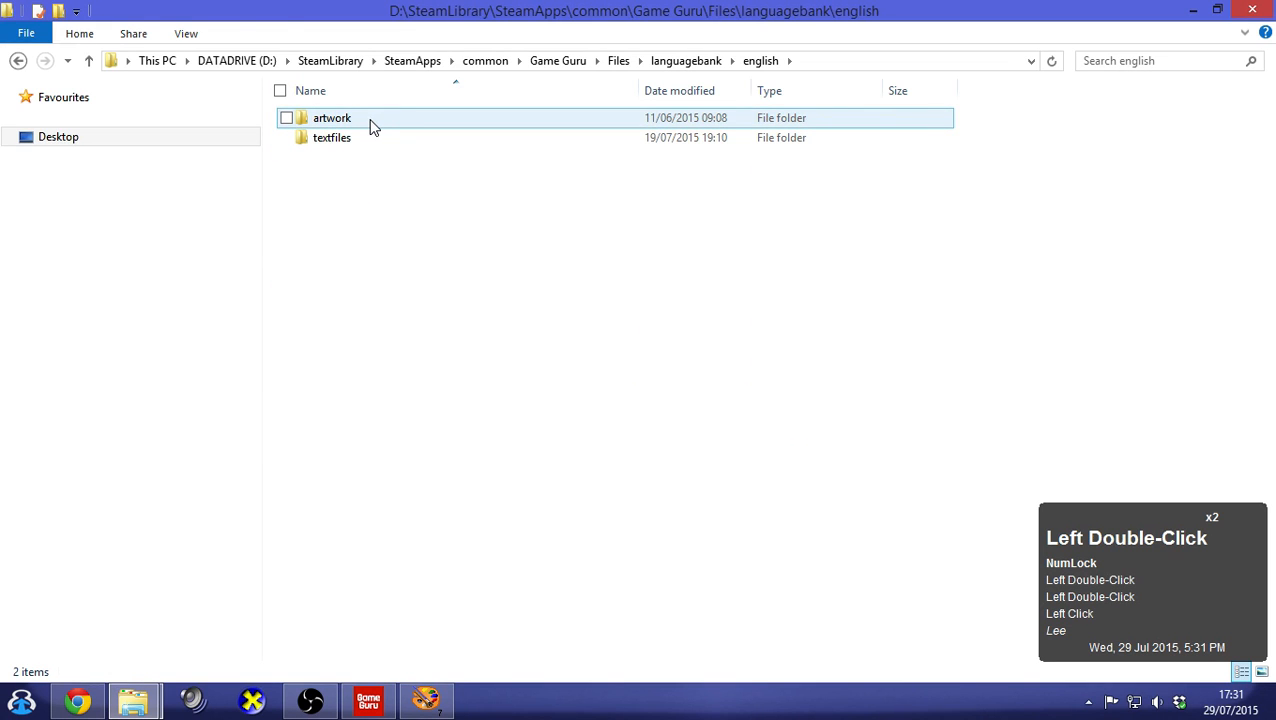
double_click(370, 121)
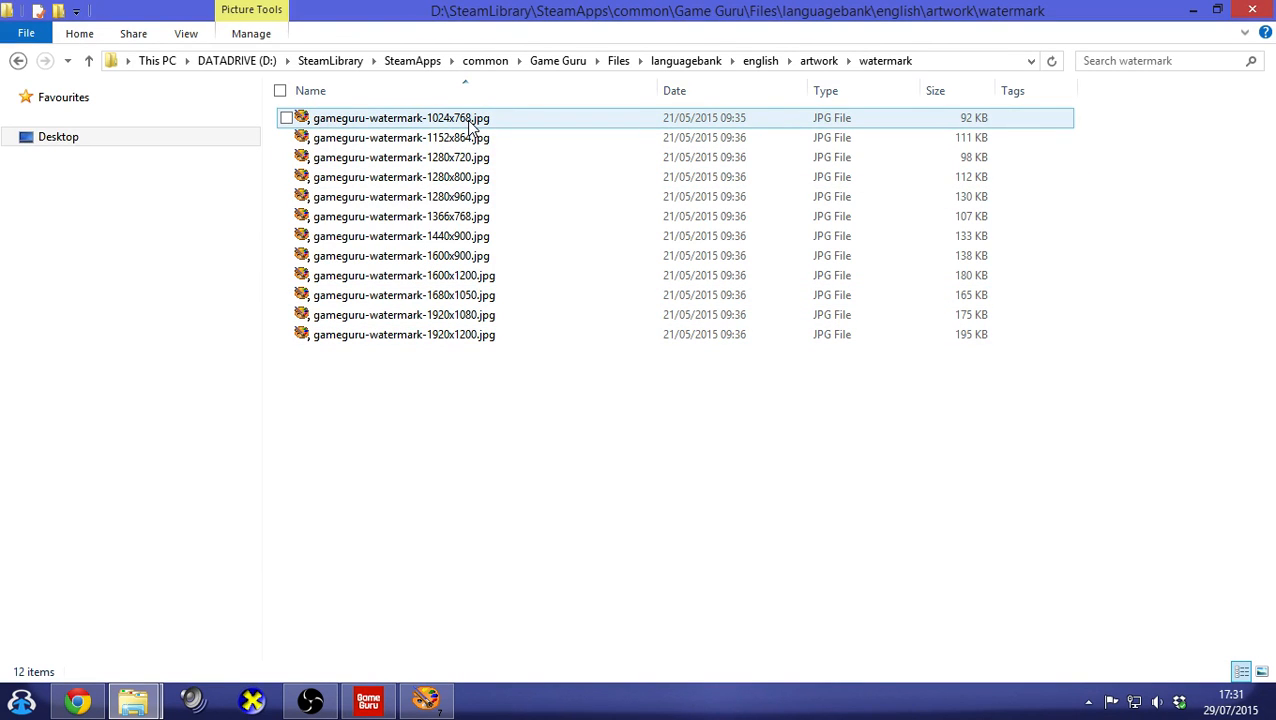
View the original gameguru-watermark-1024x768.jpg in Paint Shop Pro, then close the image editor
double_click(469, 121)
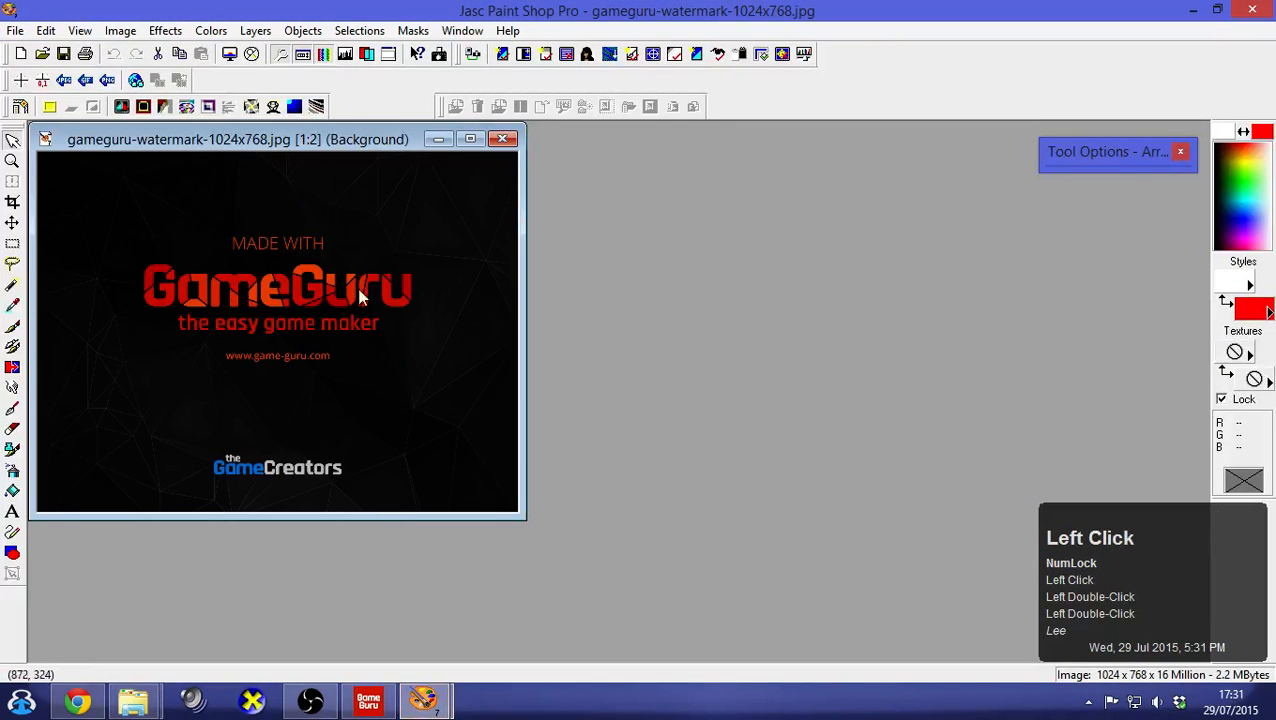
left_click(1252, 9)
left_click(473, 382)
left_click(485, 126)
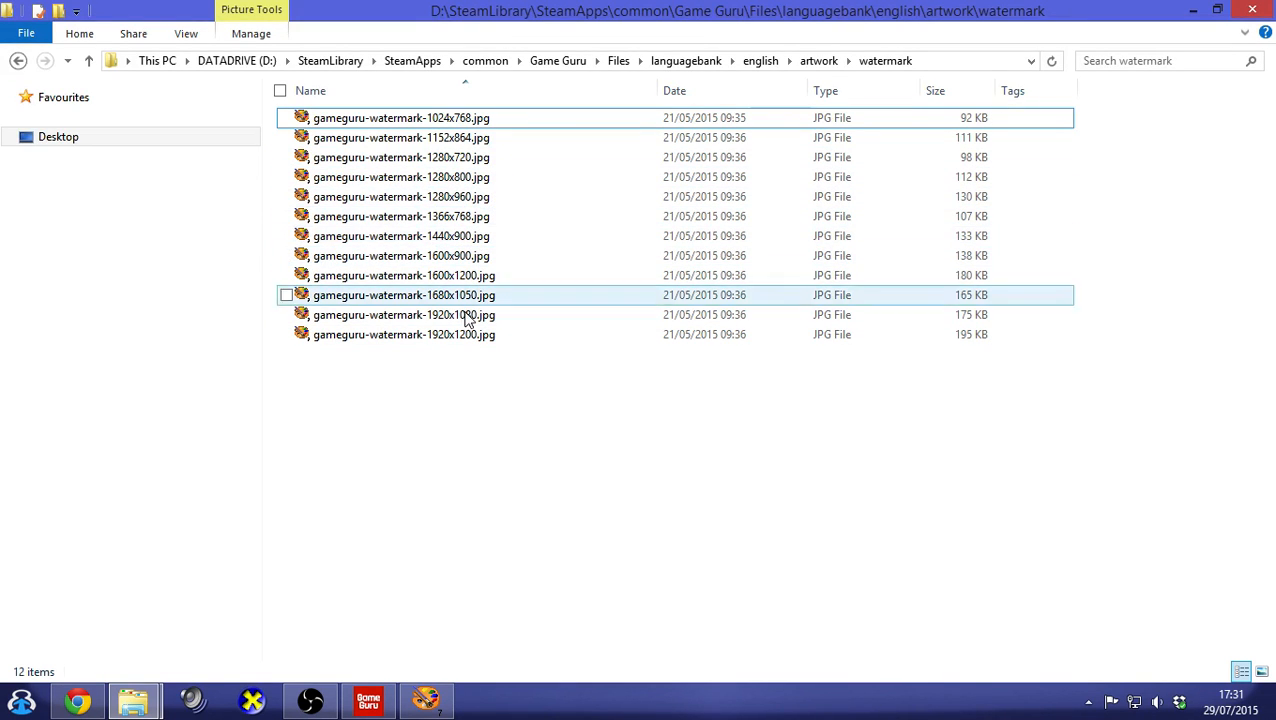
Duplicate the watermark folder inside the artwork folder as a backup
left_click(436, 380)
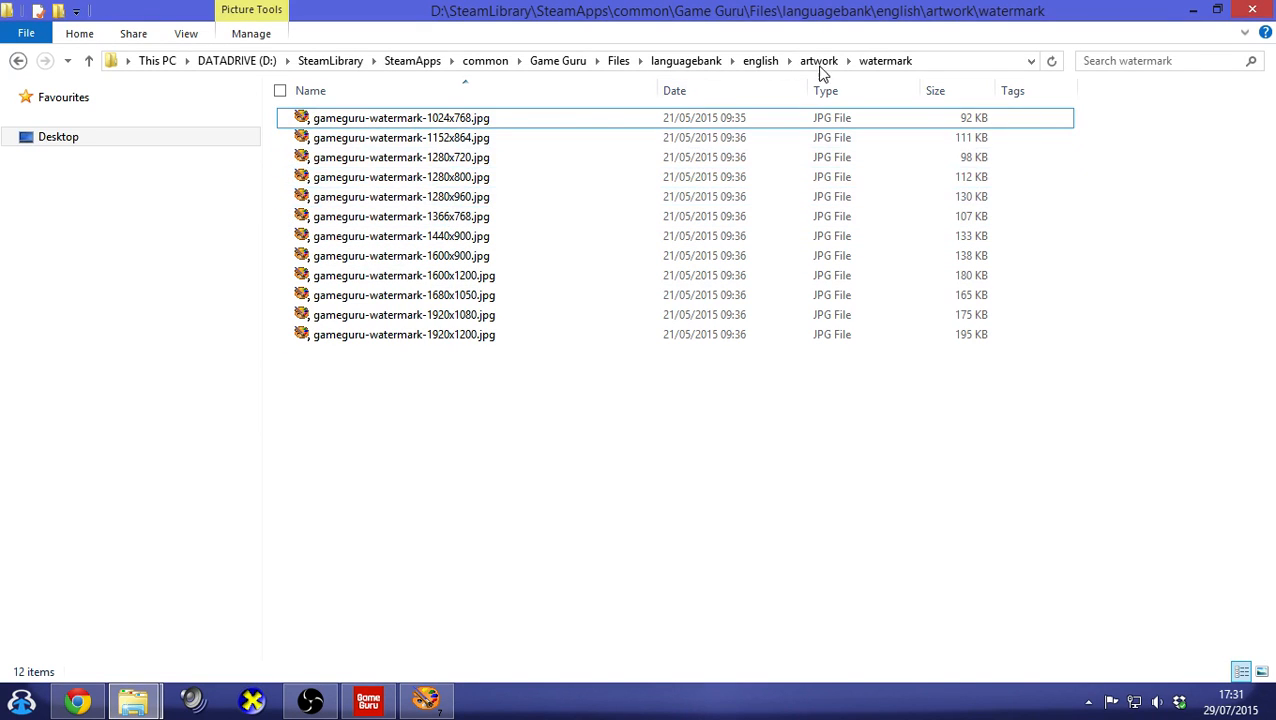
left_click(822, 61)
left_click(513, 258)
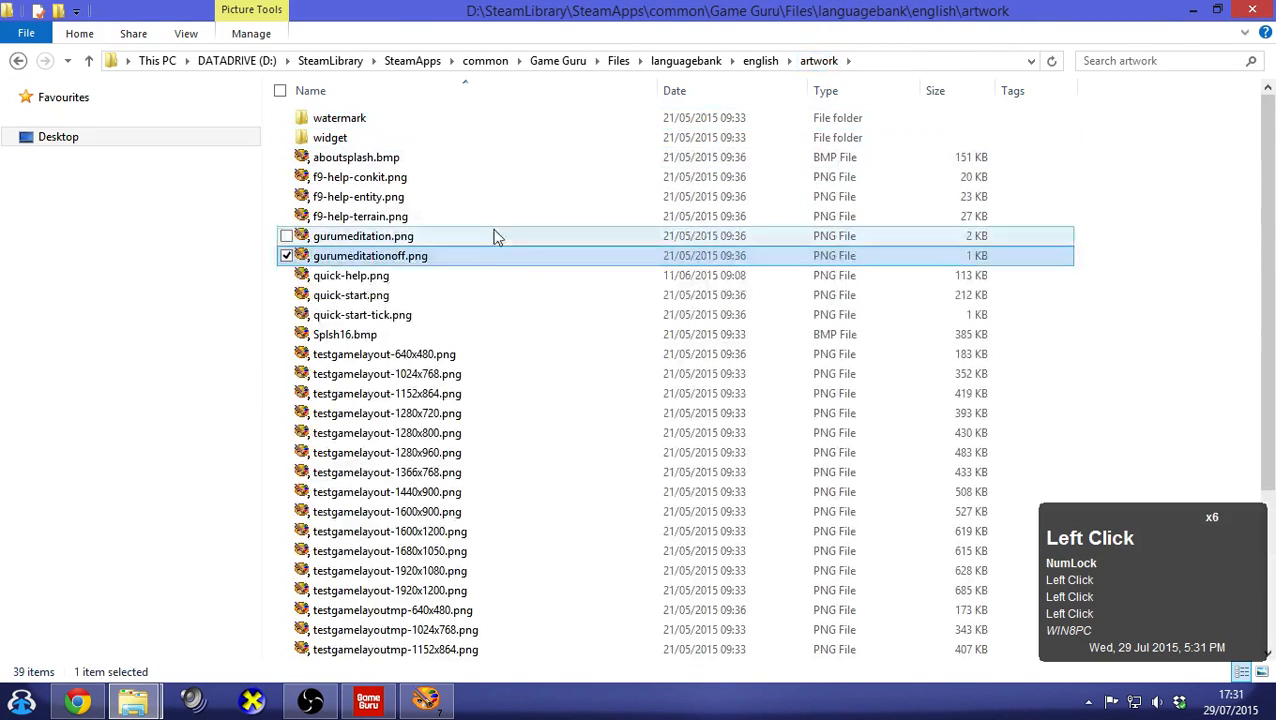
left_click(380, 124)
key("ctrl+c")
key("ctrl+v")
scroll(380, 157, "up", 1)
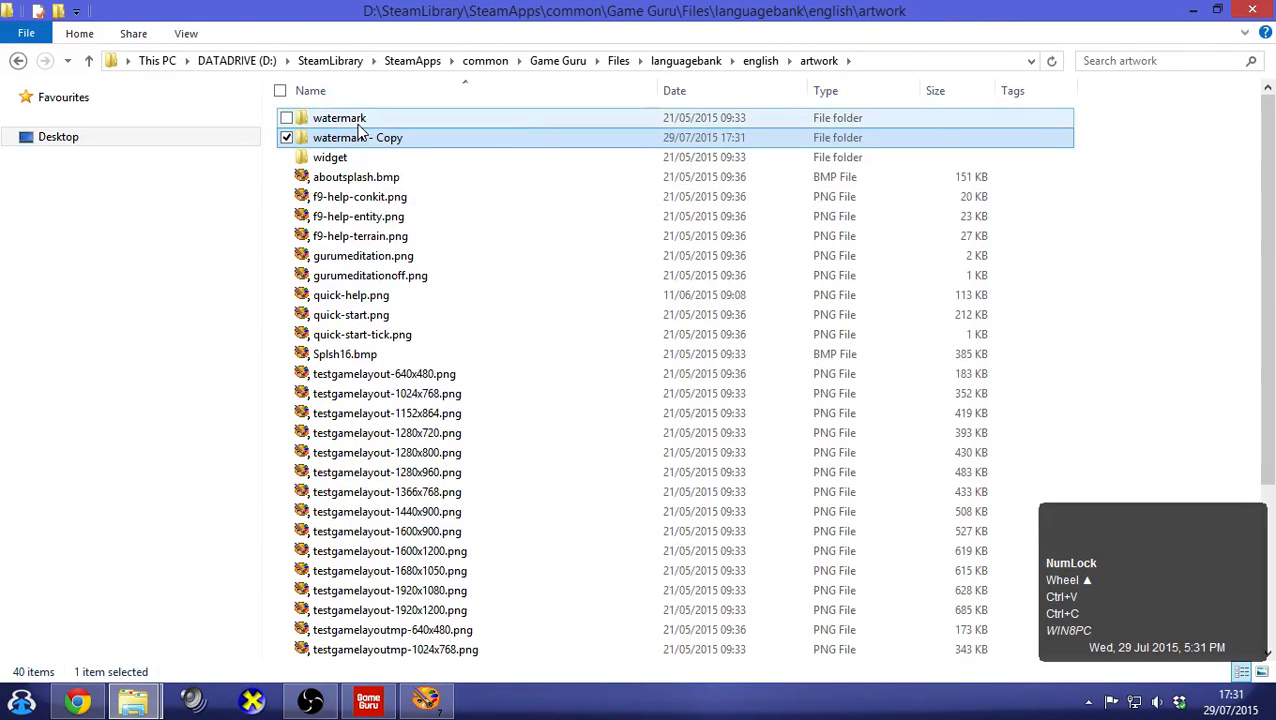
Open gameguru-watermark-1366x768.jpg from the original watermark folder in Paint Shop Pro and move its image window clear of end.jpg
double_click(345, 118)
left_click(422, 395)
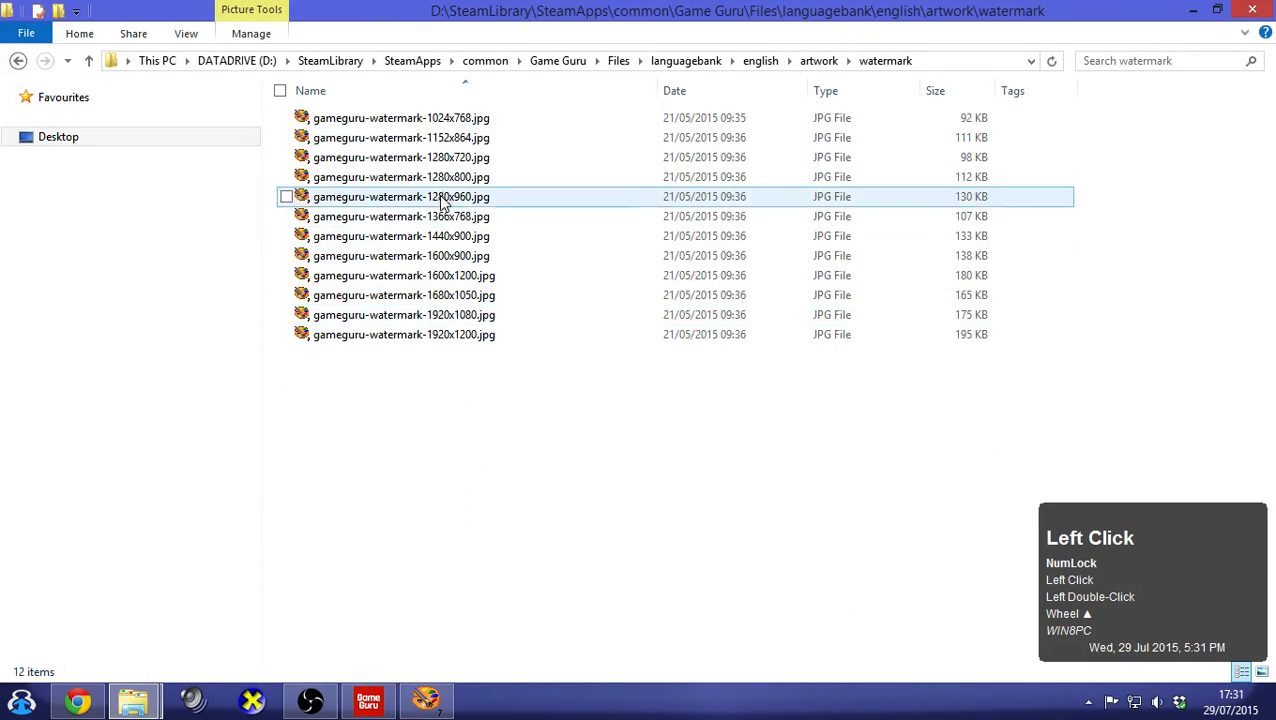
mouse_move(440, 215)
left_mouse_down()
mouse_move(480, 530)
mouse_move(451, 710)
mouse_move(819, 490)
left_mouse_up()
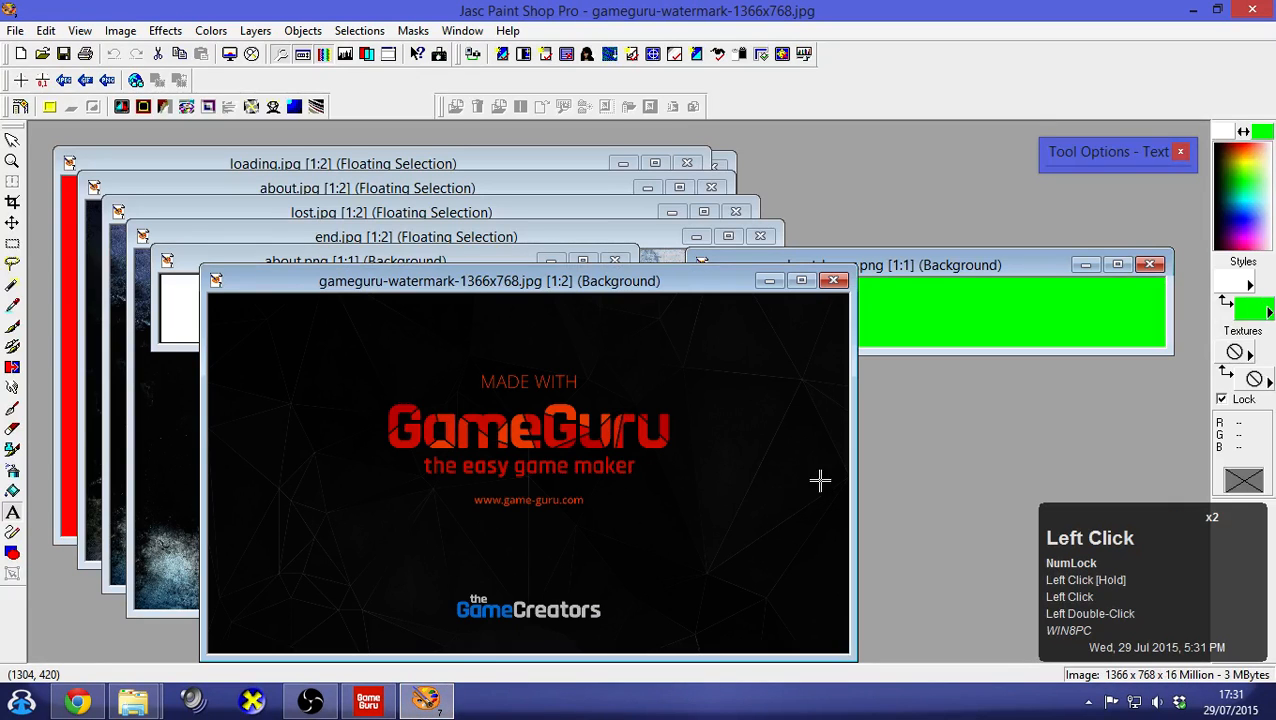
left_click_drag(635, 287, 930, 283)
Copy a rectangular area of about 950 x 608 pixels from end.jpg, covering the face, raised fist and part of the red text
left_click(352, 250)
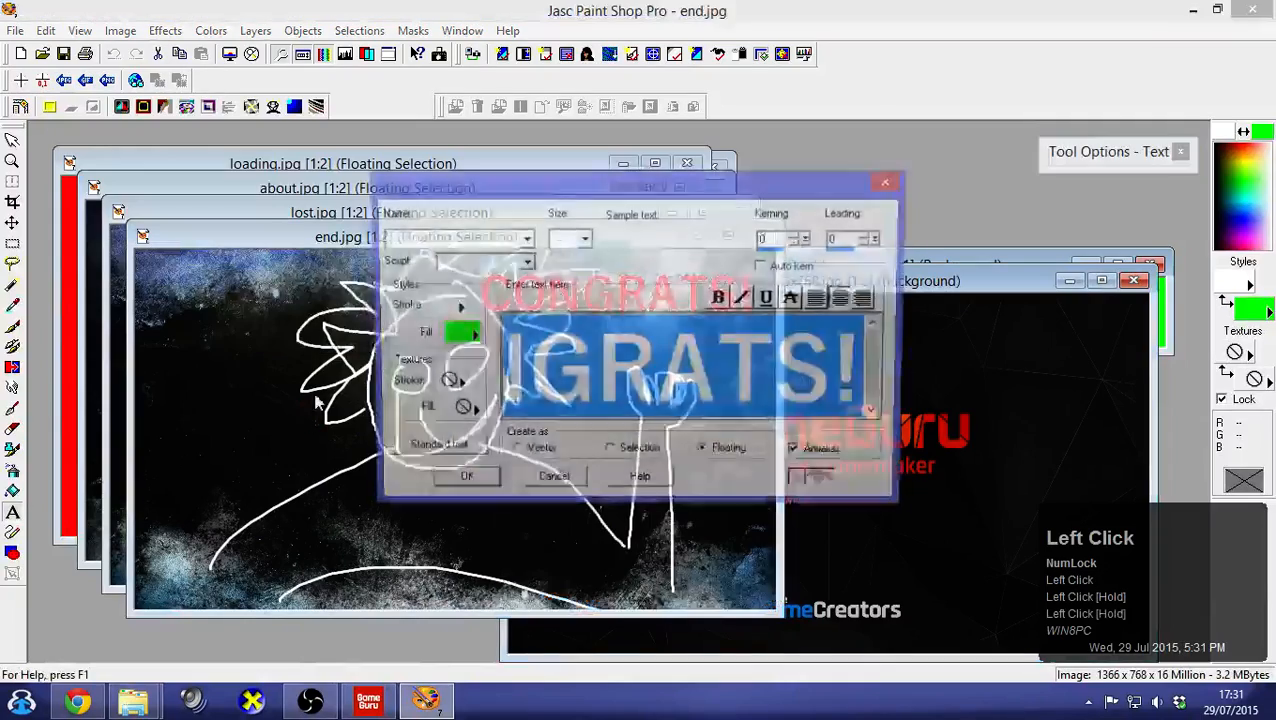
left_click(558, 484)
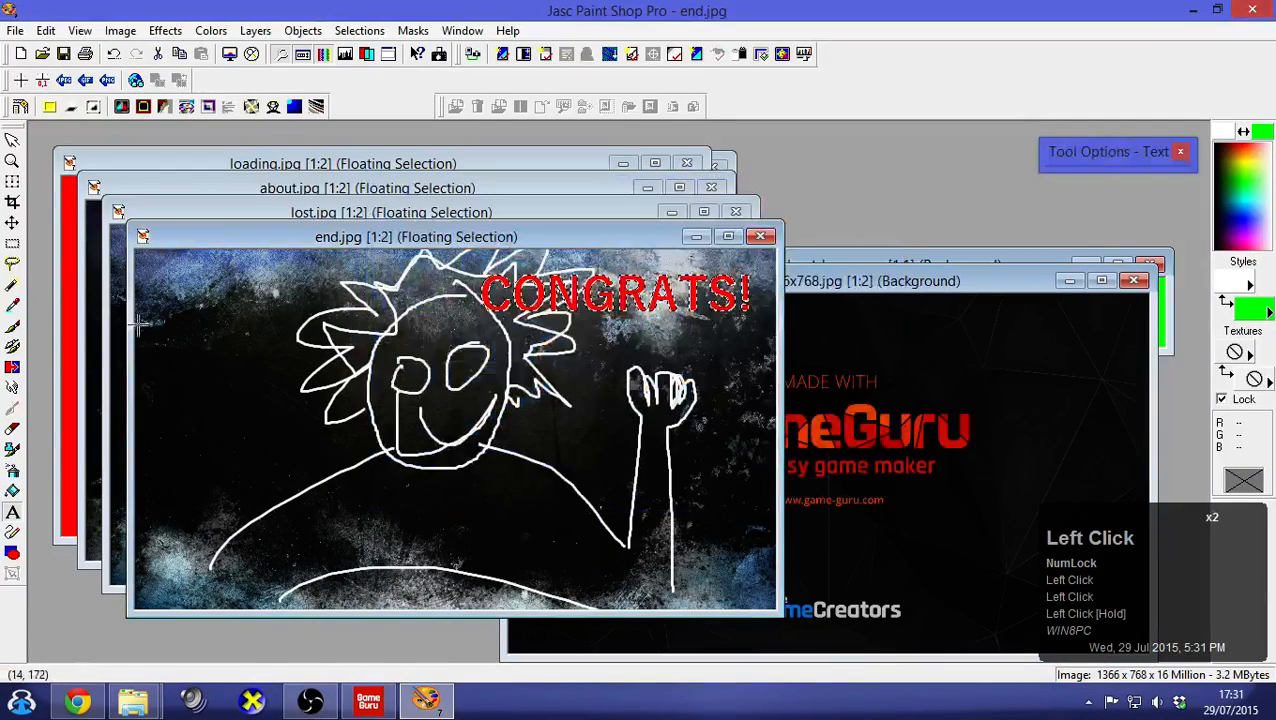
left_click(12, 244)
left_click_drag(264, 251, 773, 568)
key("ctrl+c")
Paste the copied area into gameguru-watermark-1366x768.jpg as a selection covering the GameGuru and GameCreators logos, and deselect it
left_click(910, 288)
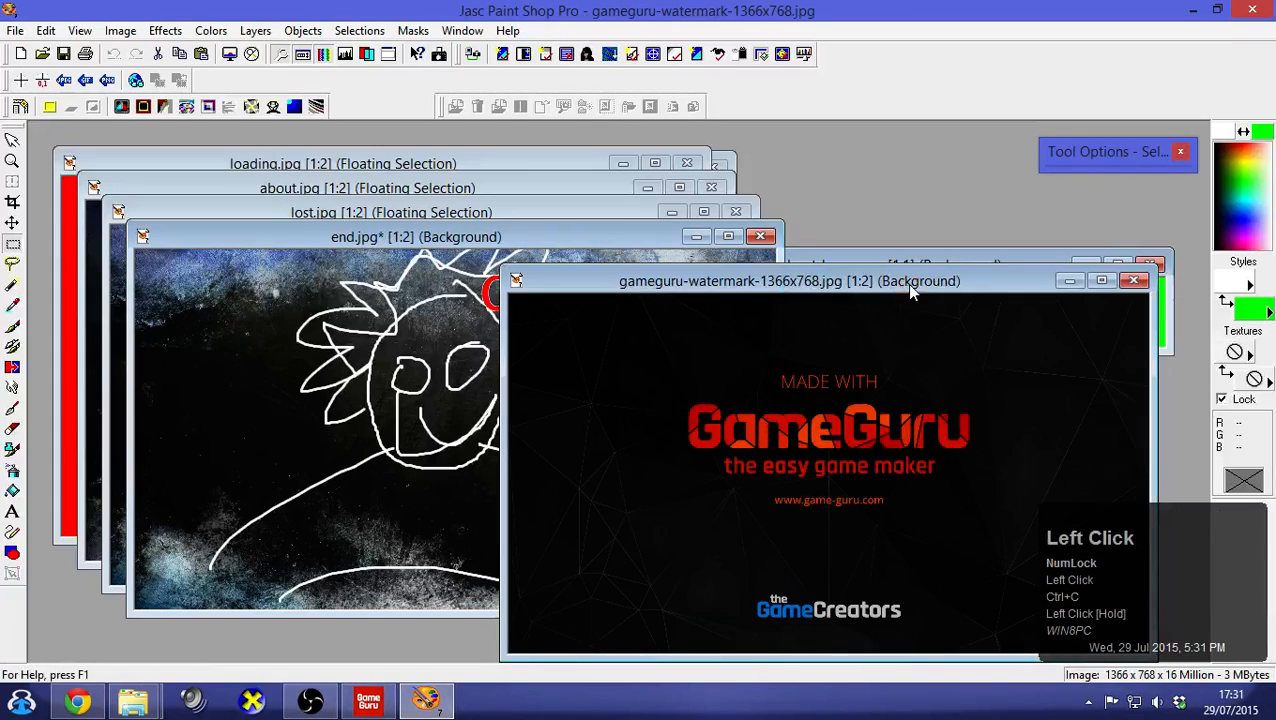
key("ctrl+e")
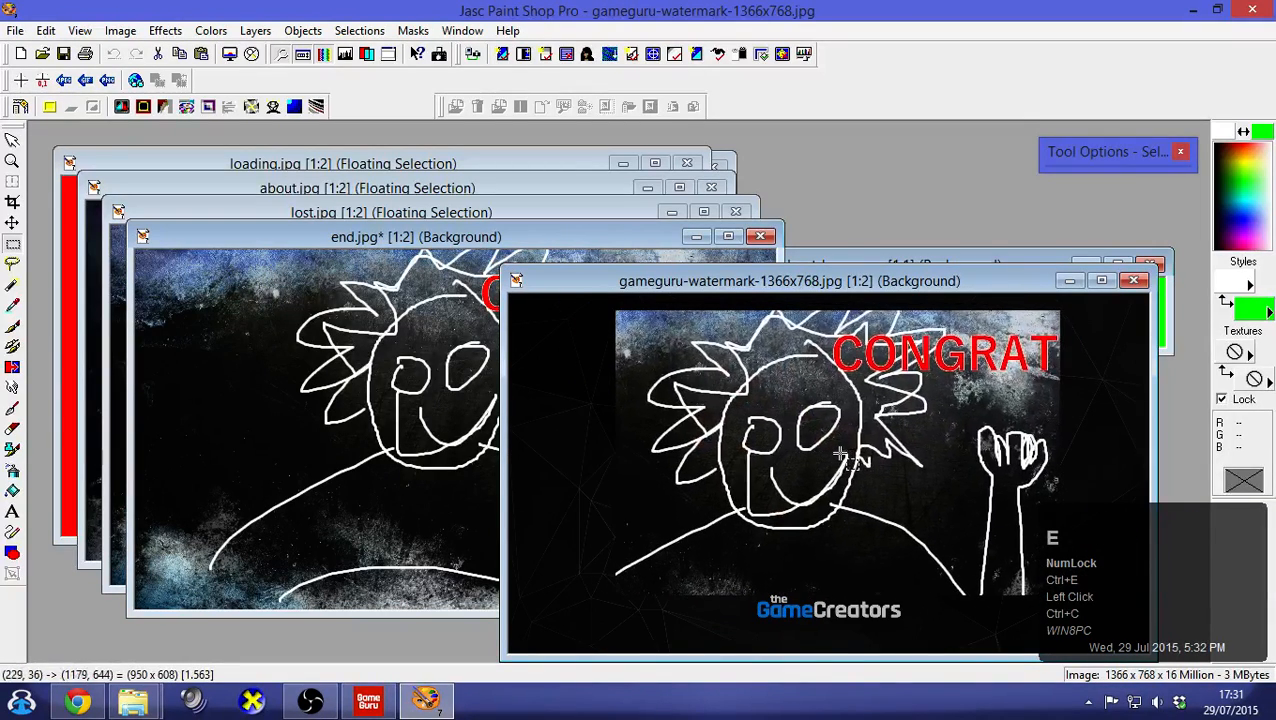
left_click(834, 481)
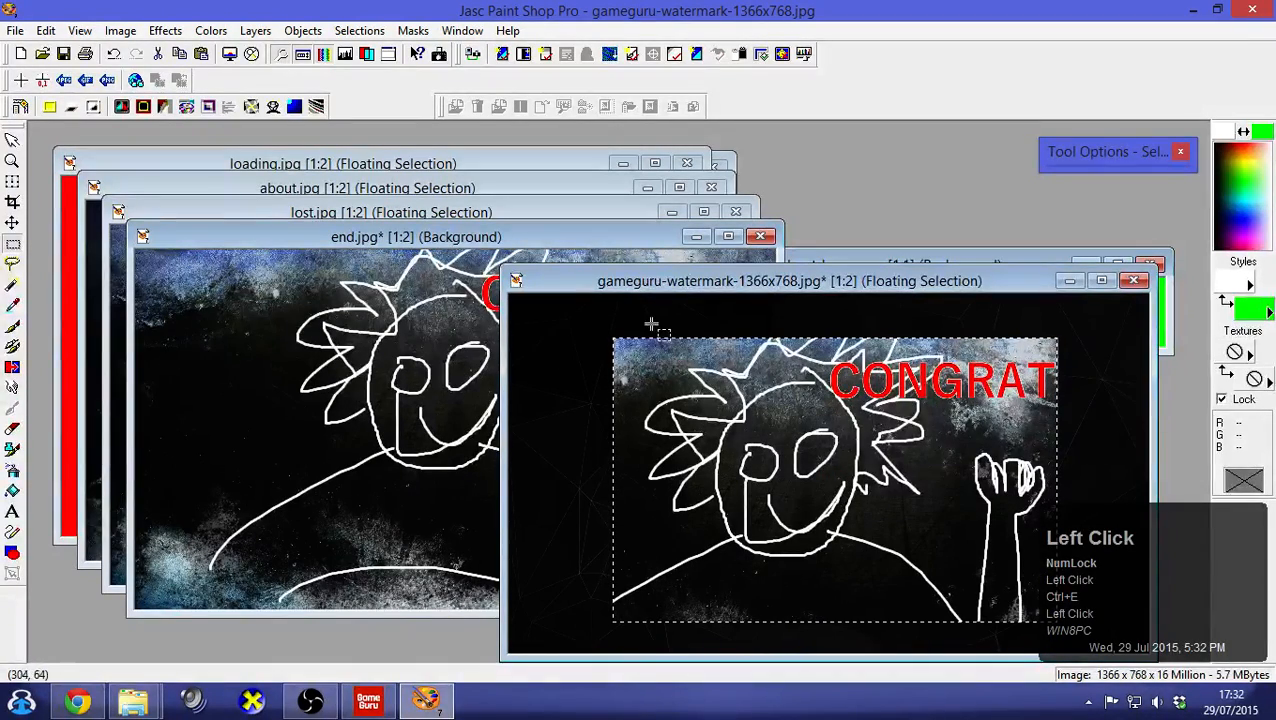
left_click(588, 334)
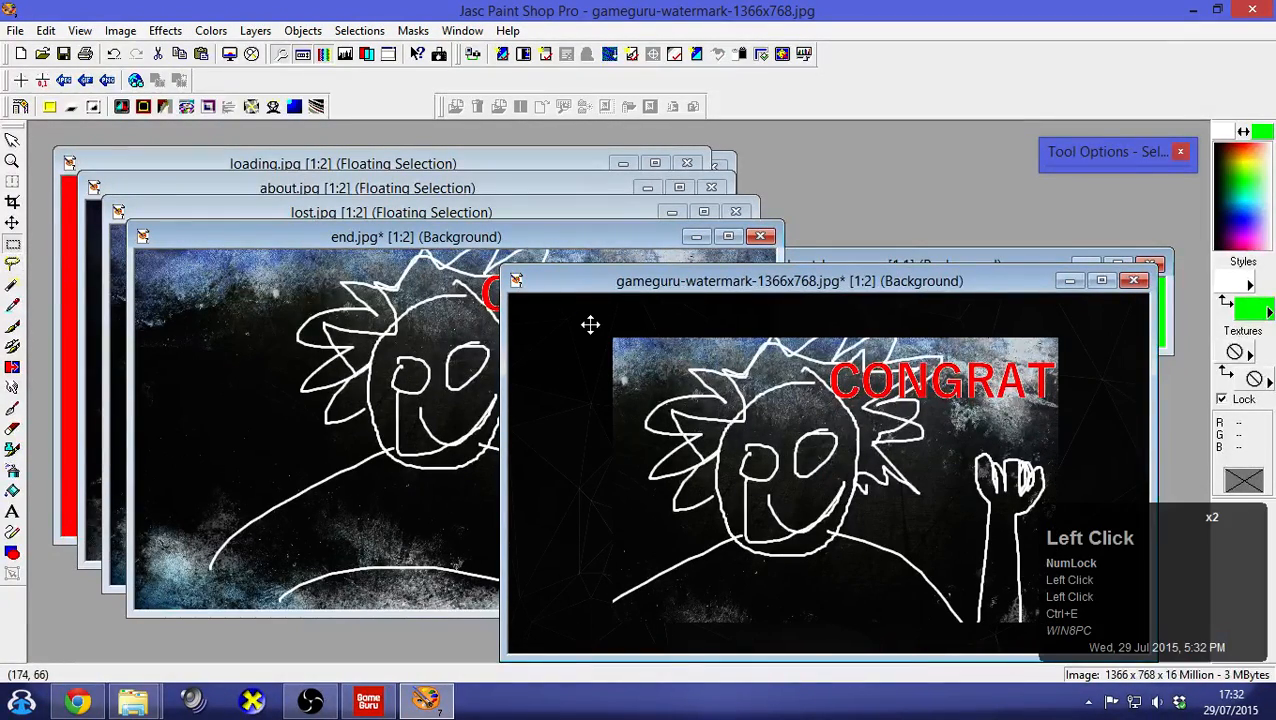
Enter the text "Written by Cool Dude" for the watermark image in green Yu Gothic at size 26
left_click(12, 511)
left_click(581, 552)
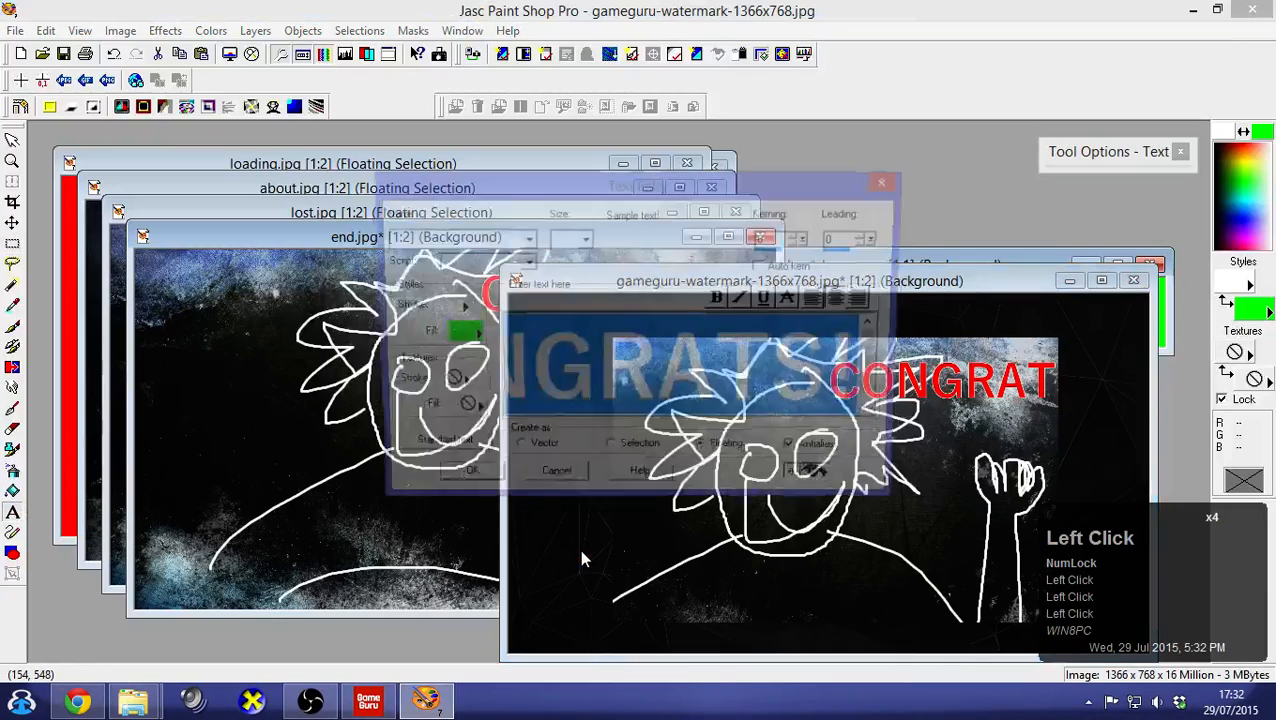
type("Written ")
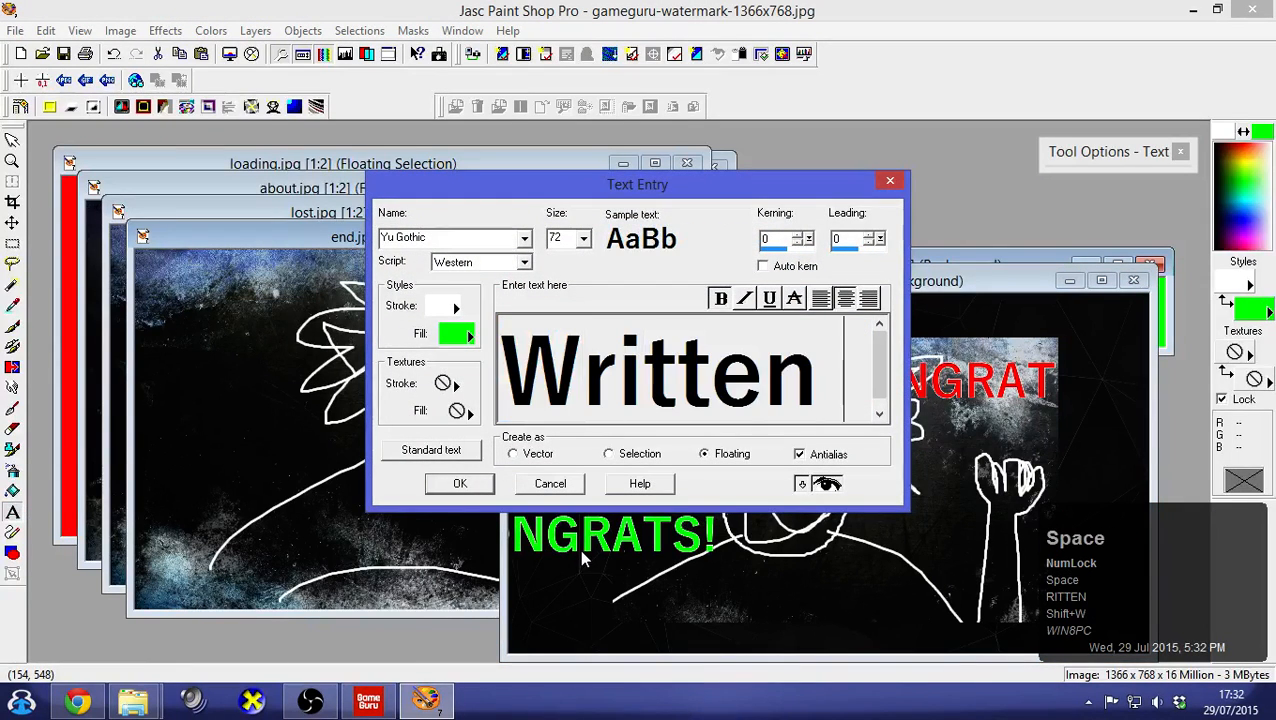
type("by Co")
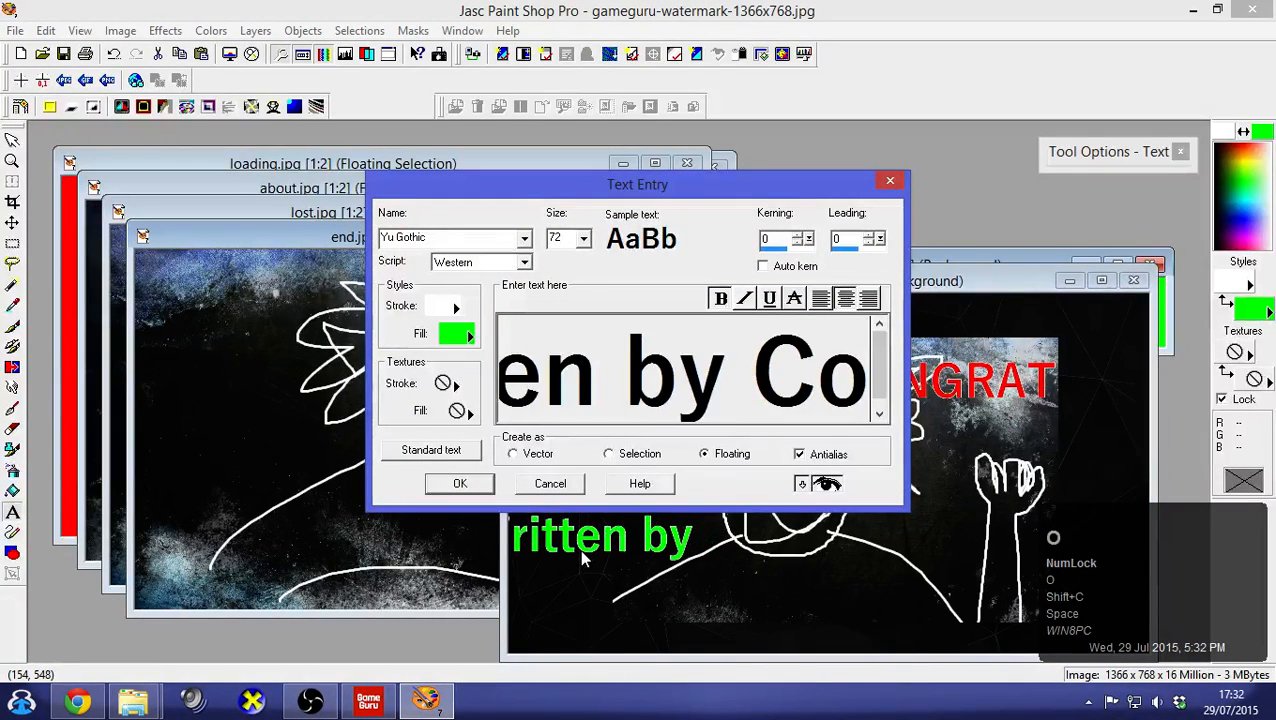
type("ol Dude")
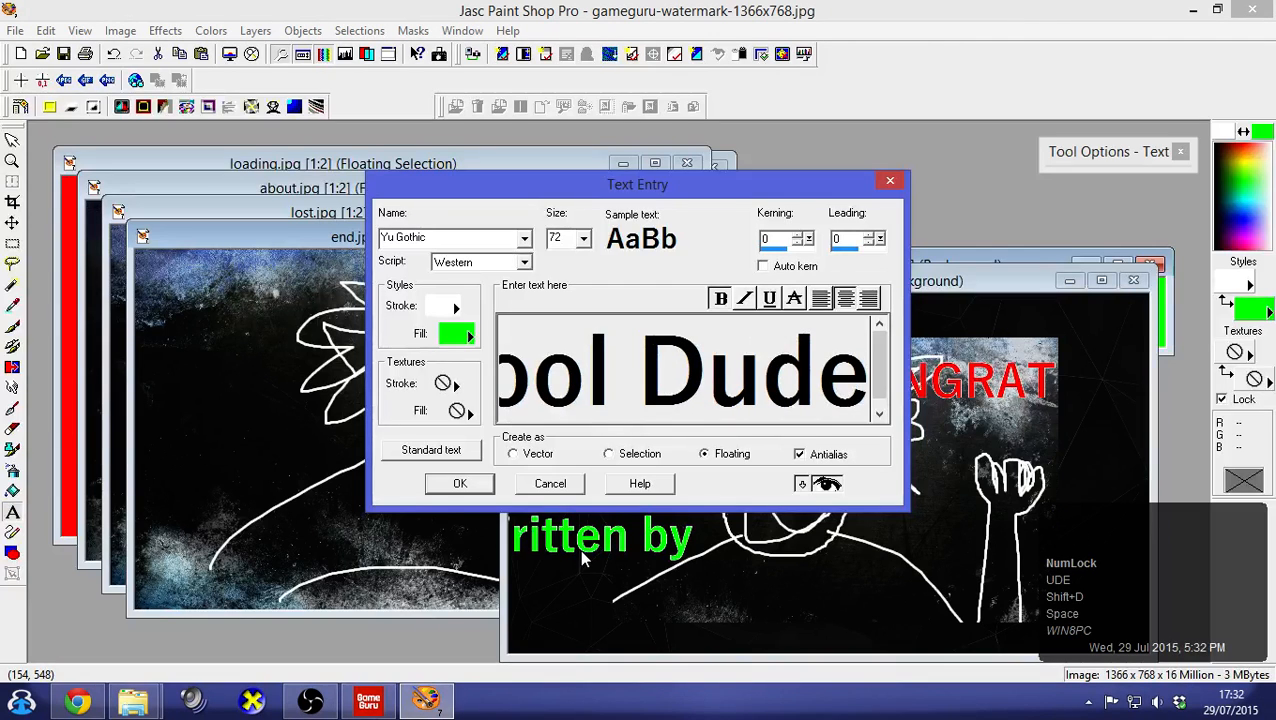
left_click(648, 360)
key("ctrl+a")
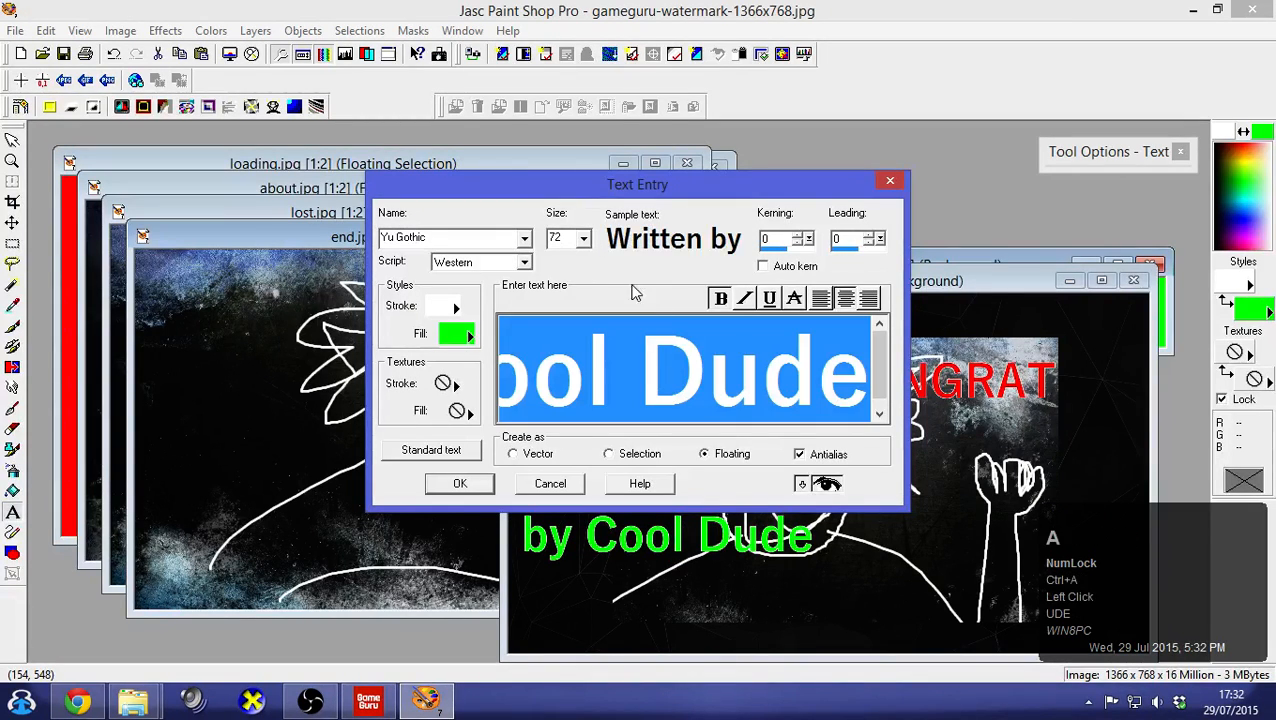
left_click(584, 240)
left_click(566, 325)
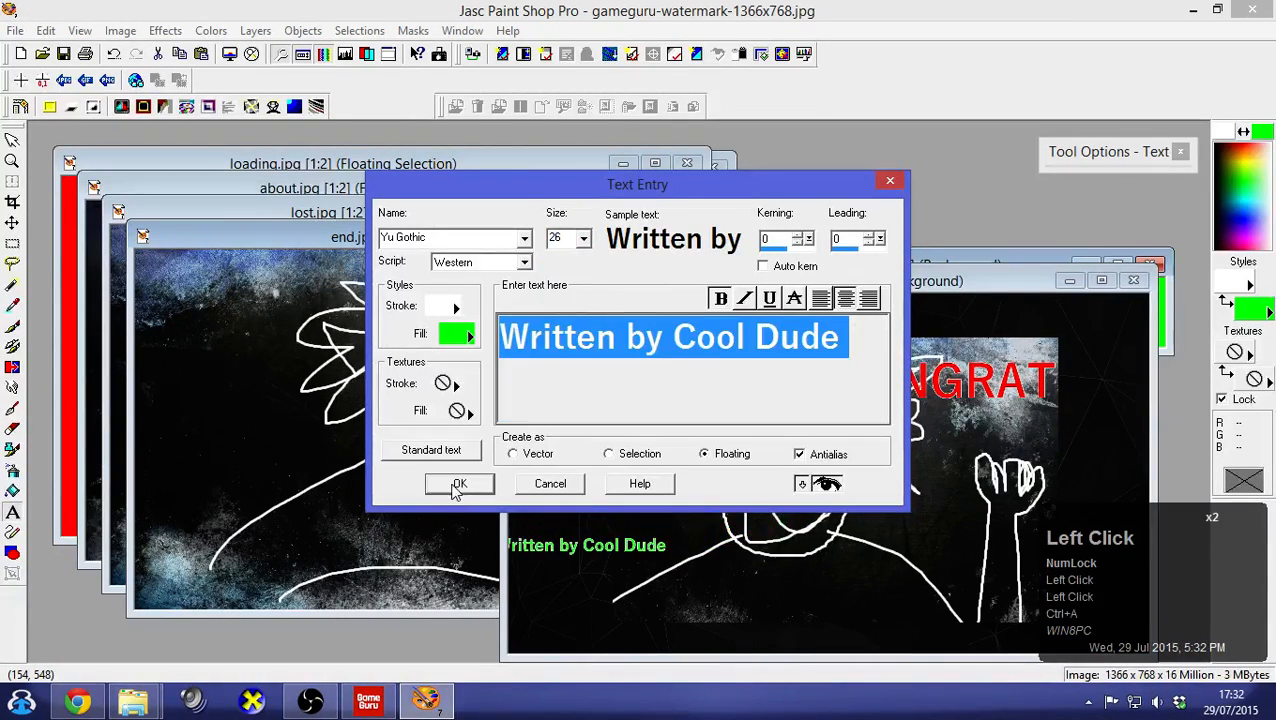
Place the green text centred below the pasted picture and save the watermark JPG, accepting the merged image
left_click(459, 483)
left_click_drag(624, 558, 868, 637)
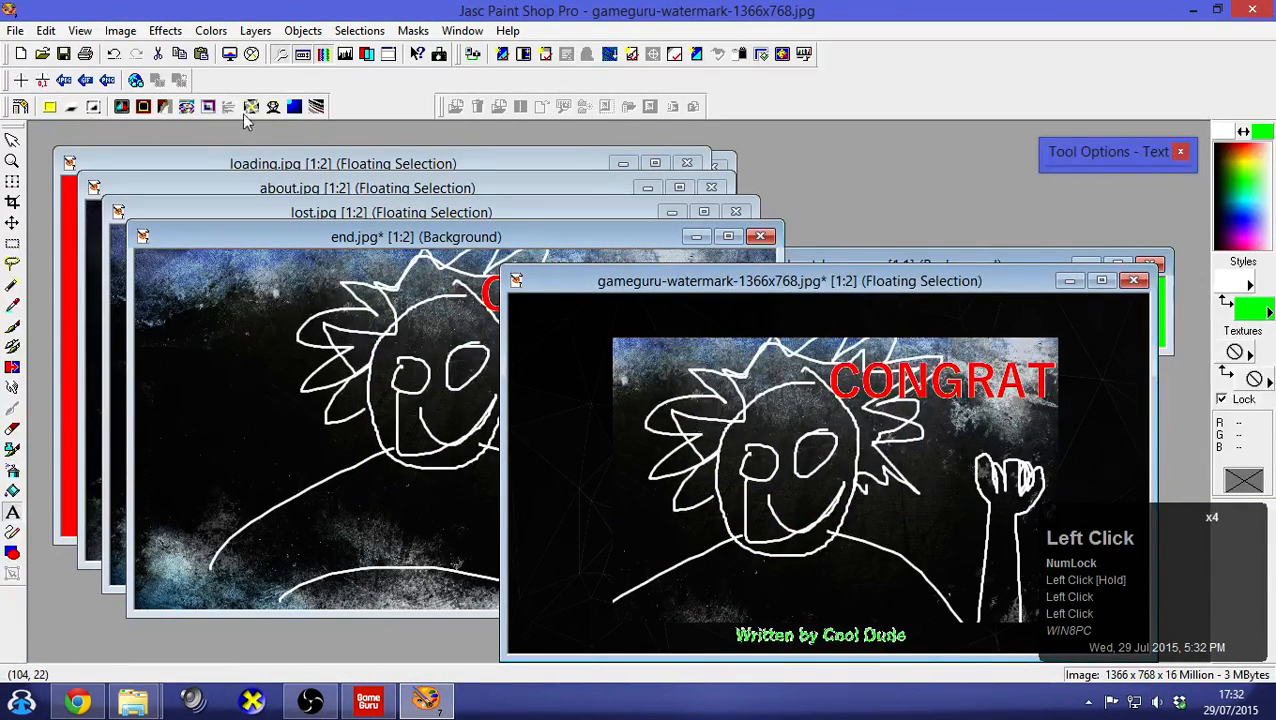
left_click(63, 53)
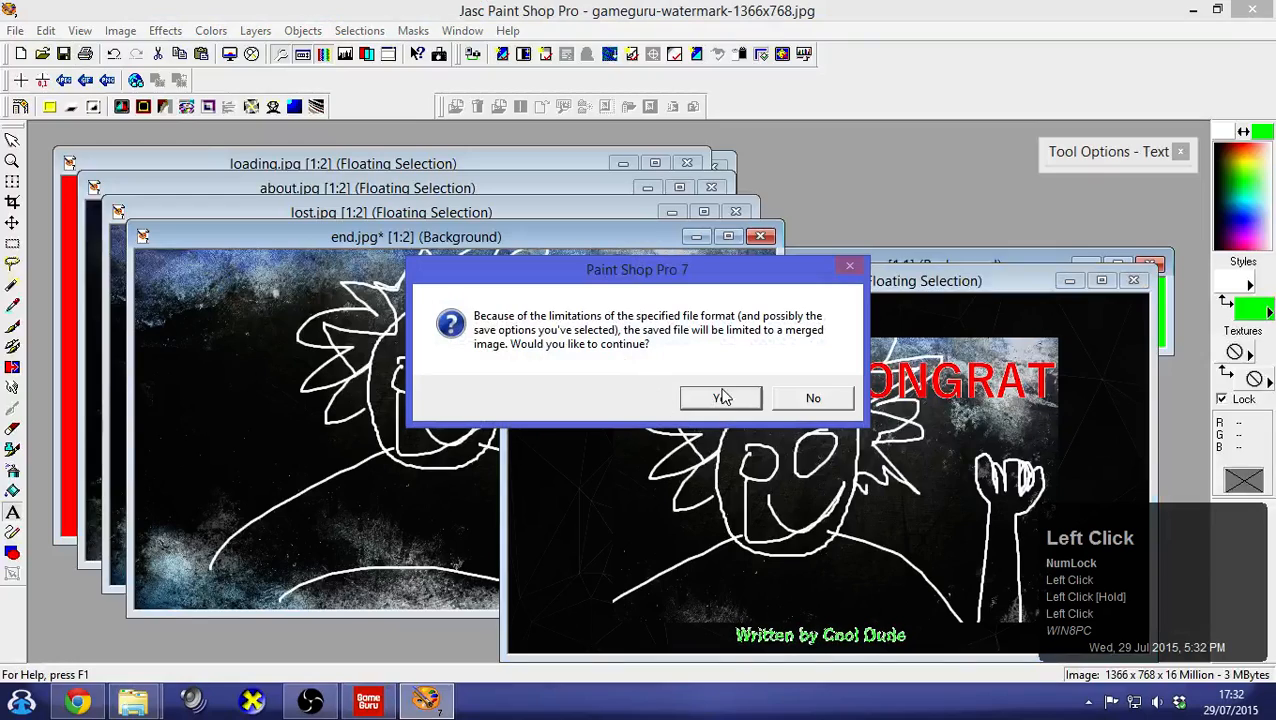
left_click(719, 396)
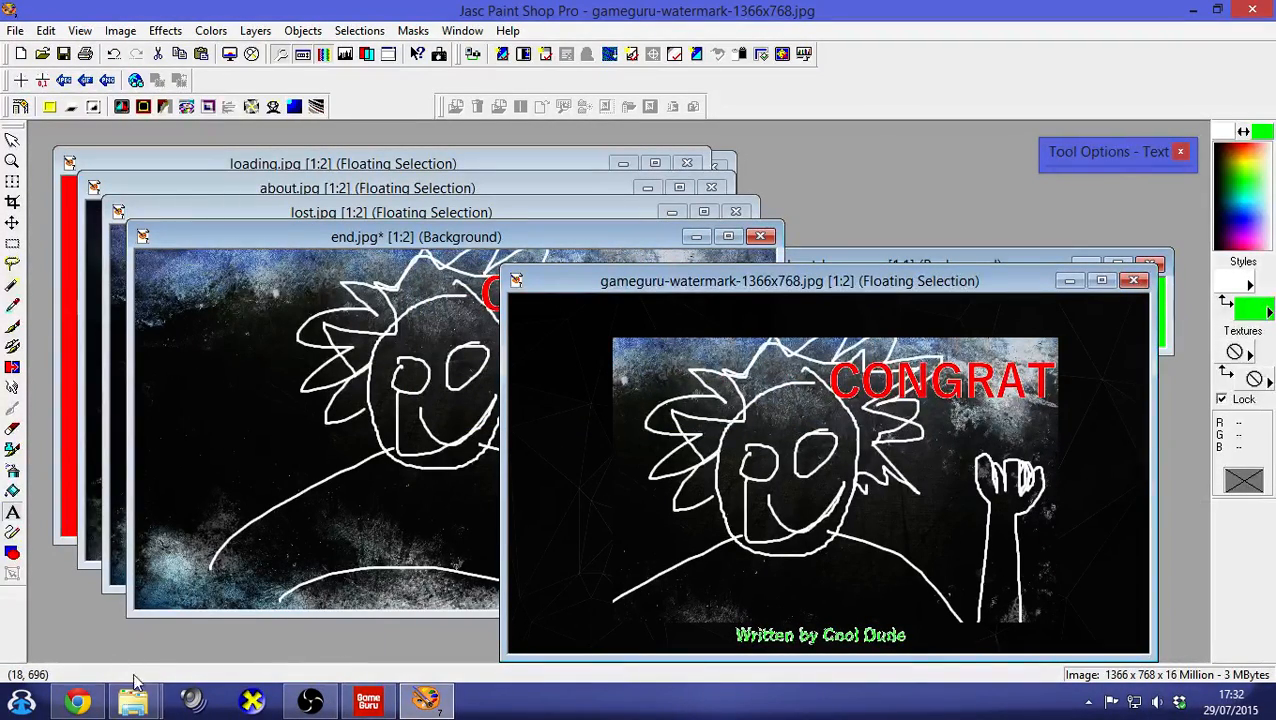
Check the watermark images in the exported _mylevel game folder and in the Game Guru installation folder
left_click(138, 705)
left_click(256, 628)
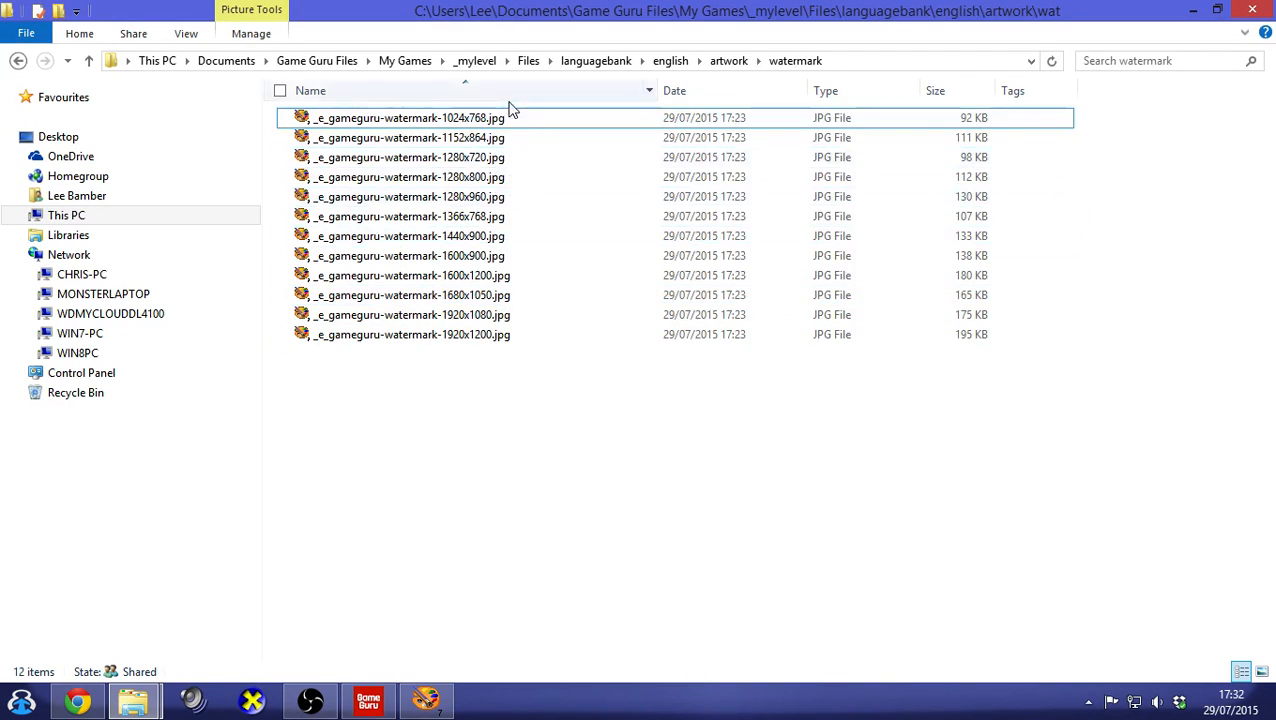
left_click(532, 457)
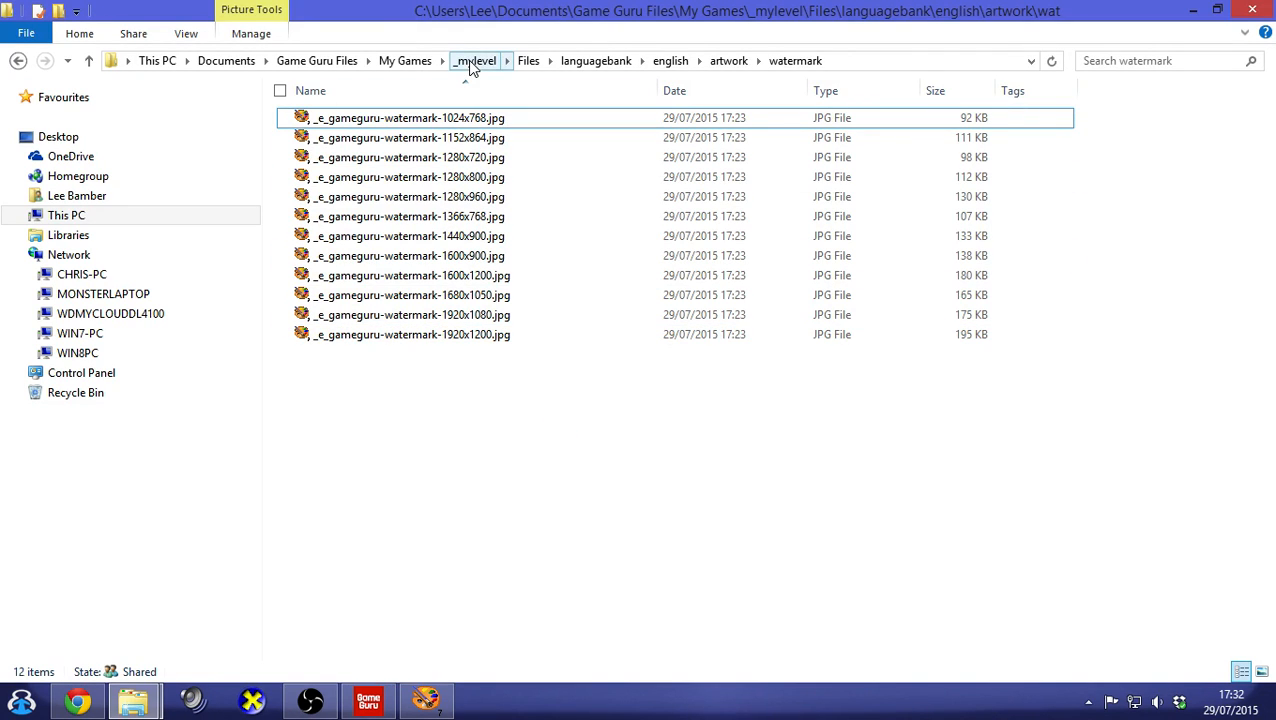
left_click(133, 700)
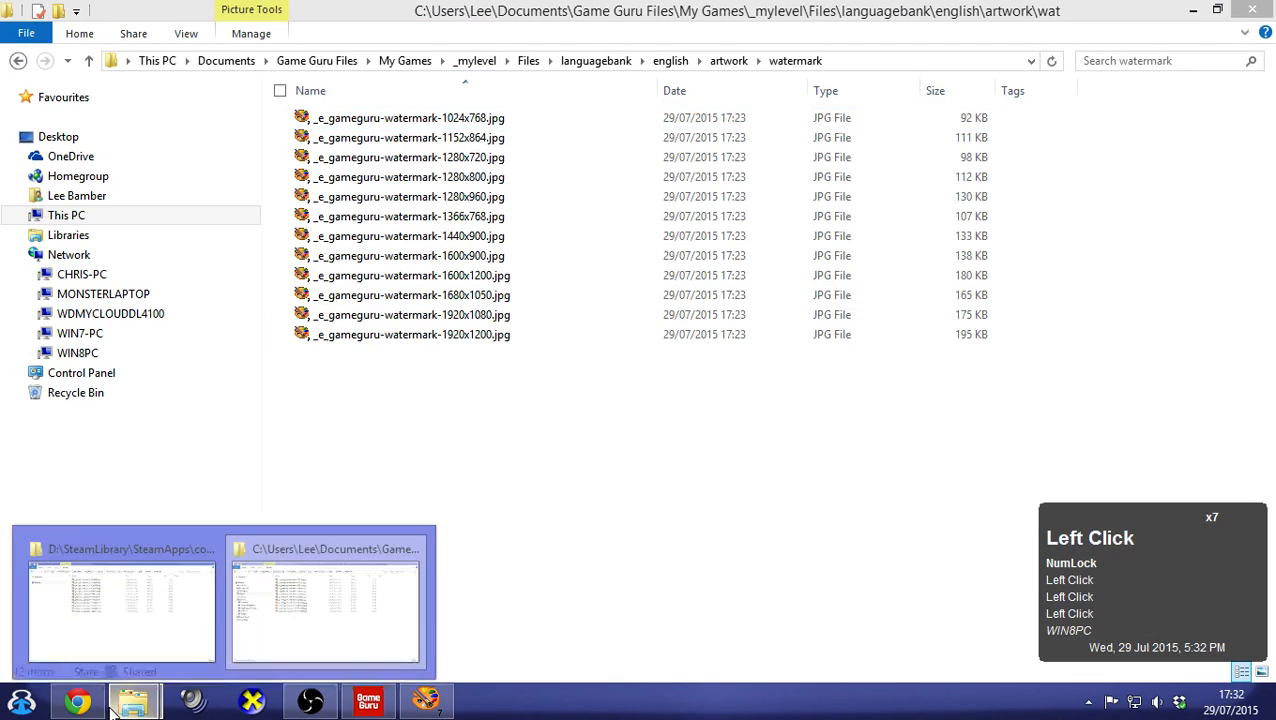
left_click(138, 638)
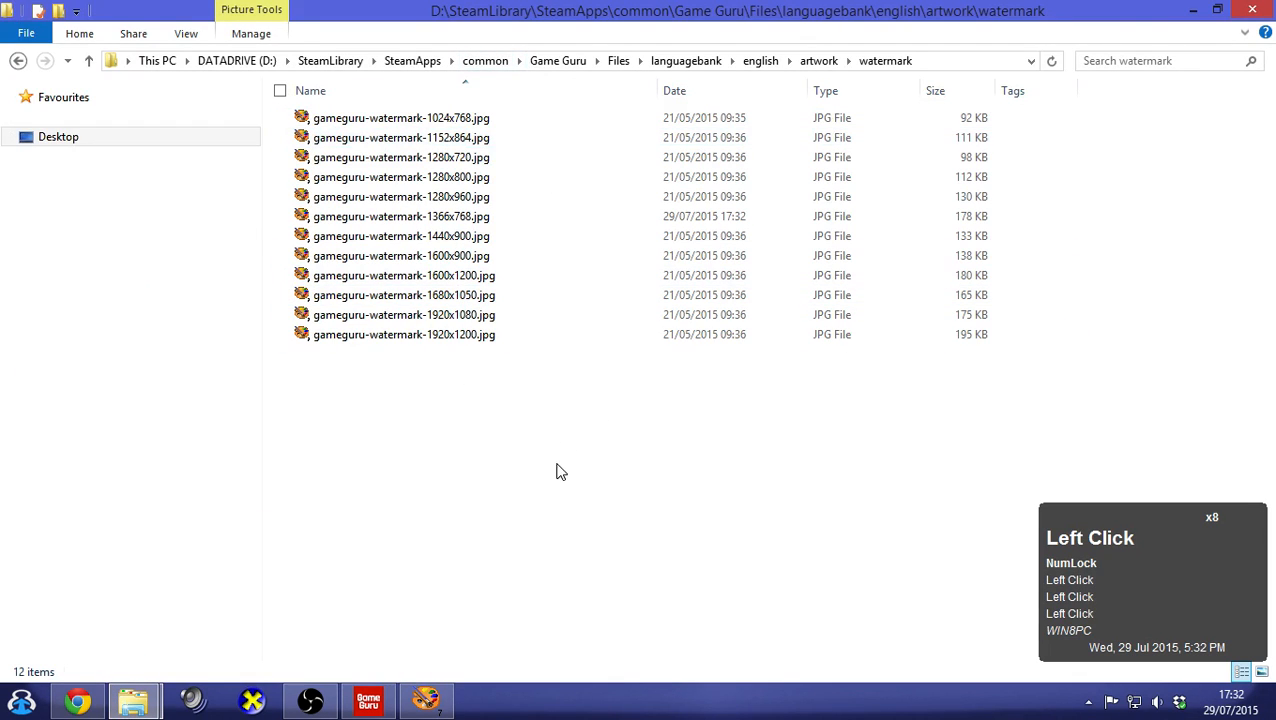
Switch to Game Guru and save the _mylevel level as a standalone game
left_click(370, 703)
left_click(34, 35)
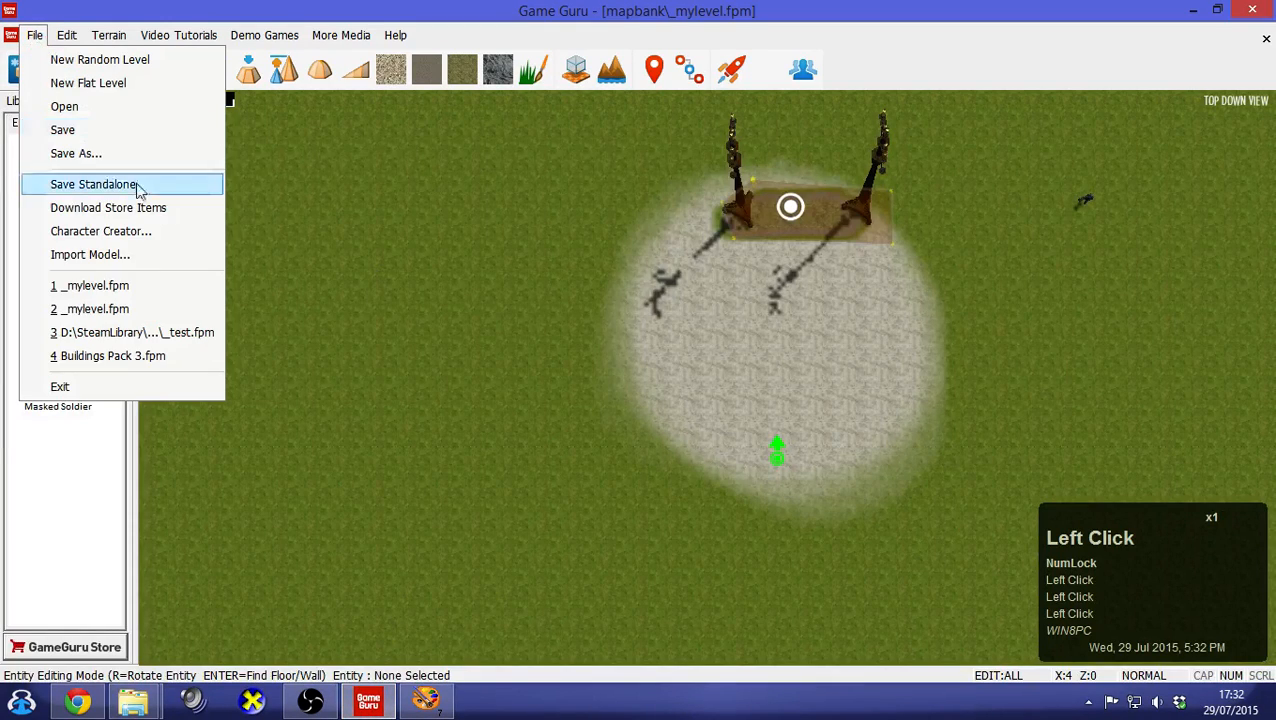
left_click(110, 186)
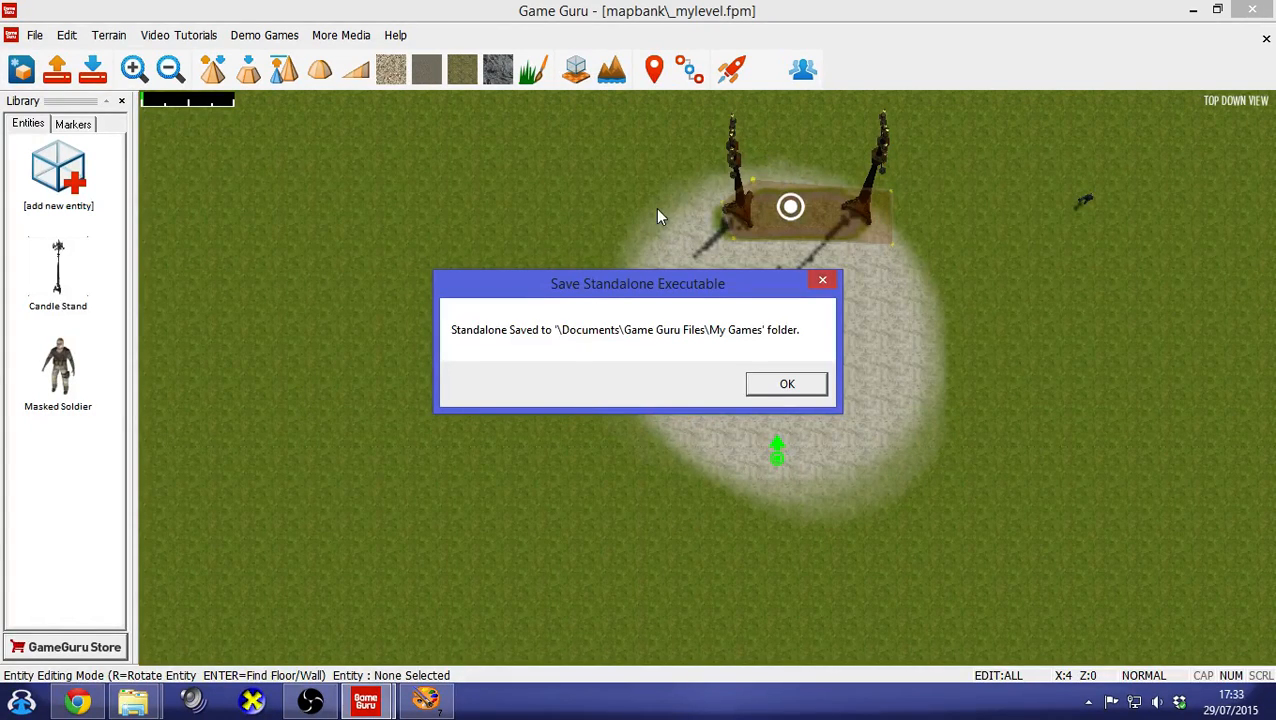
left_click(799, 381)
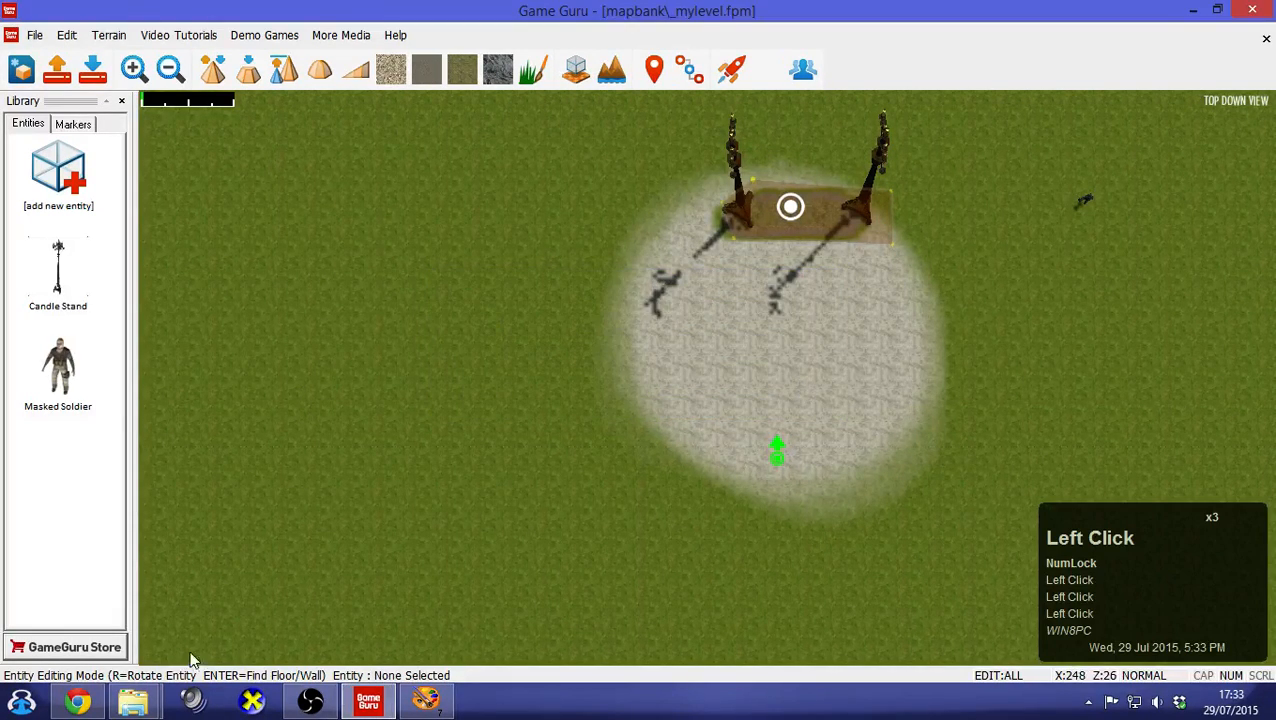
Run the exported game from the _mylevel folder in My Games, quit it from its main menu and return to Game Guru
left_click(133, 702)
left_click(190, 628)
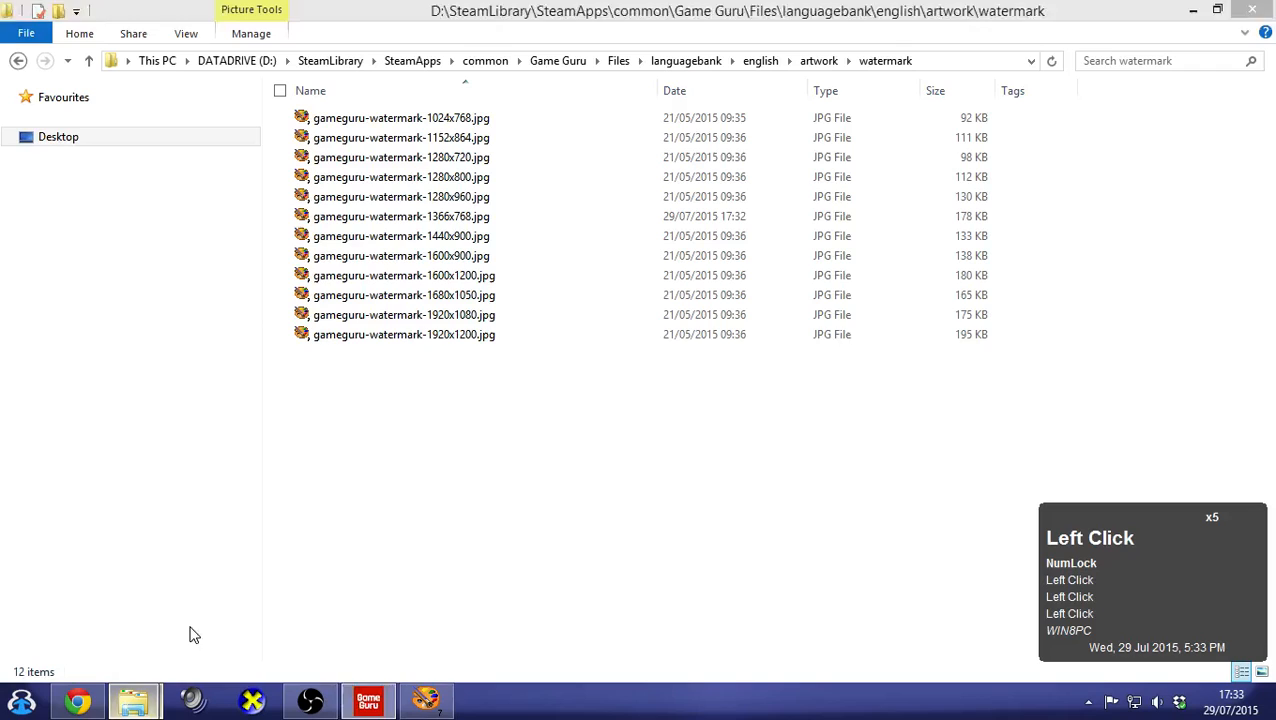
left_click(160, 705)
left_click(330, 600)
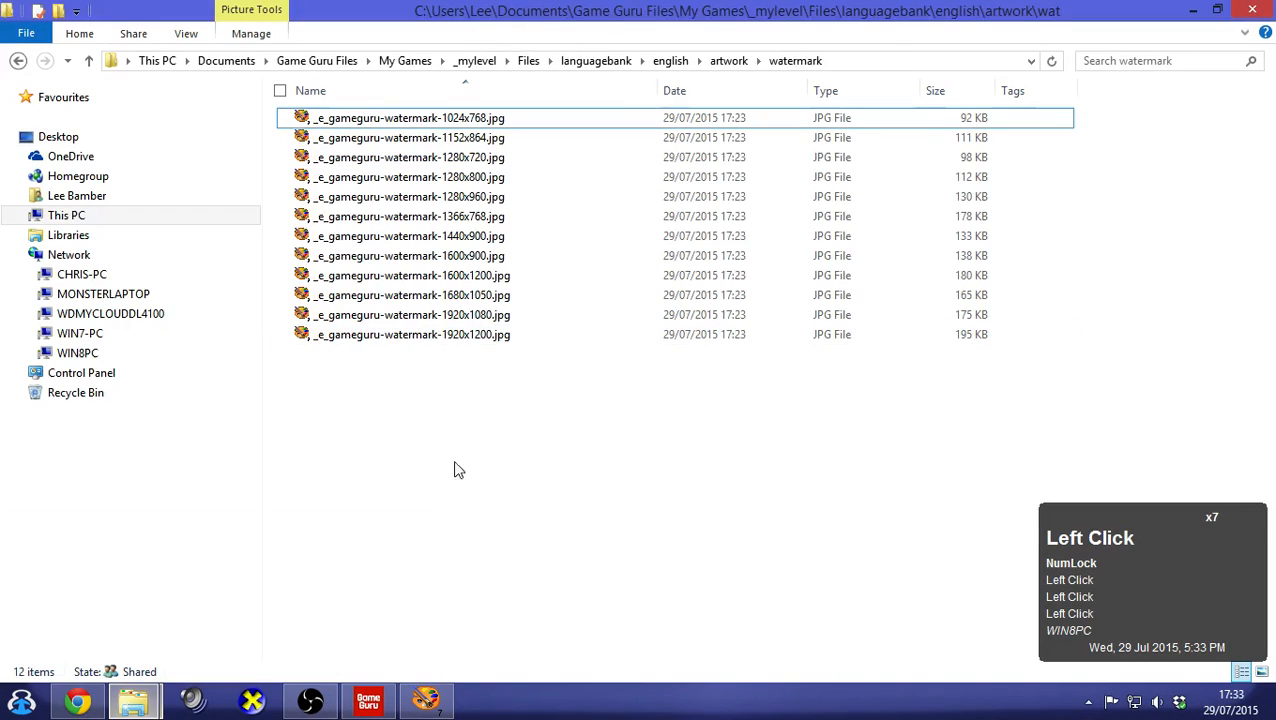
left_click(405, 61)
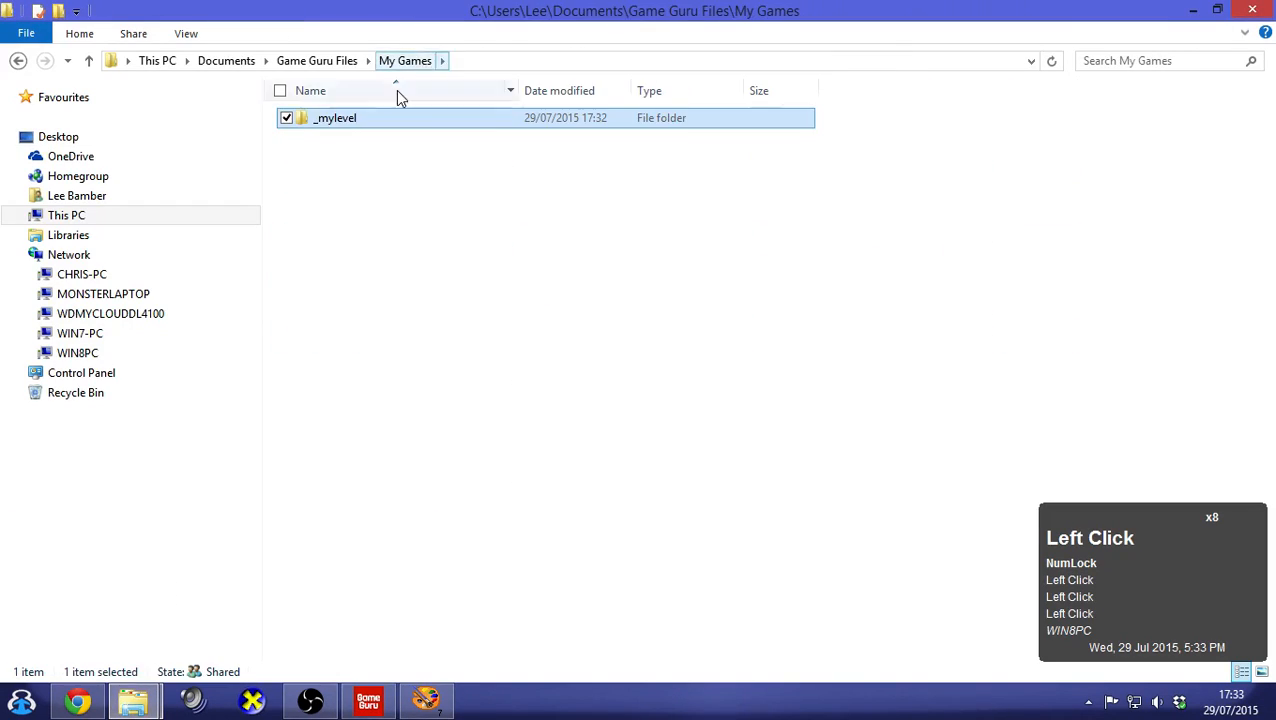
double_click(345, 117)
double_click(338, 138)
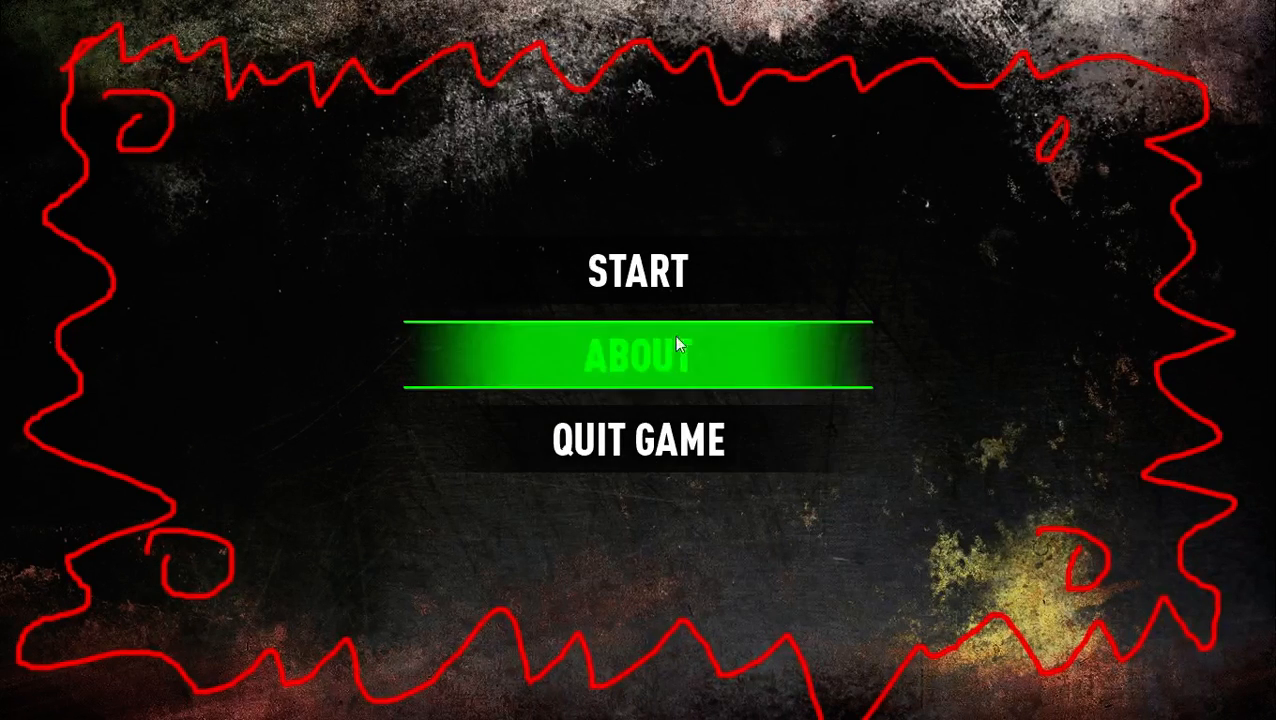
left_click(640, 445)
left_click(362, 703)
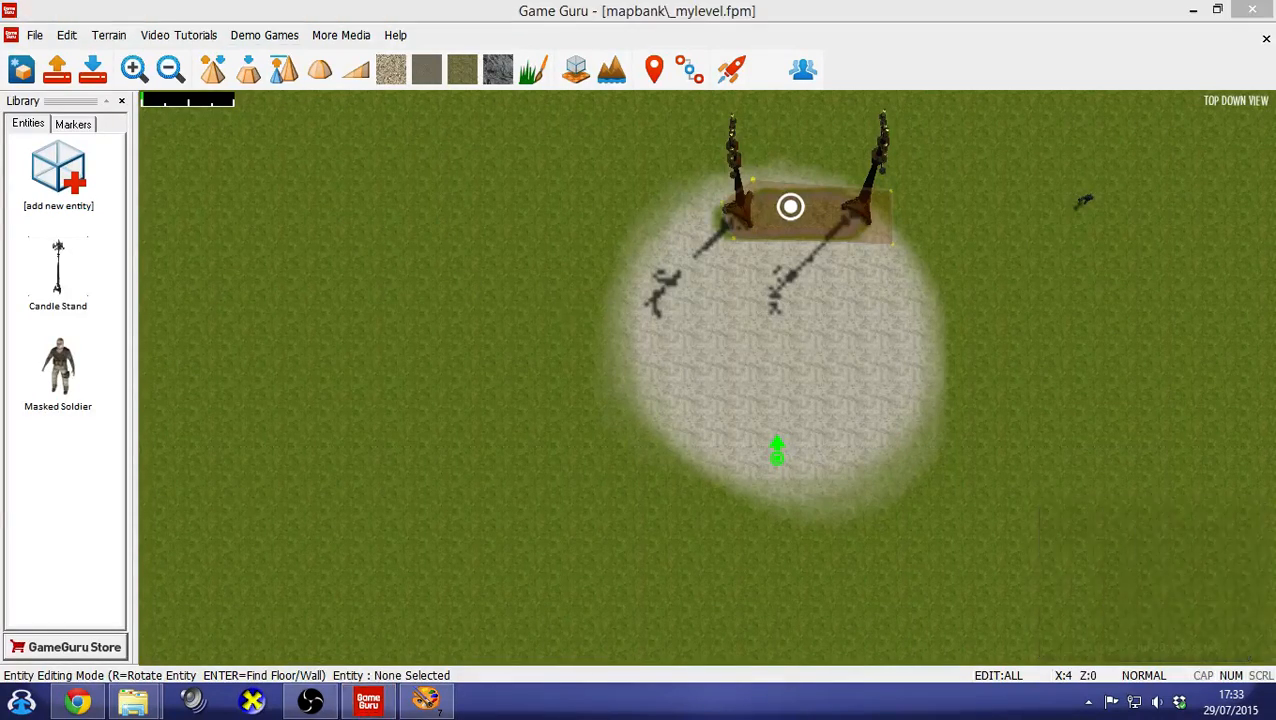
left_click(638, 359)
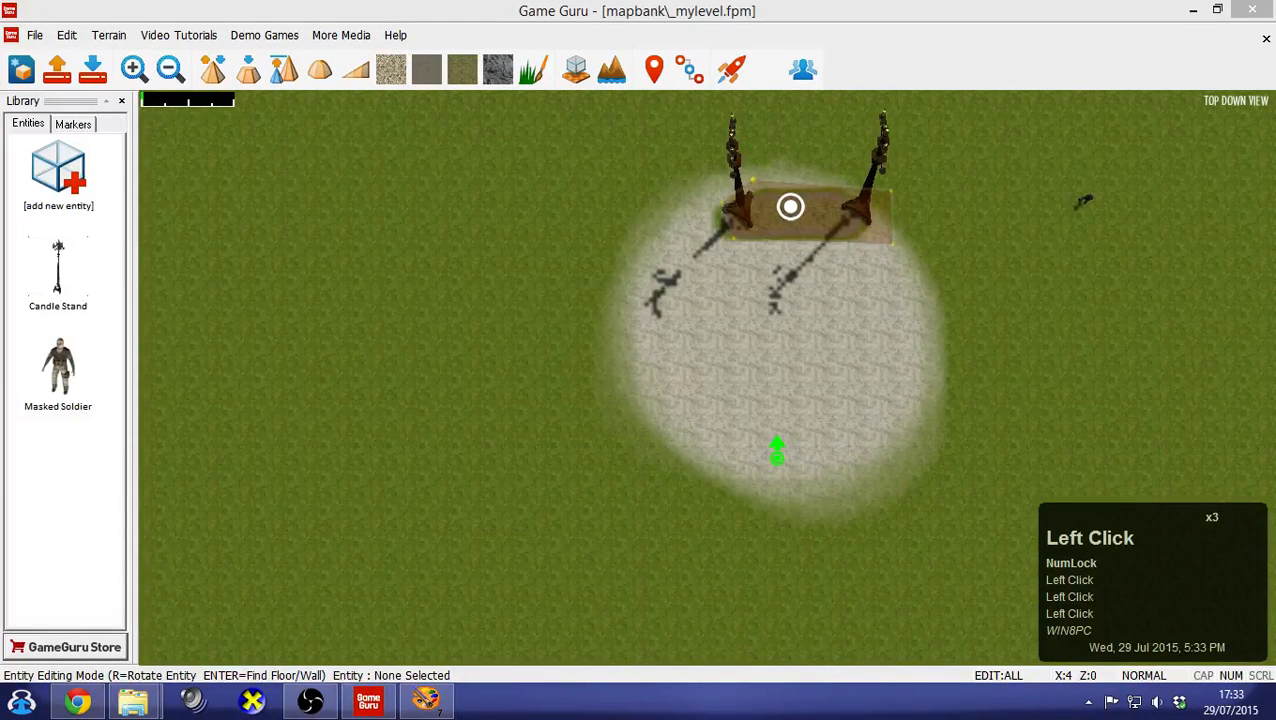
scroll(638, 359, "up", 1)
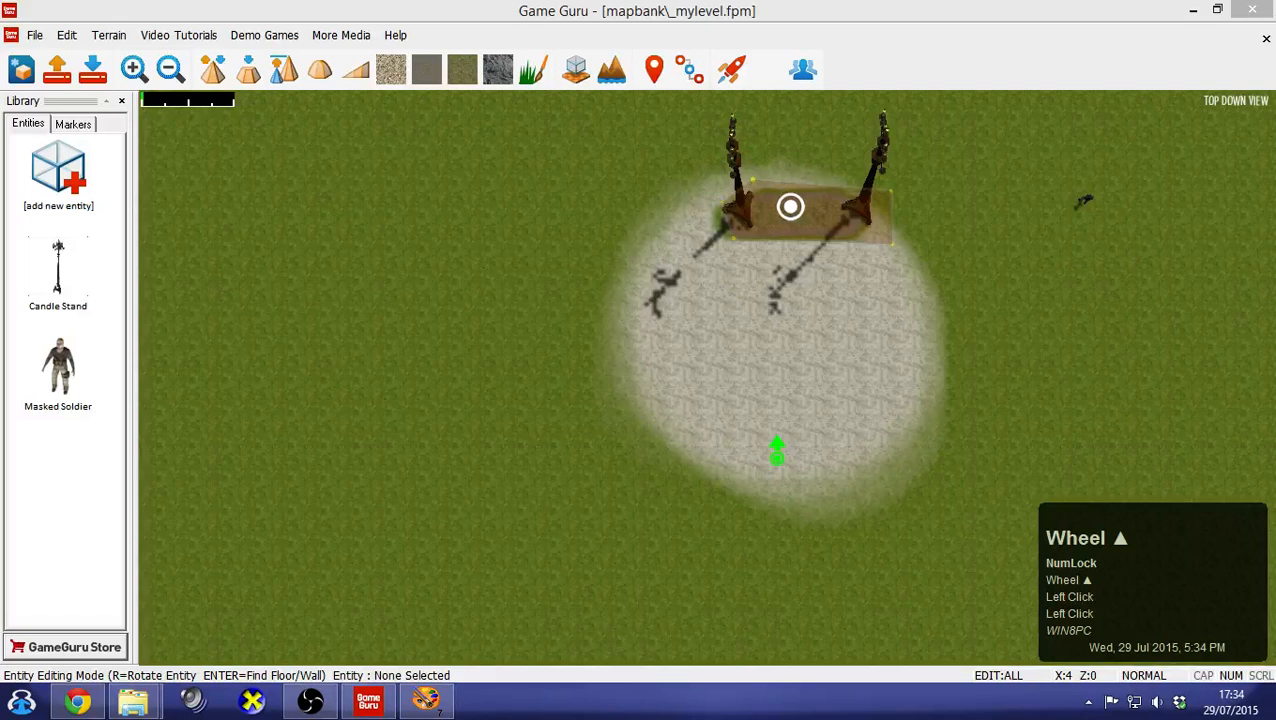
left_click(638, 360)
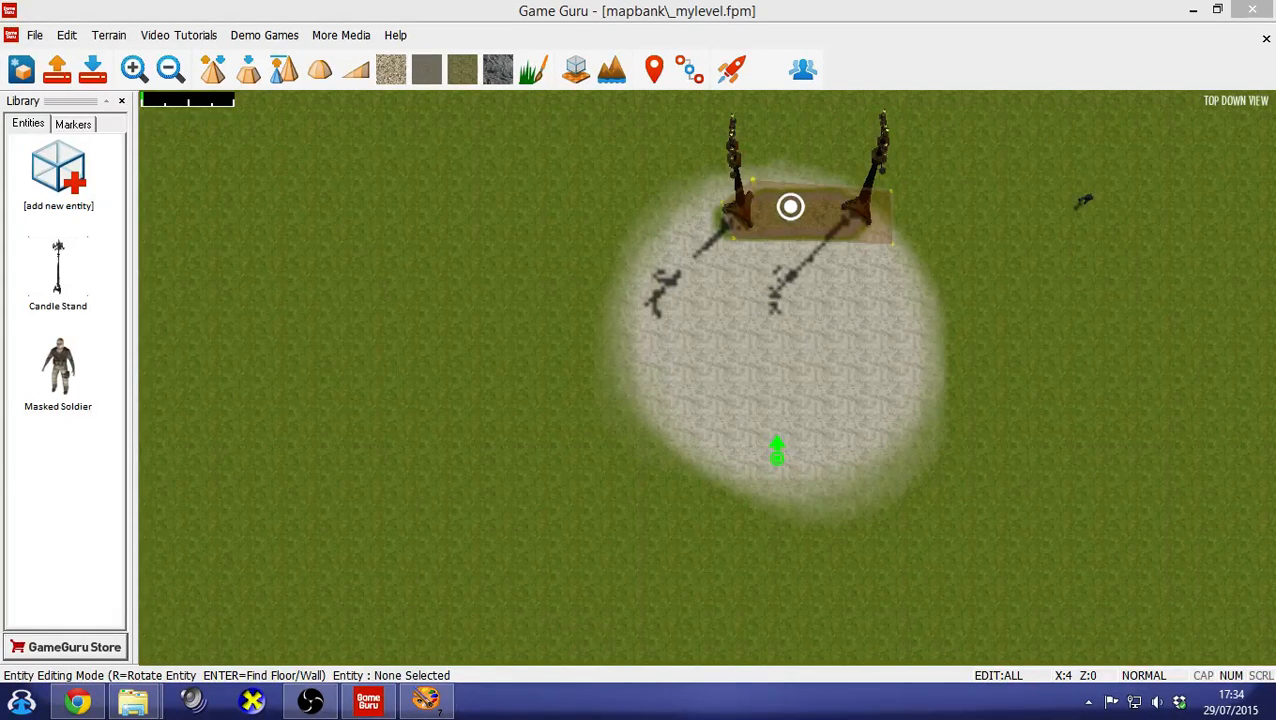
scroll(708, 380, "down", 2)
scroll(790, 206, "down", 1)
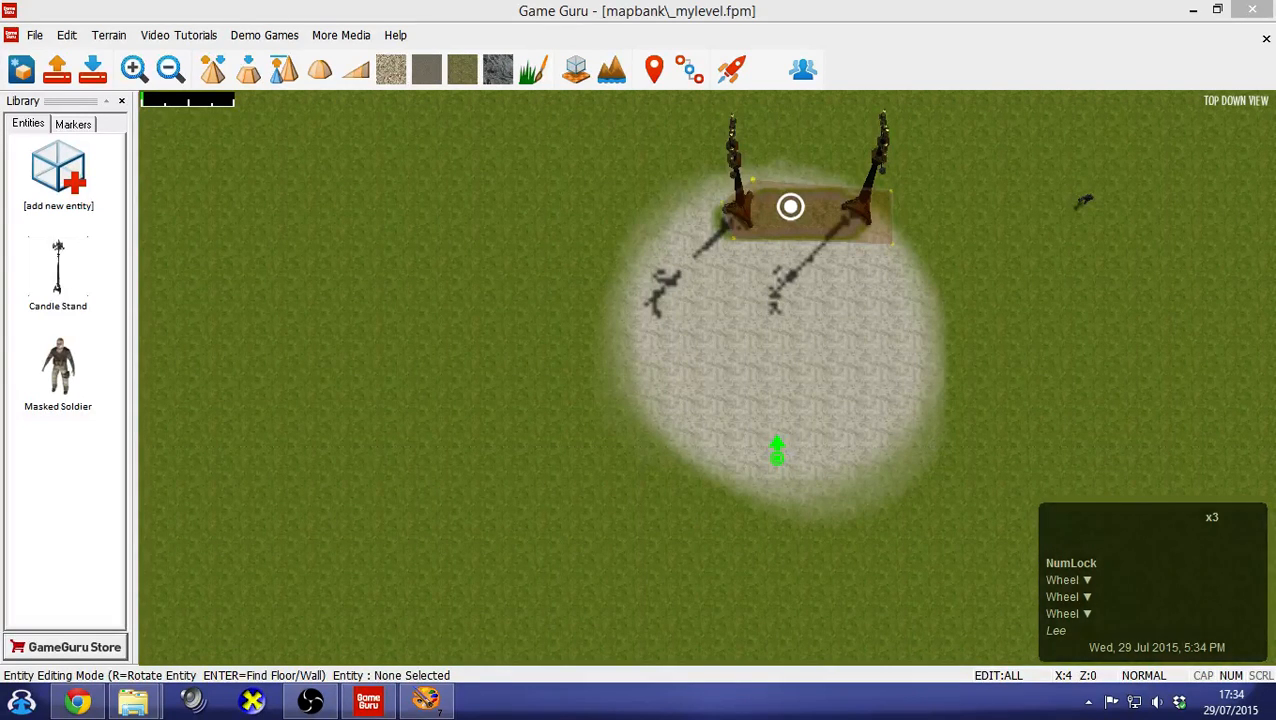
scroll(790, 206, "down", 1)
scroll(790, 206, "down", 1)
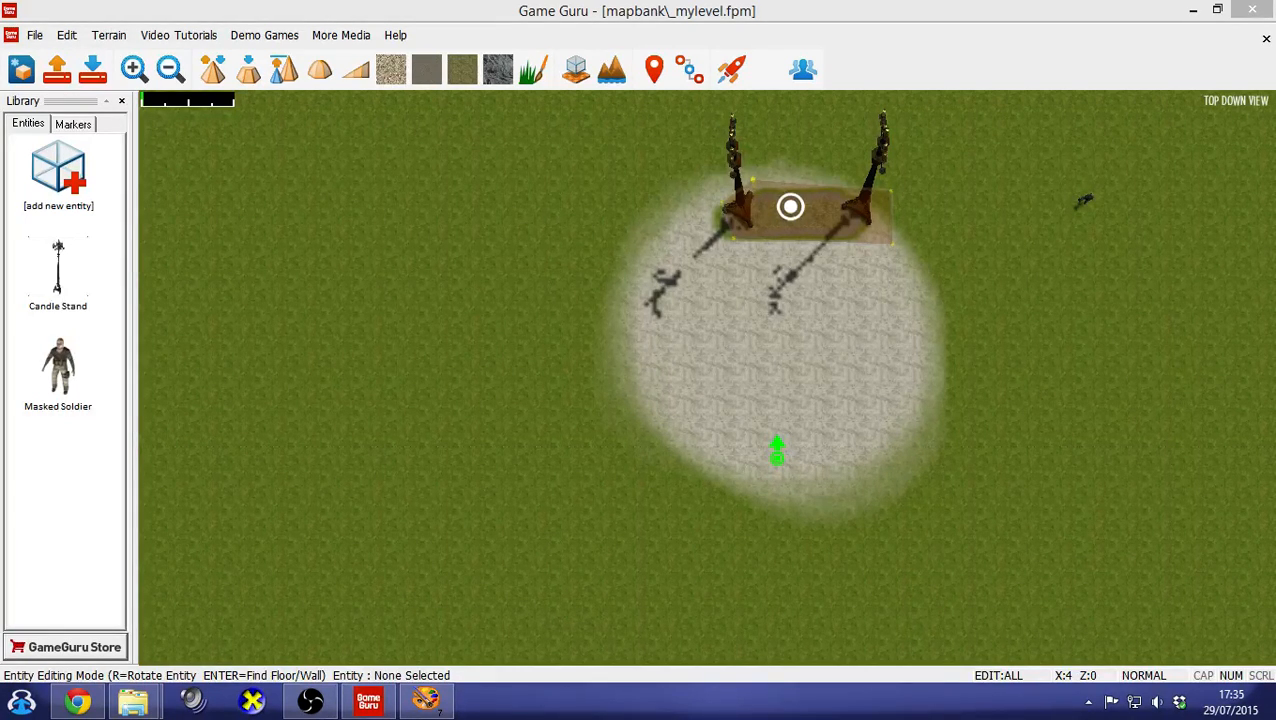
scroll(790, 207, "down", 7)
Move the player start marker farther south, away from the win zone and off the pale stone patch
key("Right")
left_click(834, 338)
key("Up")
key("Down")
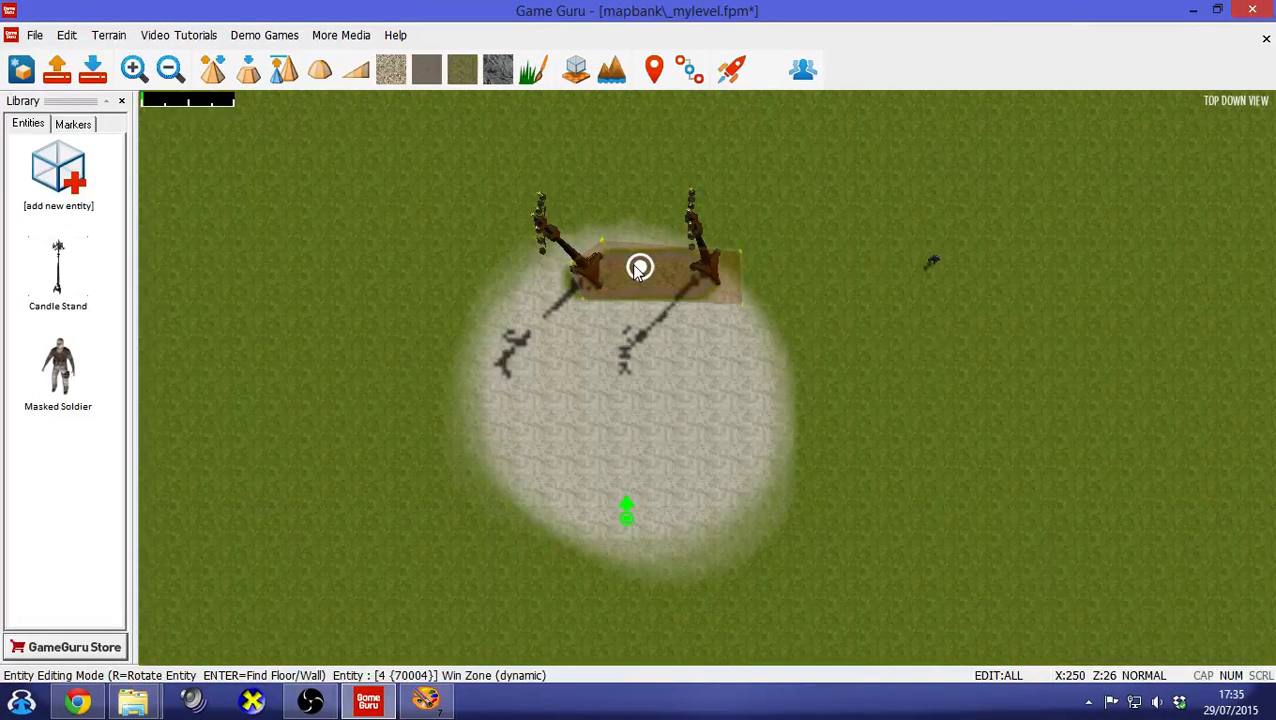
key("Down")
left_click(630, 308)
mouse_move(649, 333)
left_mouse_down()
mouse_move(644, 615)
mouse_move(617, 592)
left_mouse_up()
Paint a narrow straight path in the Moss terrain texture, with a reduced brush, between the start marker and the win zone
left_click(462, 69)
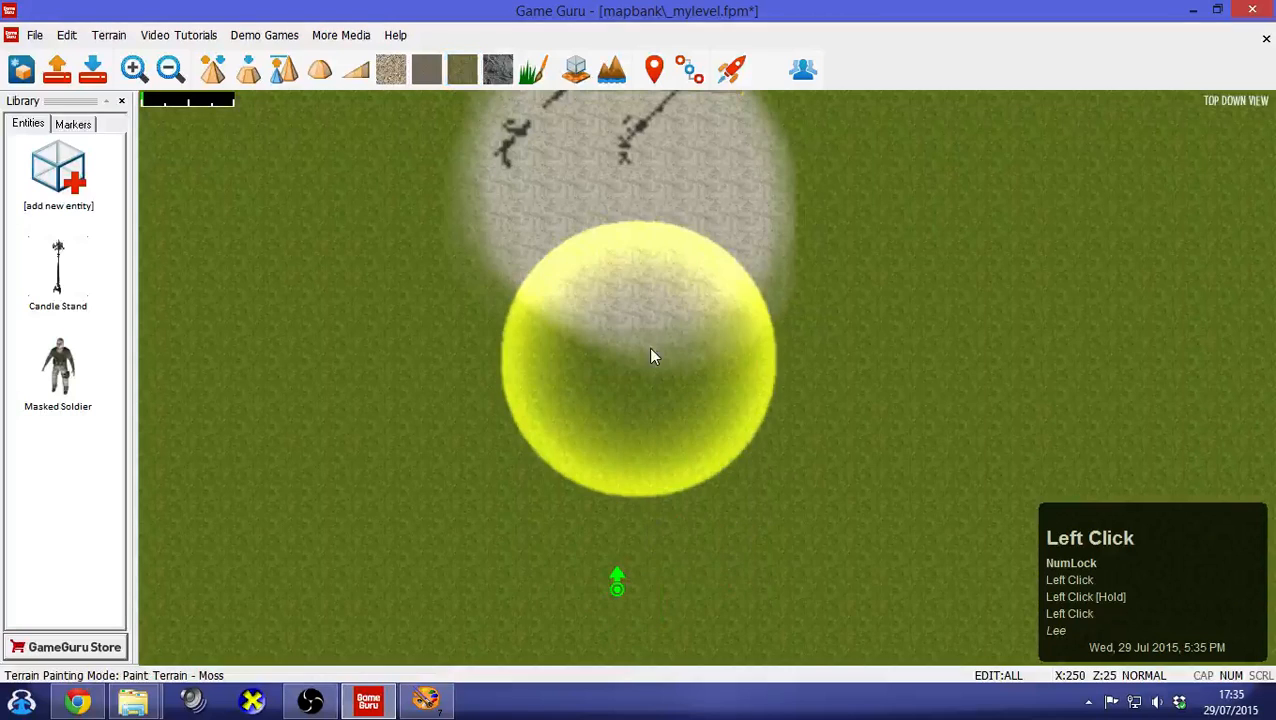
key("minus")
key("minus")
key("minus")
key("minus")
key("minus")
key("minus")
key("minus")
key("minus")
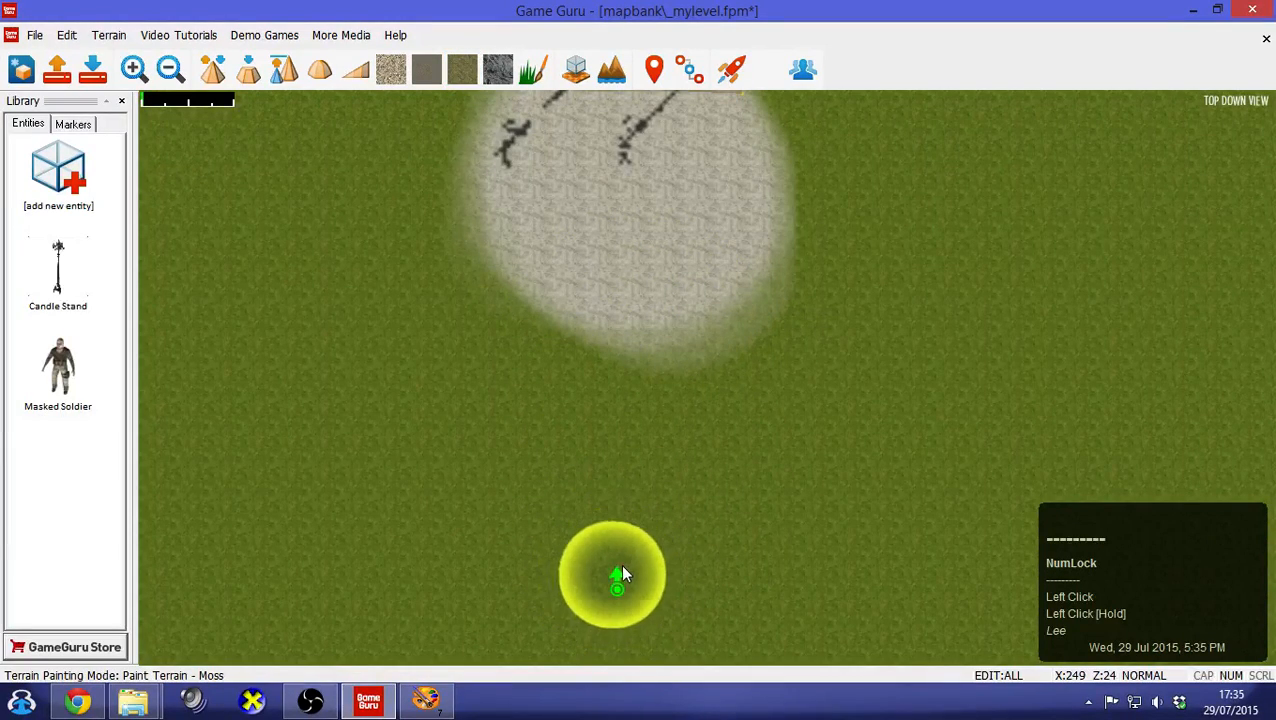
mouse_move(619, 566)
left_mouse_down()
mouse_move(625, 177)
mouse_move(625, 403)
left_mouse_up()
key("Up")
key("Down")
key("Up")
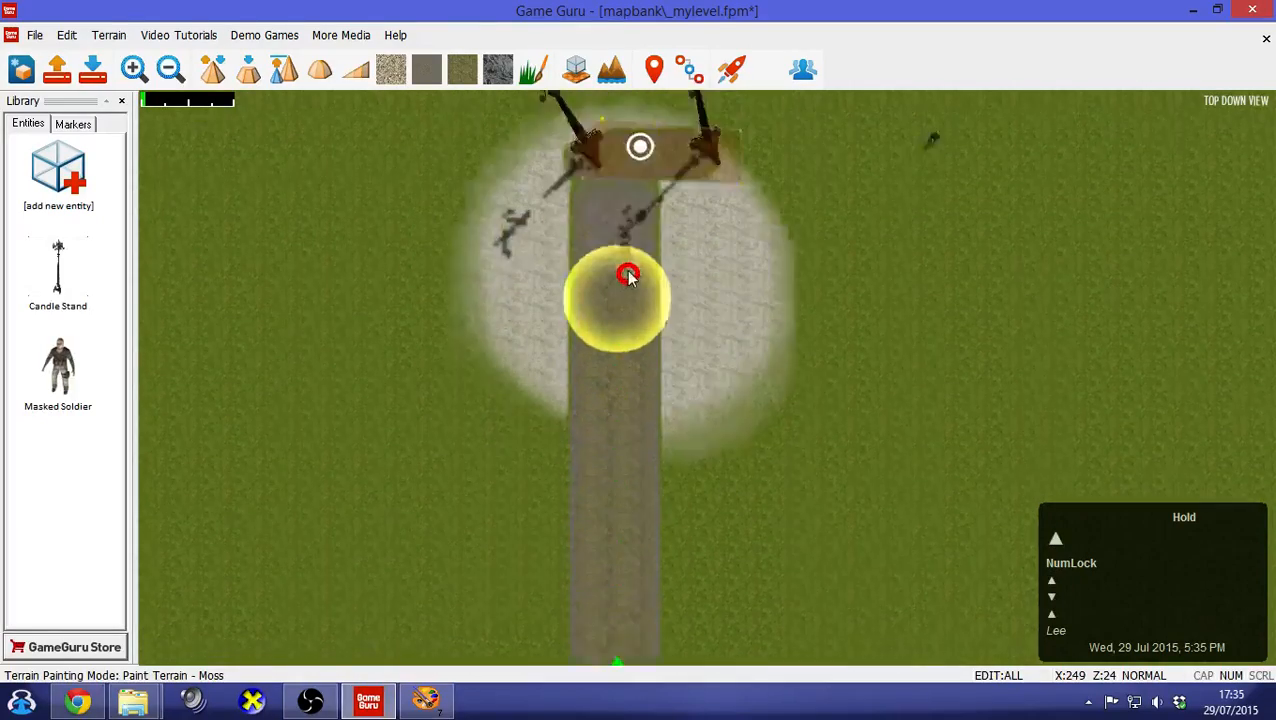
key("Down")
key("Up")
key("Down")
key("Up")
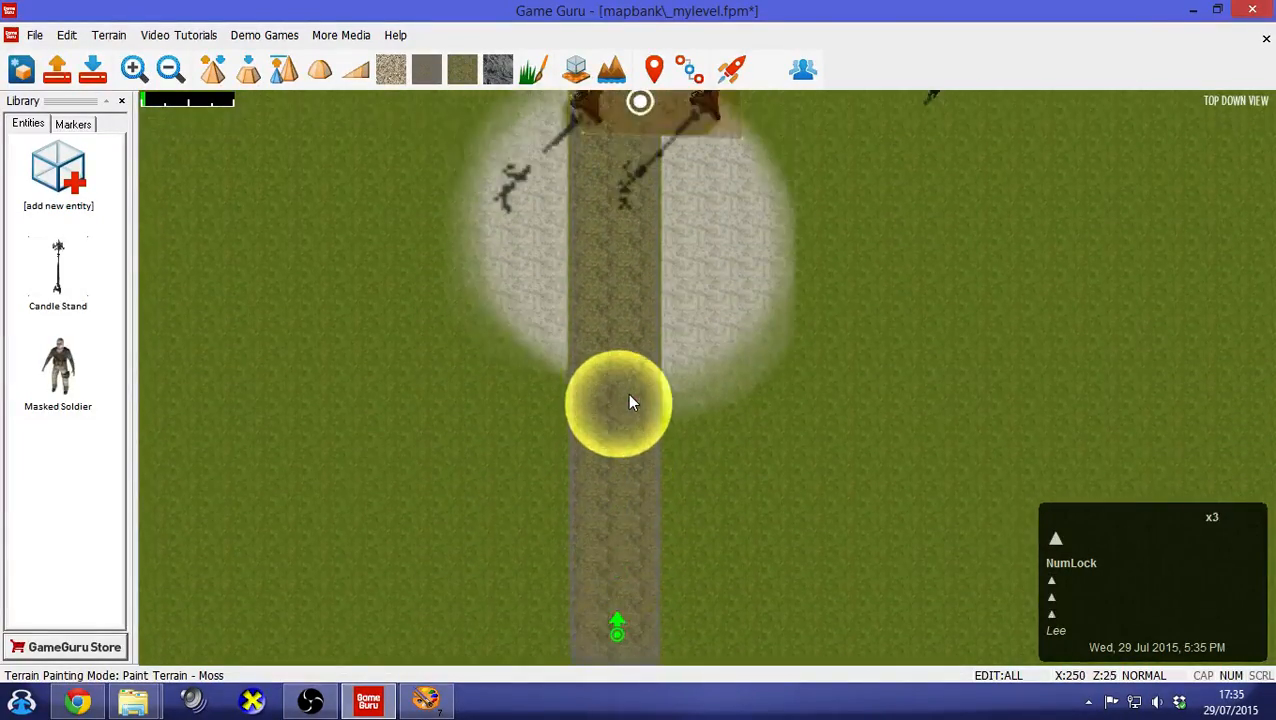
key("Down")
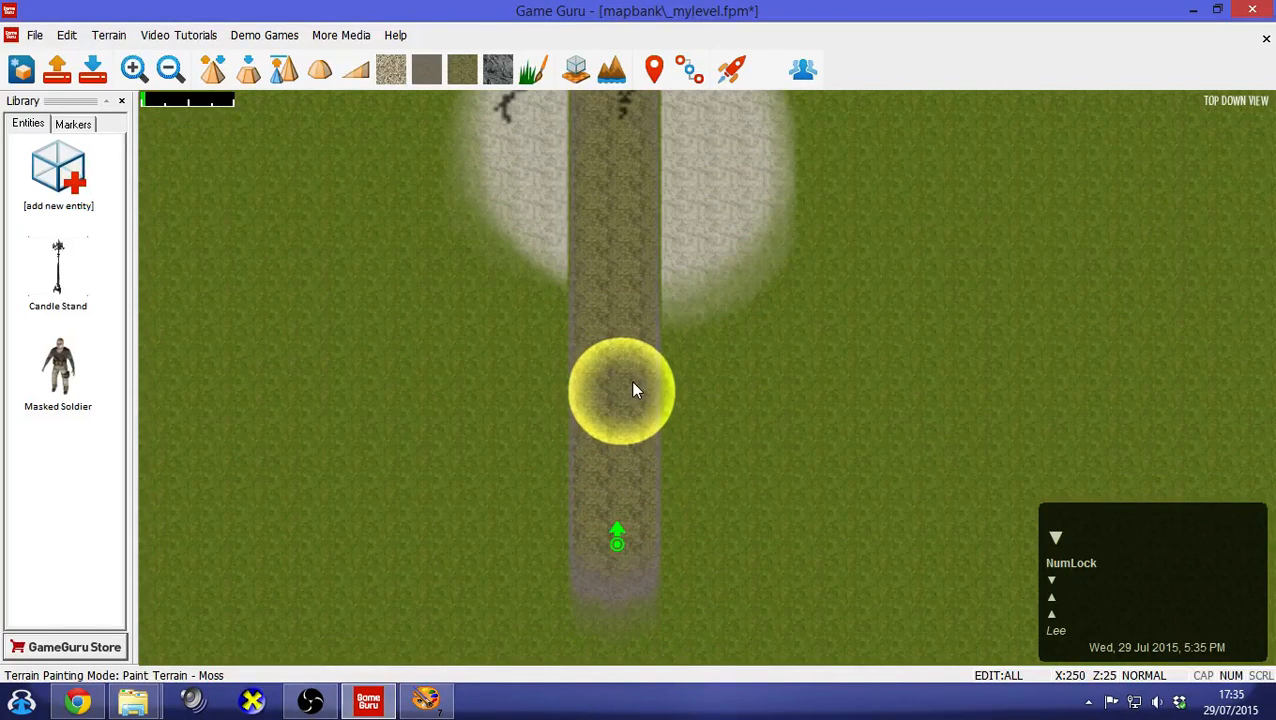
Paint two Moss strips crossing the straight path between the start marker and the win zone
mouse_move(618, 393)
left_mouse_down()
mouse_move(476, 384)
mouse_move(718, 383)
mouse_move(580, 378)
left_mouse_up()
key("Up")
mouse_move(508, 268)
left_mouse_down()
mouse_move(572, 269)
mouse_move(521, 285)
mouse_move(584, 307)
left_mouse_up()
Add Modular Wall (3) from the Scenery entities and place the first segment across the path, north of the start marker
left_click(73, 124)
left_click(28, 124)
left_click(48, 162)
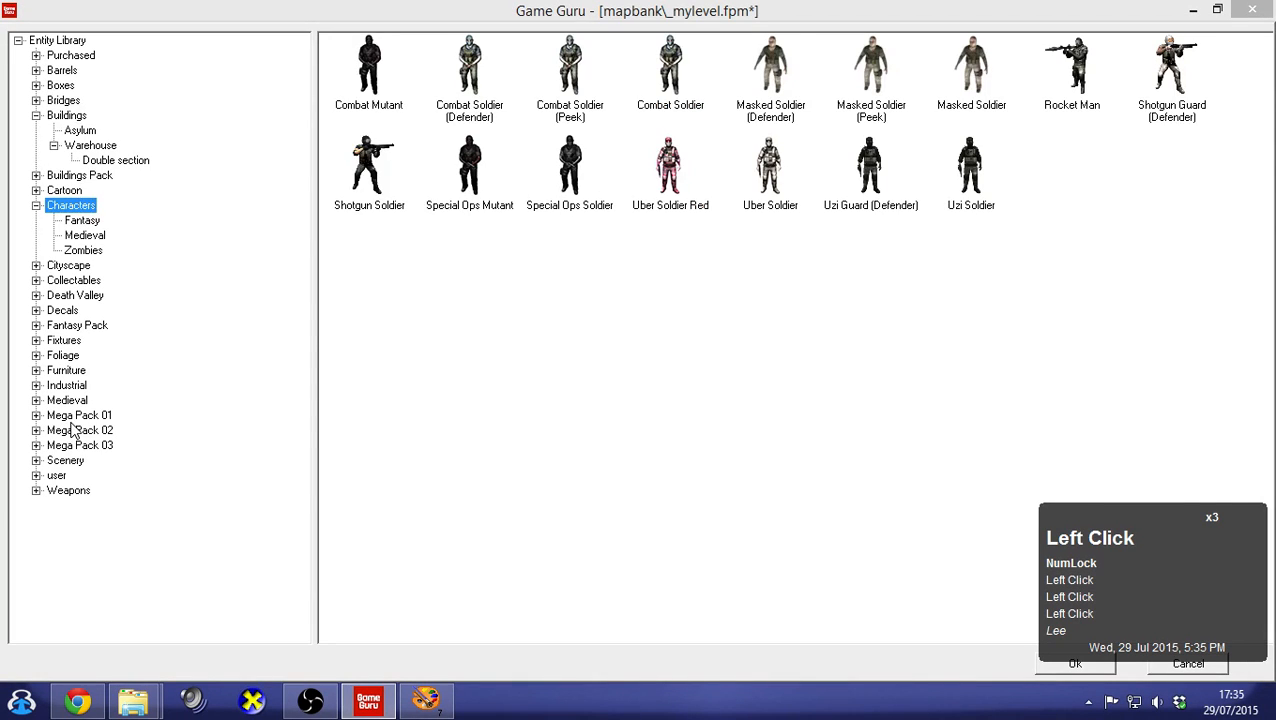
left_click(62, 461)
double_click(567, 368)
key("Down")
key("Up")
key("shift")
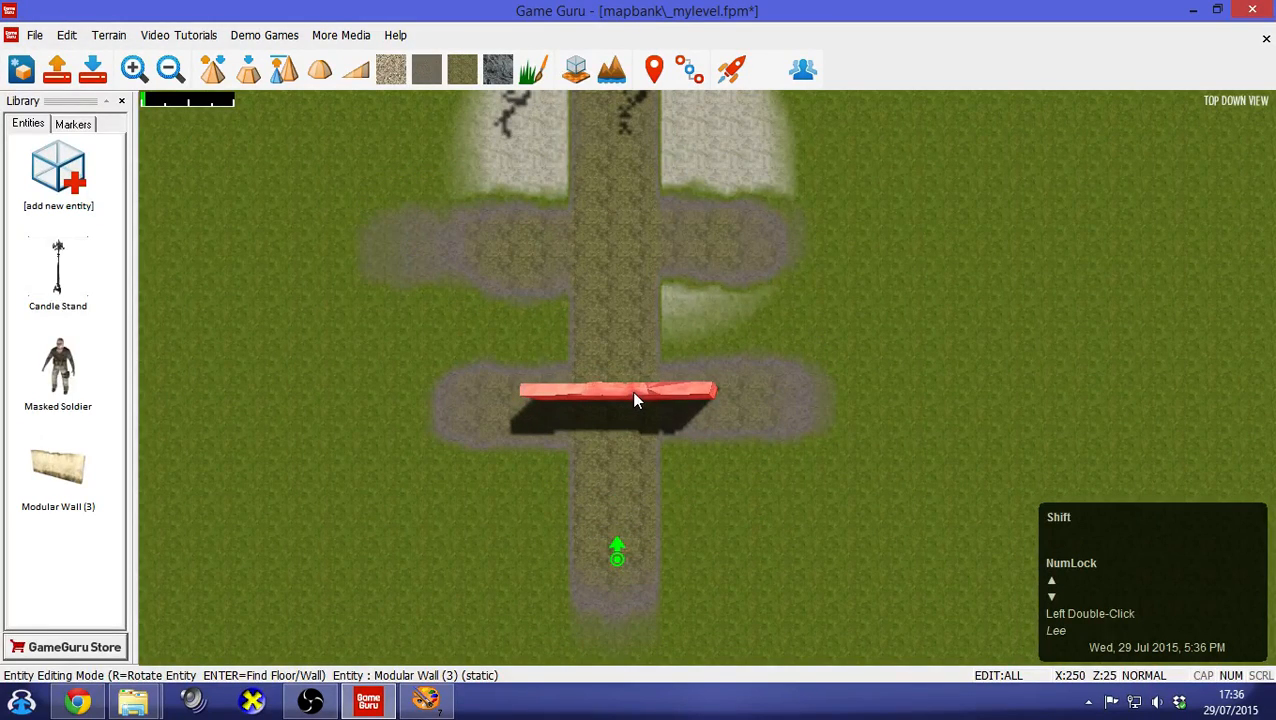
left_click(672, 410, "shift")
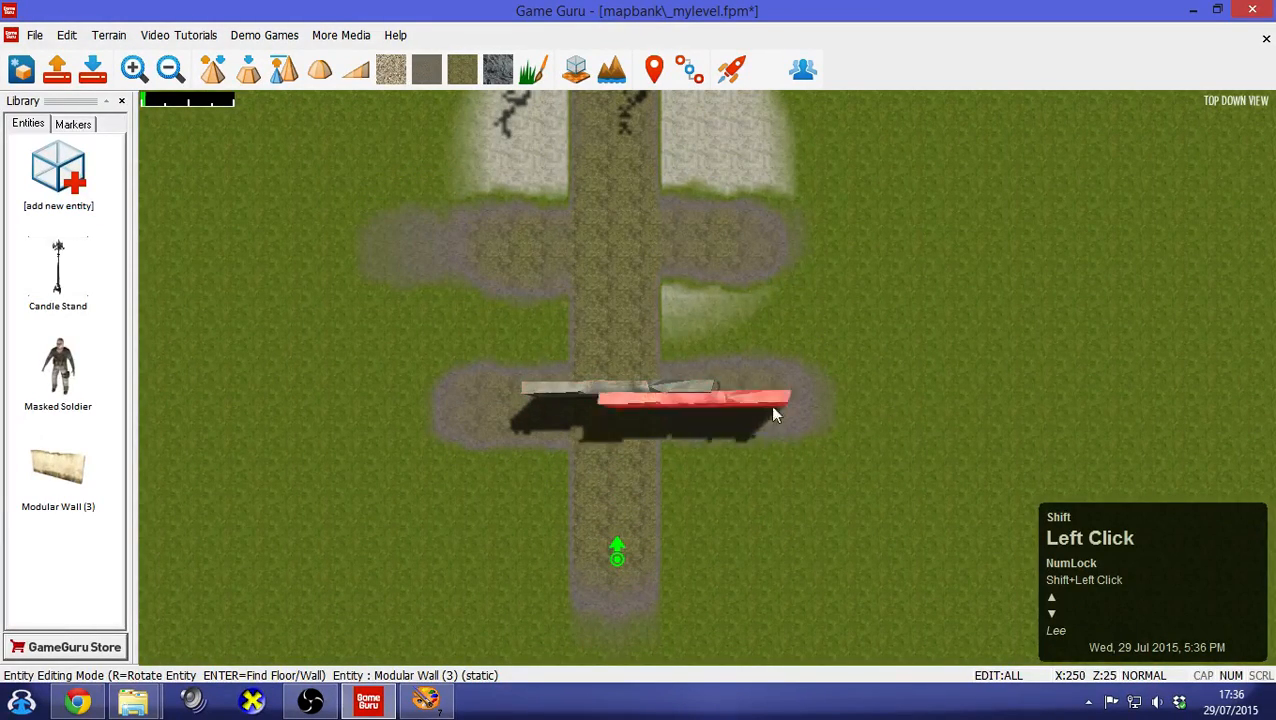
Place two angled wall segments that continue from the first wall around the east side of the start marker
key("shift+r")
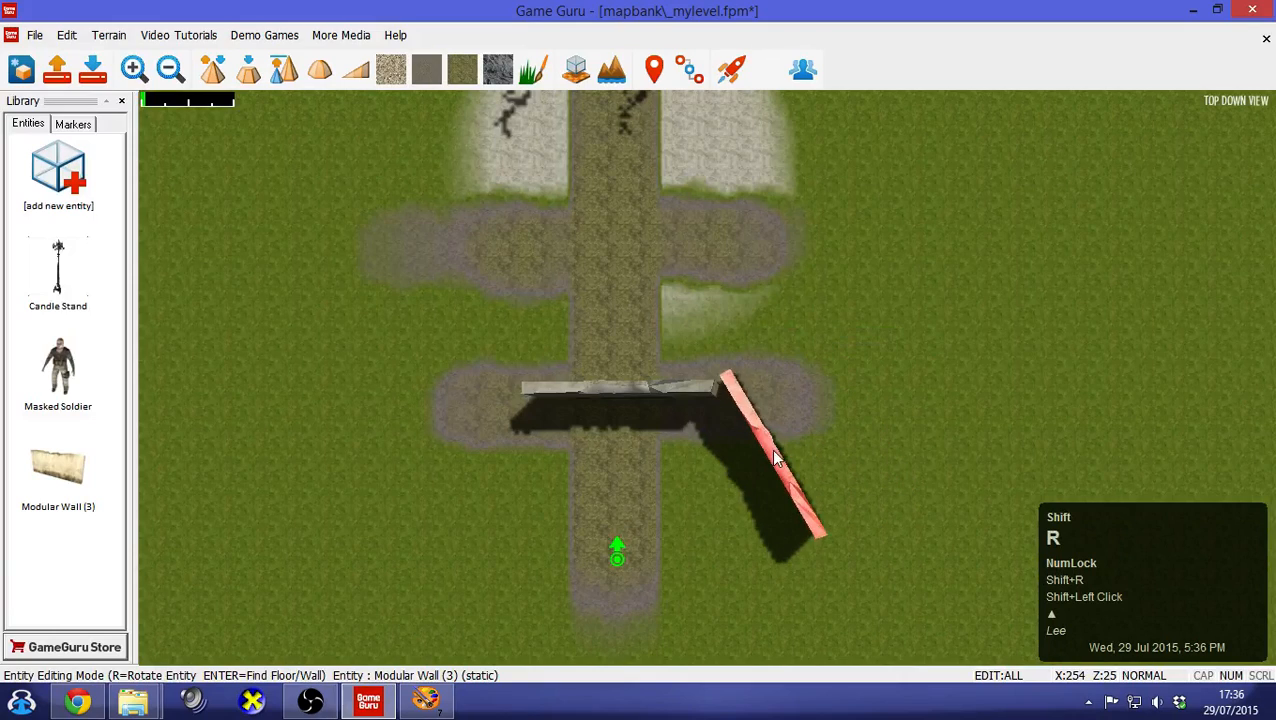
left_click(766, 460, "shift")
key("shift+r")
left_click(765, 611, "shift")
Place a wall segment south of the start marker and an angled one joining it on the southwest side
key("shift+r")
key("shift+r")
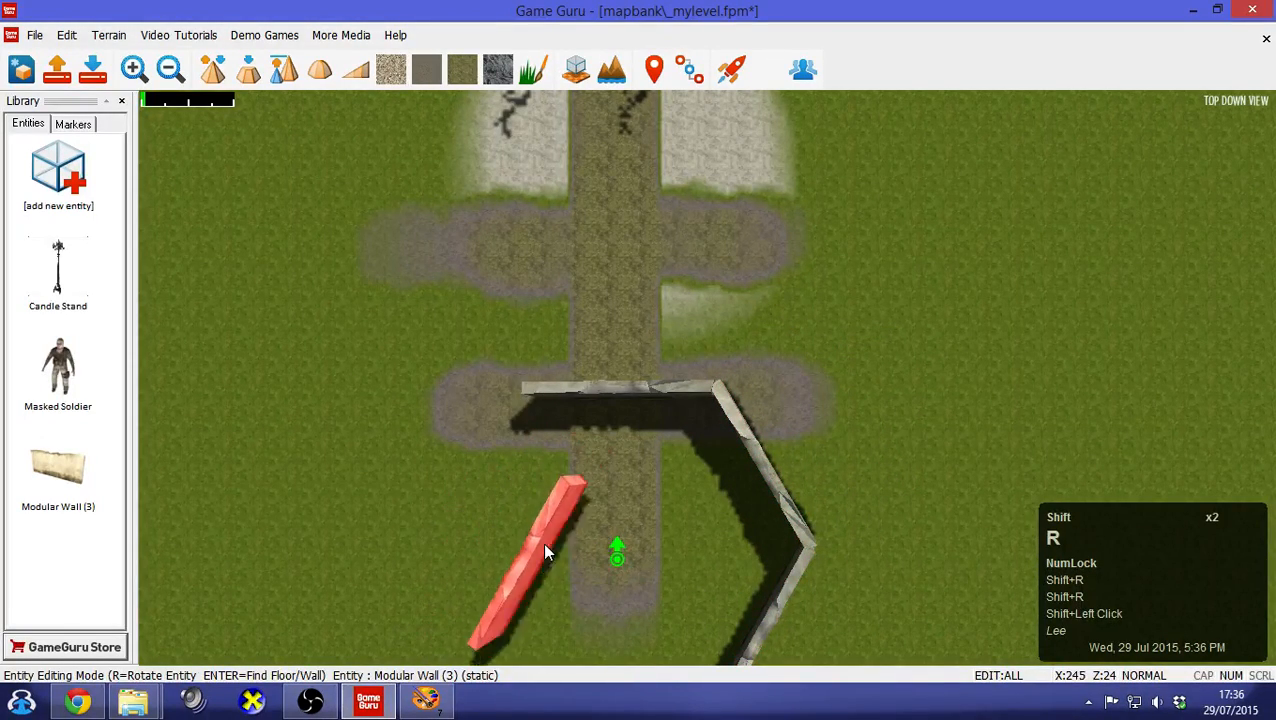
key("shift+Down")
key("shift+r")
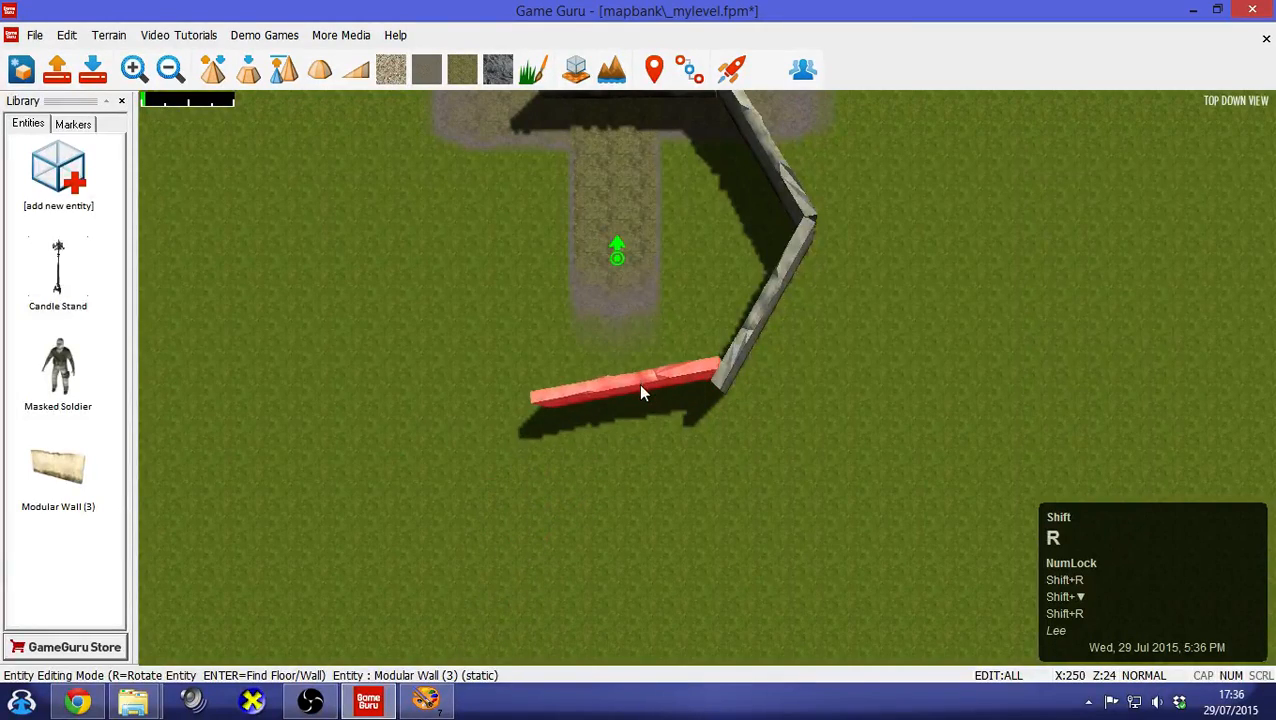
left_click(617, 391, "shift")
key("shift+r")
left_click(488, 356, "shift")
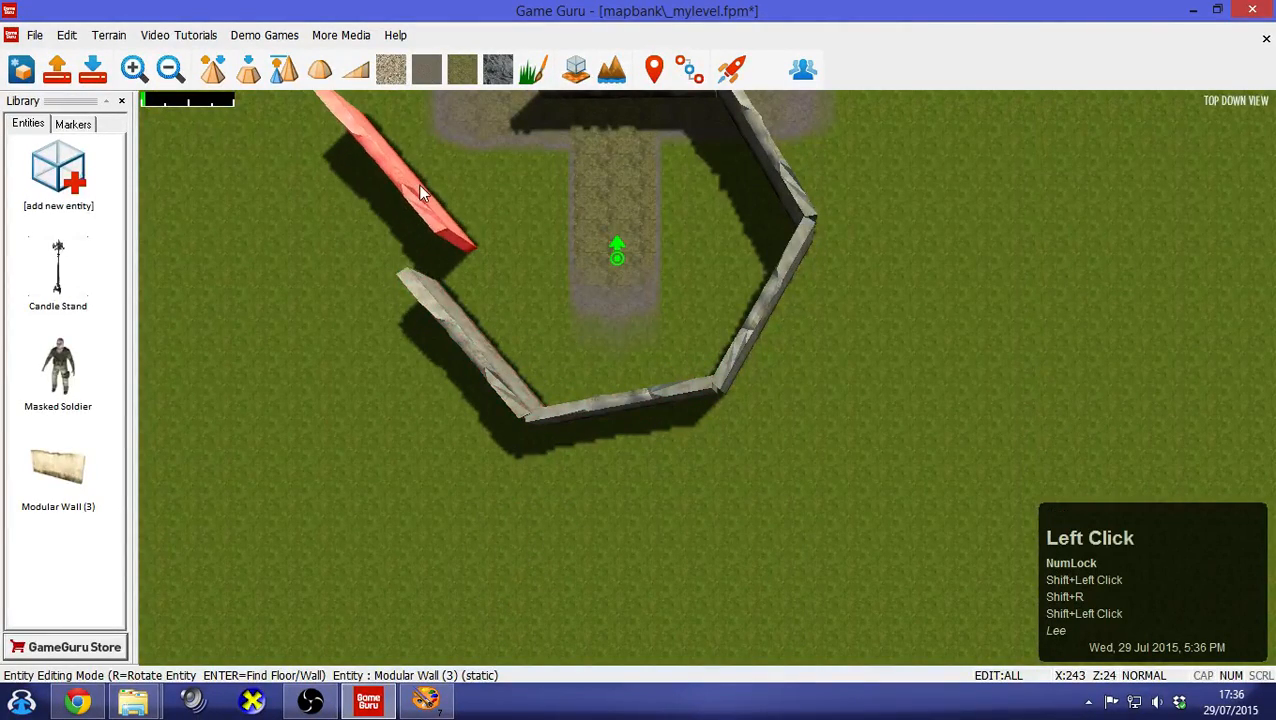
Place two end-to-end wall segments running north along the west side of the start area
key("r")
left_click(446, 214)
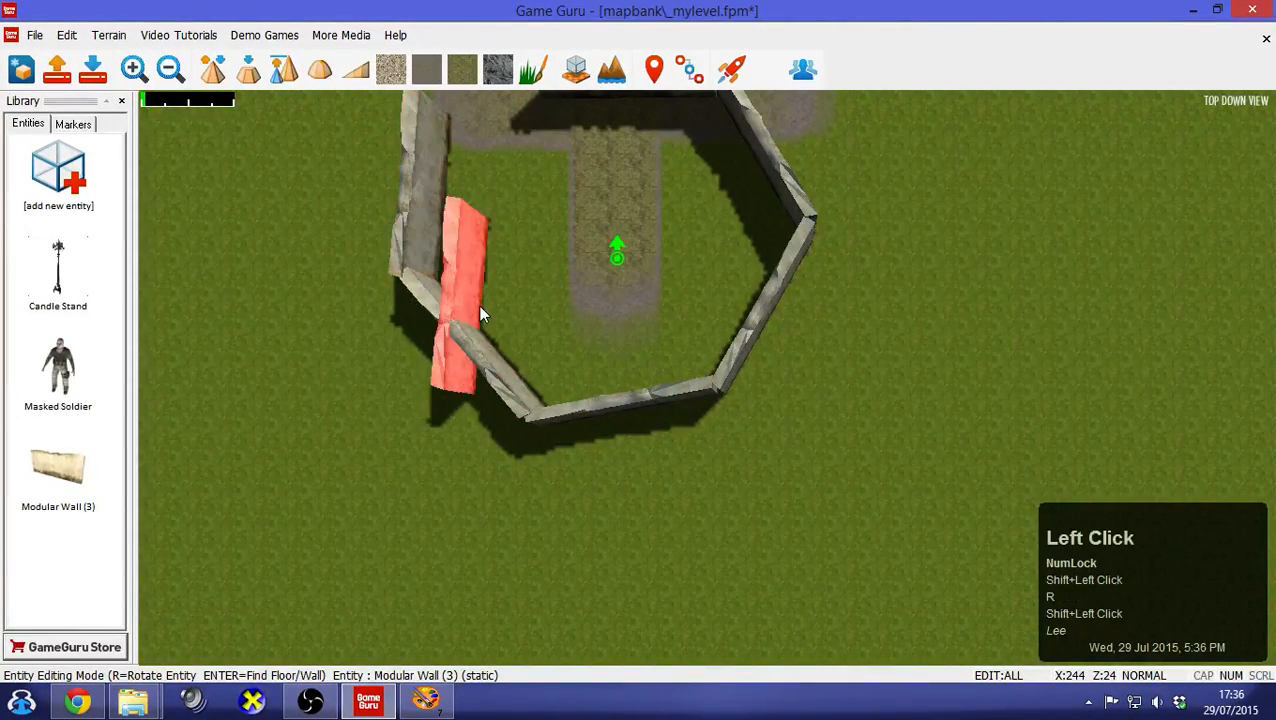
key("Up")
key("Up")
key("Up")
key("Up")
key("Up")
key("Up")
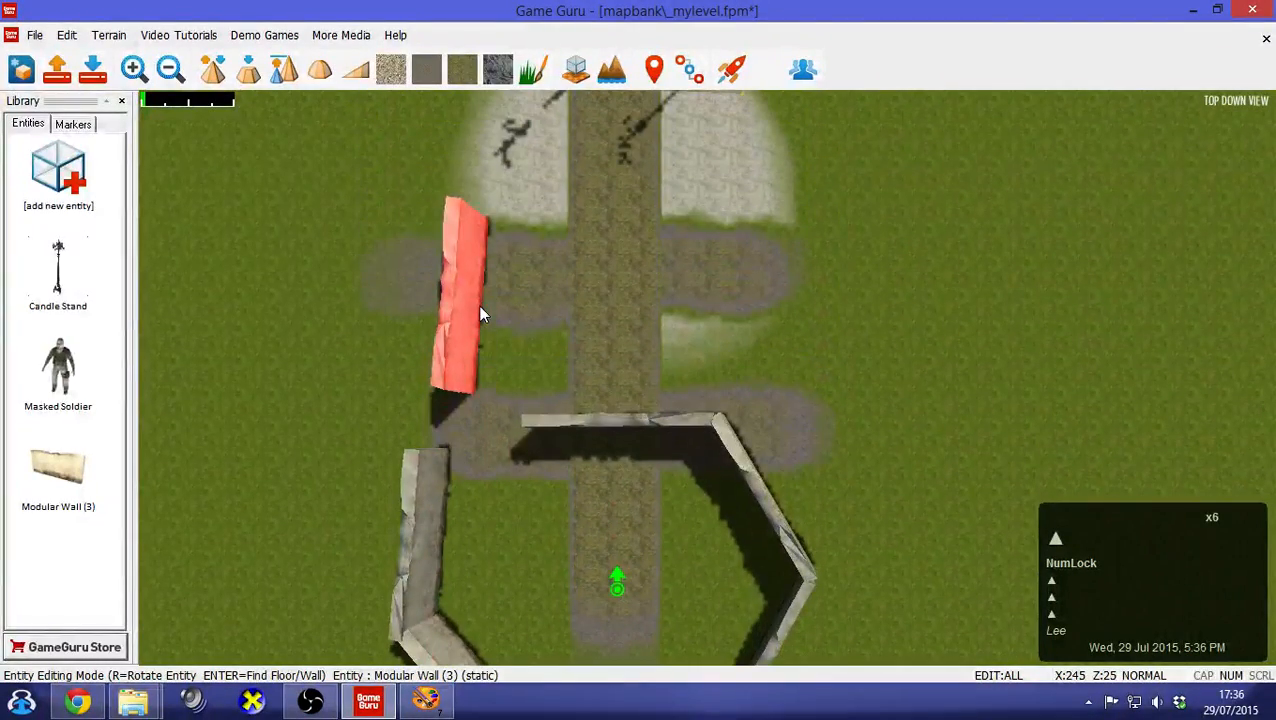
left_click(462, 360, "shift")
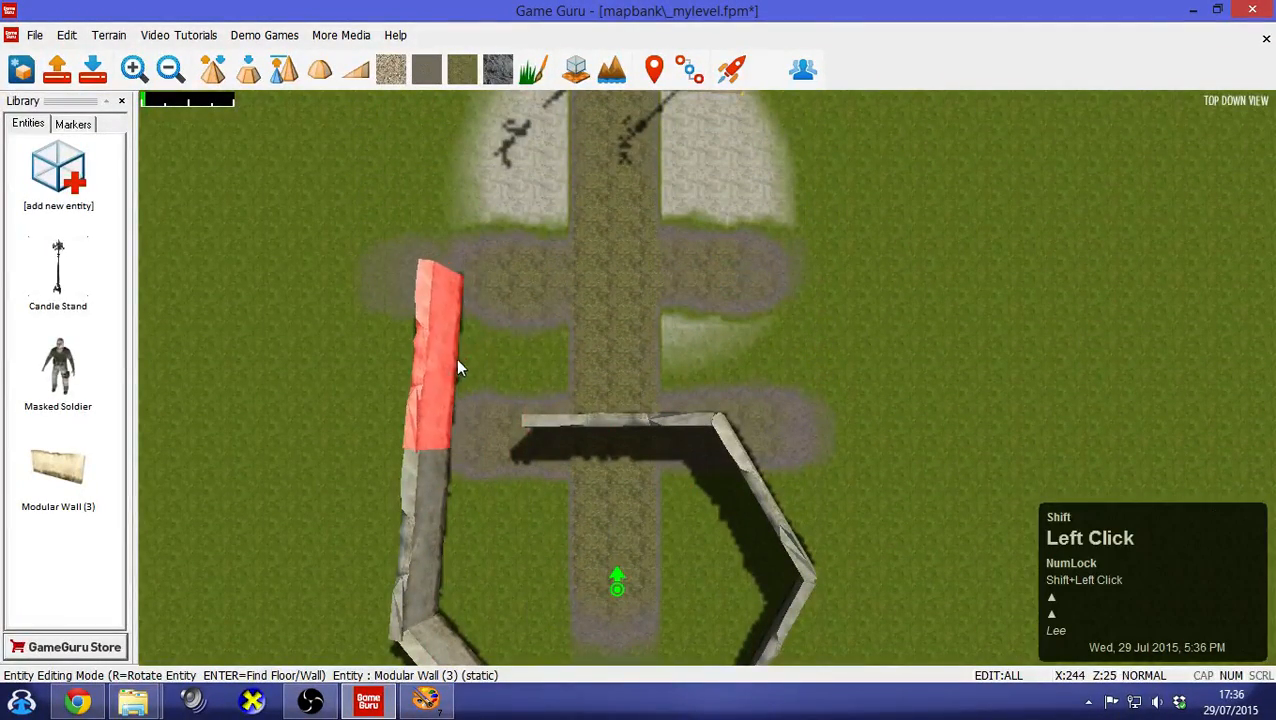
Place two wall segments in a V shape across the path, starting from the north end of the west wall
key("shift+r")
key("shift+r")
key("shift+r")
key("Up")
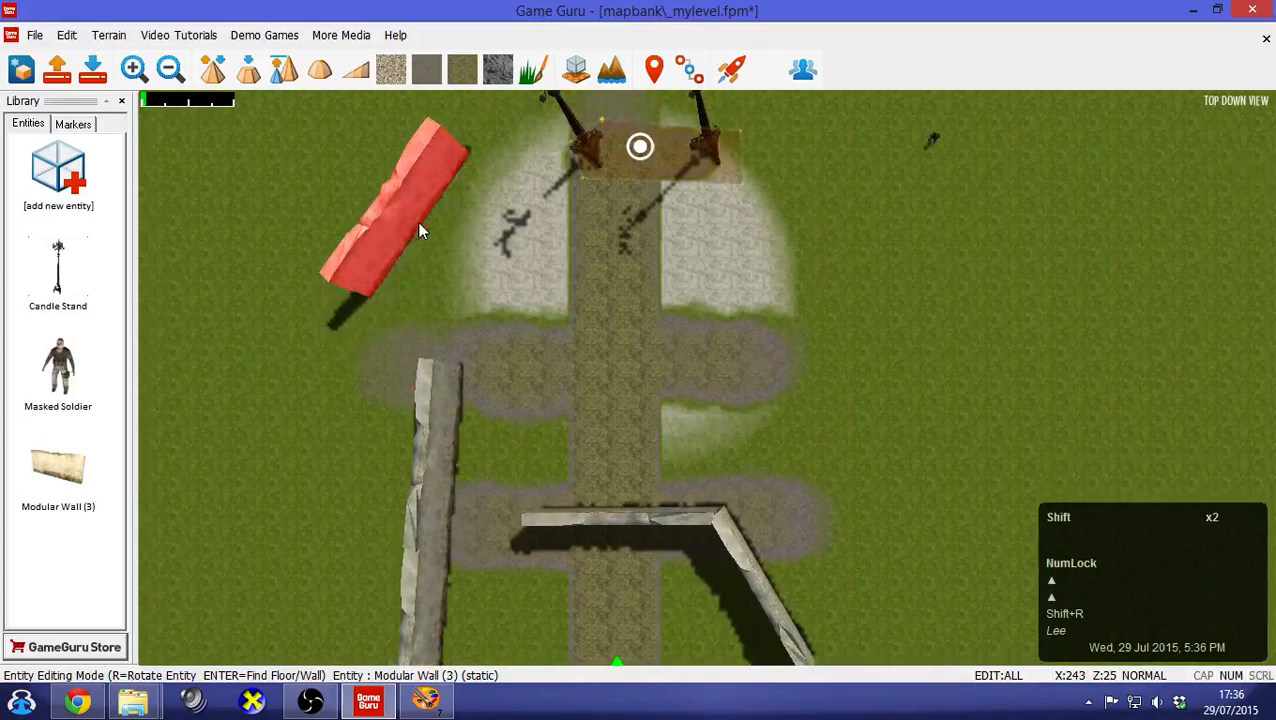
key("shift+r")
key("shift+r")
key("shift+r")
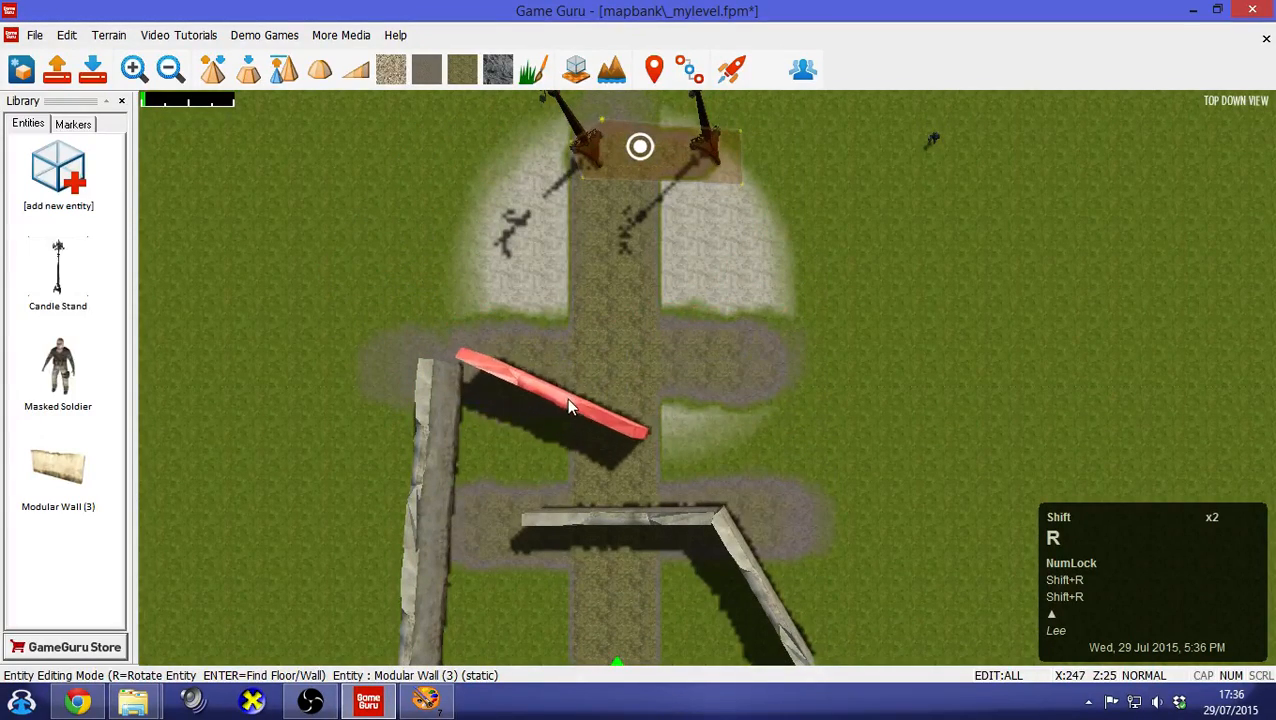
left_click(534, 398, "shift")
key("shift+r")
key("shift+r")
key("shift+r")
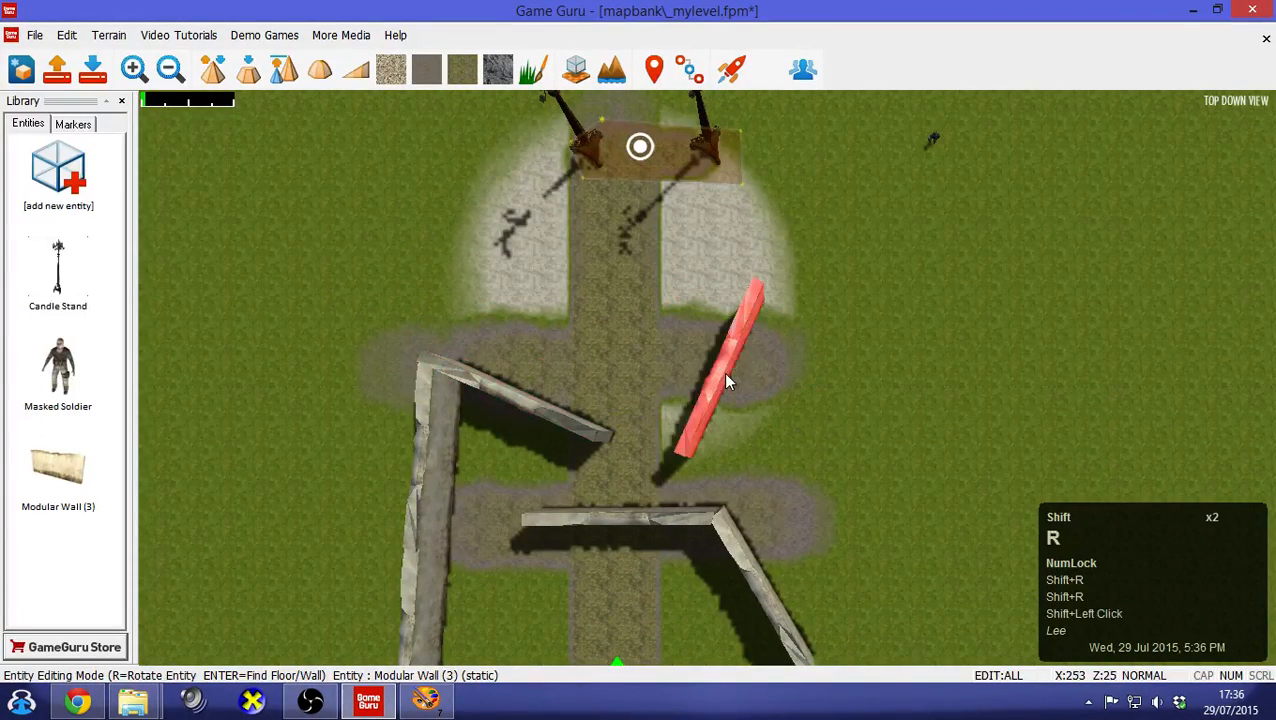
left_click(695, 405, "shift")
Place two wall segments on the east side, branching from the start enclosure and bending north around the V-shaped wall
key("shift+r")
key("shift+r")
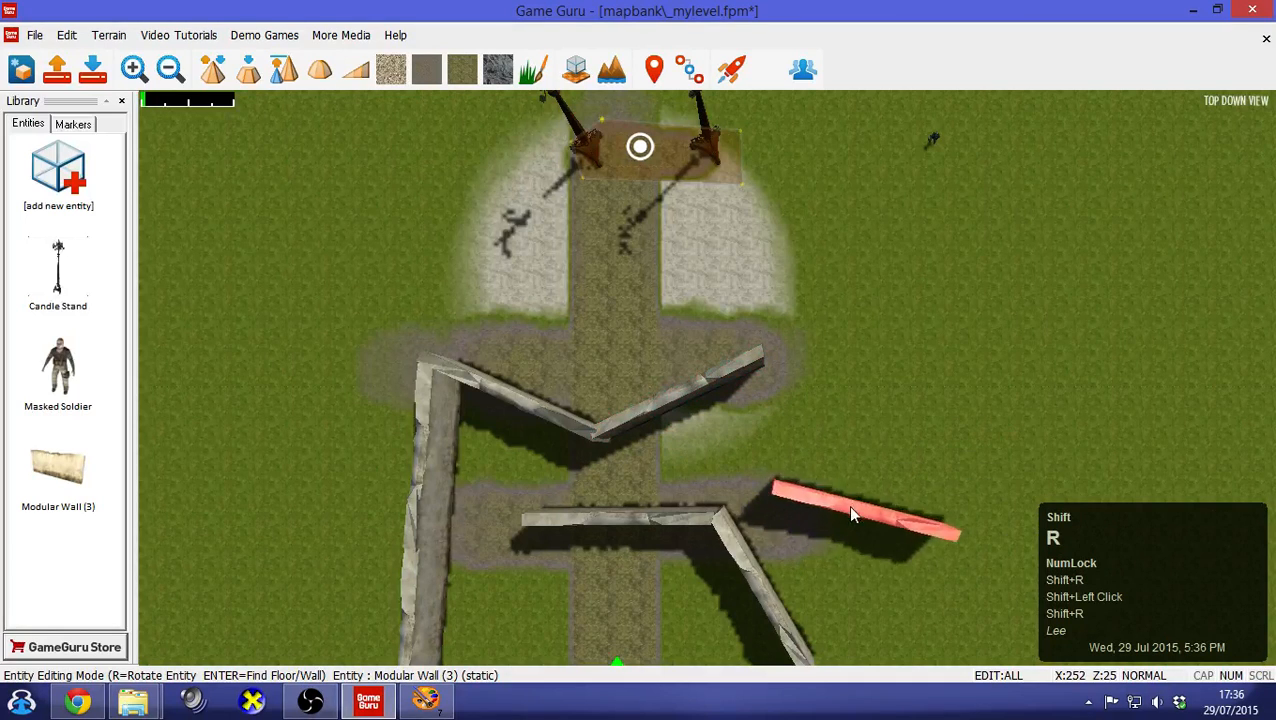
left_click(820, 508, "shift")
key("shift+r")
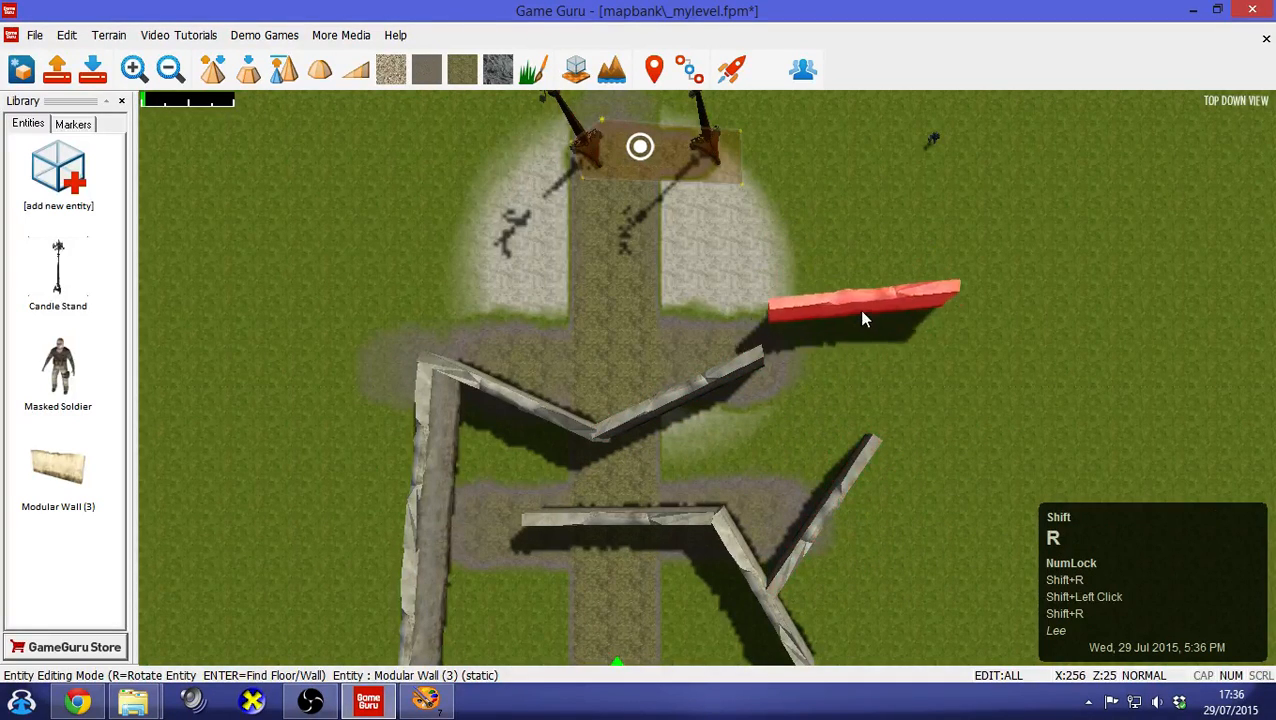
key("shift+r")
left_click(840, 366, "shift")
Place two inner wall segments running west from the top of the east wall, forming a second V across the path
key("shift+r")
key("shift+r")
key("shift+r")
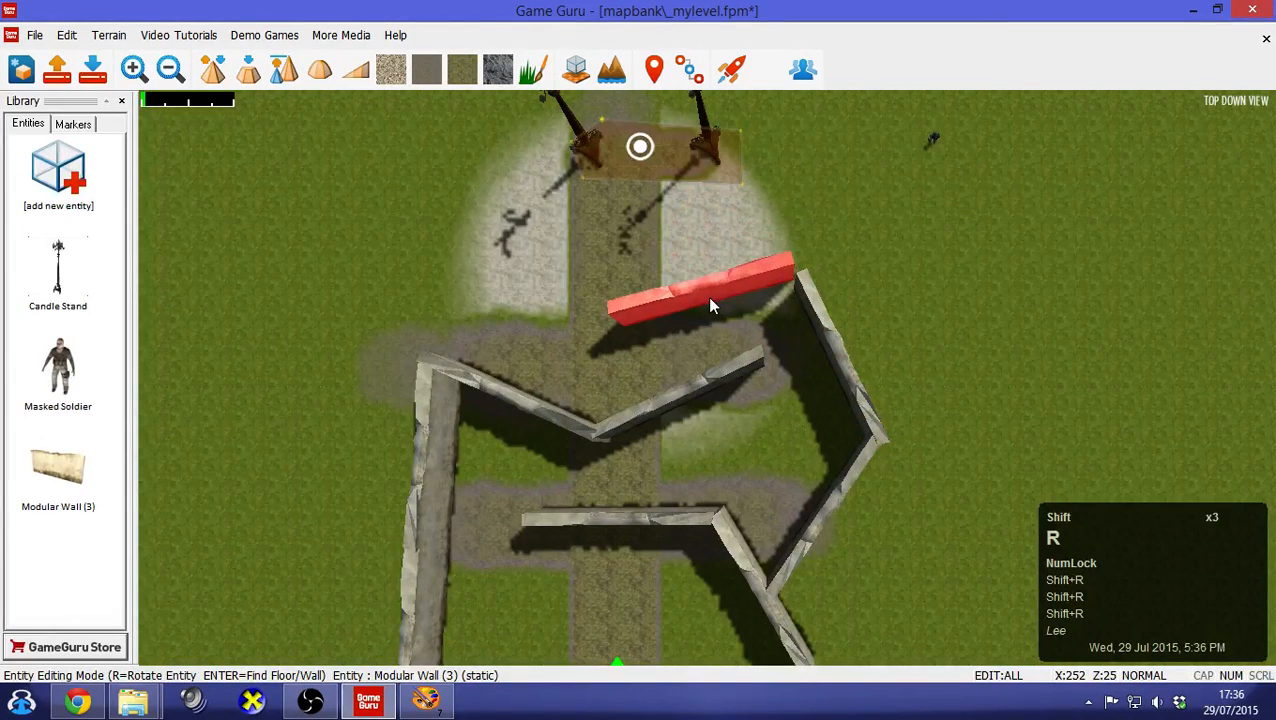
left_click(714, 304, "shift")
key("shift+r")
key("shift+r")
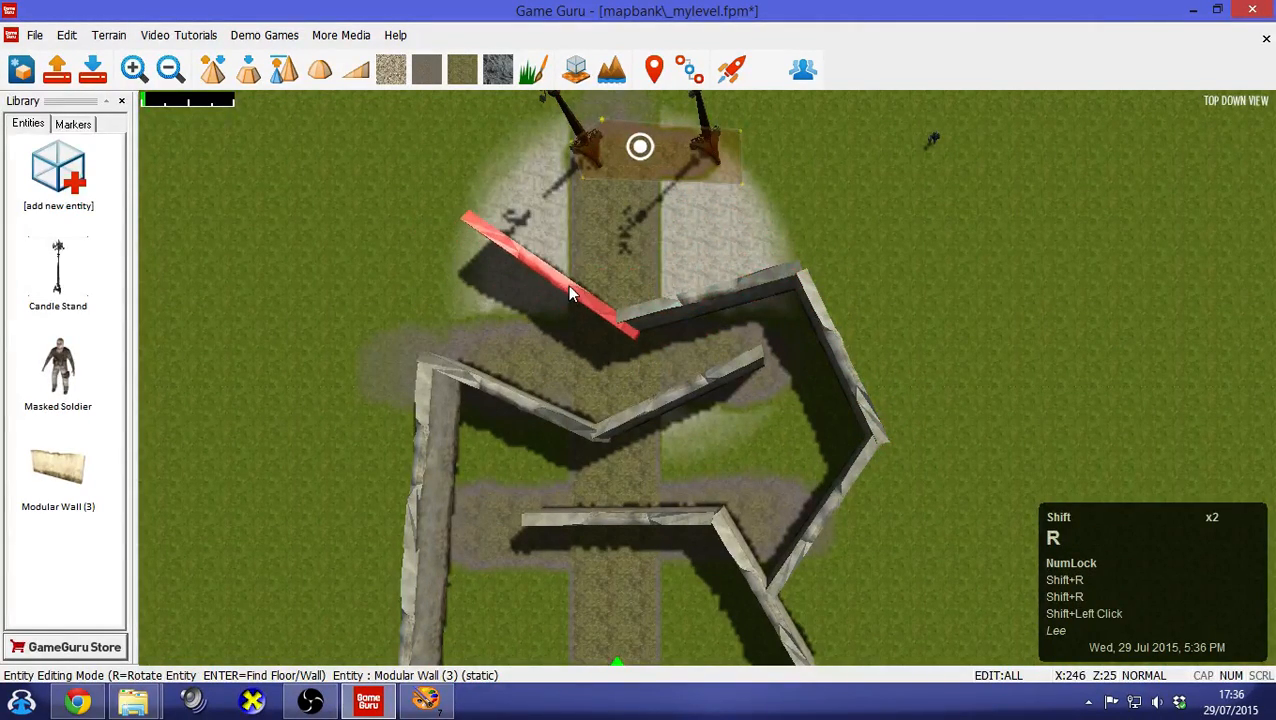
left_click(564, 283, "shift")
Place three outer wall segments on the northwest side, connecting the first V-shaped wall to the west candle stand
left_click(392, 325, "shift")
key("shift+r")
key("shift+r")
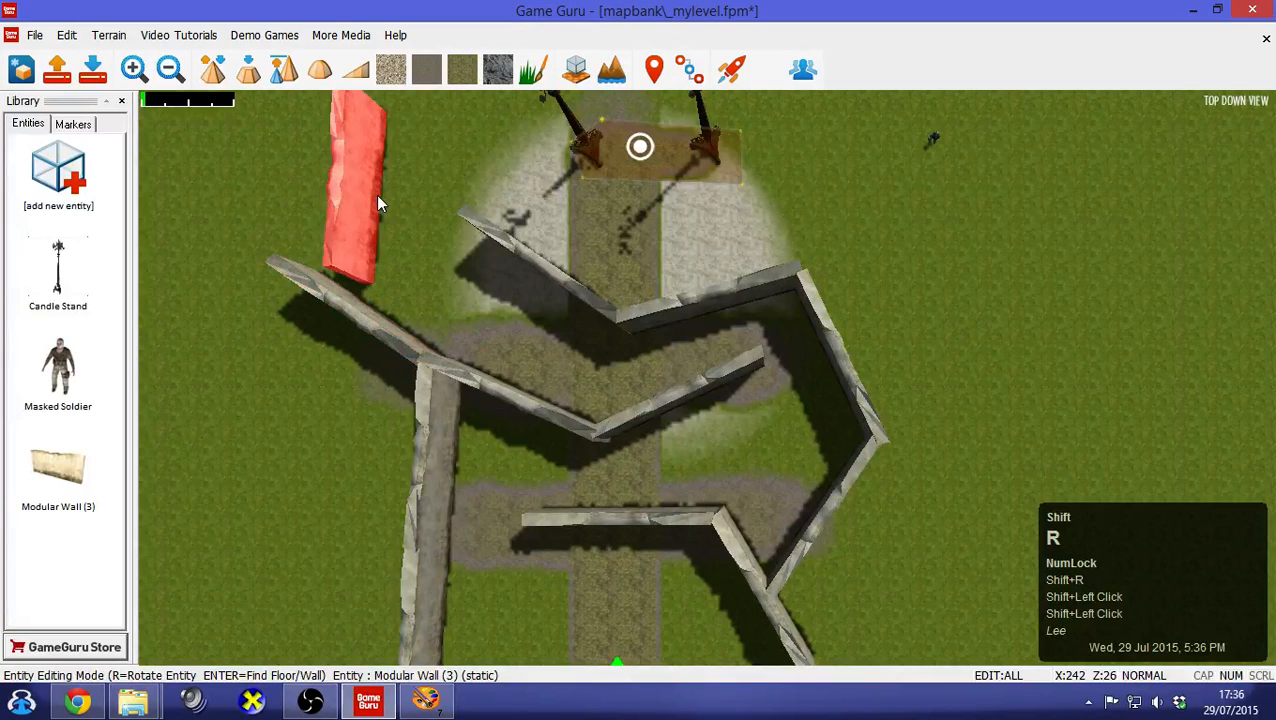
left_click(370, 209, "shift")
key("shift+r")
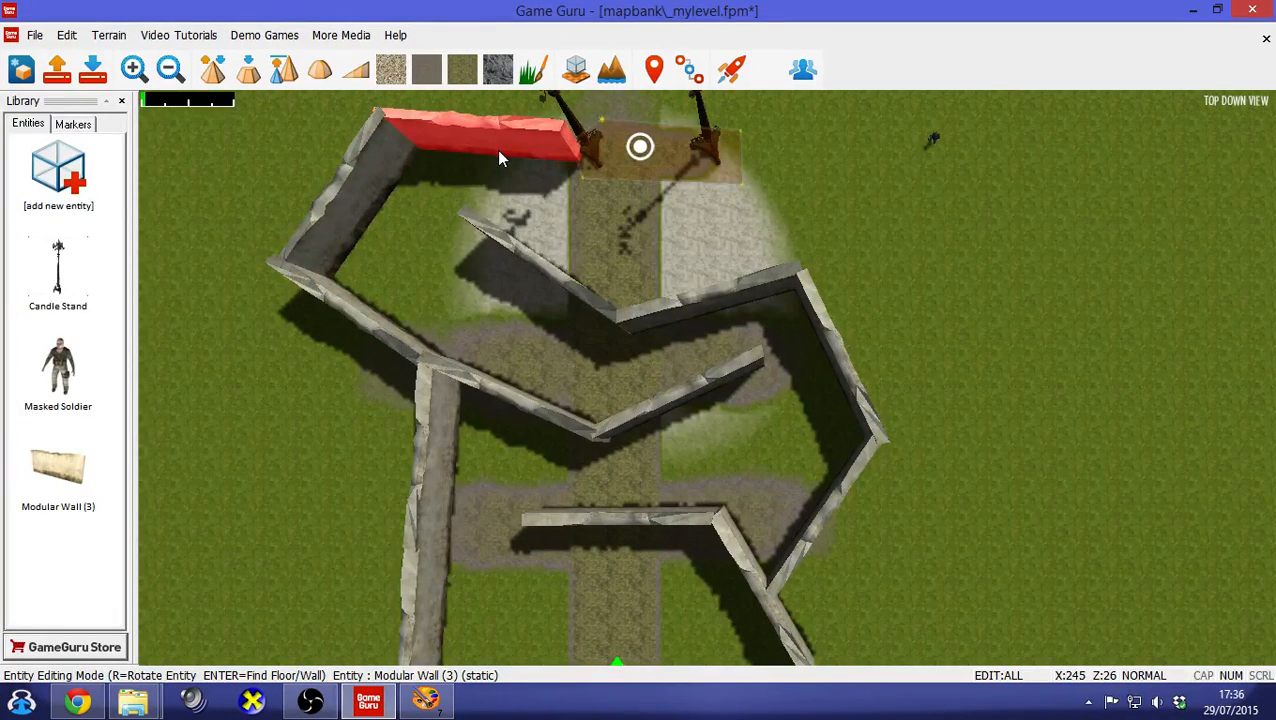
left_click(500, 156, "shift")
Place a wall segment running southeast from the east candle stand
key("shift+r")
key("shift+r")
key("shift+r")
key("shift+r")
key("shift+r")
key("shift+r")
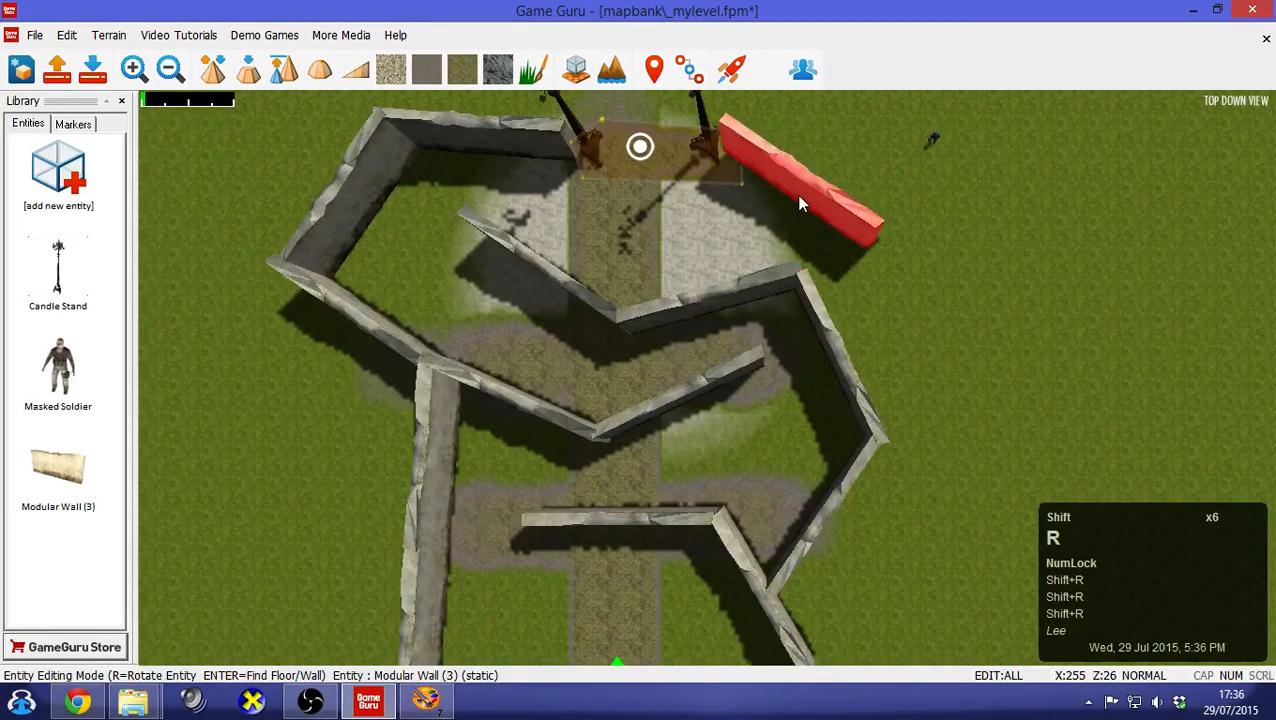
left_click(795, 192, "shift")
Rotate one more wall segment to near north-south and place it to close the gap in the outer east wall
key("shift+r")
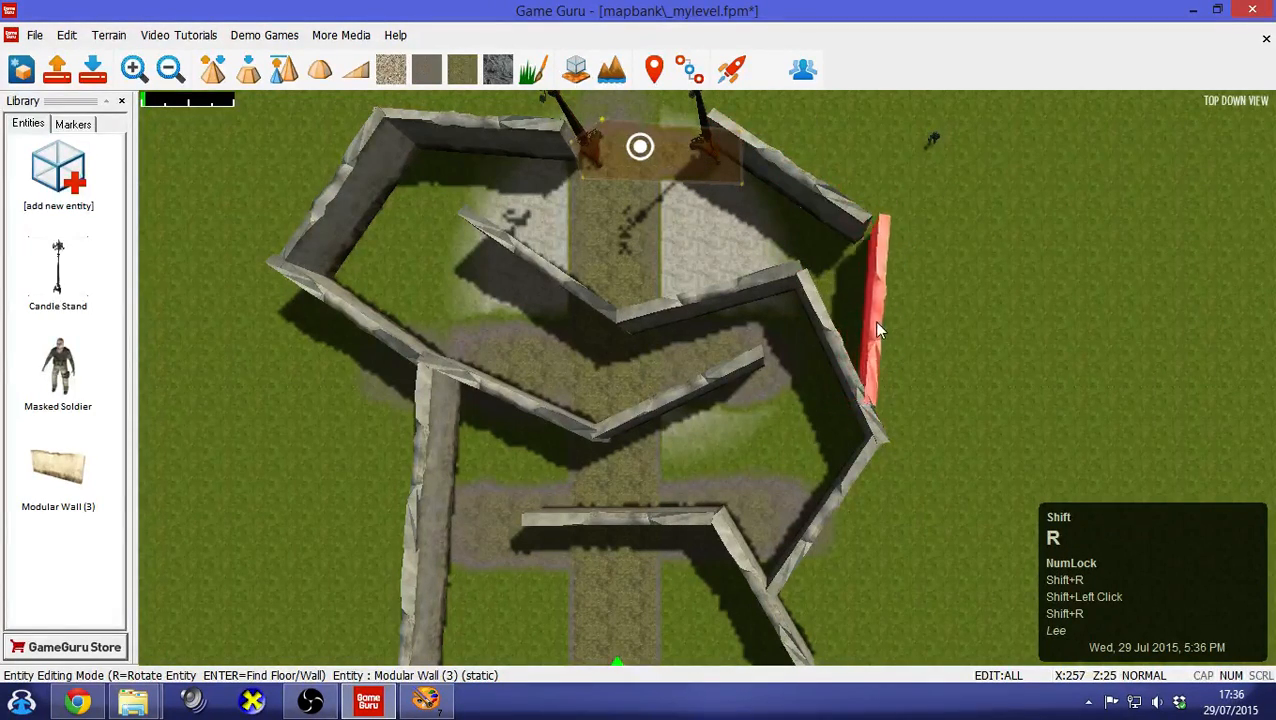
key("3")
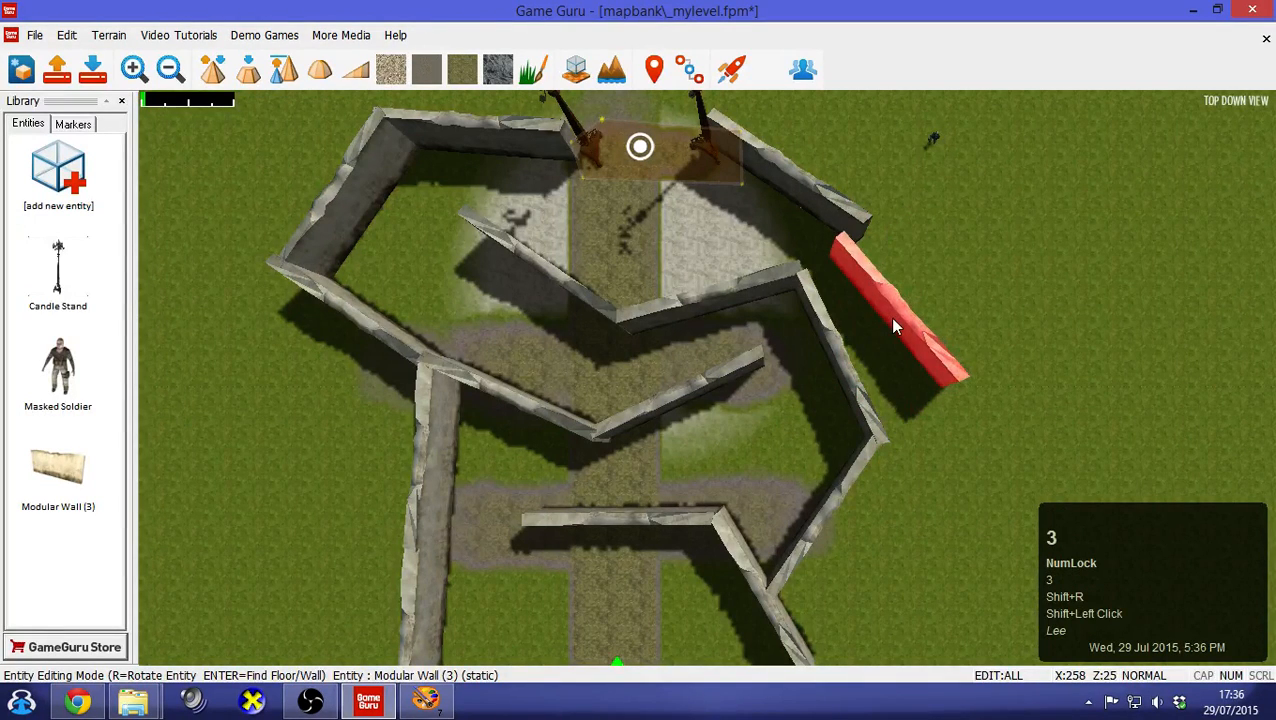
key("4")
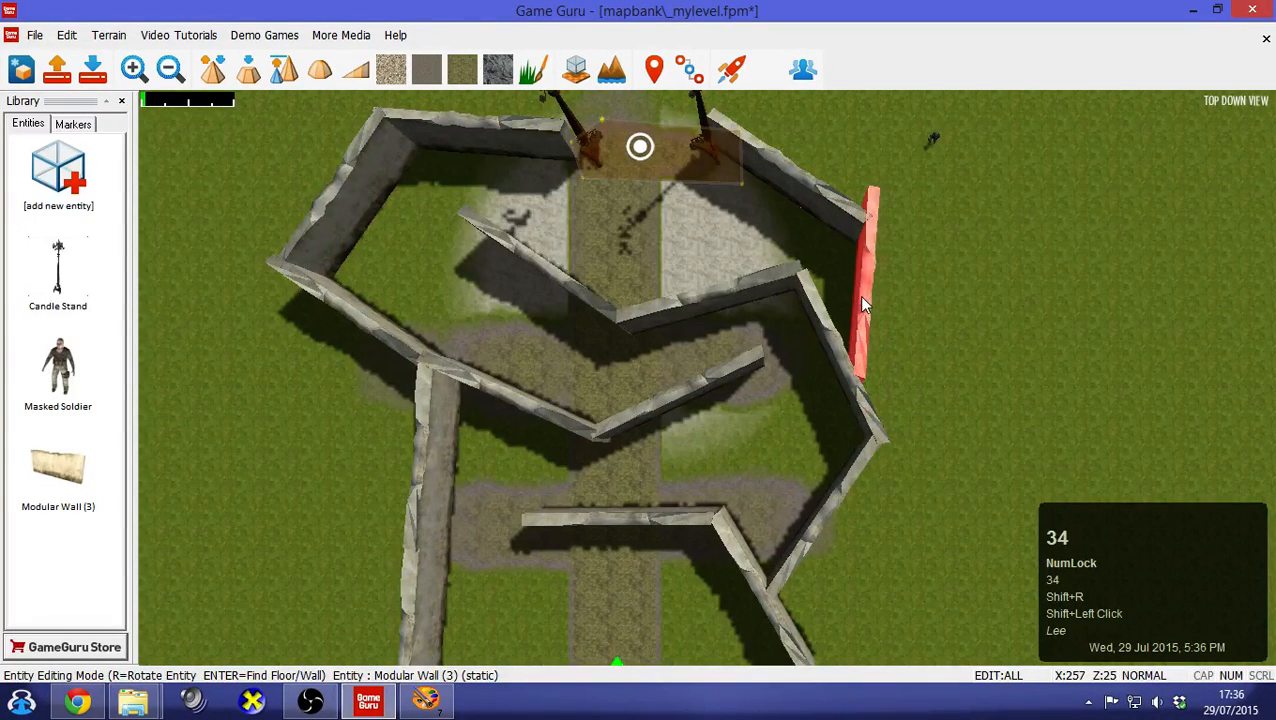
left_click(862, 300)
Paint a winding path in the pale stone terrain texture through the walled corridors from the start marker to the win zone
key("s")
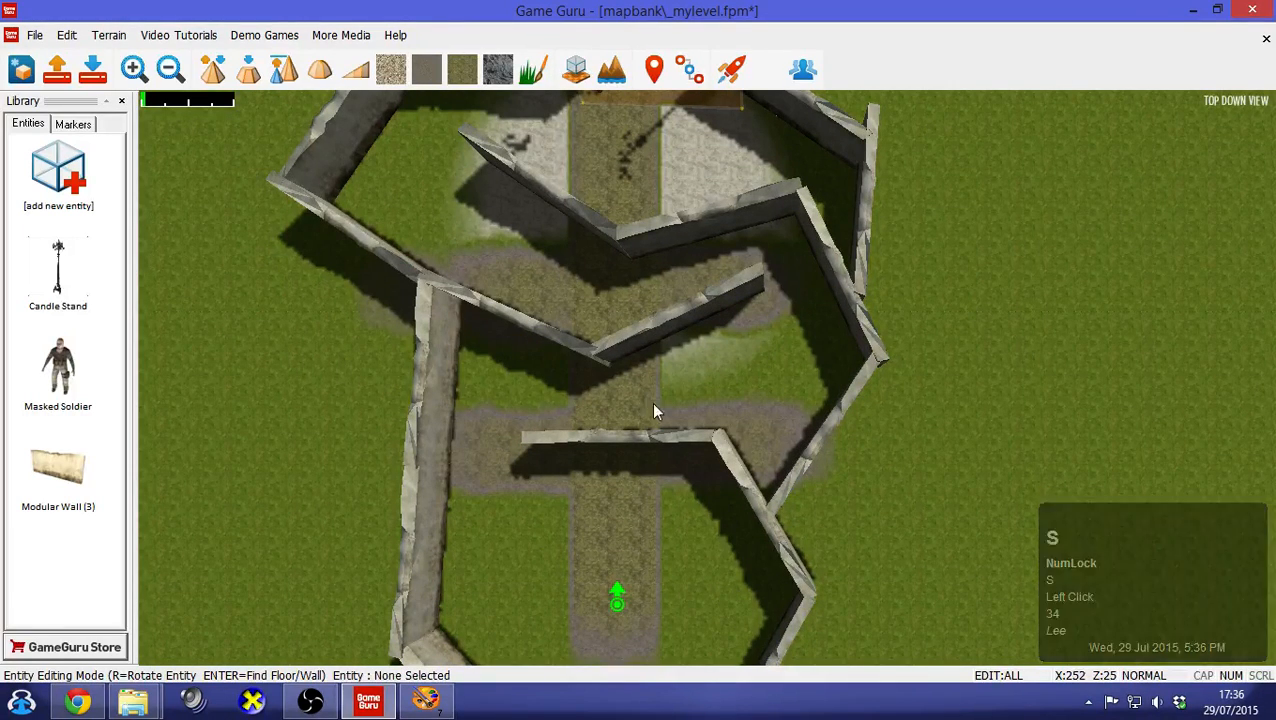
left_click(393, 74)
mouse_move(607, 607)
left_mouse_down()
mouse_move(538, 527)
mouse_move(507, 450)
mouse_move(544, 404)
mouse_move(689, 390)
mouse_move(765, 350)
mouse_move(786, 279)
mouse_move(652, 273)
mouse_move(478, 228)
mouse_move(440, 142)
mouse_move(575, 128)
mouse_move(736, 260)
mouse_move(547, 278)
mouse_move(675, 278)
mouse_move(670, 405)
left_mouse_up()
key("Up")
key("Up")
key("Down")
key("Down")
key("e")
key("Up")
key("Up")
key("Up")
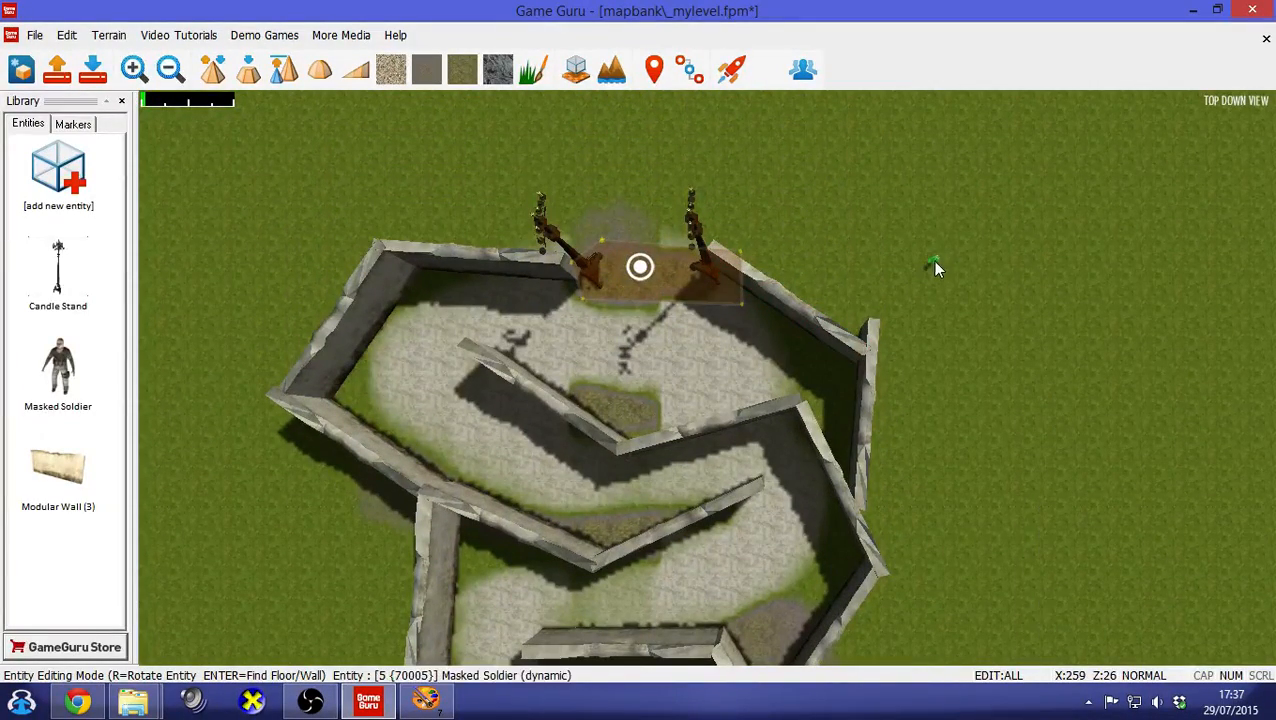
key("Down")
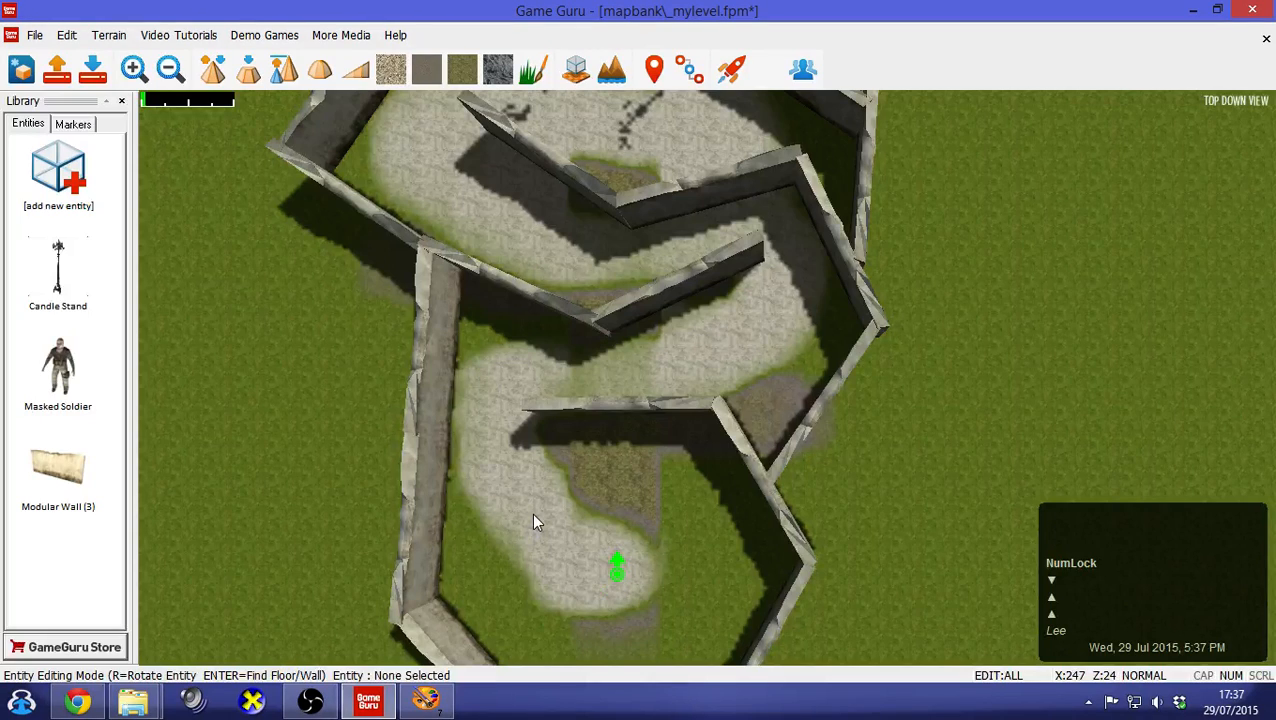
key("Up")
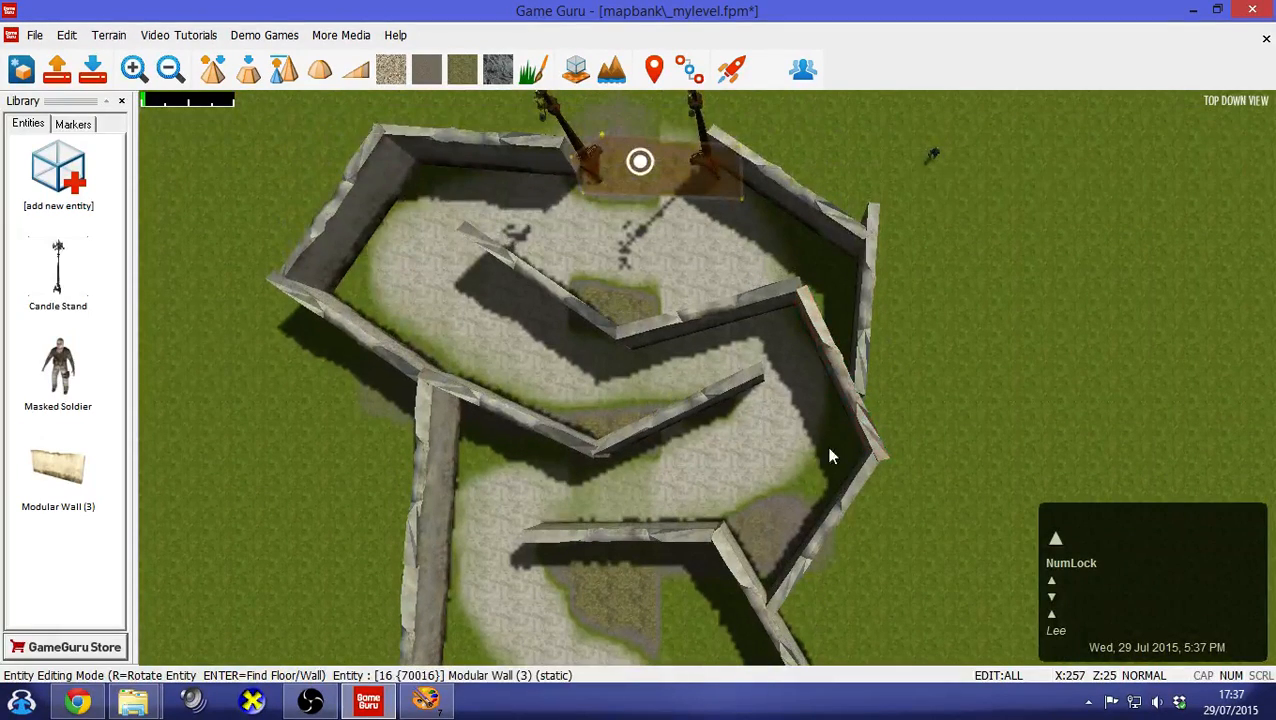
Move the masked soldier from outside the northeast wall into the maze corridor north of the lower wall's east end
left_click(934, 156)
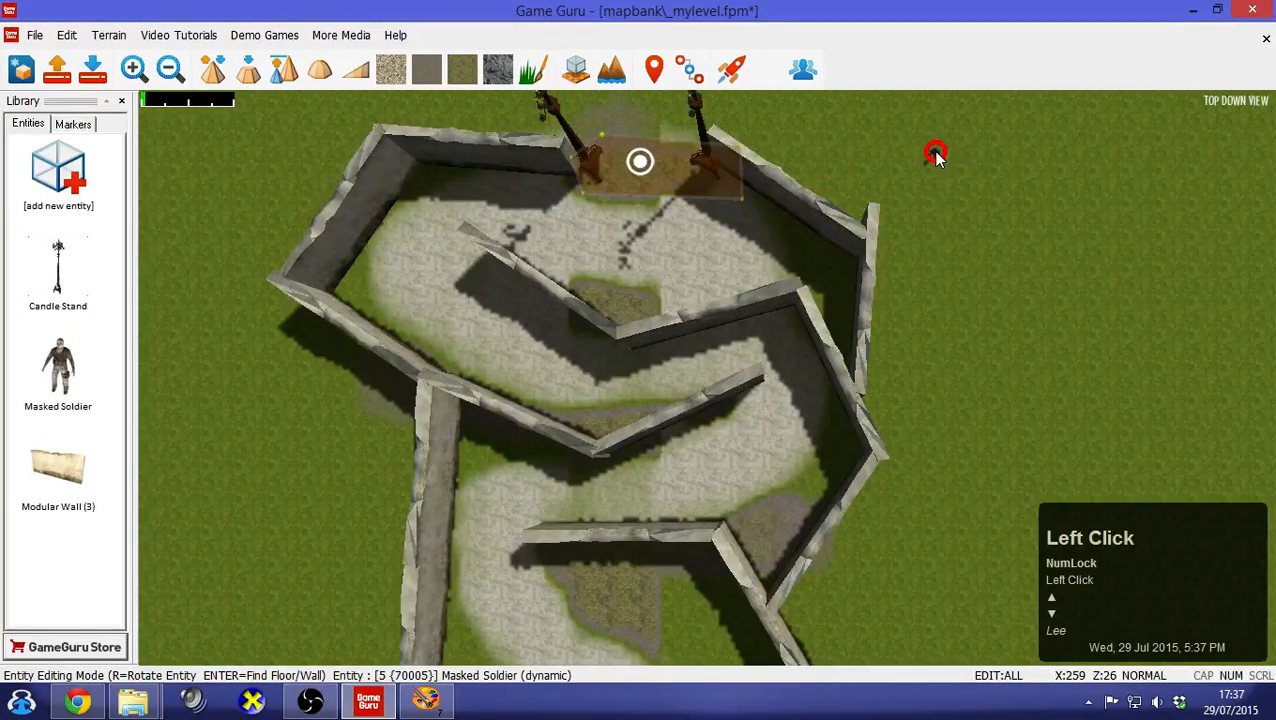
left_click(936, 155)
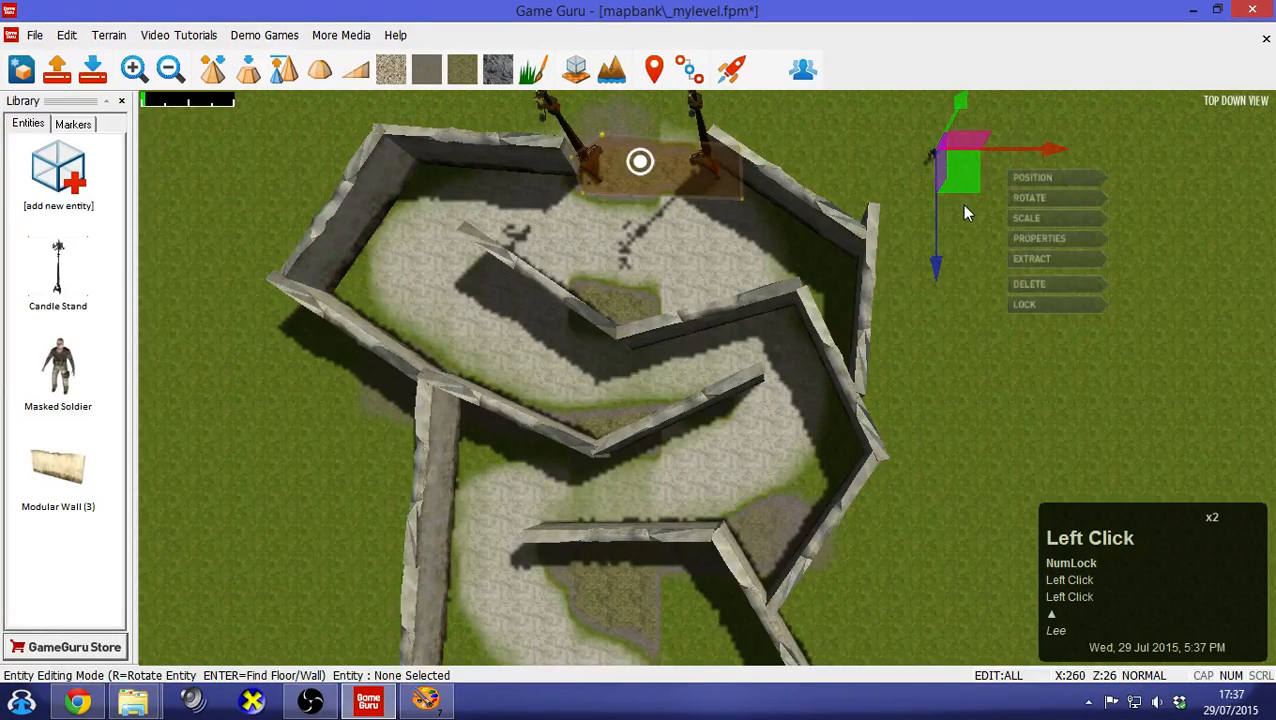
left_click_drag(960, 177, 768, 490)
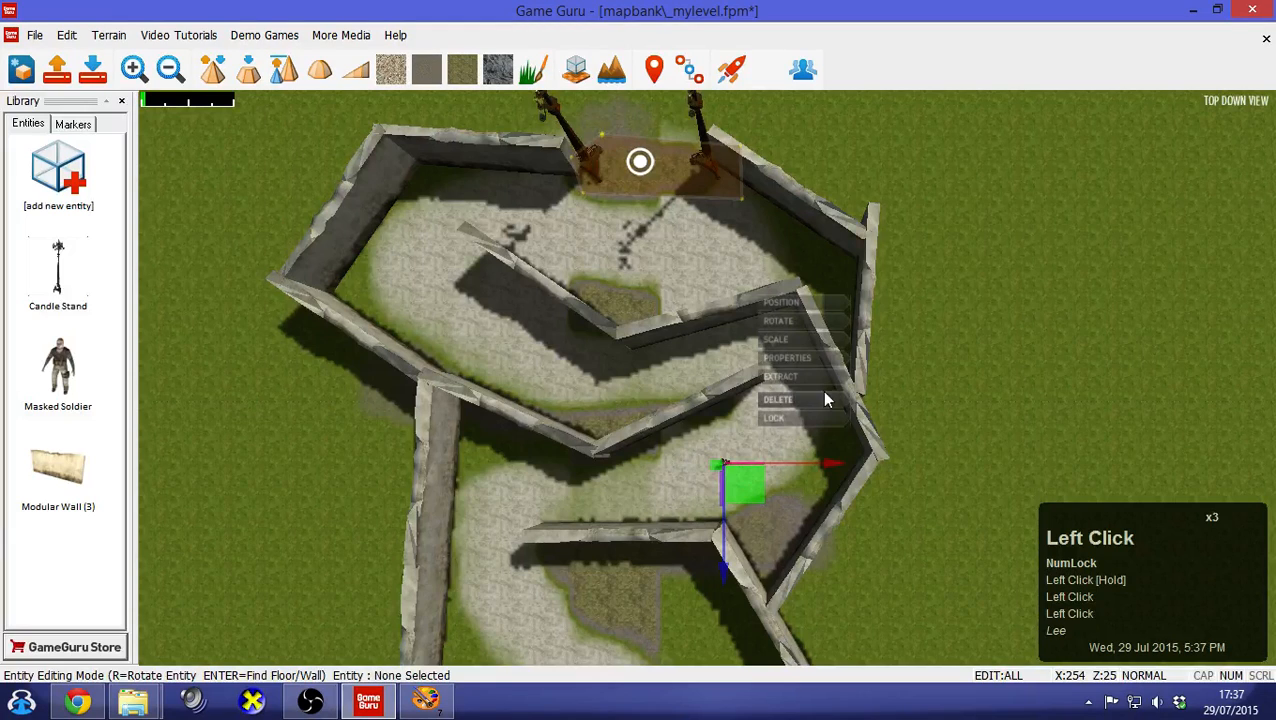
Place the extracted soldier in the corridor, add a second one at the maze's northwest bend, and dismiss its properties
left_click(814, 374)
left_click(729, 465)
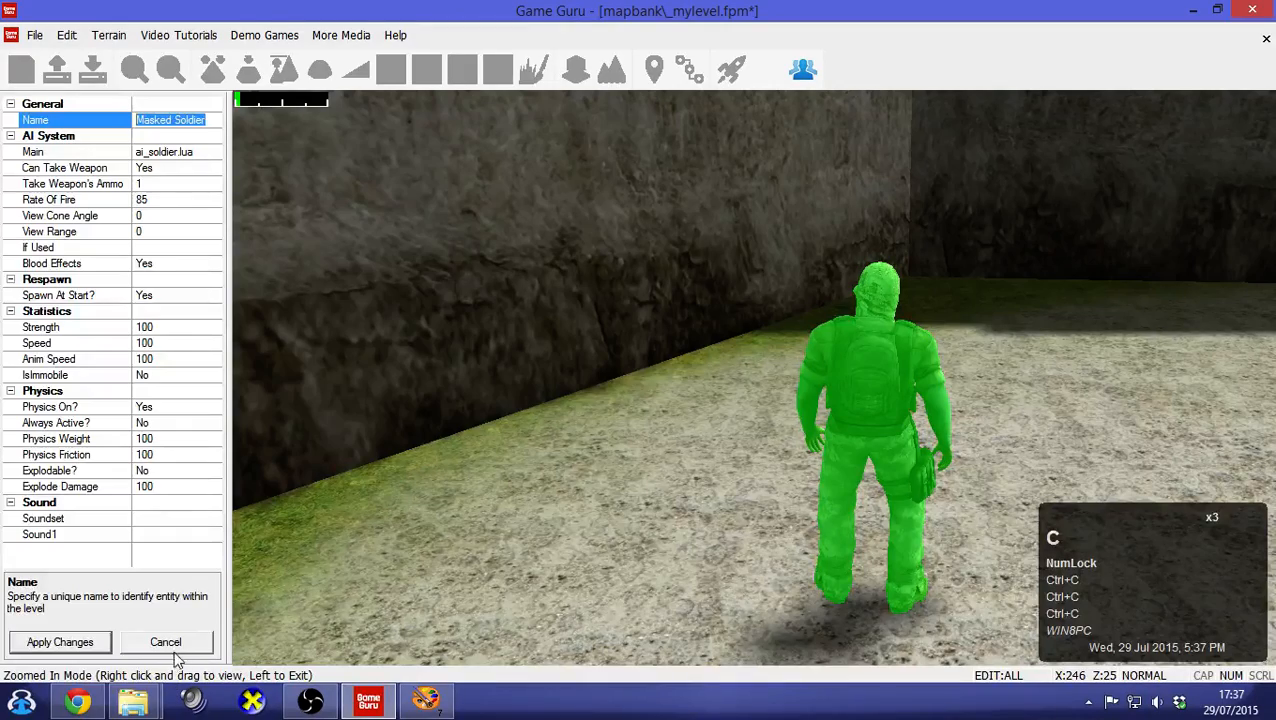
left_click(168, 642)
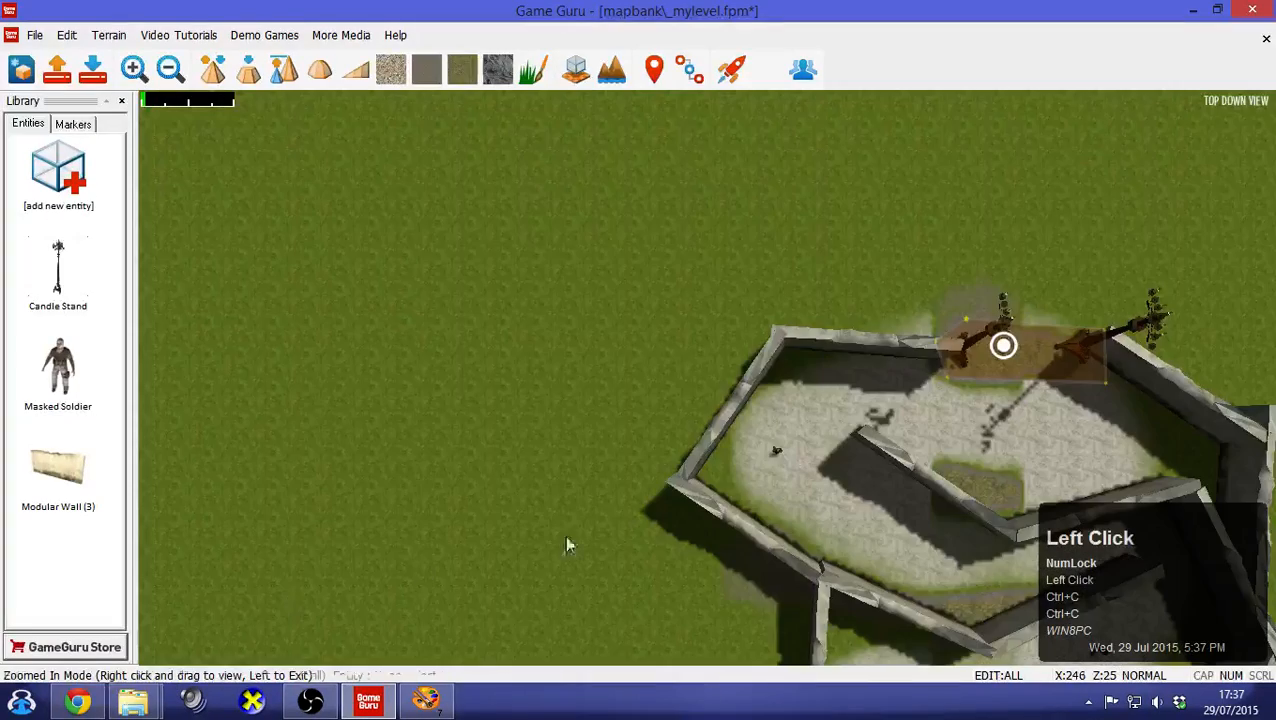
Move the eastern masked soldier into the recessed corner beside the outer east wall
key("Down")
key("Right")
key("Down")
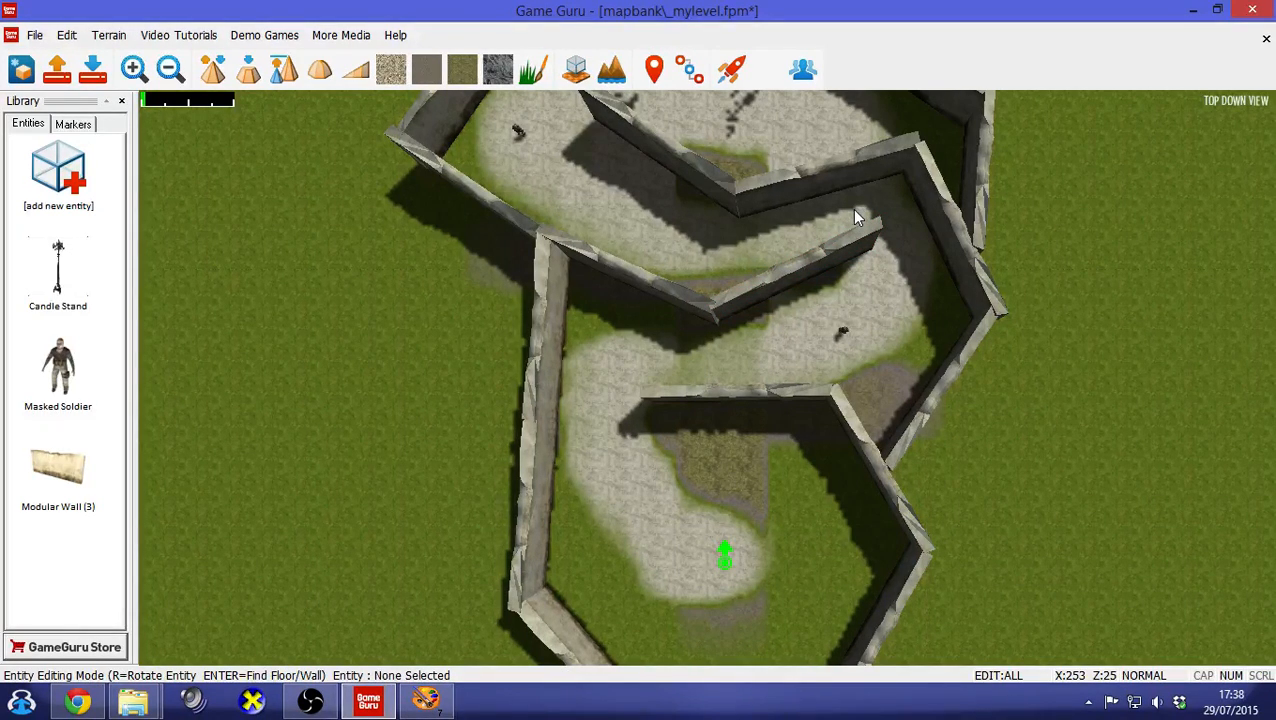
left_click(845, 338)
left_click_drag(854, 341, 891, 418)
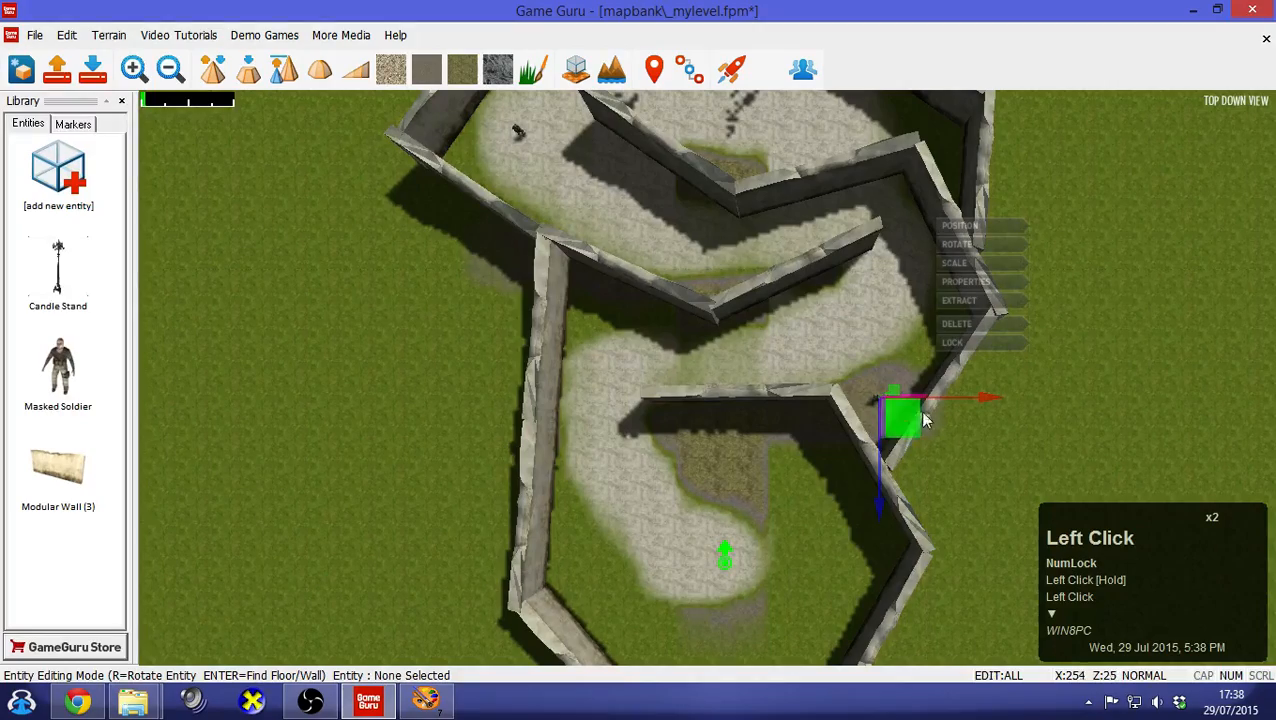
Set Spawn At Start to No for the soldier in the east corner, copy its name, and apply the changes
left_click(992, 283)
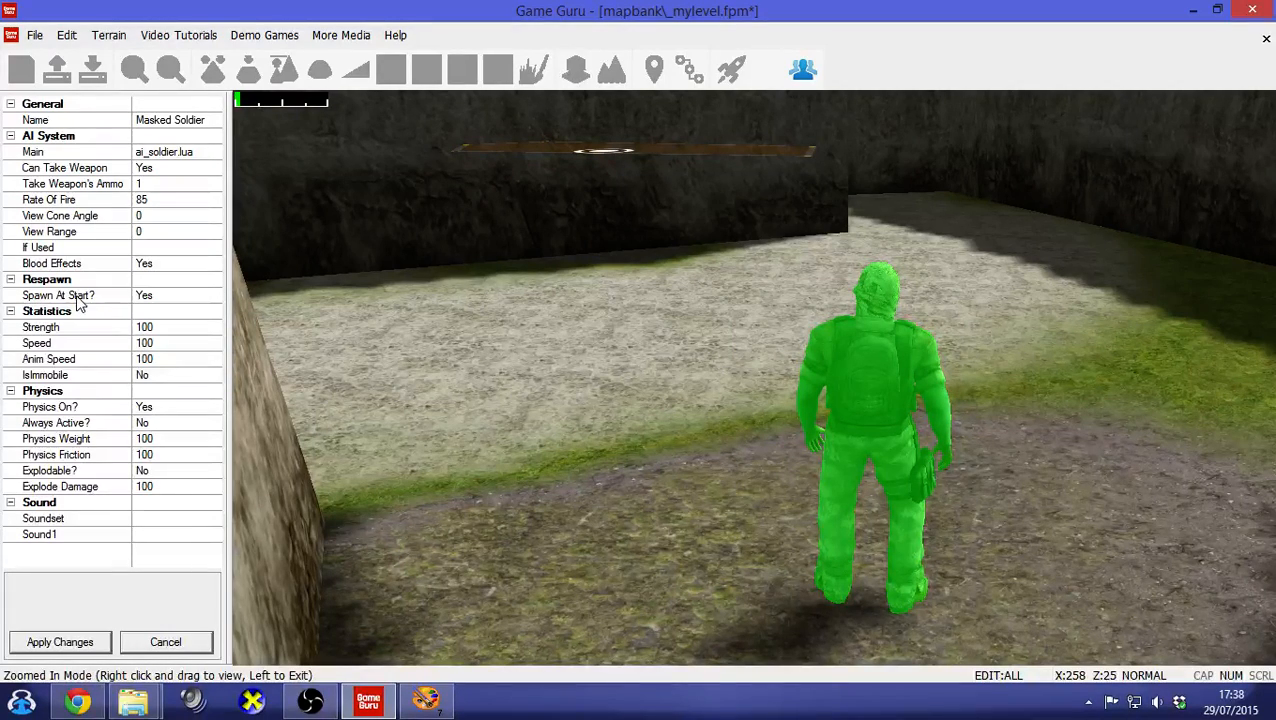
left_click(213, 297)
left_click(213, 297)
left_click(205, 323)
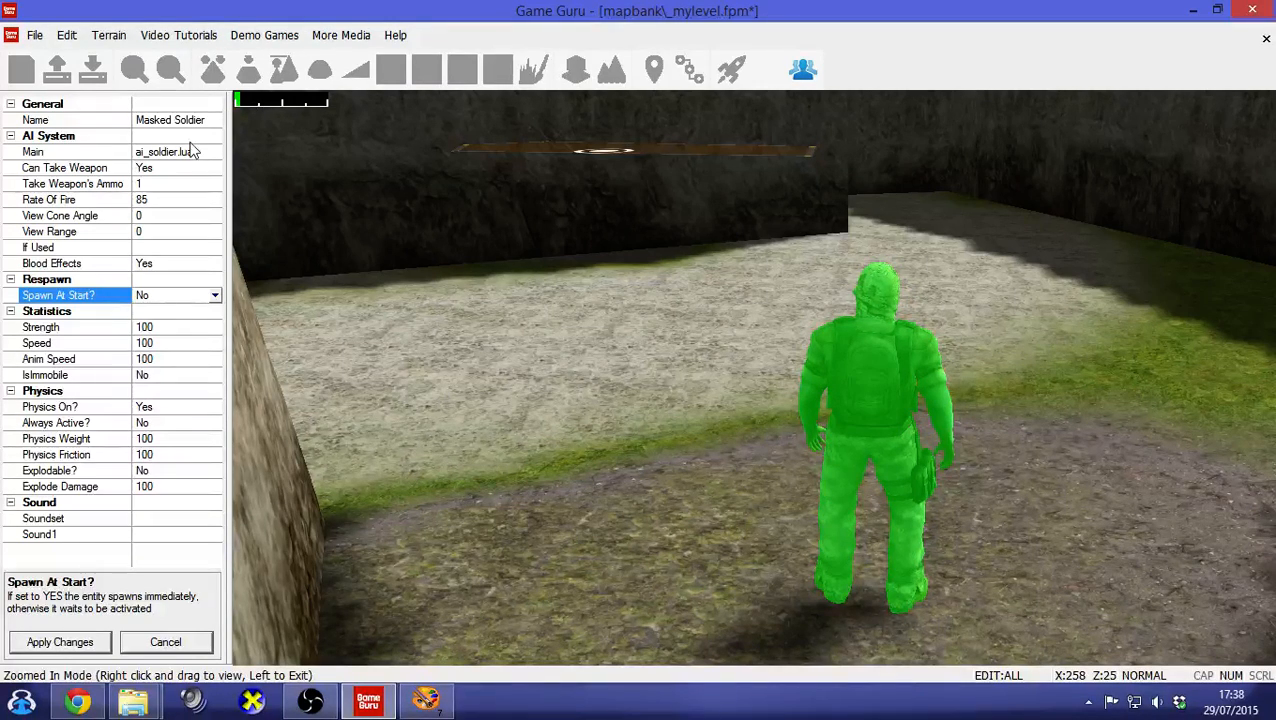
left_click(213, 120)
key("ctrl+c")
left_click(50, 643)
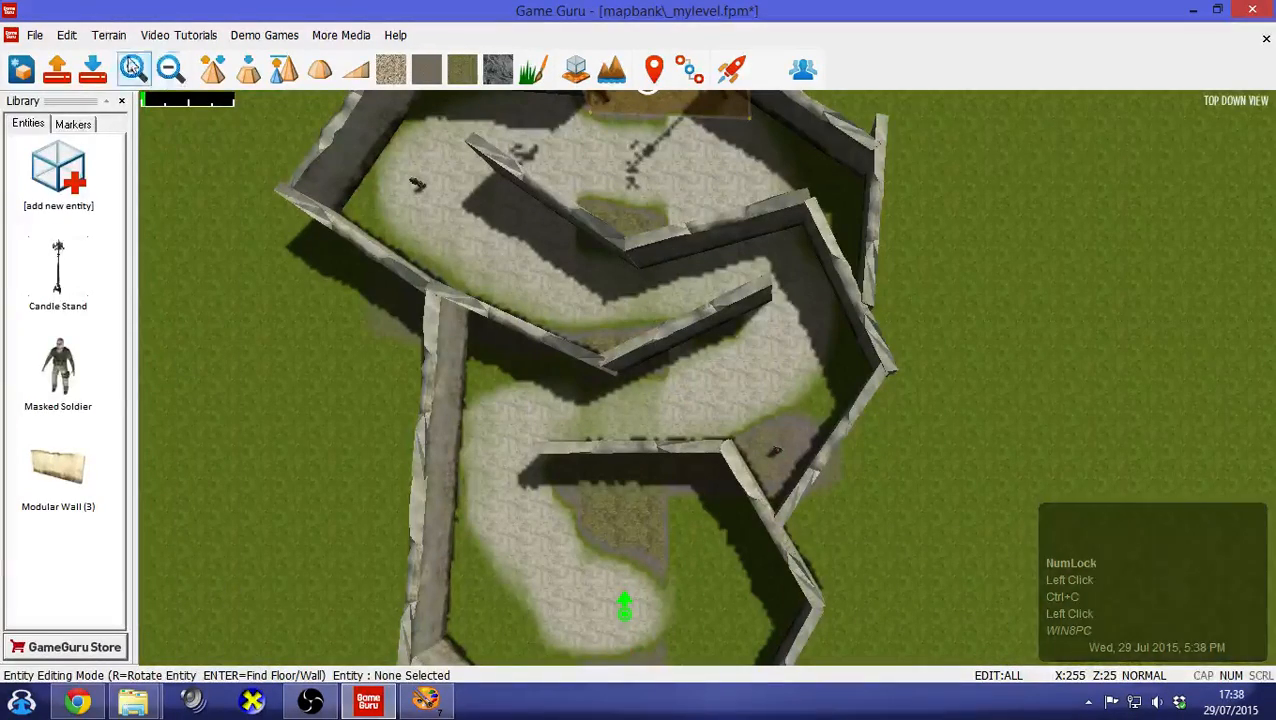
Place a trigger zone and stretch it across the east corridor to the outer wall, beside the corner soldier
left_click(73, 123)
left_click_drag(110, 214, 112, 521)
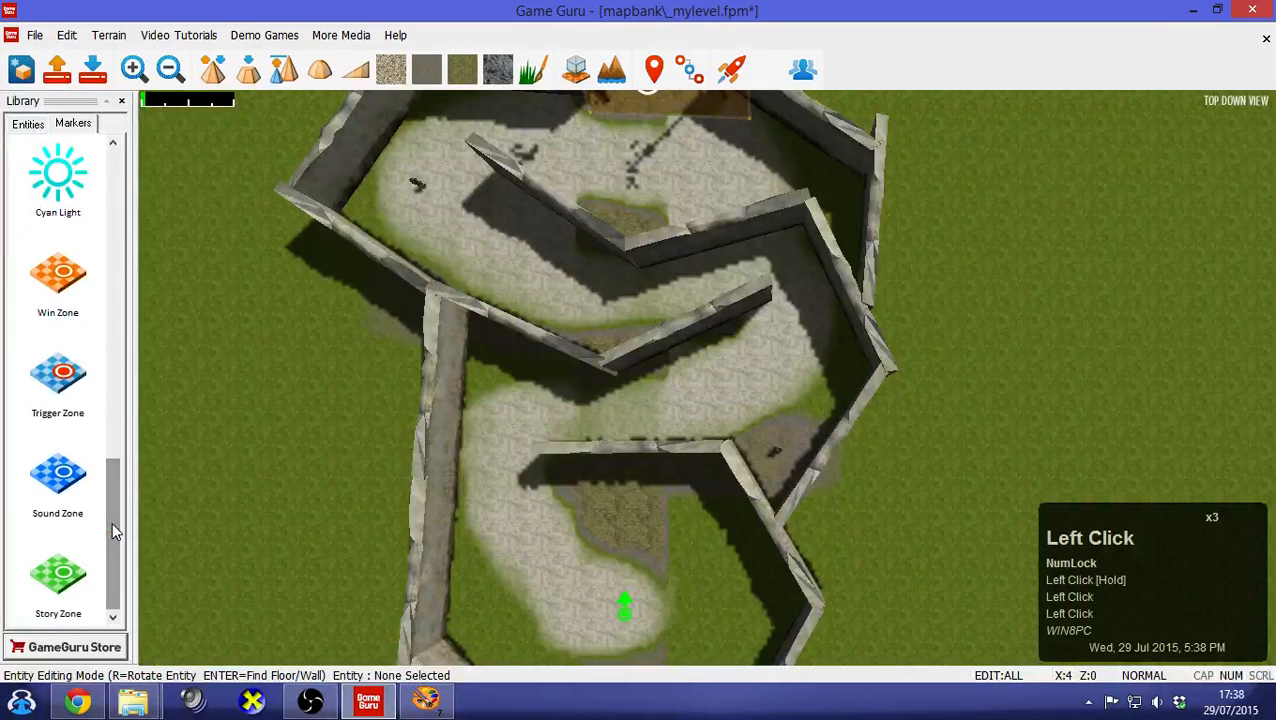
left_click(80, 371)
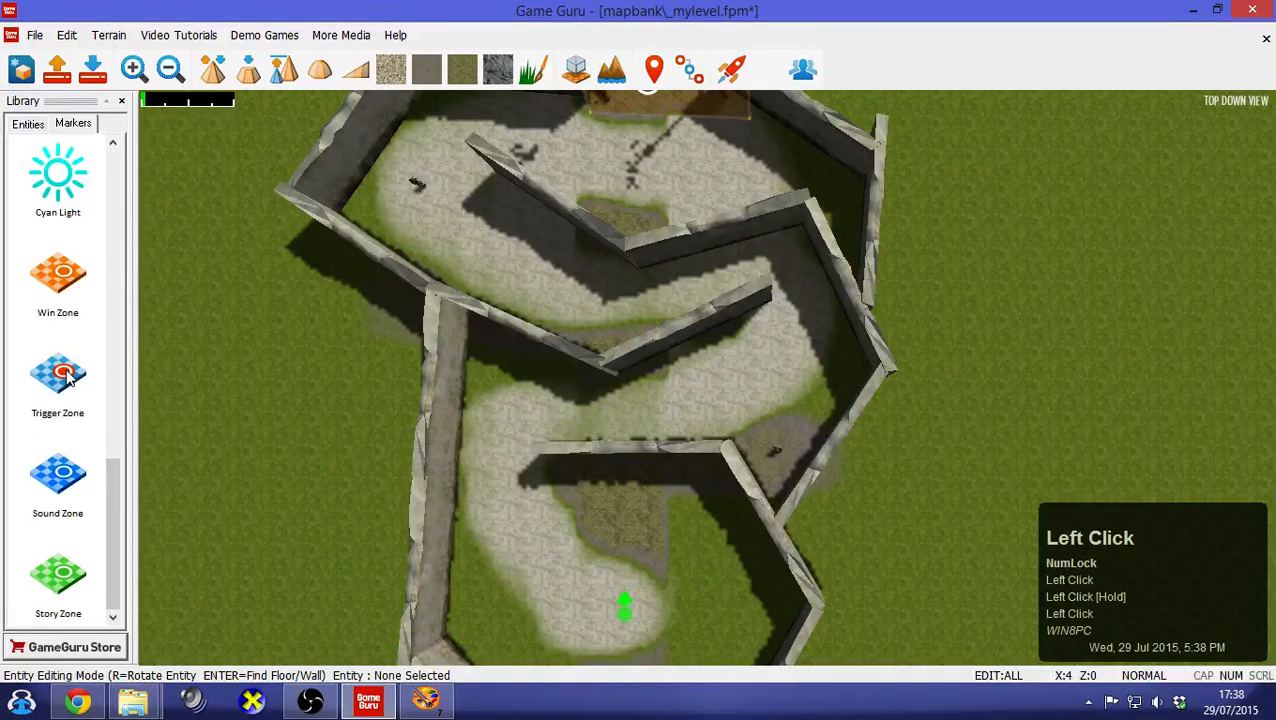
left_click(748, 348)
left_click_drag(755, 365, 867, 427)
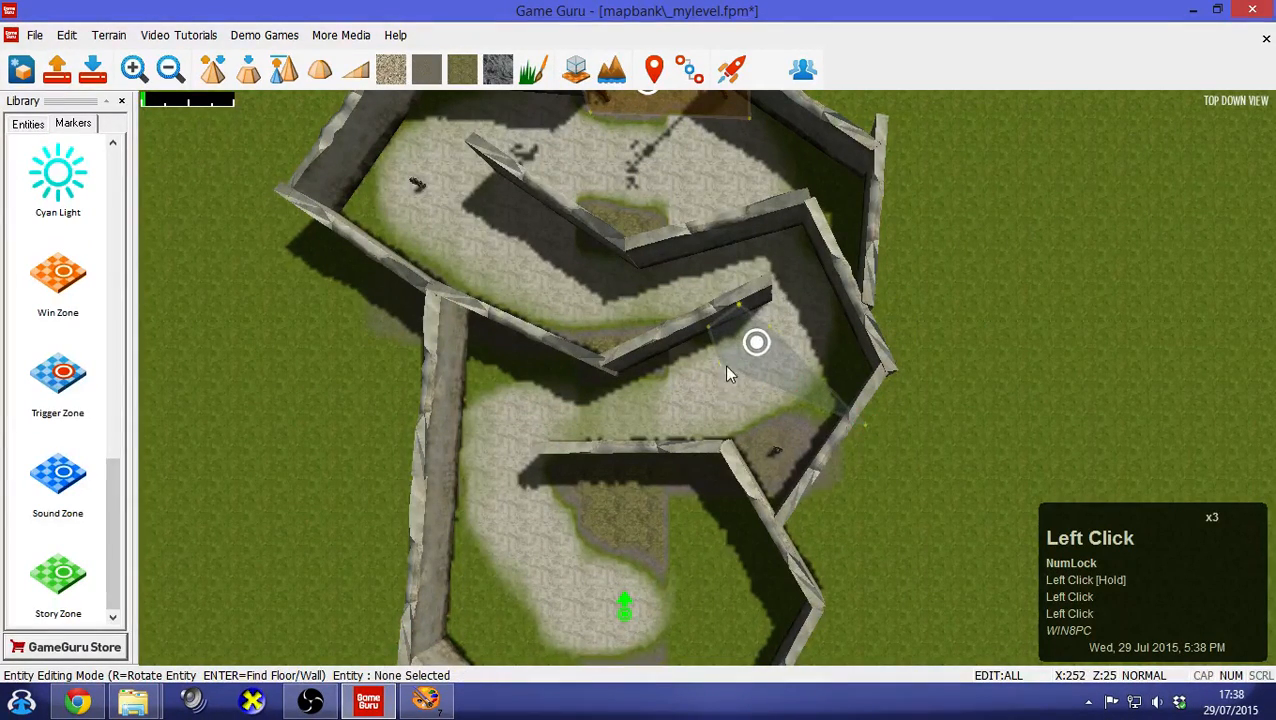
mouse_move(721, 361)
left_mouse_down()
mouse_move(820, 441)
mouse_move(815, 462)
left_mouse_up()
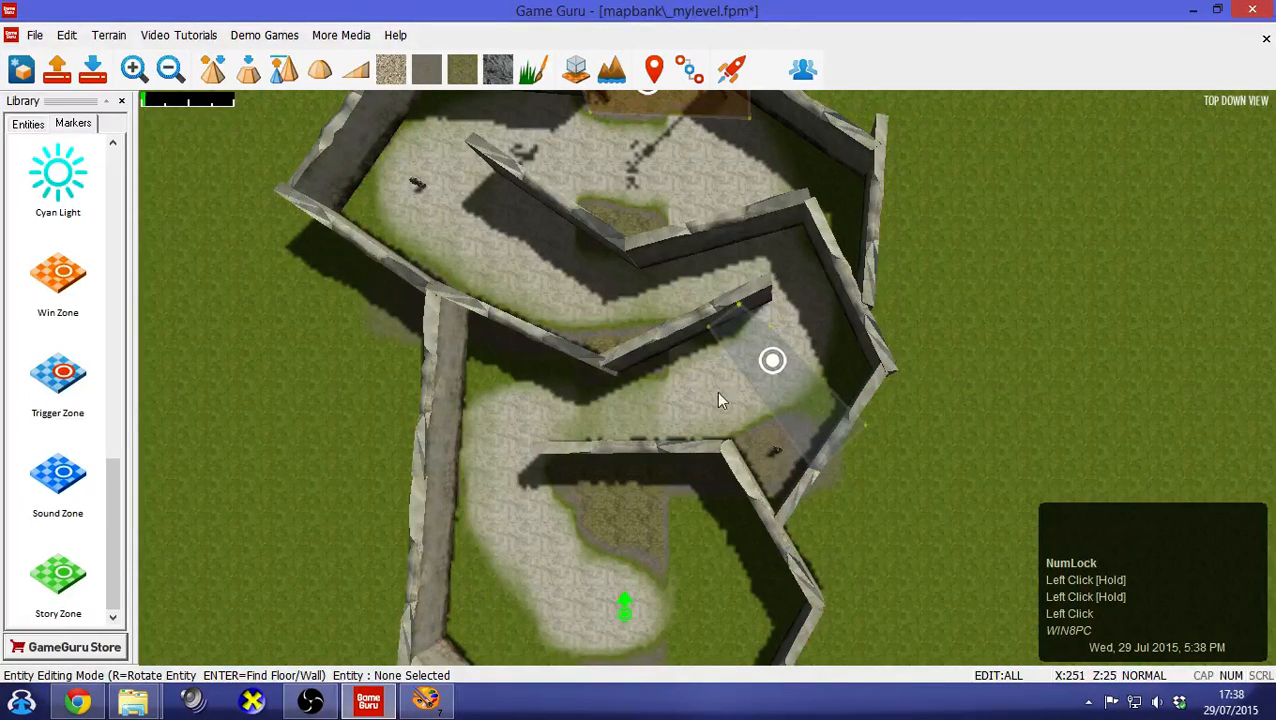
Set the east trigger zone's If Used property to Masked Soldier and apply the change
left_click(775, 361)
left_click(870, 242)
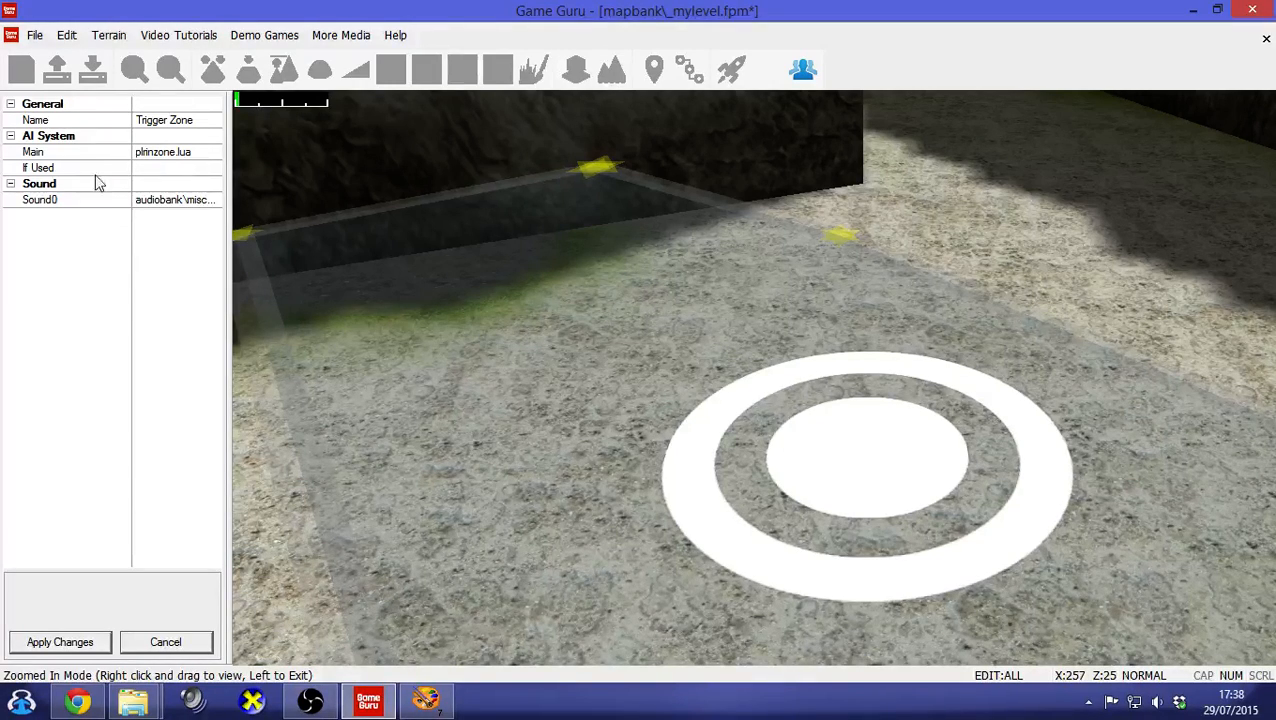
double_click(150, 168)
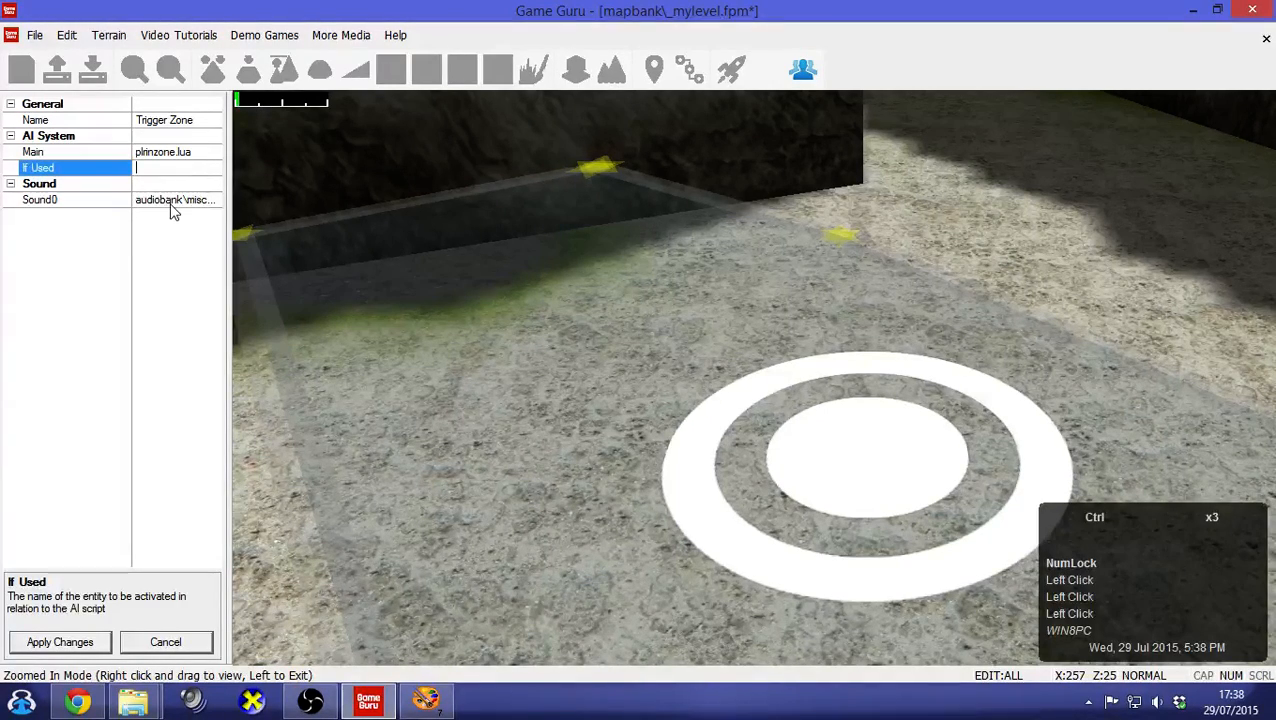
key("ctrl+v")
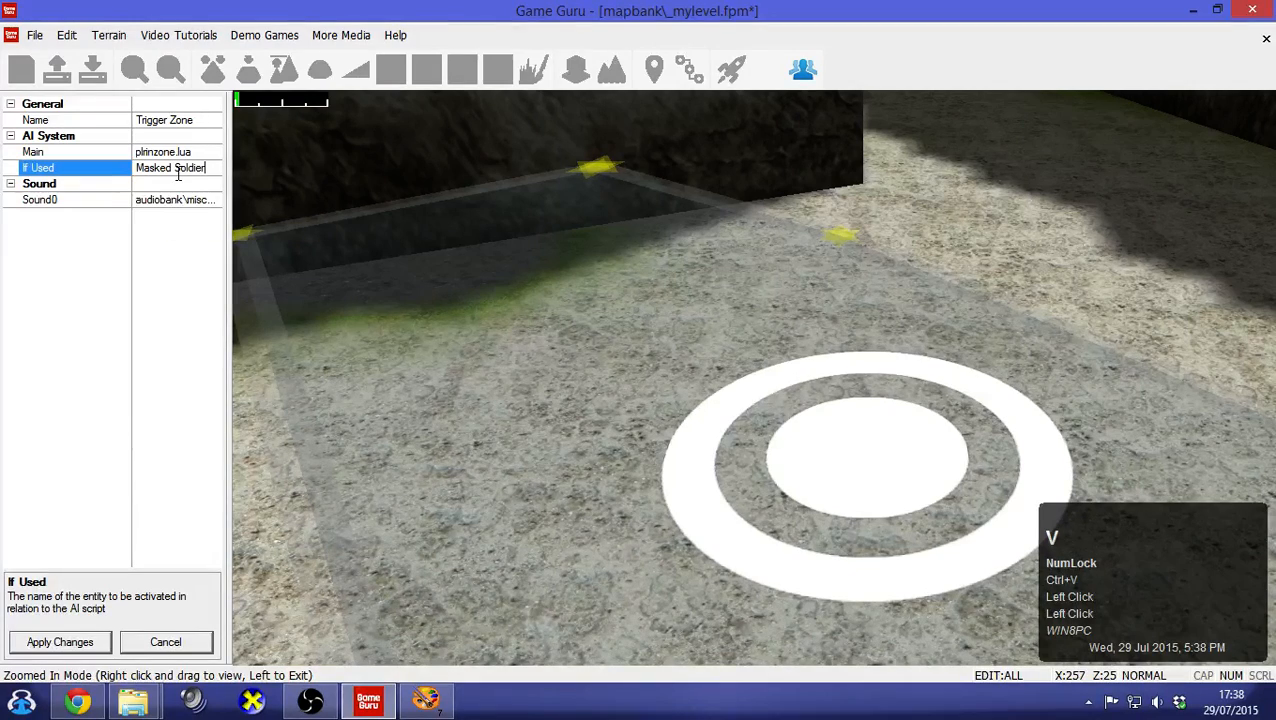
left_click(68, 648)
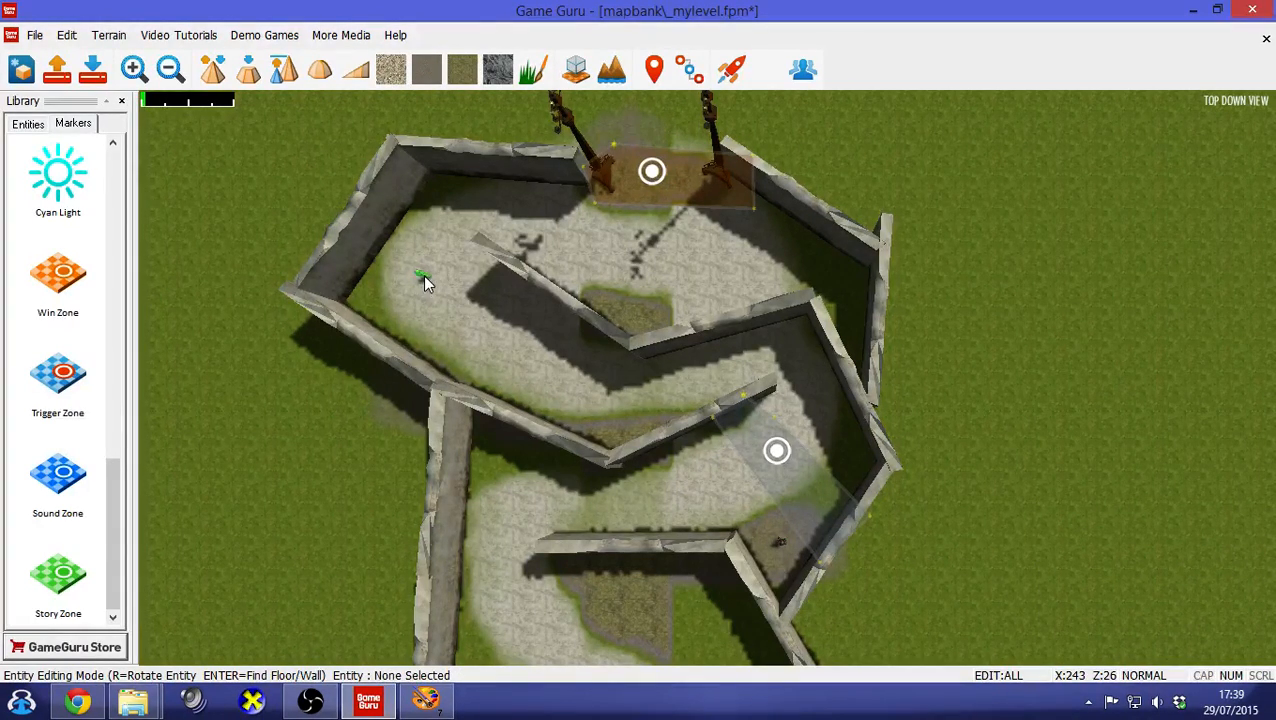
Place a second trigger zone and stretch it across the northwest corridor from the inner wall's tip to the outer wall
left_click(58, 375)
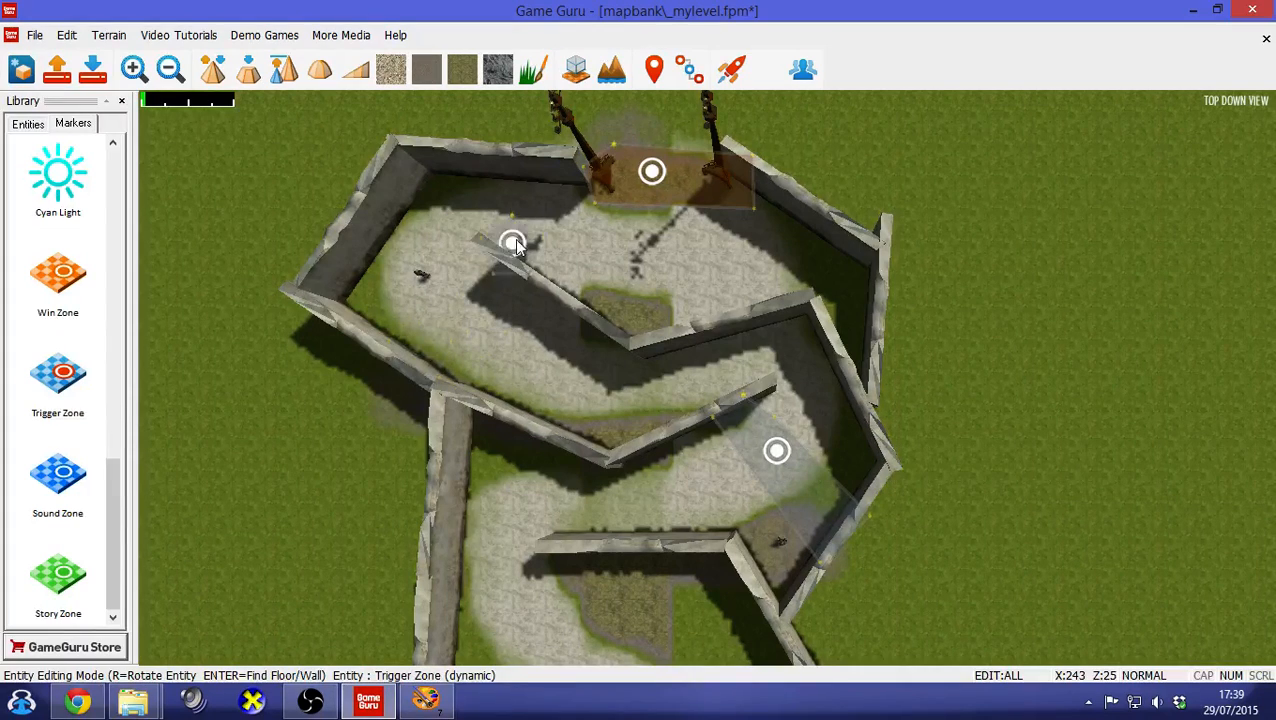
left_click(499, 295)
left_click(413, 391)
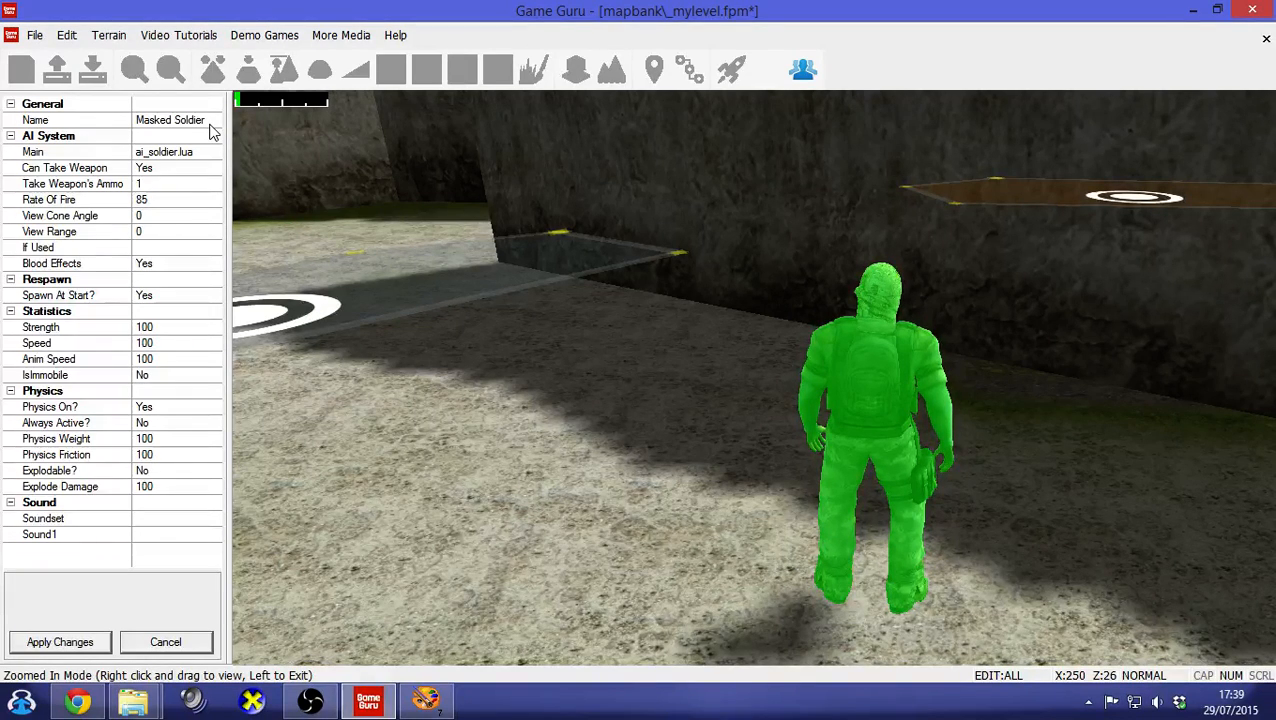
Rename the northwest soldier Masked Soldier 2, copy the new name, and apply the change
double_click(211, 121)
type("2")
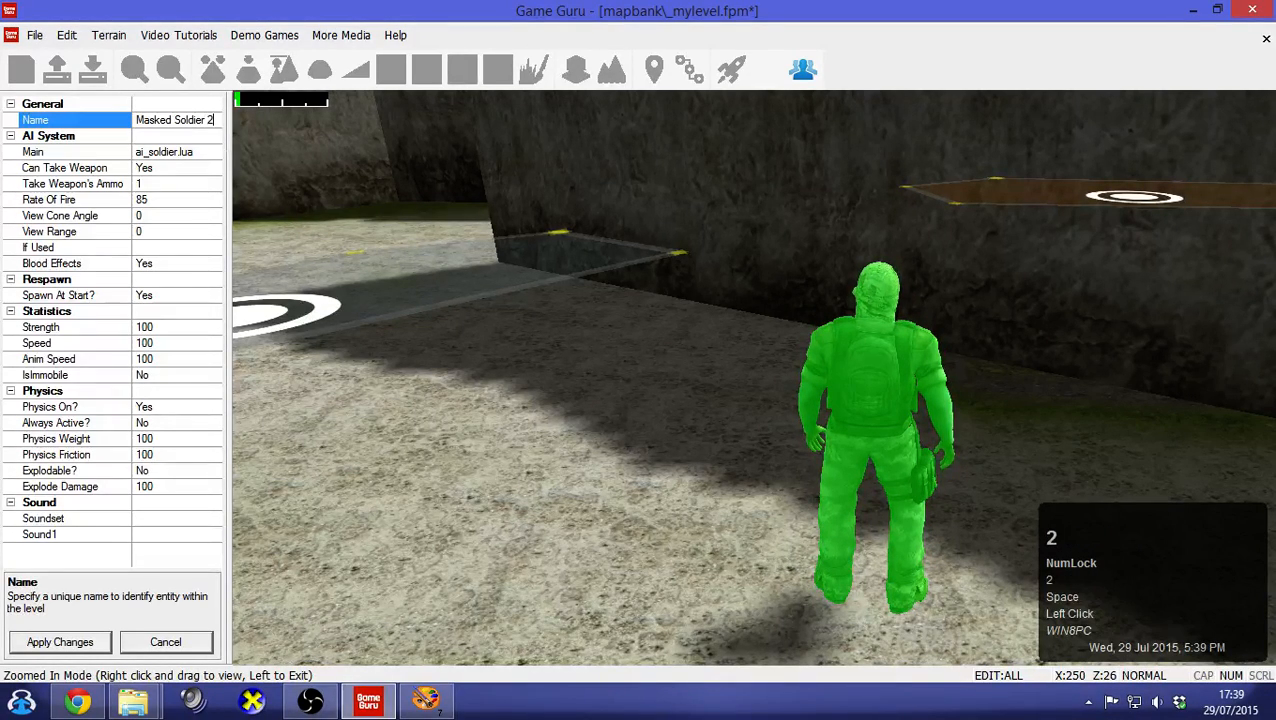
left_click_drag(218, 120, 103, 116)
key("ctrl+c")
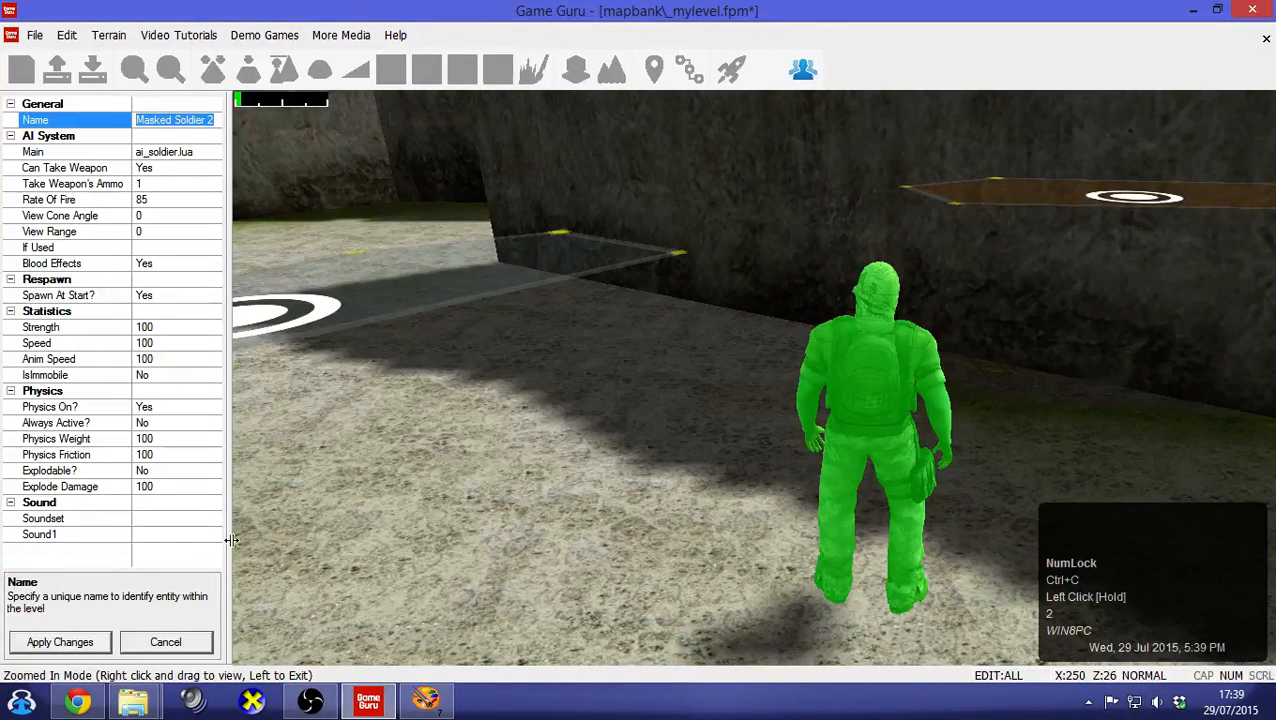
left_click(45, 644)
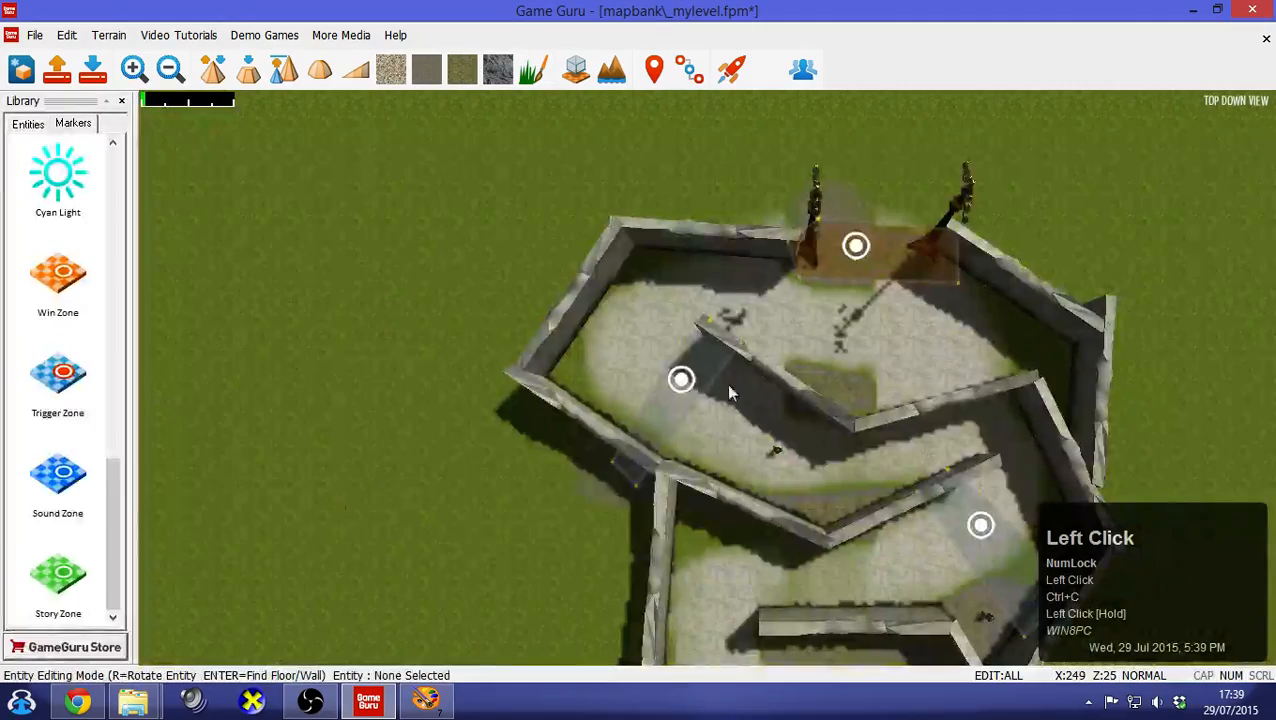
Set the northwest trigger zone's If Used property to Masked Soldier 2 and apply the change
left_click(729, 392)
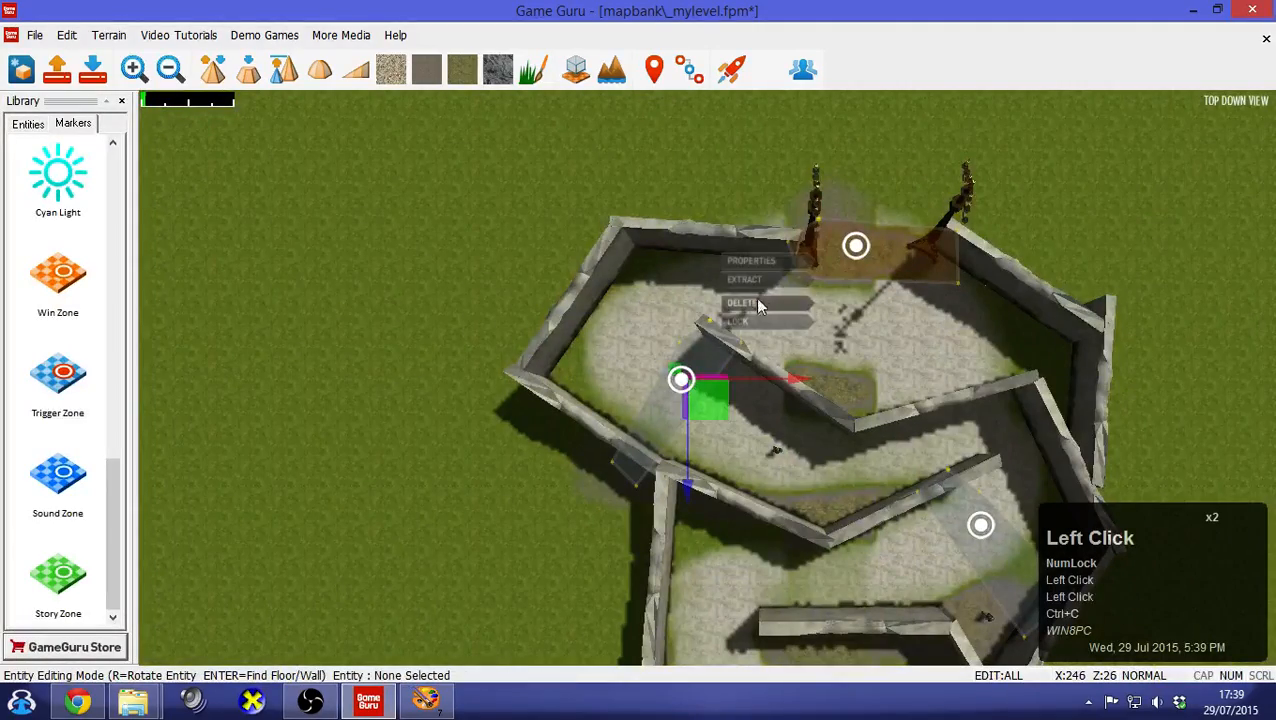
left_click(764, 263)
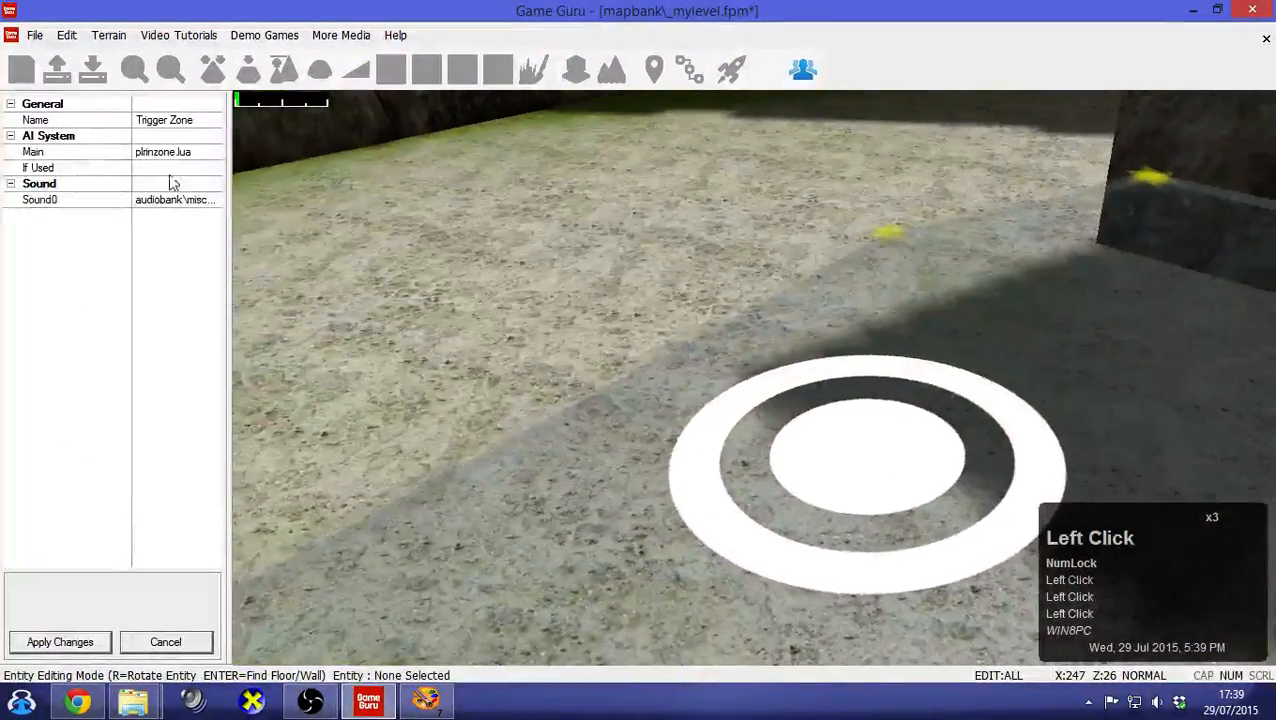
left_click(144, 168)
key("ctrl+v")
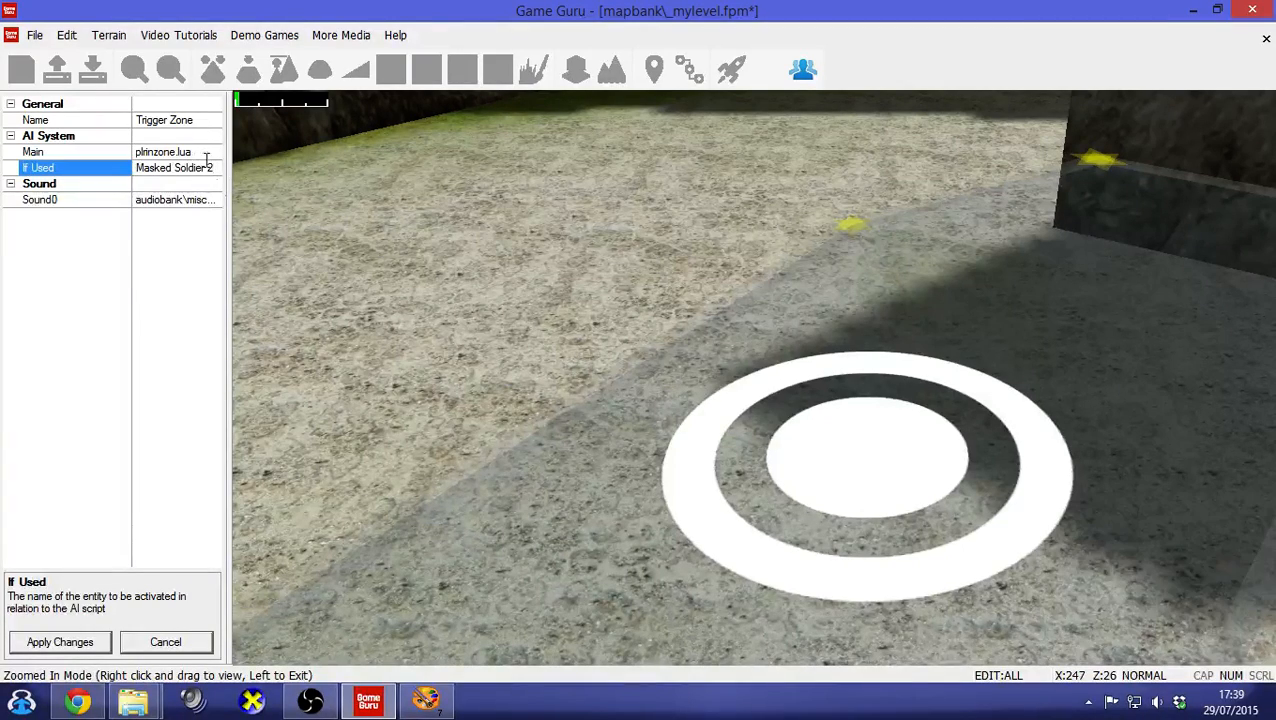
left_click(40, 644)
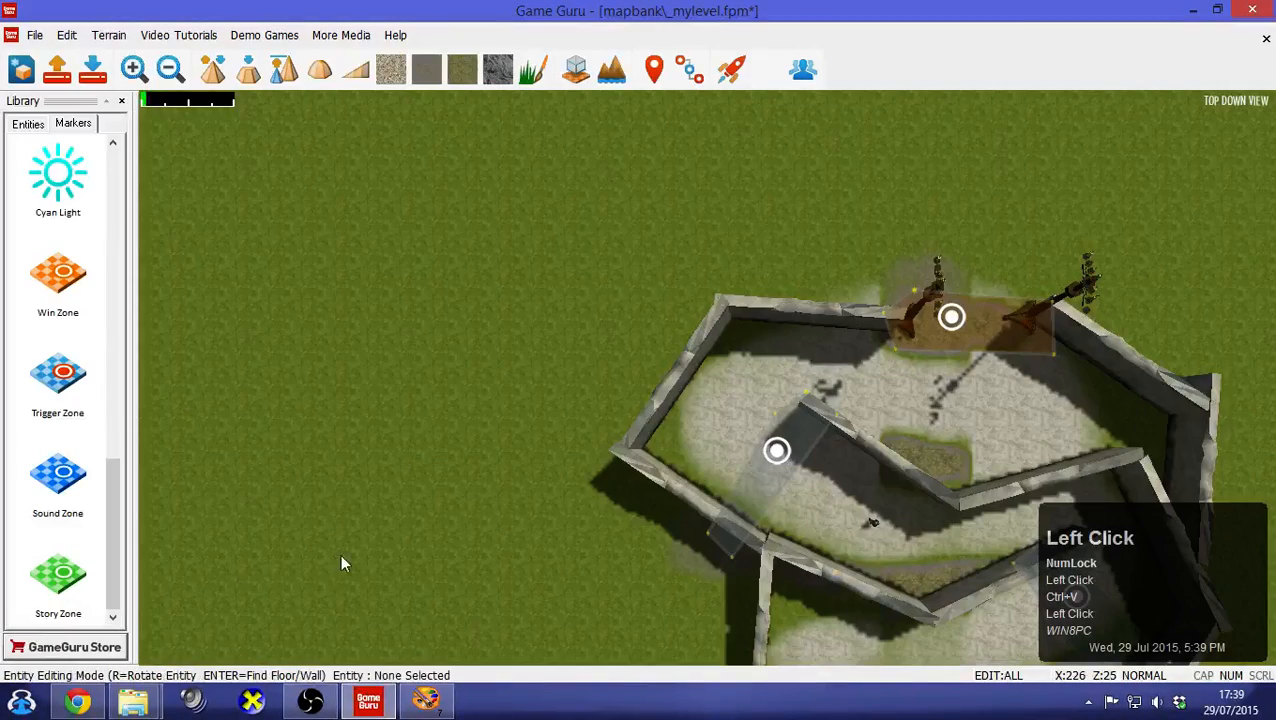
Extract Masked Soldier 2 and place three copies in a row across the corridor southeast of the northwest trigger zone
key("Right")
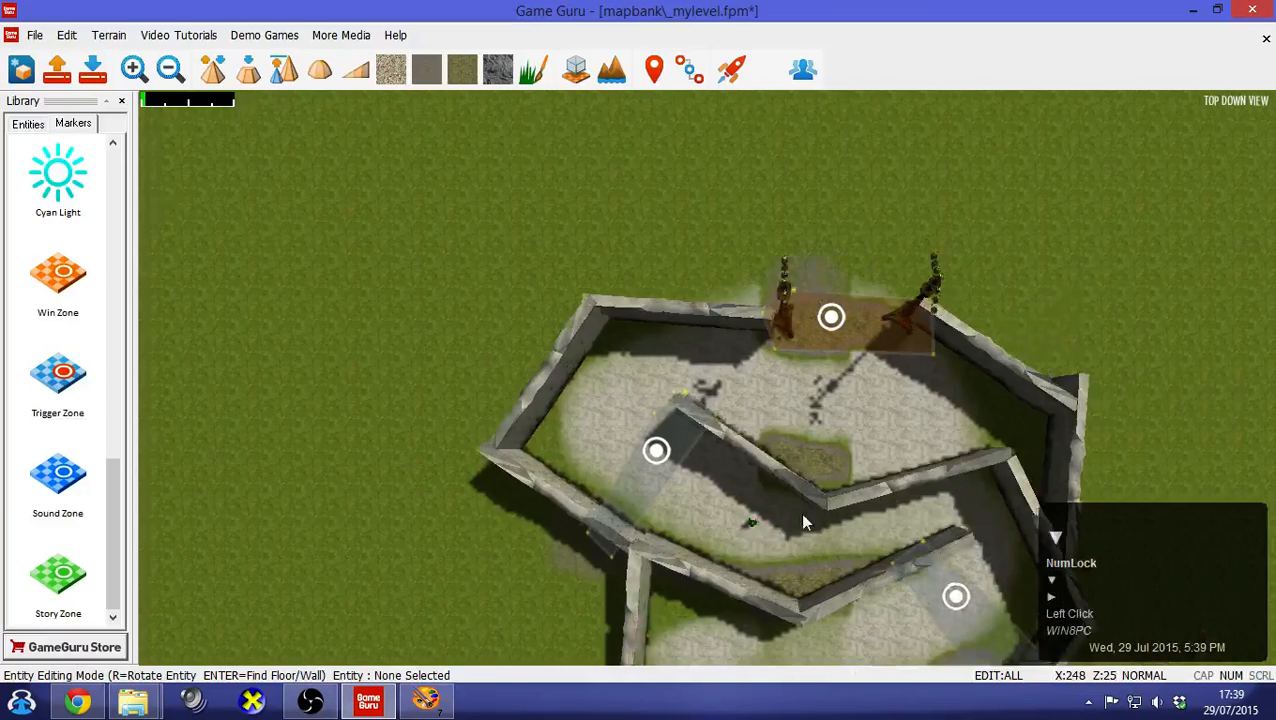
key("Down")
left_click(752, 437)
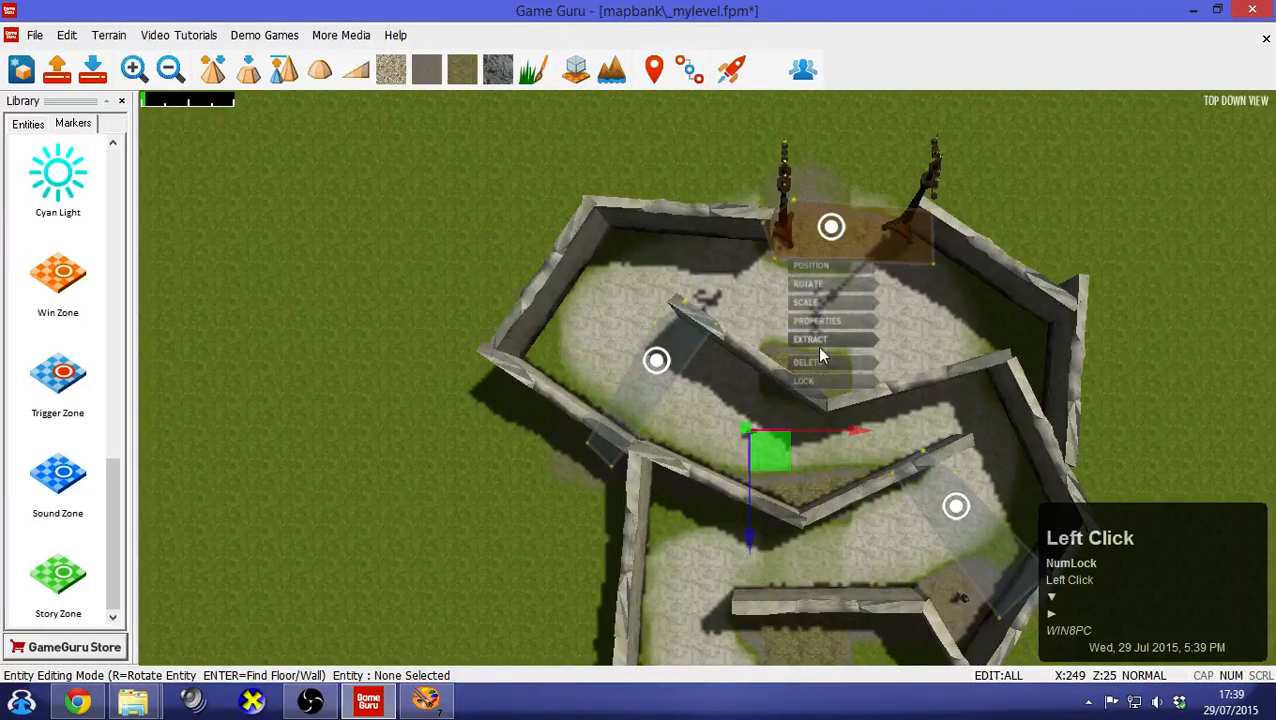
left_click(825, 340)
left_click(697, 436, "shift")
left_click(708, 415, "shift")
left_click(729, 396, "shift")
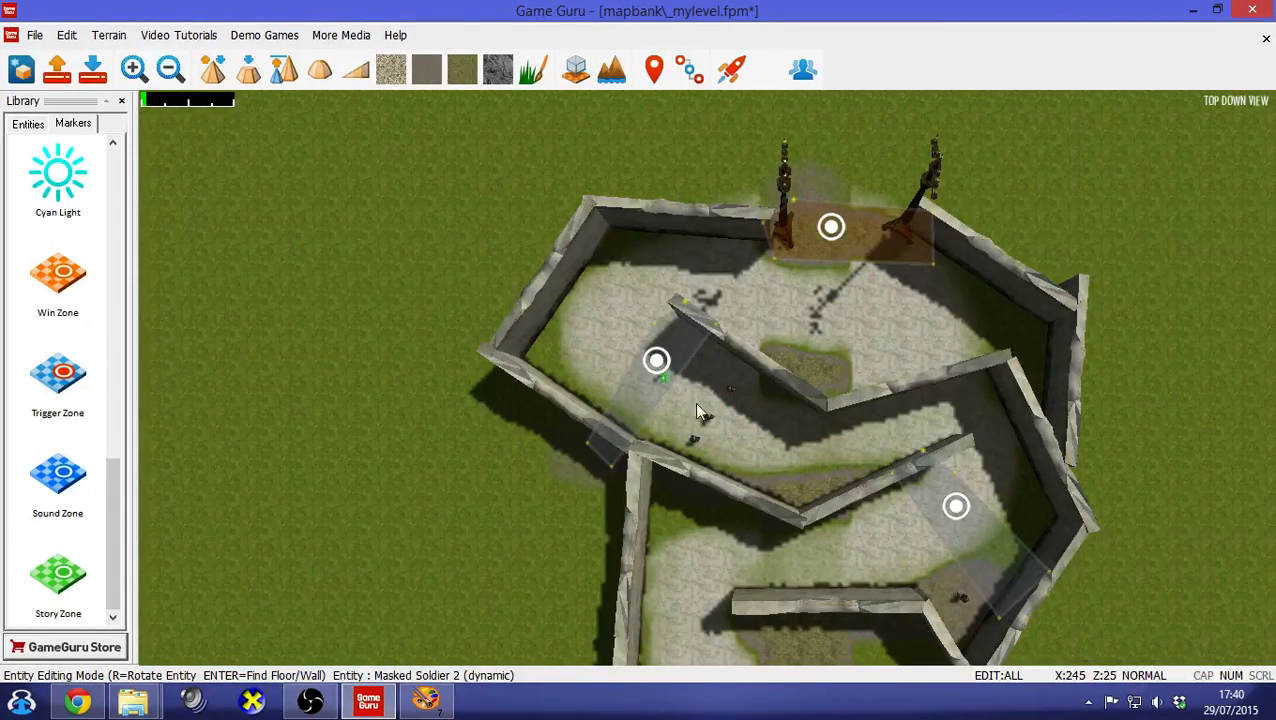
key("Delete")
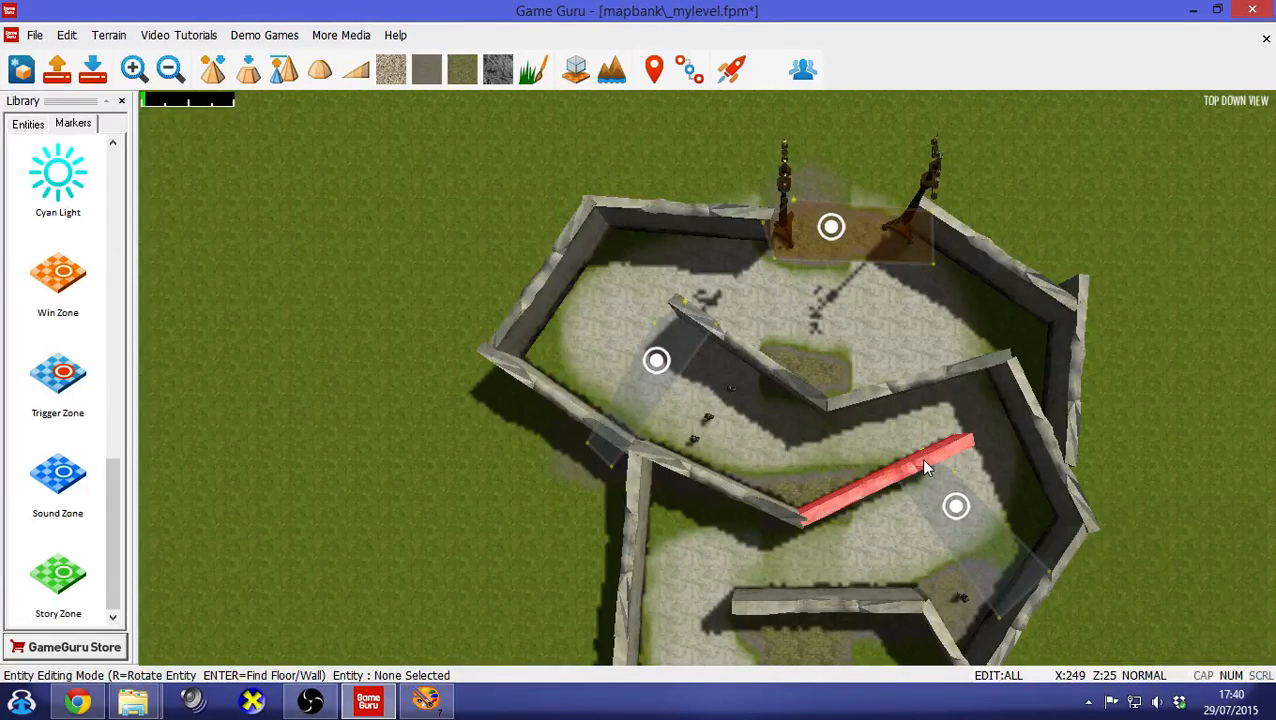
Add the Wooden Crate Small entity from the Boxes category to the level's entity library
left_click(36, 123)
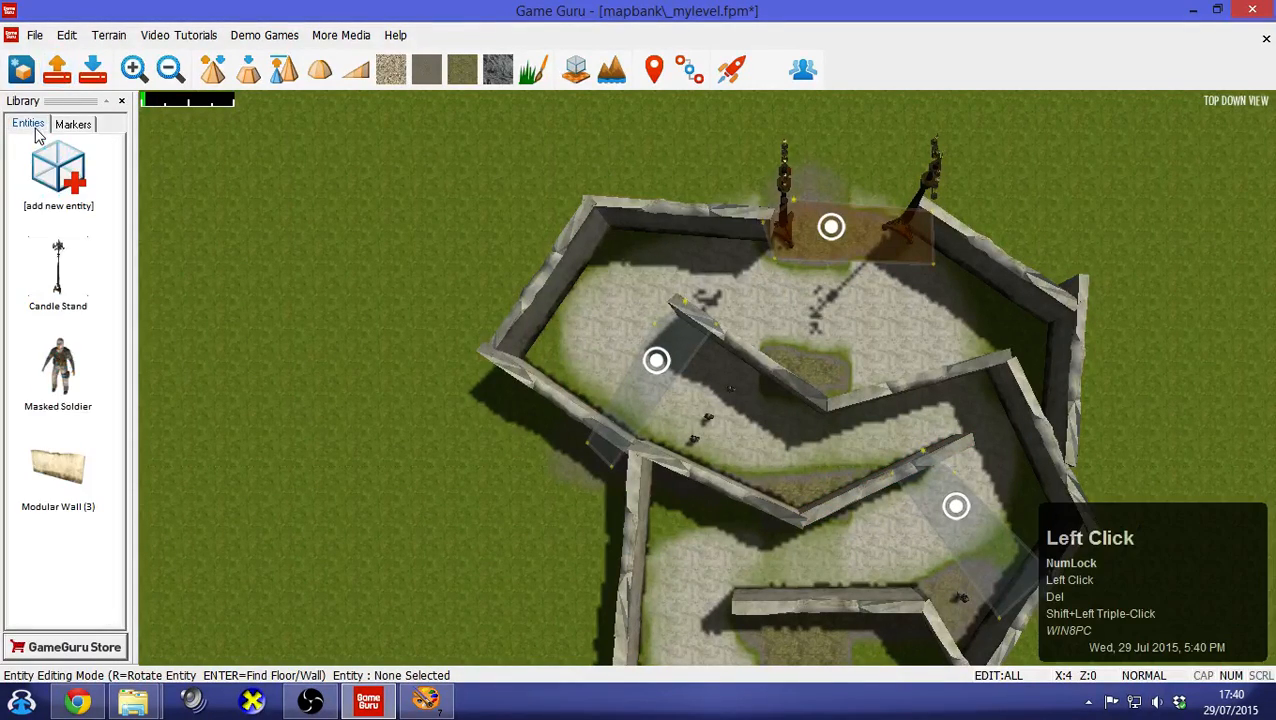
left_click(60, 178)
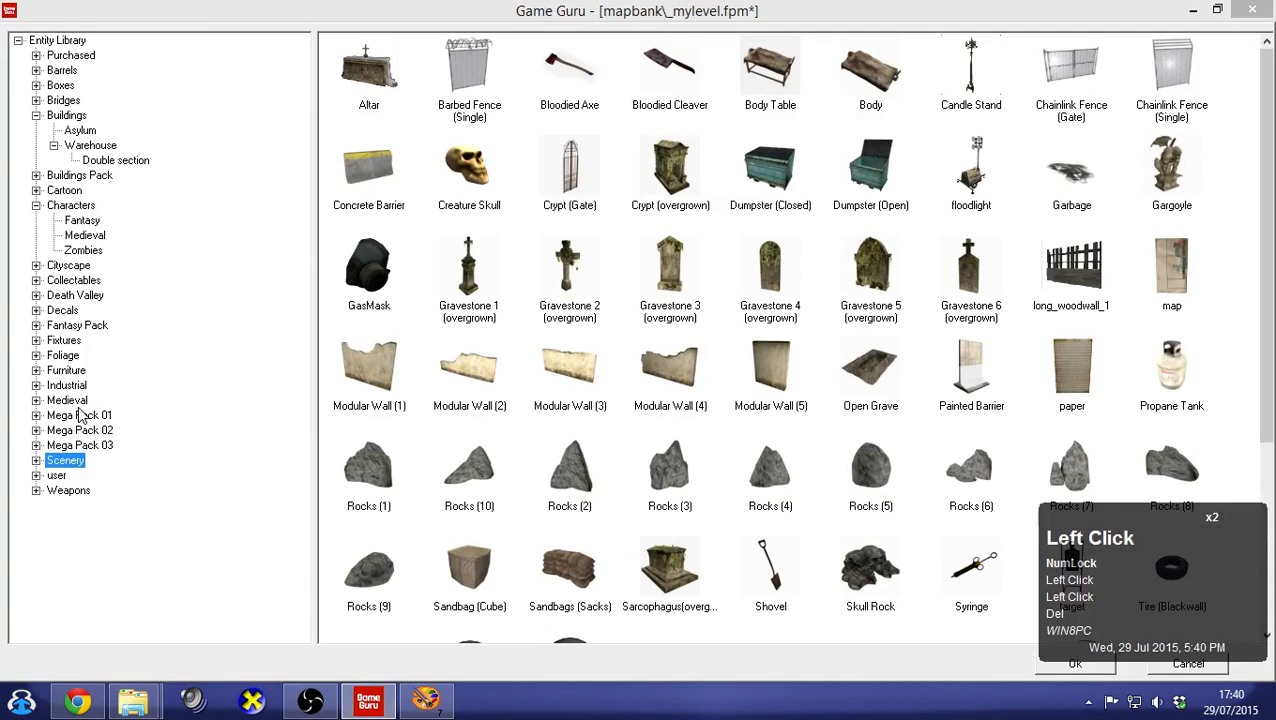
left_click(60, 85)
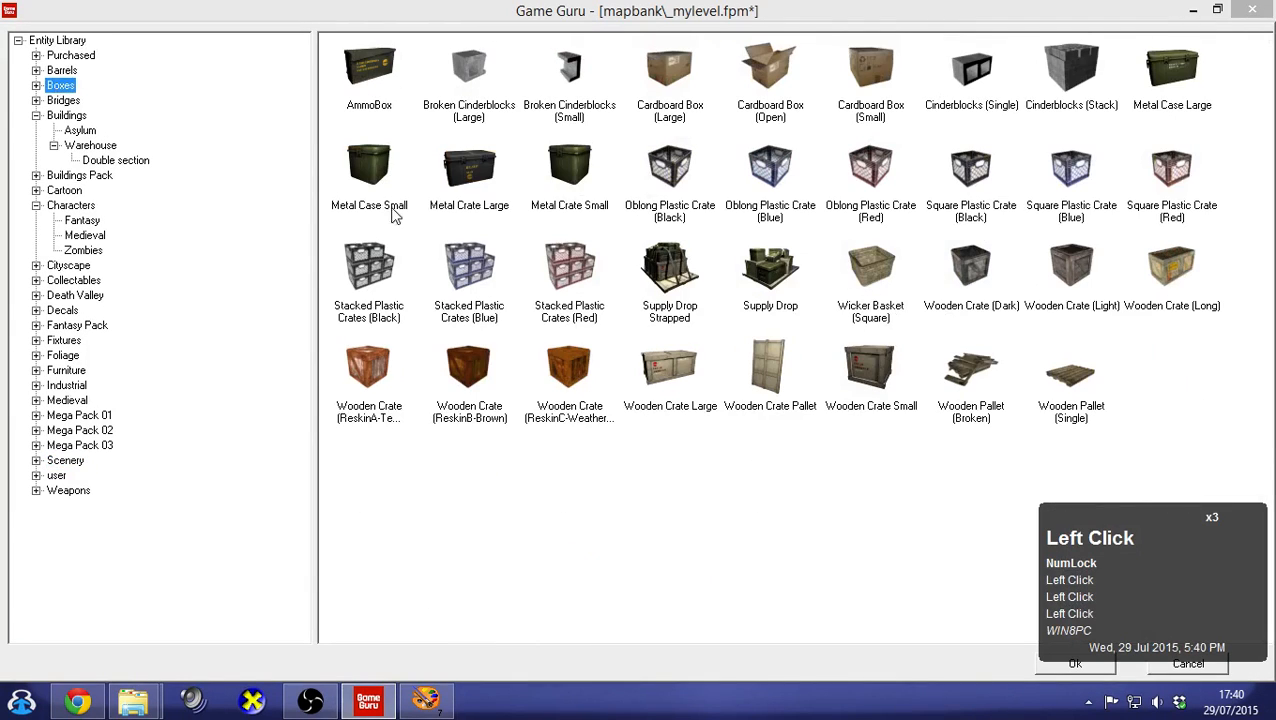
double_click(869, 368)
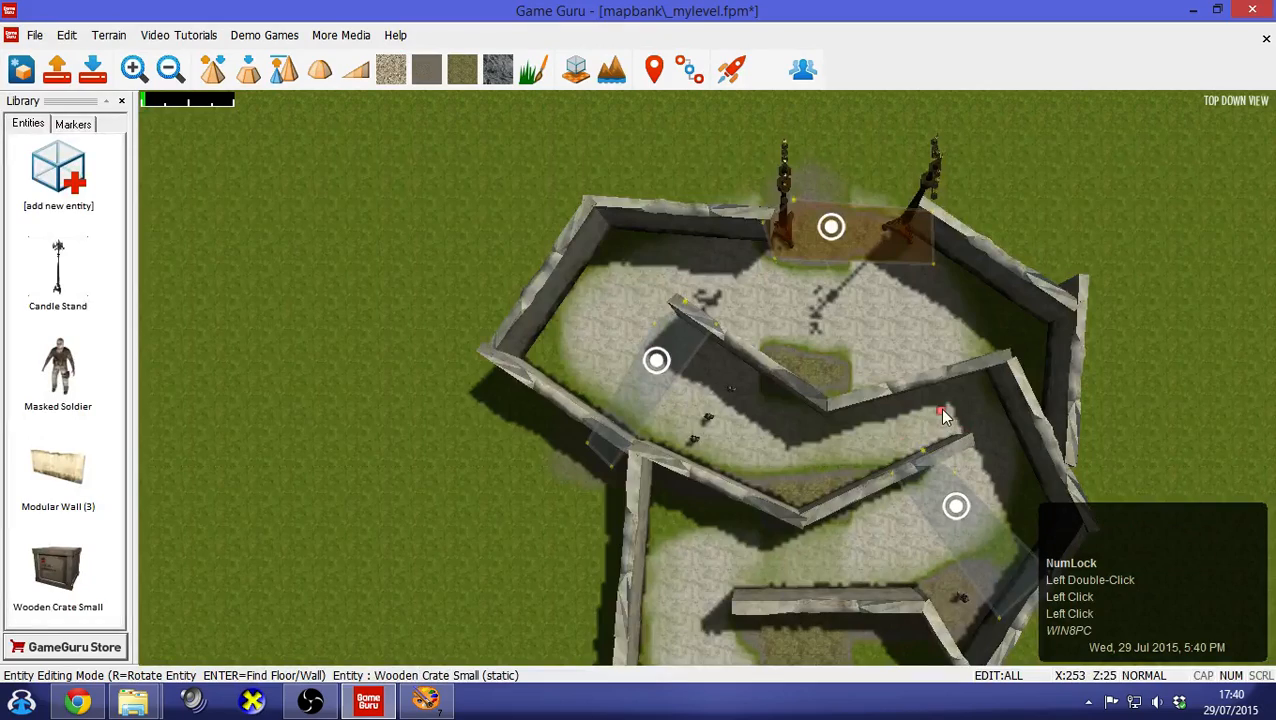
Scatter static small wooden crates across the corridor bend north of the eastern trigger zone
key("Right")
key("Right")
key("Down")
double_click(672, 390, "shift")
left_click(670, 388, "shift")
left_click(673, 383, "shift")
left_click(671, 374, "shift")
left_click(657, 375, "shift")
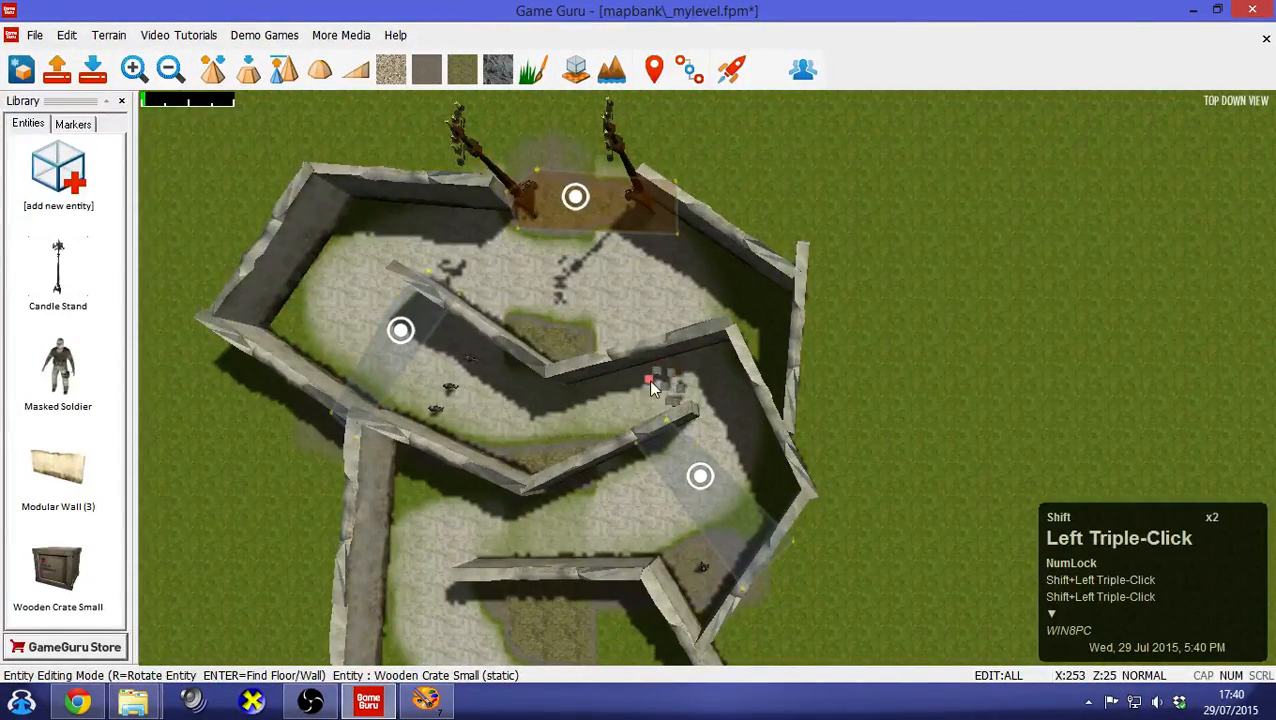
left_click(648, 386, "shift")
left_click(660, 403, "shift")
left_click(645, 404, "shift")
left_click(656, 394, "shift")
left_click(665, 385, "shift")
left_click(684, 362, "shift")
left_click(692, 390, "shift")
left_click(712, 373, "shift")
left_click(688, 379, "shift")
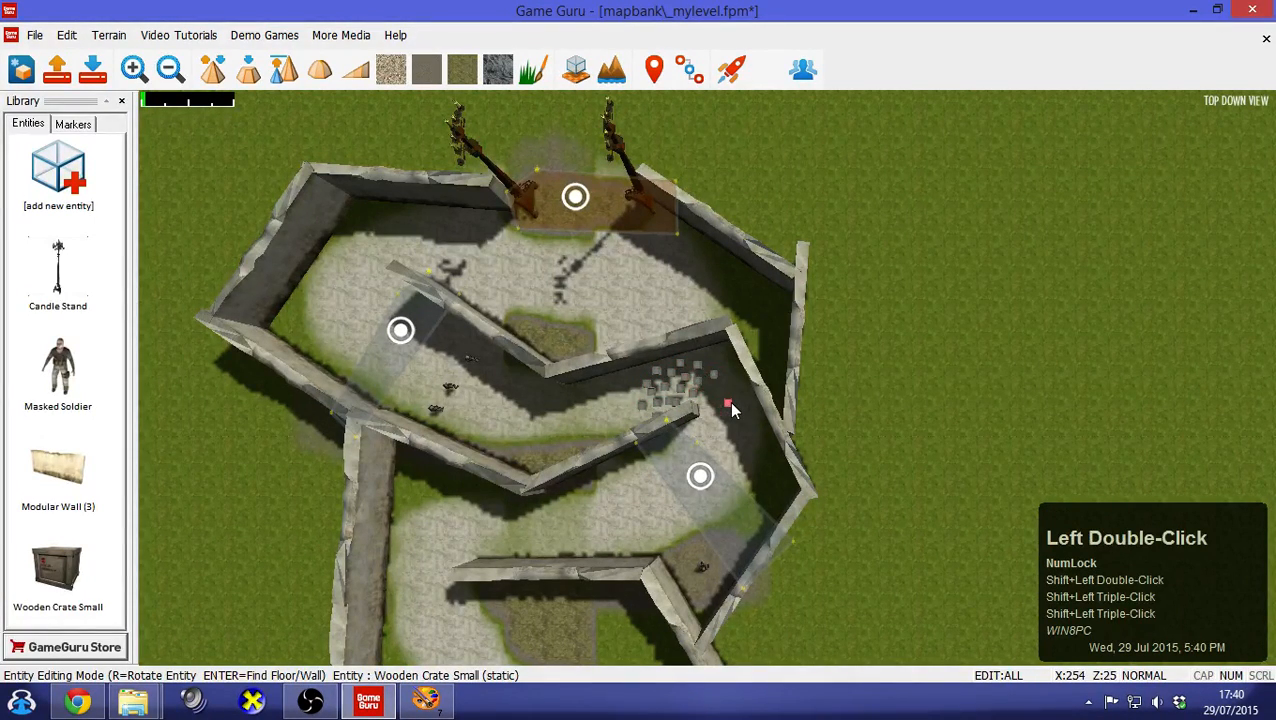
Switch the small wooden crate to dynamic and pile many more copies over the crates north of the eastern trigger zone, filling the corridor
key("y")
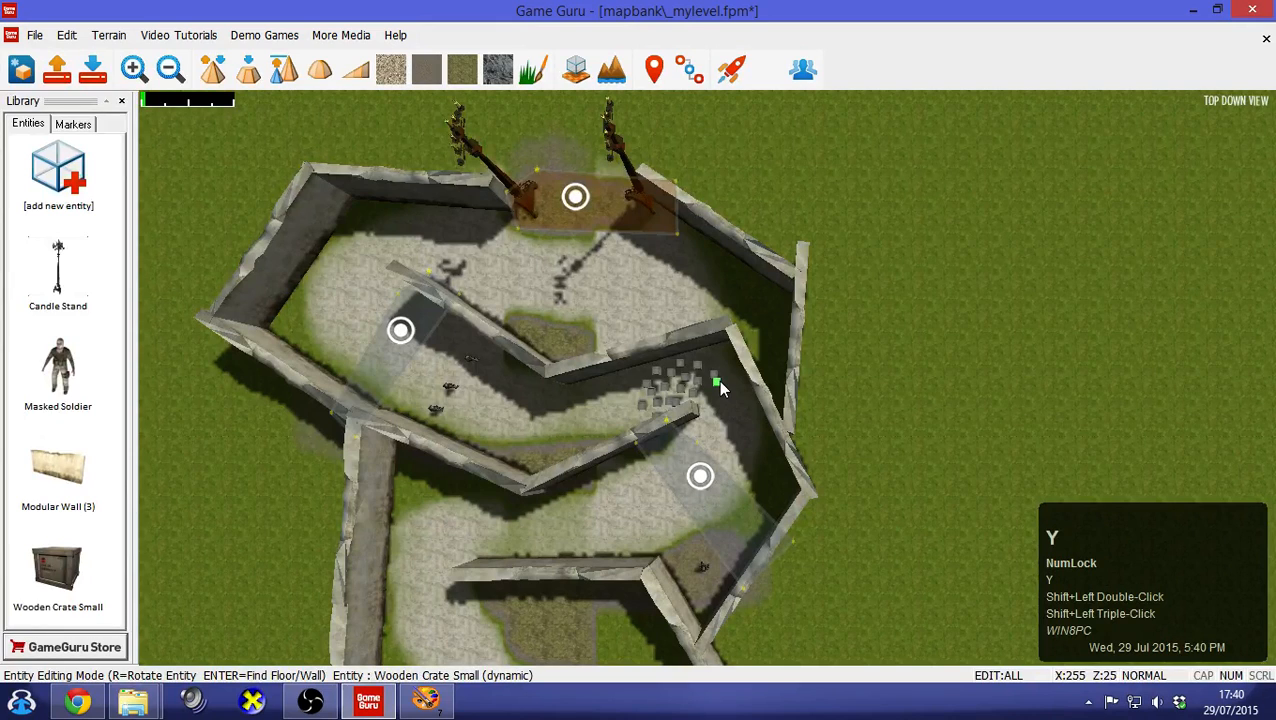
key("Return")
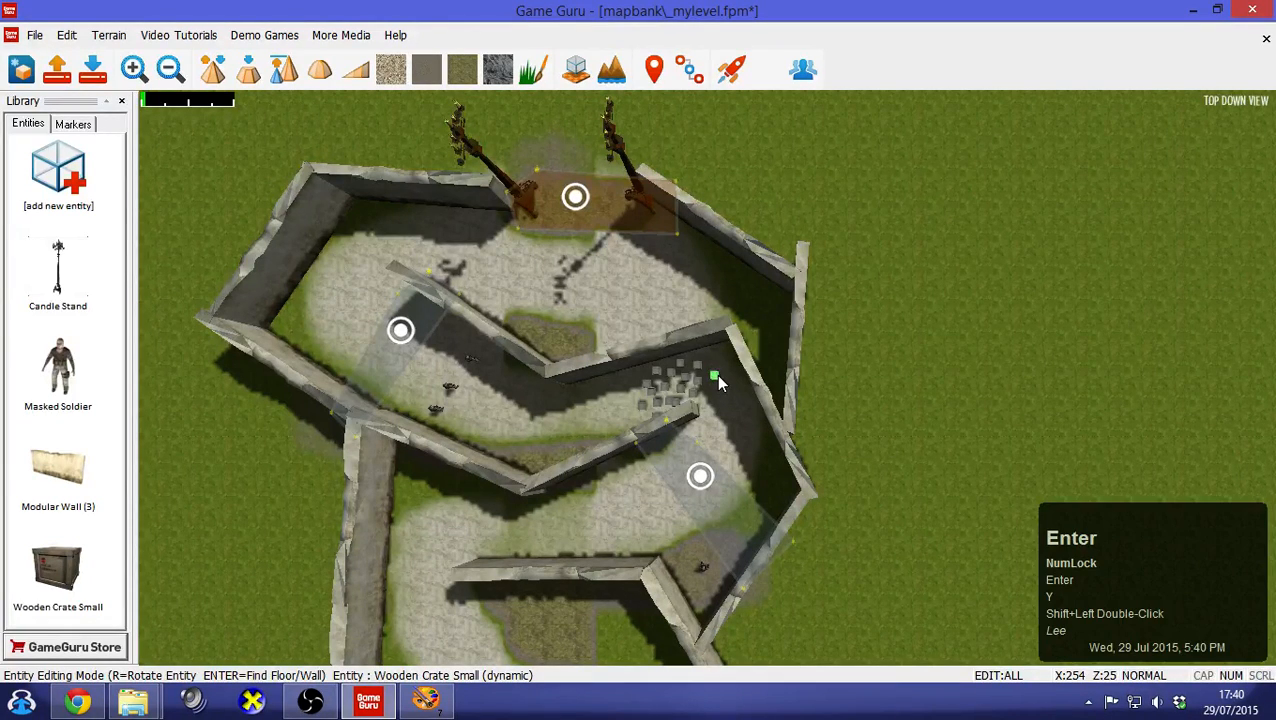
key("shift")
double_click(703, 376, "shift")
left_click(686, 379, "shift")
left_click(664, 390, "shift")
triple_click(670, 380)
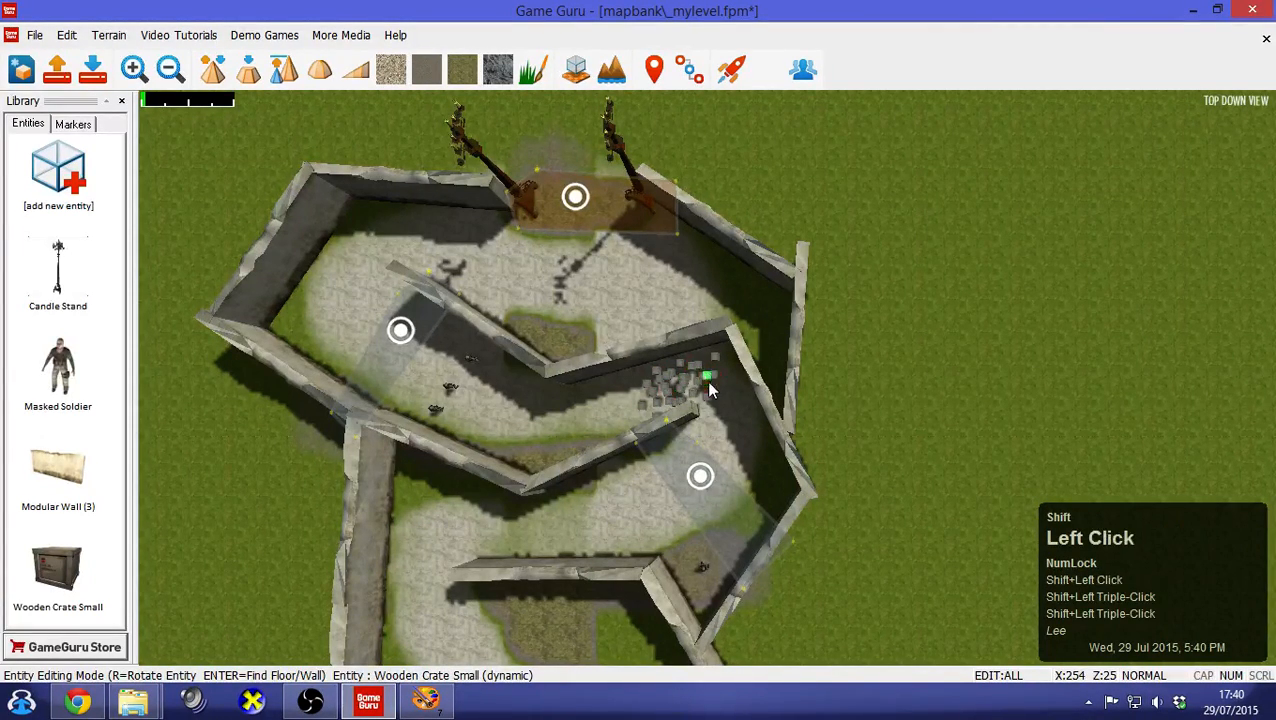
left_click(692, 378, "shift")
left_click(683, 384, "shift")
left_click(680, 396, "shift")
left_click(677, 405, "shift")
left_click(655, 399, "shift")
left_click(644, 392, "shift")
left_click(657, 376, "shift")
left_click(686, 367, "shift")
left_click(692, 383, "shift")
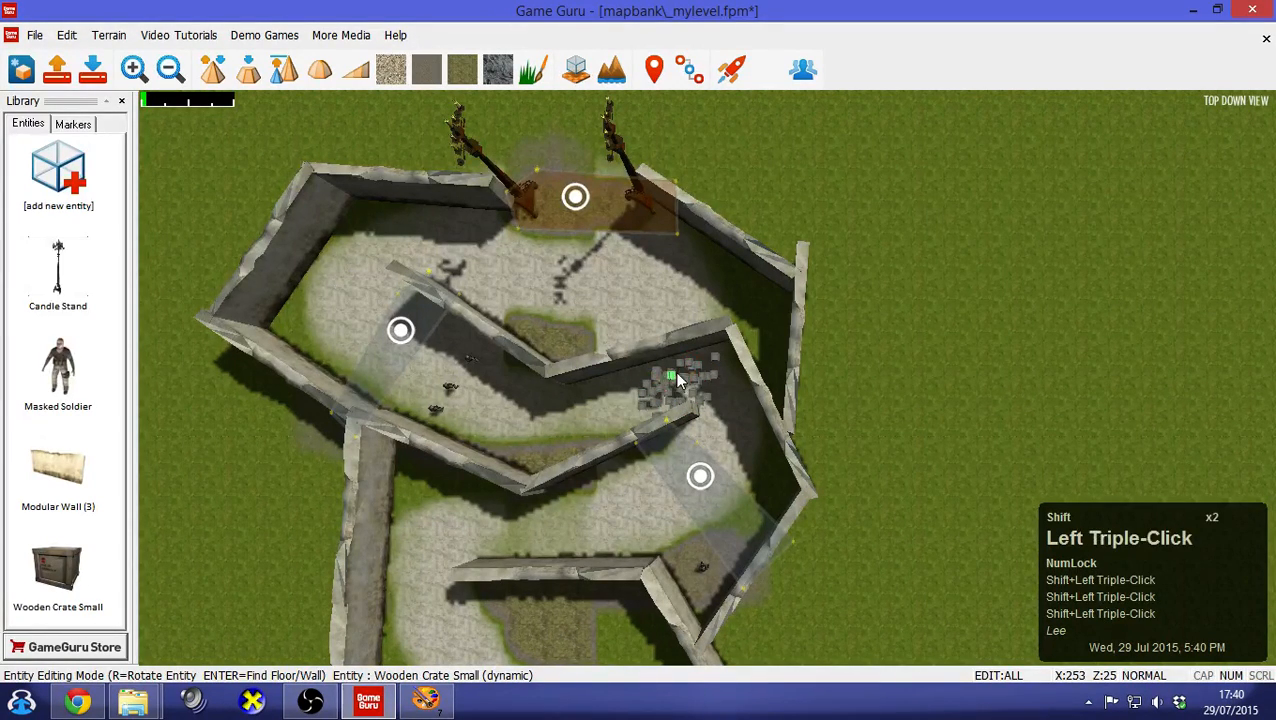
left_click(712, 372, "shift")
left_click(700, 366, "shift")
left_click(690, 363, "shift")
left_click(680, 360, "shift")
left_click(705, 364, "shift")
left_click(680, 372, "shift")
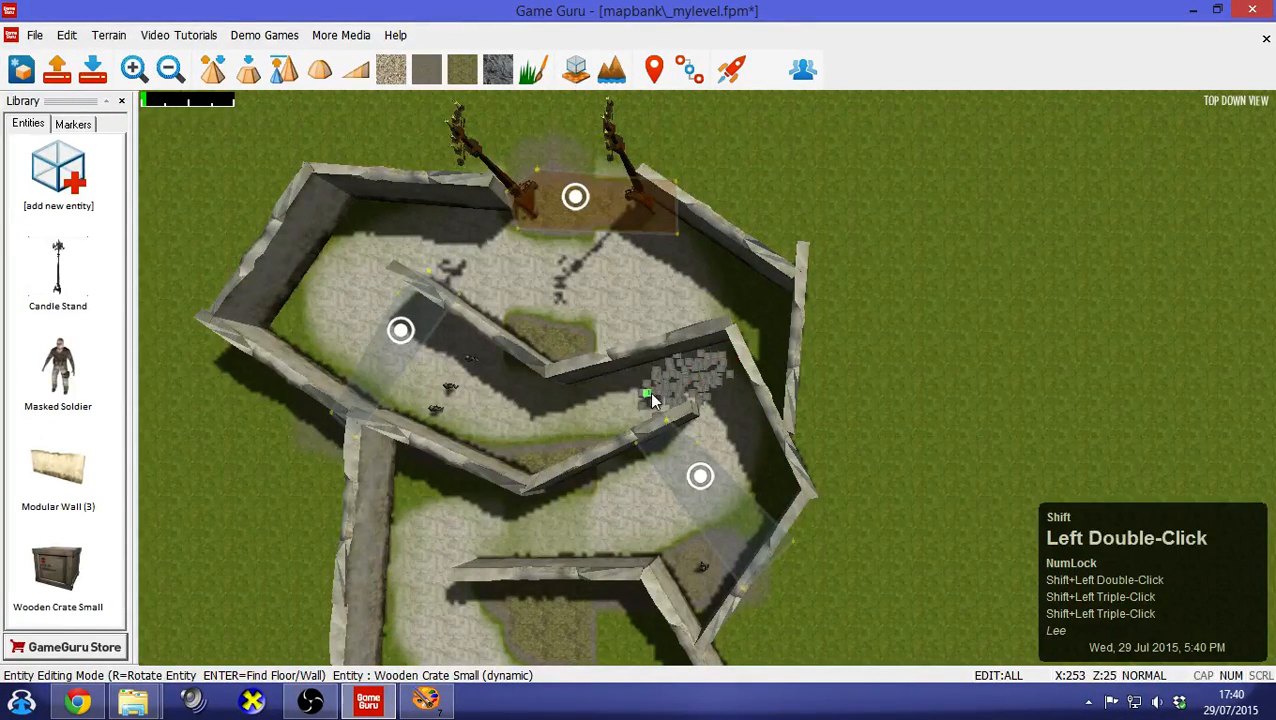
triple_click(705, 365, "shift")
triple_click(693, 372, "shift")
triple_click(706, 370, "shift")
triple_click(702, 364, "shift")
left_click(713, 372, "shift")
double_click(656, 391, "shift")
left_click(719, 361, "shift")
triple_click(725, 378, "shift")
double_click(694, 380, "shift")
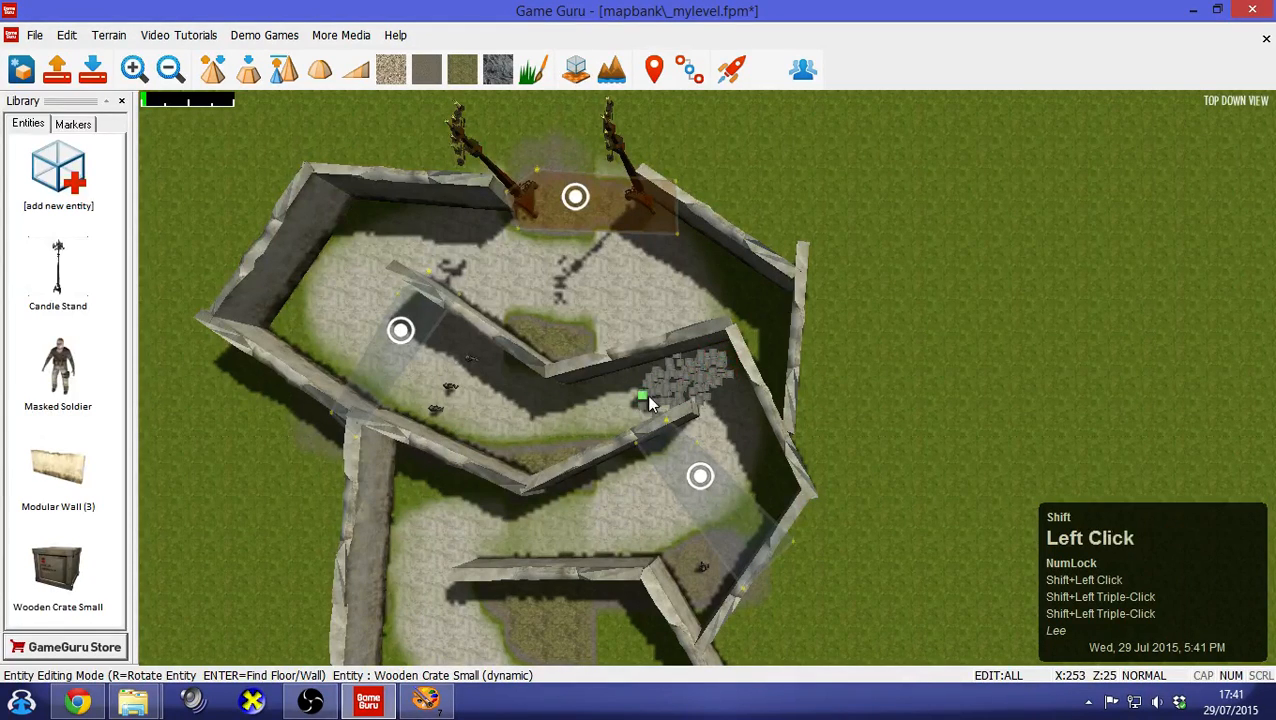
triple_click(683, 364, "shift")
double_click(718, 347, "shift")
left_click(735, 361, "shift")
triple_click(688, 375, "shift")
left_click(710, 372, "shift")
triple_click(699, 384, "shift")
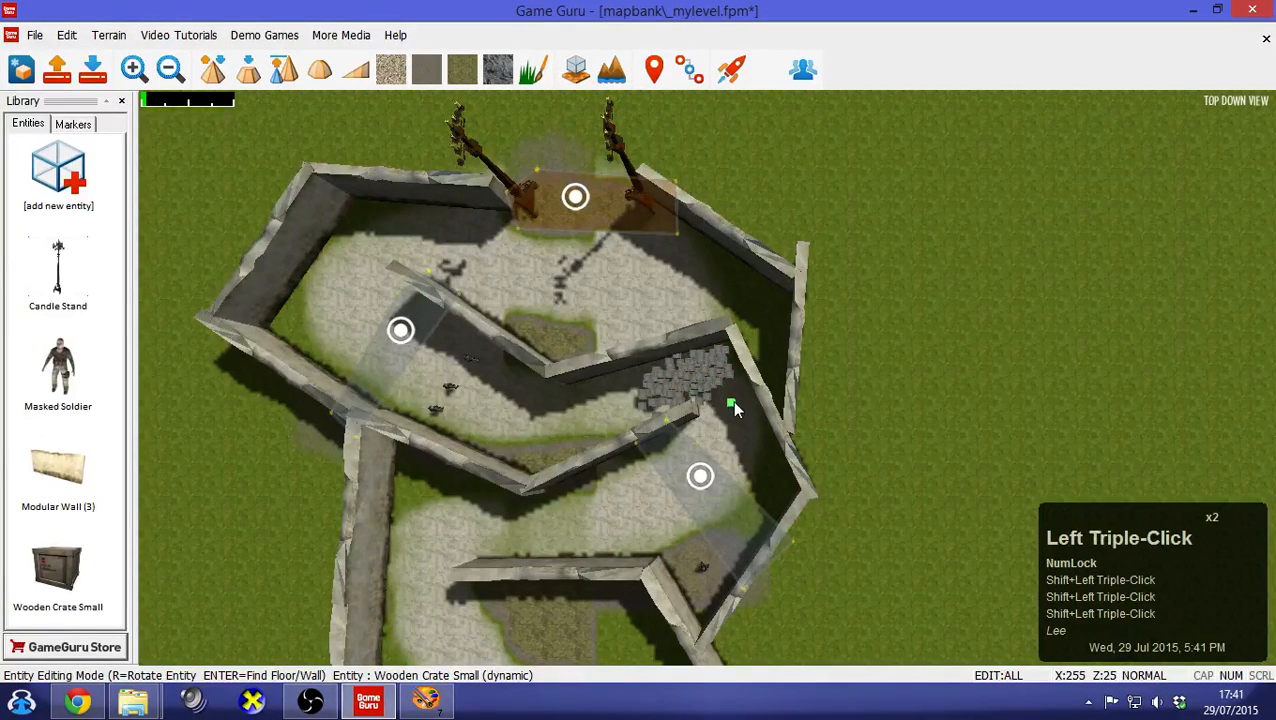
Place a small wooden crate north of the player start marker and scale it up to a large crate
key("Right")
key("Down")
key("Down")
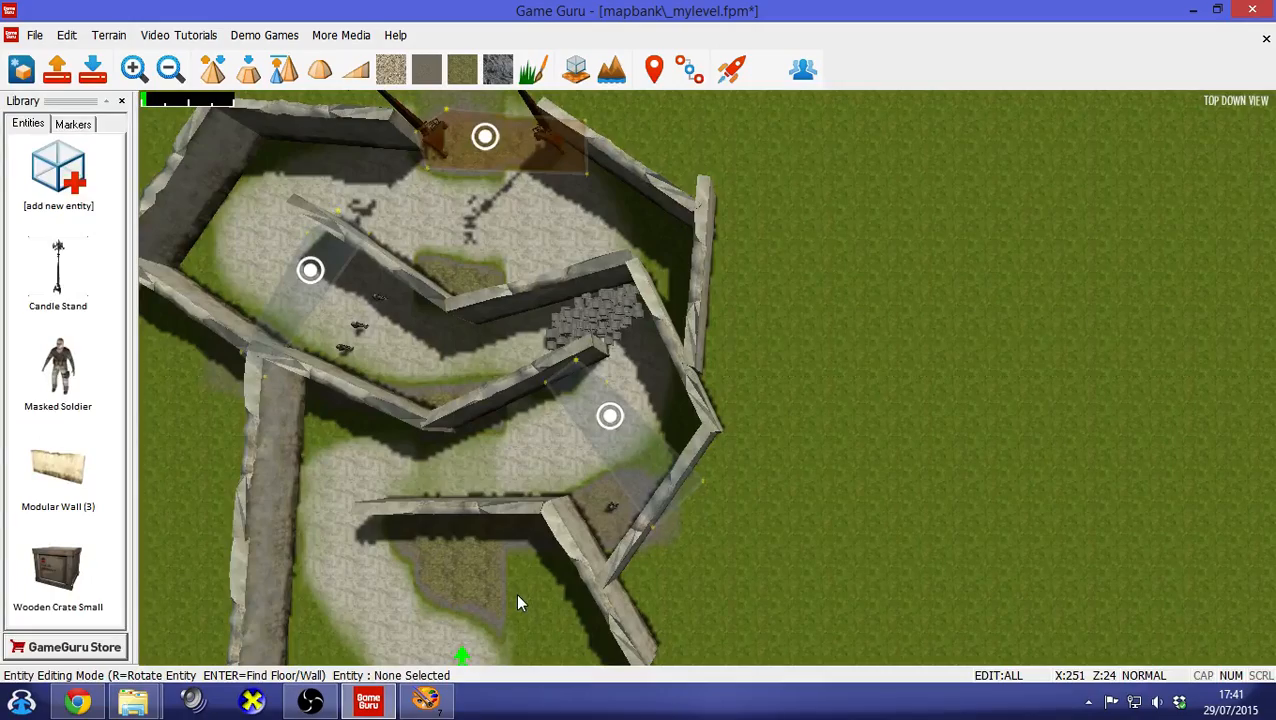
key("Down")
key("Num_Lock")
key("Down")
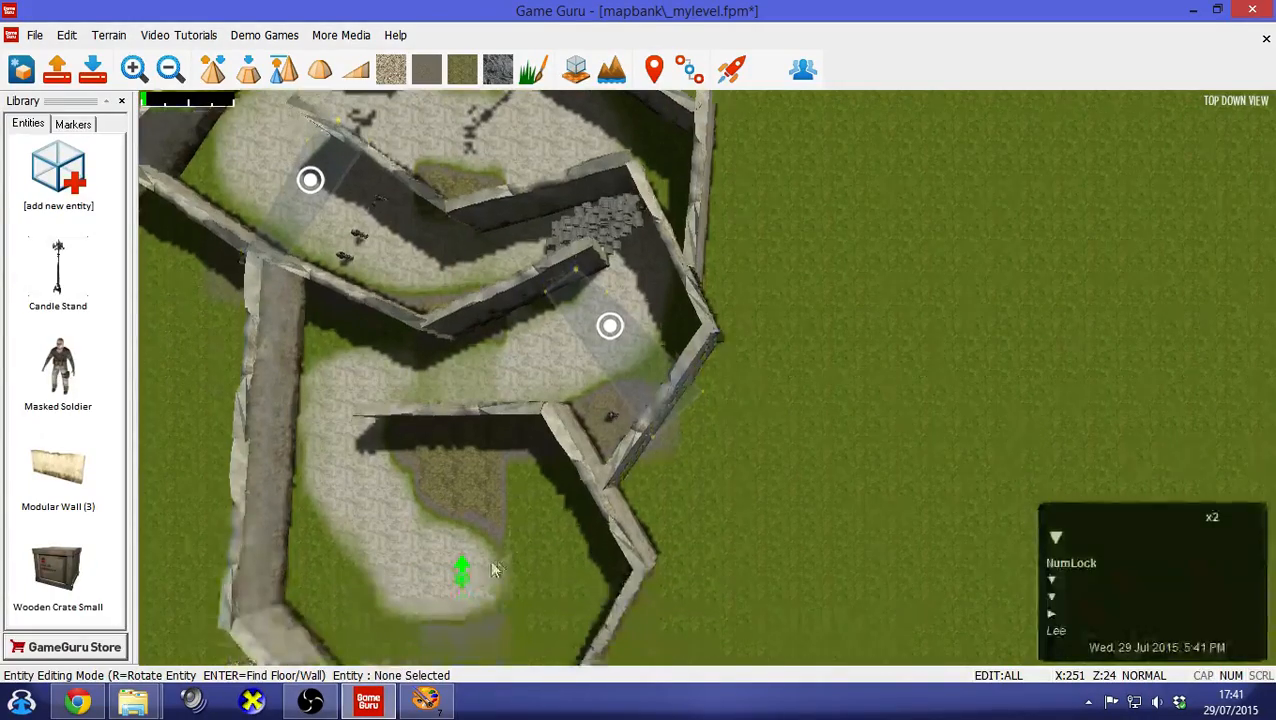
scroll(474, 560, "up", 2)
scroll(475, 555, "up", 3)
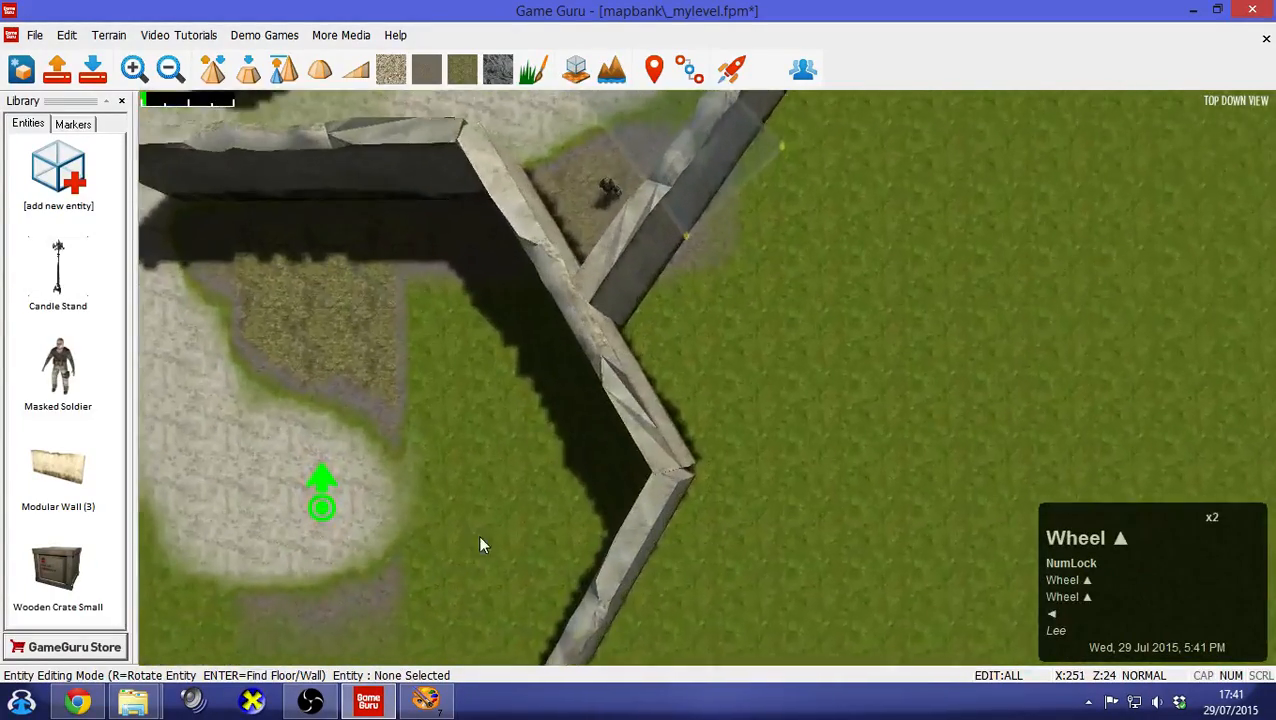
key("Left")
key("Left")
scroll(526, 450, "down", 2)
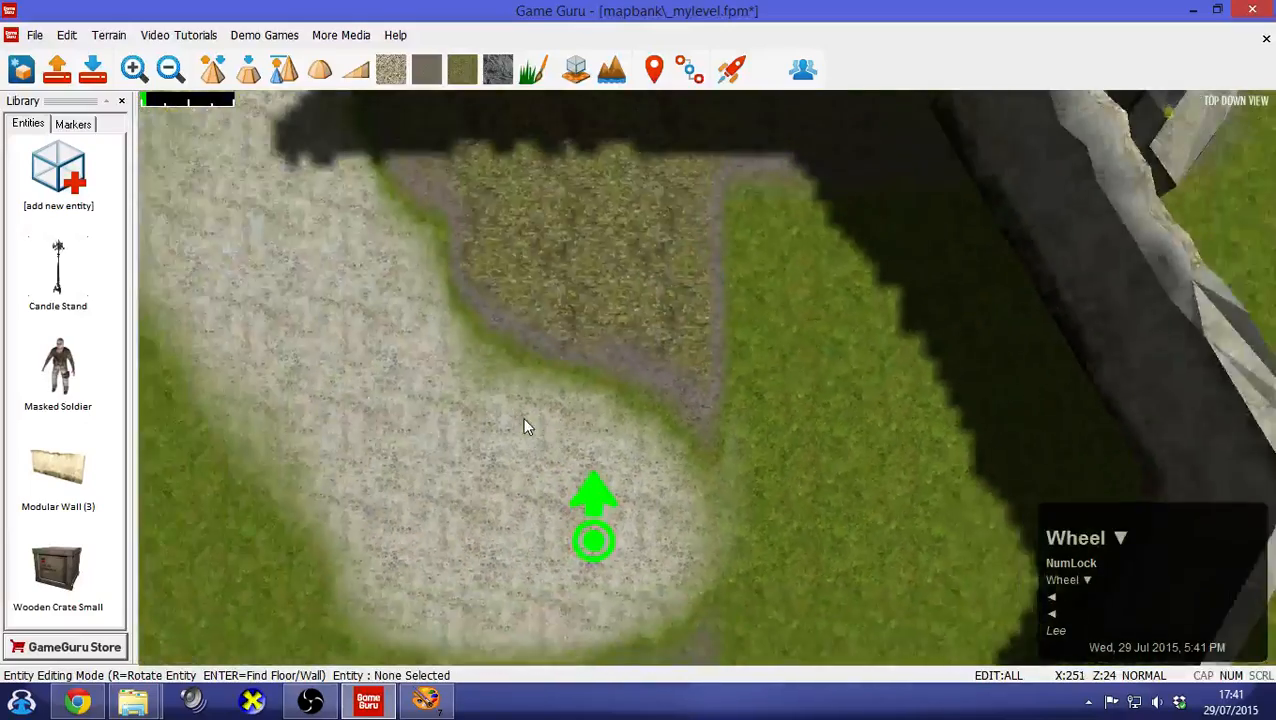
key("Up")
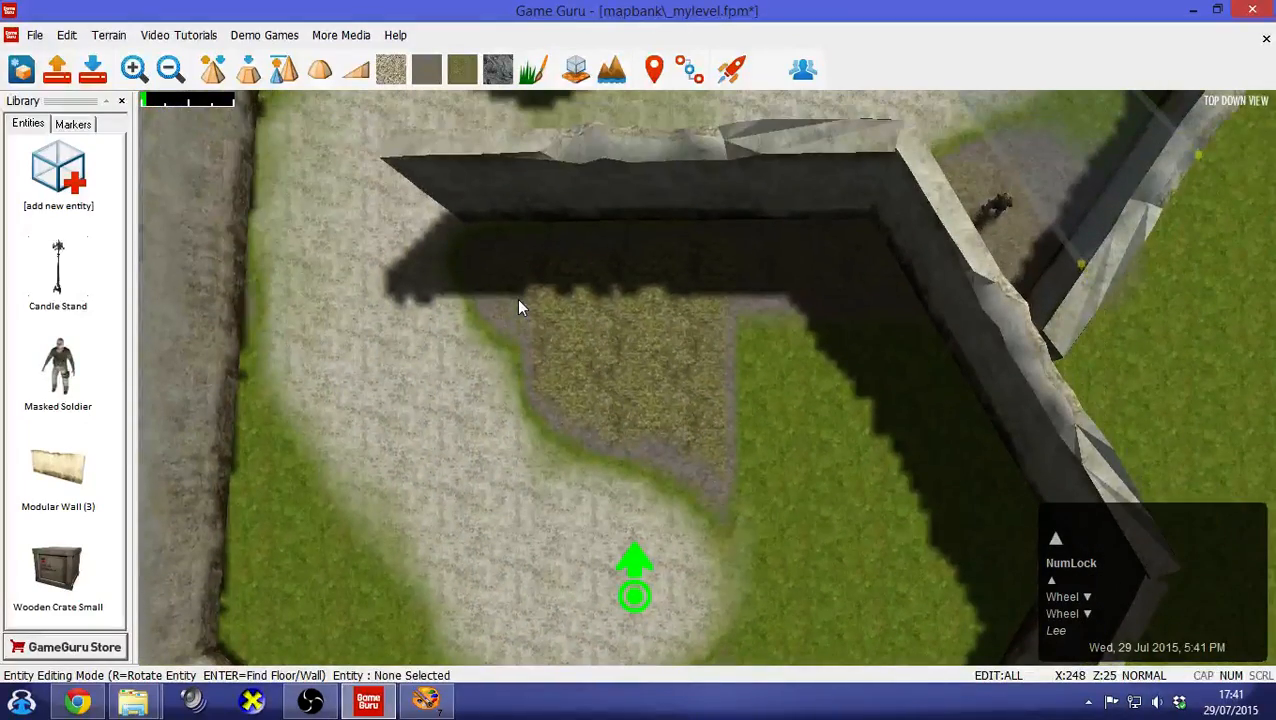
left_click(58, 572)
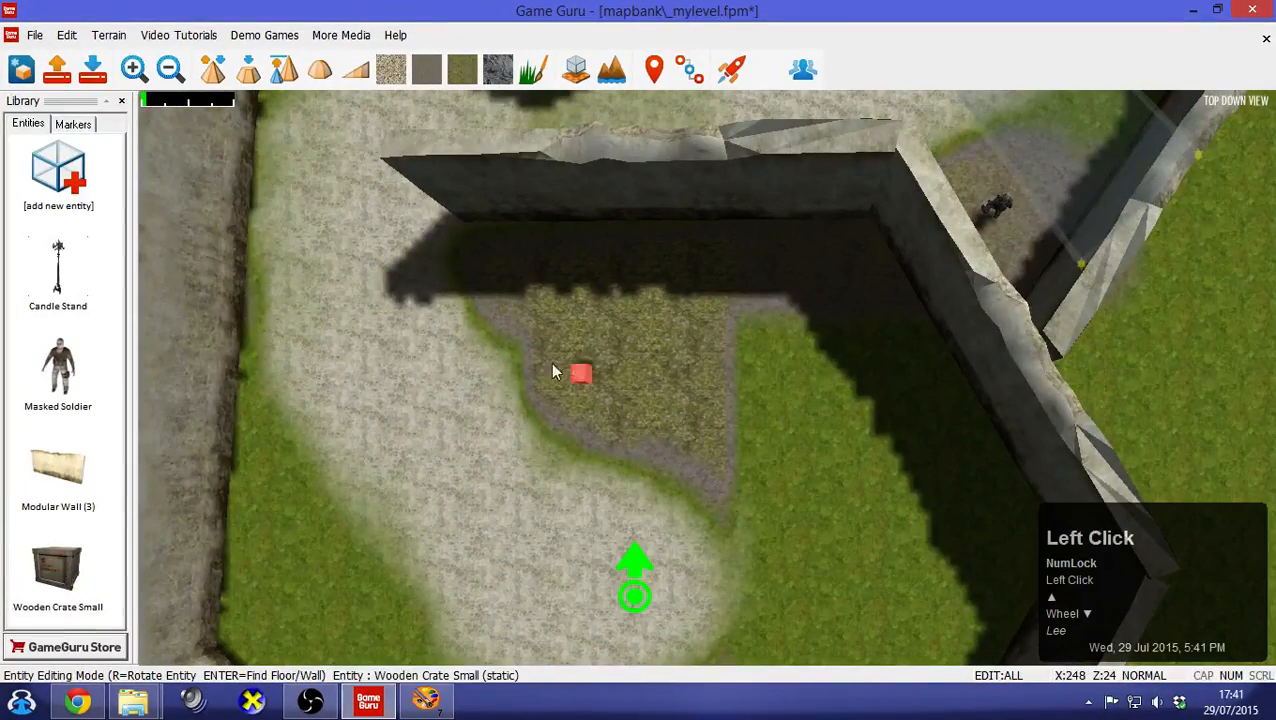
left_click(495, 343)
left_click(493, 341)
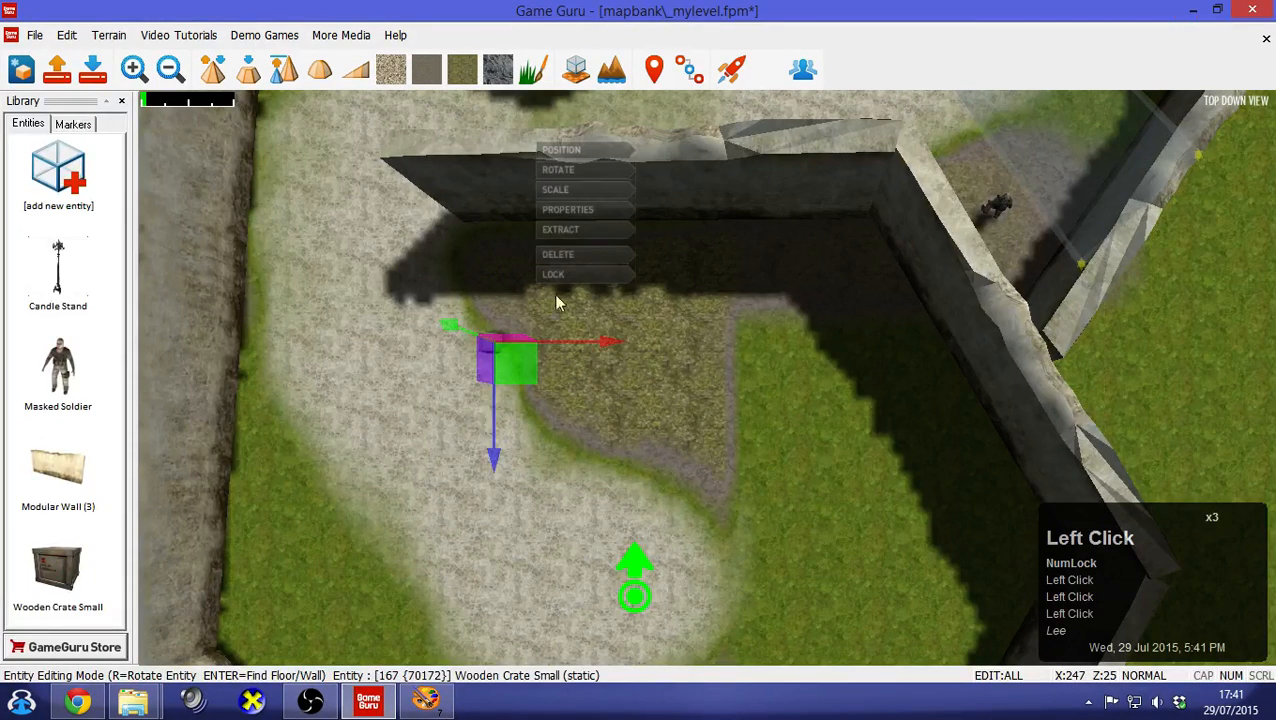
left_click(583, 190)
left_click_drag(515, 360, 635, 496)
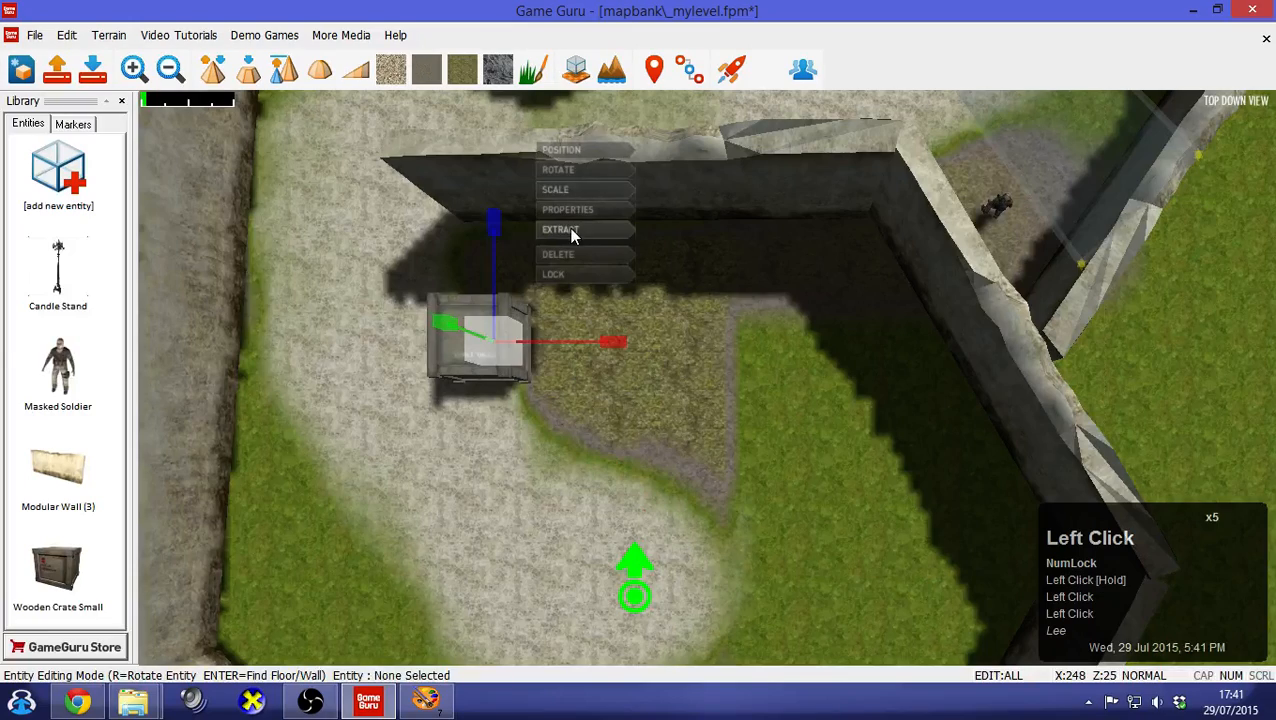
Pick up the enlarged crate, make it dynamic, and place five overlapping copies in an eastward row north of the player start
left_click(490, 342)
key("y")
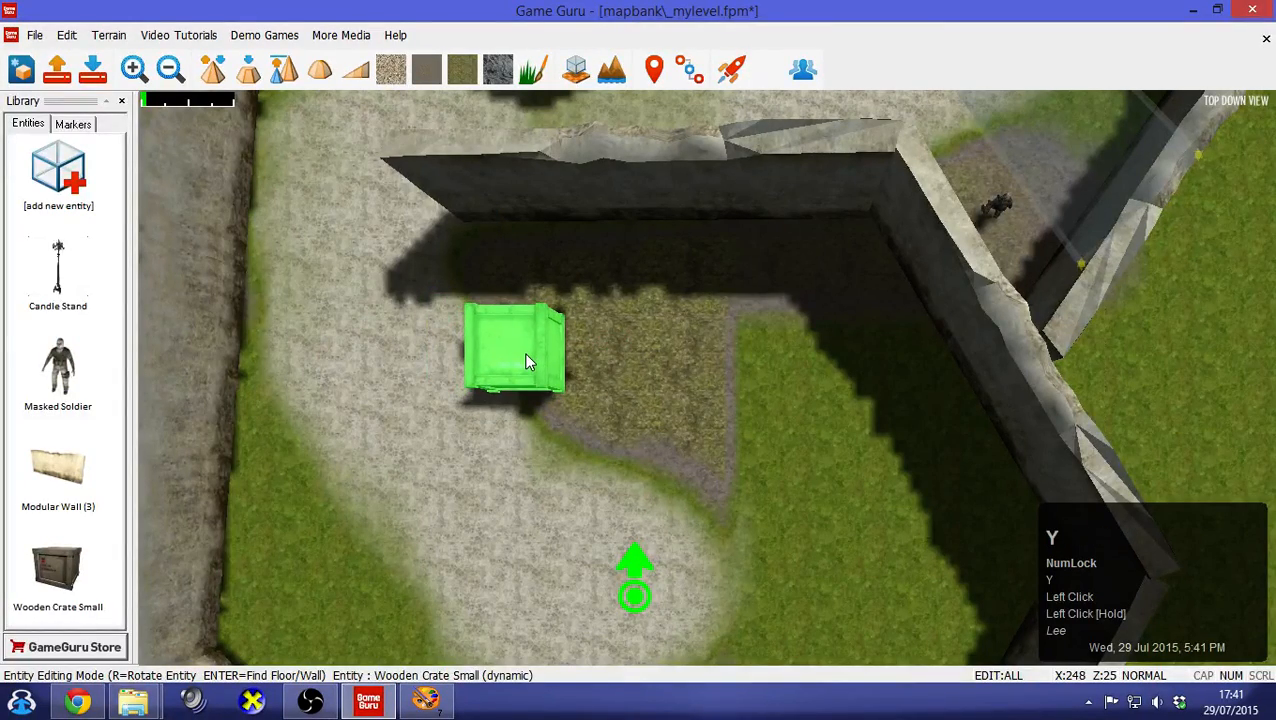
left_click(589, 355, "shift")
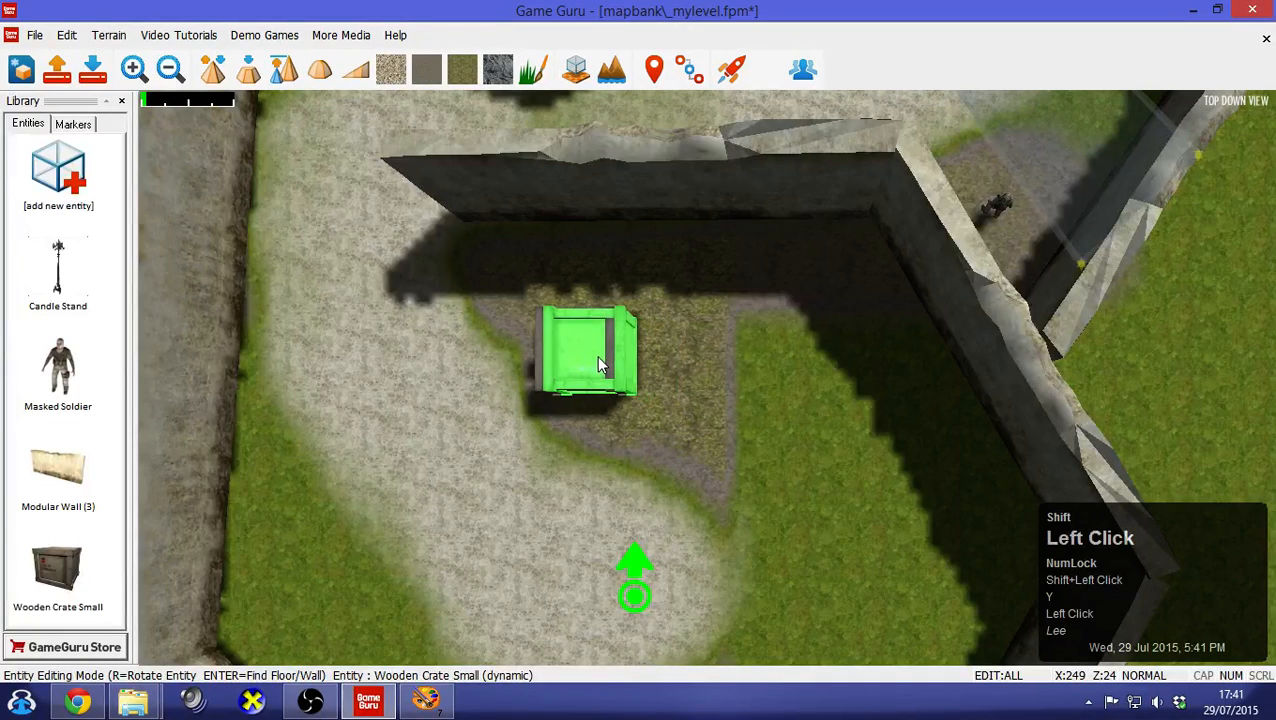
left_click(602, 359, "shift")
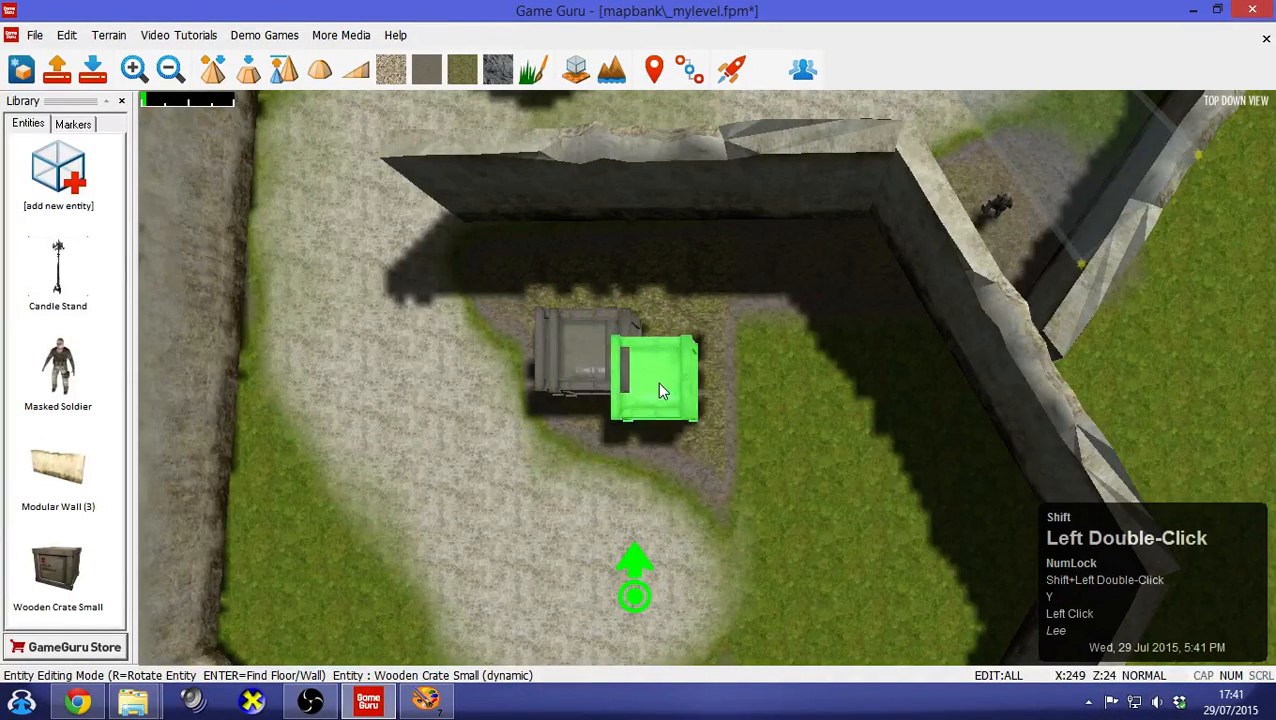
left_click(617, 359, "shift")
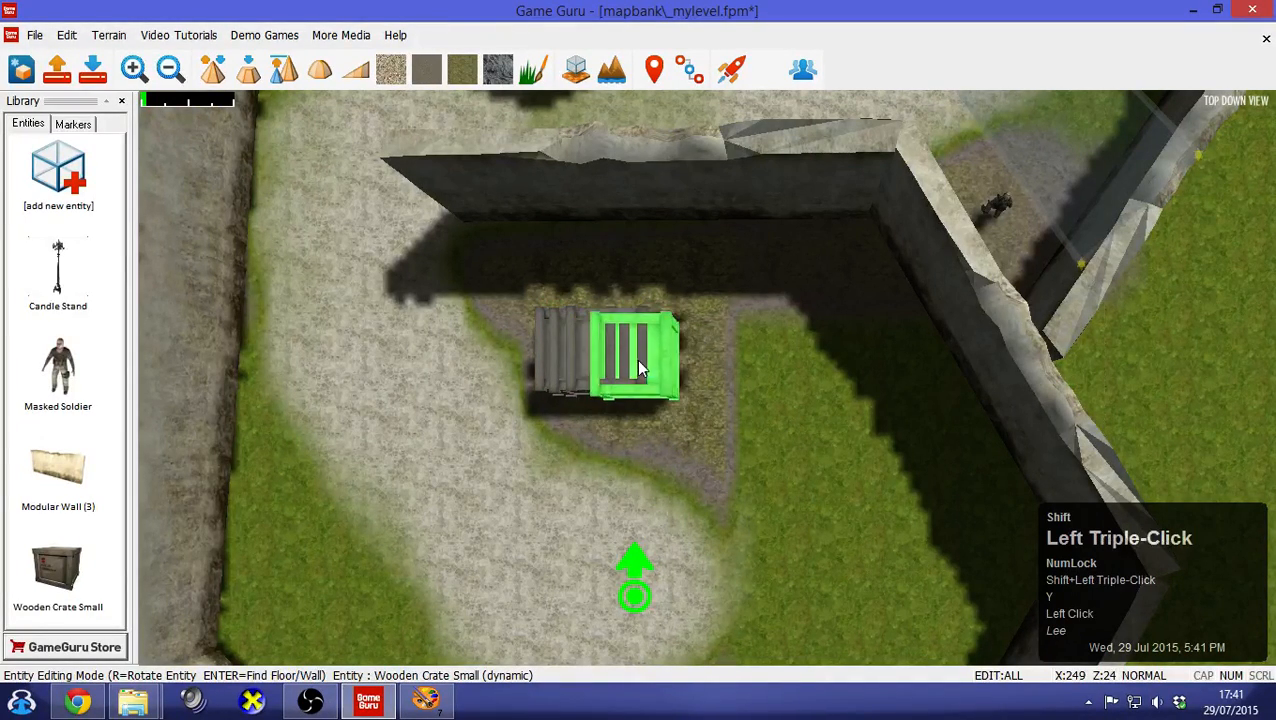
left_click(640, 362, "shift")
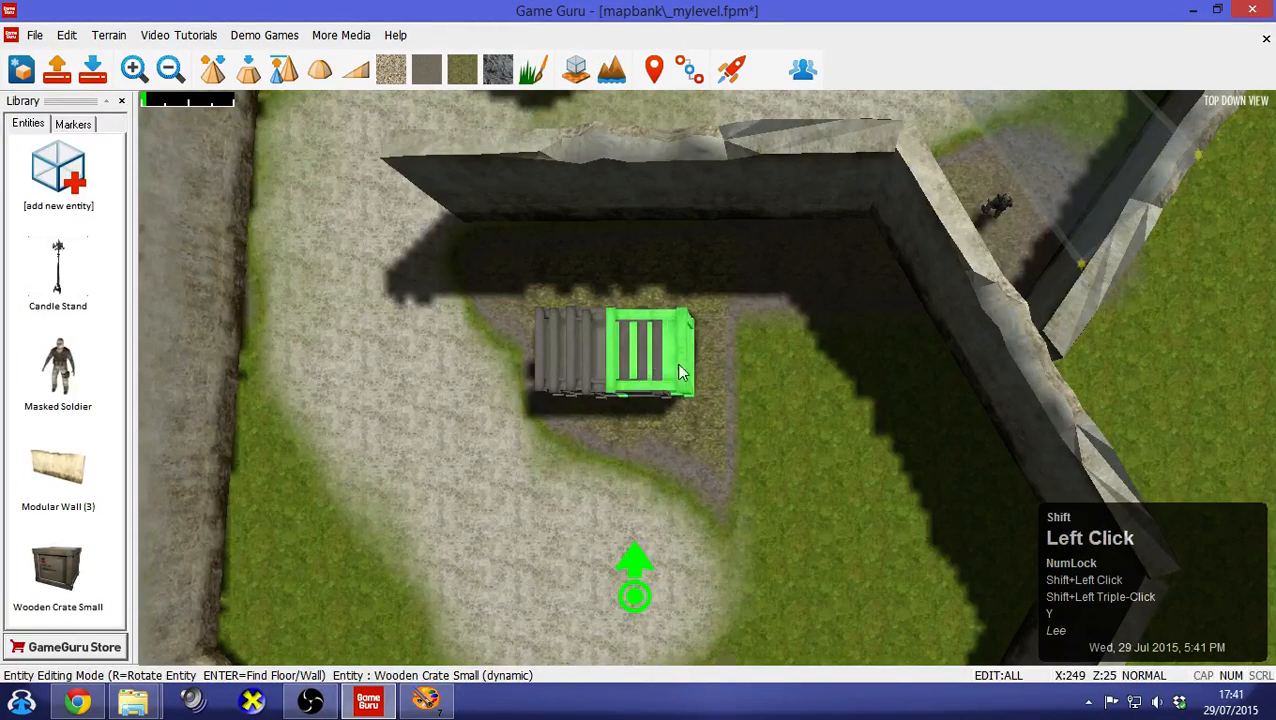
left_click(657, 363, "shift")
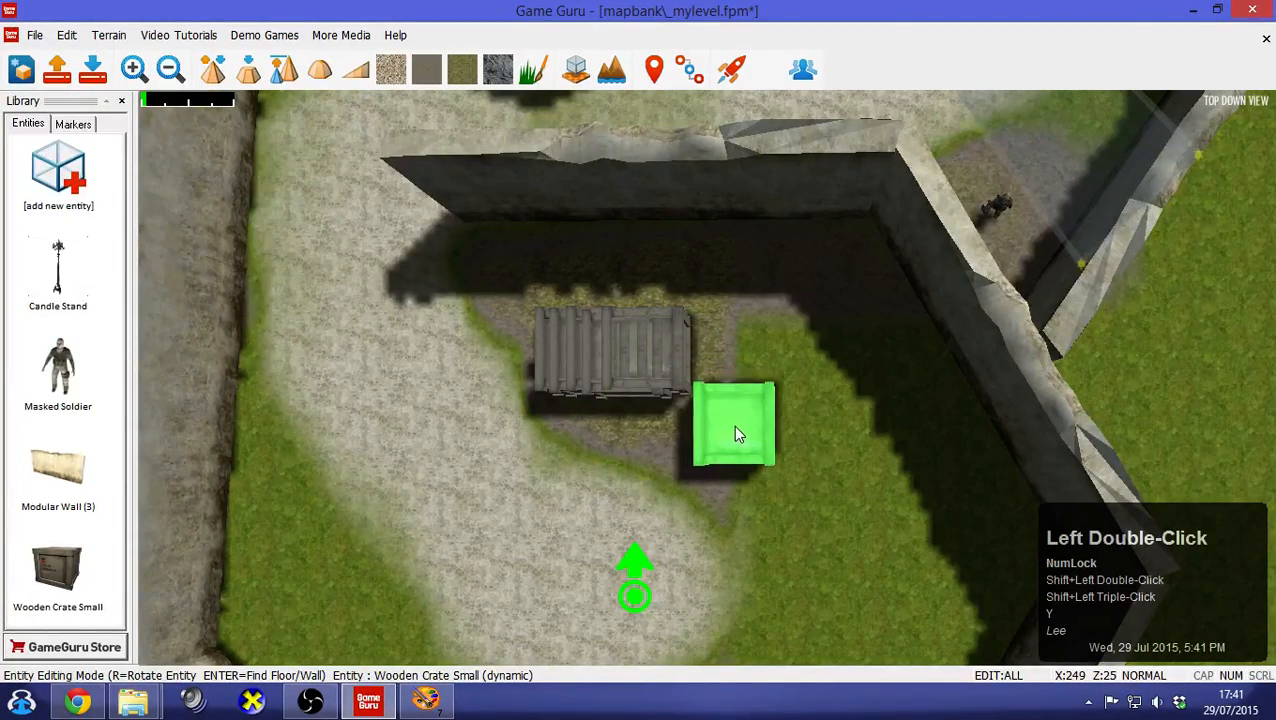
key("Delete")
Move the player start marker slightly south, farther from the enlarged crates
key("Down")
key("Down")
key("Down")
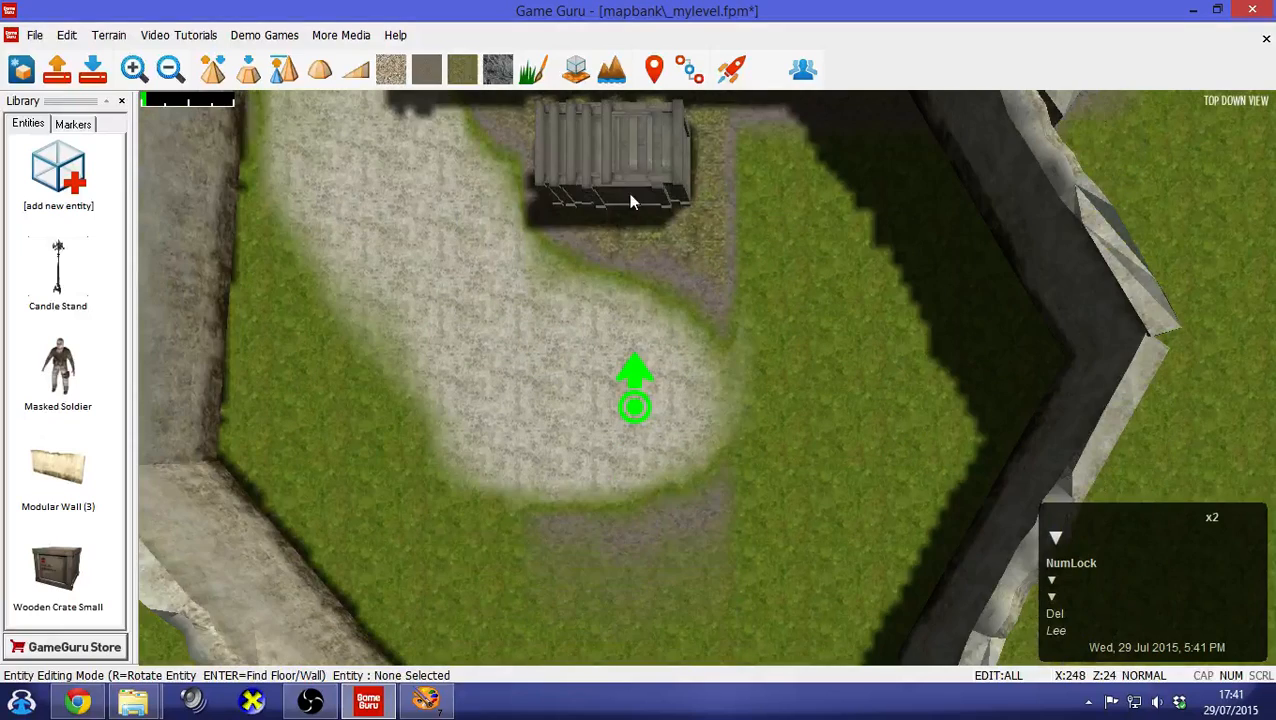
key("Up")
key("Up")
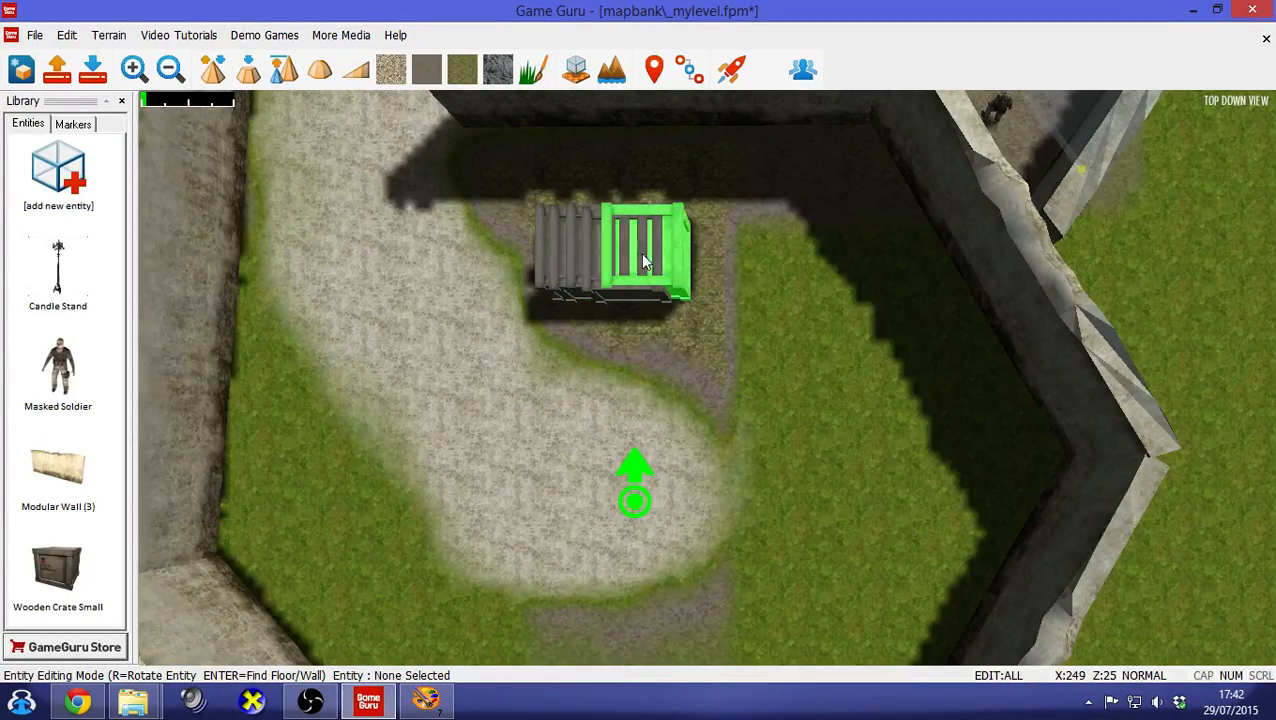
key("Up")
key("Down")
key("Up")
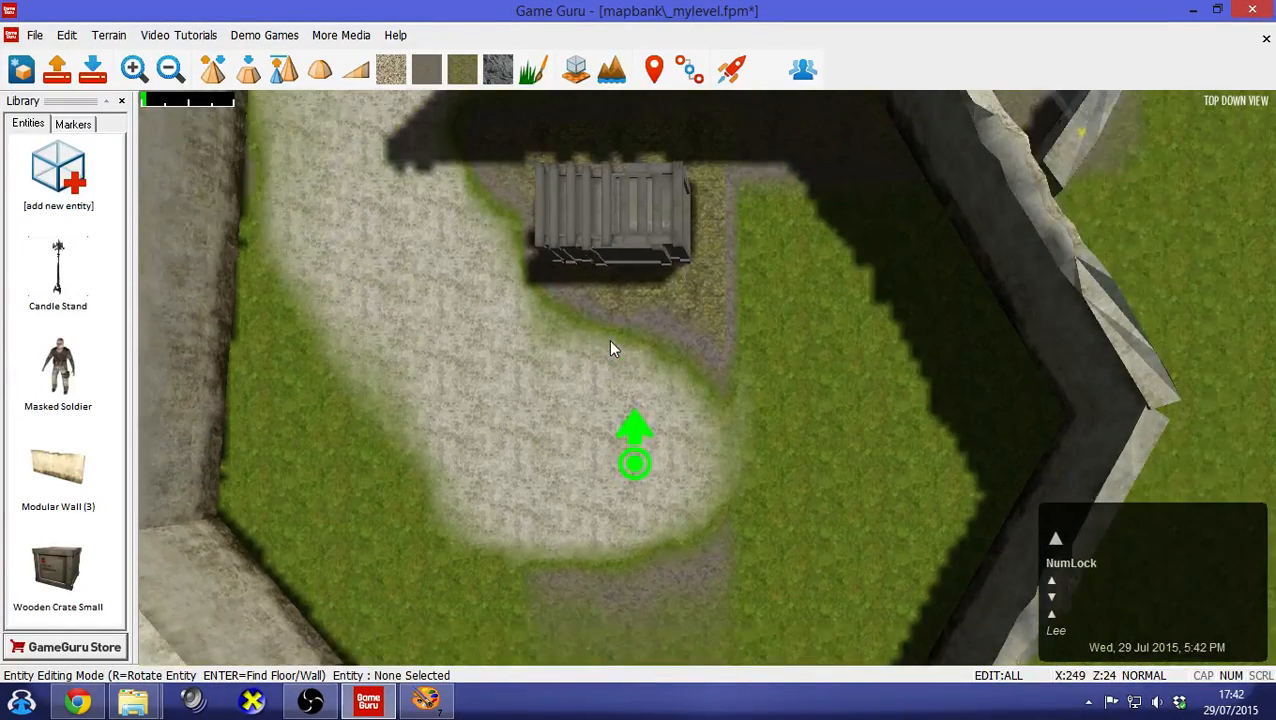
key("Up")
key("Down")
left_click(634, 495)
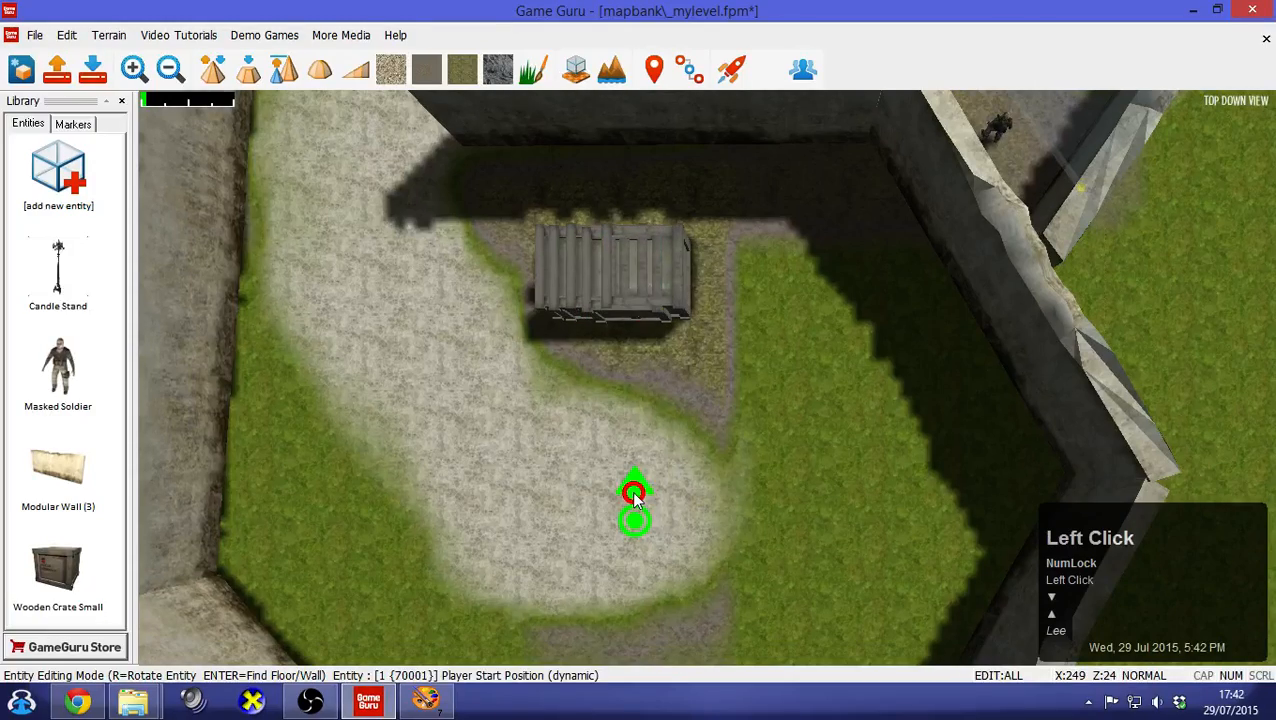
mouse_move(659, 520)
left_mouse_down()
mouse_move(632, 568)
mouse_move(643, 571)
left_mouse_up()
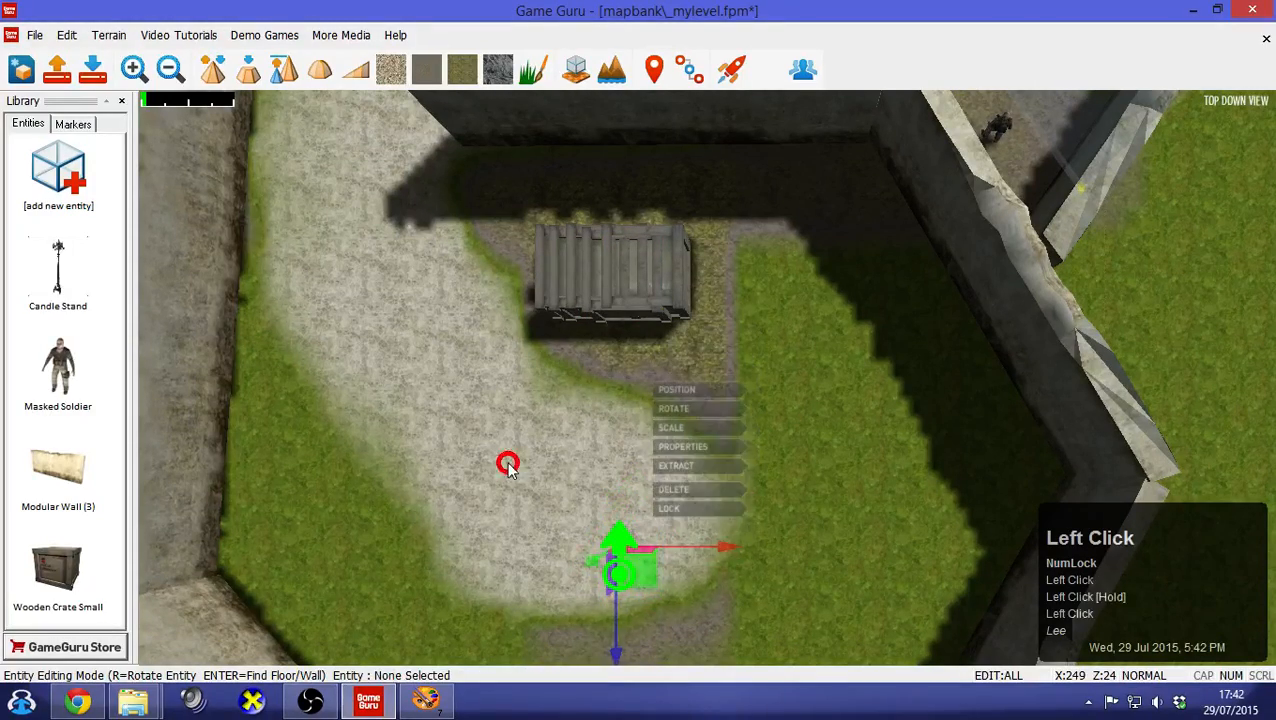
Survey the whole maze layout from the northern entrance zone down to the player start
scroll(508, 465, "down", 5)
key("Up")
key("Up")
key("Up")
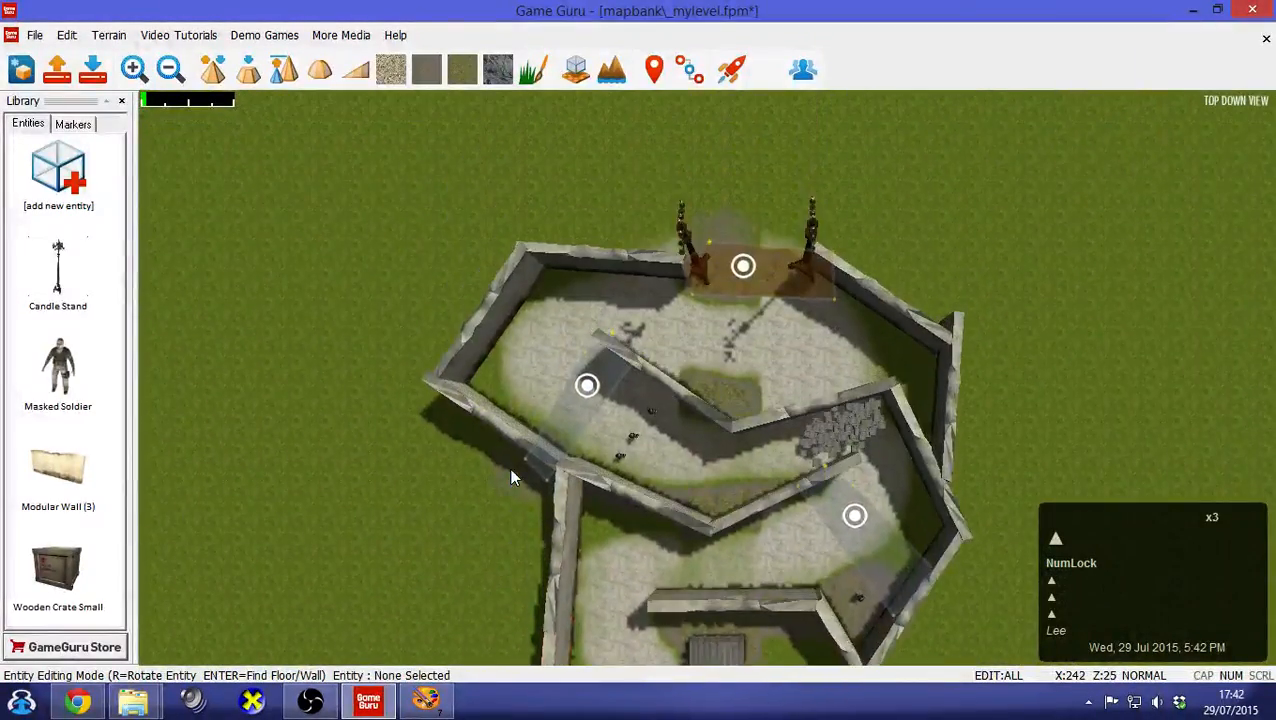
key("Down")
key("Down")
key("Up")
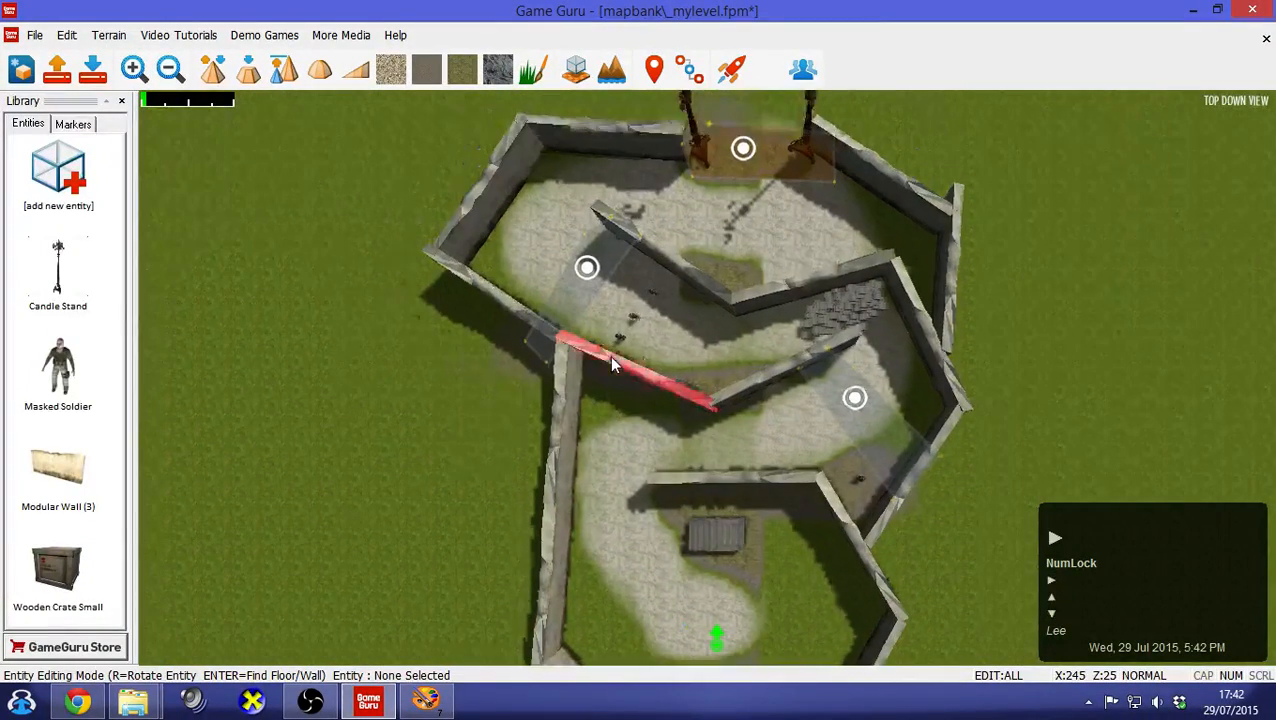
key("Right")
key("Left")
key("Down")
key("Up")
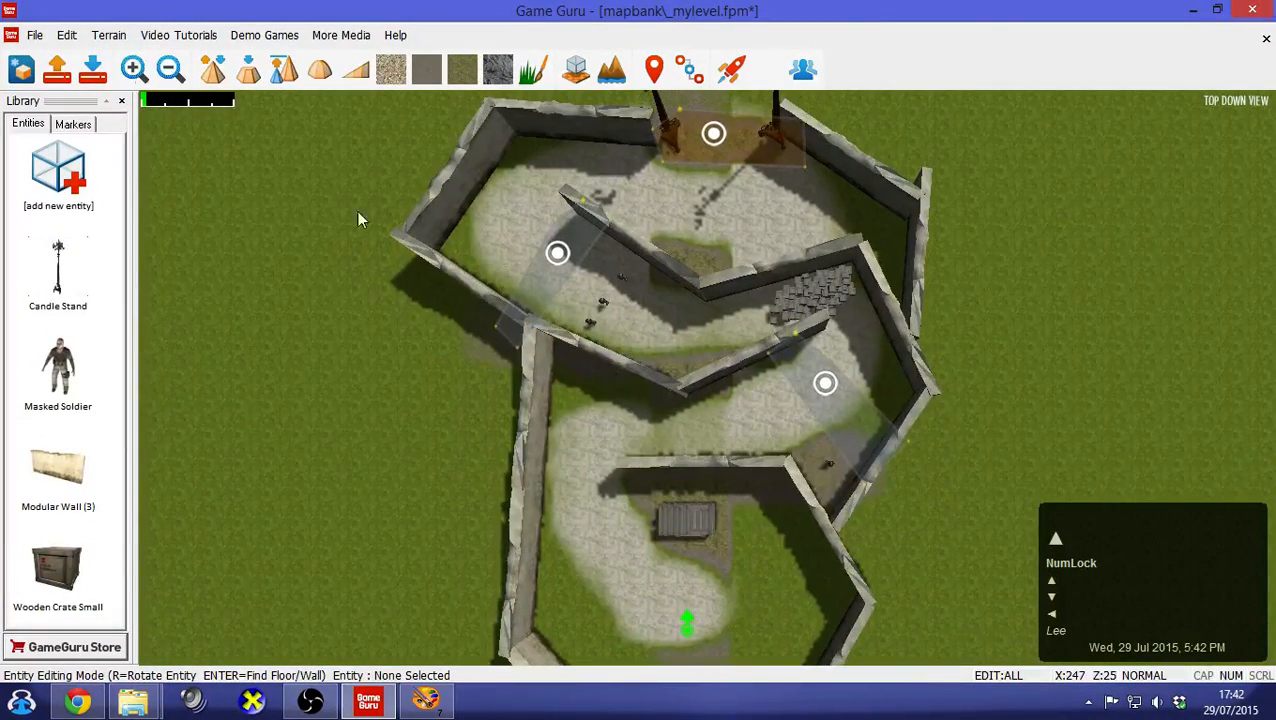
Save the level, and save another copy of it in mapbank as _mylevel002.fpm
left_click(95, 70)
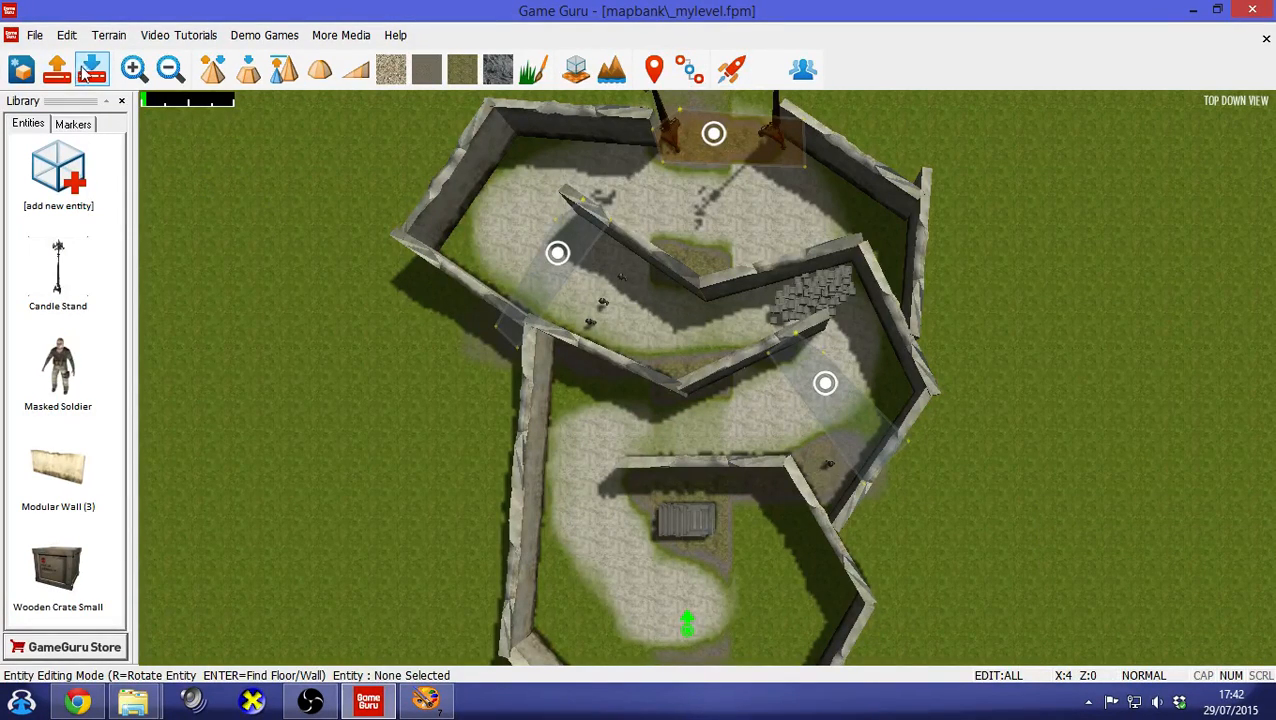
left_click(34, 35)
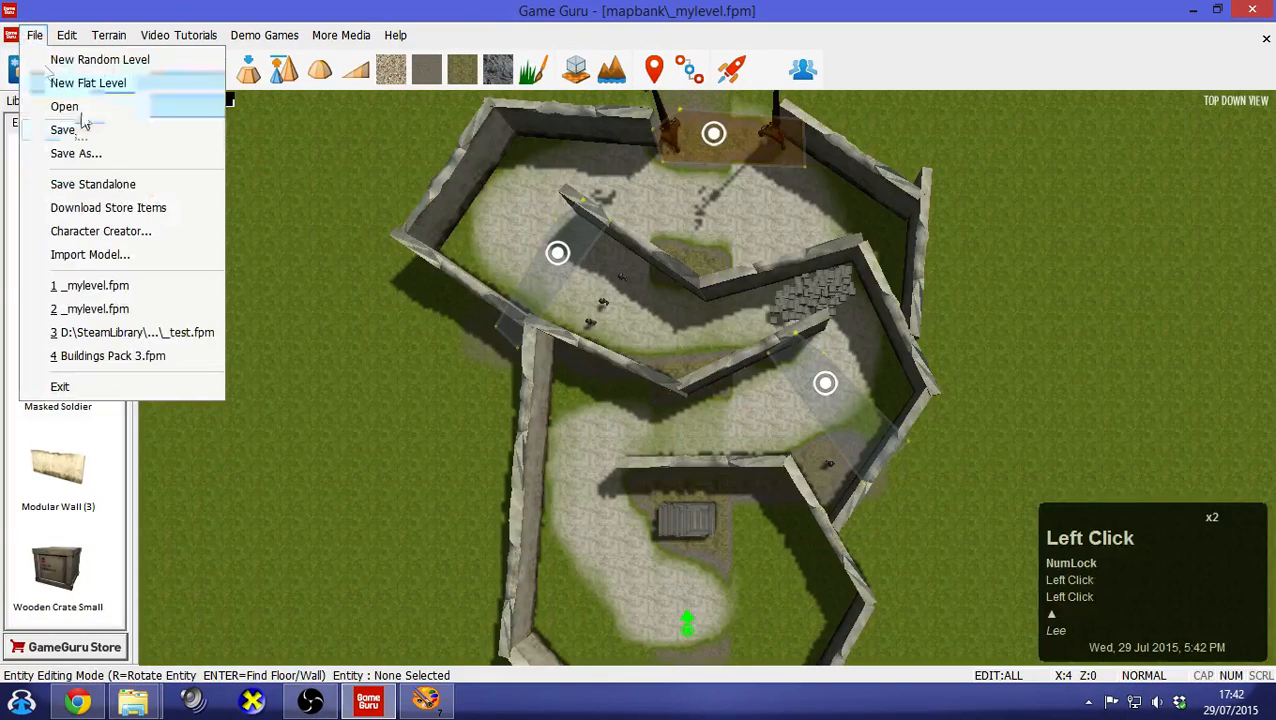
left_click(100, 152)
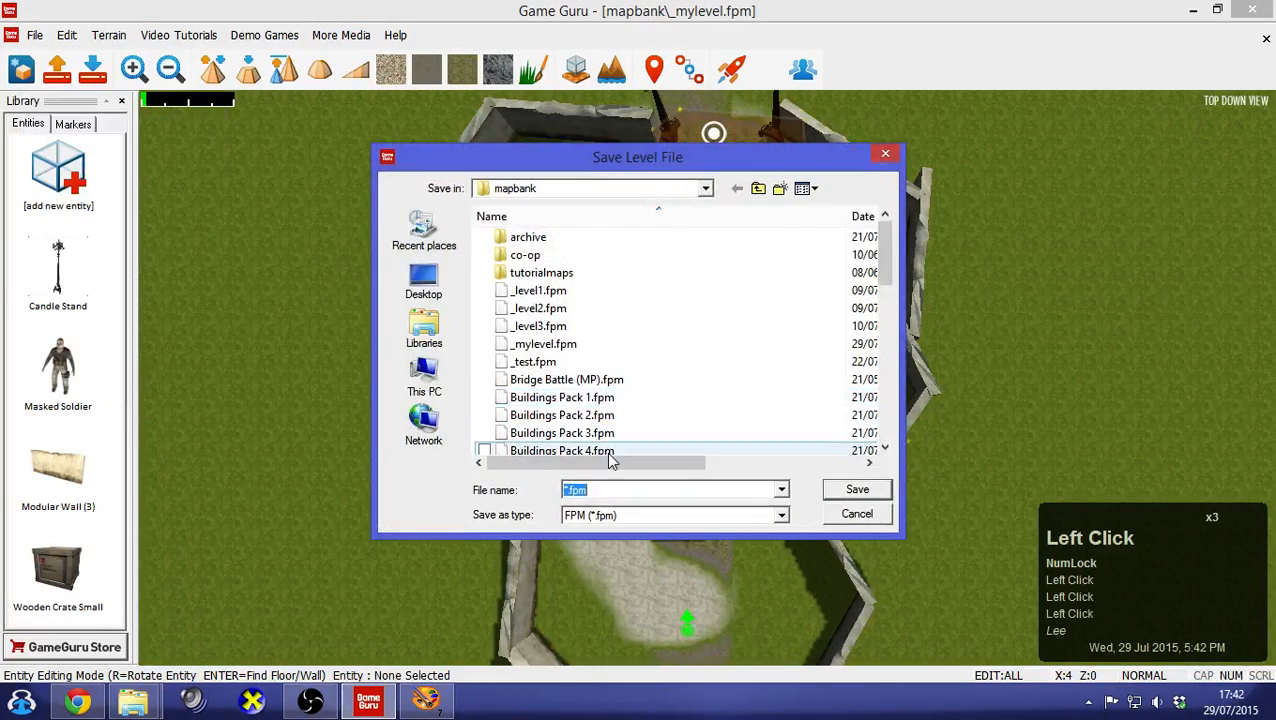
left_click(564, 346)
left_click(620, 489)
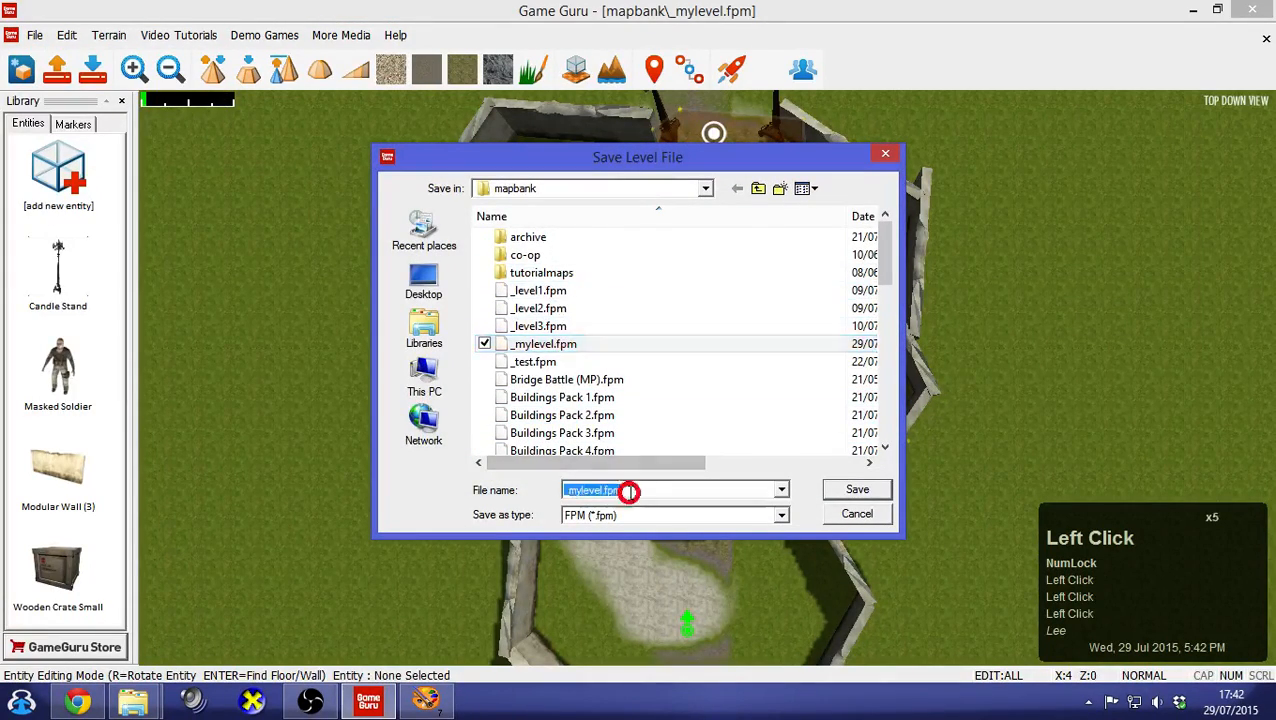
key("Left")
key("Left")
key("Left")
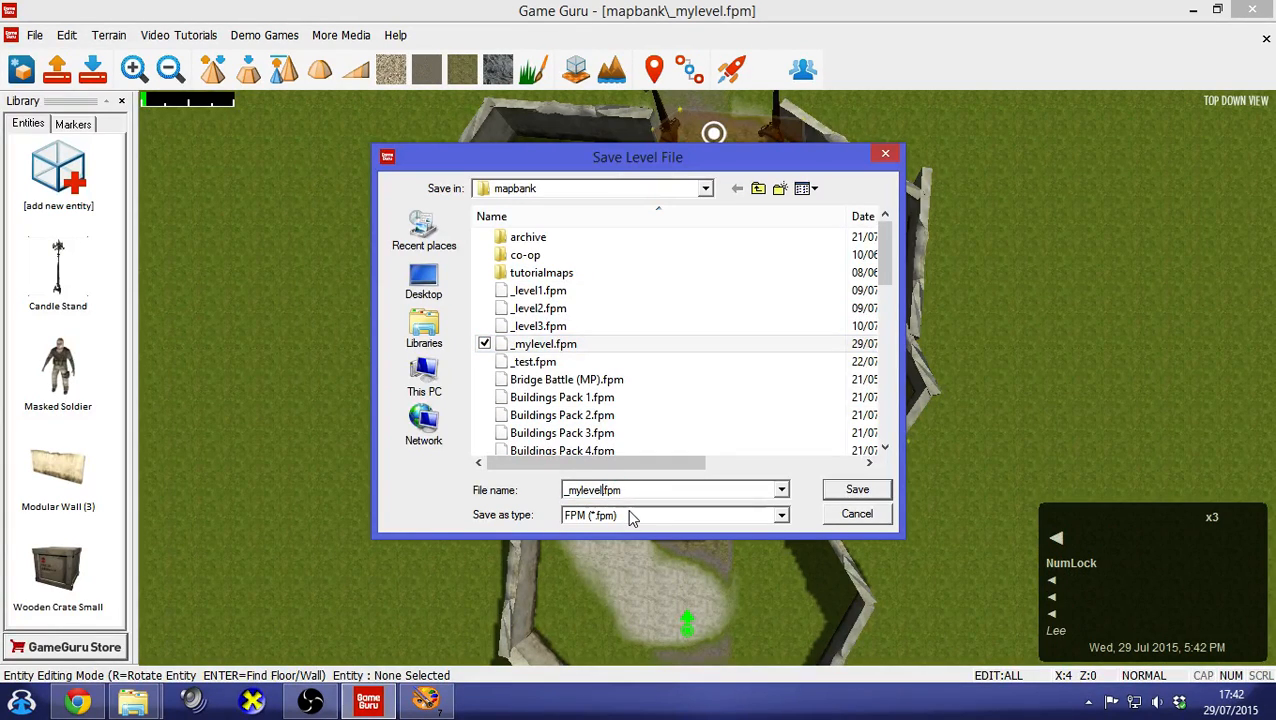
type("002")
key("Return")
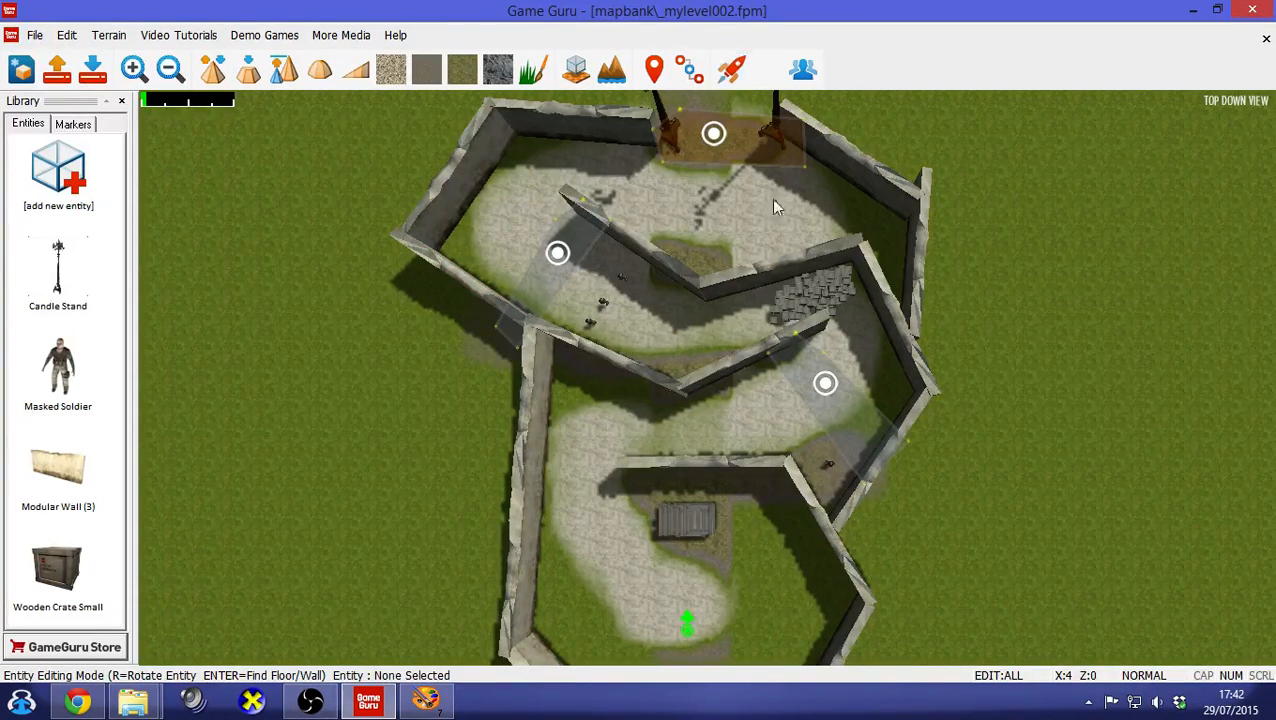
Start a test game and move up close to the row of large crates beside the player start
left_click(740, 79)
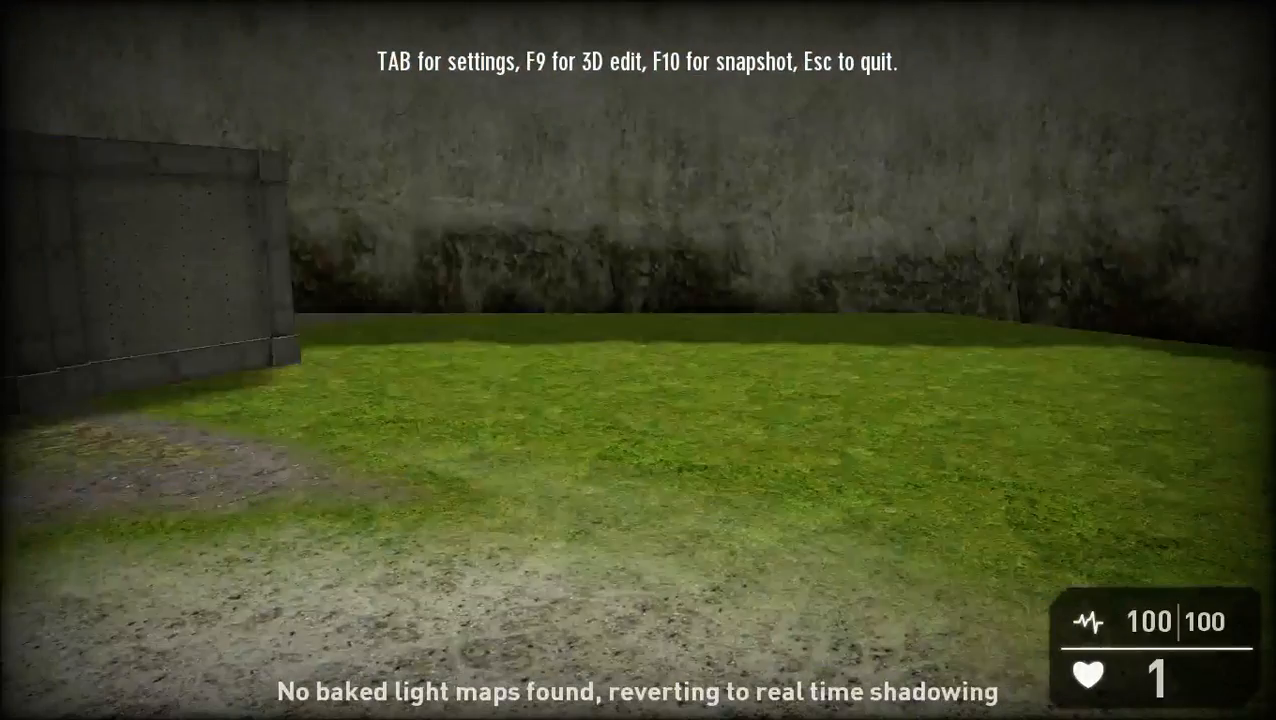
key("Num_Lock")
key("a")
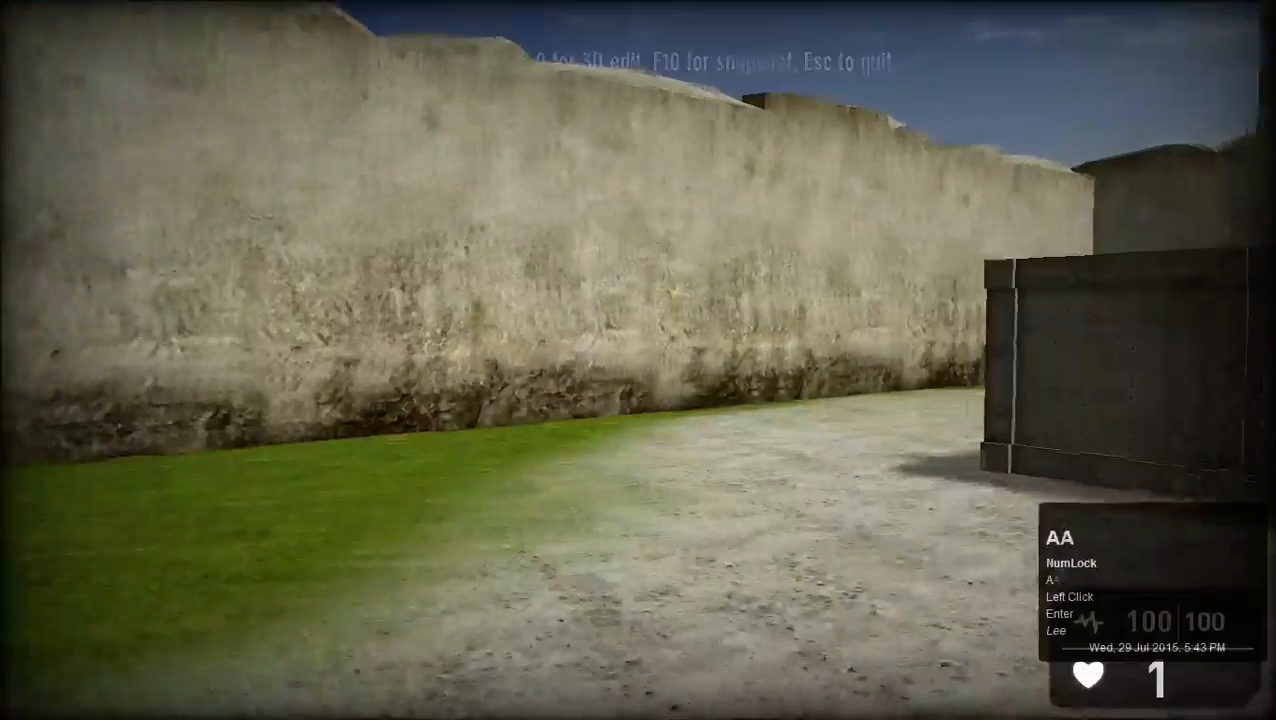
key("a")
key("a")
key("a")
key("w")
key("d")
key("w")
key("shift")
key("shift+d")
key("d")
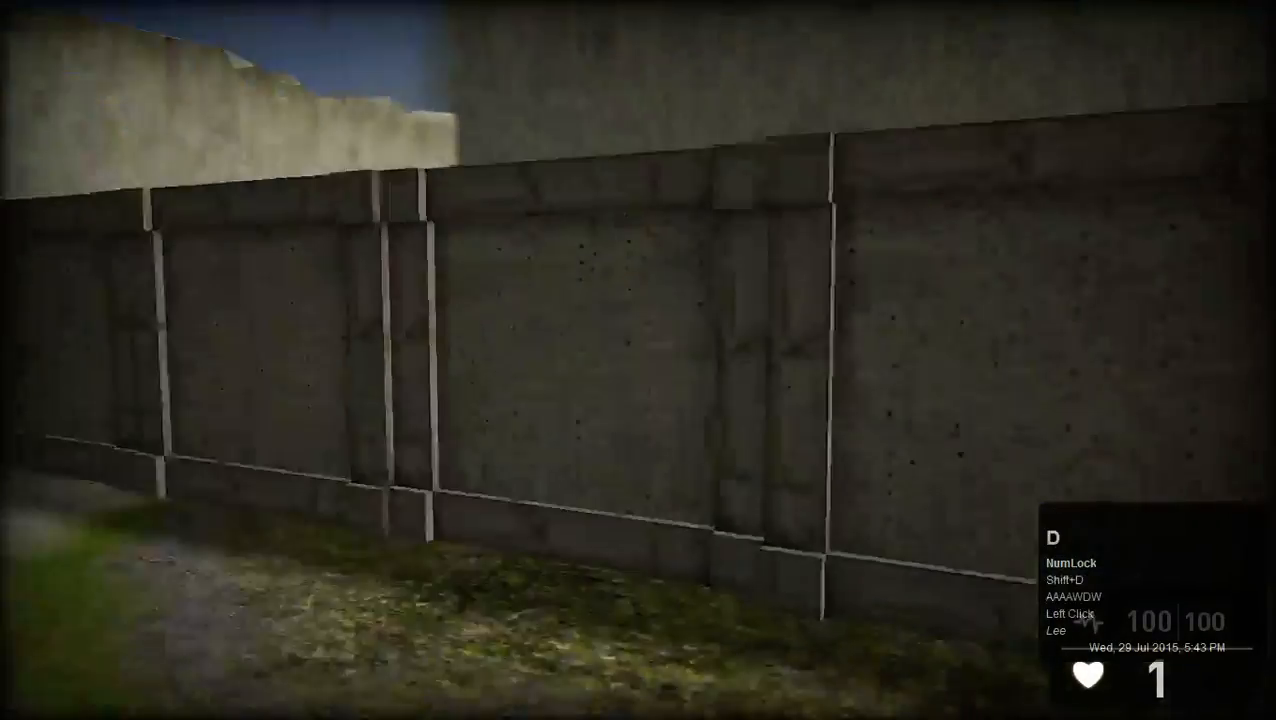
key("d")
key("w")
key("w")
key("w")
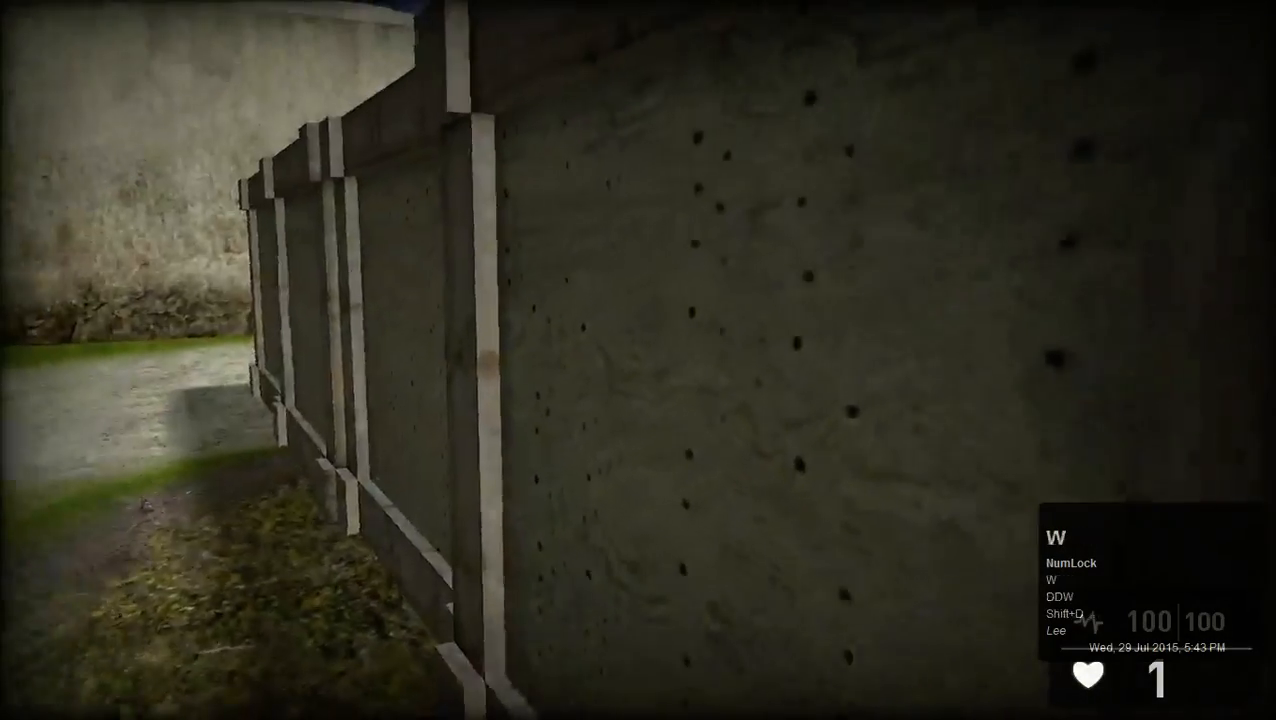
Back away from the large crates and strafe along the row to examine how they are lined up
key("s")
key("s")
key("s")
key("s")
key("s")
key("s")
key("d")
key("d")
key("d")
key("a")
key("a")
key("a")
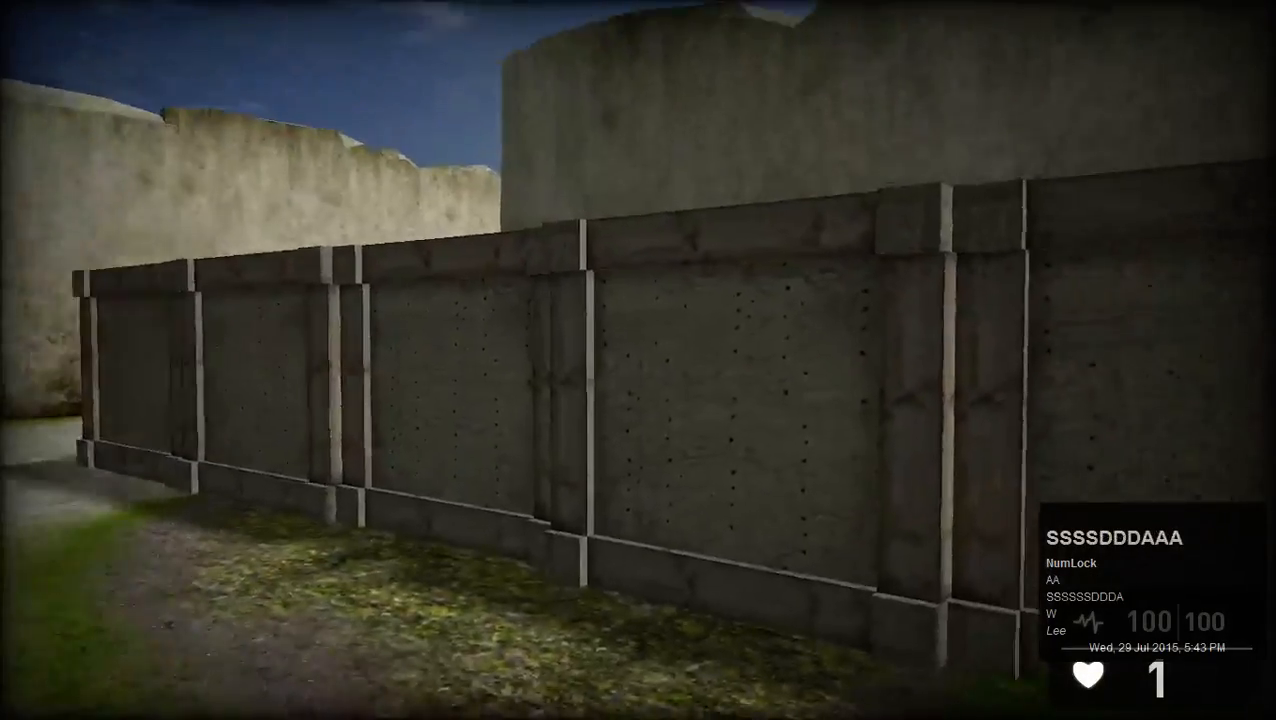
key("d")
key("d")
key("d")
key("d")
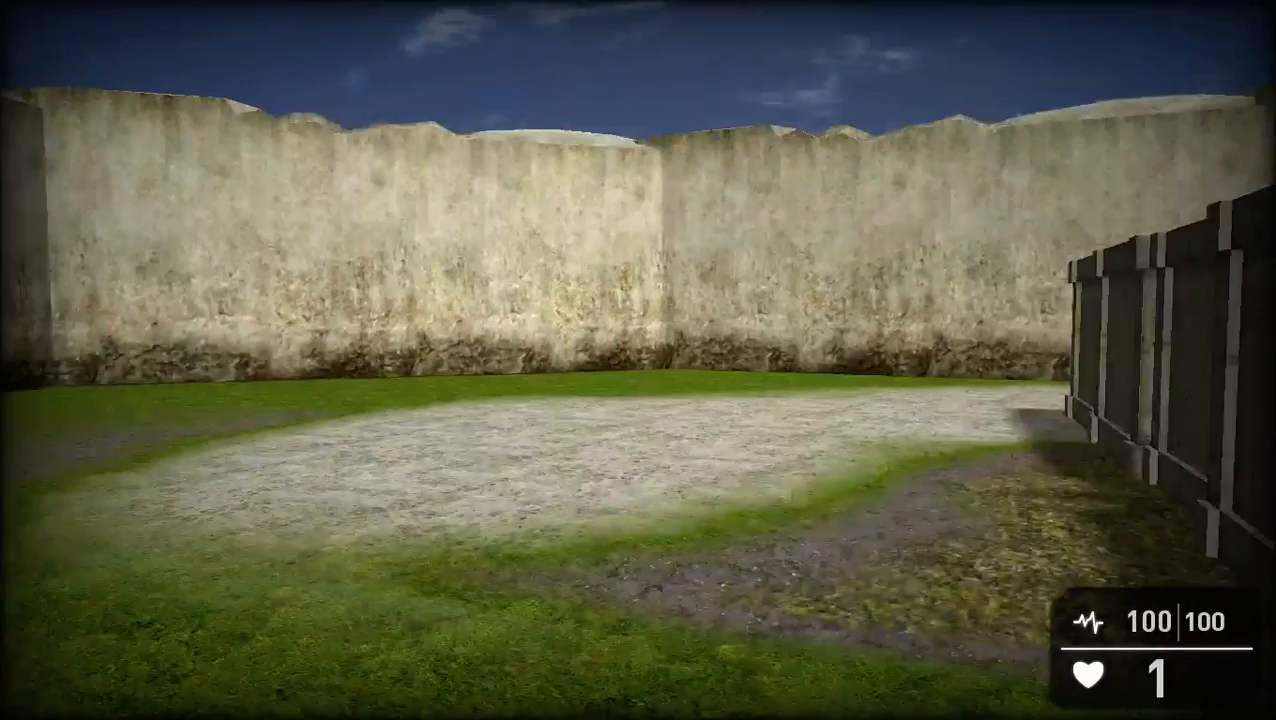
Examine the crate row from both directions along its length, finishing at the end crate marked EXT.20
key("w")
key("a")
key("a")
key("a")
key("a")
key("a")
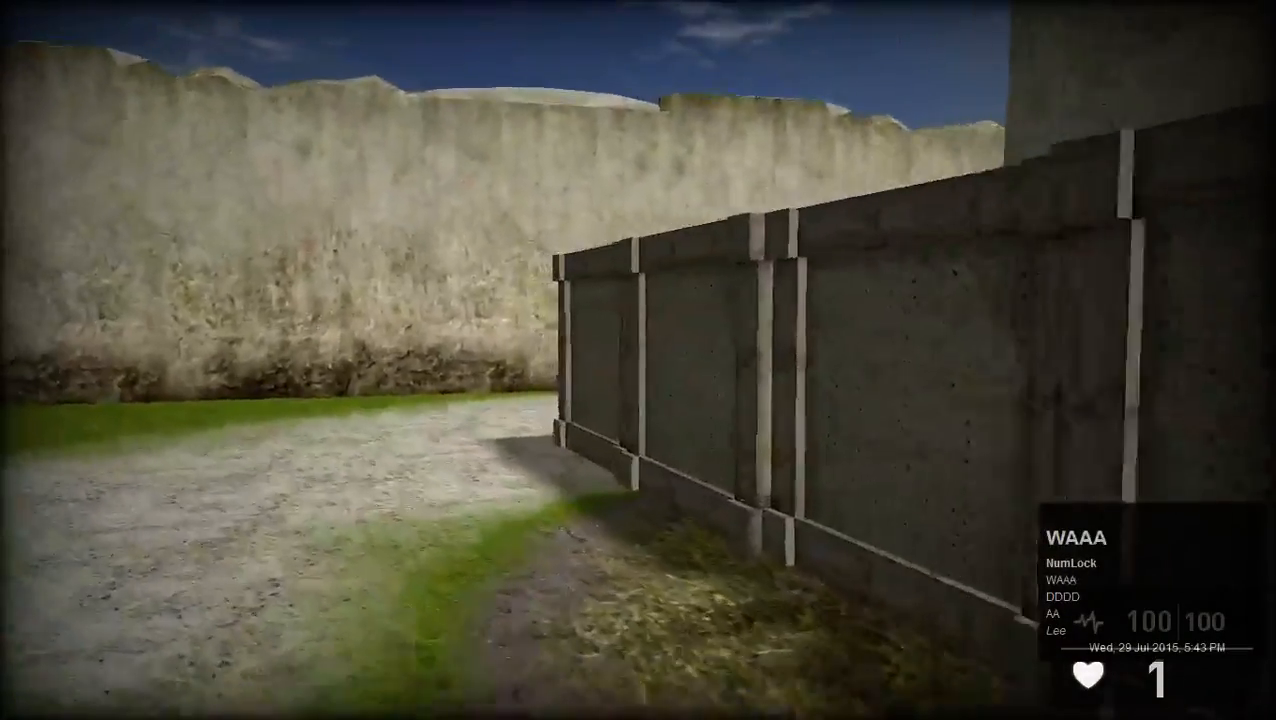
key("shift+a")
key("s")
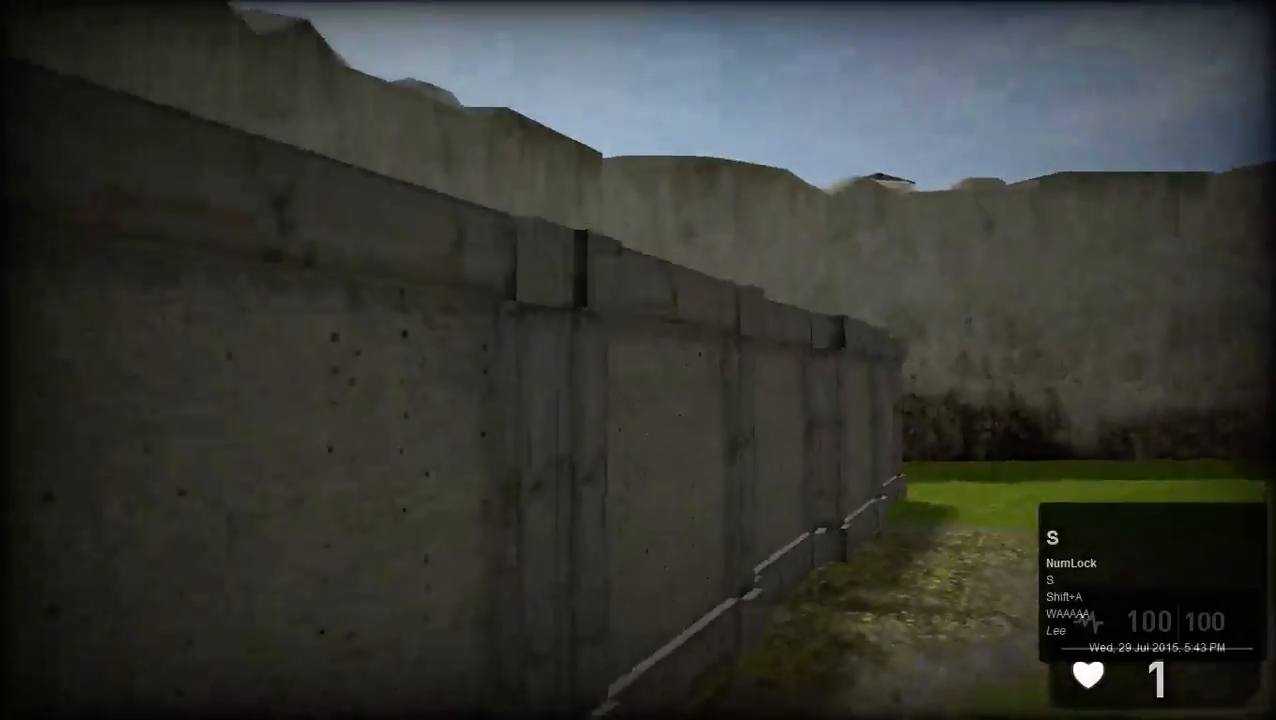
key("shift+w")
key("shift+w")
key("d")
key("d")
key("d")
key("d")
key("d")
key("d")
key("d")
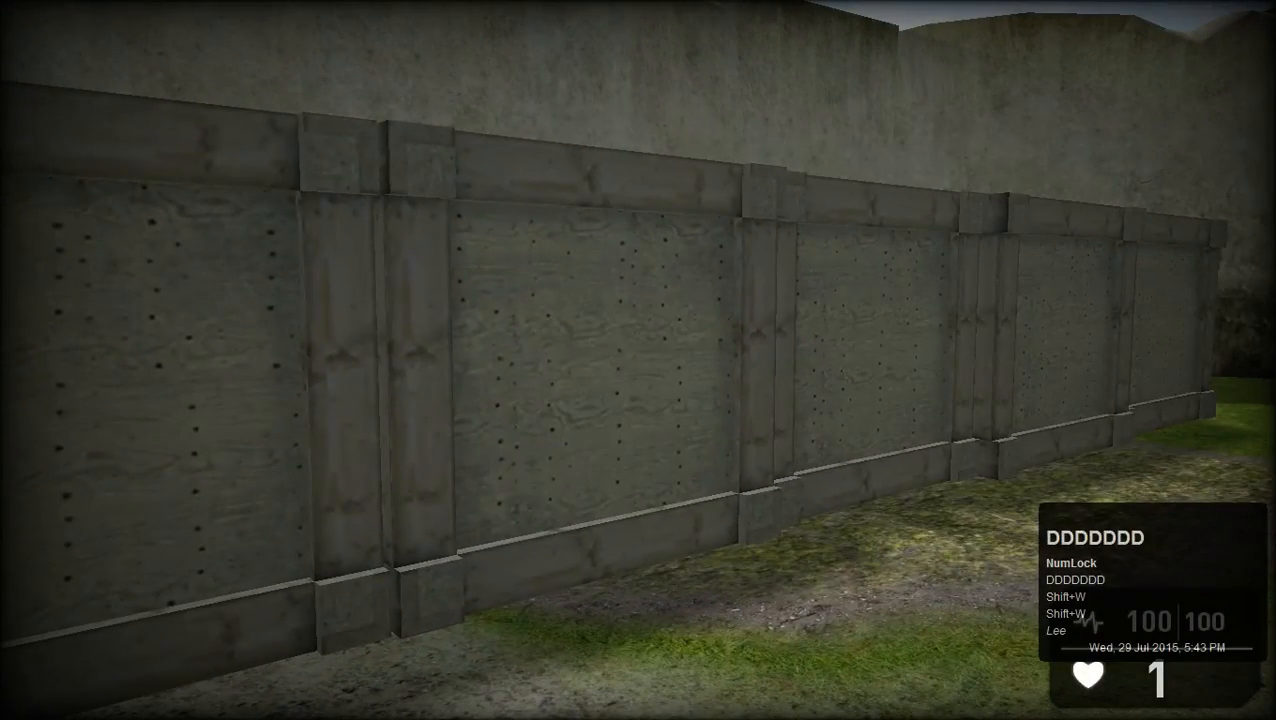
key("a")
key("s")
key("a")
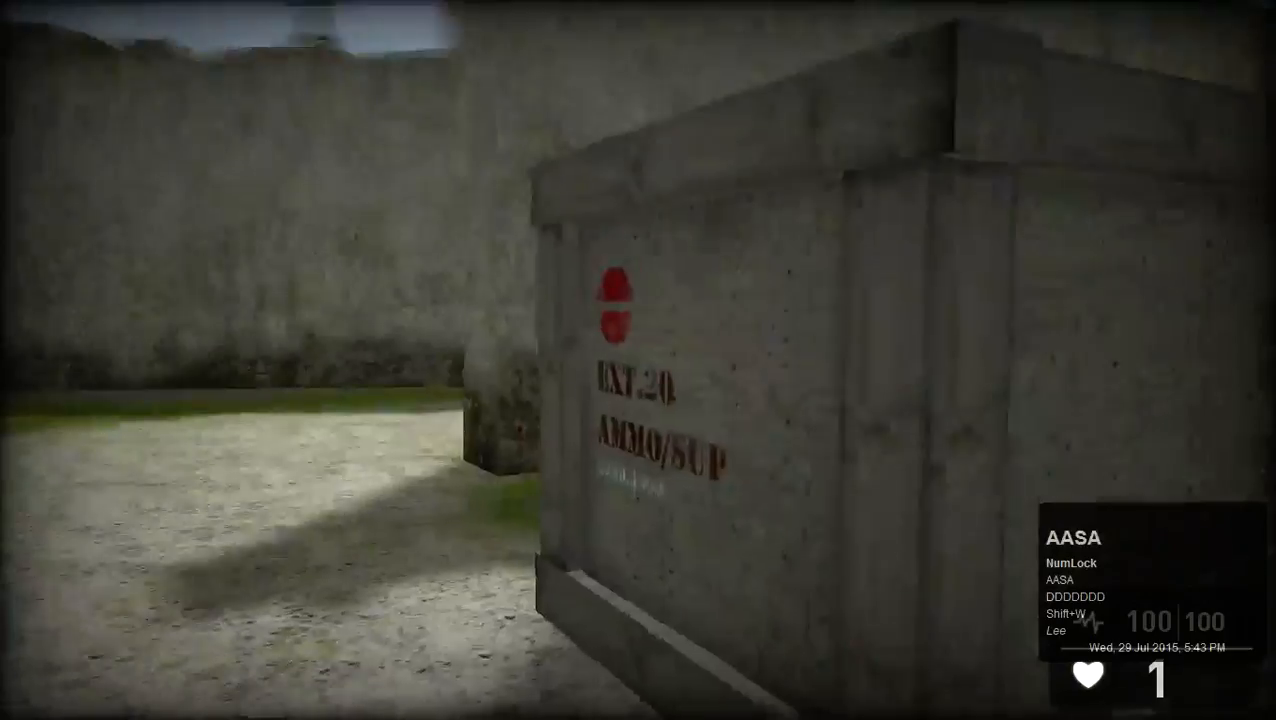
Advance past the large crates and through the walled corridor to the maze's first turn
key("w")
key("w")
key("w")
key("w")
key("w")
key("w")
key("w")
key("w")
key("w")
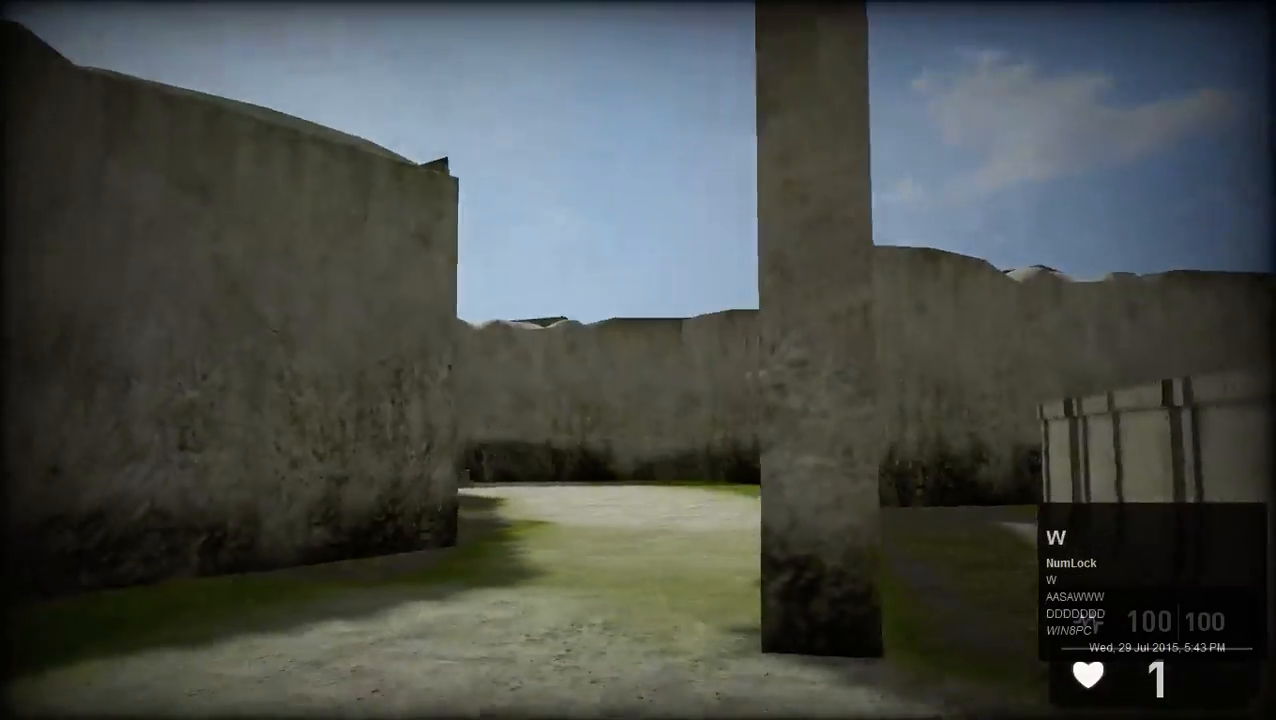
key("w")
key("w")
key("w")
key("w")
key("w")
key("w")
key("w")
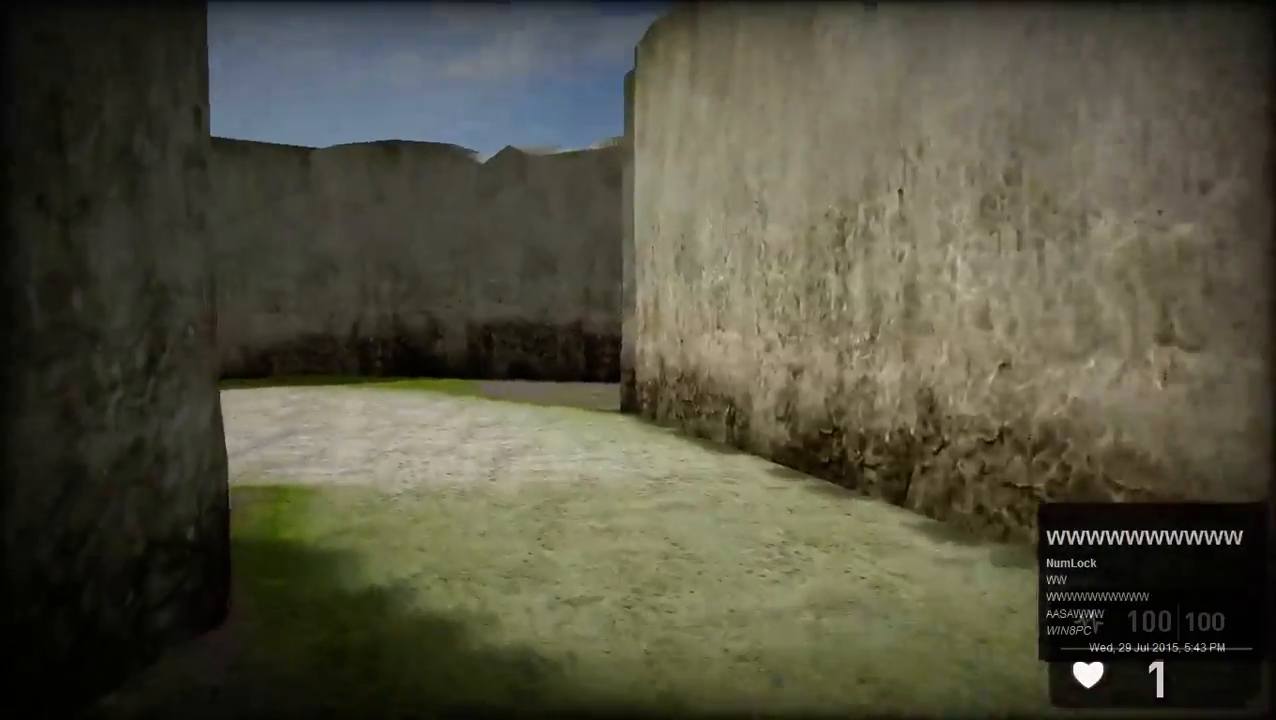
key("a")
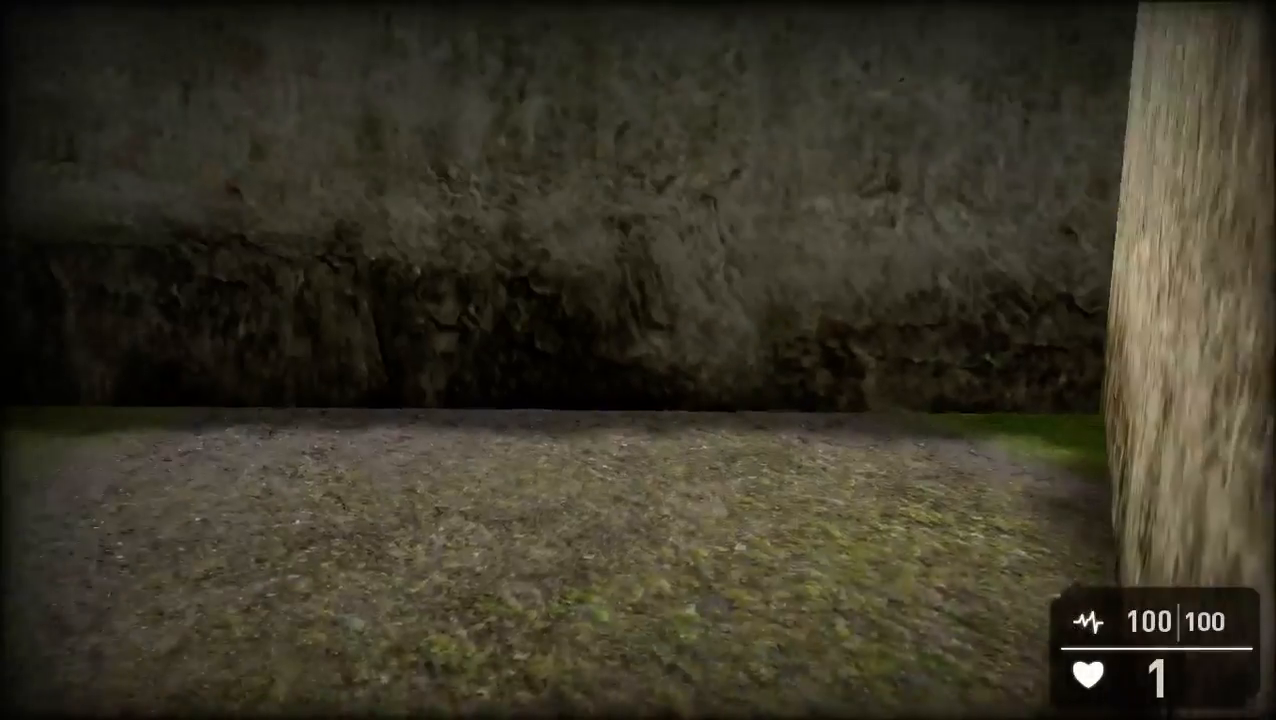
Back out of the corner and look towards the stack of small crates further into the maze
key("s")
key("s")
key("s")
key("s")
key("s")
key("a")
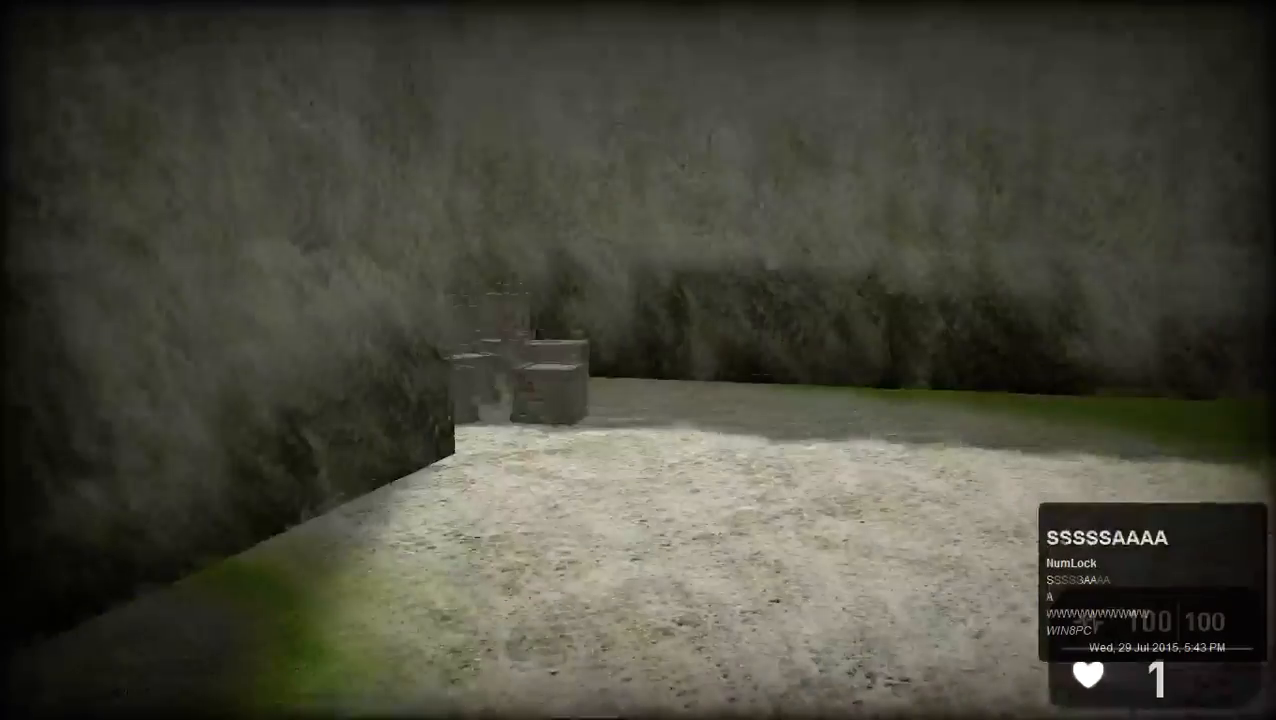
key("s")
key("w")
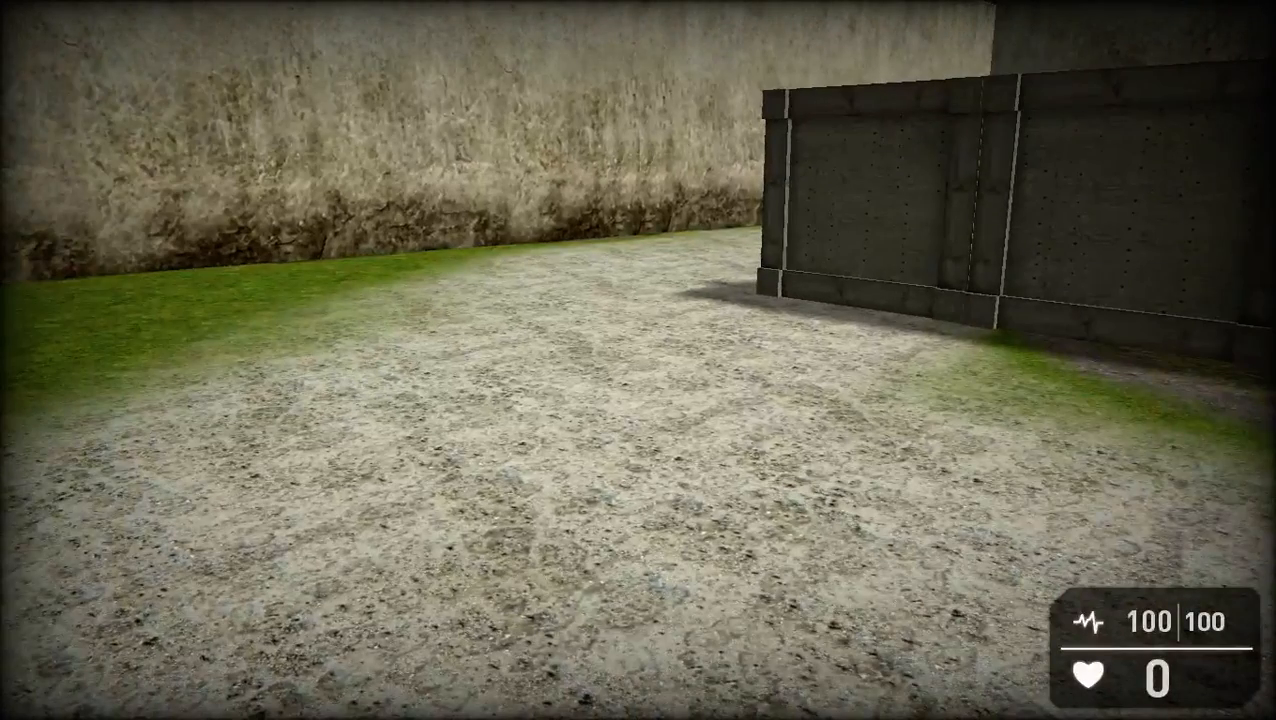
Approach the maze corridor again from the player start, passing the end of the large crate row
key("w")
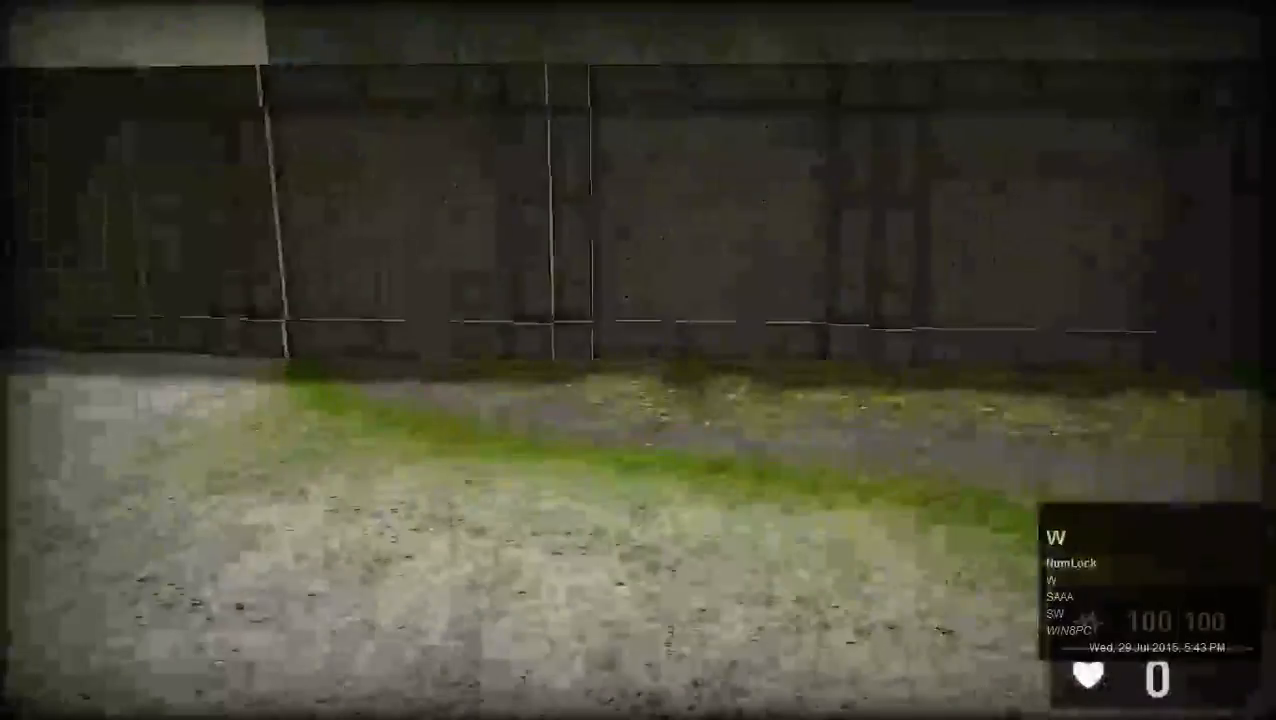
key("a")
key("s")
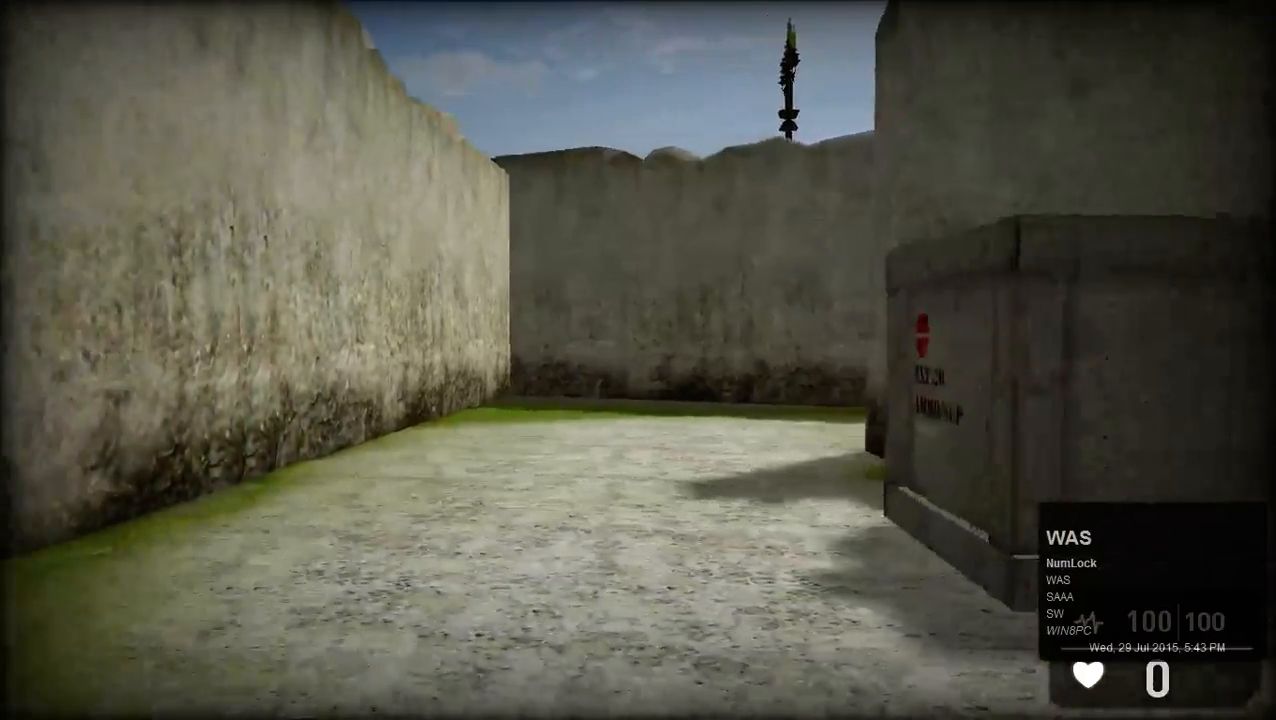
key("shift+a")
key("shift+a")
key("shift+a")
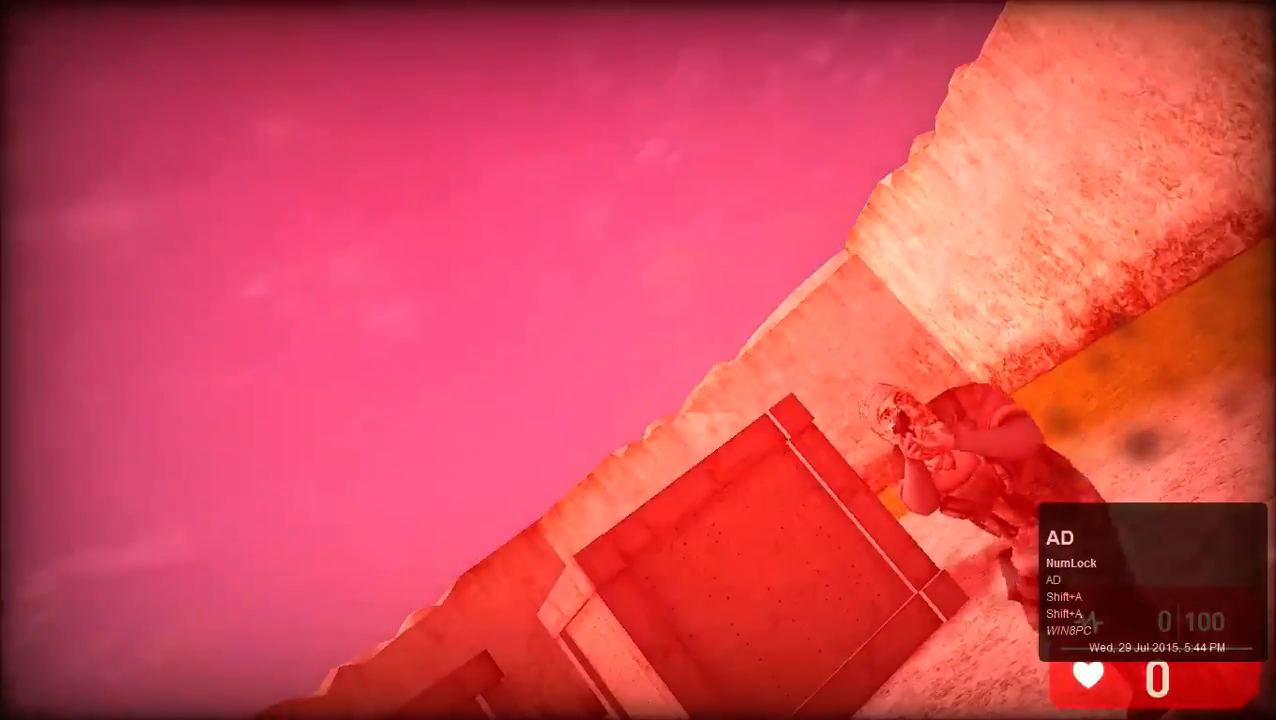
Run through the maze to the stack of small crates and jump over it
key("w")
key("shift")
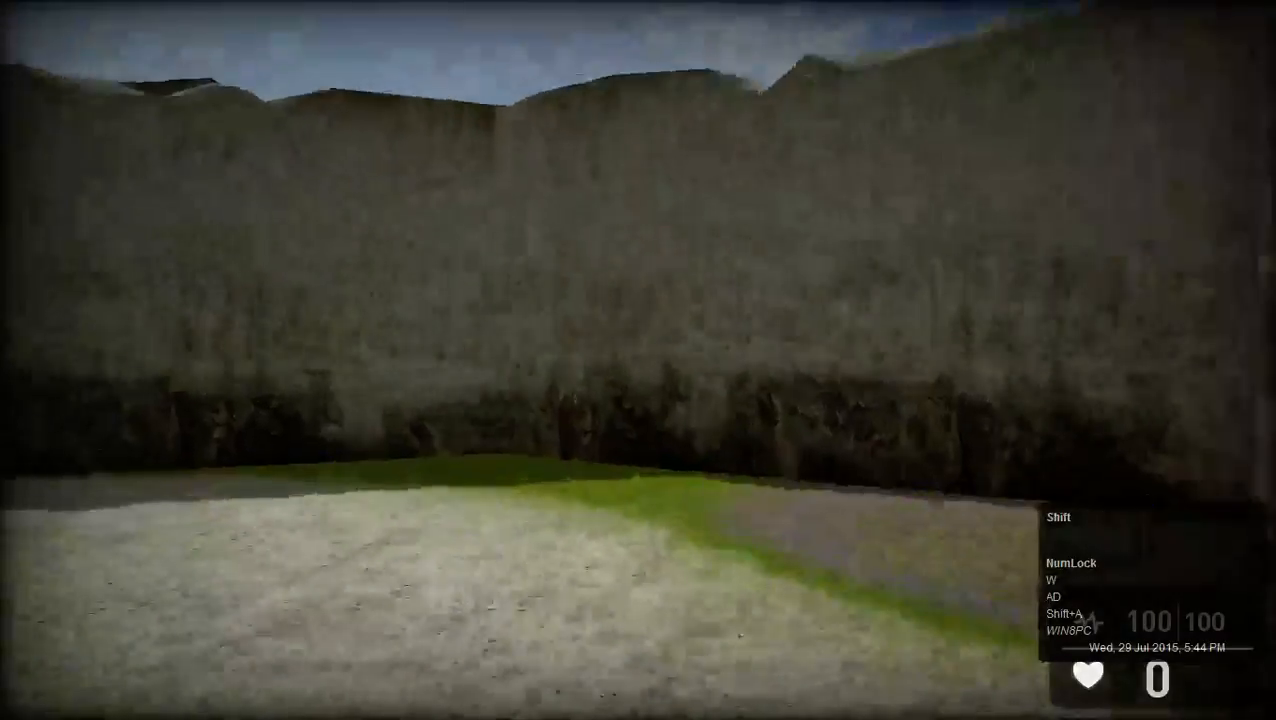
key("shift+d")
key("shift+d")
key("d")
key("d")
key("d")
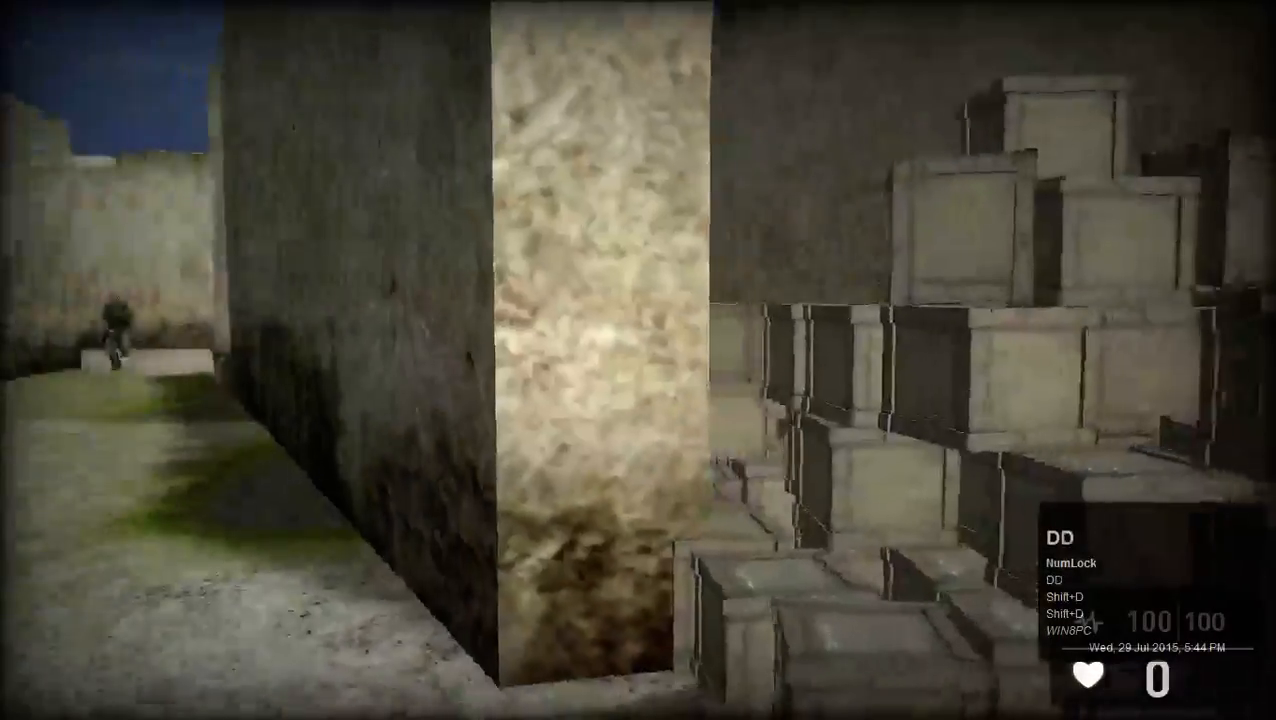
key("w")
key("shift+space")
key("shift+space")
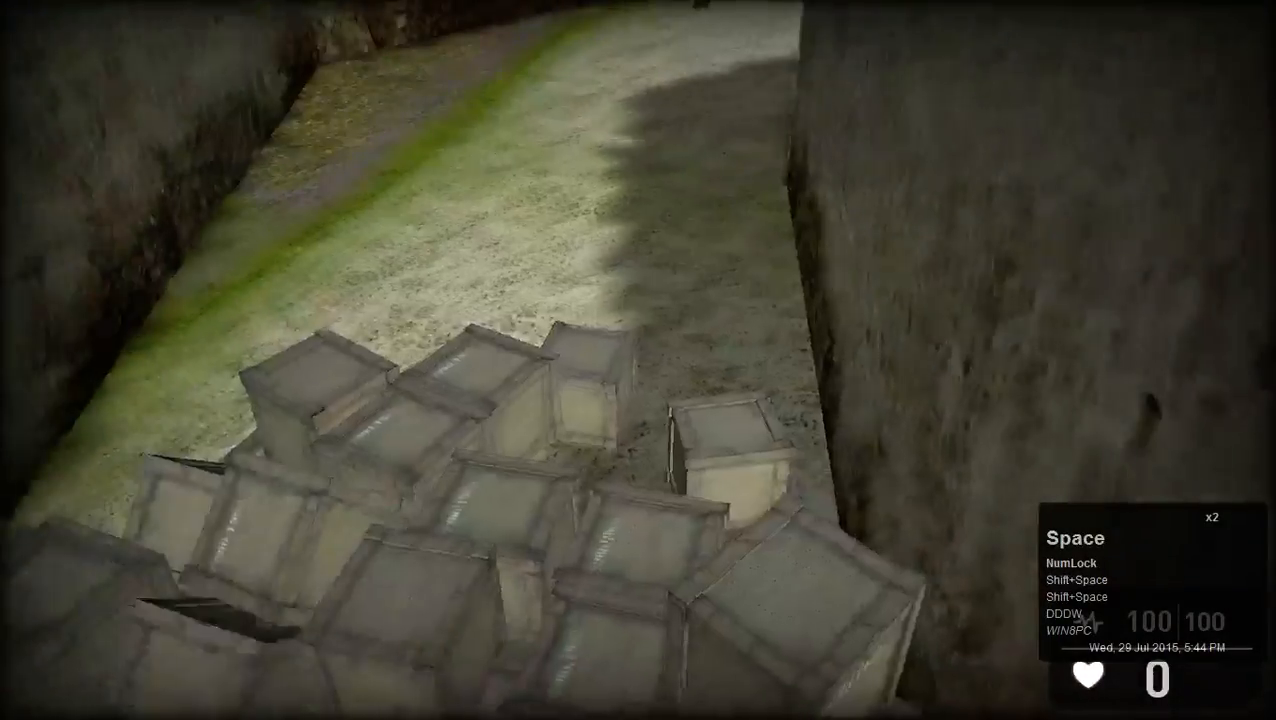
Play on past the small crates, check the corridor beside the large crates for soldiers, and end the test game
key("d")
key("w")
key("w")
key("a")
key("a")
key("a")
key("a")
key("a")
key("a")
key("a")
key("a")
key("a")
key("a")
key("a")
key("a")
key("a")
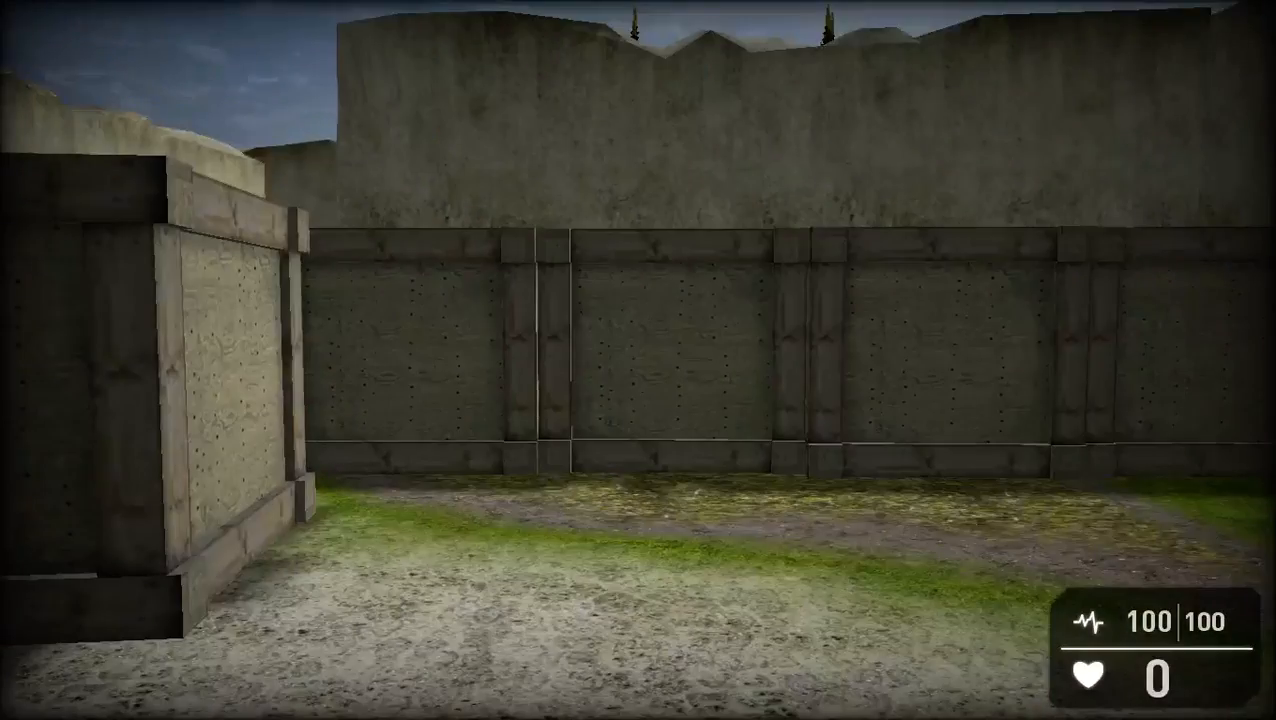
key("w")
key("shift+a")
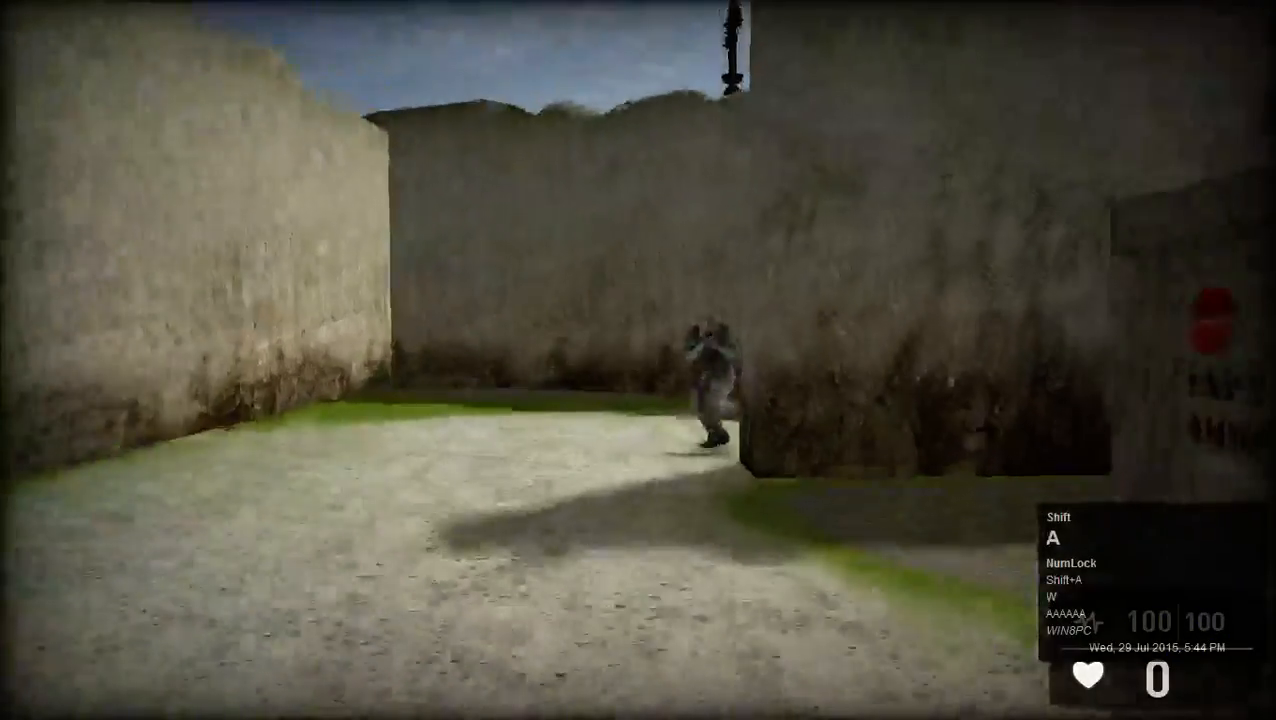
key("Escape")
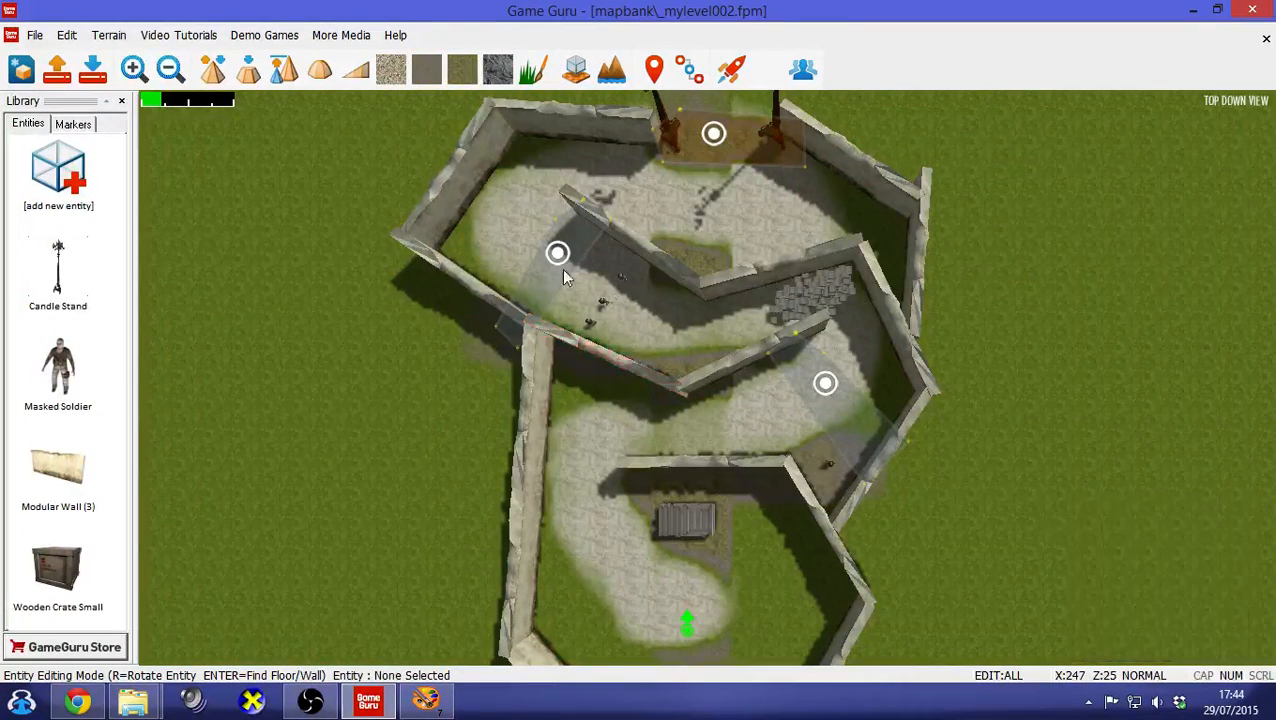
Move the middle wall segment south of the three soldiers out of the maze onto the grass to the west
left_click(629, 360)
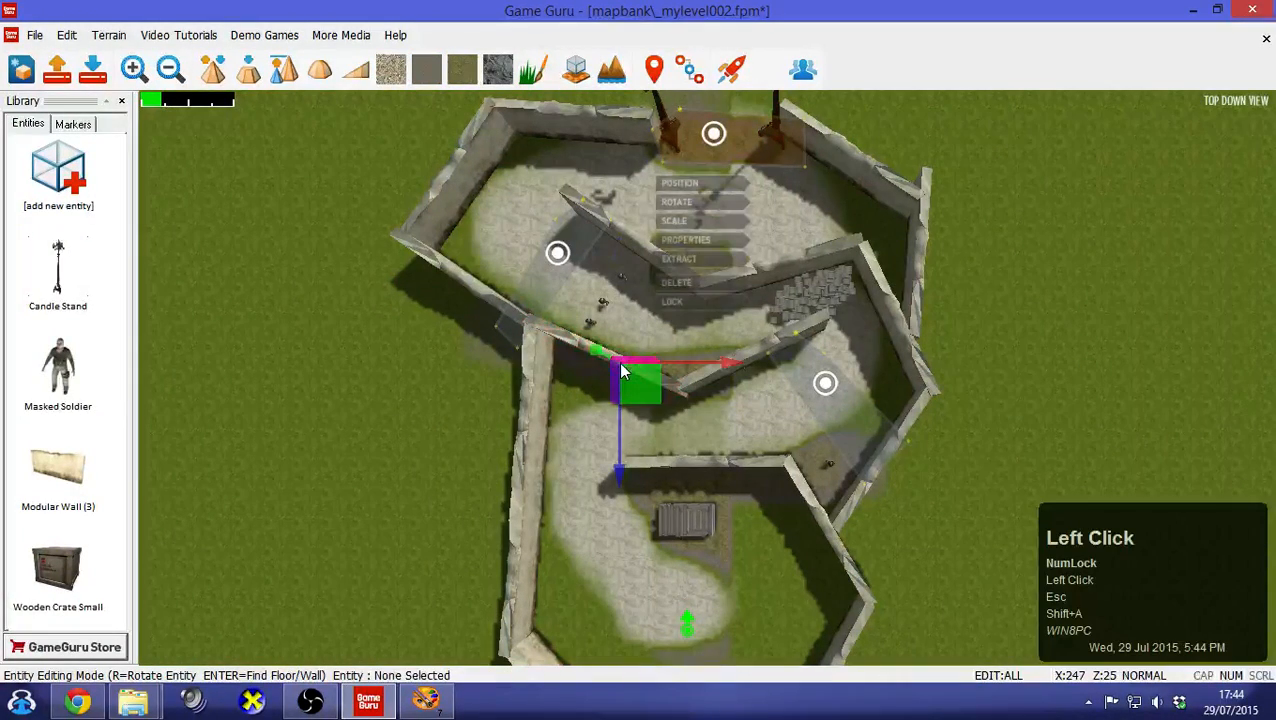
left_click(640, 388)
left_click_drag(641, 392, 421, 376)
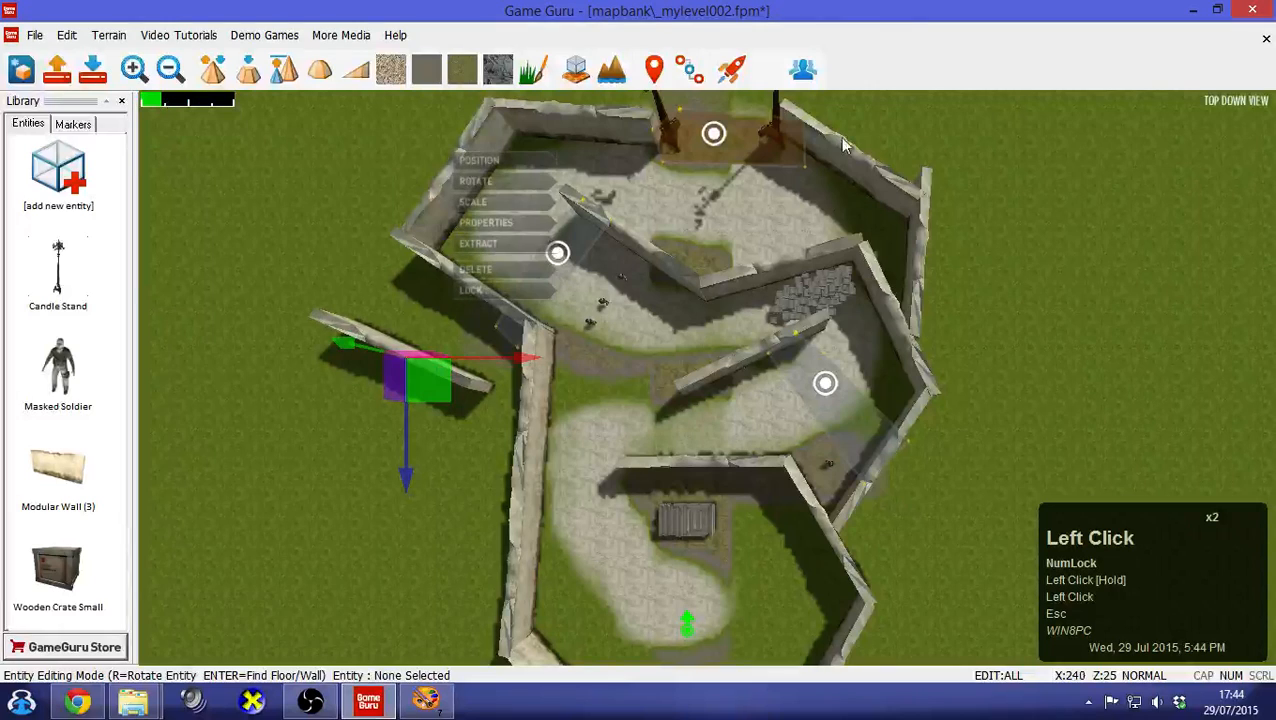
Test the level again, look through the wall gap towards the three soldiers, and end the test
left_click(731, 68)
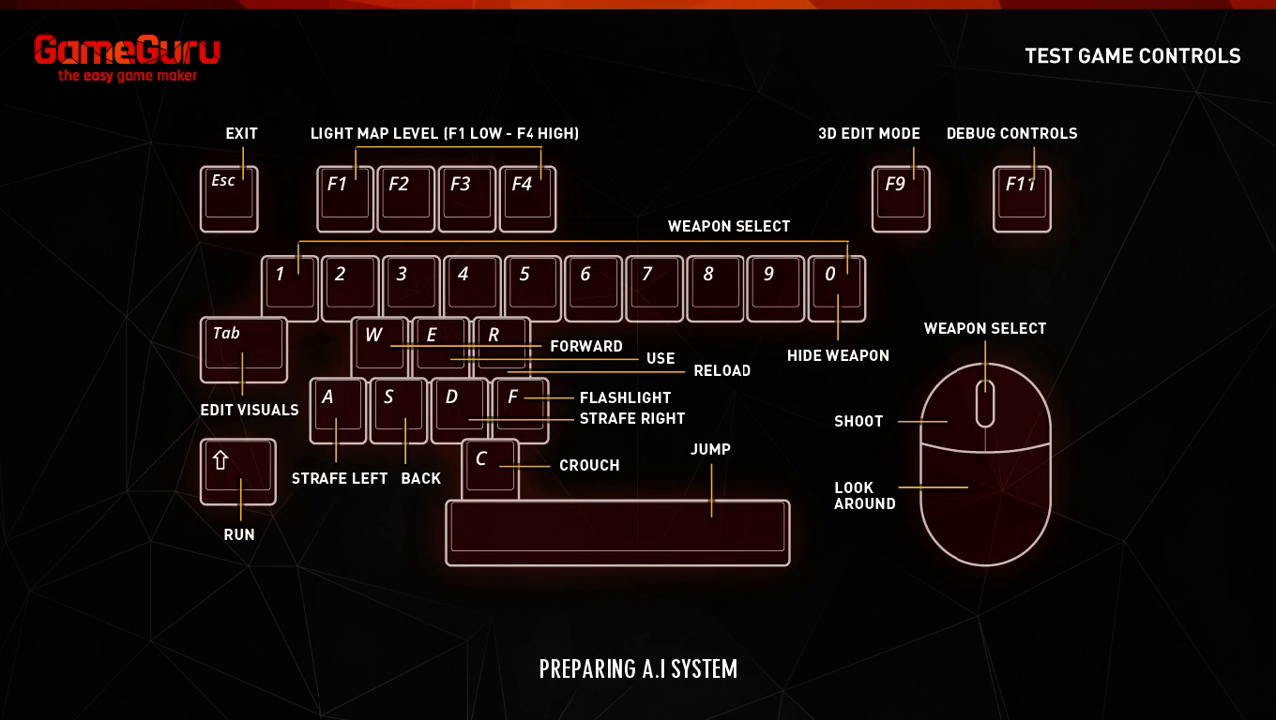
key("a")
key("s")
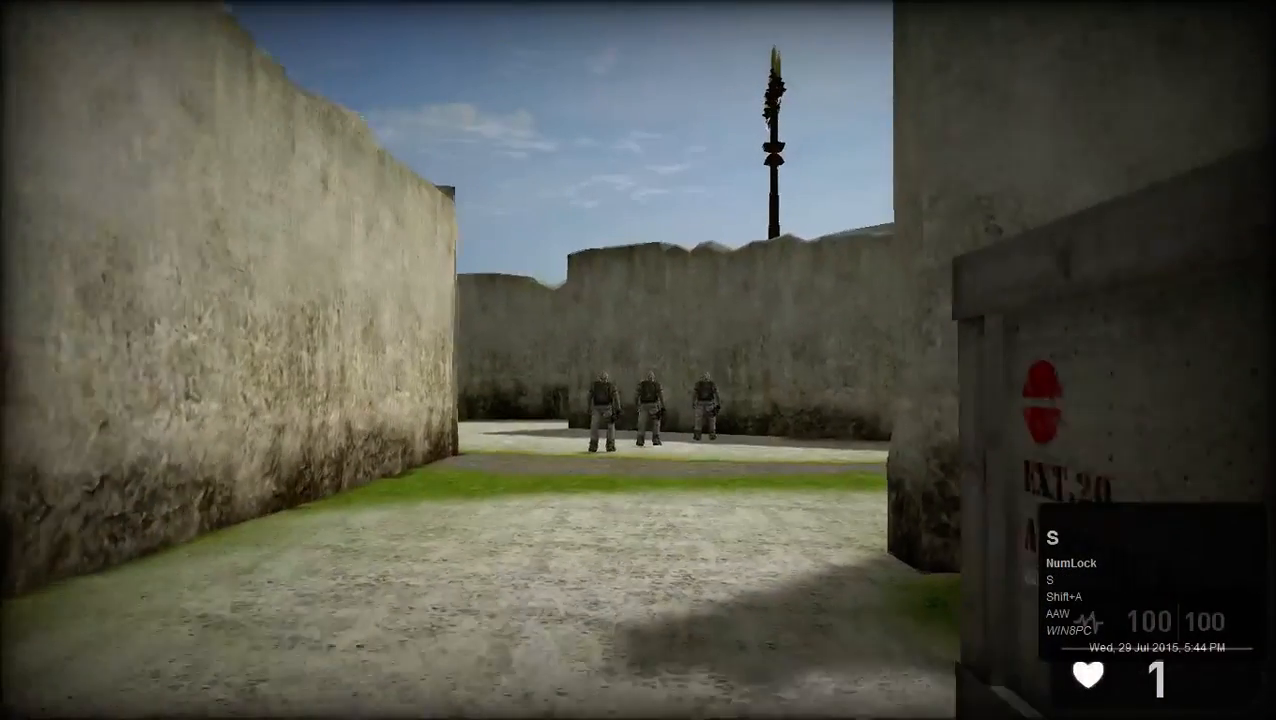
key("Escape")
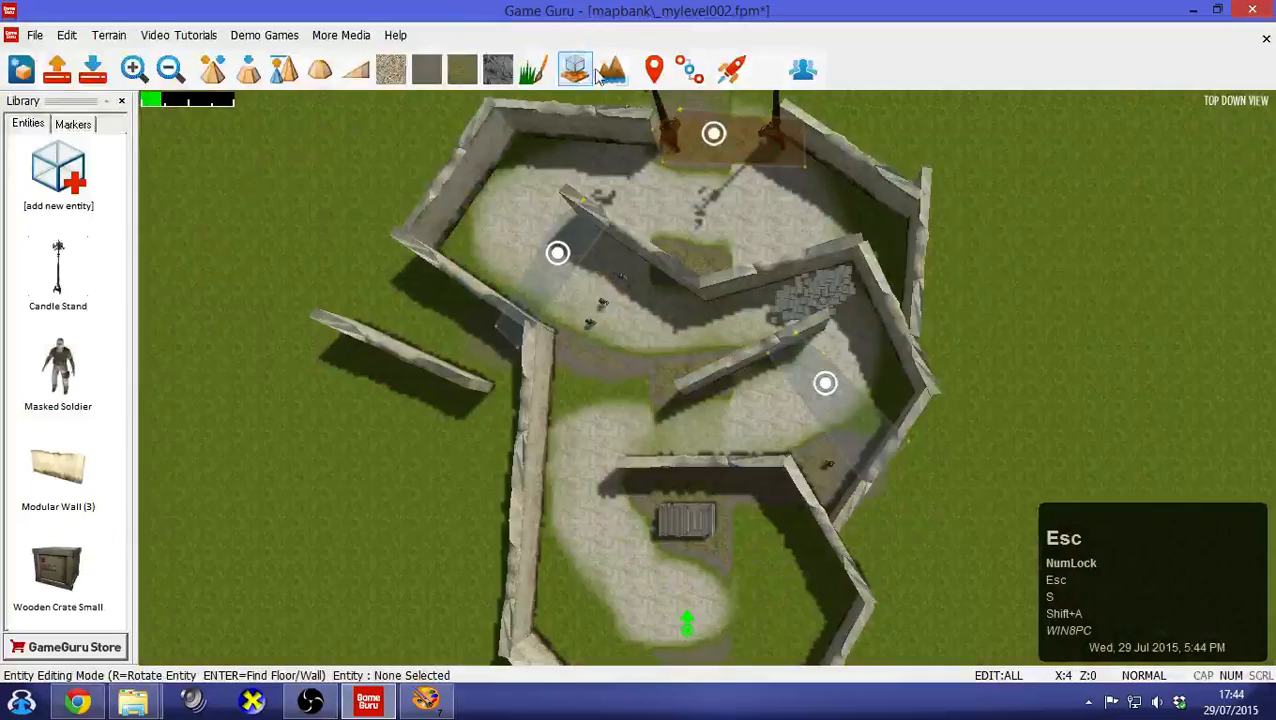
Delete two of the three soldiers beside the trigger zone and set the remaining soldier's Spawn At Start to No
left_click(608, 298)
key("Delete")
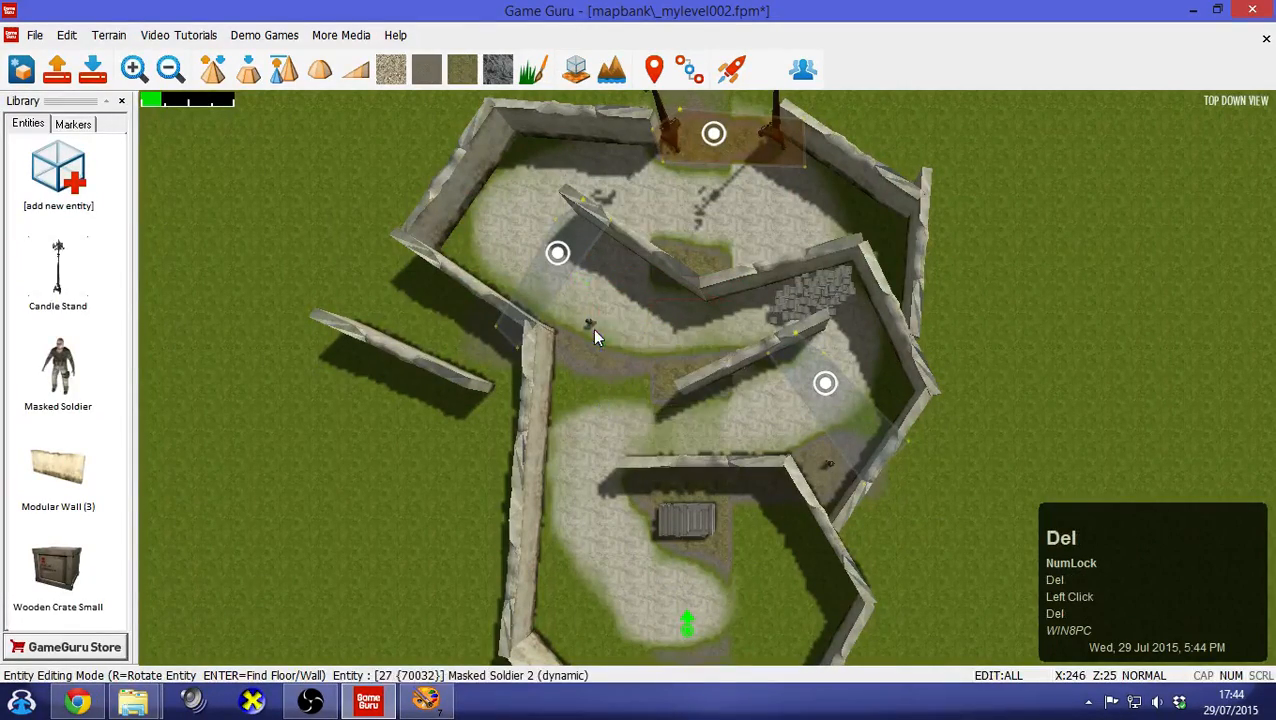
left_click(593, 330)
left_click(687, 188)
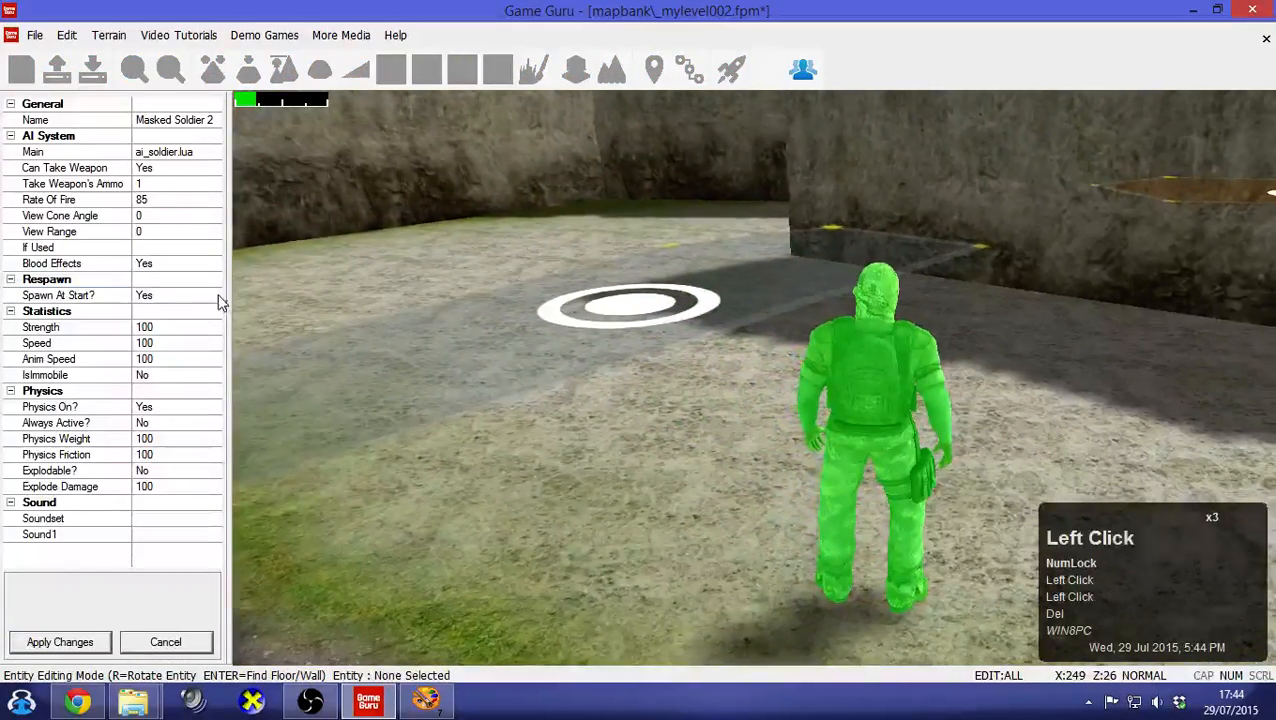
left_click(214, 297)
left_click(188, 313)
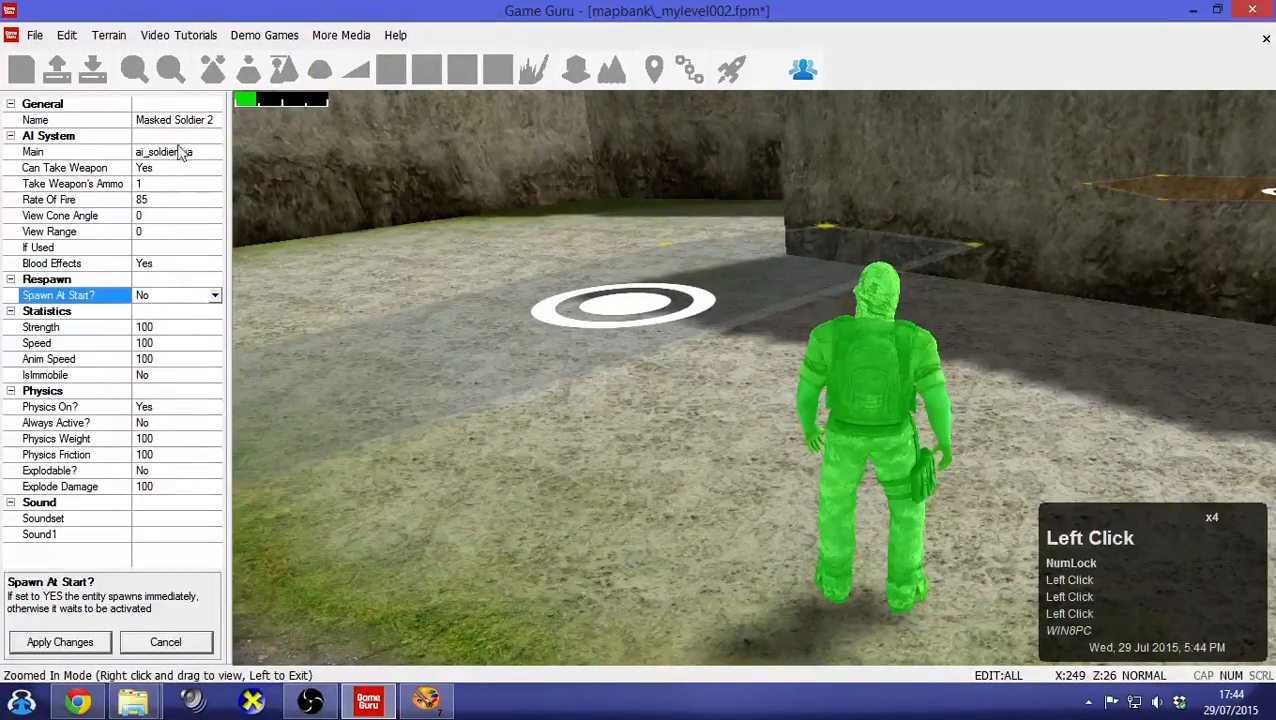
left_click(62, 642)
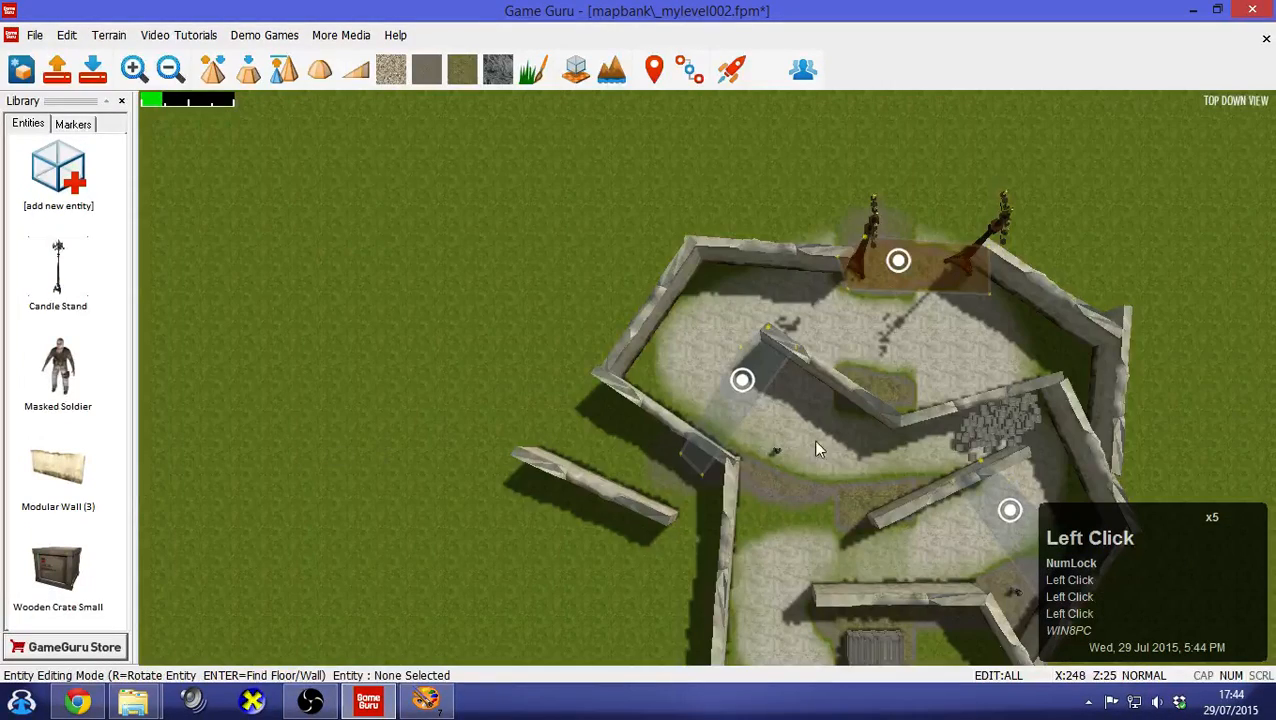
Extract the remaining soldier and place three copies of it in a diagonal row east of the trigger zone
left_click(776, 452)
left_click(859, 364)
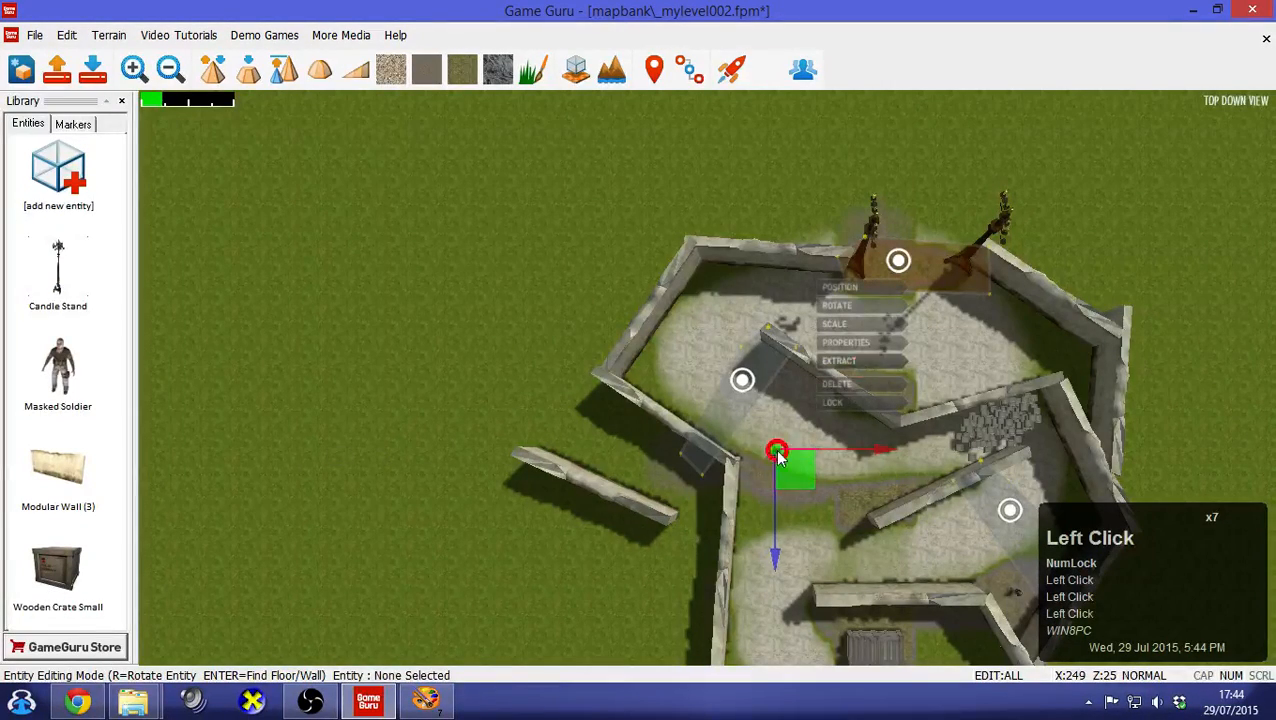
double_click(770, 441, "shift")
left_click(797, 400, "shift")
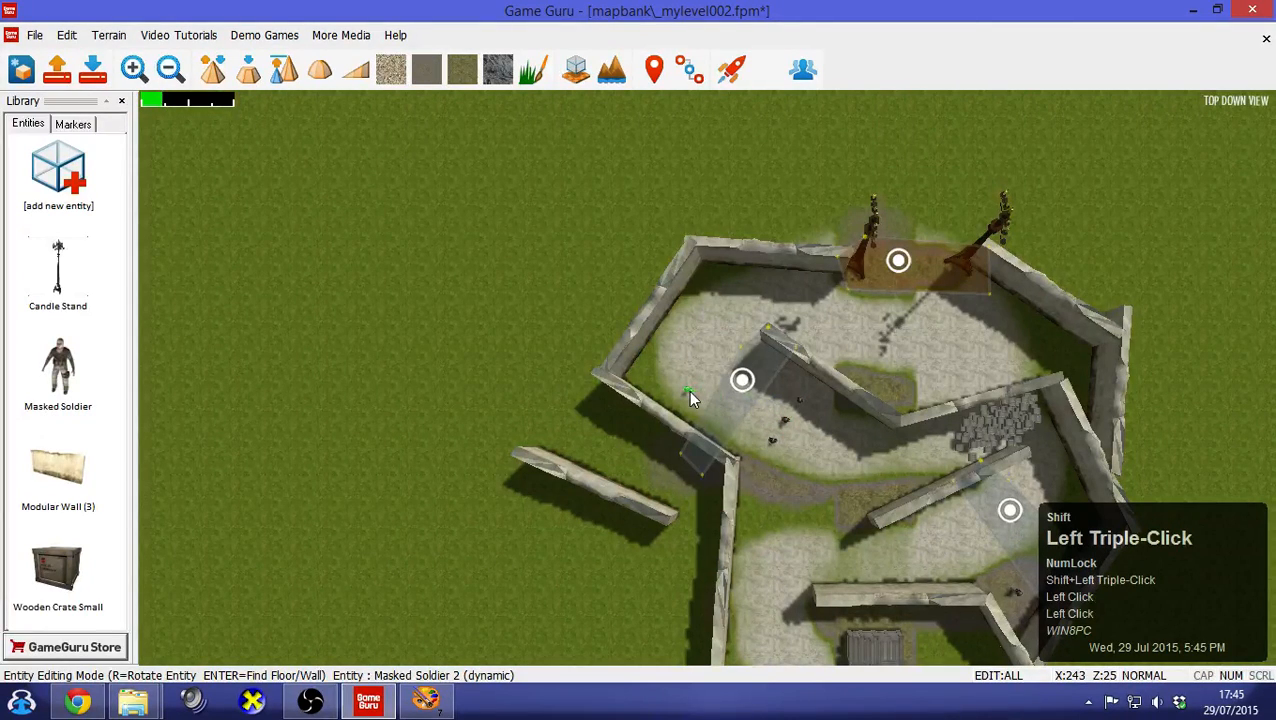
key("Delete")
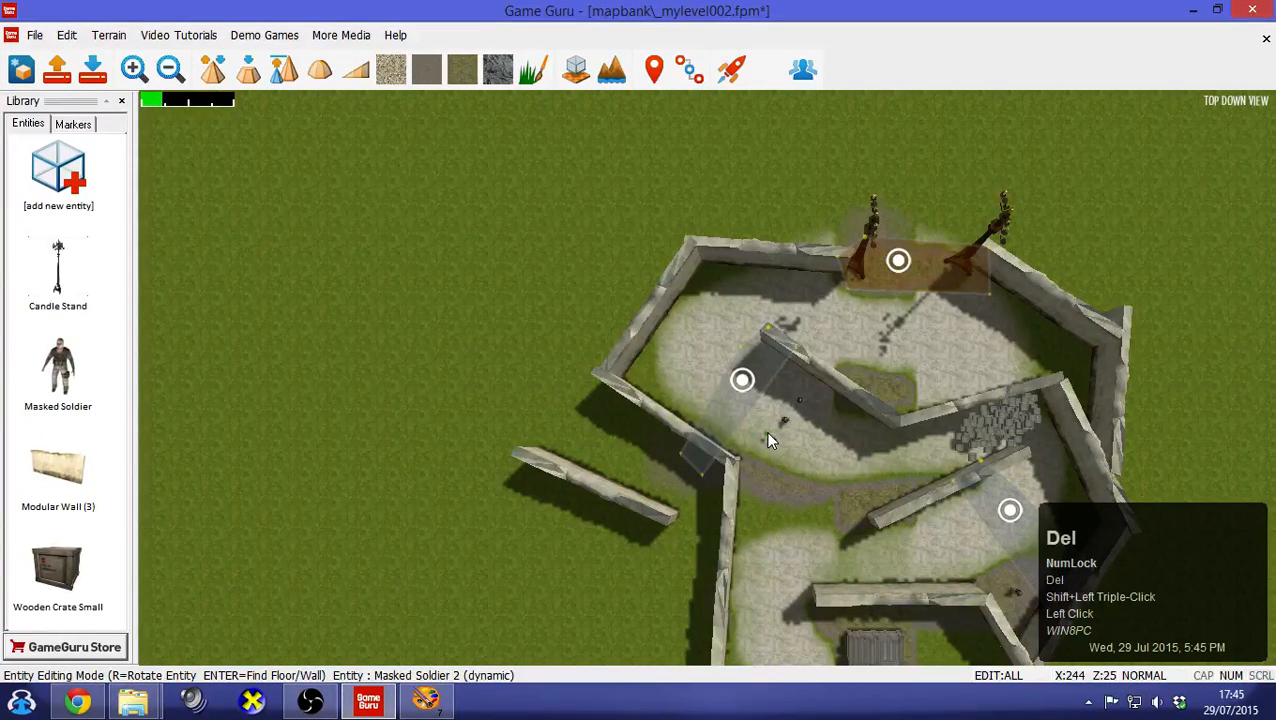
Move the loose wall segment into the gap south of the soldiers and back out to the western grass, then save
left_click(610, 508)
left_click_drag(612, 509, 826, 522)
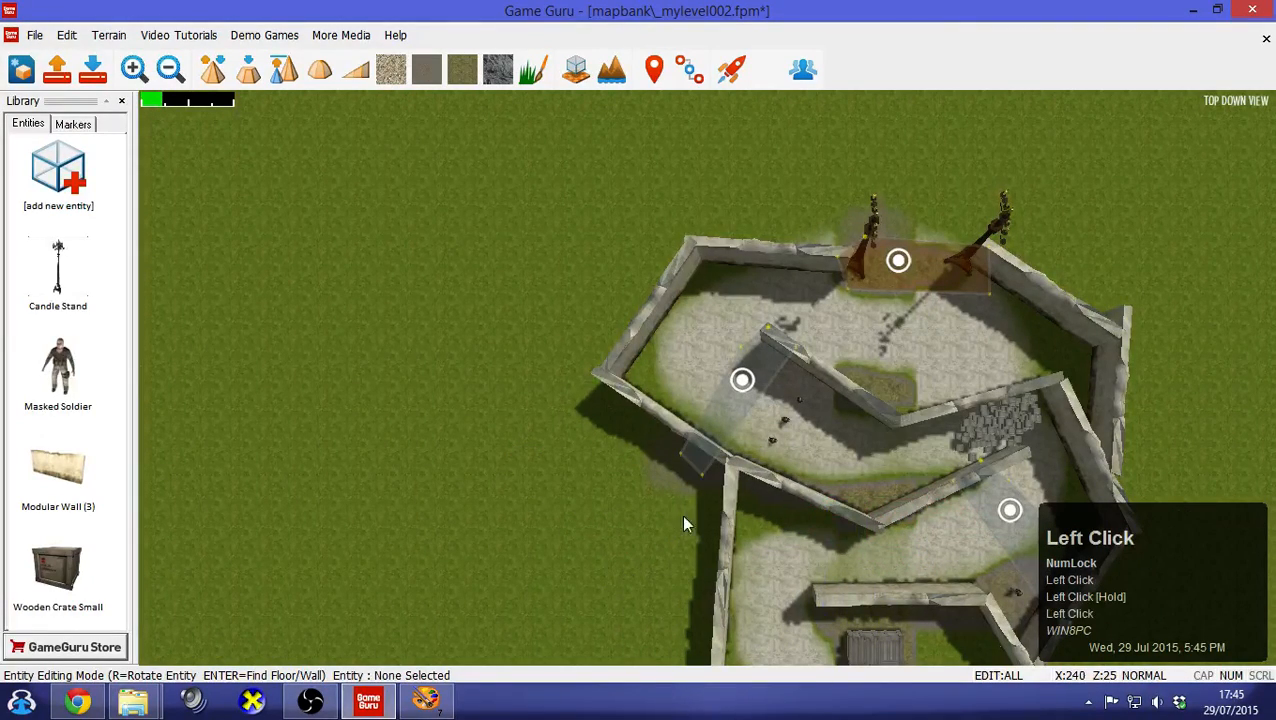
left_click(802, 495)
left_click(800, 498)
left_click_drag(800, 495, 630, 476)
left_click_drag(828, 517, 633, 501)
left_click(92, 68)
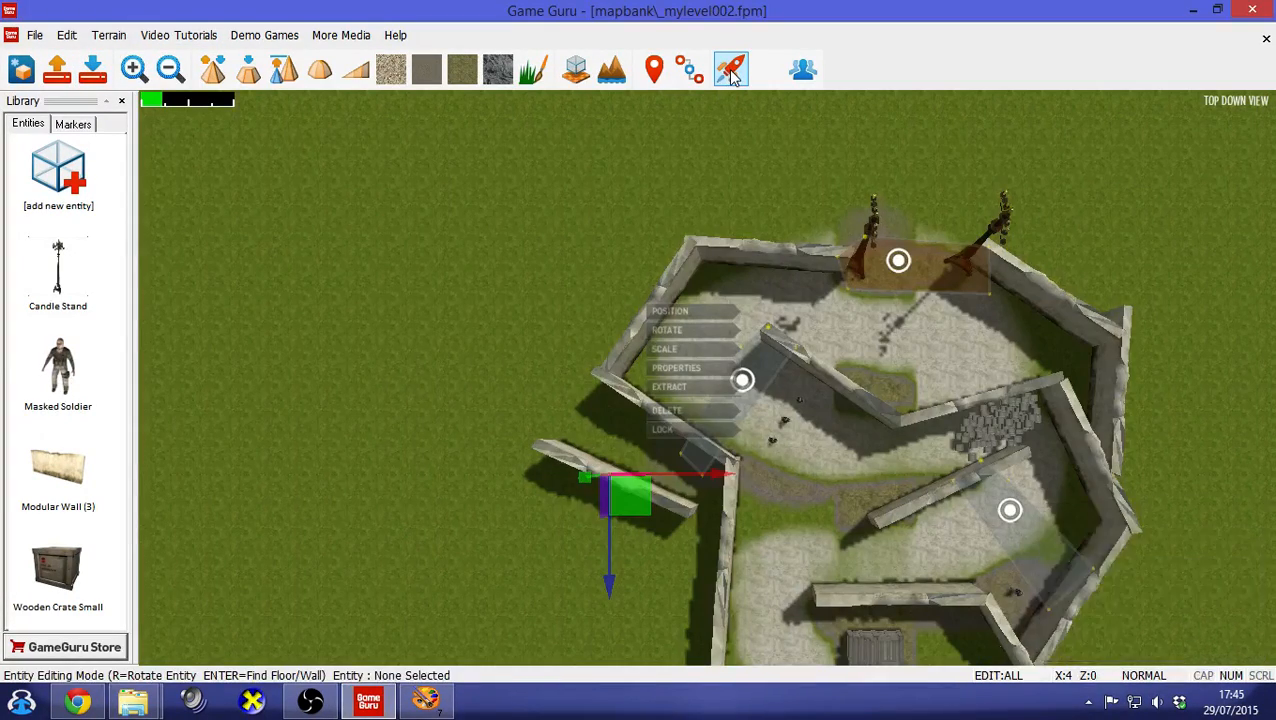
Test the level, run past the large crates to look through the open wall gap, and end the test
left_click(731, 70)
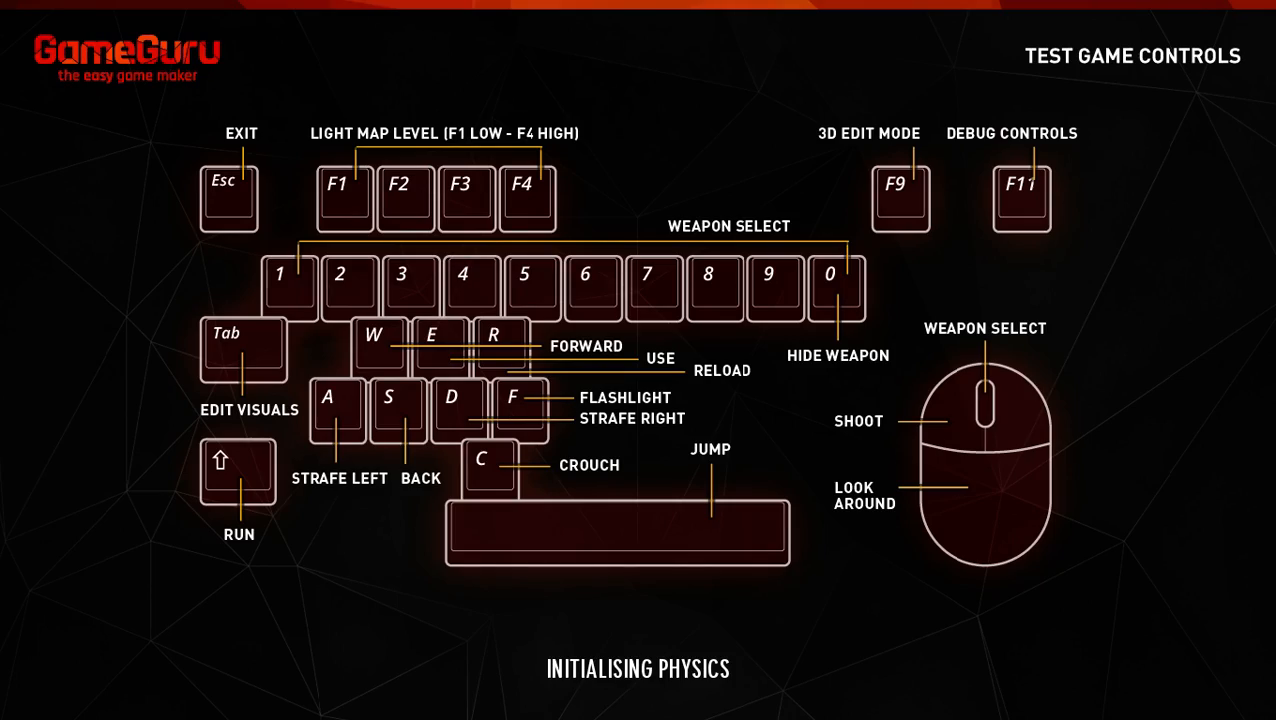
key("w")
key("a")
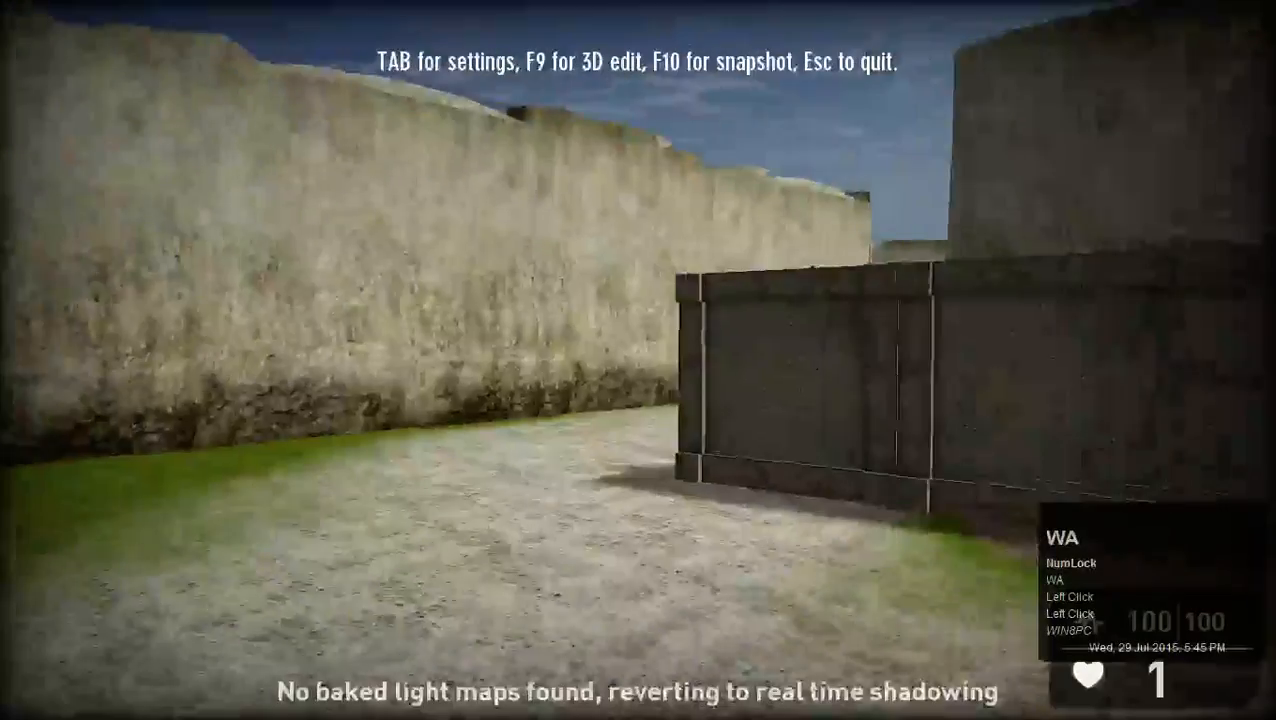
key("shift")
key("shift+a")
key("shift+a")
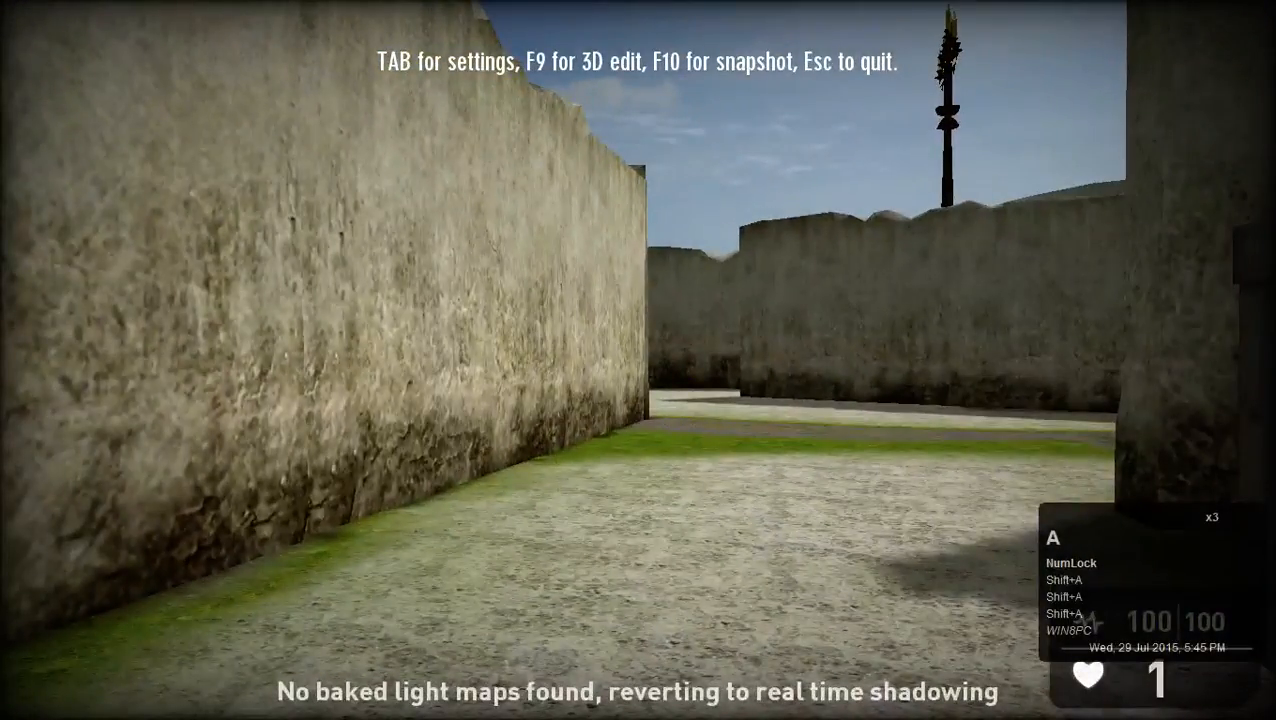
key("Escape")
Move the loose wall segment from the grass back into the gap south of the soldiers and save the level
left_click(605, 464)
left_click_drag(629, 497, 805, 510)
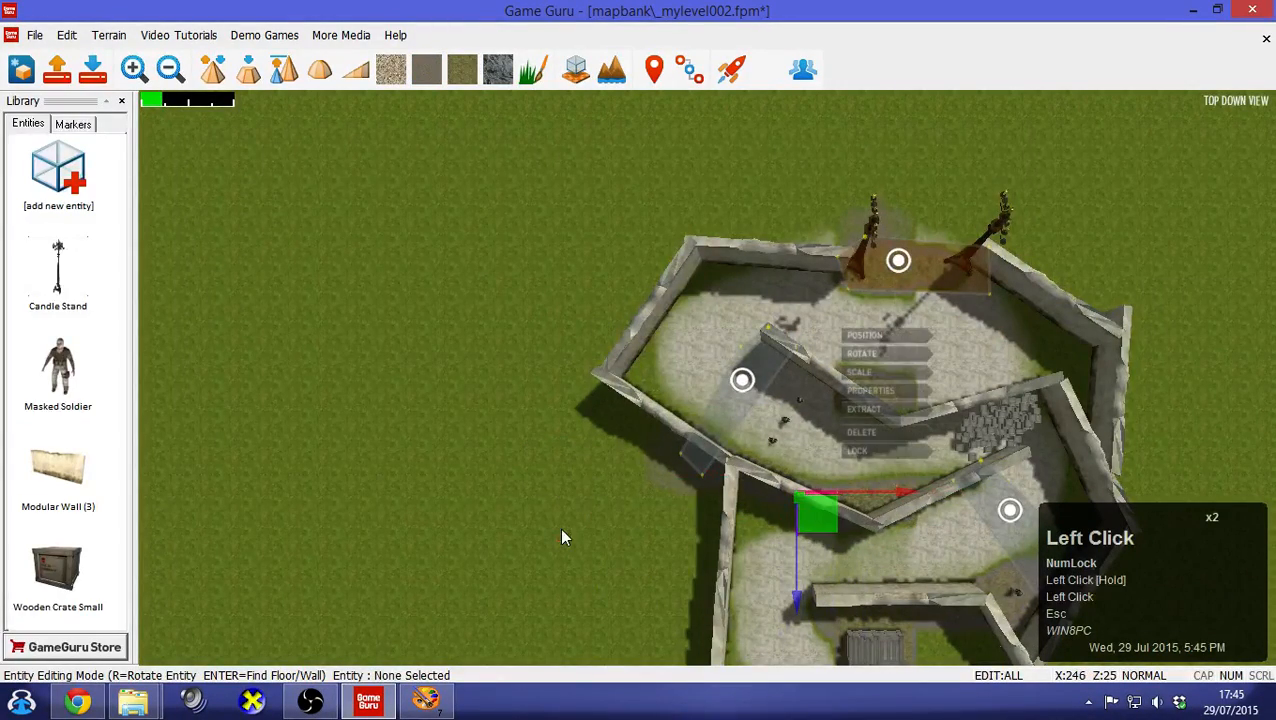
left_click(581, 532)
left_click(92, 68)
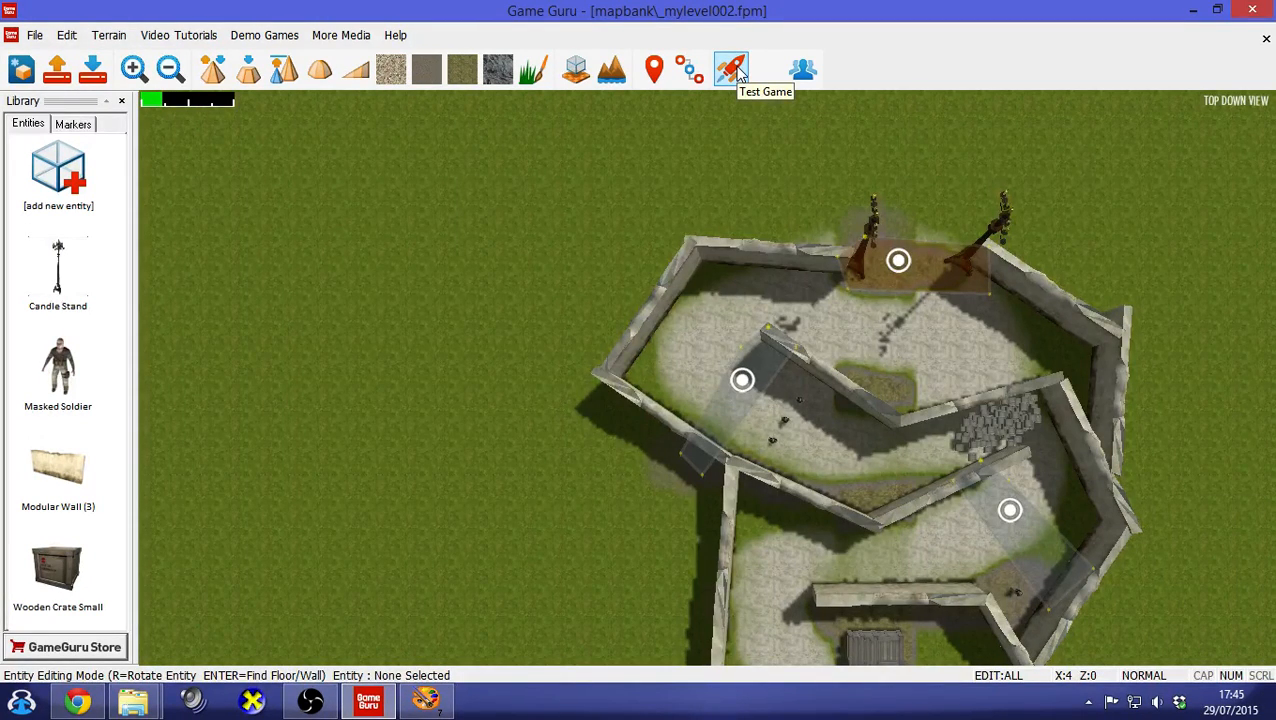
Start a test game of the level with the wall gap closed
left_click(733, 69)
scroll(707, 378, "up", 2)
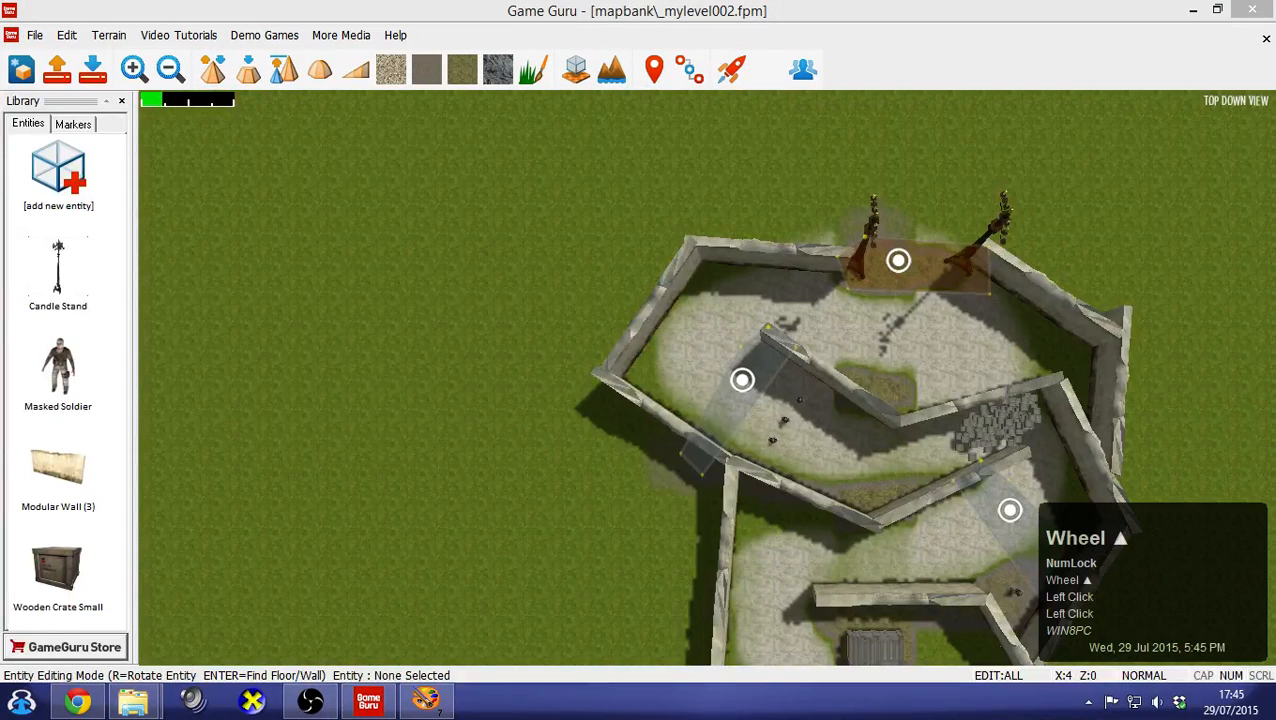
scroll(707, 378, "down", 2)
scroll(707, 378, "down", 1)
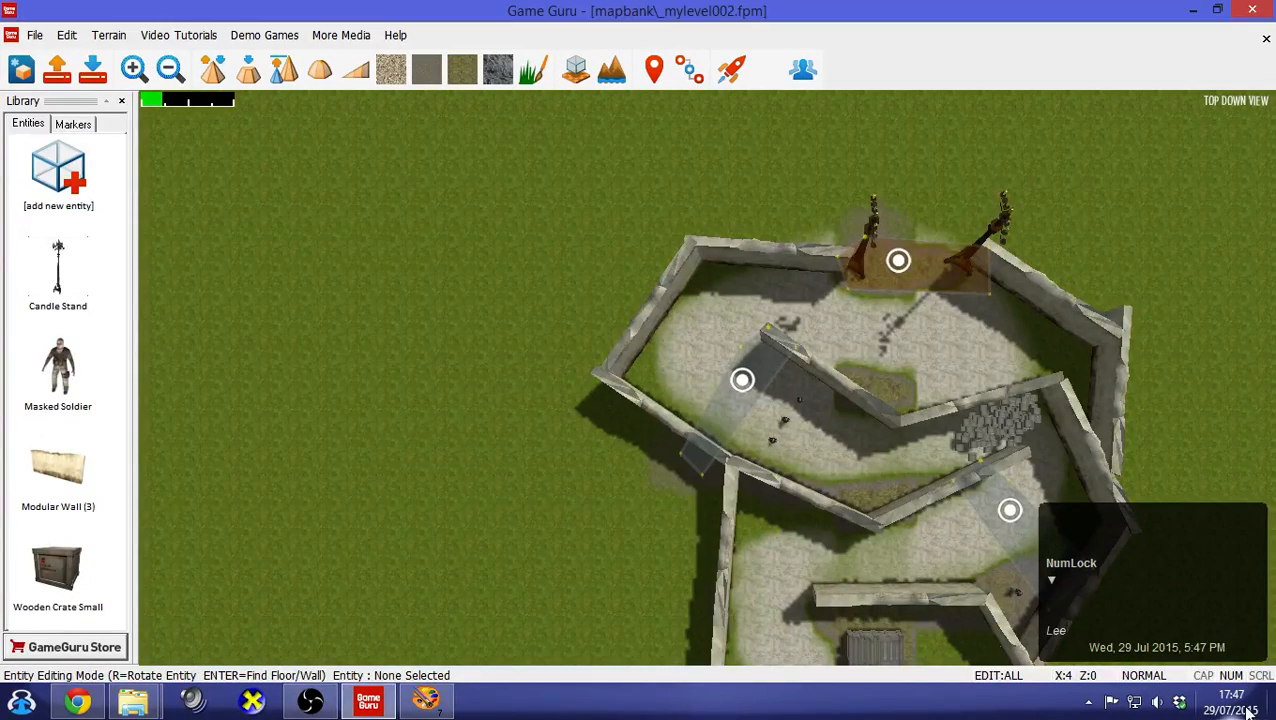
Look over the maze down to the player start and save the level
left_click(605, 502)
key("Down")
key("Up")
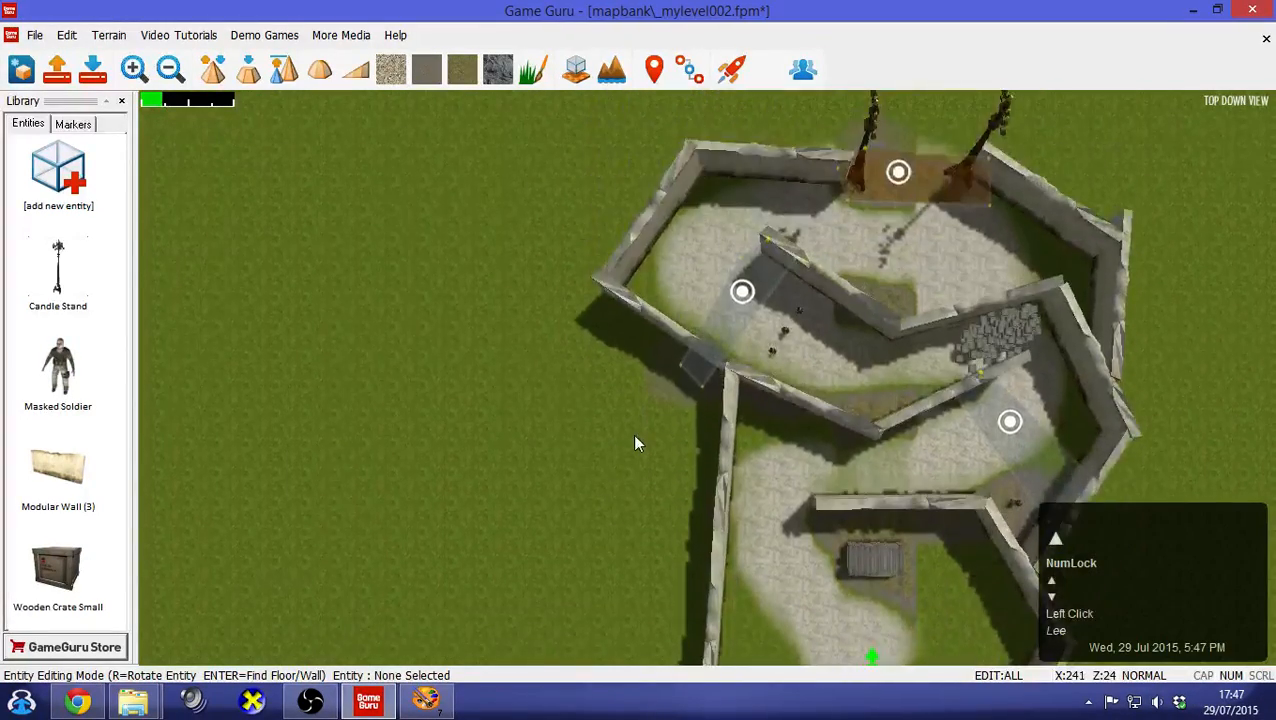
key("Down")
key("Right")
key("Right")
left_click(92, 68)
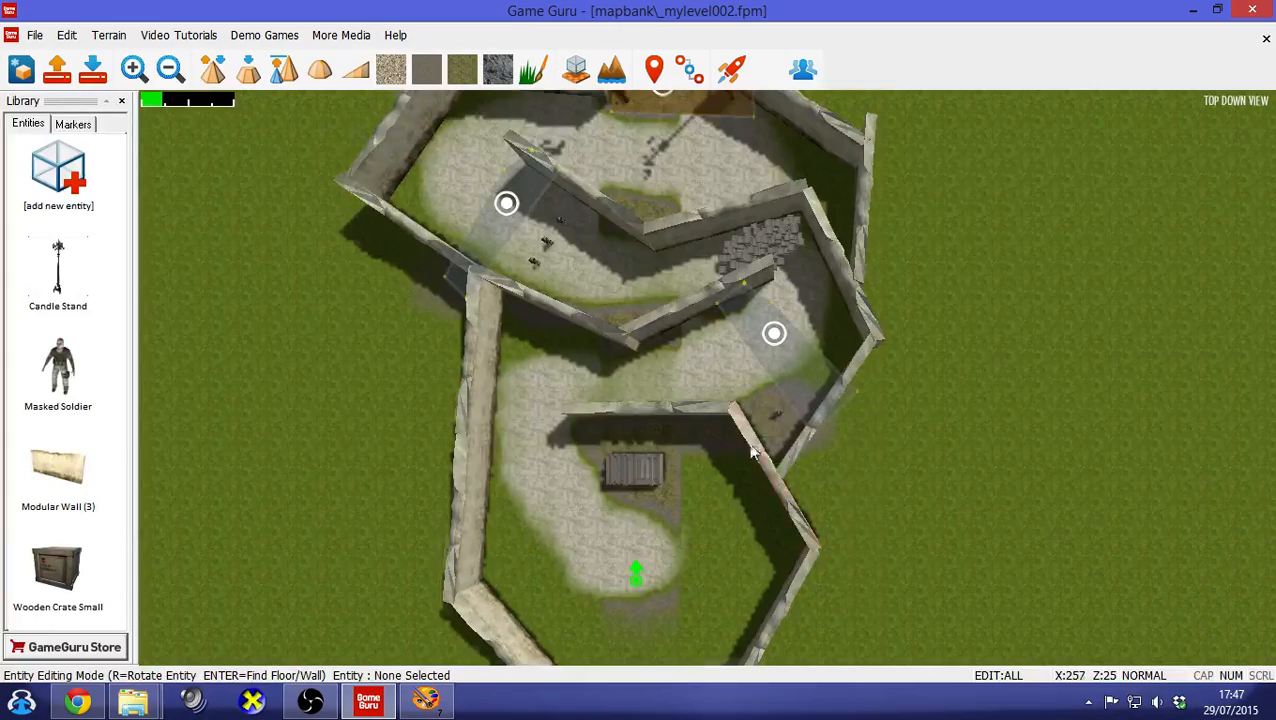
Paint a straight north-south strip of Pave terrain on the grass west of the maze
key("Down")
key("Left")
double_click(391, 68)
key("Left")
mouse_move(531, 497)
left_mouse_down()
mouse_move(541, 199)
mouse_move(533, 367)
left_mouse_up()
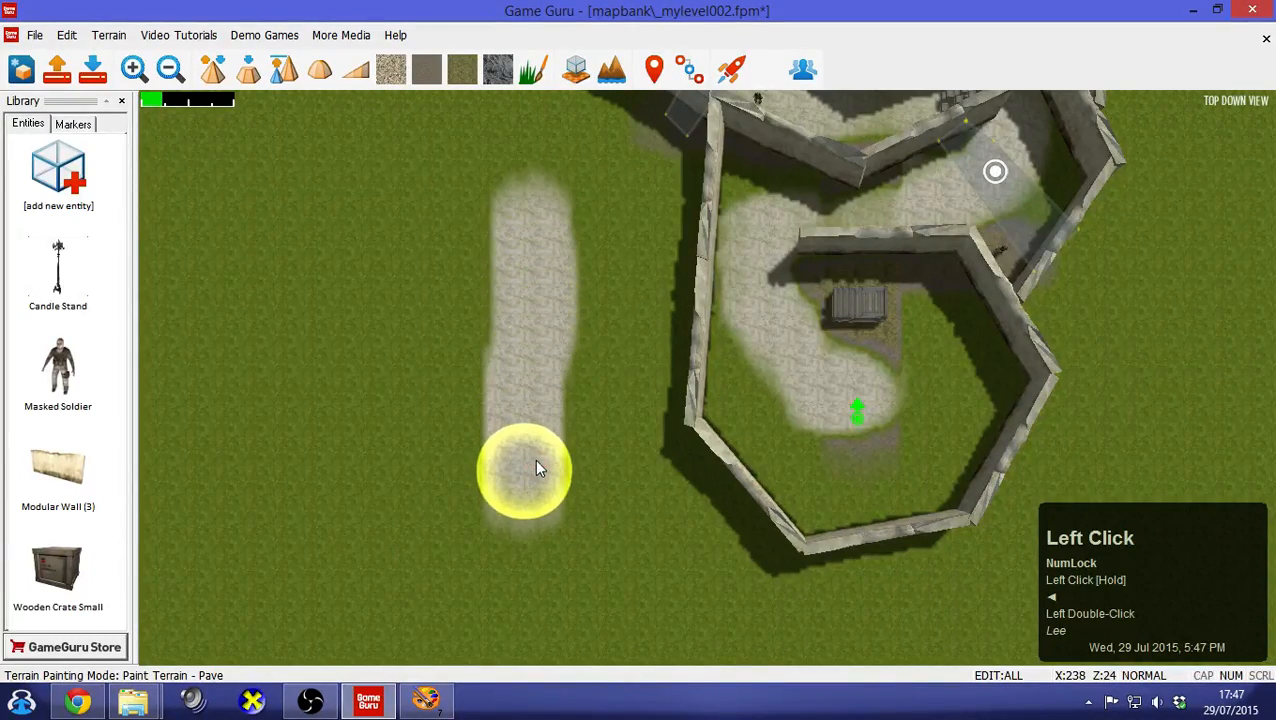
Paint a long, straight north-south Pave path on the grass east of the maze, going over it repeatedly to strengthen it
key("Right")
key("Right")
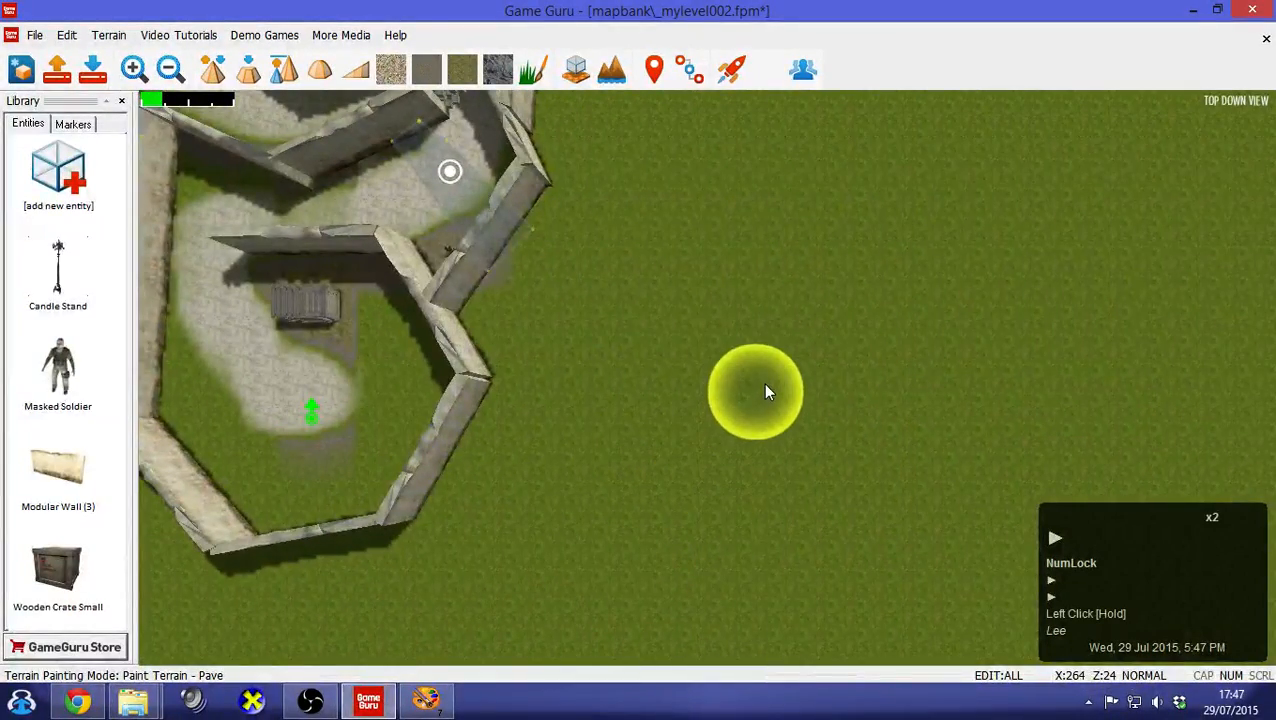
left_click(764, 385)
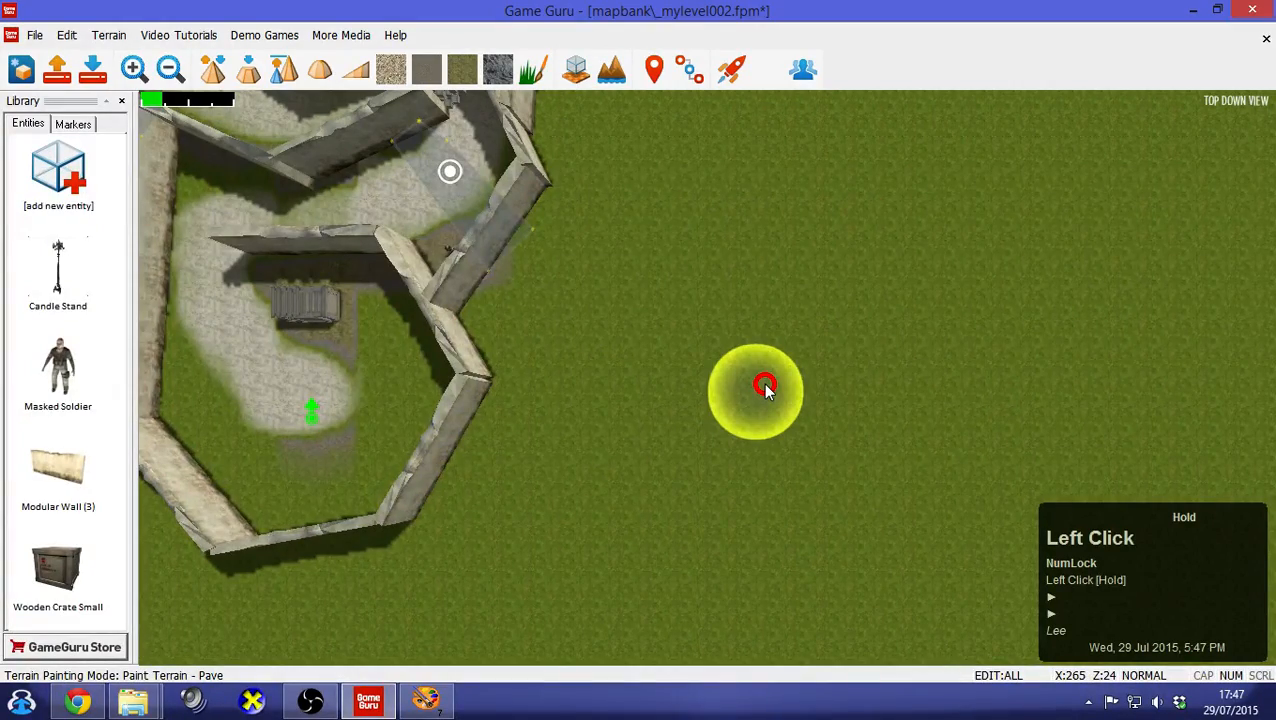
key("Up")
key("Up")
key("Down")
key("Down")
key("Down")
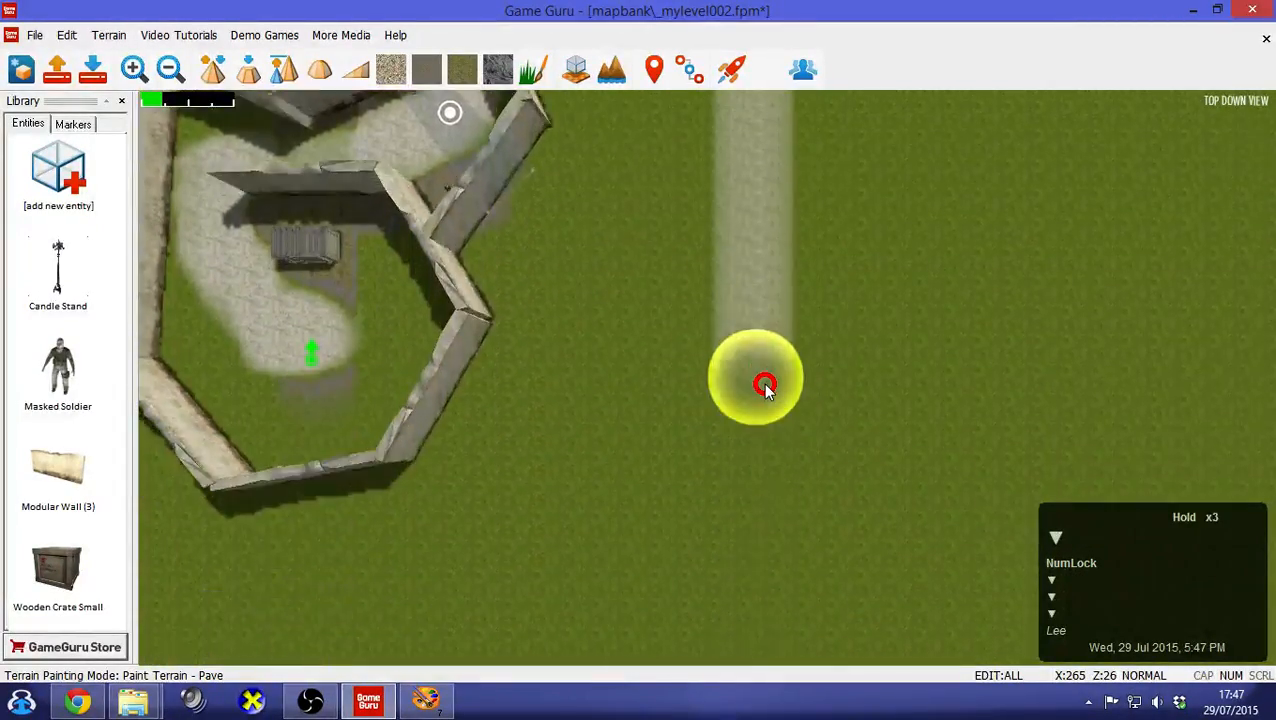
key("Up")
key("Up")
key("Up")
key("Down")
key("Down")
key("Down")
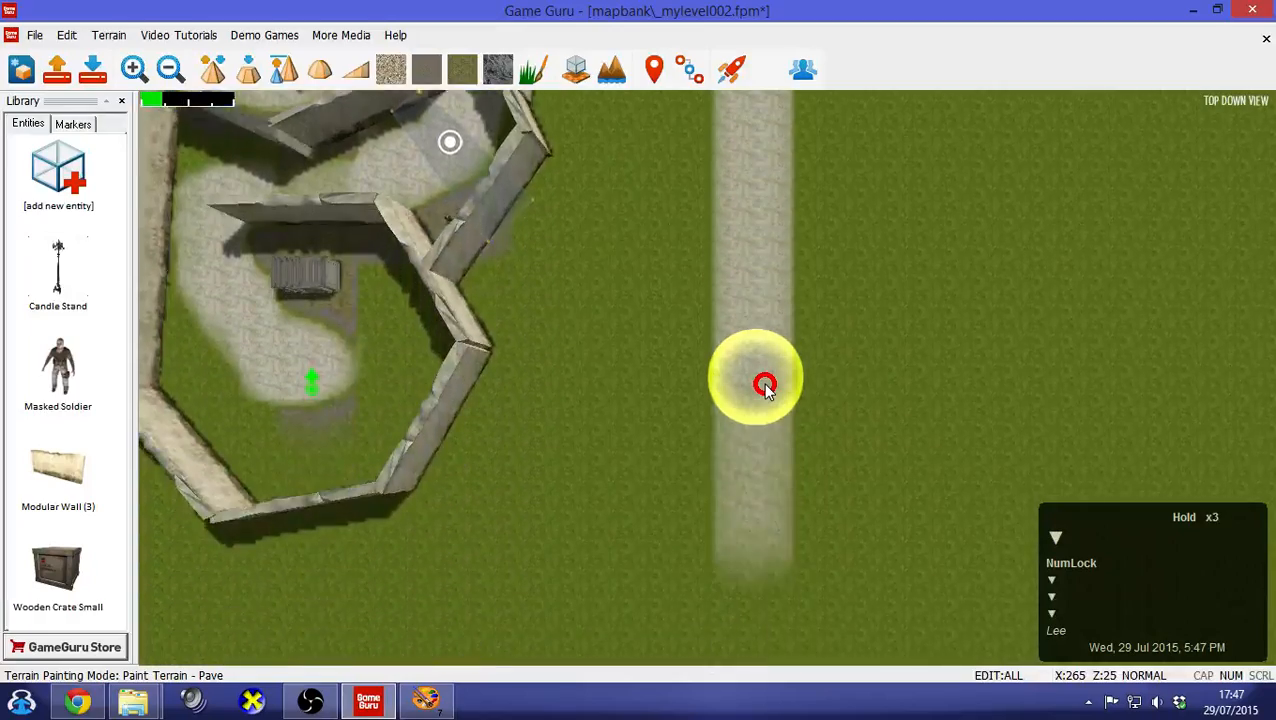
key("Up")
key("Up")
key("Up")
key("Down")
key("Down")
key("Down")
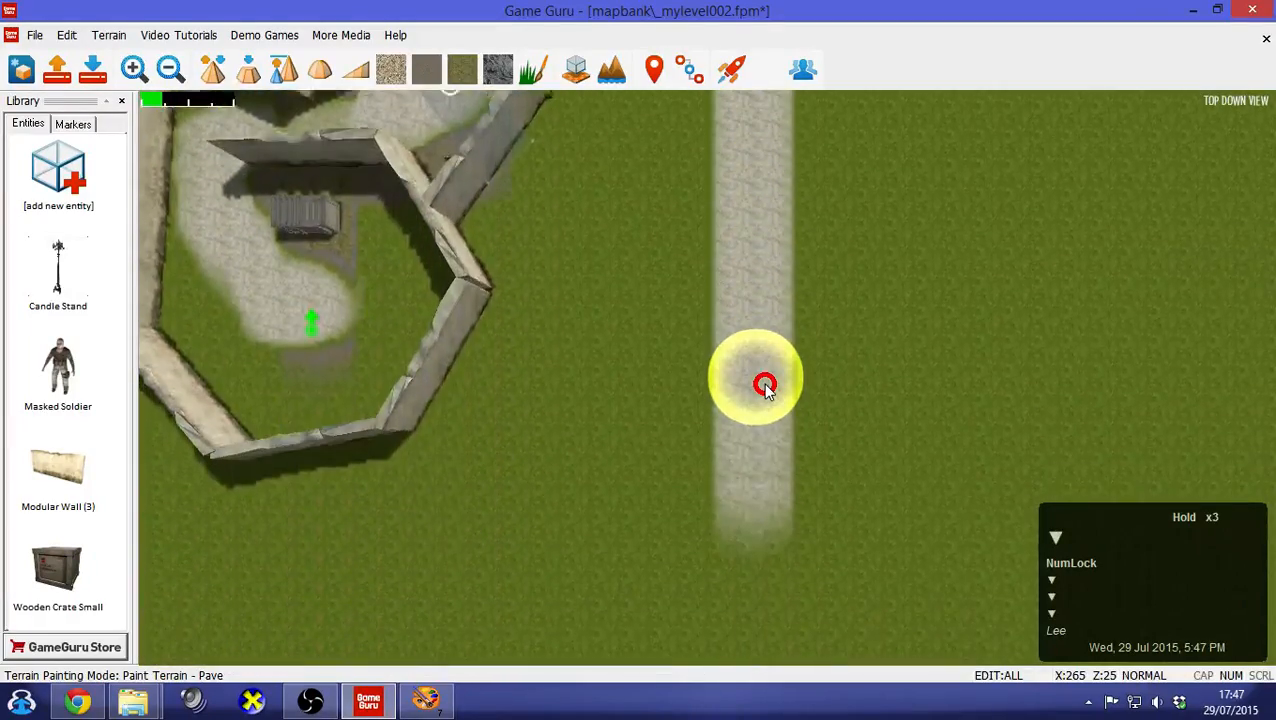
Paint a Pave branch running east from the southern end of the long path, with repeated passes for full coverage
key("Right")
key("Left")
key("Left")
key("Right")
key("Right")
key("Left")
key("Right")
key("Right")
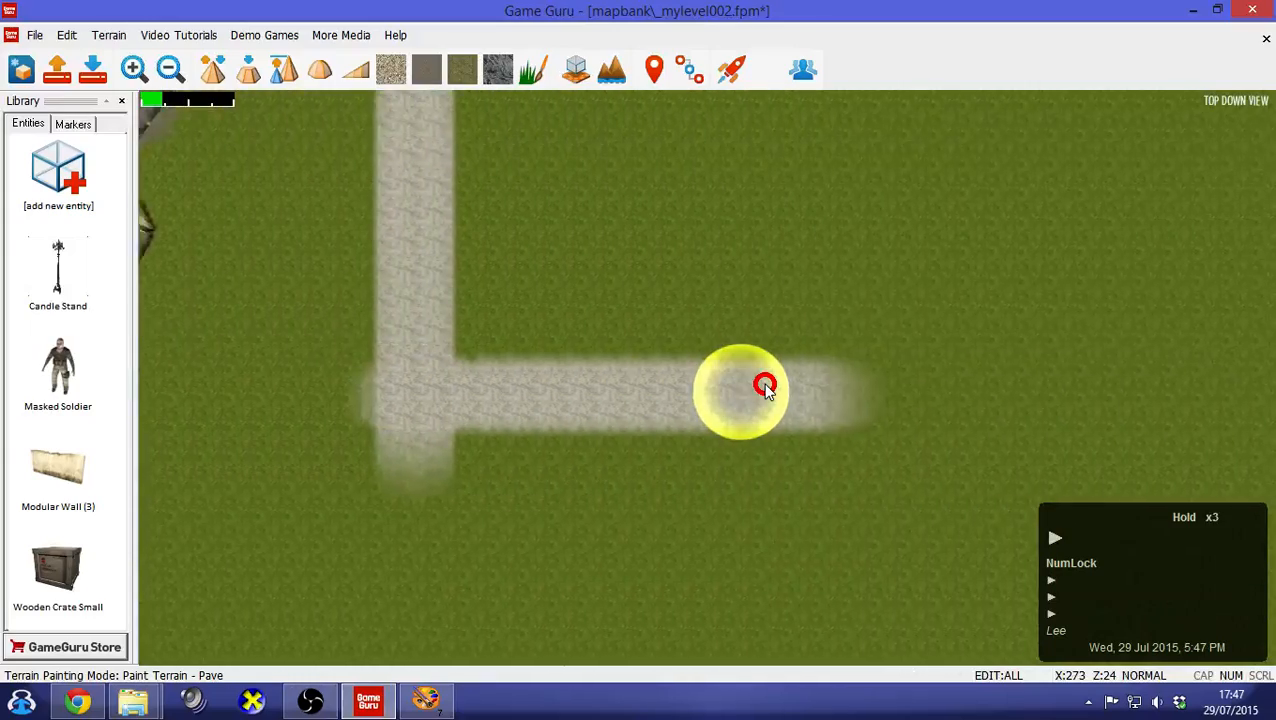
key("Left")
key("Left")
key("Left")
key("Right")
key("Left")
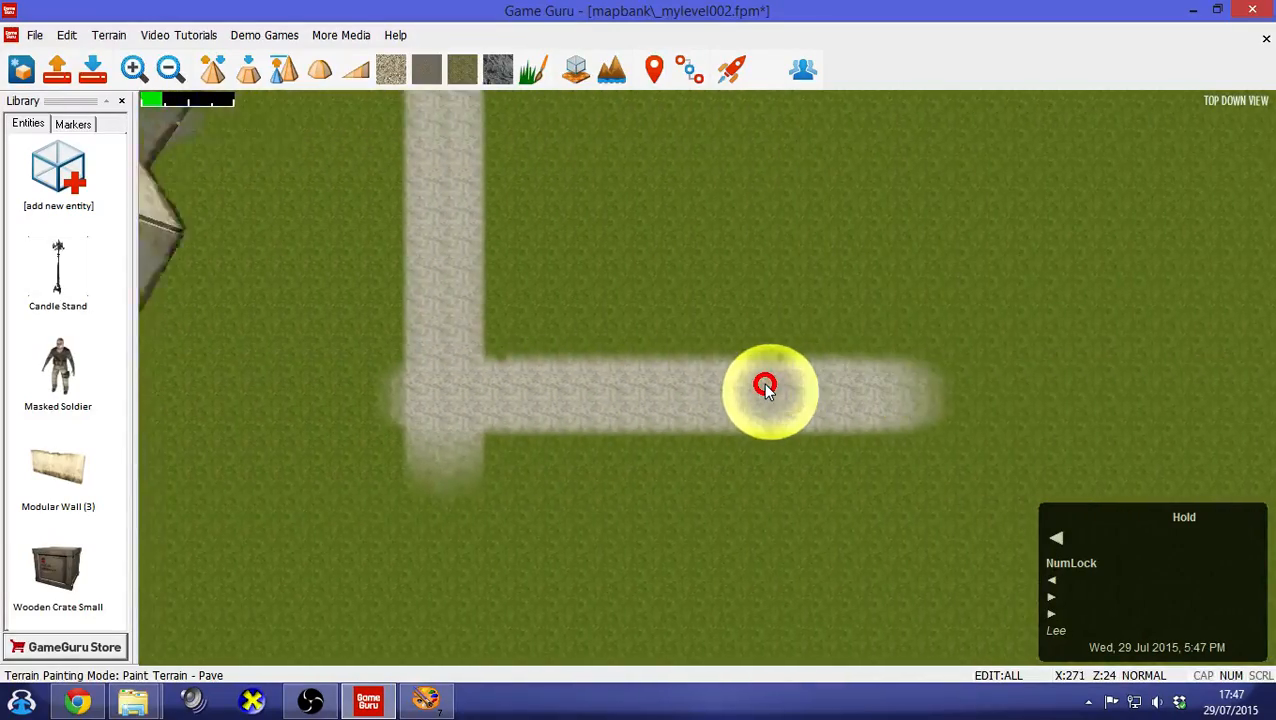
Widen the long north-south Pave path by painting along its western edge
key("Left")
key("Up")
key("Down")
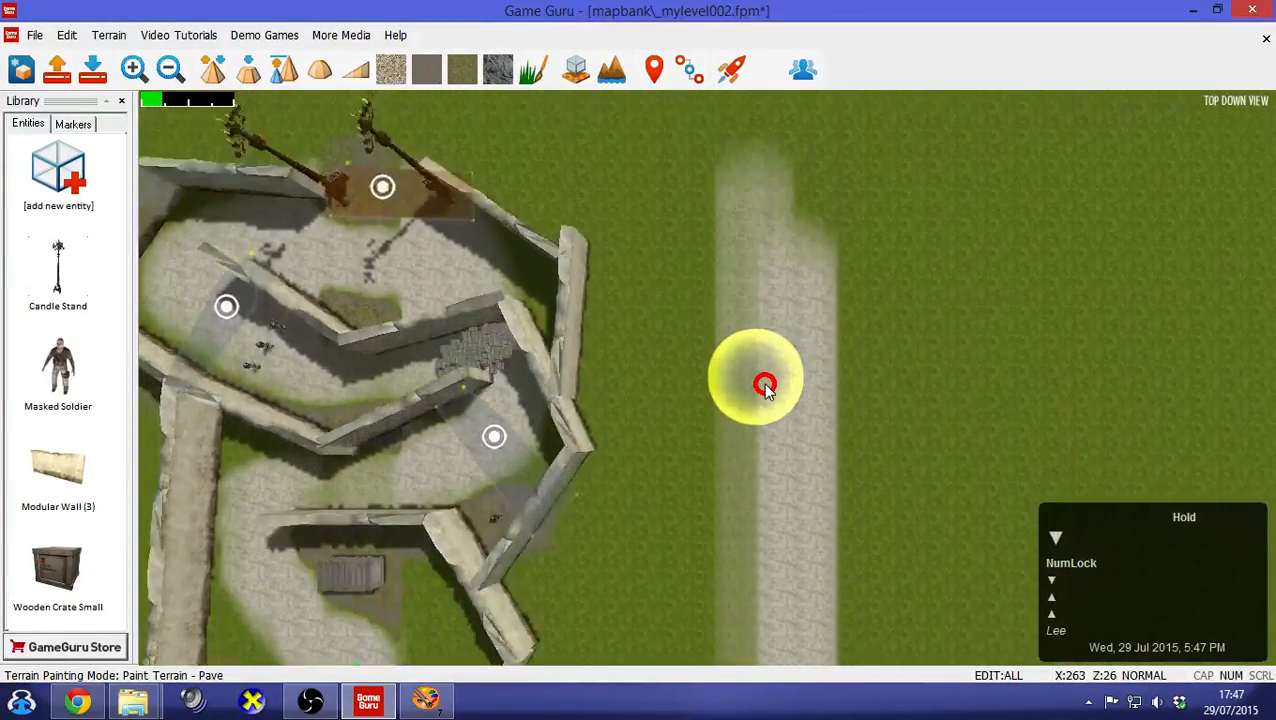
key("Up")
key("Up")
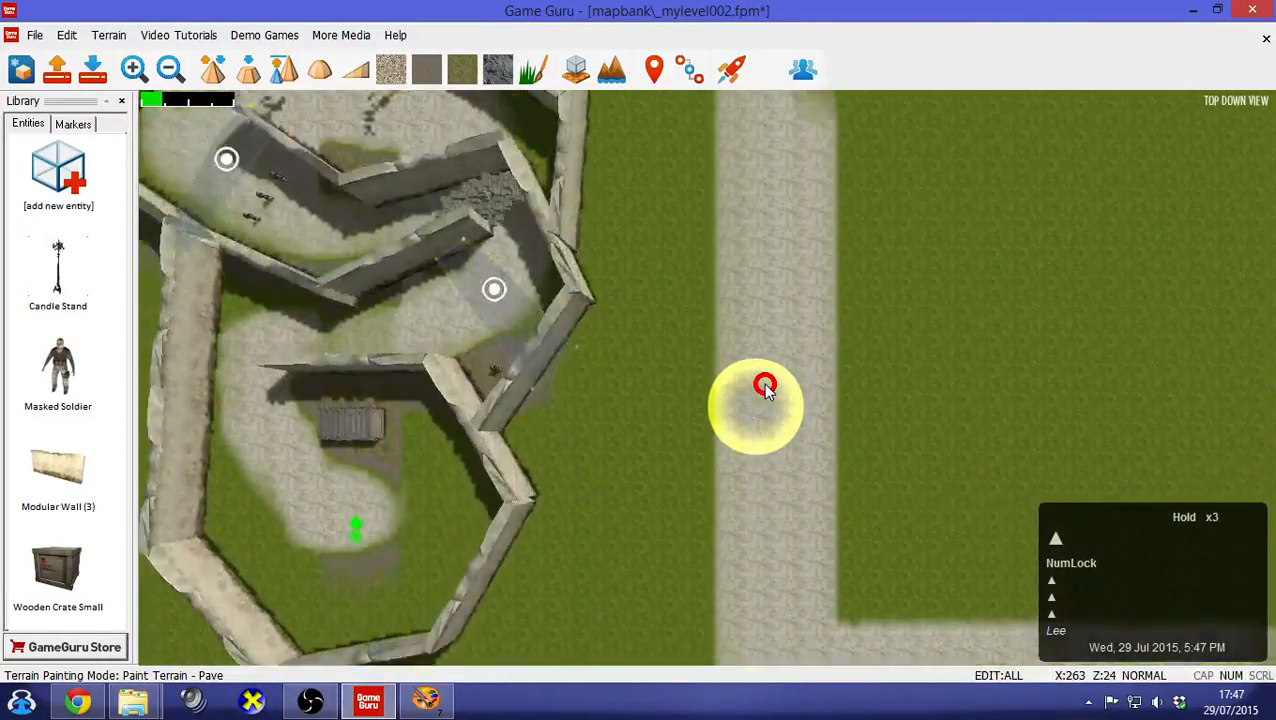
Paint winding, right-angled Pave paths across the grass east of the long path, crossing its eastern branch
key("Right")
key("Up")
key("Right")
key("Down")
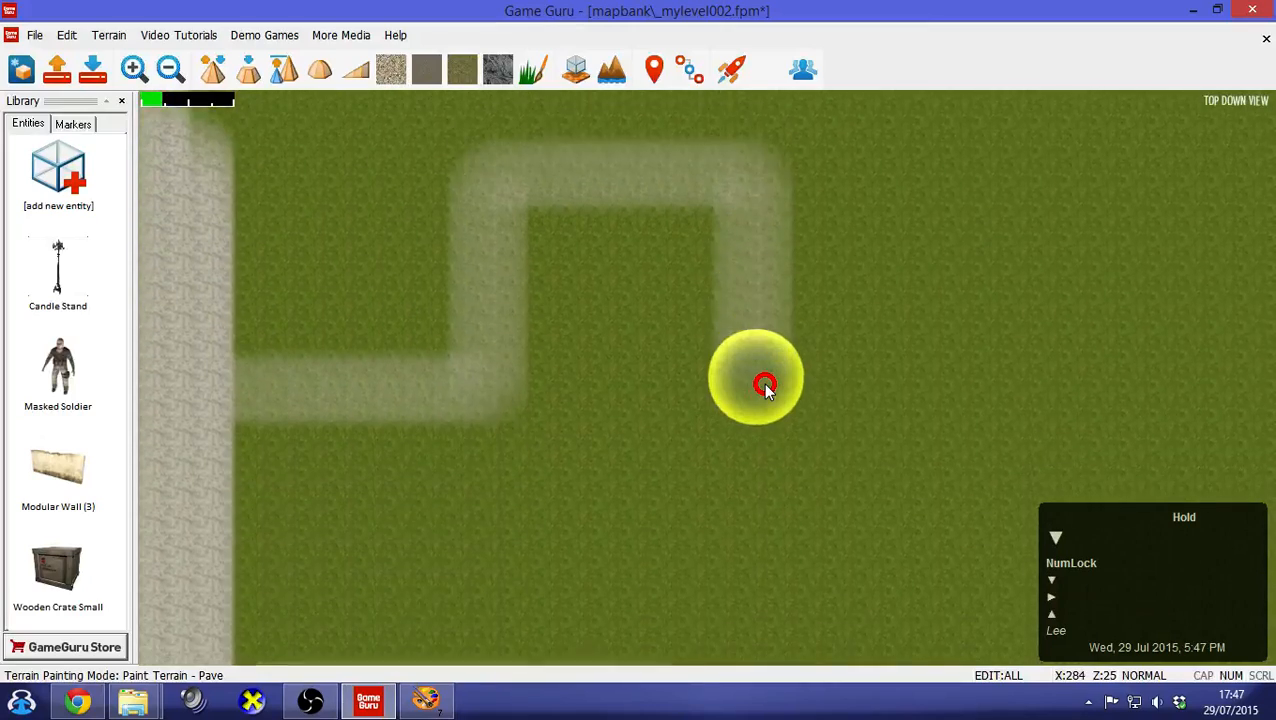
key("Left")
key("Down")
key("Right")
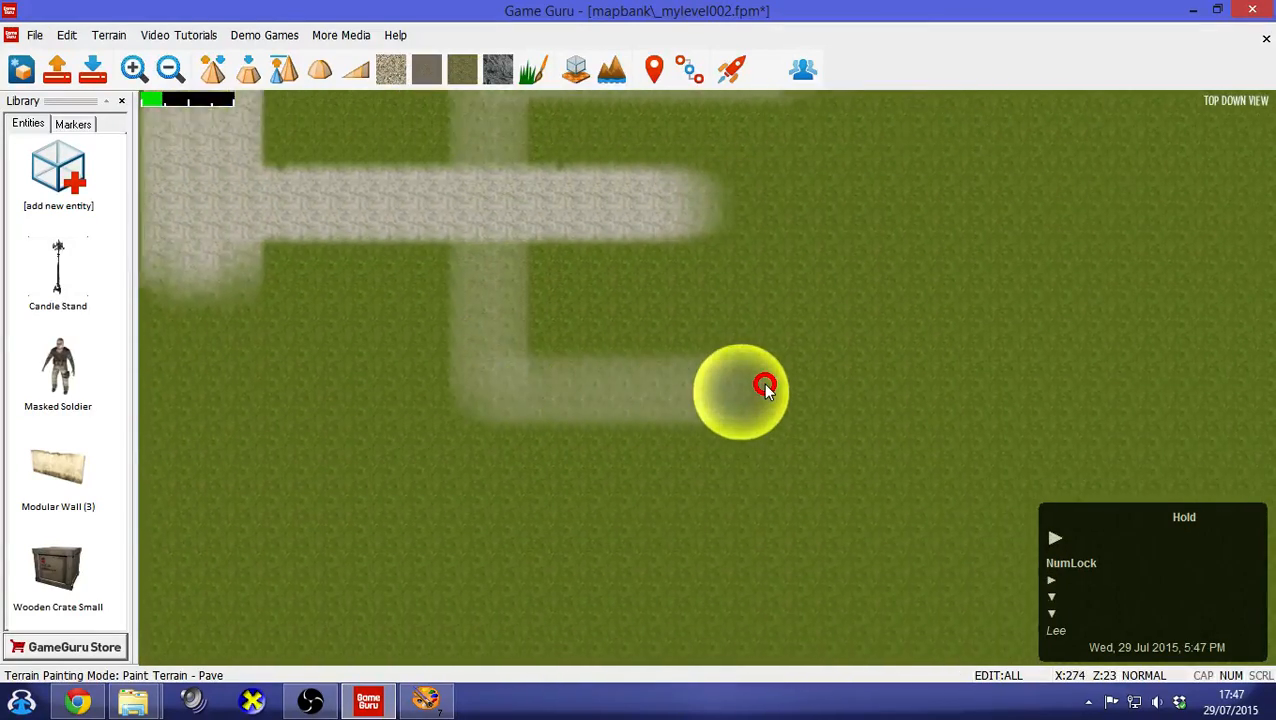
key("Up")
key("Left")
key("Up")
key("Right")
key("Down")
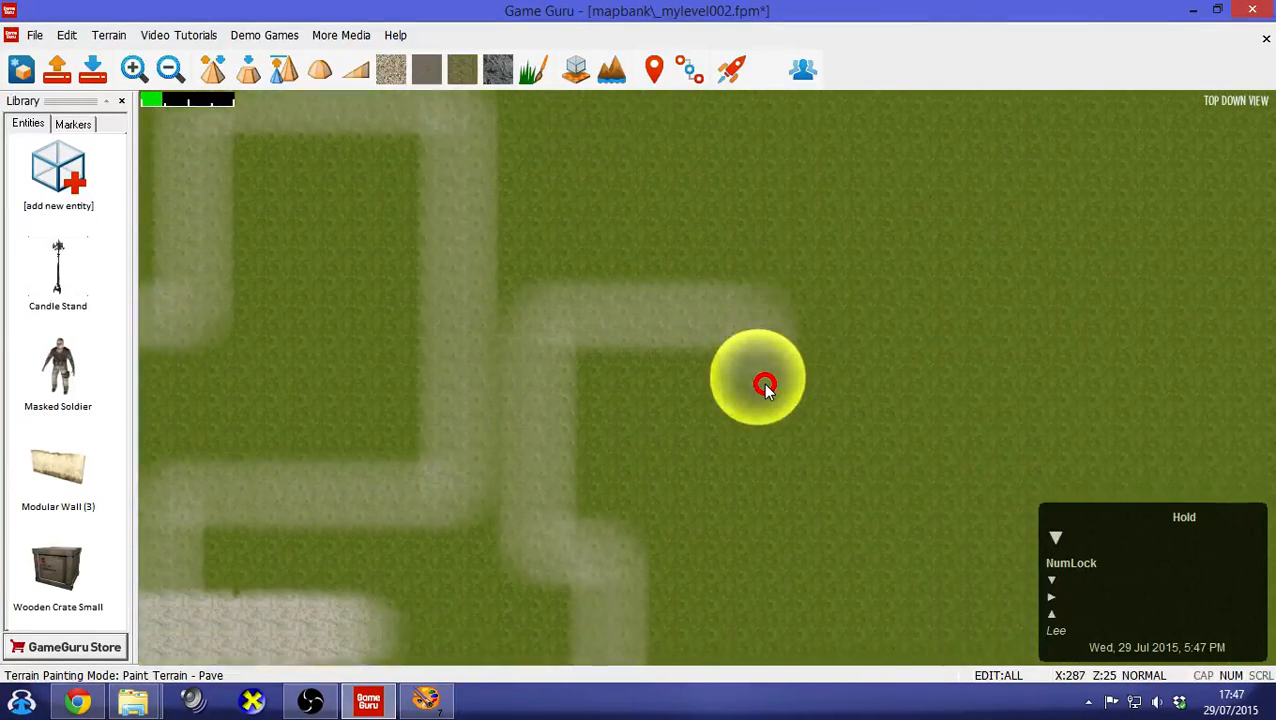
Start a test game from the maze and run through it towards the scattered small crates
key("Left")
key("Left")
key("Left")
key("Left")
key("Left")
key("Left")
key("Left")
key("Left")
key("Left")
key("Left")
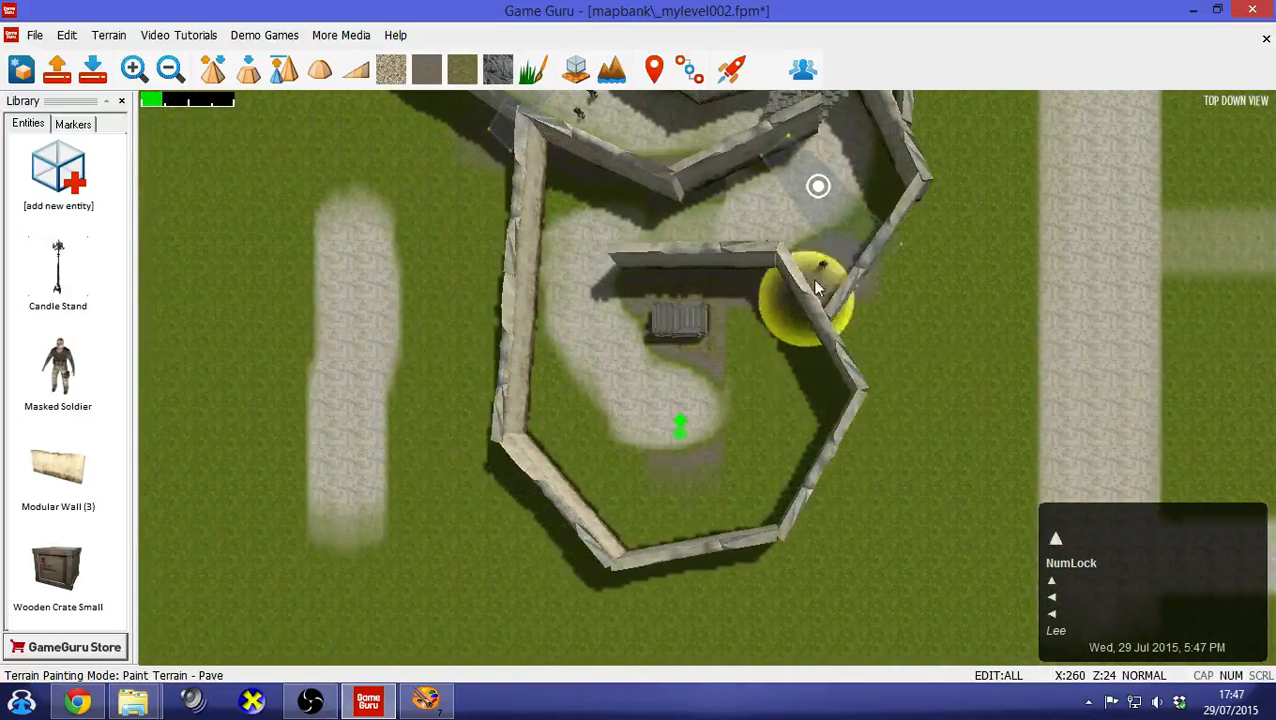
left_click(731, 68)
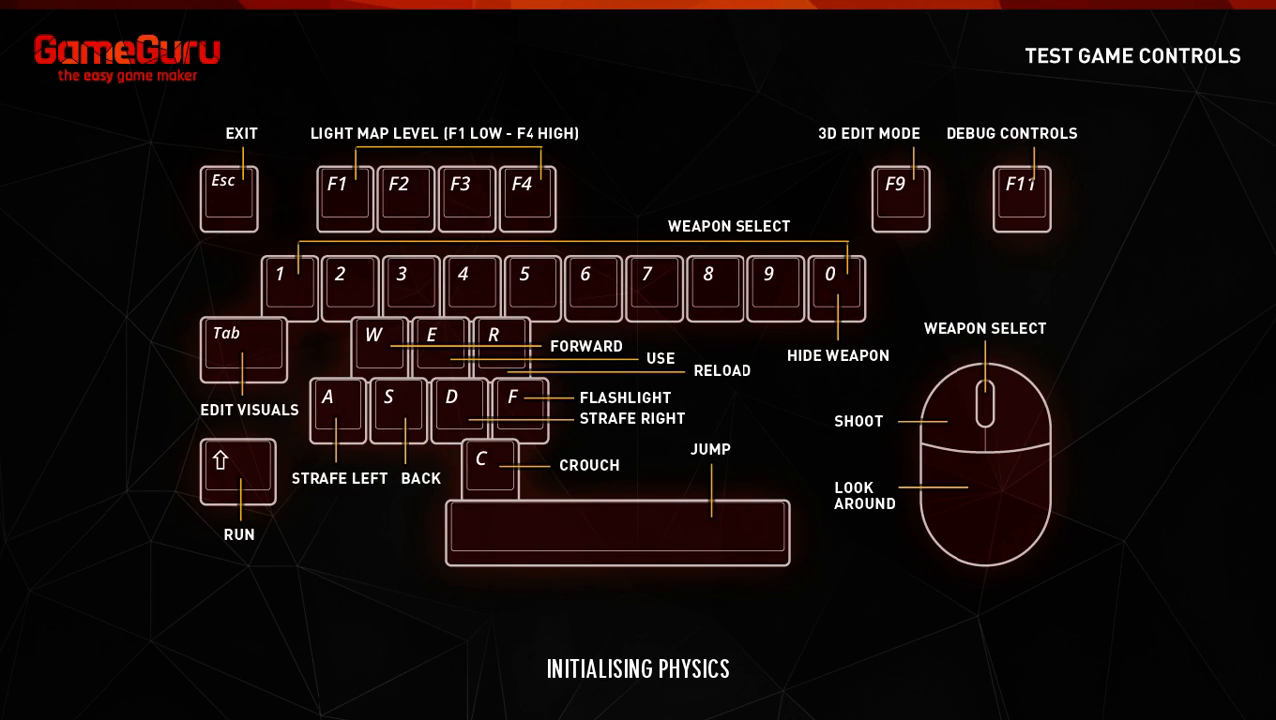
key("shift+w")
key("shift+a")
key("shift+a")
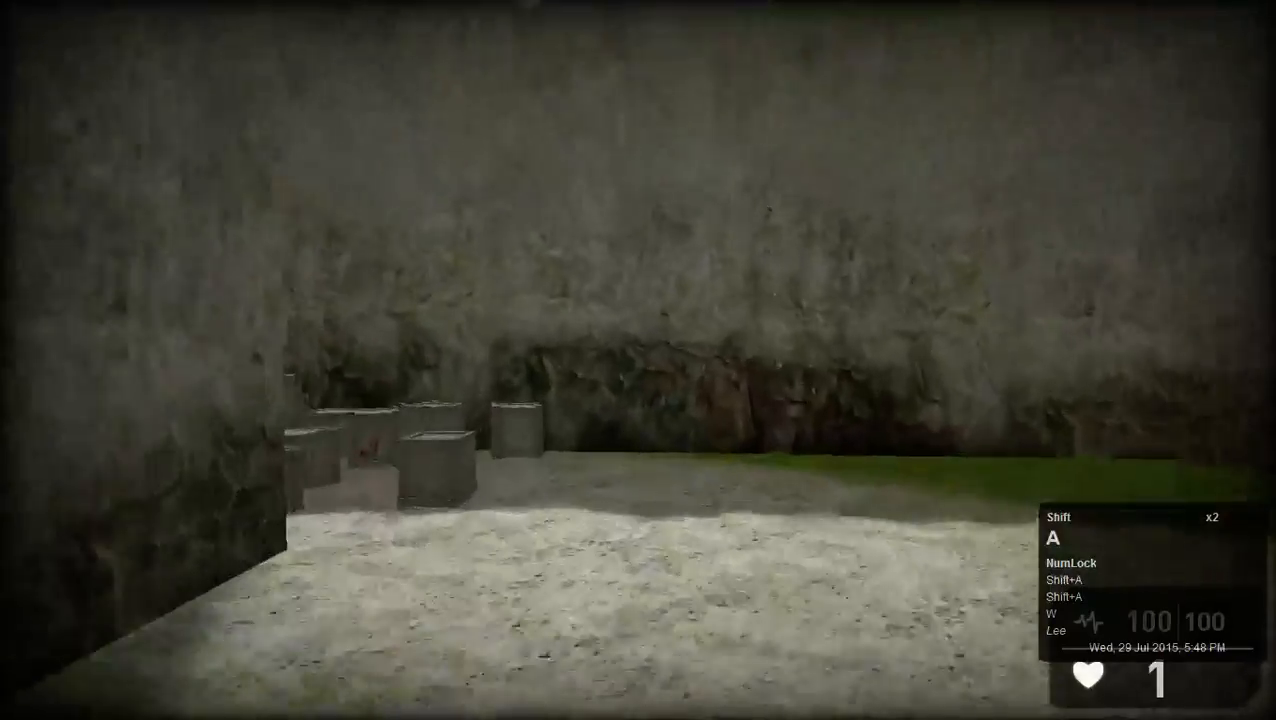
Jump onto the pile of small crates in the maze and climb over it to the path beyond
key("shift+d")
key("shift+space")
key("shift+space")
key("space")
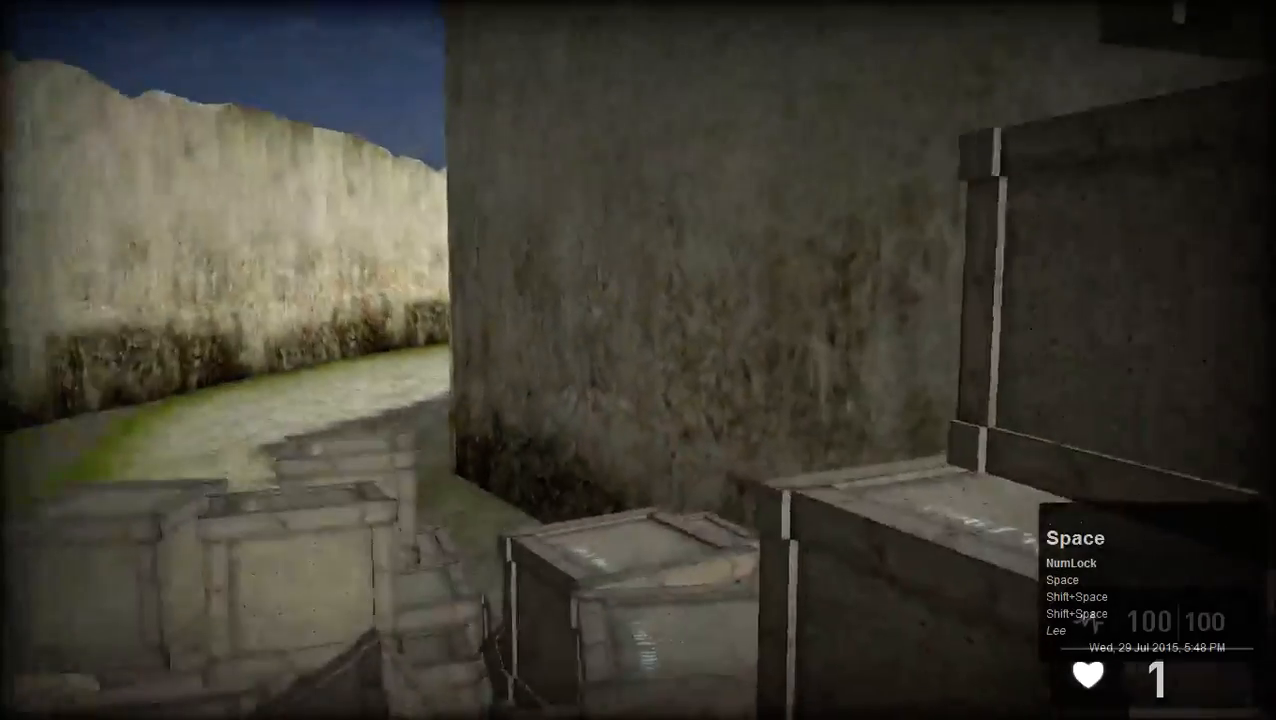
key("space")
key("d")
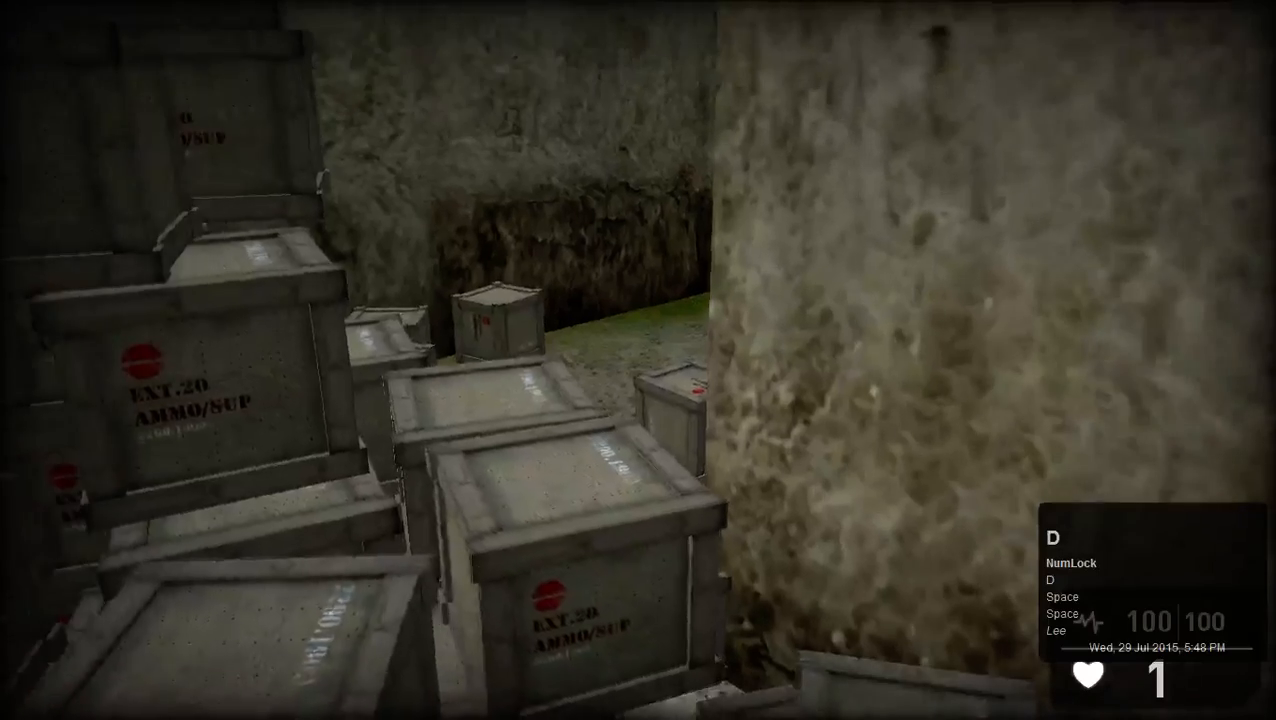
key("a")
key("w")
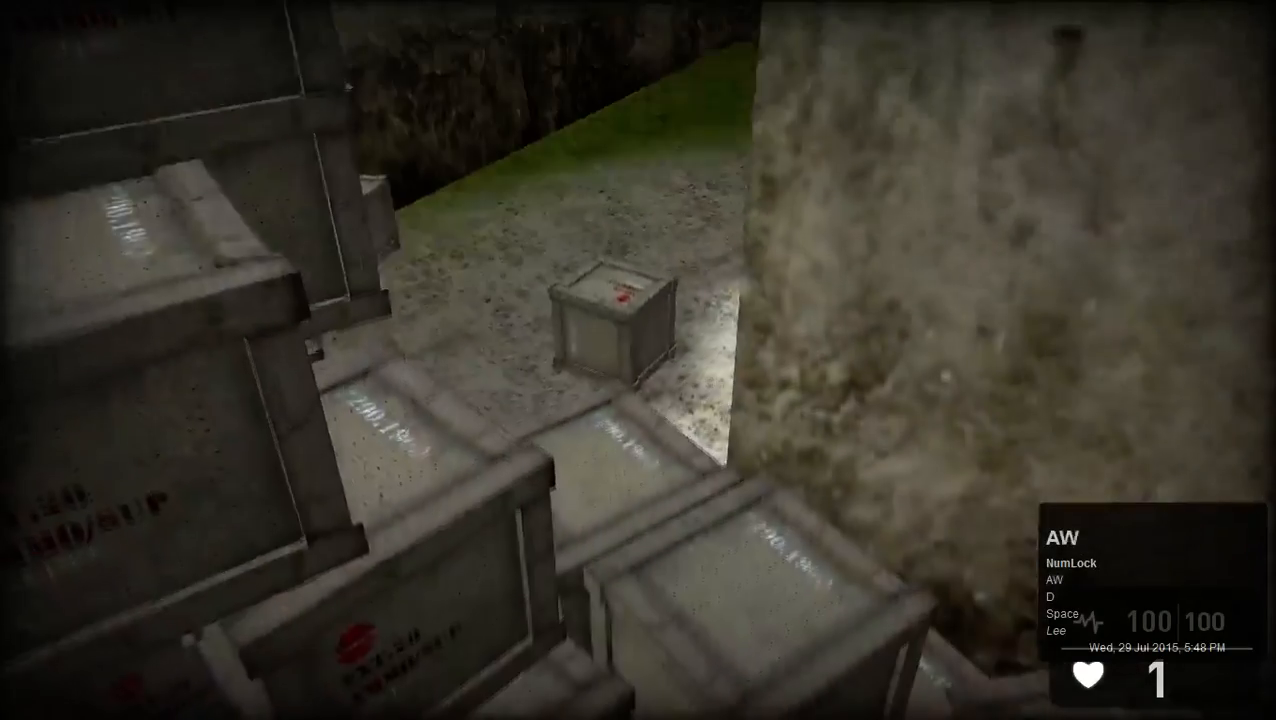
key("w")
key("space")
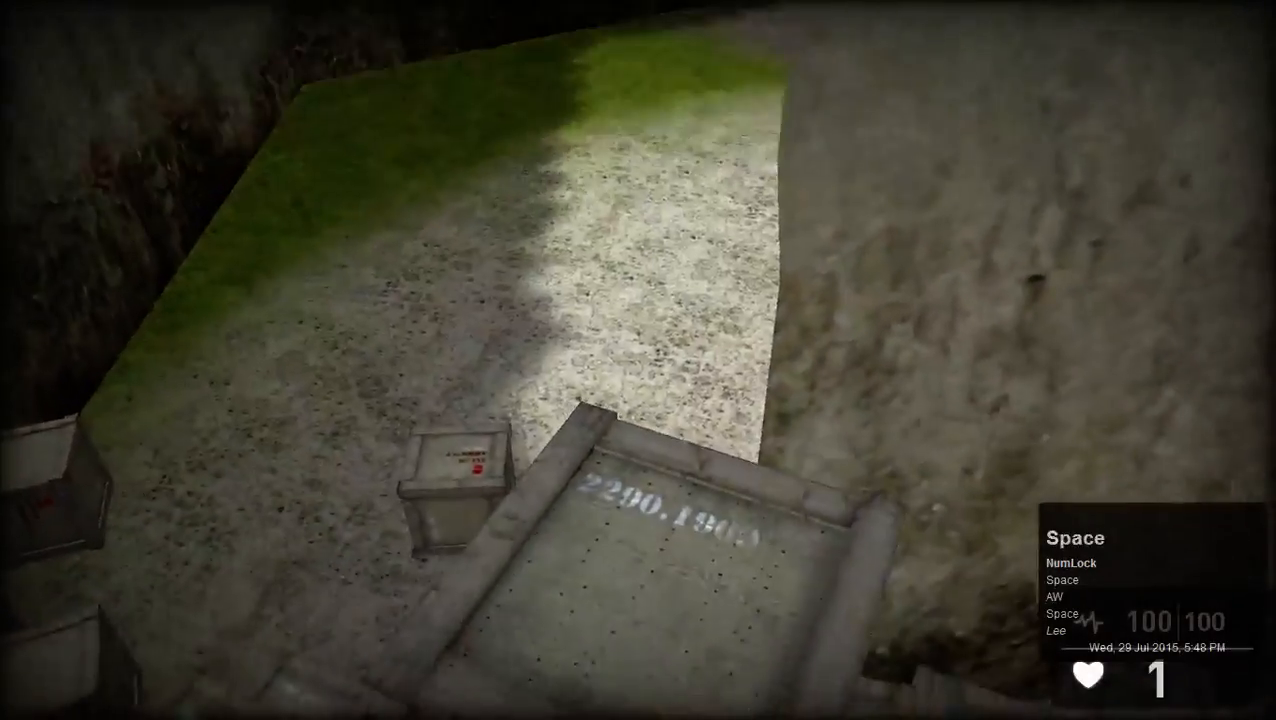
key("c")
key("w")
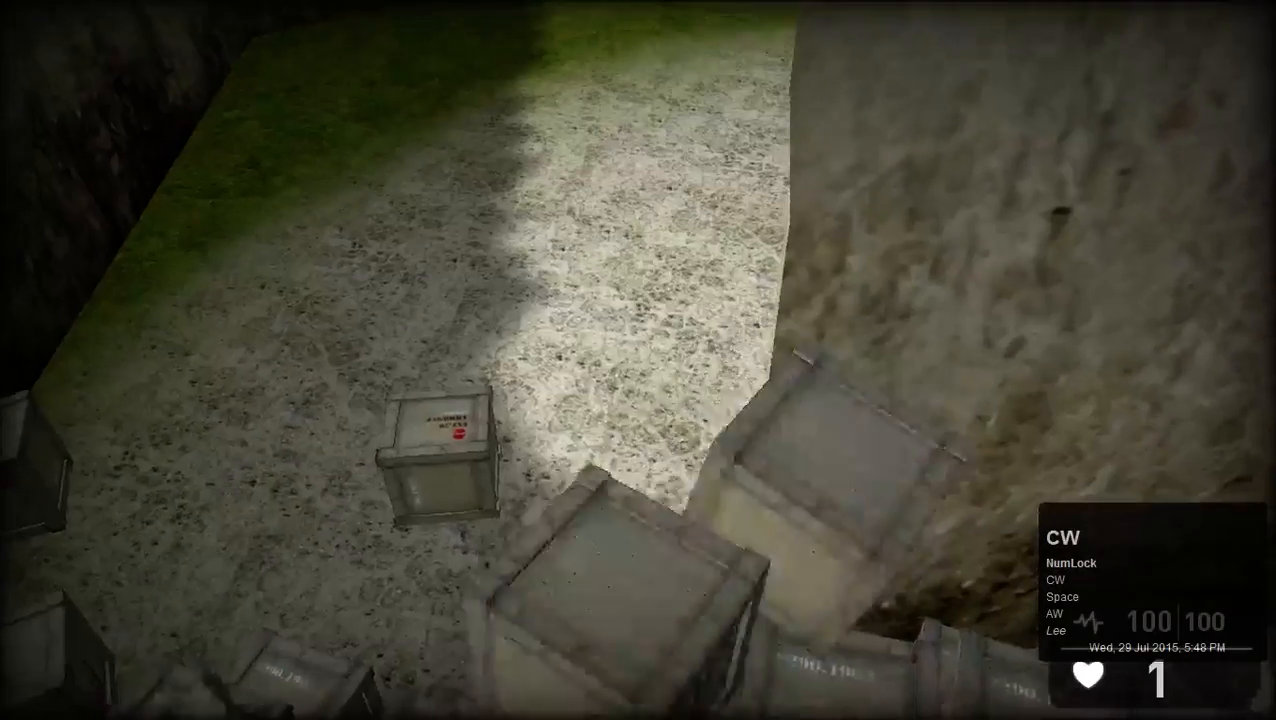
key("a")
key("w")
key("shift")
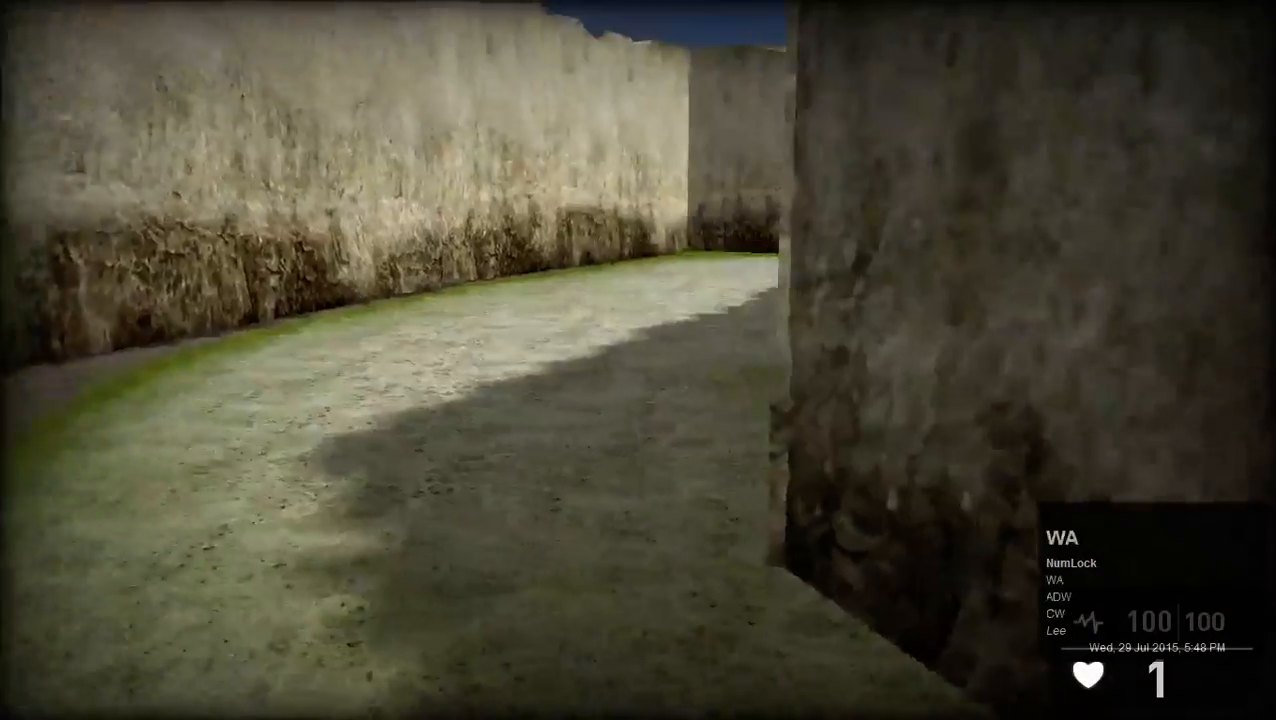
Back away from the crate pile along the walled path, facing the soldiers, and run on around the wall corner
key("a")
key("a")
key("a")
key("a")
key("a")
key("a")
key("a")
key("s")
key("s")
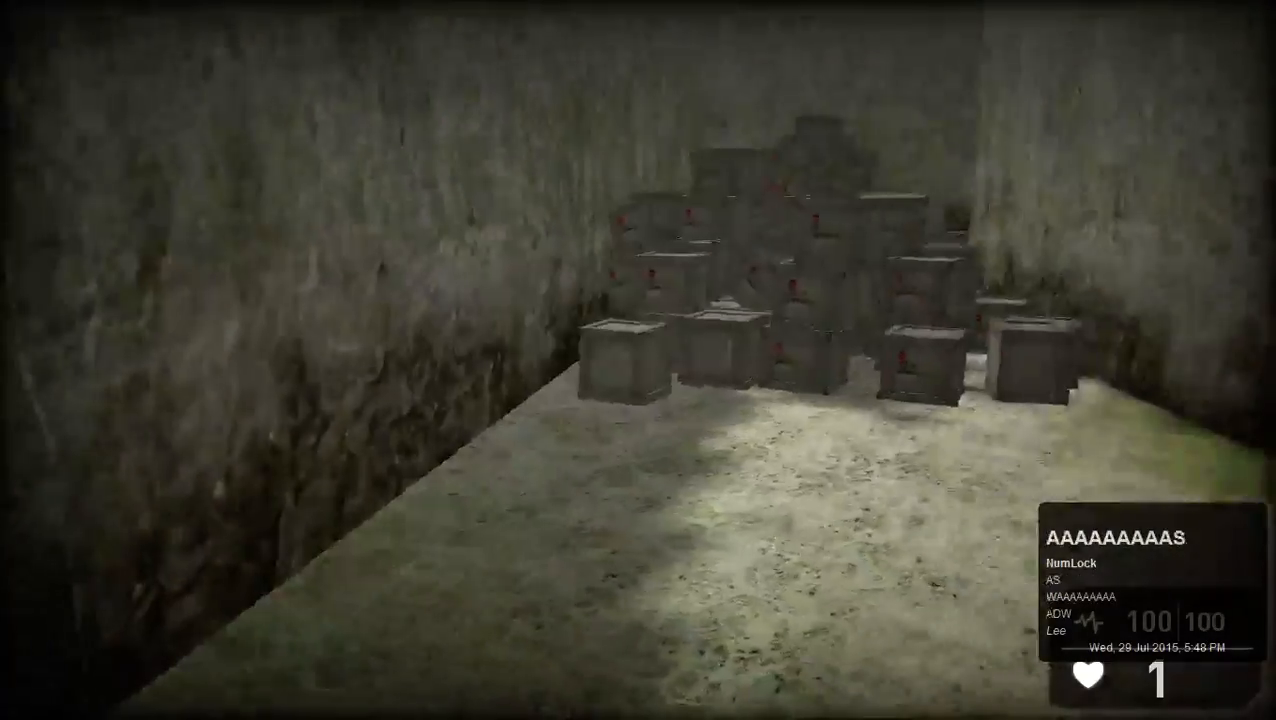
key("s")
key("s")
key("s")
key("s")
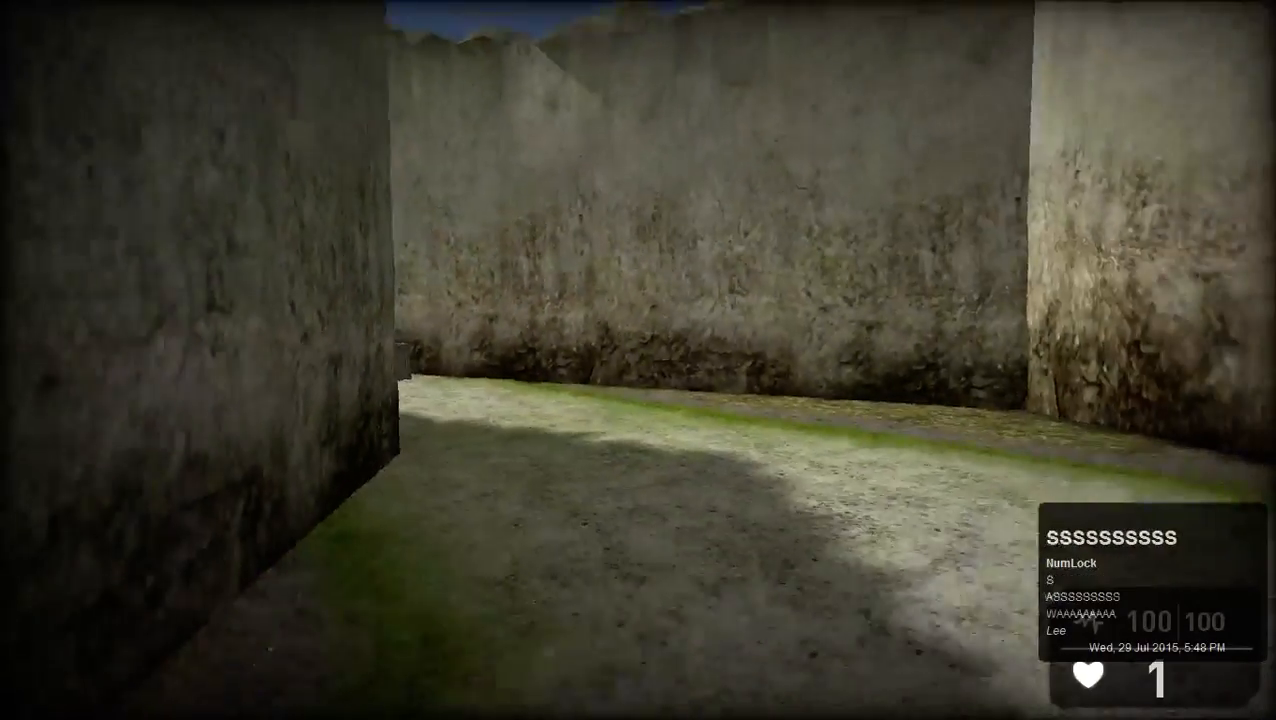
key("s")
key("s")
key("s")
key("s")
key("s")
key("s")
key("s")
key("s")
key("s")
key("s")
key("s")
key("s")
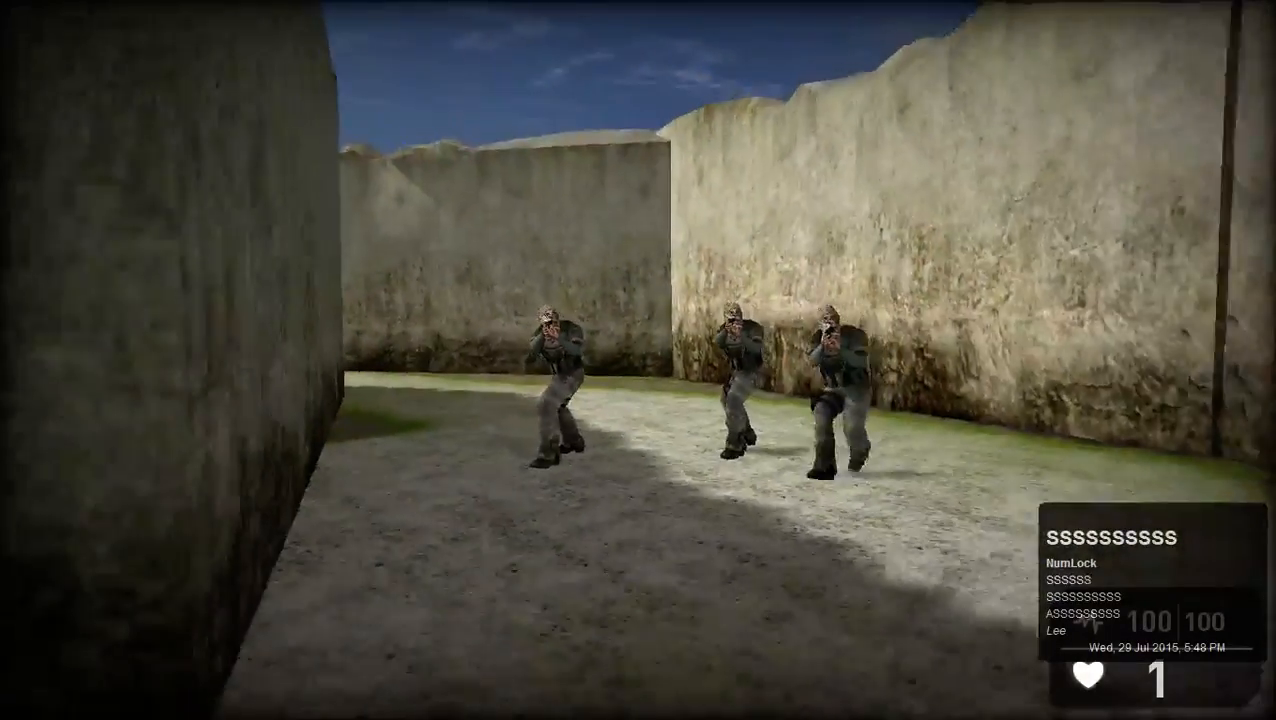
key("w")
key("w")
key("w")
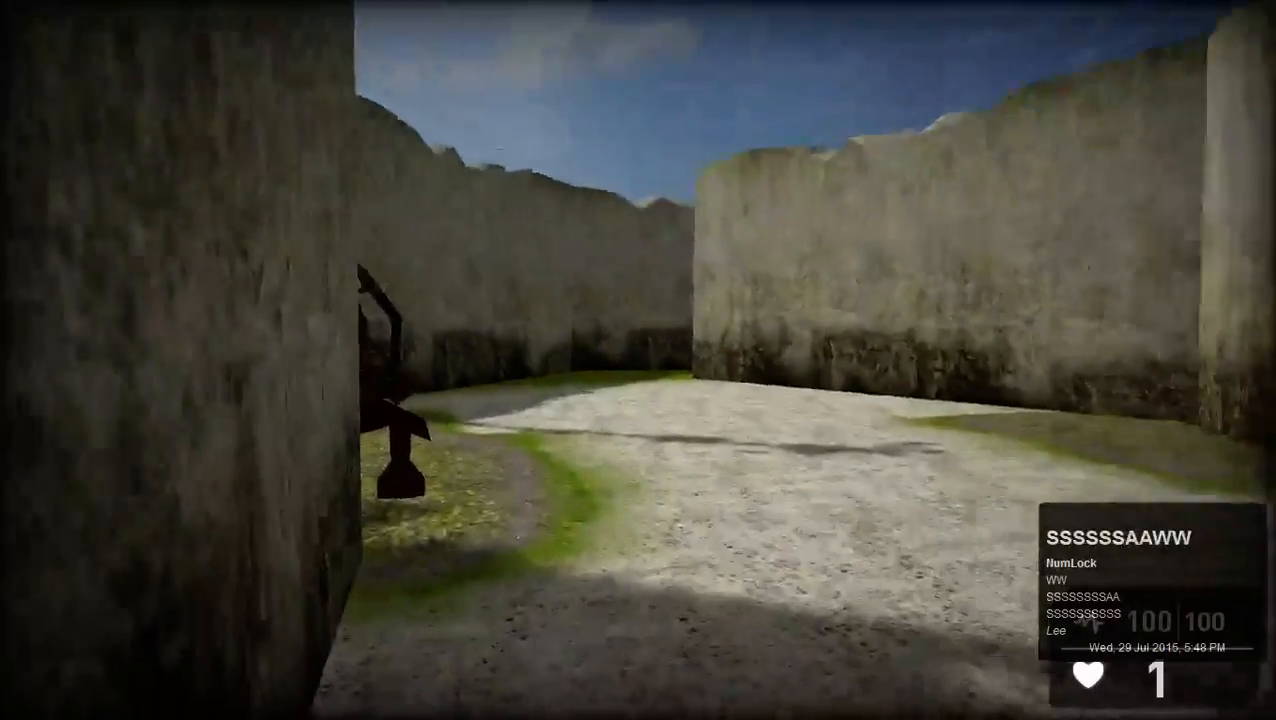
key("d")
key("shift")
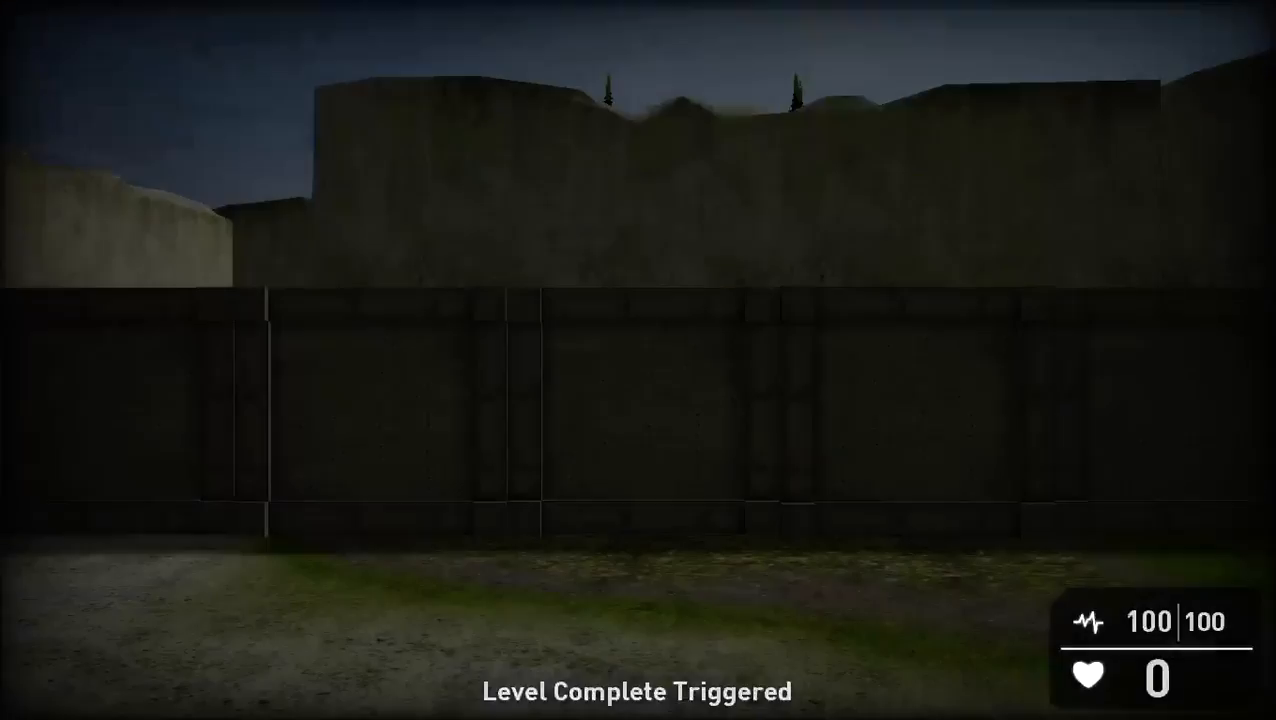
Run around the container near the player start towards the maze's soldiers and end the test game
key("shift+w")
key("shift+a")
key("shift+a")
key("shift+a")
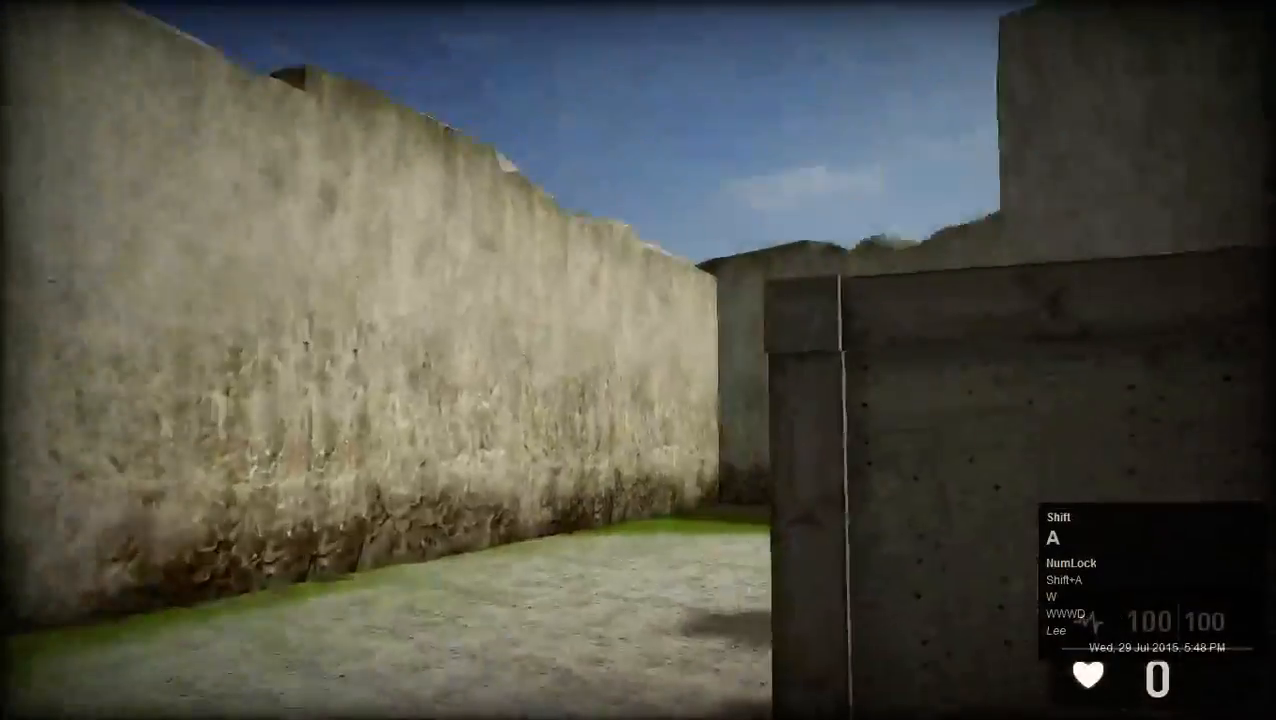
key("a")
key("a")
key("a")
key("a")
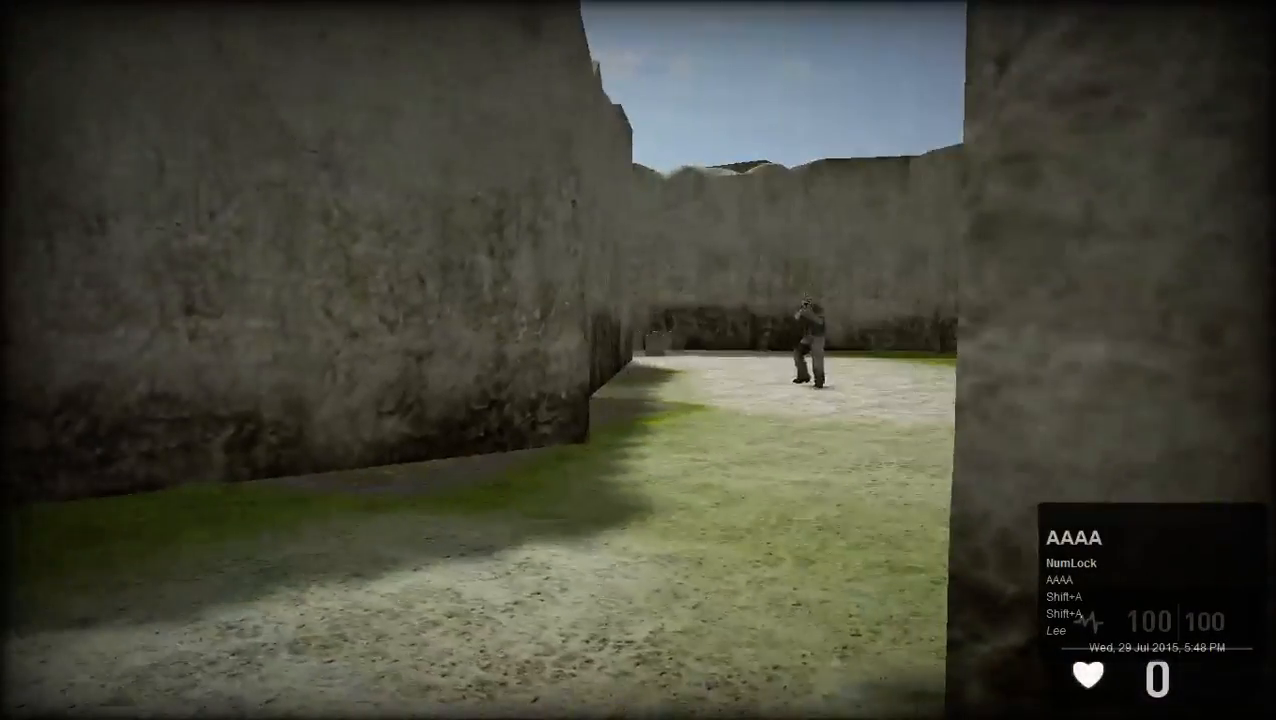
key("d")
key("d")
key("shift+w")
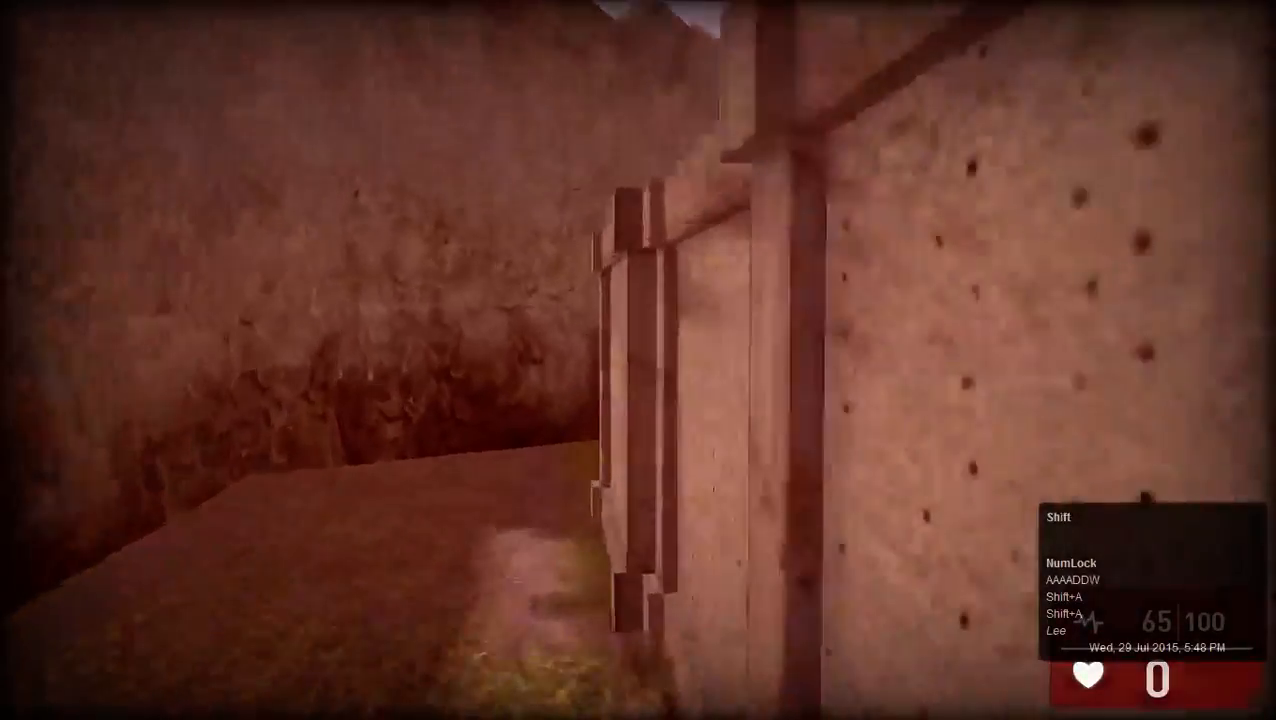
key("d")
key("d")
key("d")
key("d")
key("d")
key("d")
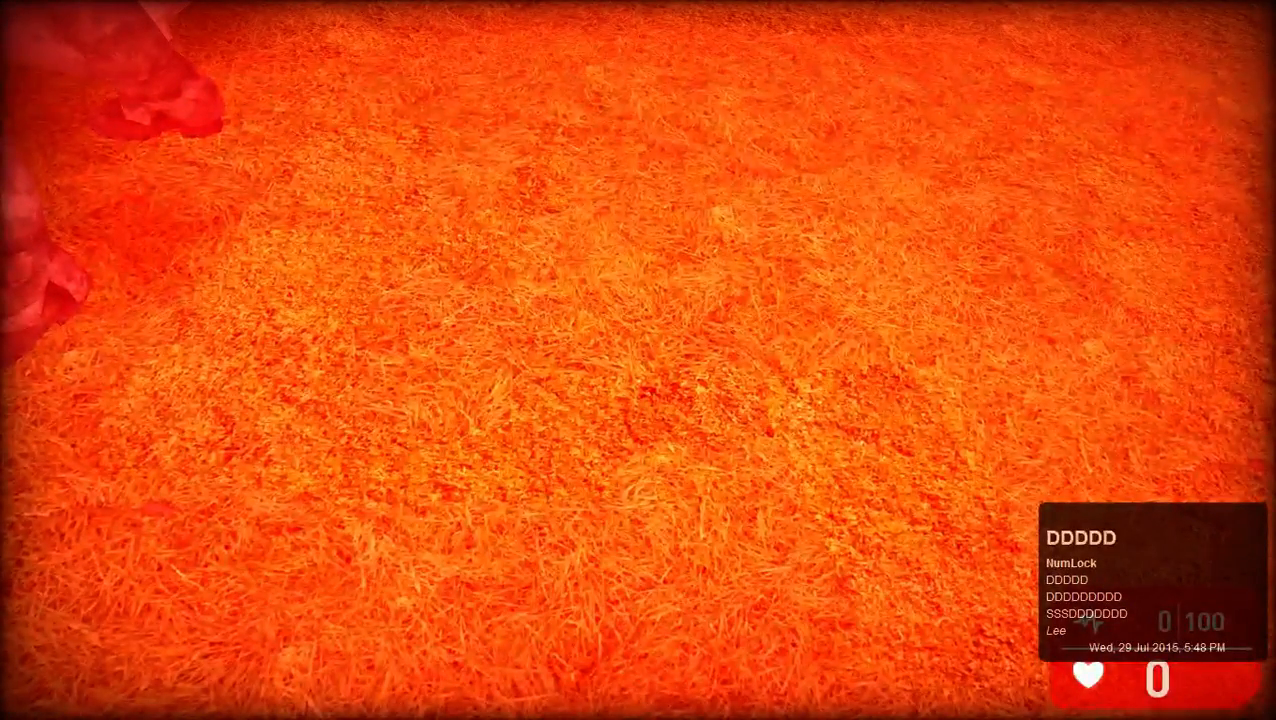
key("Escape")
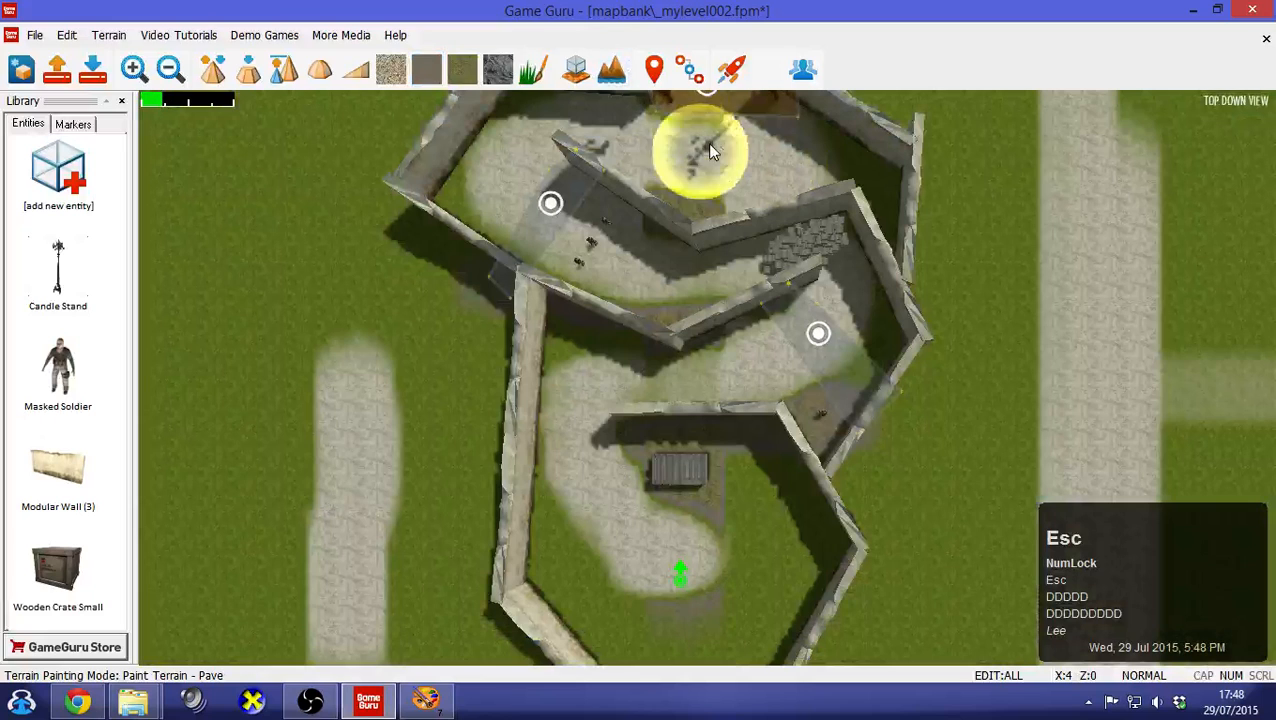
Add the Uzi from the Weapons category to the library and place it just north of the player start marker
left_click(57, 168)
left_click(57, 490)
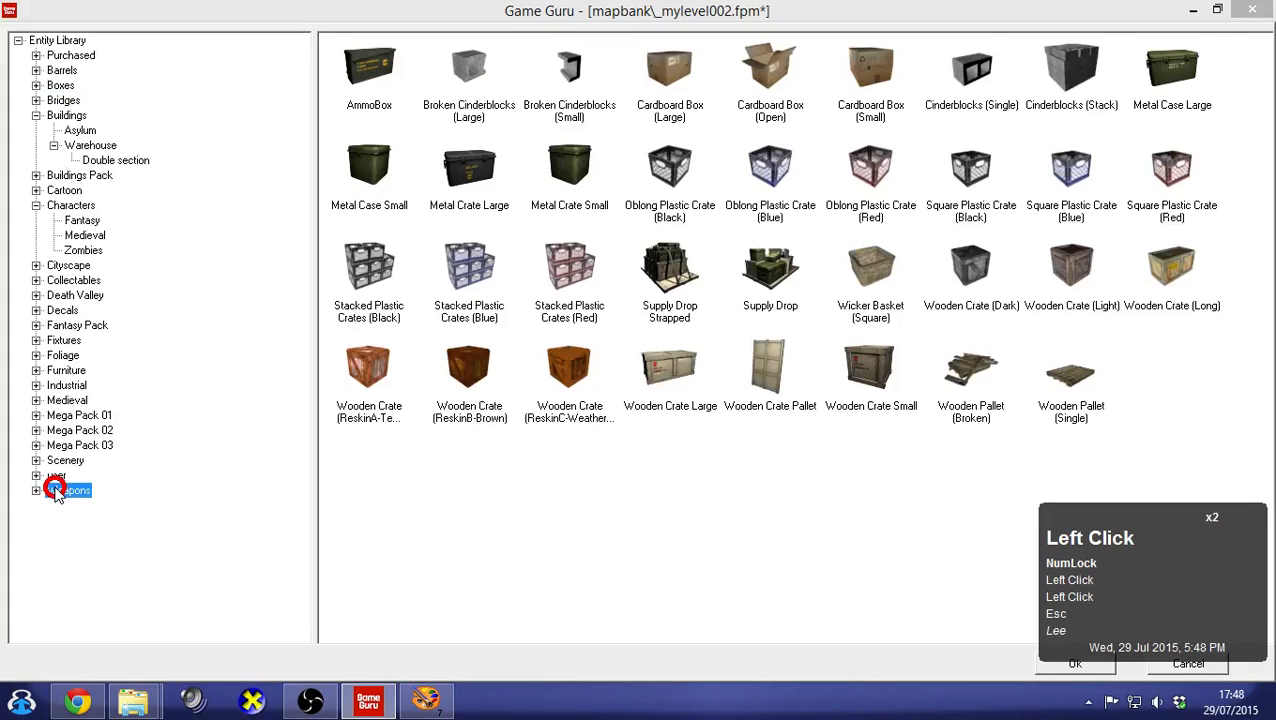
left_click(57, 490)
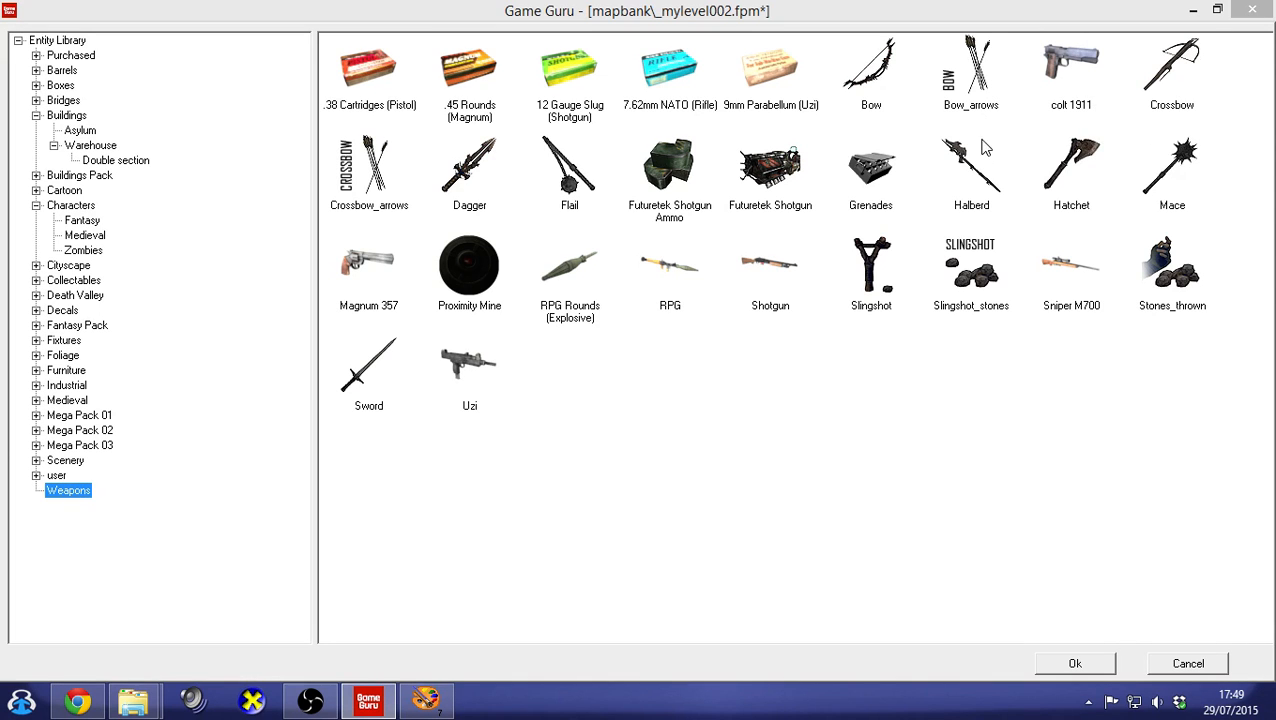
double_click(452, 372)
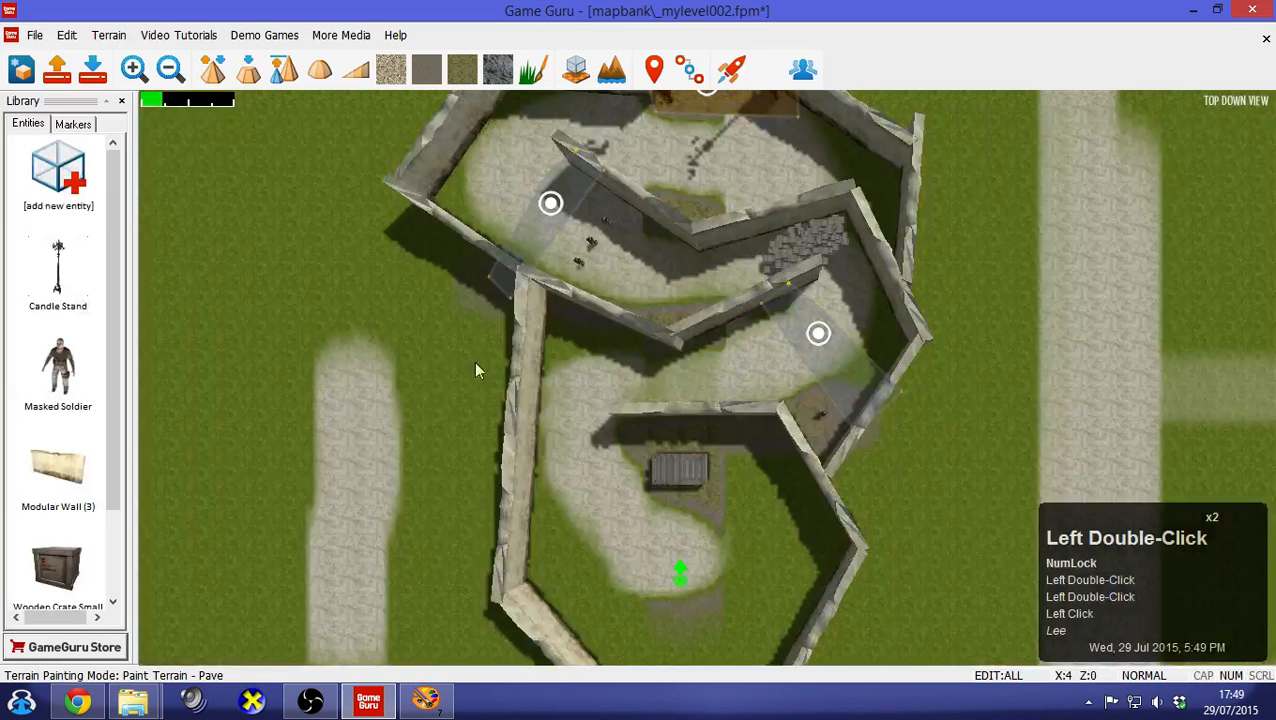
left_click(672, 548)
Add the 9mm Parabellum (Uzi) ammo to the library and scatter several copies around the Uzi near the player start
left_click(66, 192)
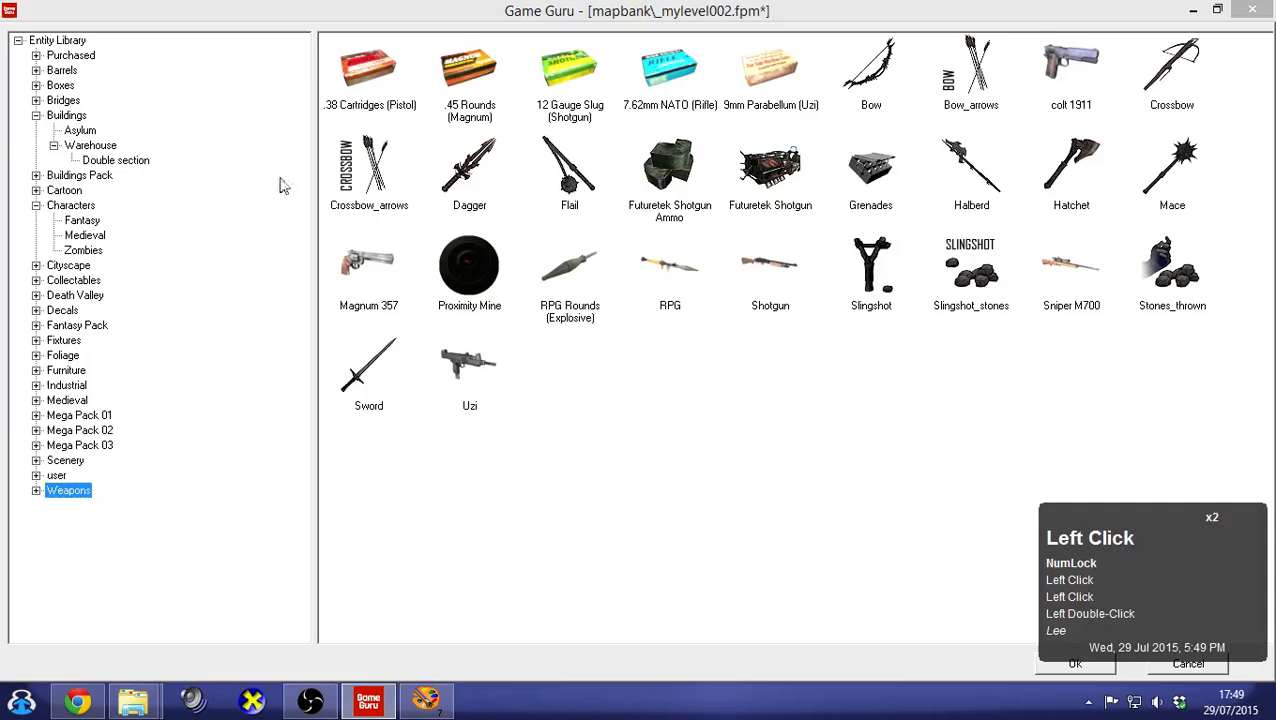
double_click(793, 83)
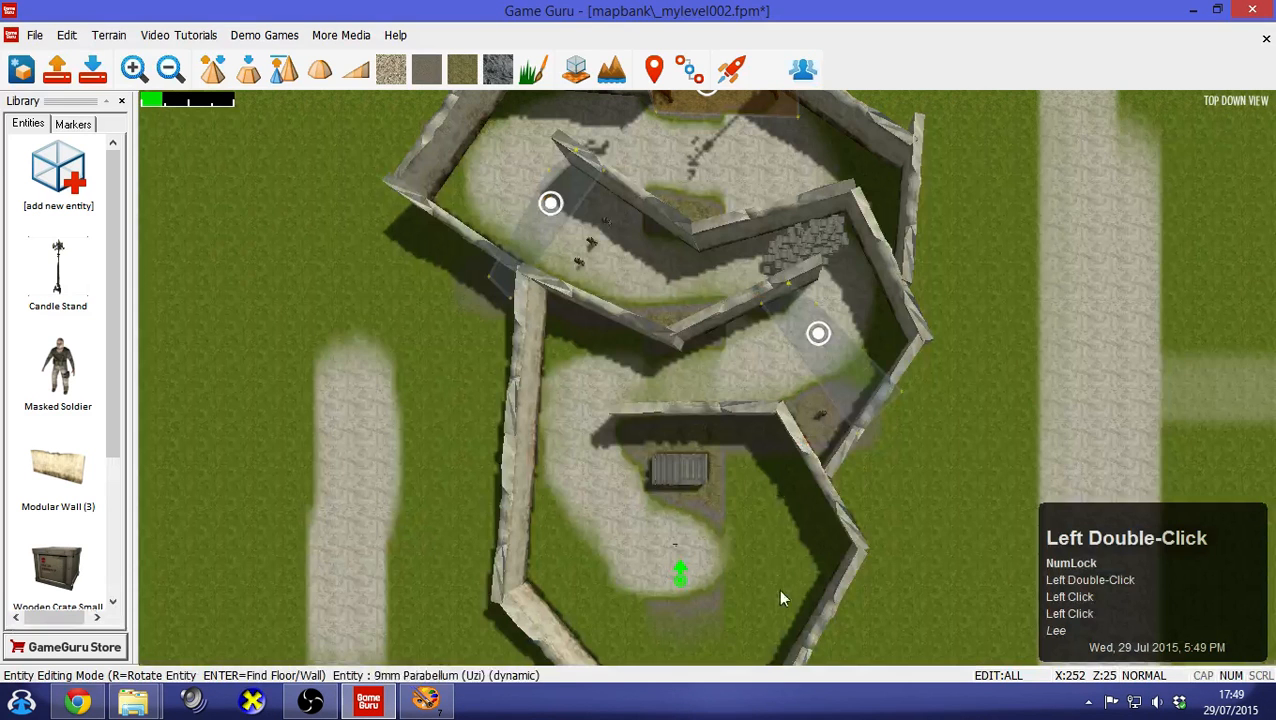
triple_click(664, 530, "shift")
double_click(696, 530, "shift")
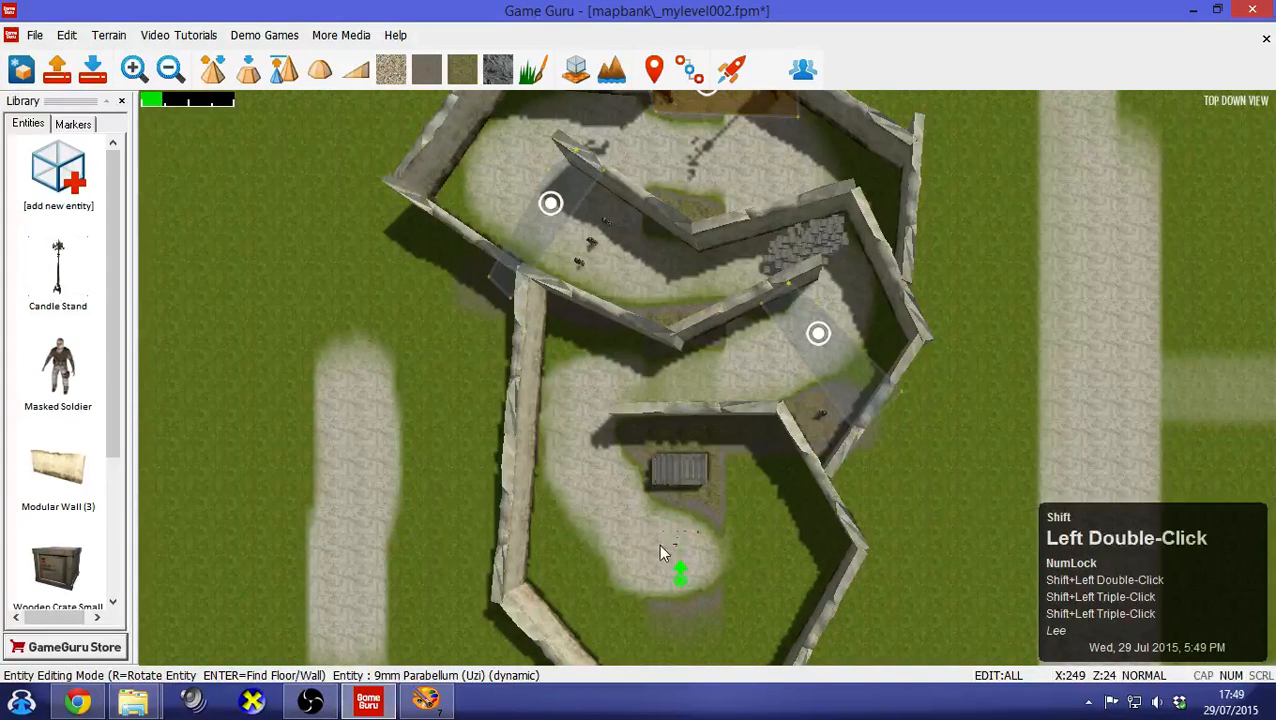
left_click(686, 533, "shift")
double_click(671, 535, "shift")
double_click(671, 535, "shift")
key("Delete")
Save the level and export it as a standalone game
left_click(90, 72)
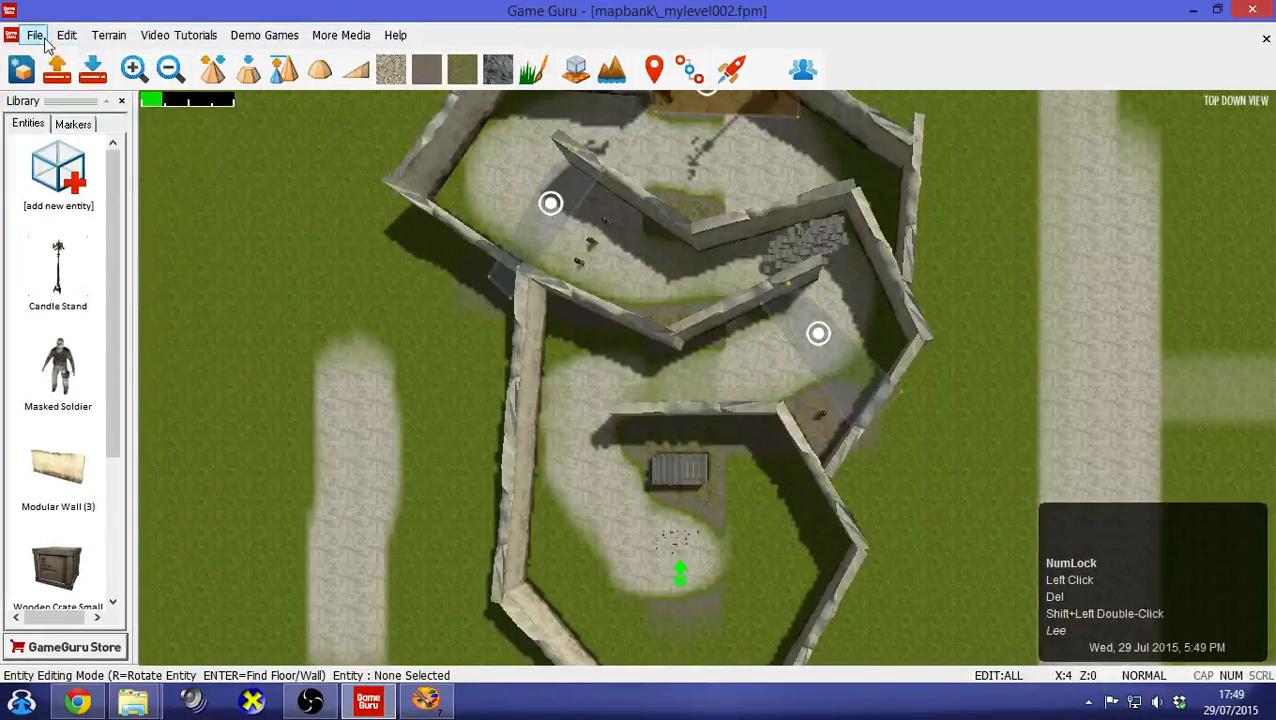
left_click(35, 35)
left_click(105, 186)
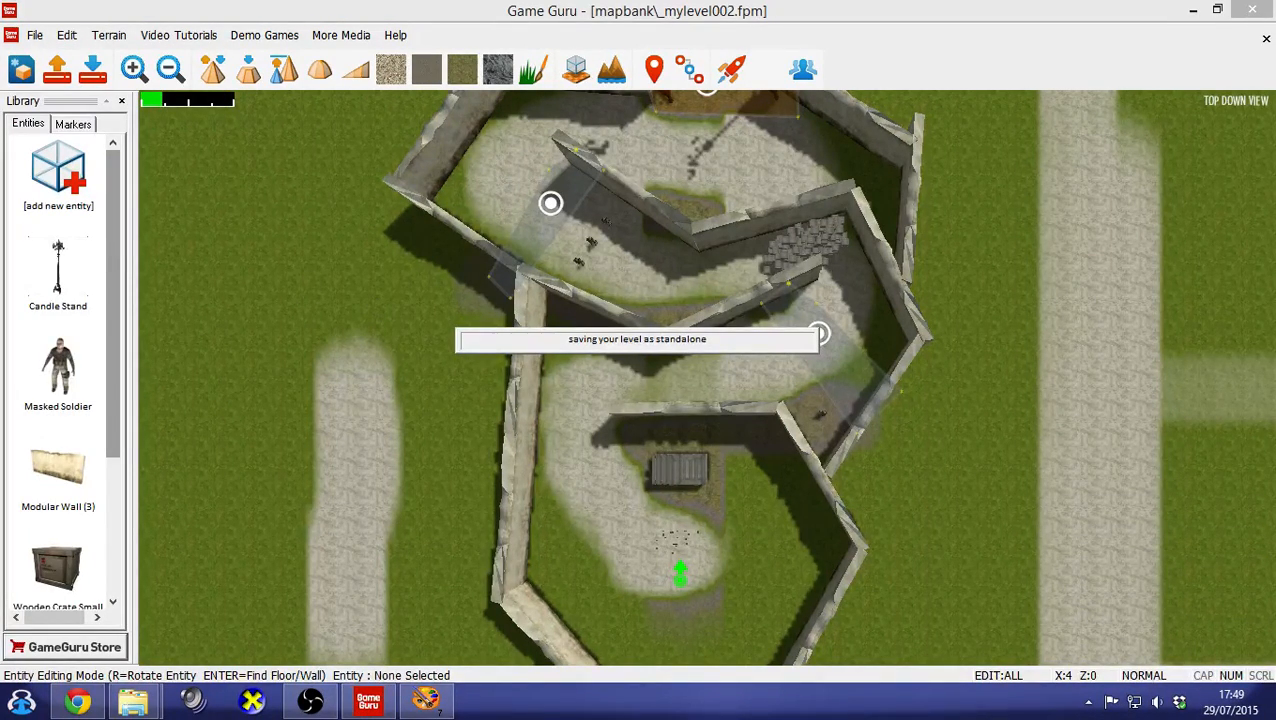
scroll(707, 380, "down", 3)
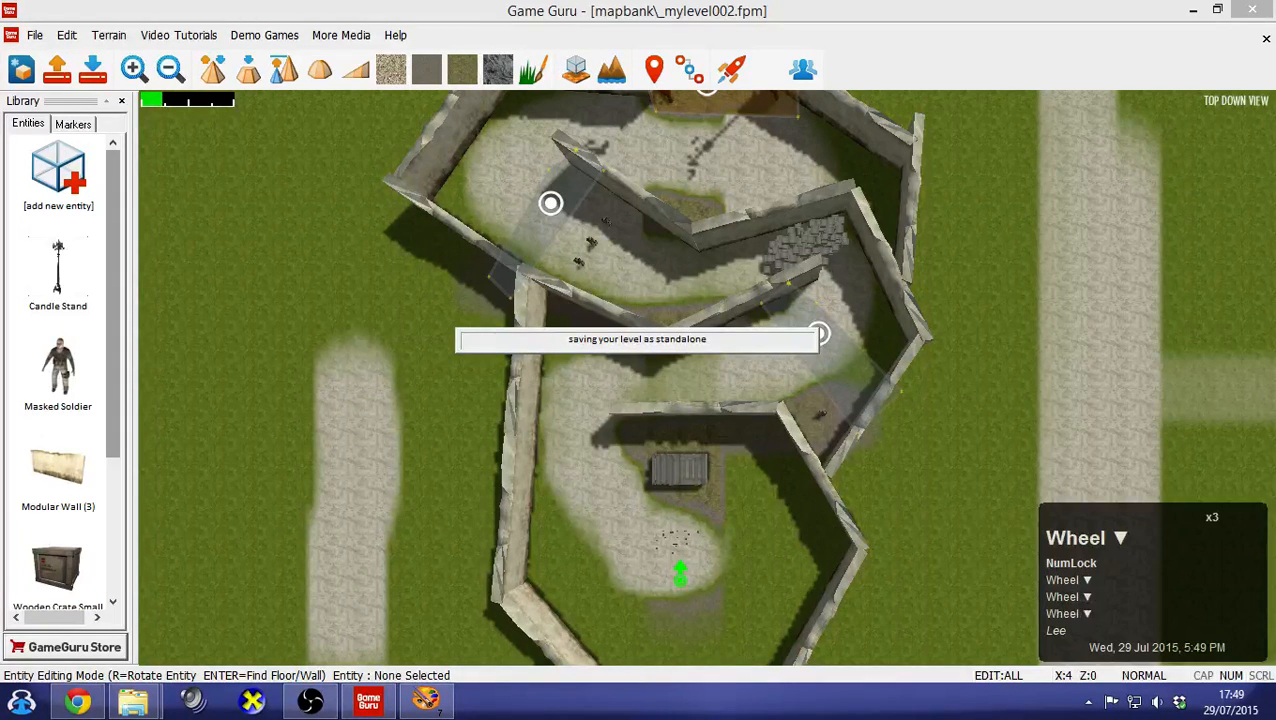
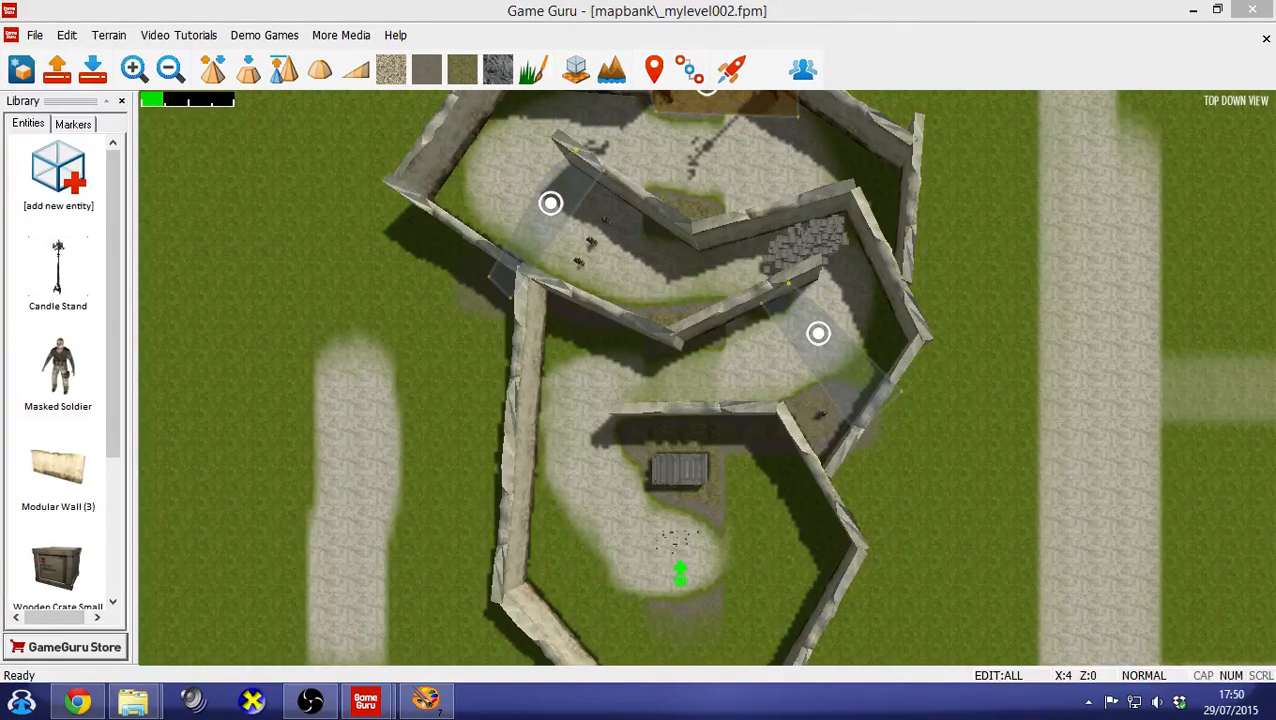
scroll(707, 377, "down", 2)
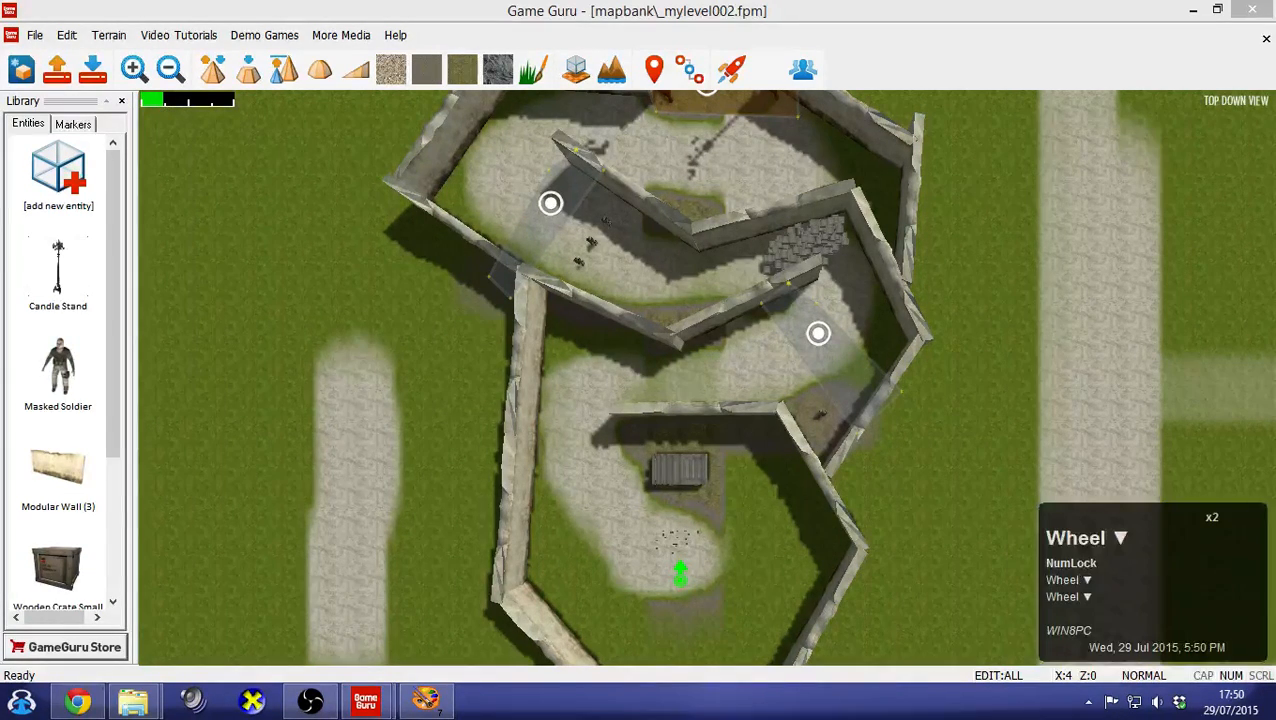
left_click(707, 377)
scroll(707, 377, "down", 1)
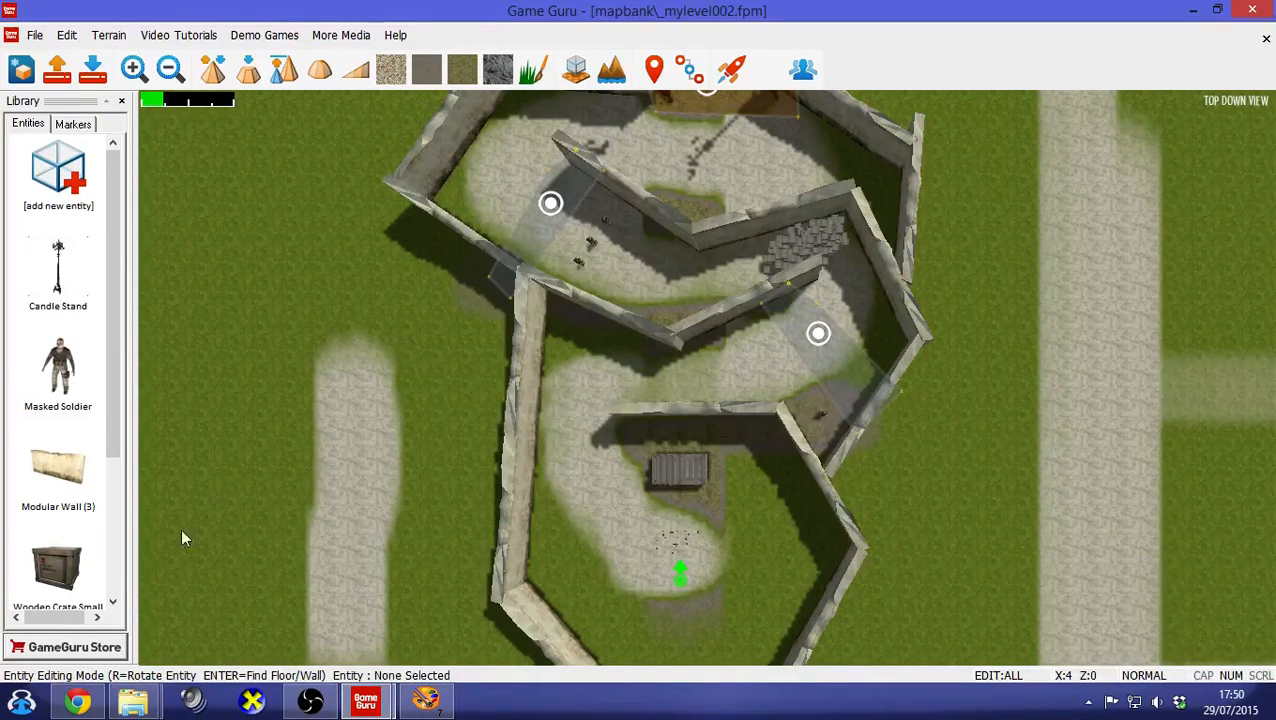
Switch to File Explorer and go to the My Games folder inside Game Guru Files
left_click(134, 702)
left_click(183, 641)
left_click(424, 389)
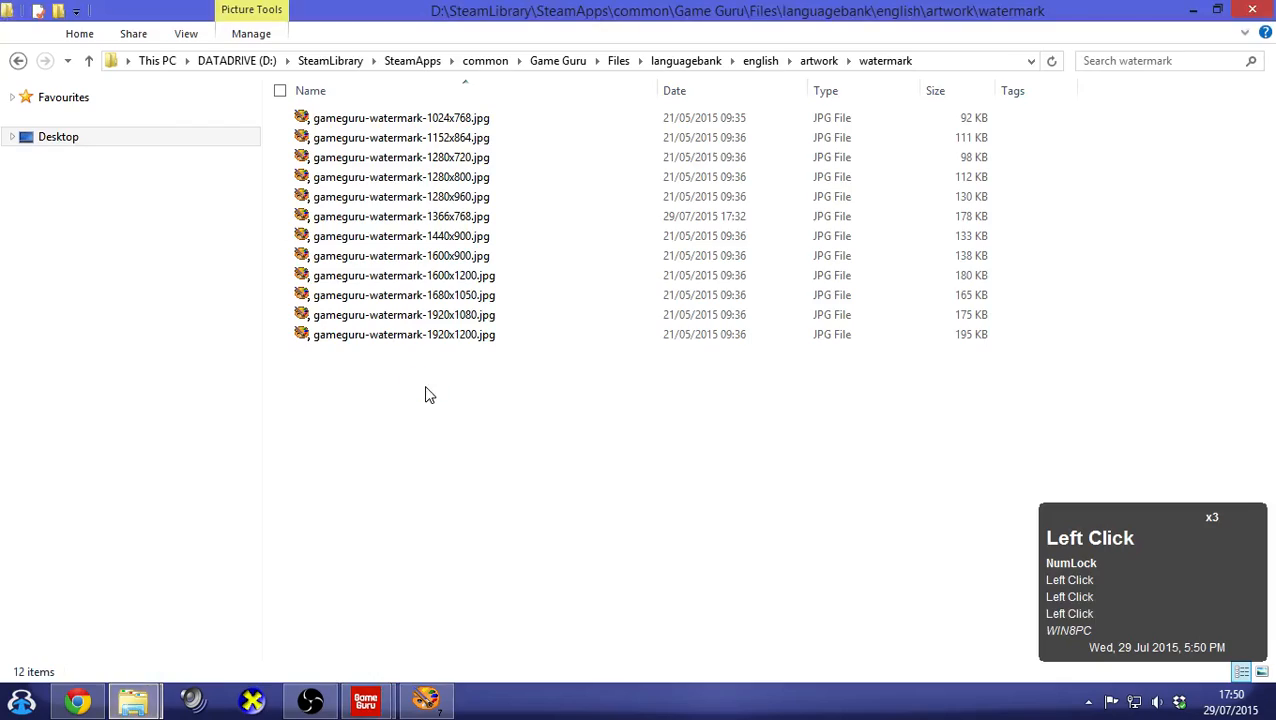
left_click(134, 702)
left_click(330, 600)
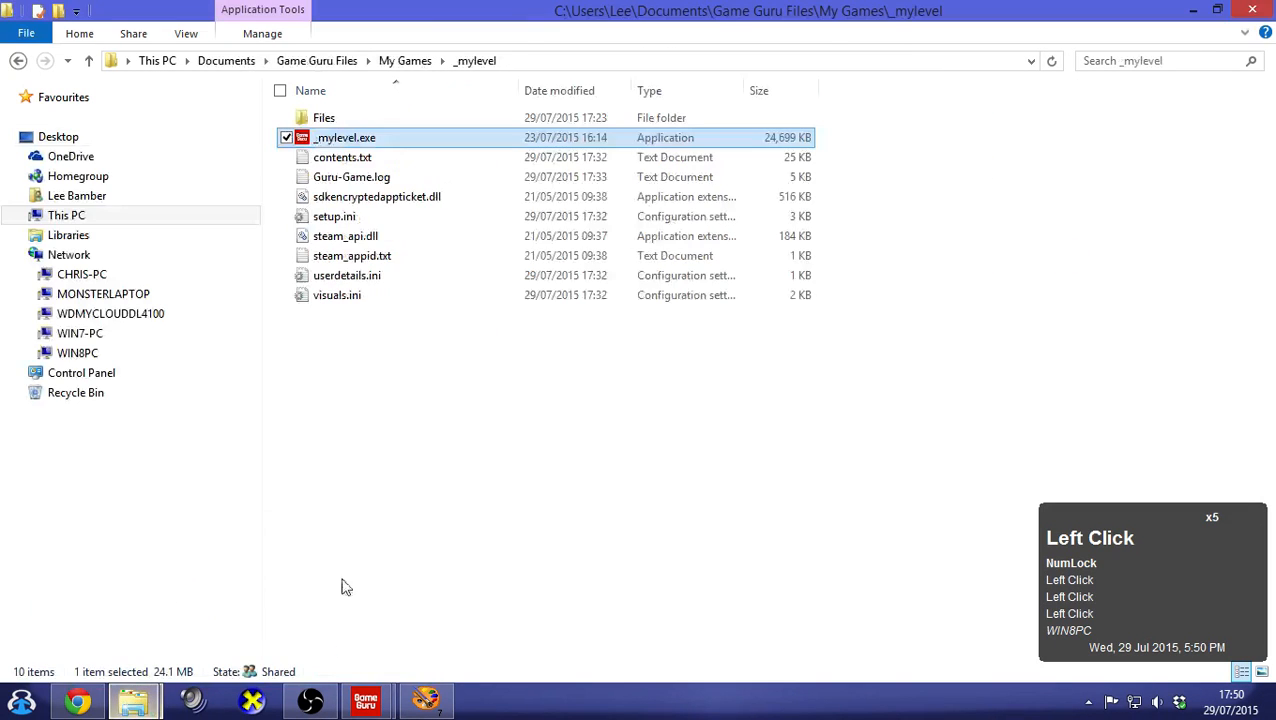
left_click(405, 61)
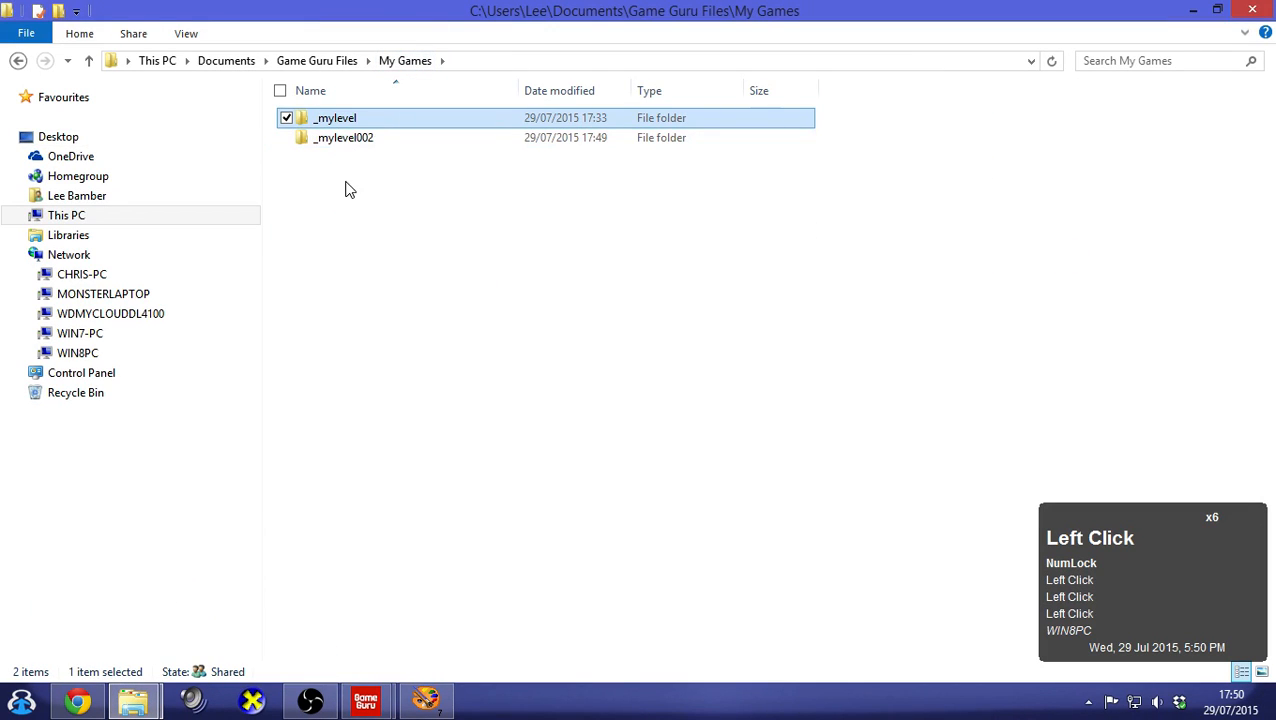
left_click(349, 191)
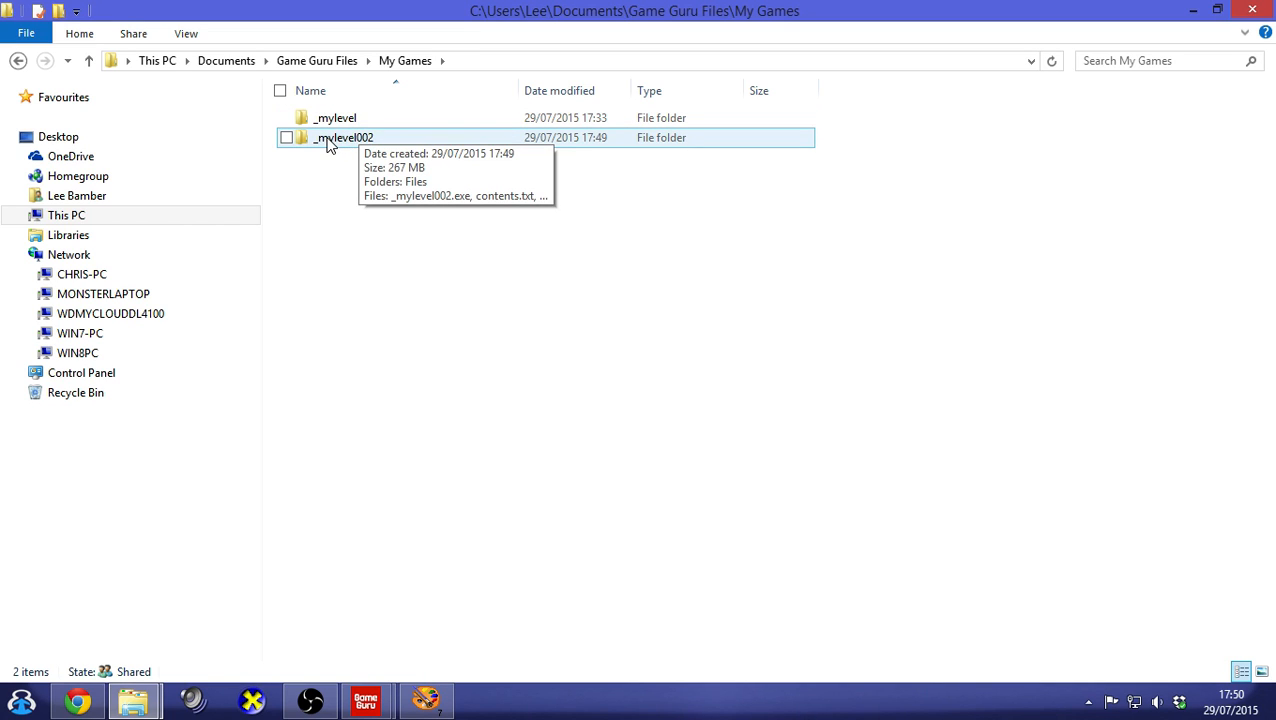
Open the _mylevel002 folder and launch its _mylevel002.exe standalone game
left_click(340, 142)
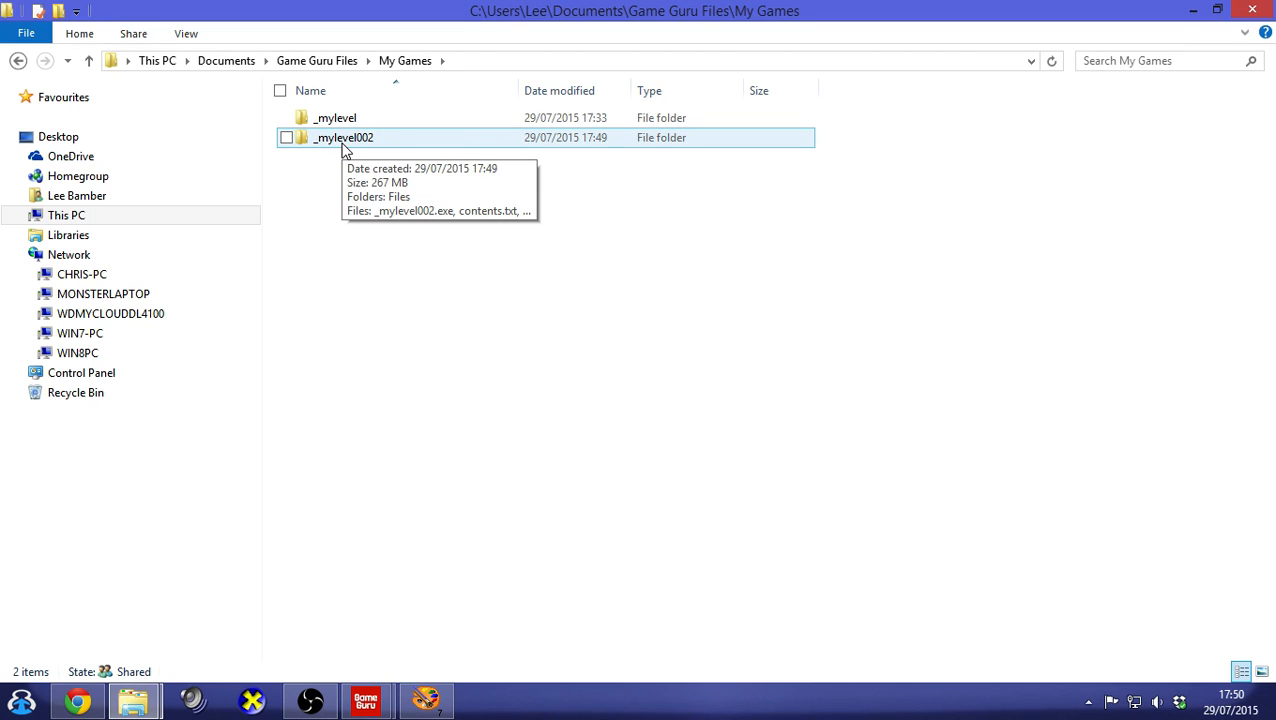
left_click(340, 181)
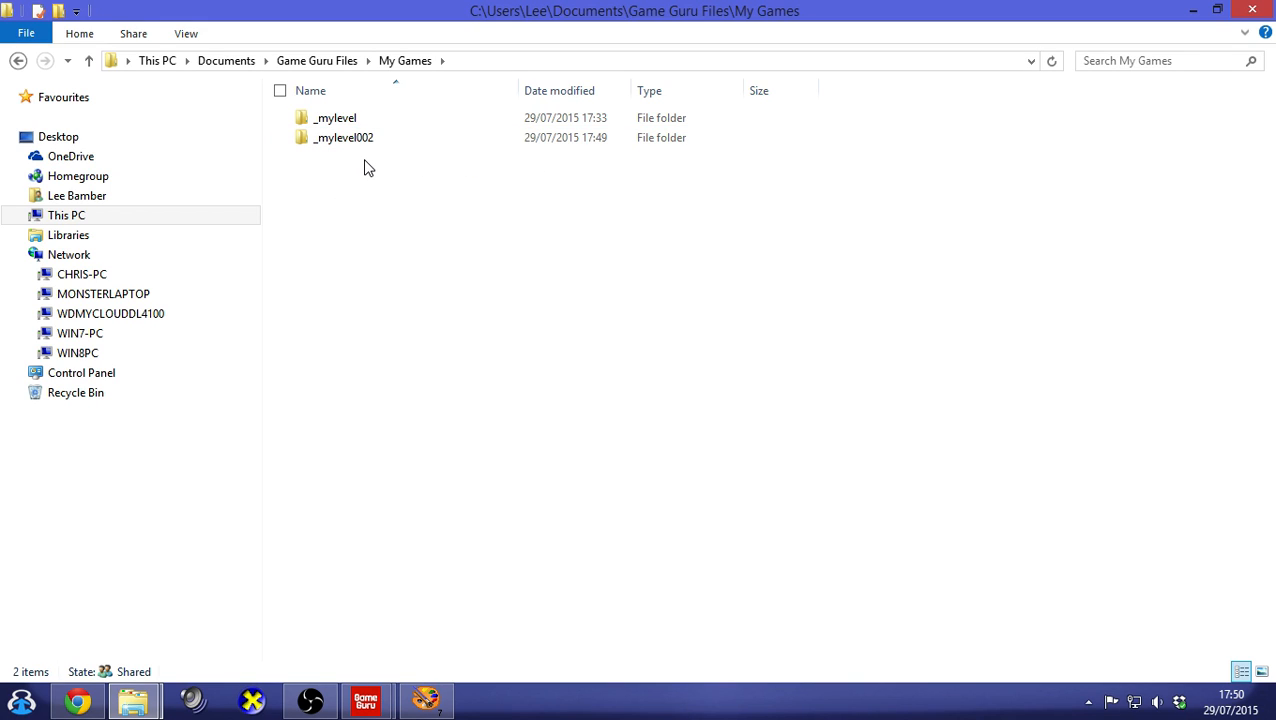
double_click(365, 137)
double_click(370, 137)
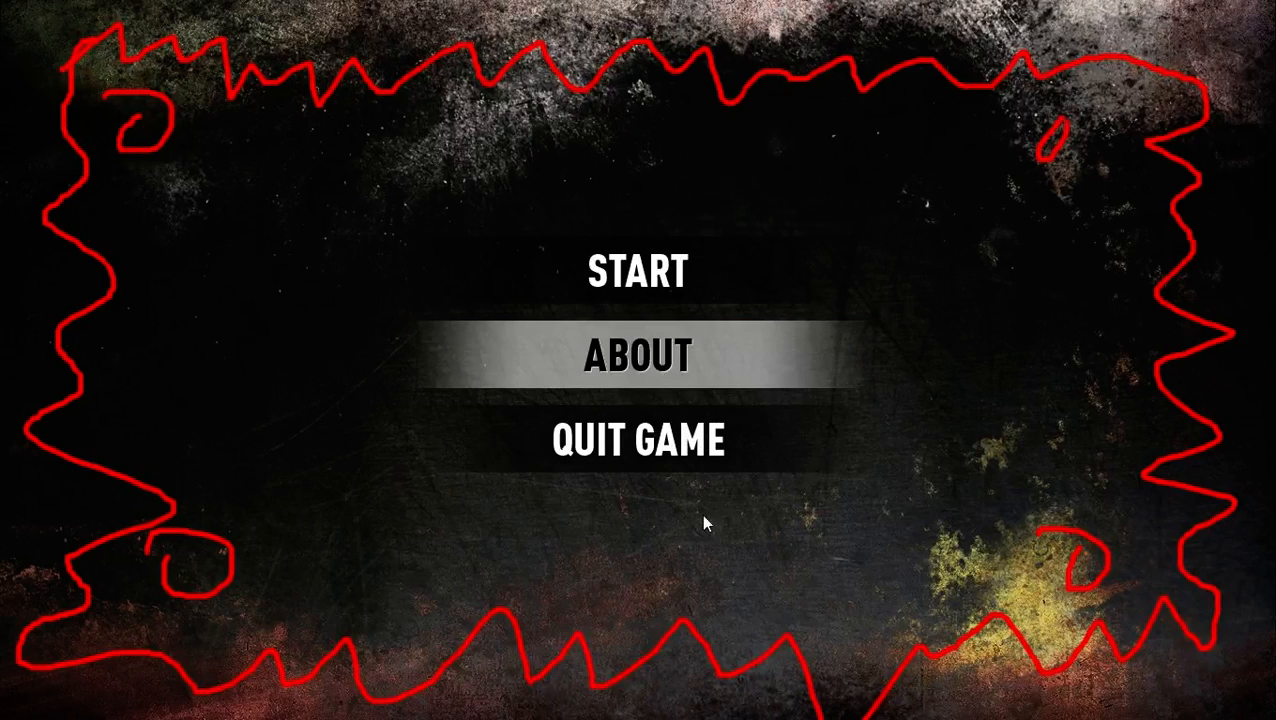
Start the standalone game, pick up the Uzi and collect the ammo scattered around it
left_click(630, 272)
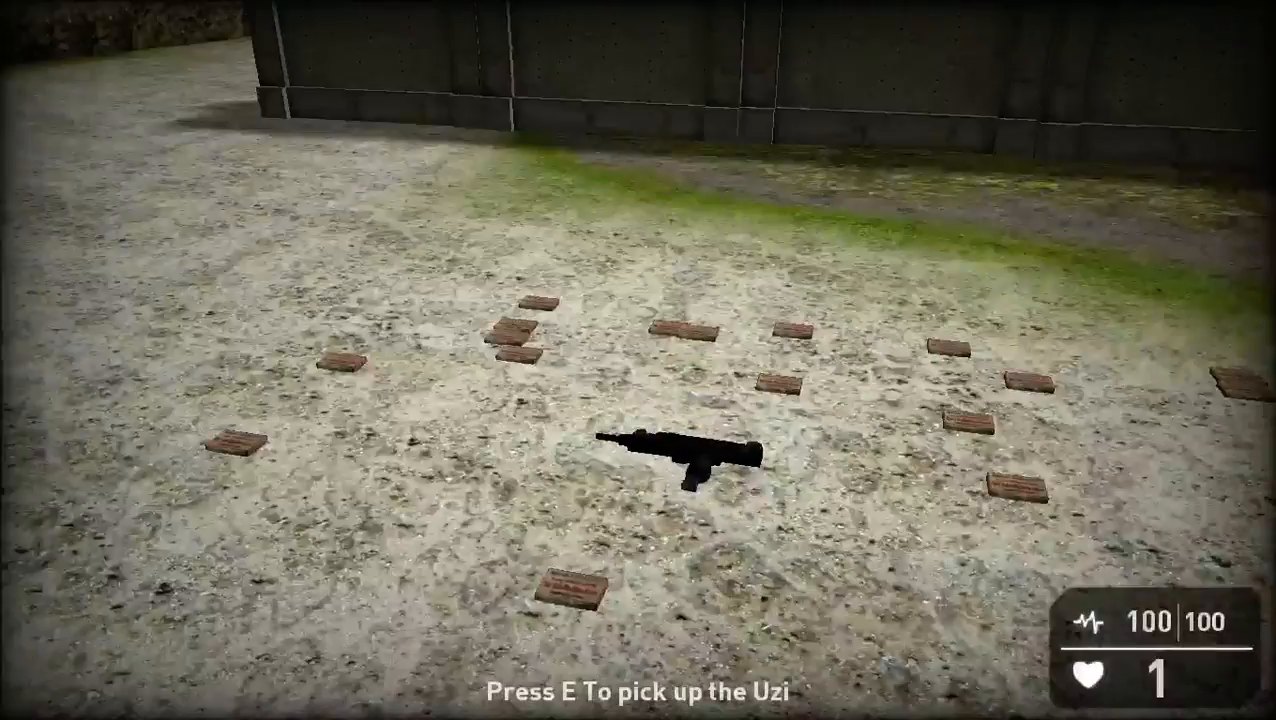
key("w")
key("e")
key("w")
key("a")
key("a")
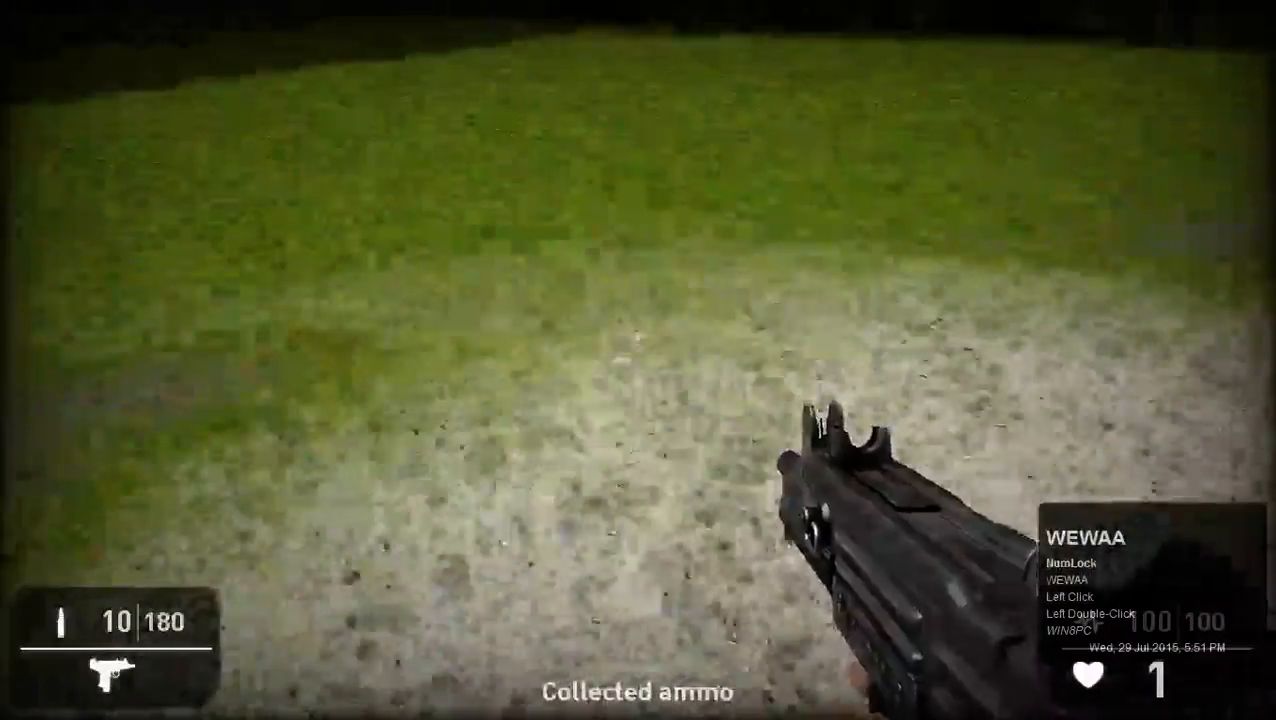
key("s")
key("a")
key("w")
key("w")
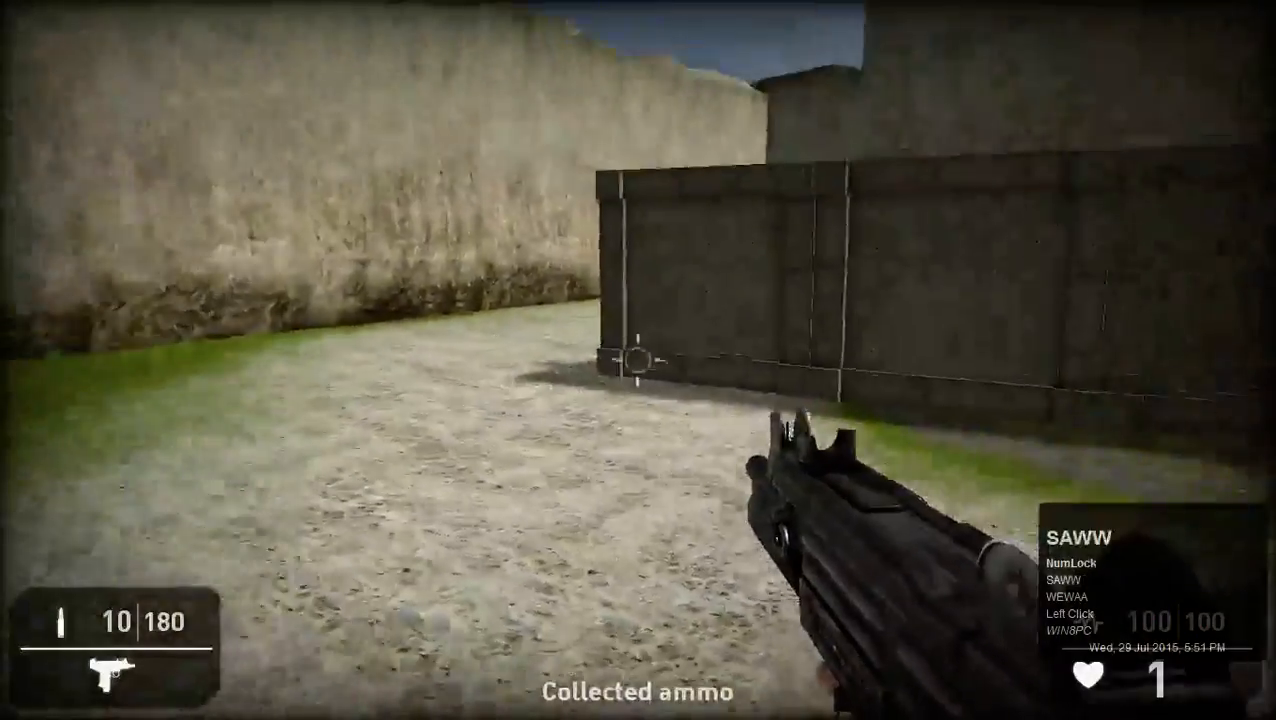
Back away from the crate wall, fire a burst at it with the Uzi and reload
key("s")
key("s")
key("s")
key("s")
key("s")
left_click(638, 360)
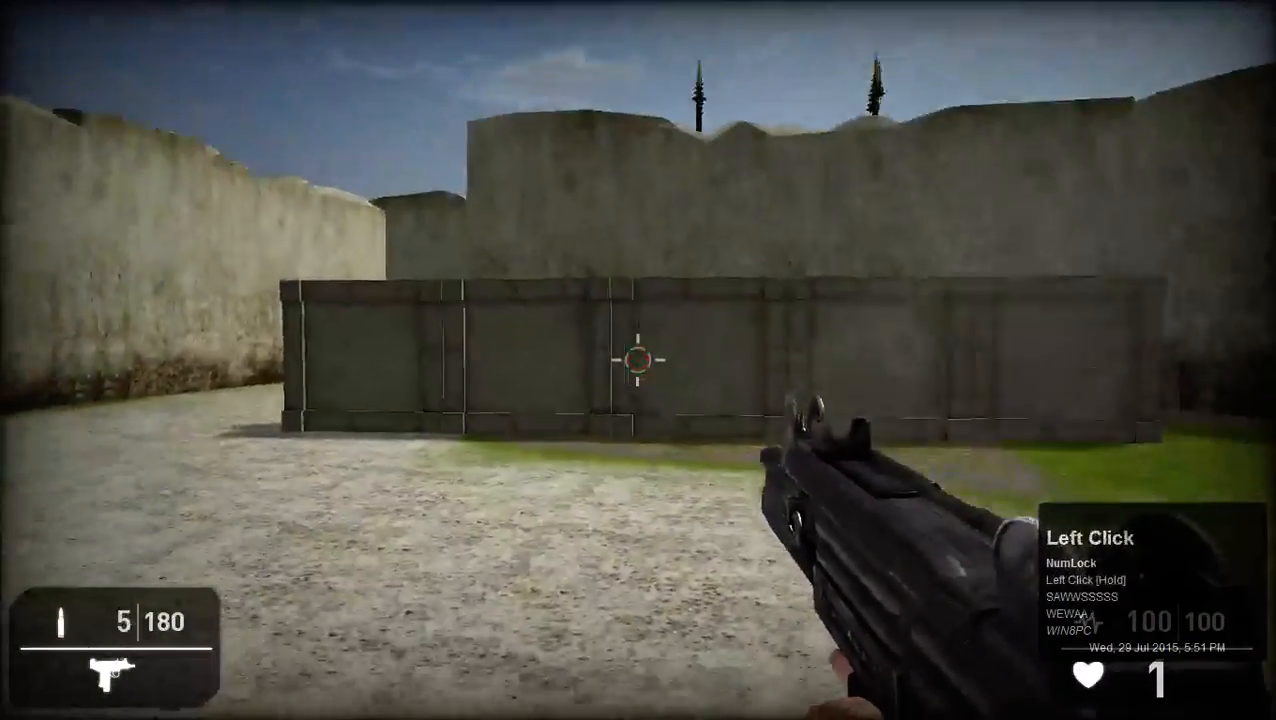
key("r")
Go around the open end of the crate wall and advance through the walled corridor to the first enemy
key("w")
key("w")
key("w")
key("a")
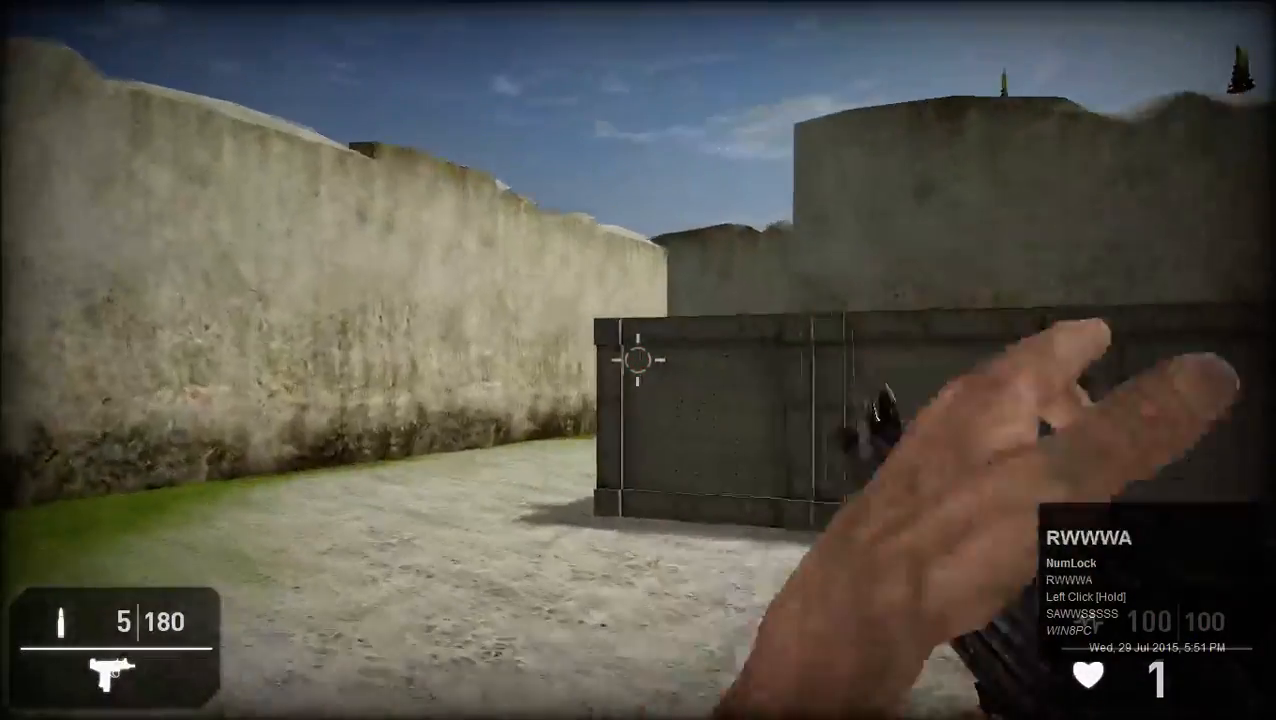
key("a")
key("a")
key("a")
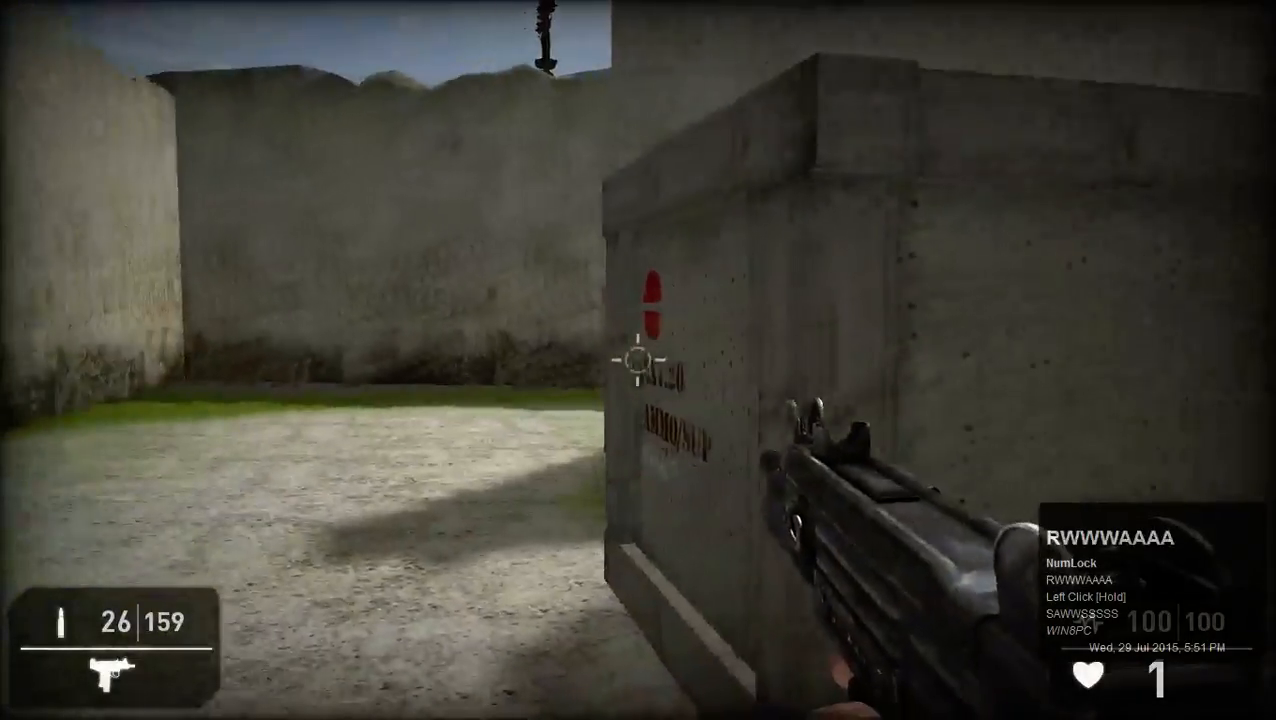
key("w")
key("w")
key("w")
key("a")
key("w")
key("w")
key("w")
key("w")
key("w")
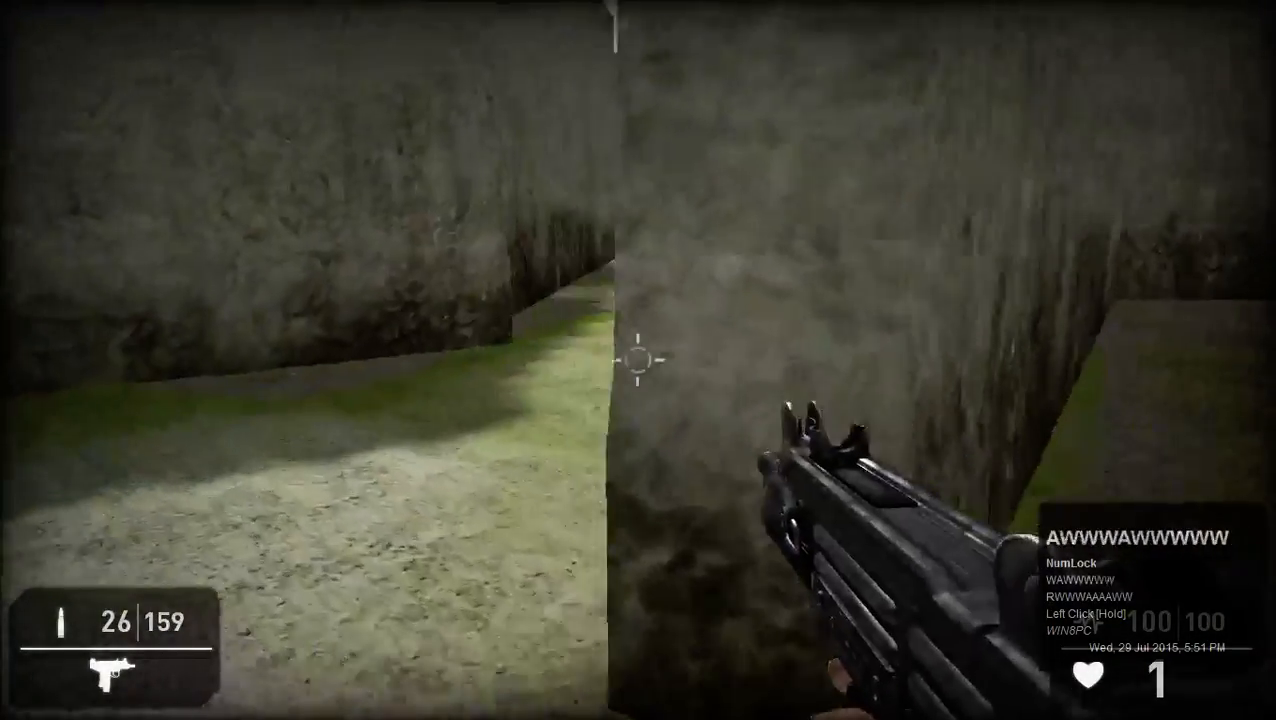
key("w")
key("w")
key("shift+a")
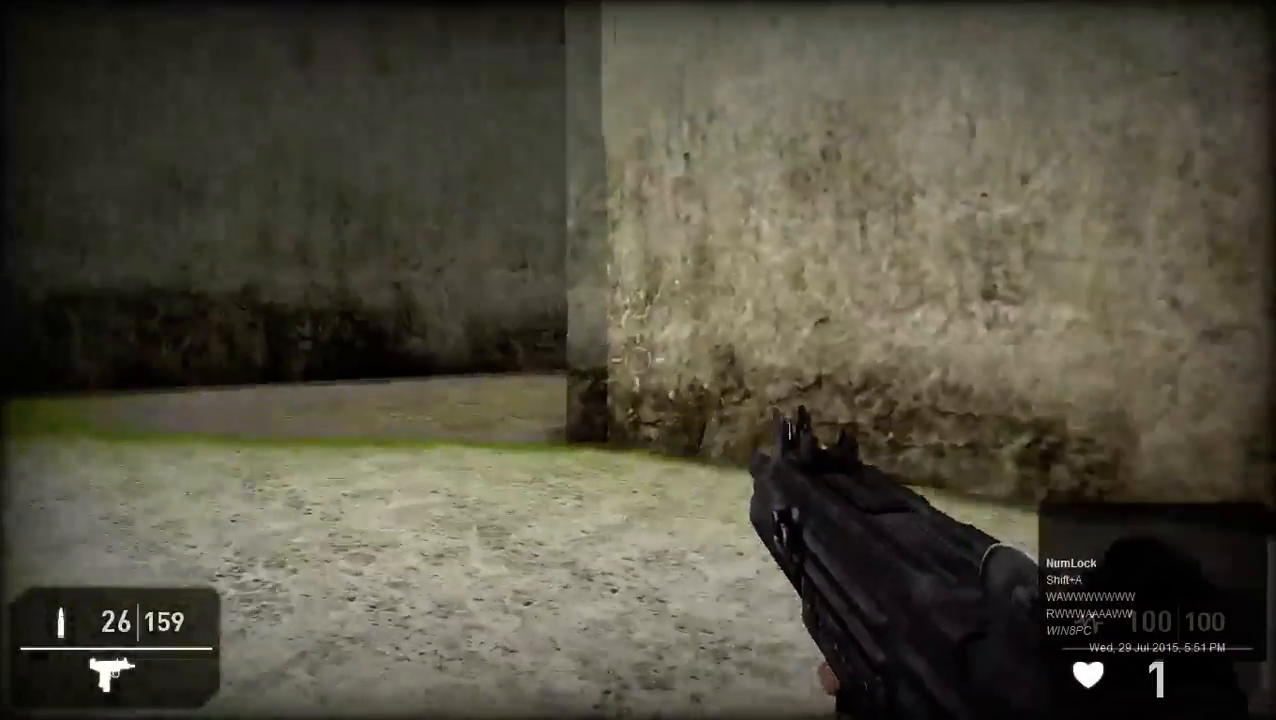
Shoot the first enemy through the Uzi's sights and collect ammo from the body
right_click(638, 360)
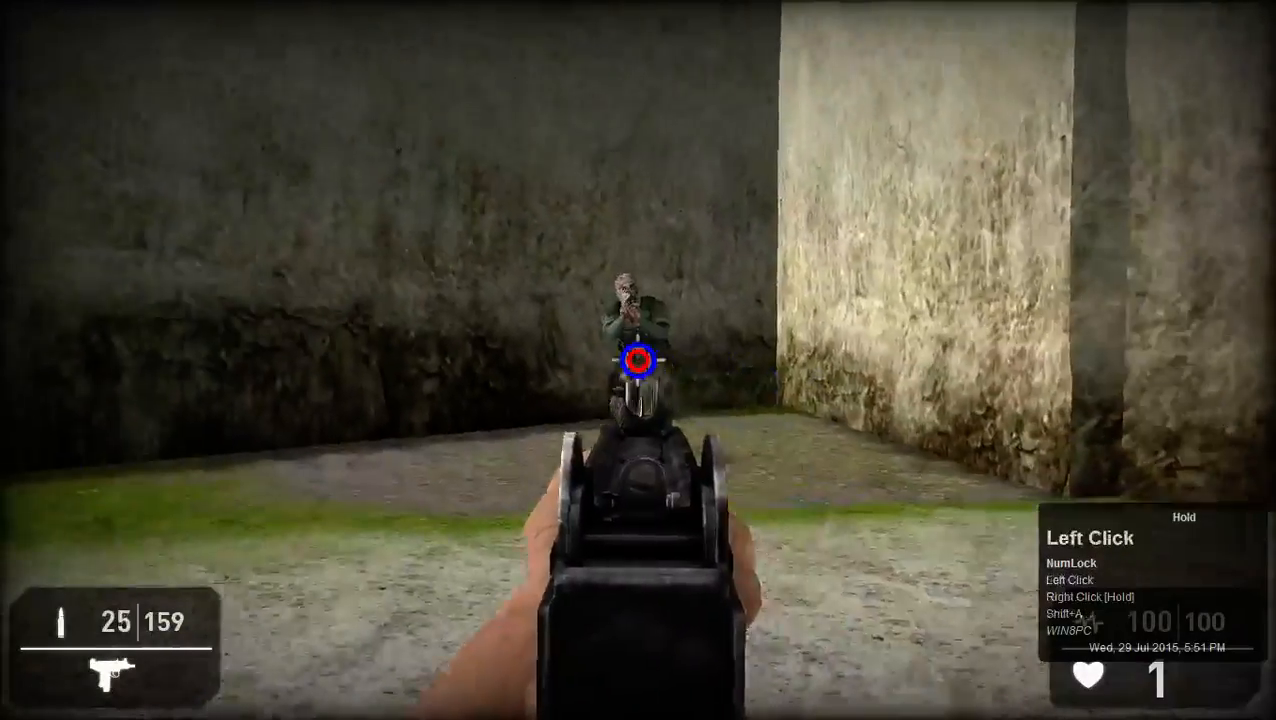
key("w")
key("e")
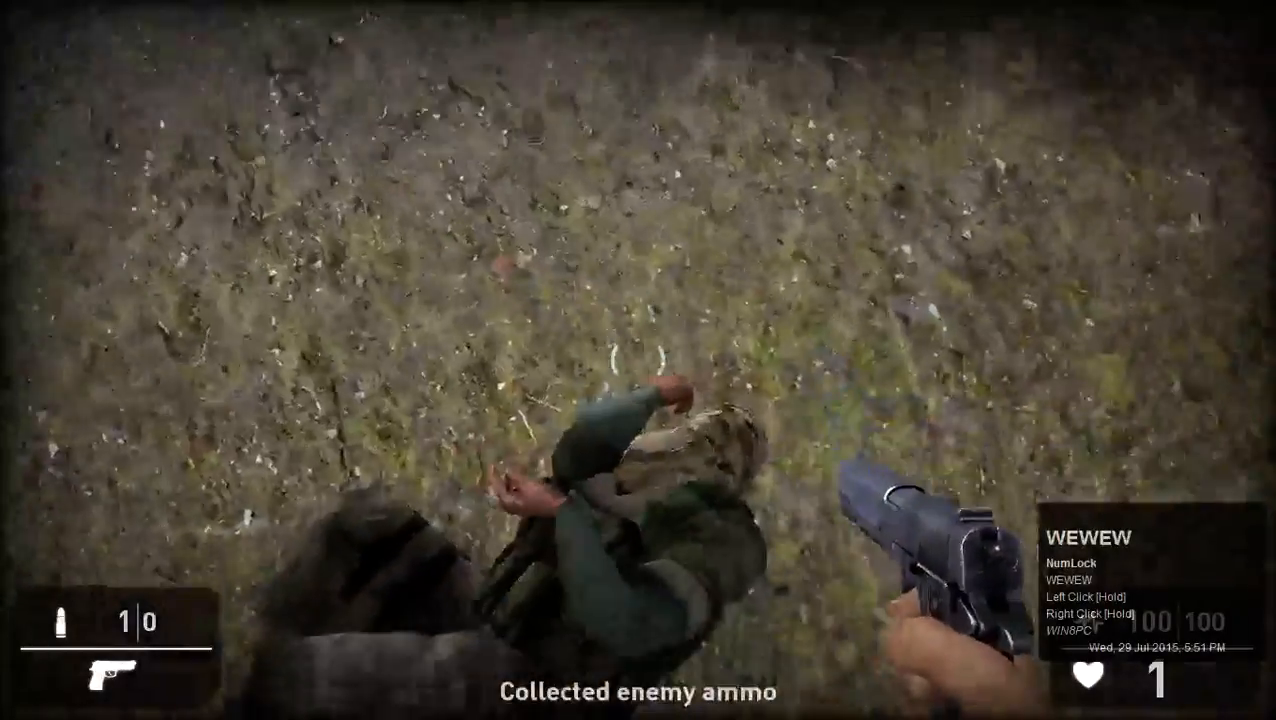
key("w")
key("shift")
Reload the Uzi and jump over the stacked crates blocking the passage
key("r")
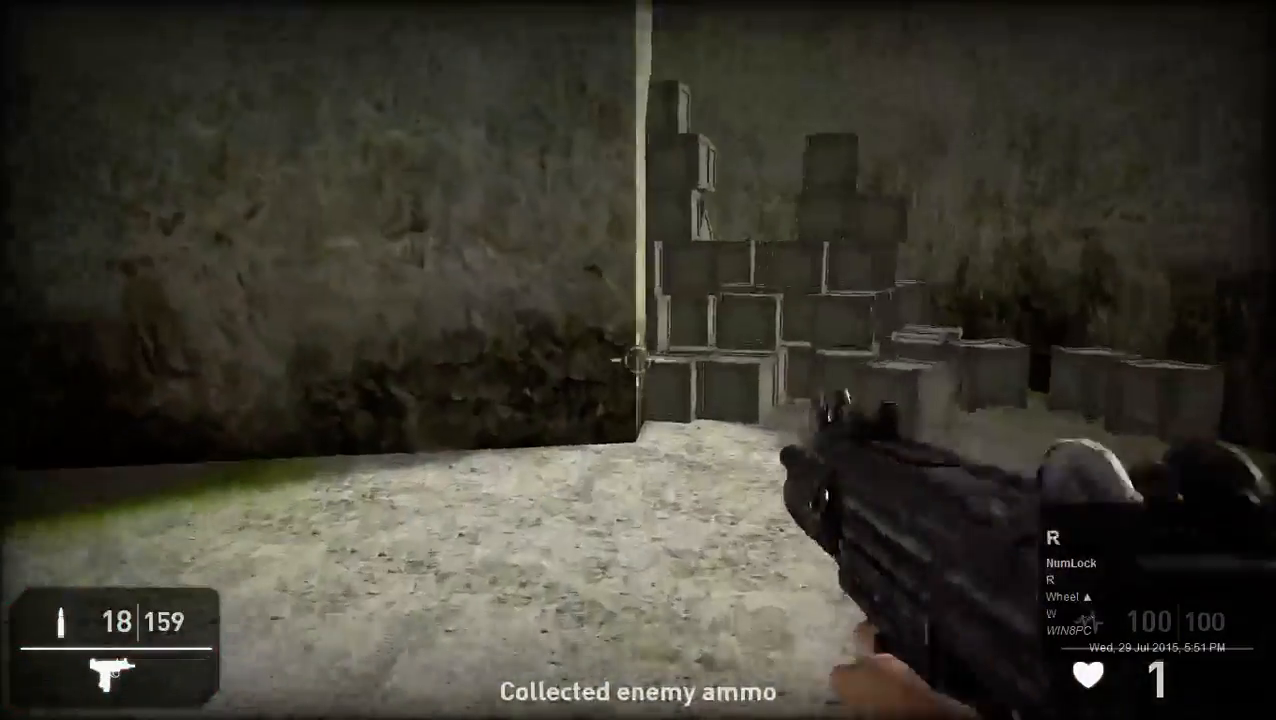
key("d")
left_click(638, 360)
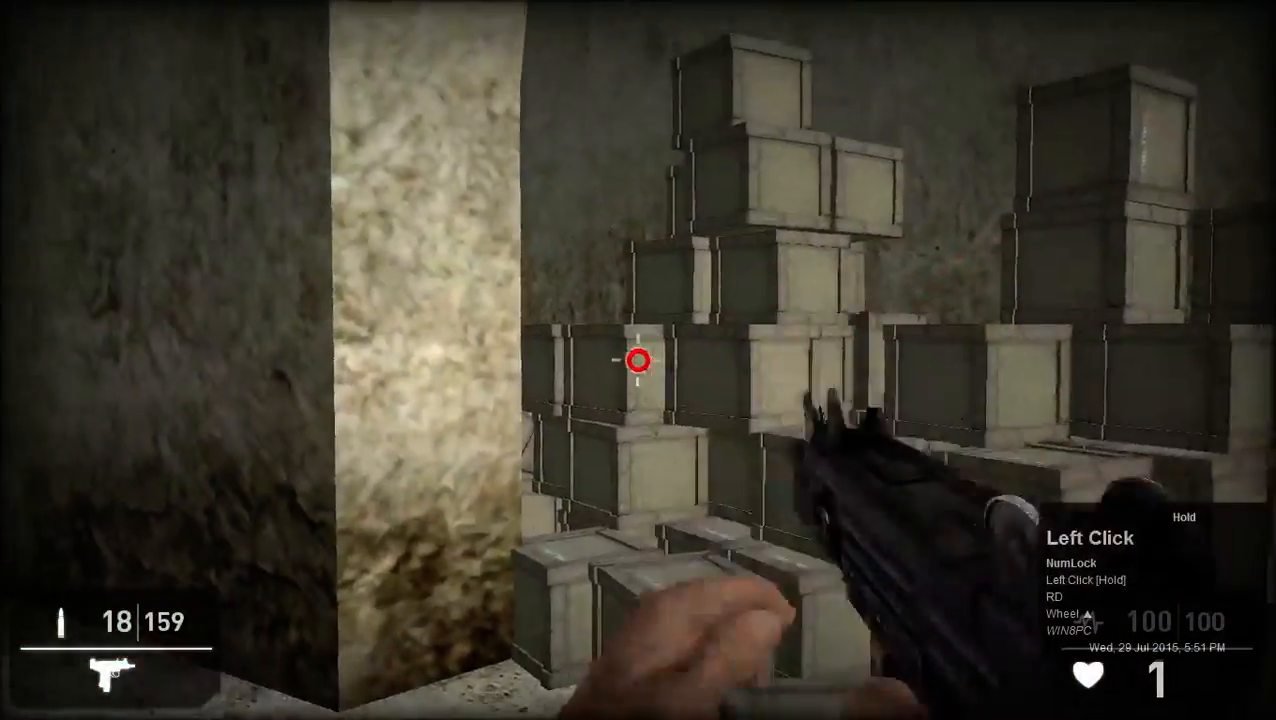
key("r")
key("d")
key("w")
key("shift+w")
key("shift+space")
key("space")
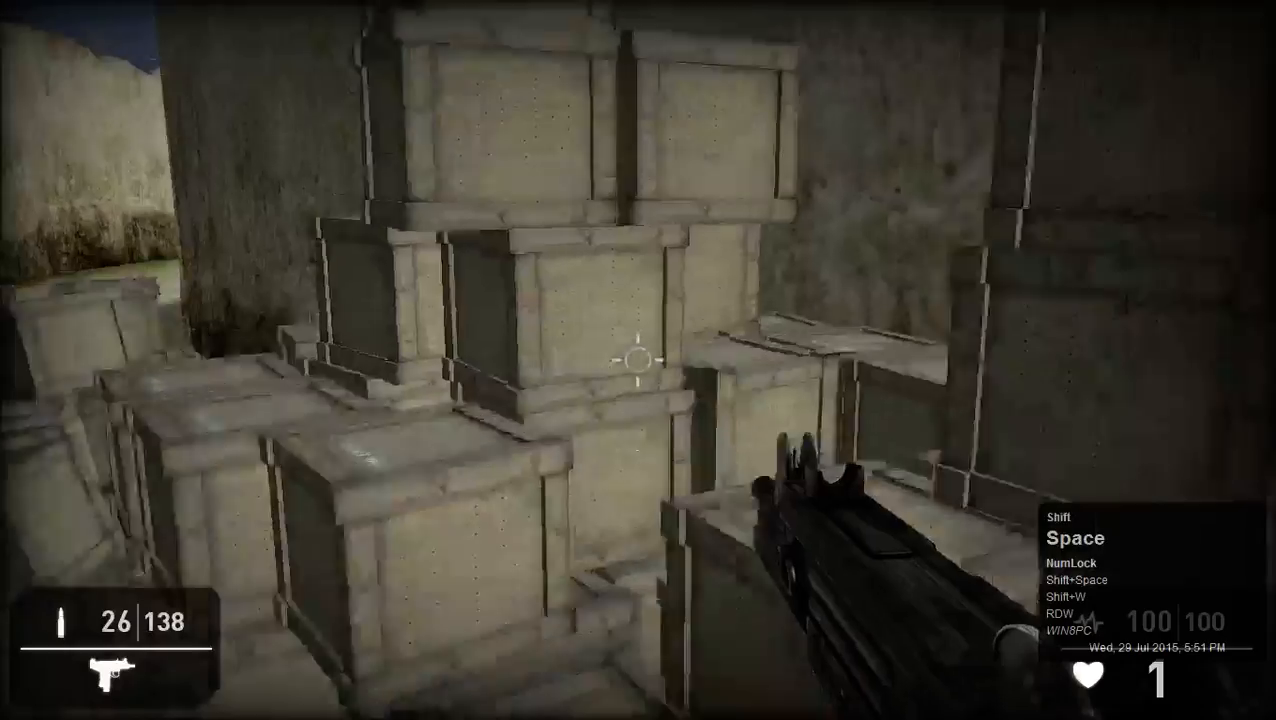
key("shift+w")
key("shift+space")
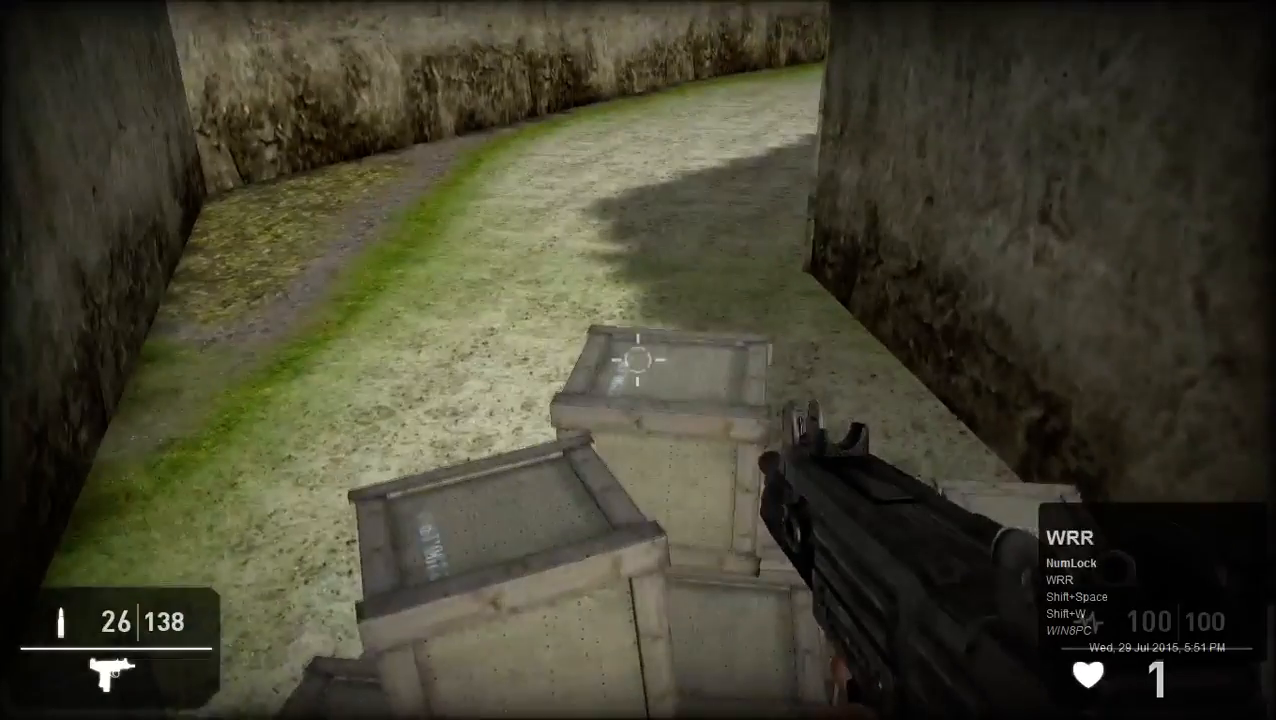
Advance along the corridor beyond the crates and back away from the group of three enemies
key("a")
key("a")
key("a")
key("a")
key("a")
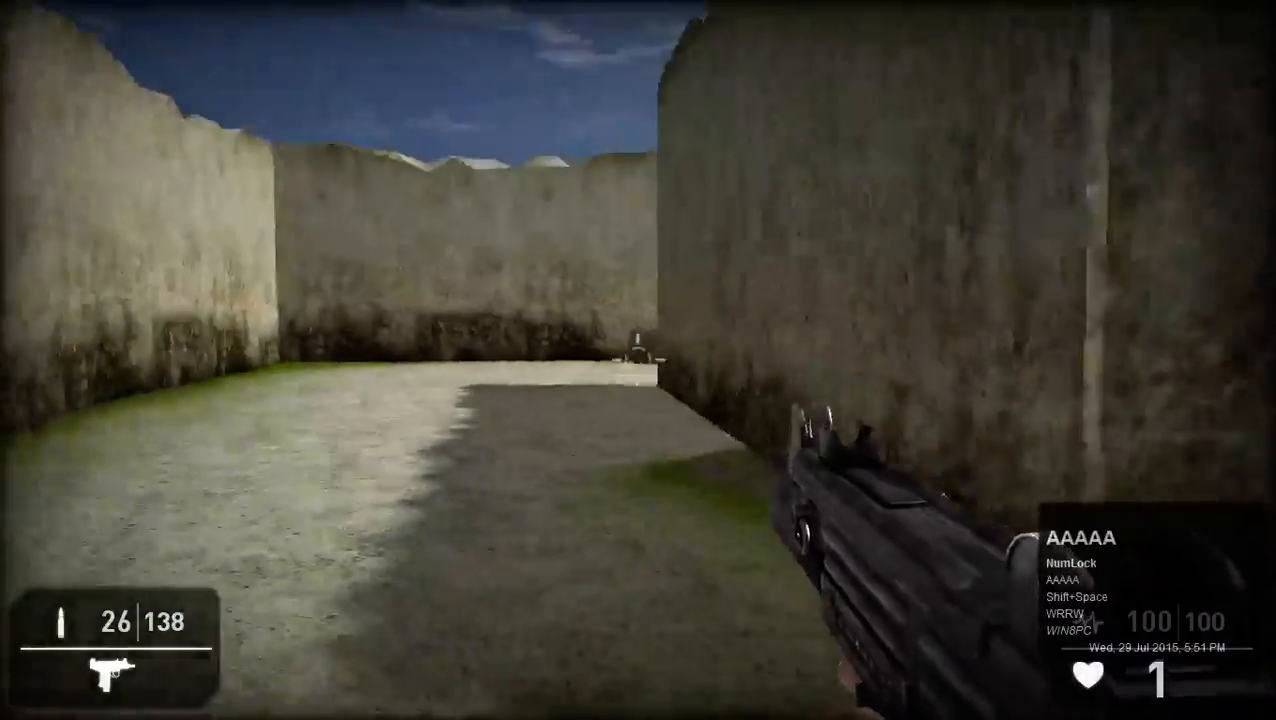
key("w")
key("shift+a")
key("shift+s")
key("shift+s")
key("shift+s")
key("shift+s")
key("shift+s")
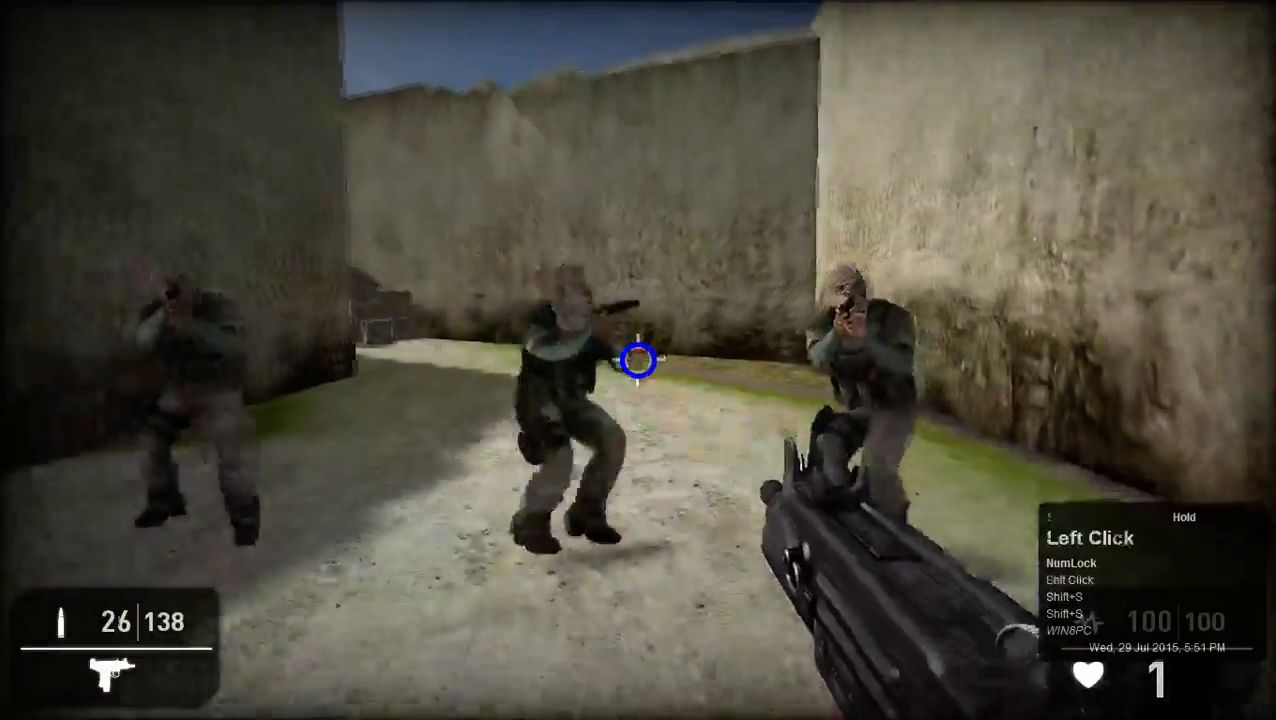
Fire at the three enemies while retreating behind the wall corner
left_click_drag(638, 360, 641, 363)
key("s")
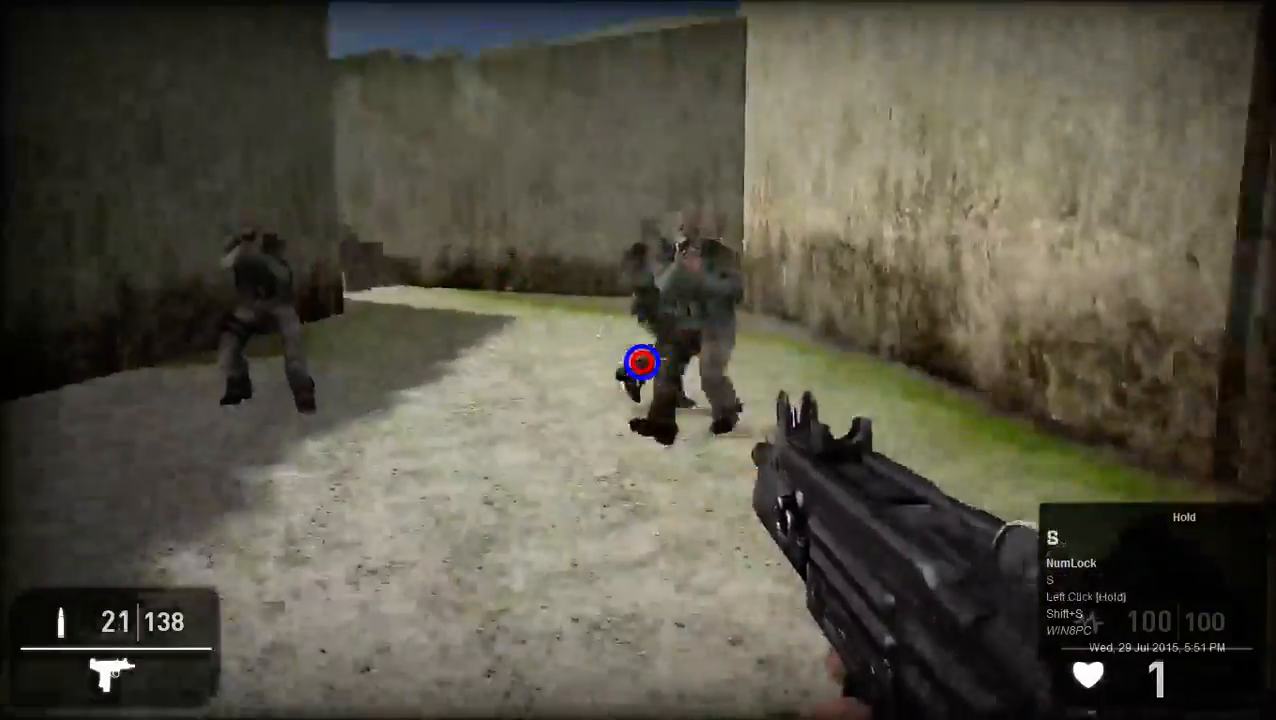
key("a+s")
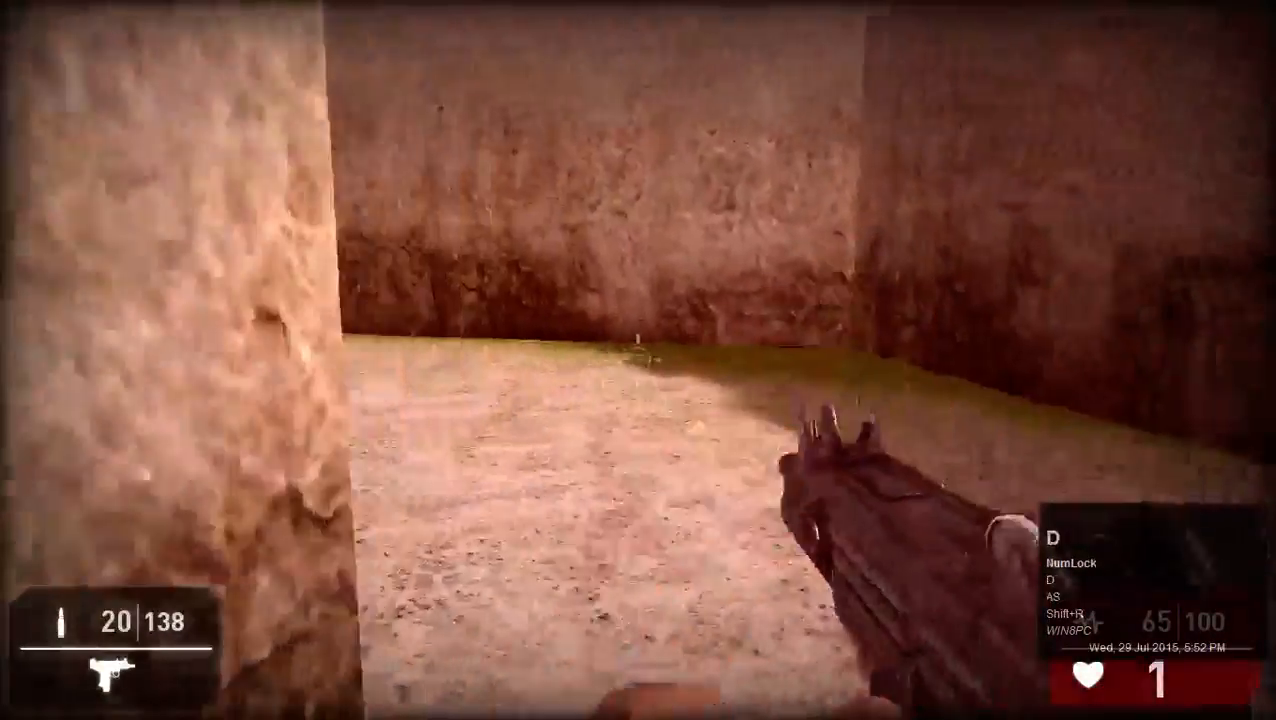
Shoot the enemies from the wall corner with aimed fire, reload and collect ammo from their bodies
right_click_drag(638, 360, 638, 360)
key("d")
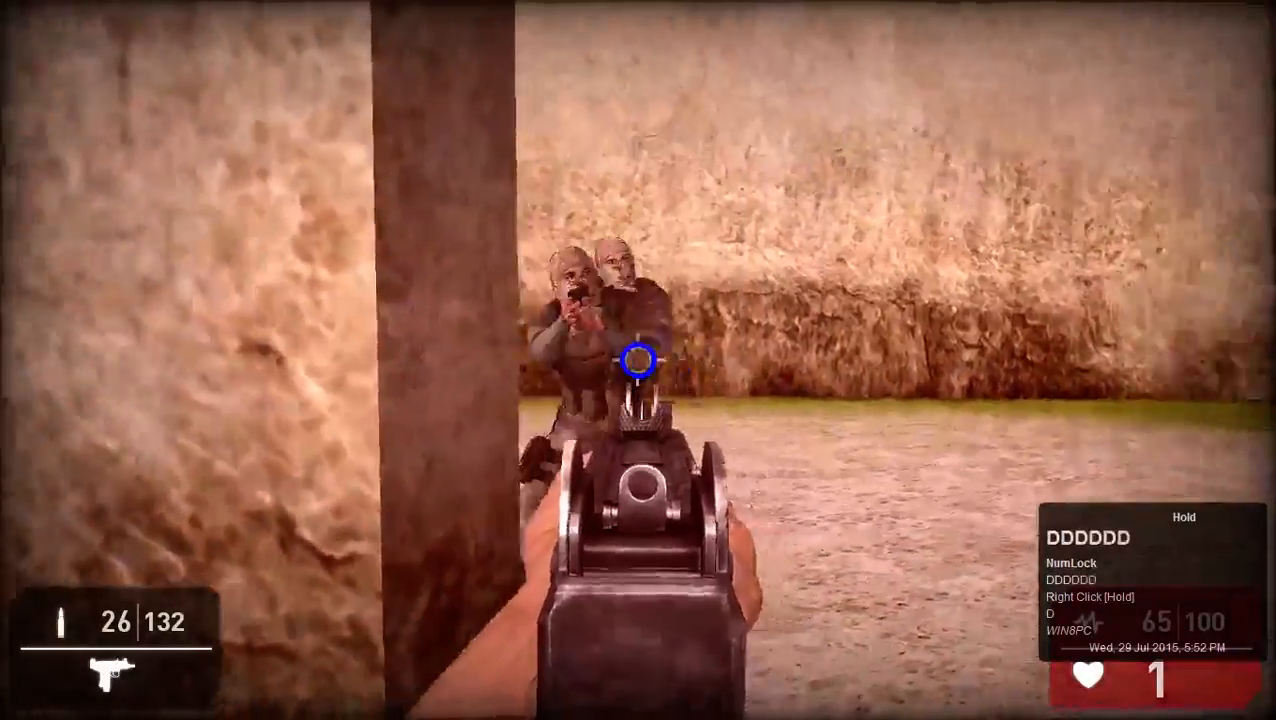
left_click_drag(638, 360, 638, 360)
key("r")
key("d")
key("d")
key("w")
key("shift")
key("e")
key("e")
key("w")
key("e")
key("w")
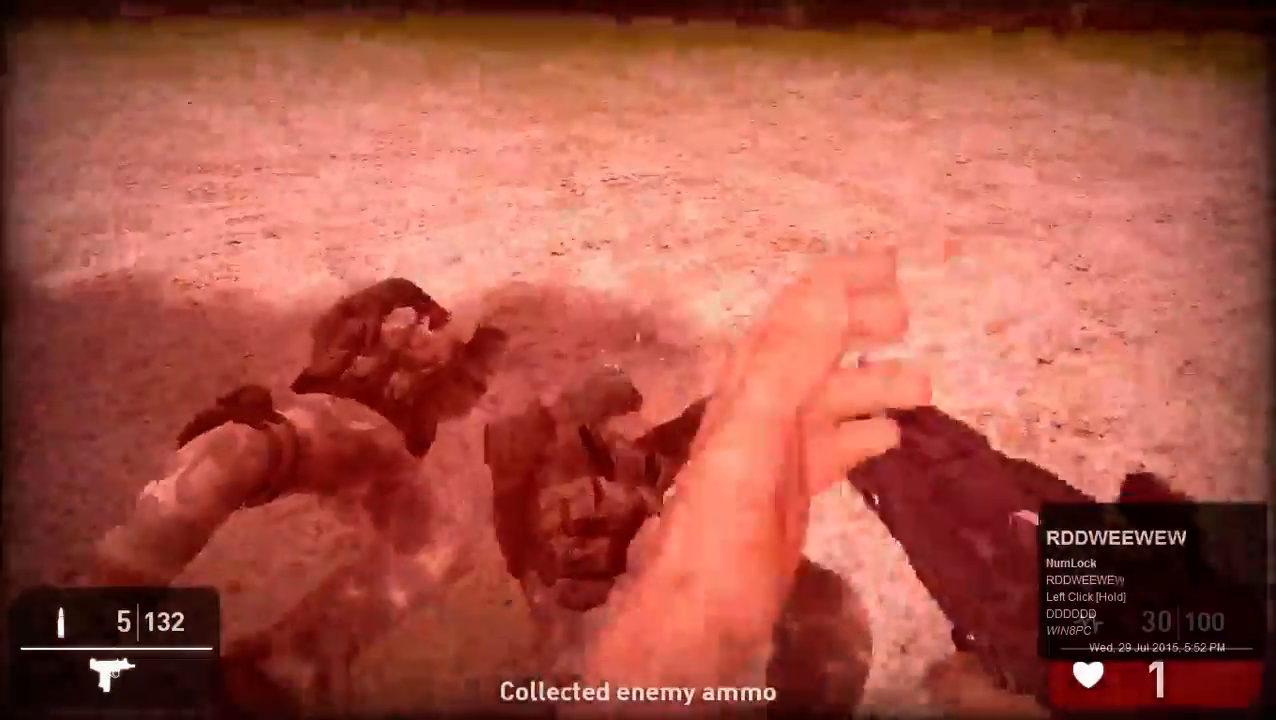
Fire several Uzi shots around the fallen enemies and reload
left_click(638, 360)
left_click(638, 360)
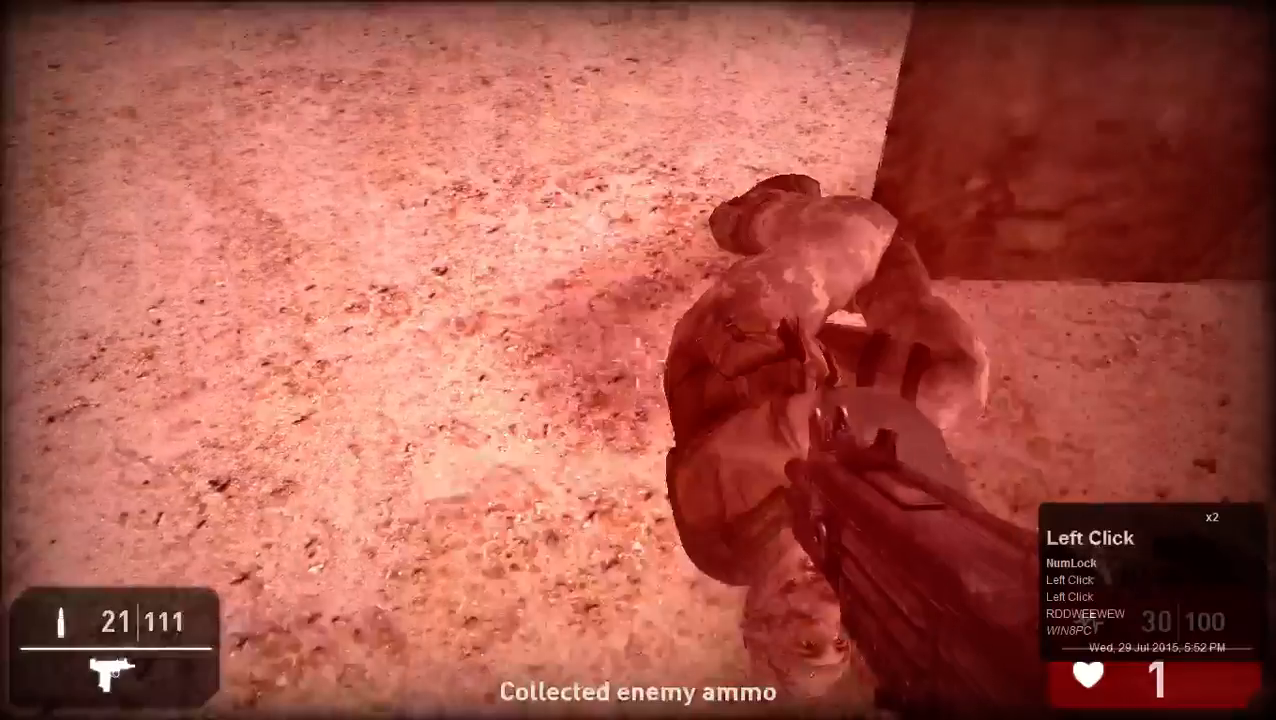
left_click(638, 360)
left_click(638, 360)
key("r")
Run through the rest of the maze to finish the level and continue to the title menu
key("w")
key("a")
key("shift")
key("shift+d")
key("shift+d")
key("shift+d")
key("shift+d")
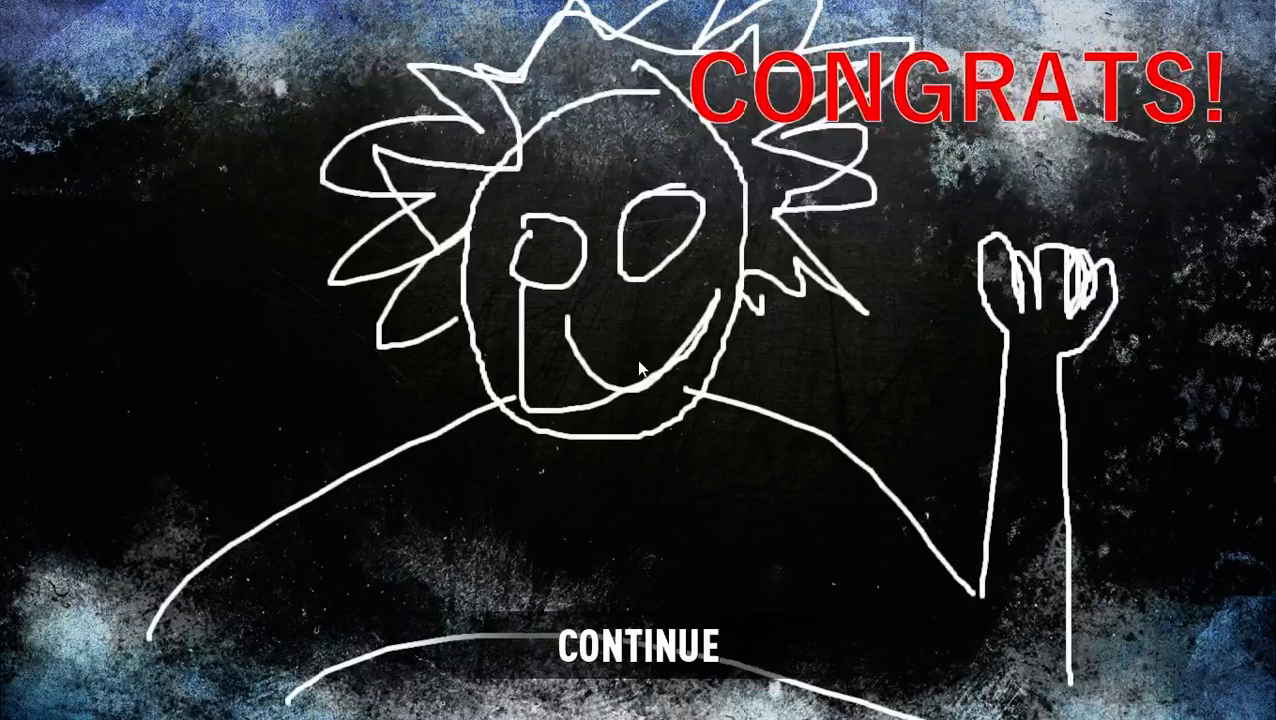
left_click(650, 663)
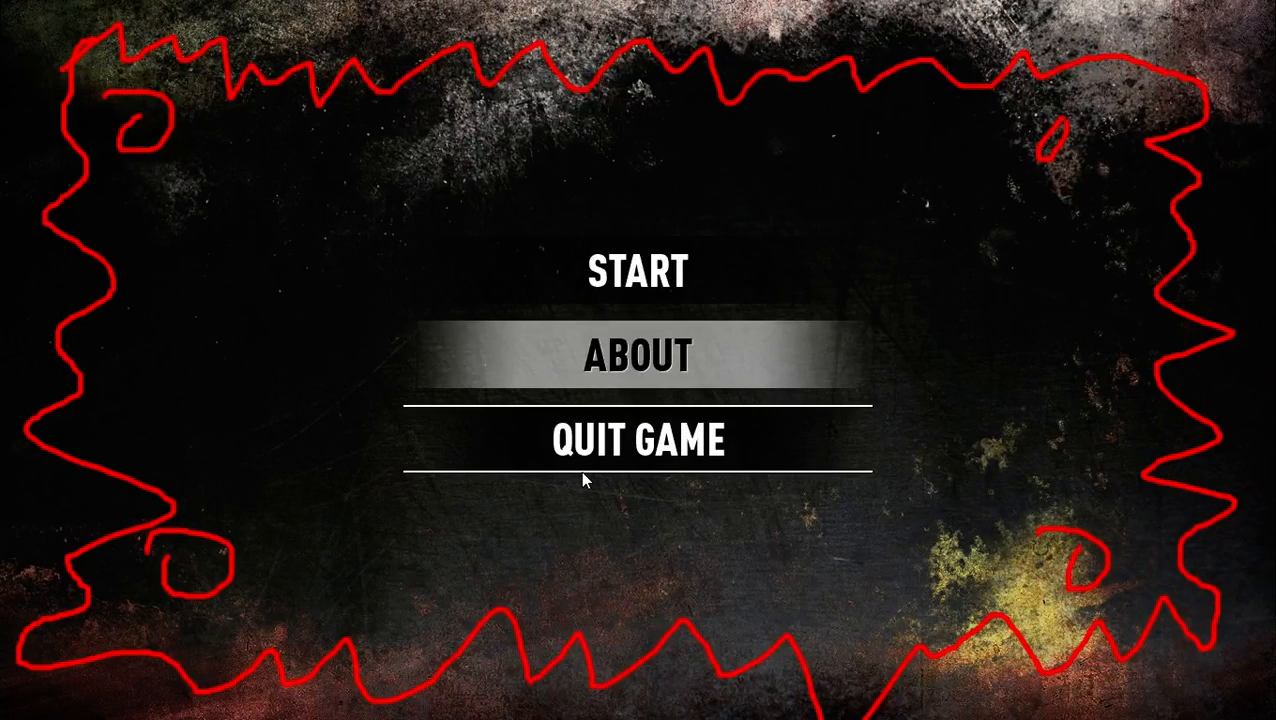
Start the game again from the title menu and pick up the Uzi and its ammo
left_click(651, 256)
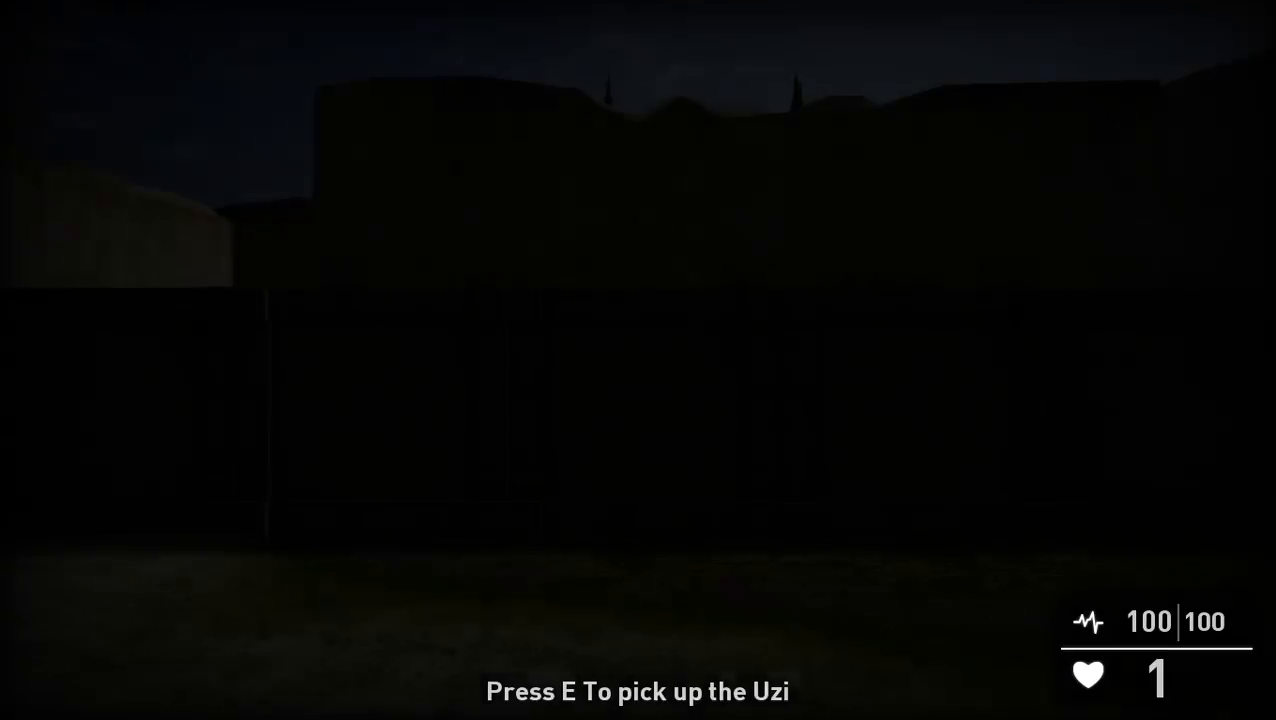
key("w")
key("e")
key("e")
key("e")
key("e")
key("e")
key("e")
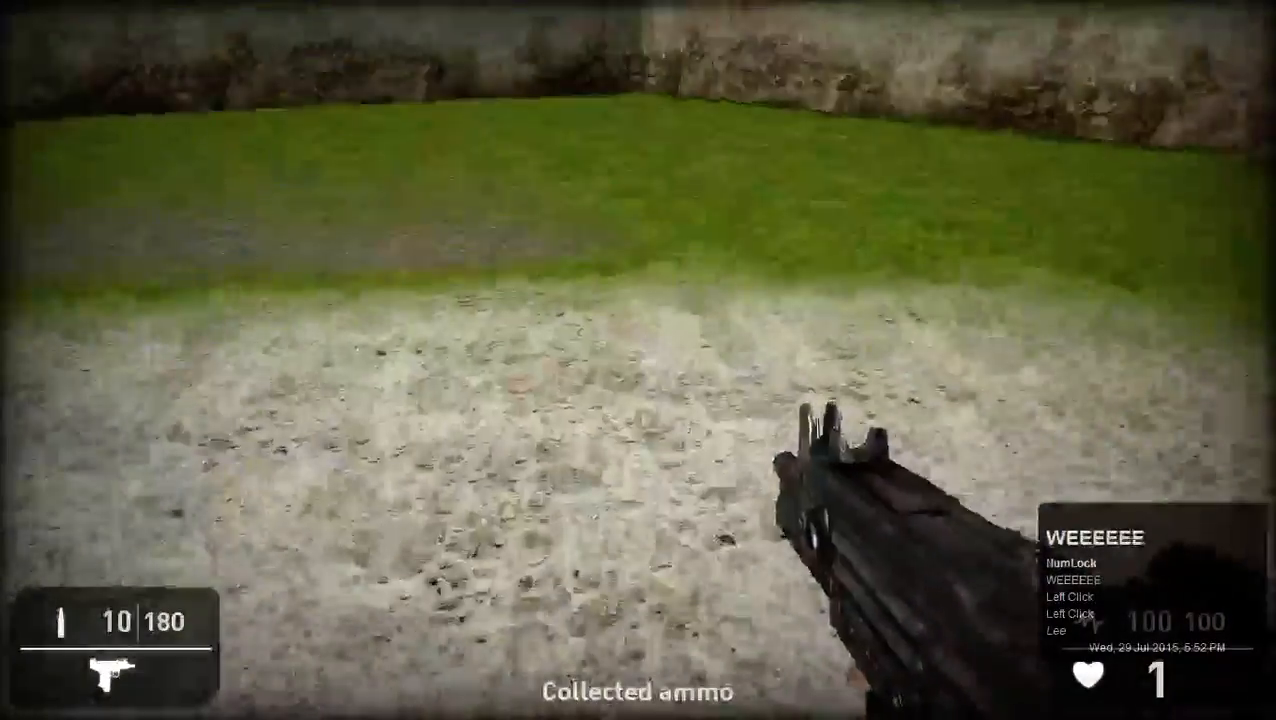
Run past the crate wall into the first enemy's area without firing, to test losing the game
key("shift+a")
key("shift+a")
key("shift+a")
key("shift+a")
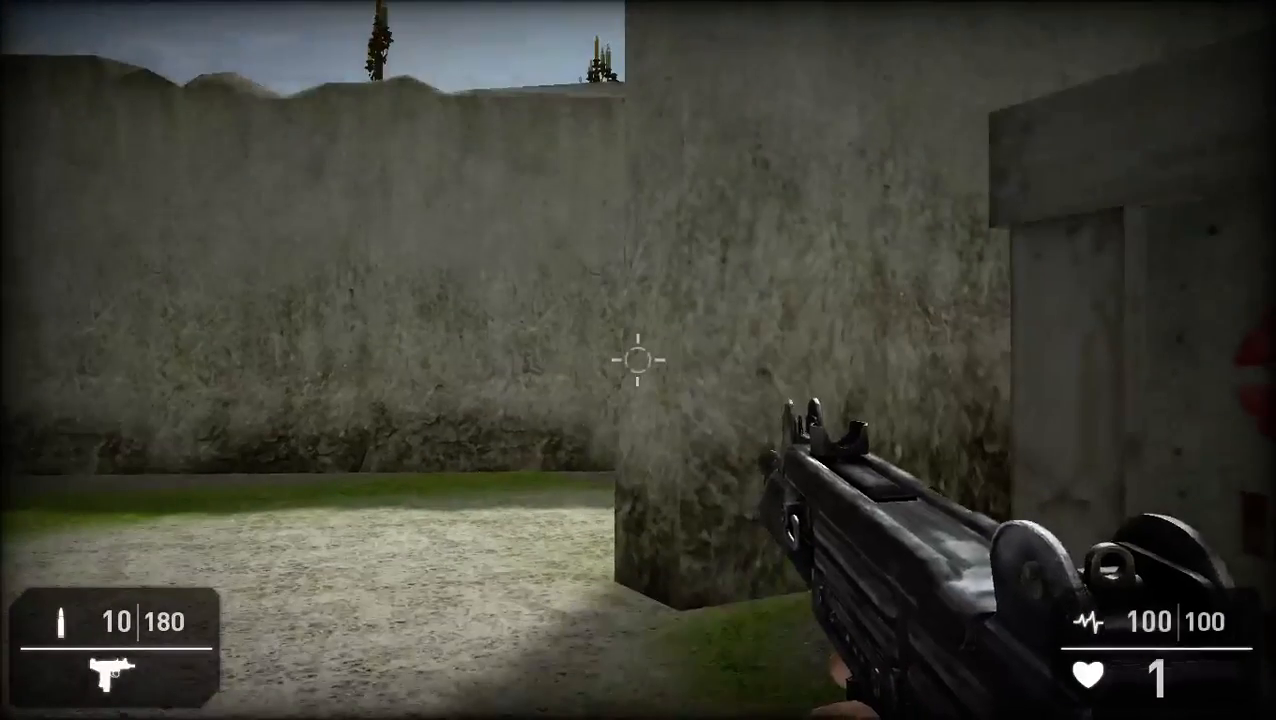
key("a")
key("w")
key("a")
right_click(638, 358)
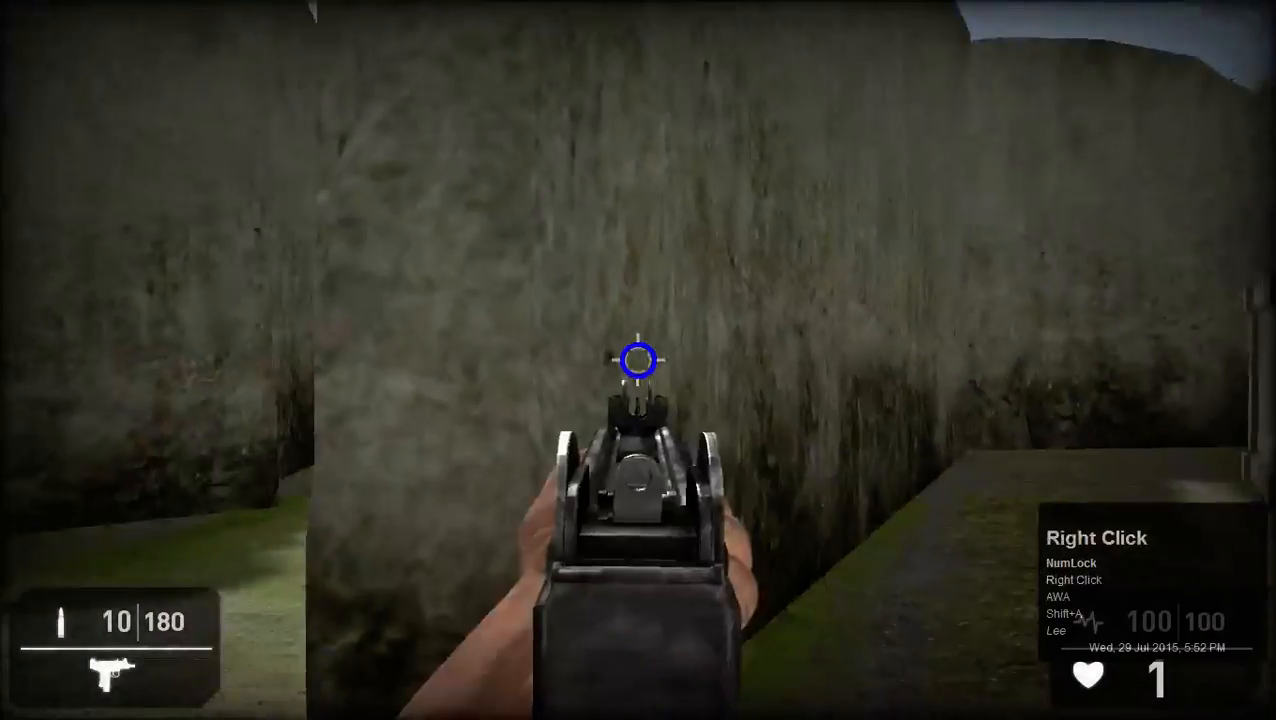
key("a")
key("a")
key("a")
key("w")
key("w")
key("w")
key("w")
key("shift")
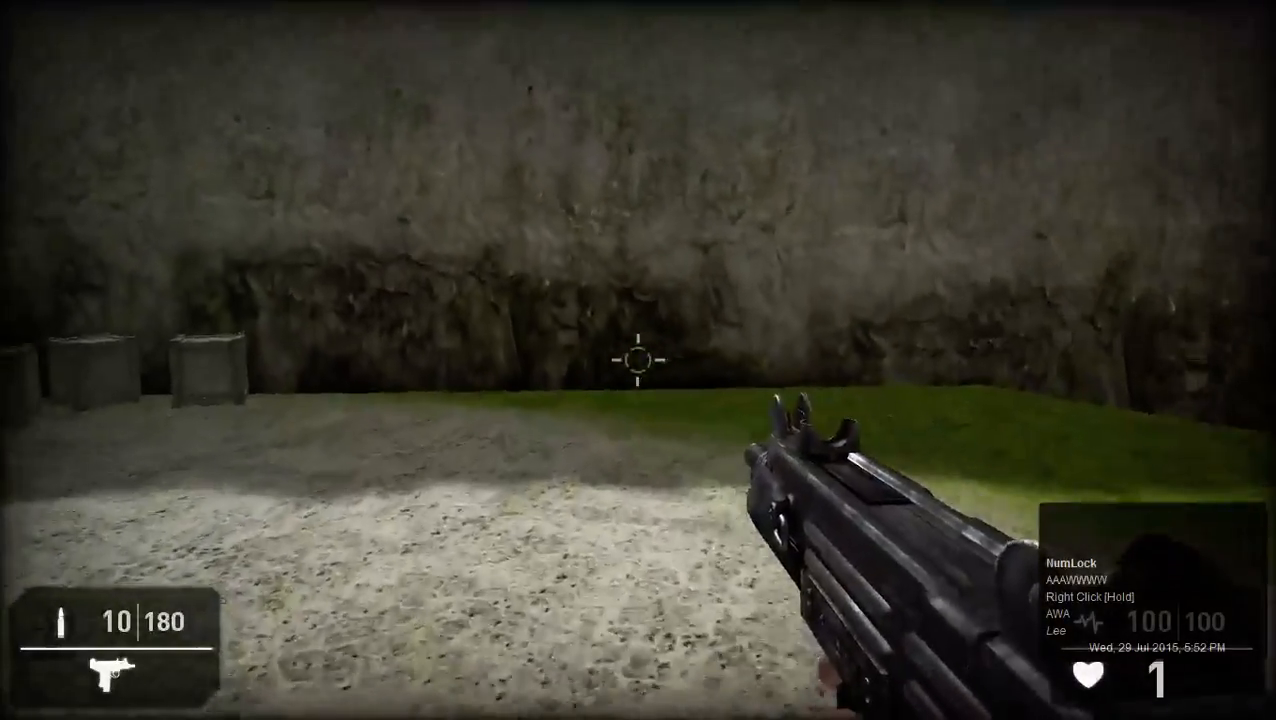
key("w")
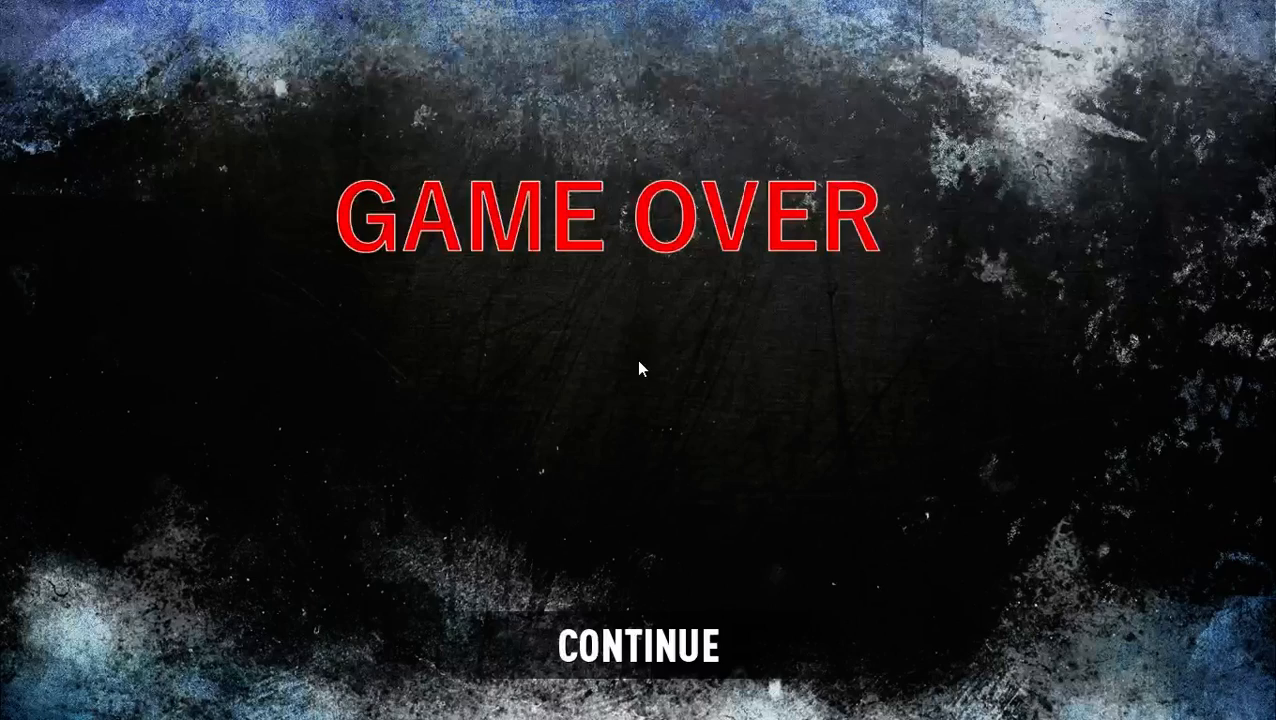
Continue from the game-over screen to the title menu and quit the standalone game
left_click(652, 650)
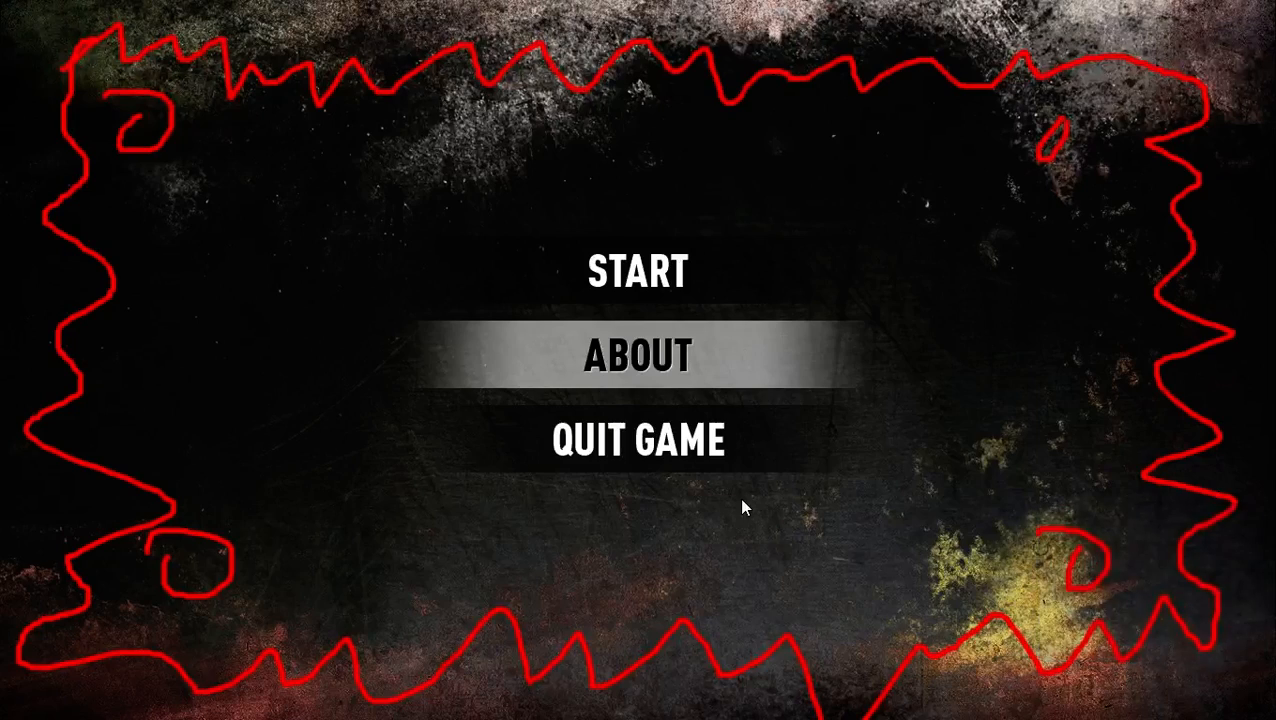
left_click(688, 421)
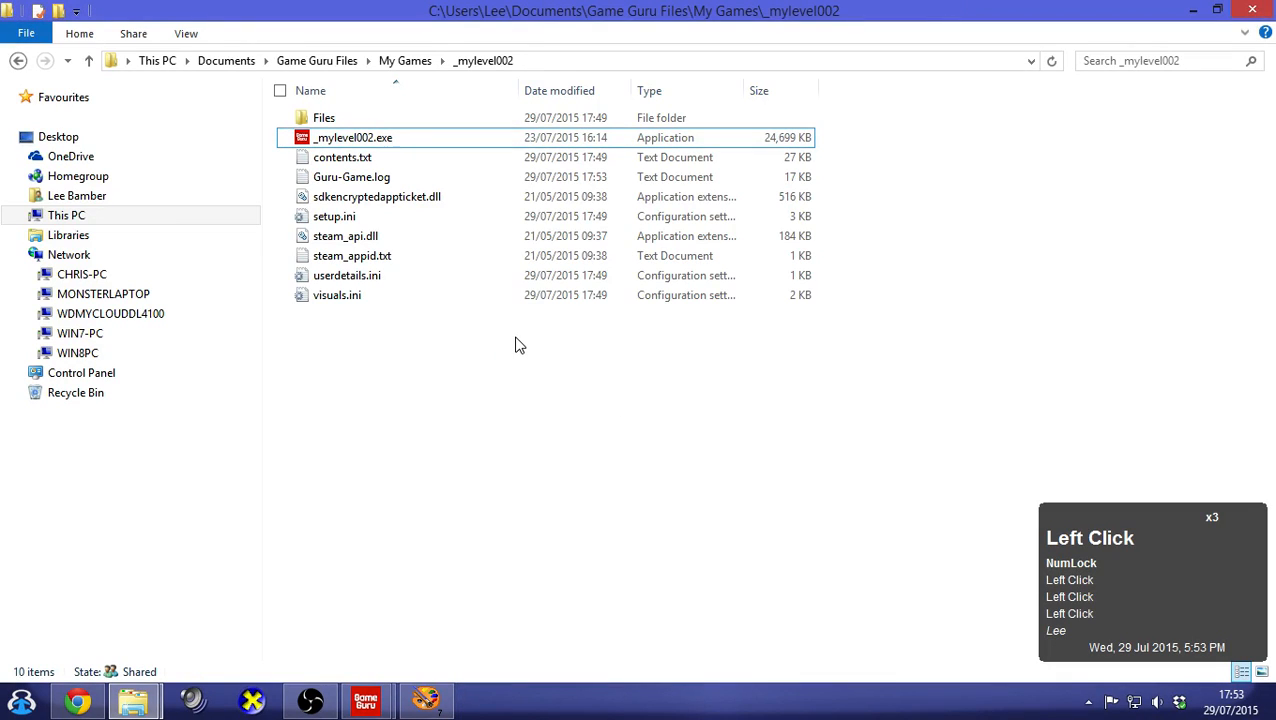
Switch to the File Explorer window with Game Guru's installation, go up to Files and open titlesbank\theescape
left_click(135, 700)
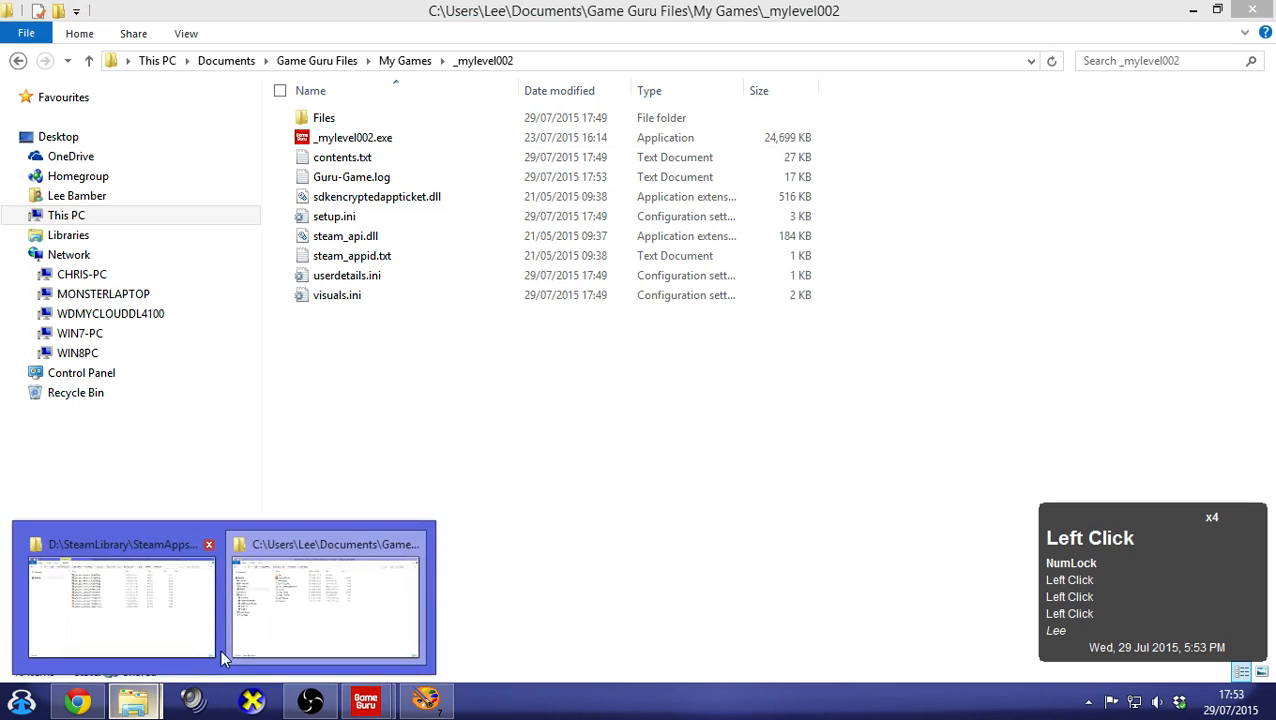
left_click(165, 622)
double_click(700, 66)
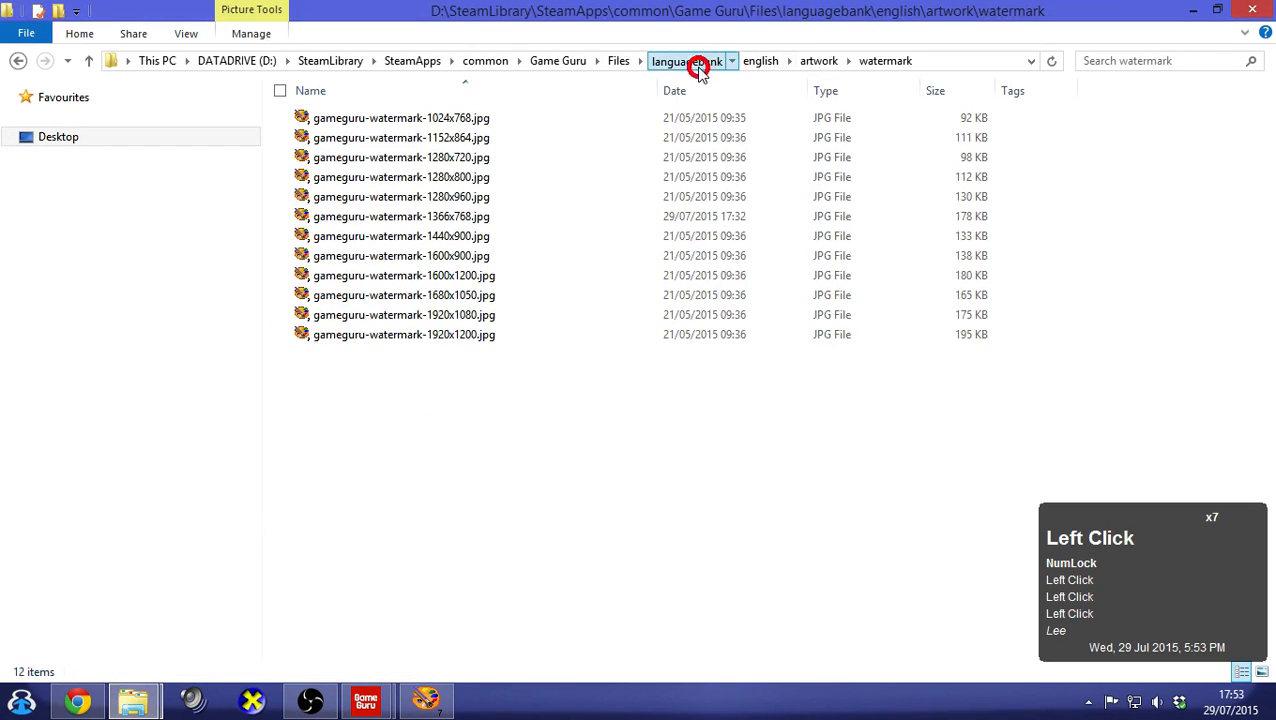
left_click(618, 60)
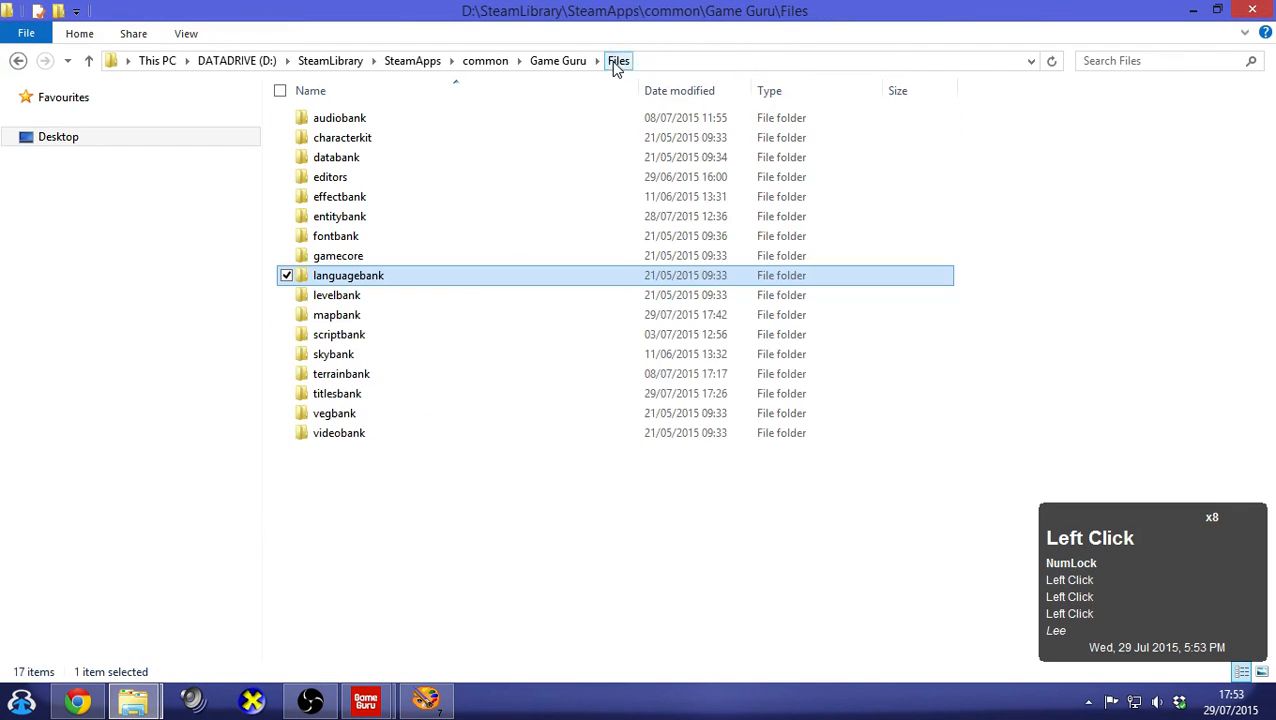
double_click(356, 394)
double_click(362, 178)
left_click(378, 386)
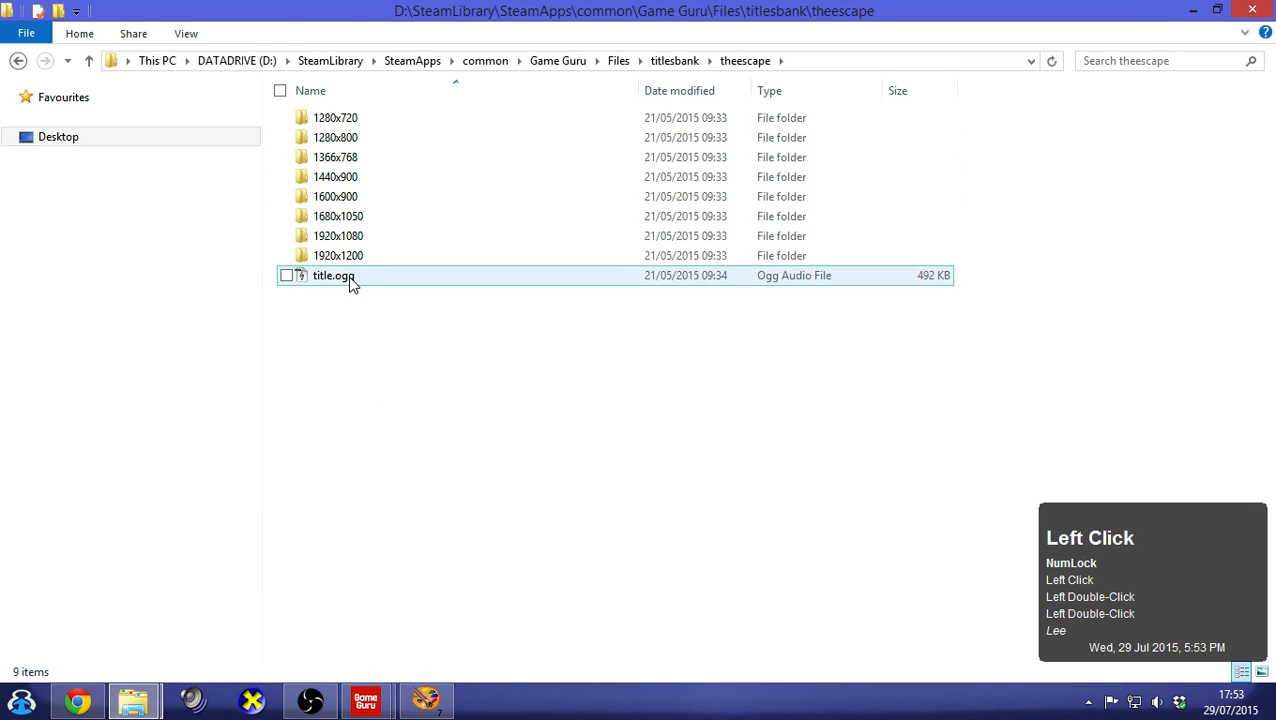
Copy the title.ogg audio file from theescape folder to the clipboard
left_click(350, 278)
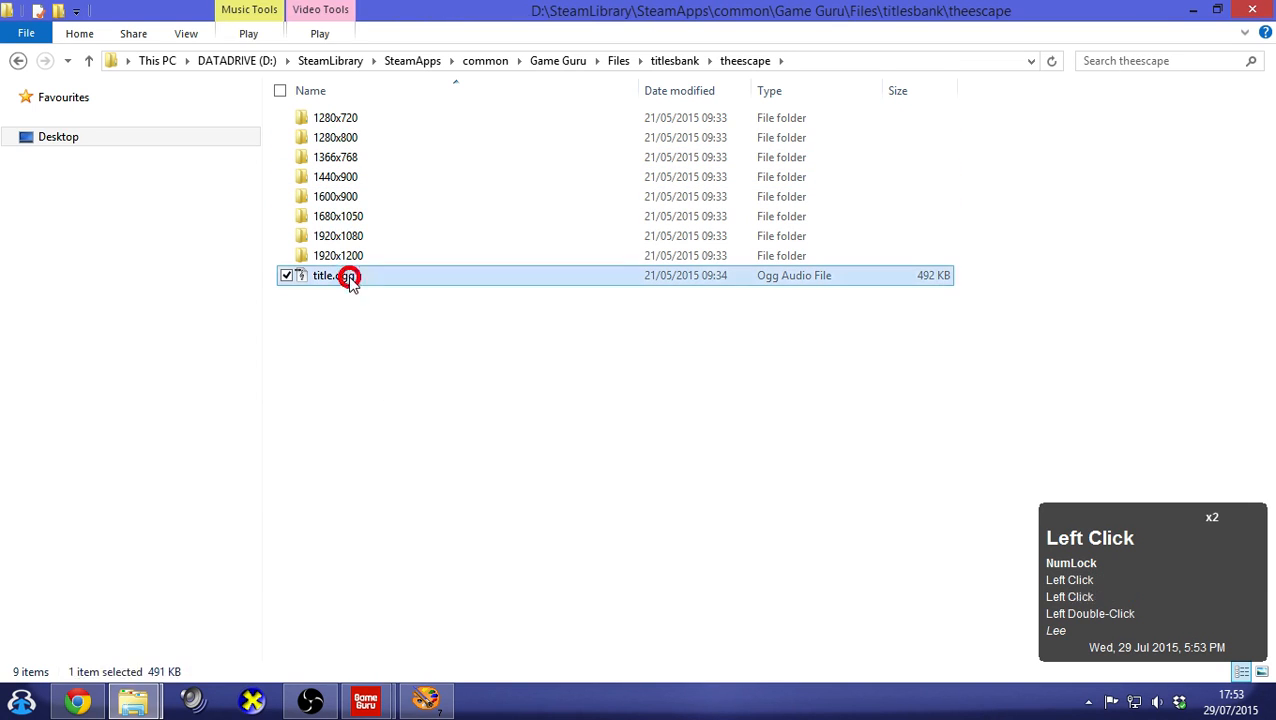
left_click(391, 386)
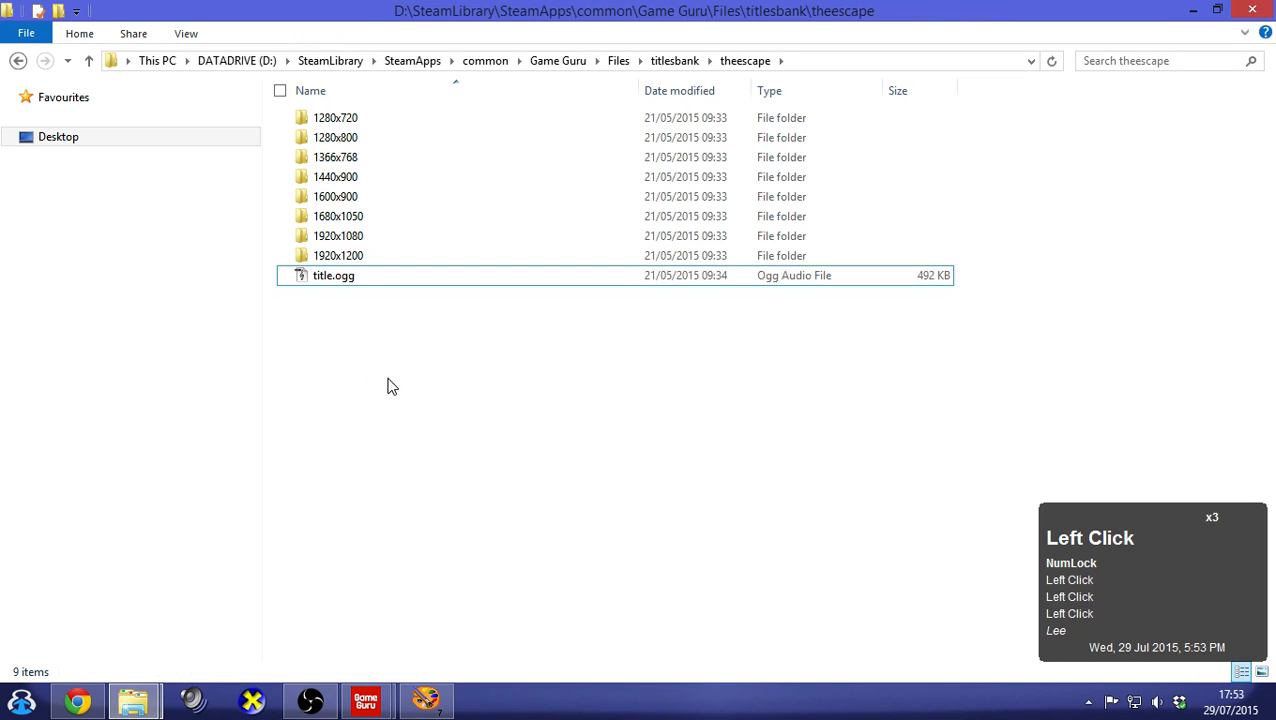
left_click(347, 284)
key("ctrl")
key("ctrl+c")
key("ctrl+c")
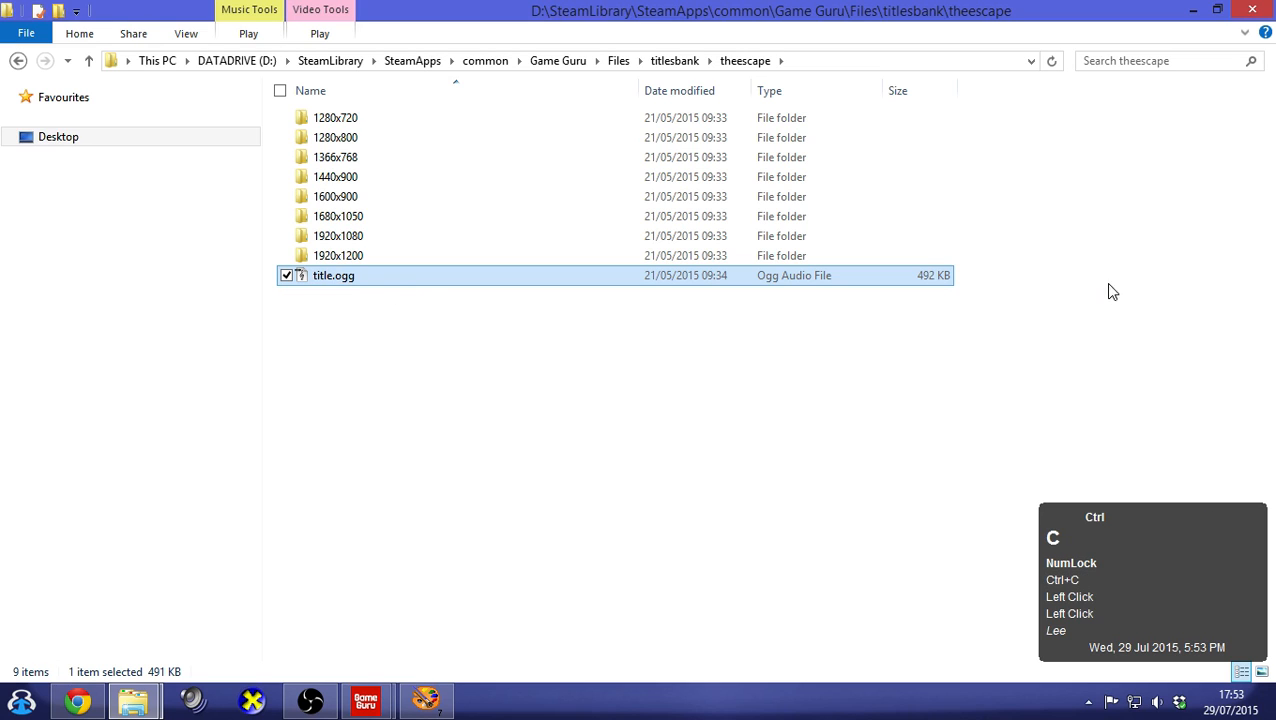
left_click(652, 359)
left_click(347, 284)
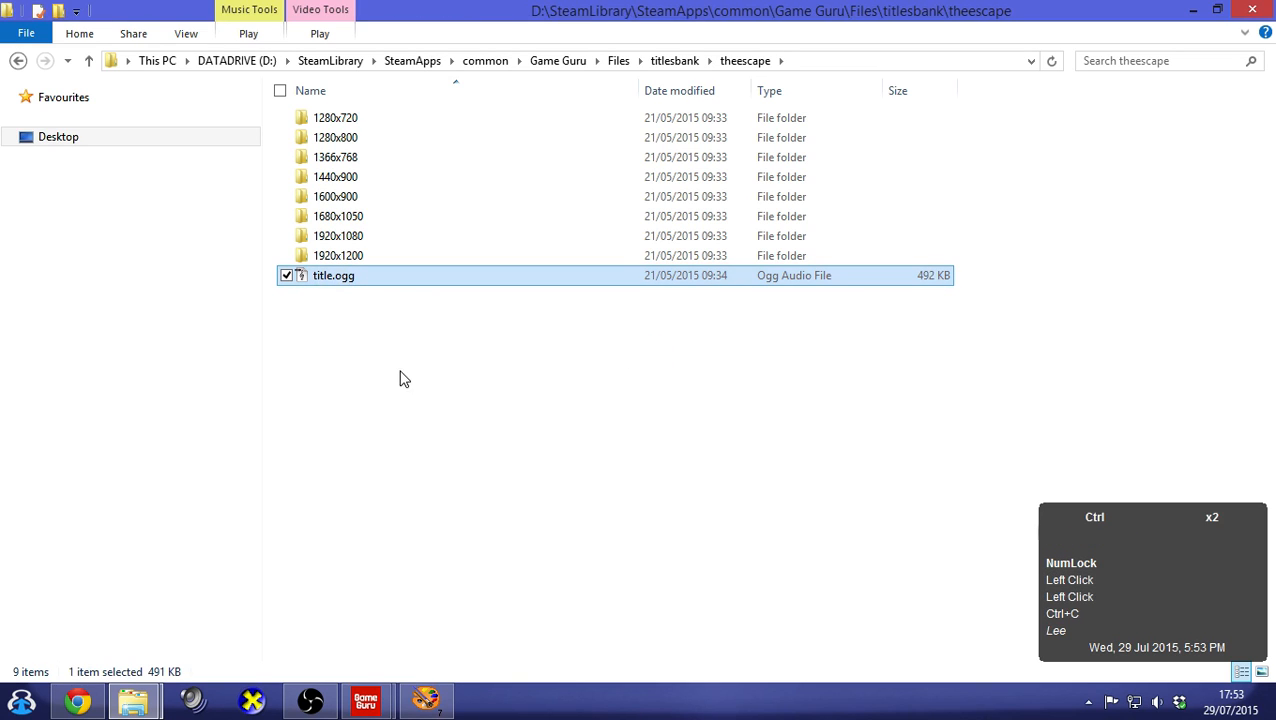
key("ctrl+c")
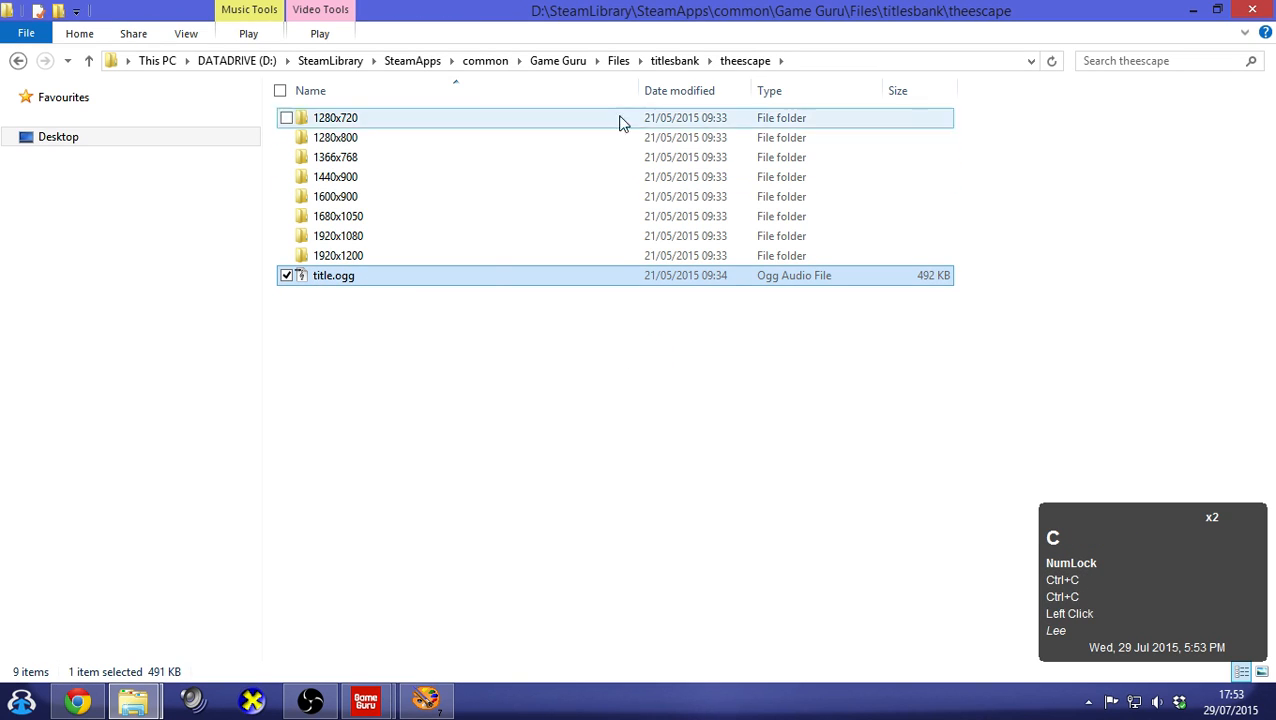
Go up to titlesbank, open the myfirstmenus folder and paste title.ogg into it
left_click(690, 62)
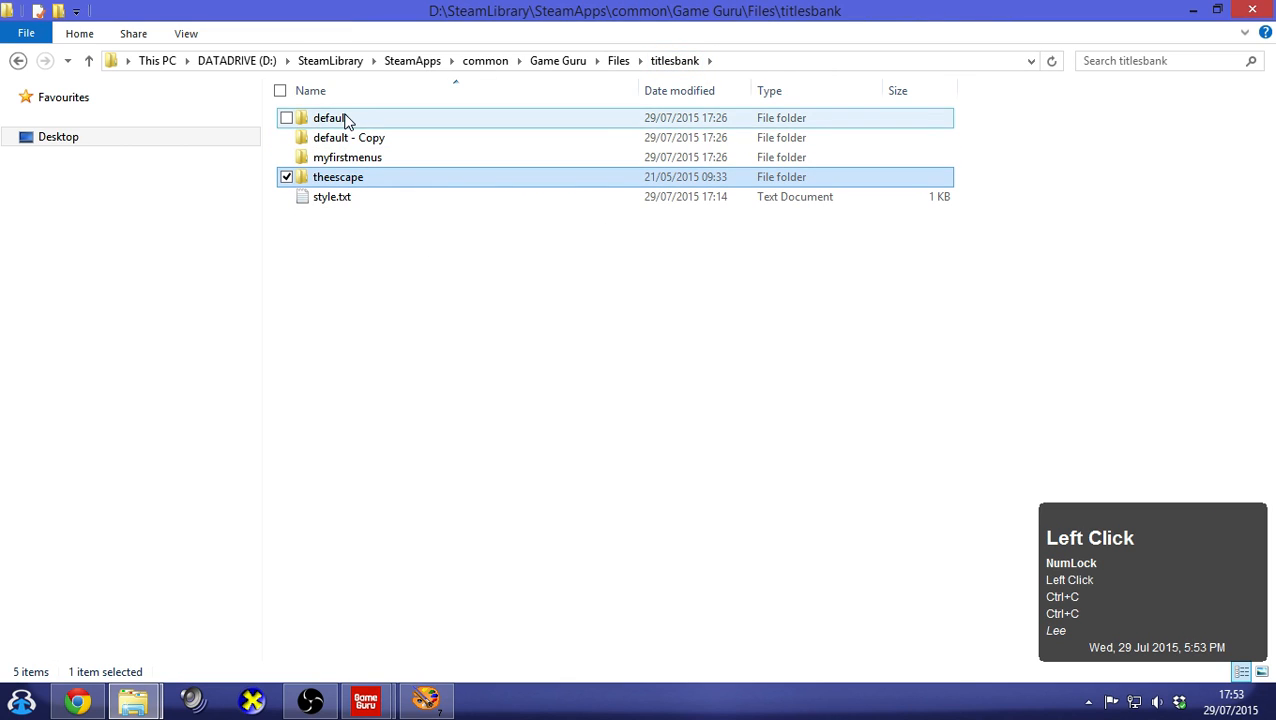
double_click(364, 163)
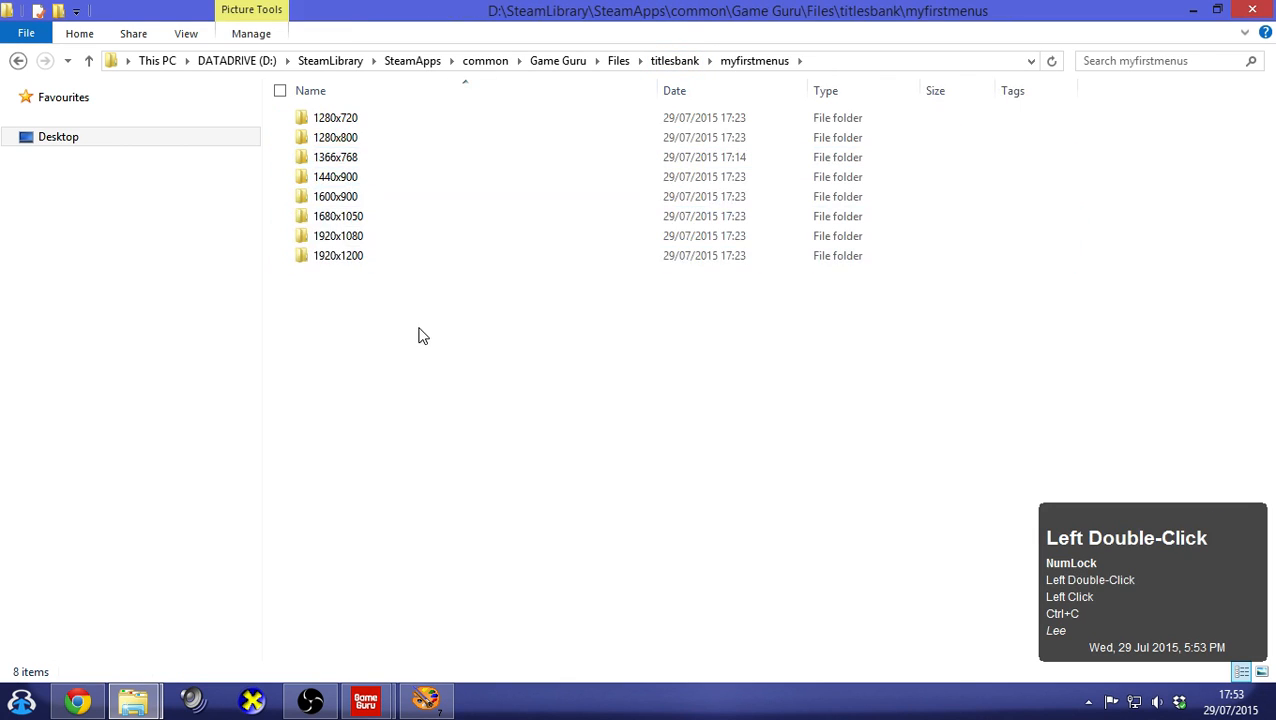
key("ctrl+v")
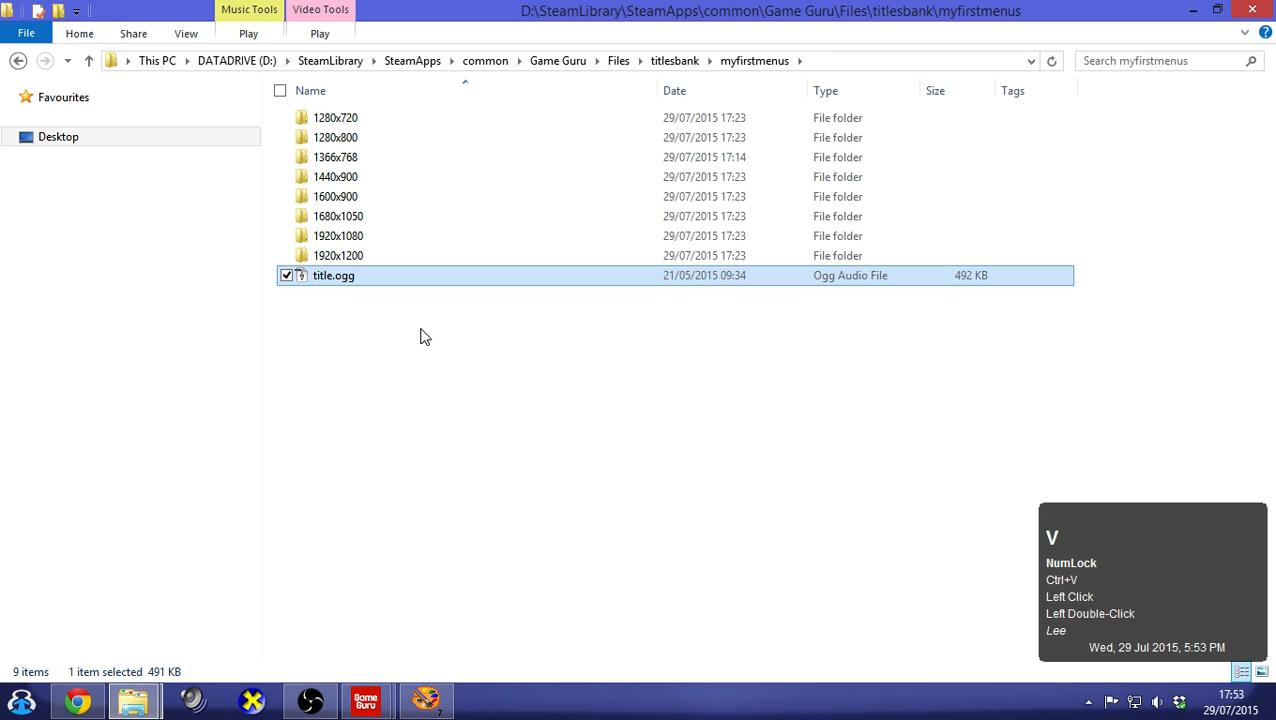
left_click(420, 336)
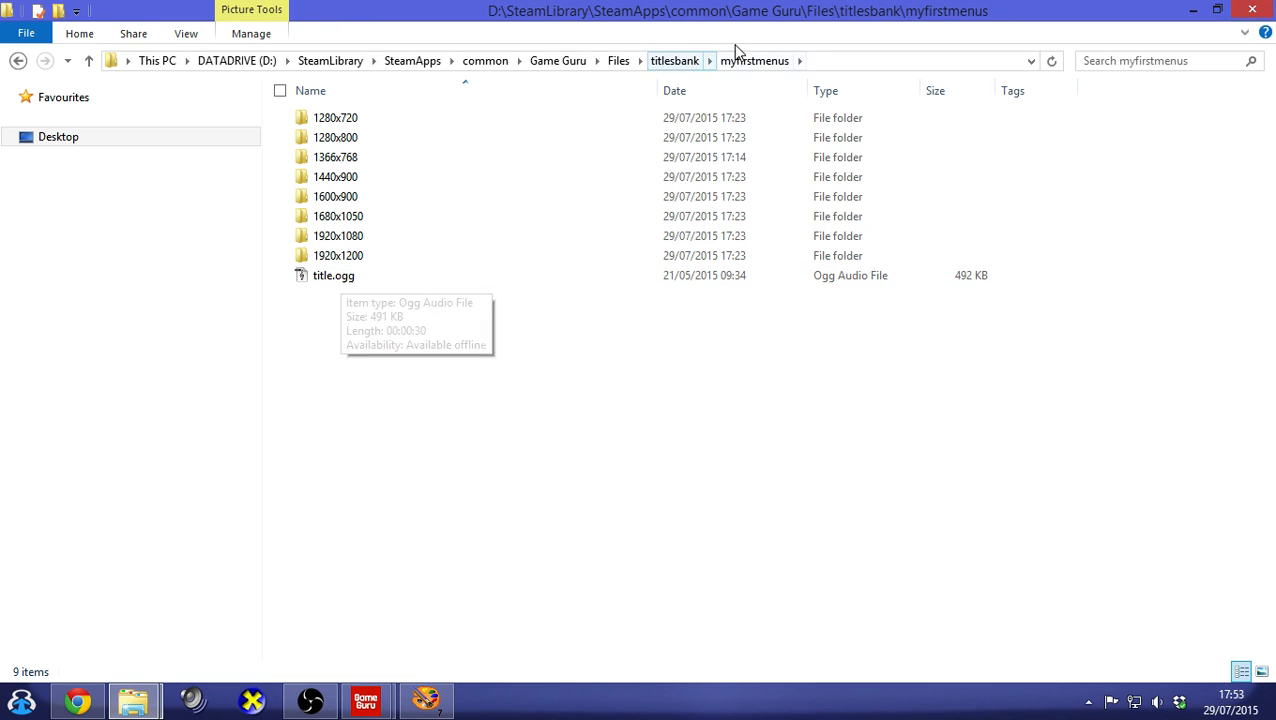
left_click(392, 354)
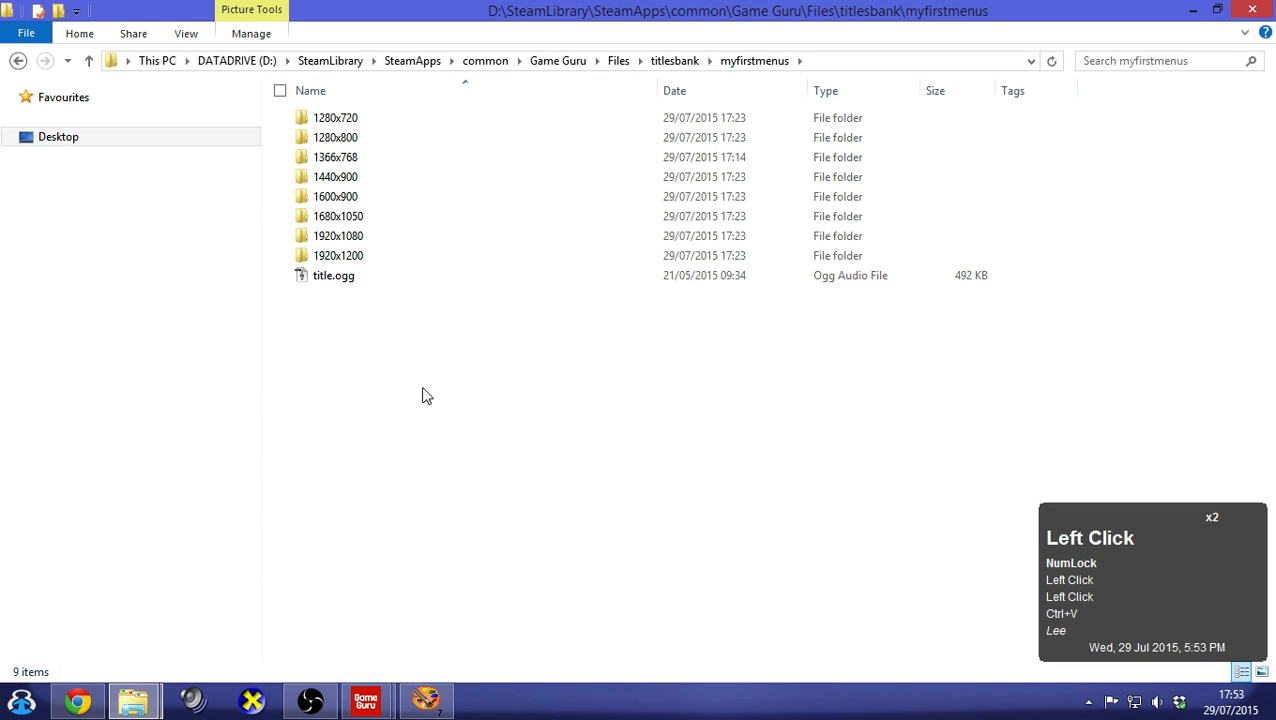
Switch to Game Guru, close the previous export message and save _mylevel002 as a standalone again
left_click(365, 700)
left_click(457, 610)
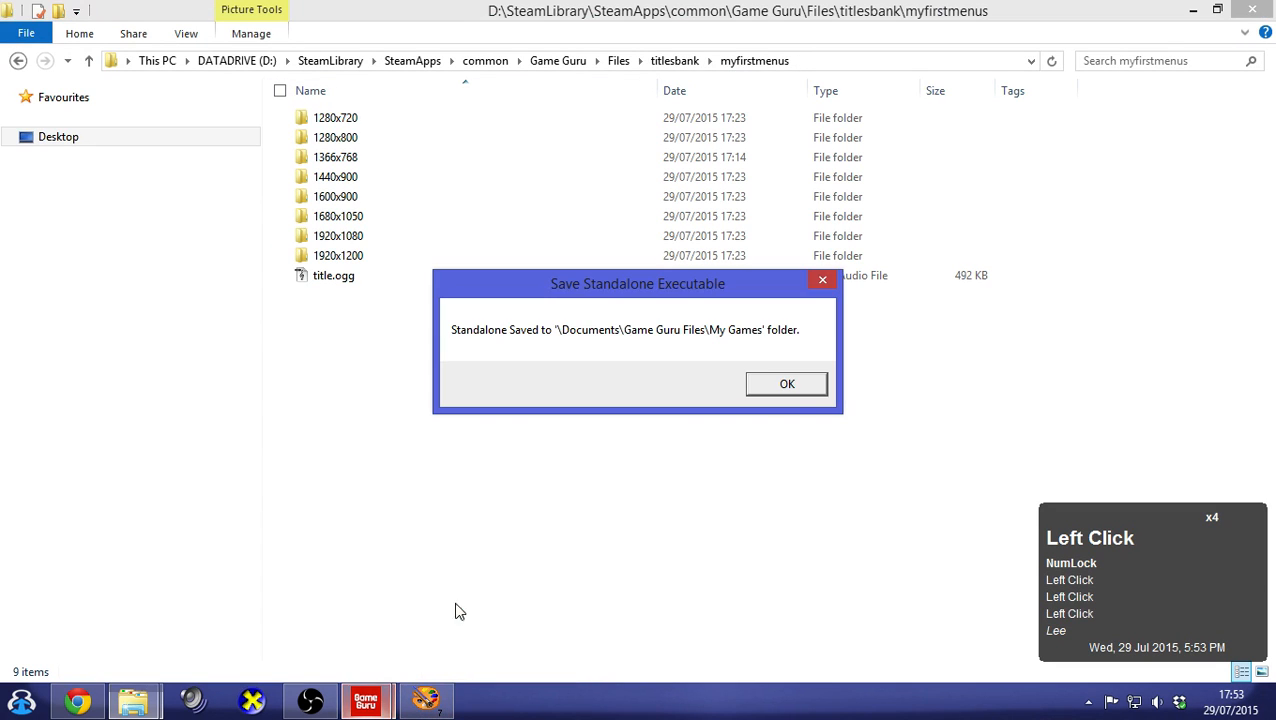
left_click(790, 388)
left_click(366, 700)
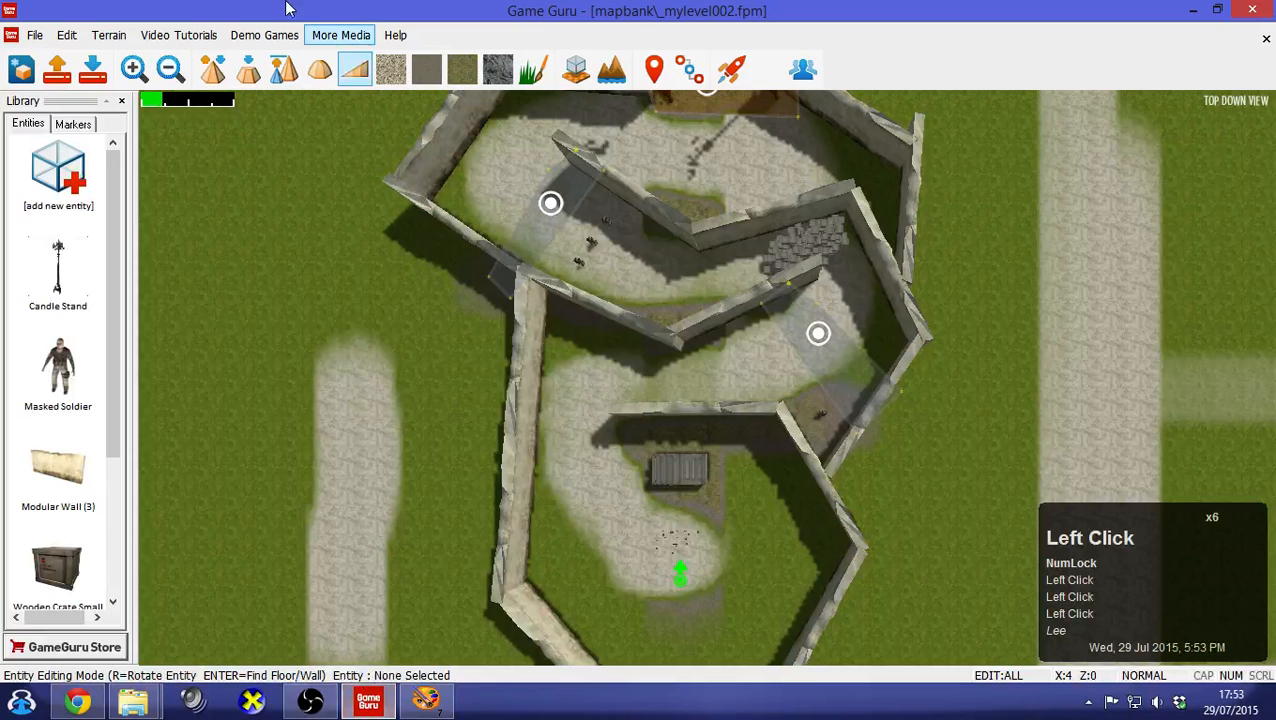
left_click(34, 35)
left_click(147, 191)
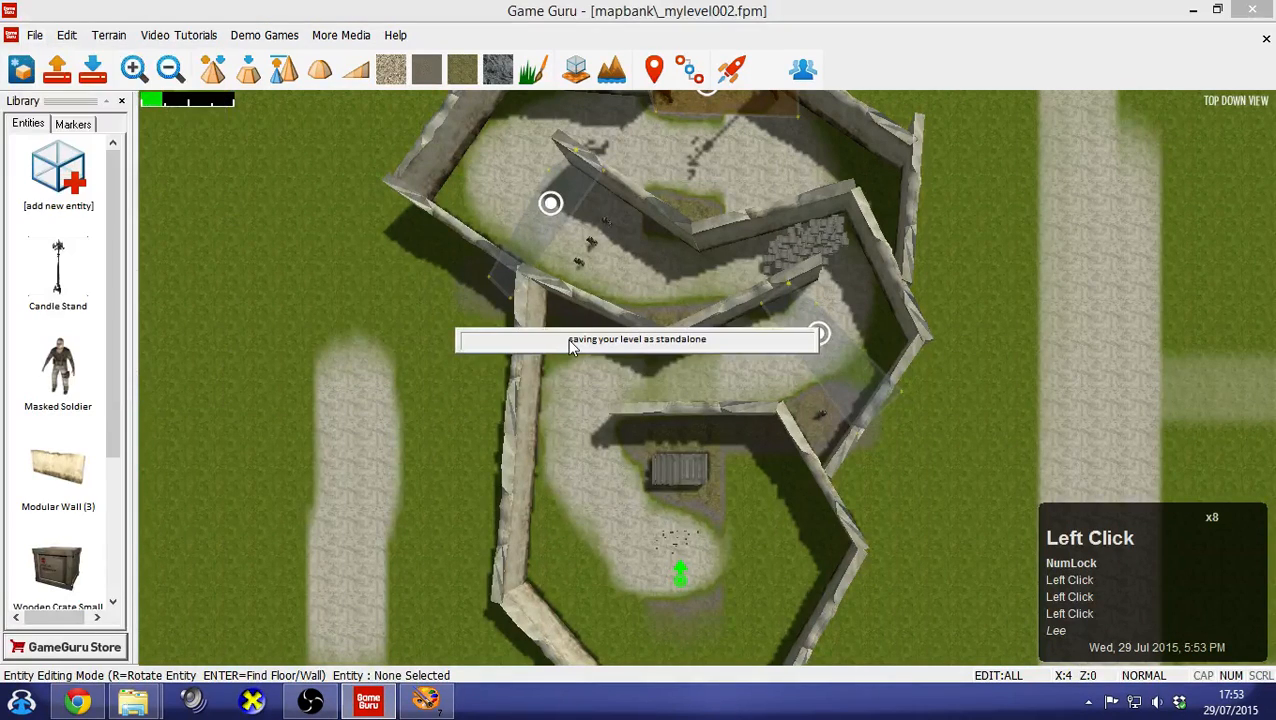
Check style.txt in the installation's titlesbank folder during the export, and return to the myfirstmenus folder
left_click(133, 700)
left_click(313, 600)
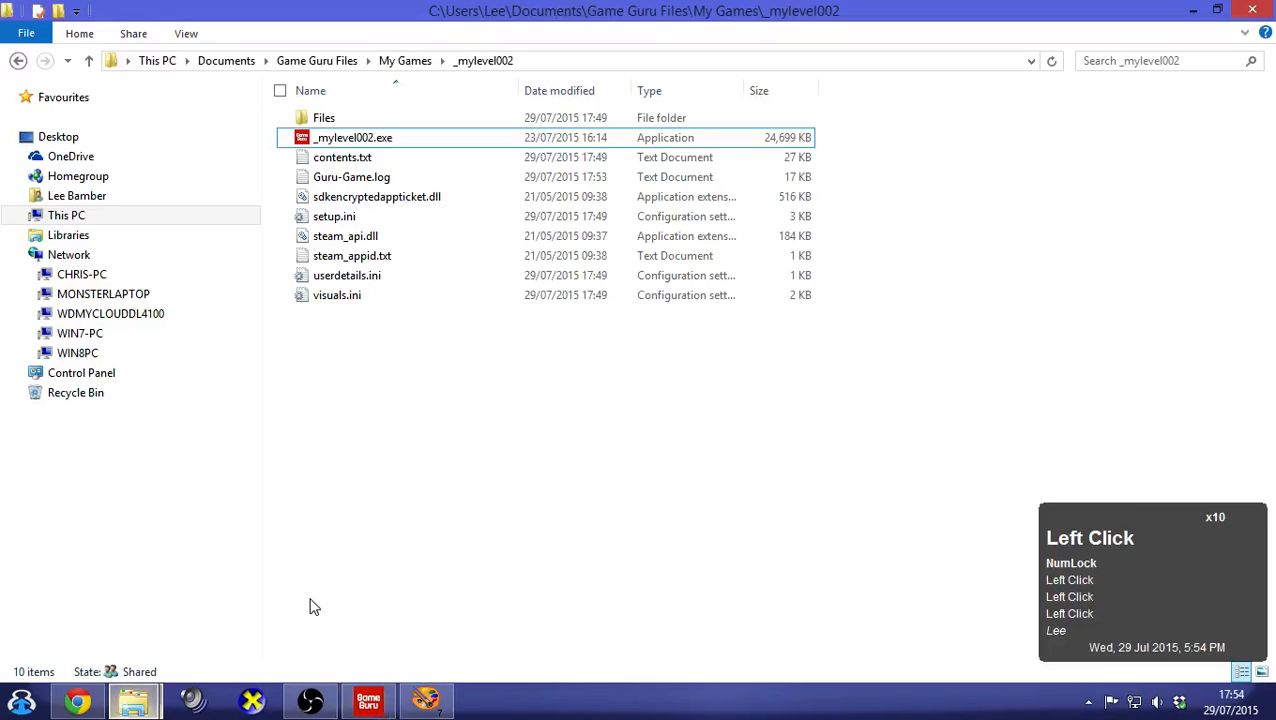
mouse_move(115, 695)
left_click(121, 610)
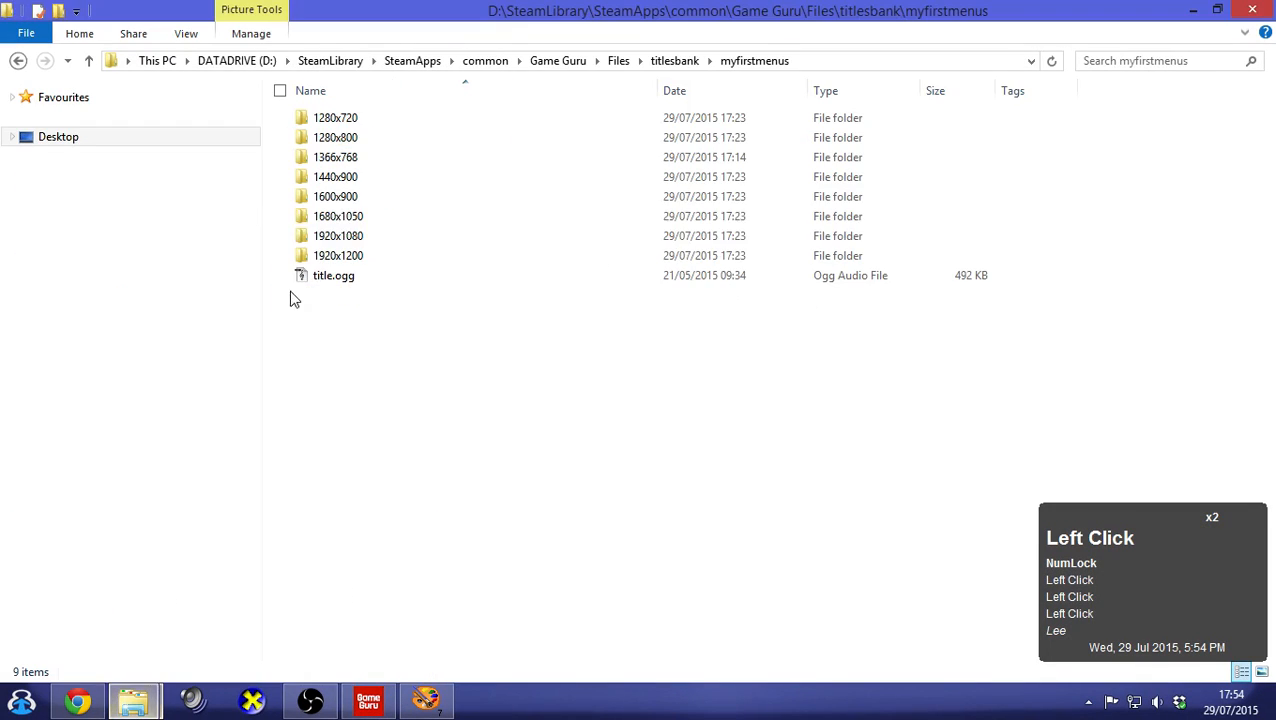
left_click(677, 63)
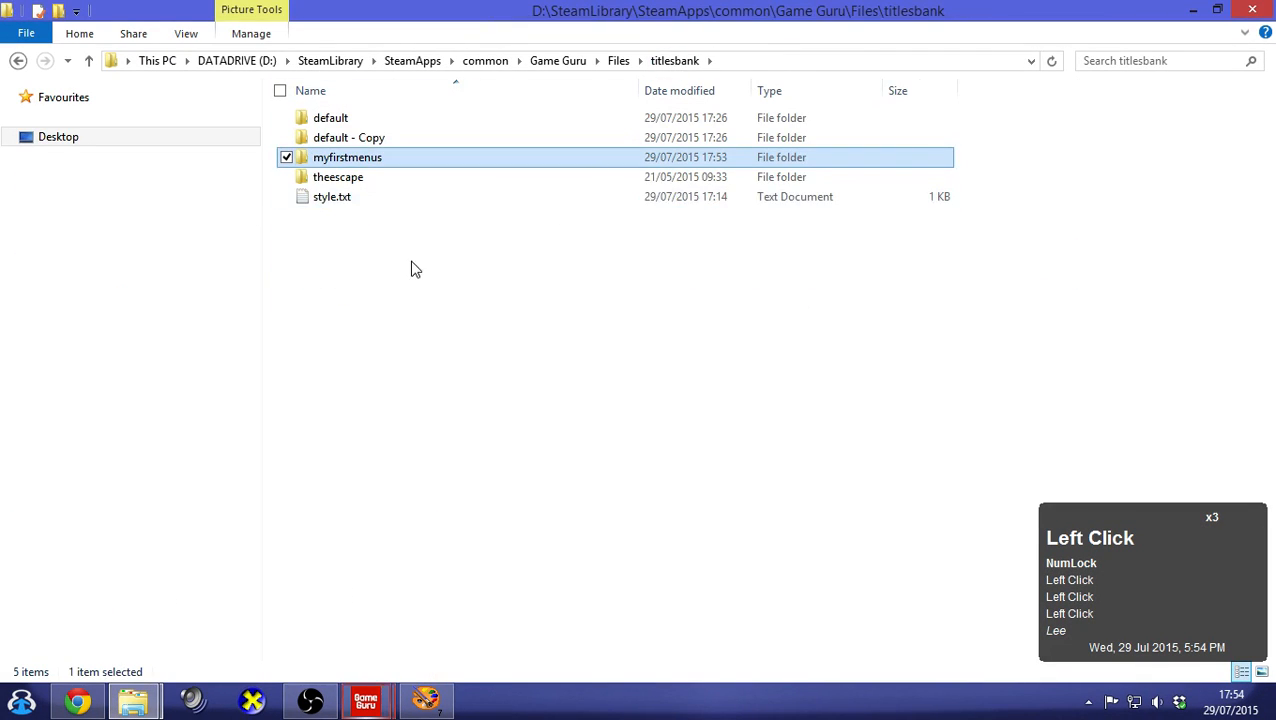
double_click(340, 198)
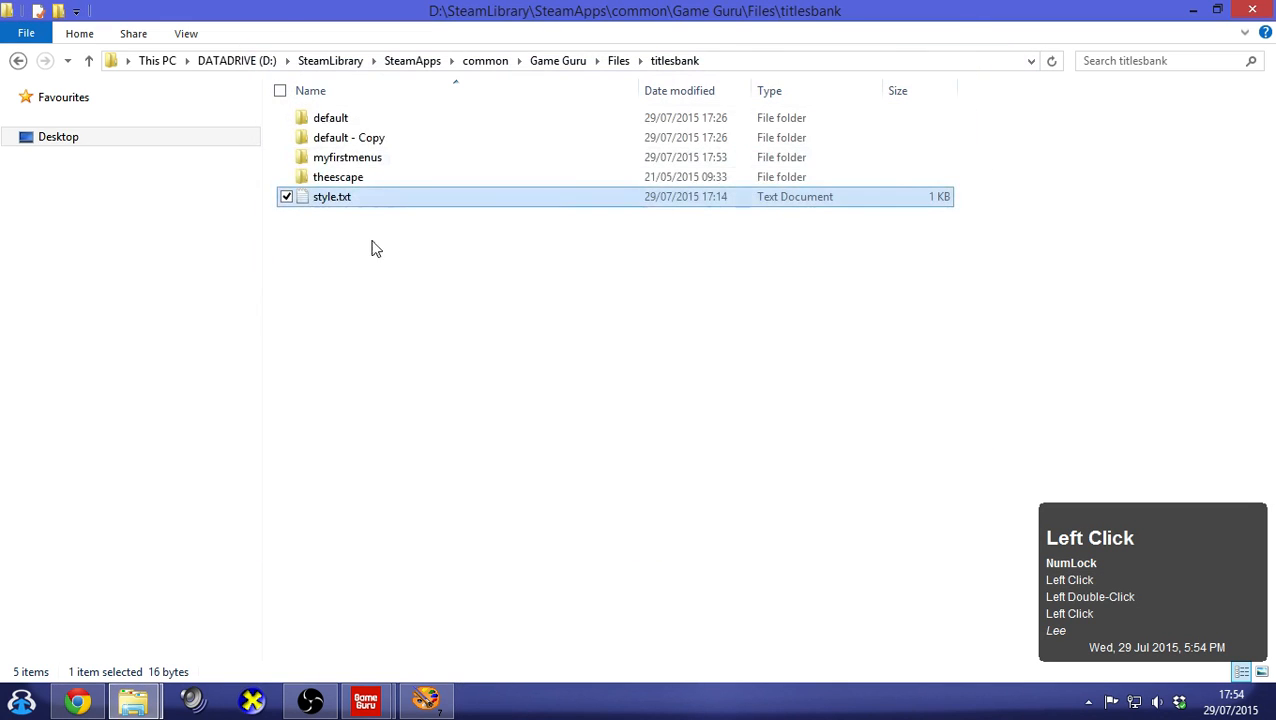
double_click(379, 158)
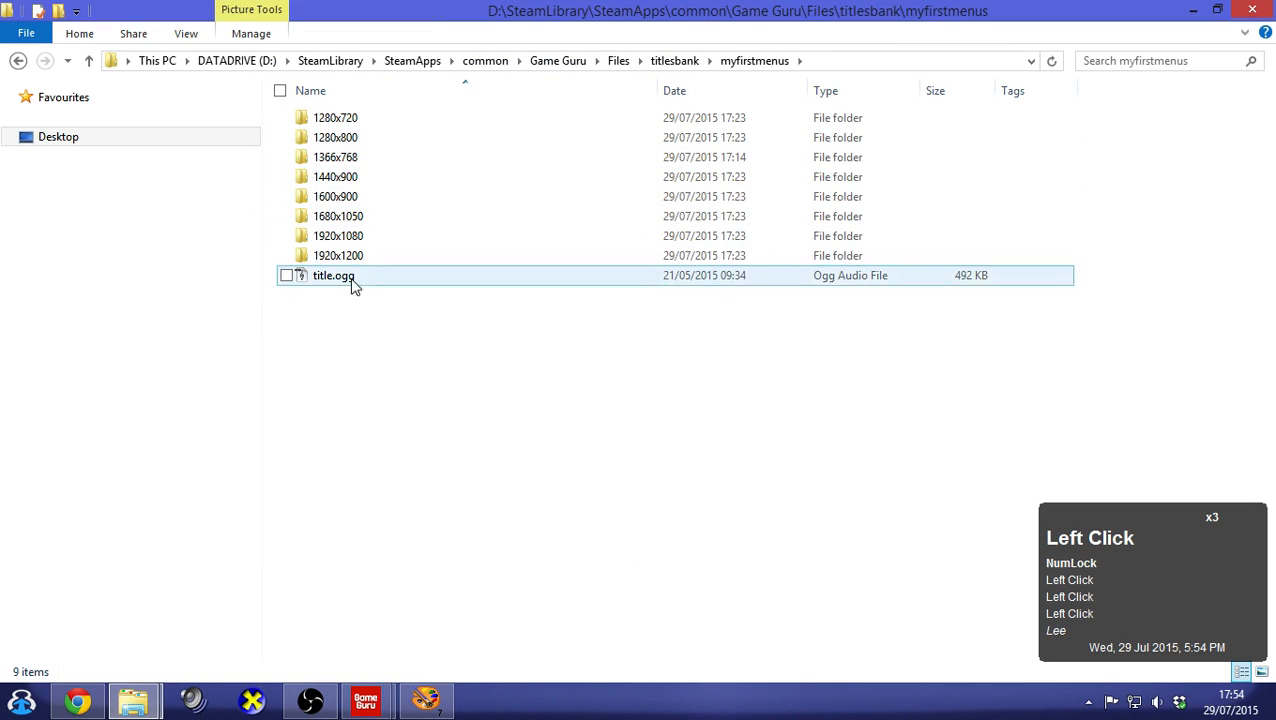
Bring up Game Guru's Save Standalone Executable message and acknowledge it
left_click(365, 698)
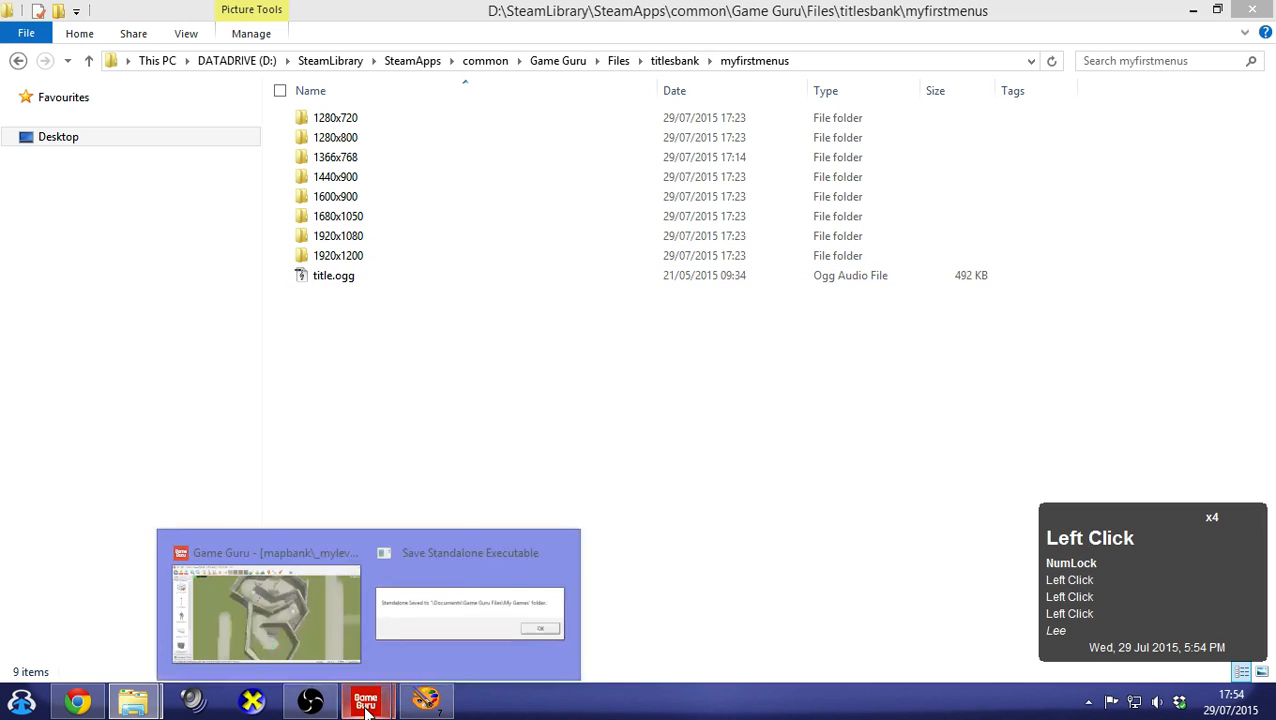
left_click(530, 592)
left_click(792, 387)
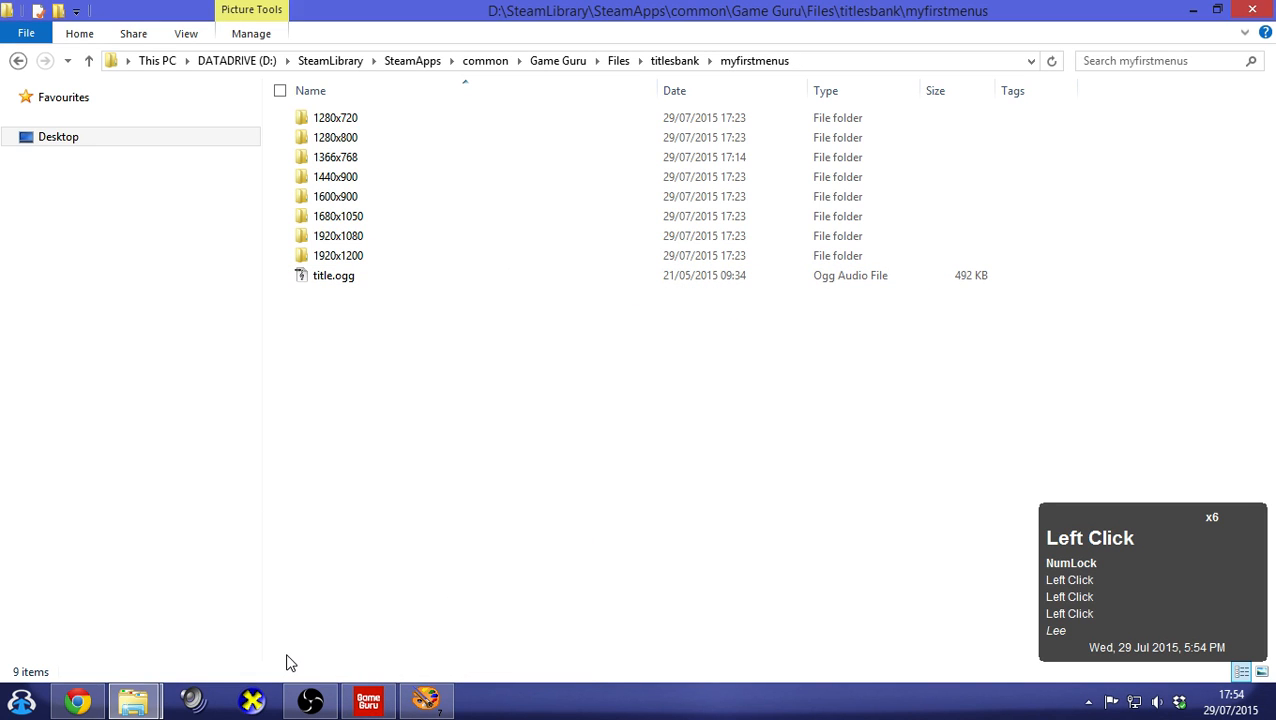
Switch to the exported _mylevel002 folder and open Files\titlesbank\myfirstmenus to check for title.ogg
left_click(133, 700)
left_click(304, 599)
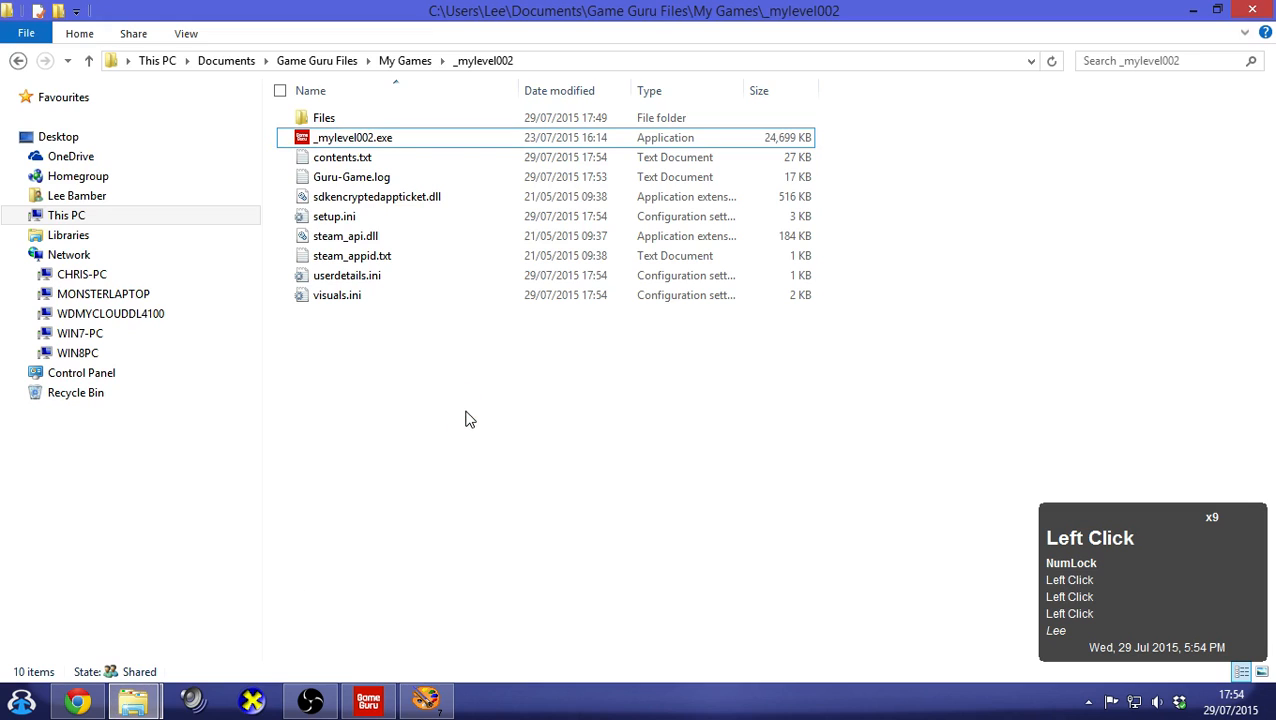
double_click(318, 117)
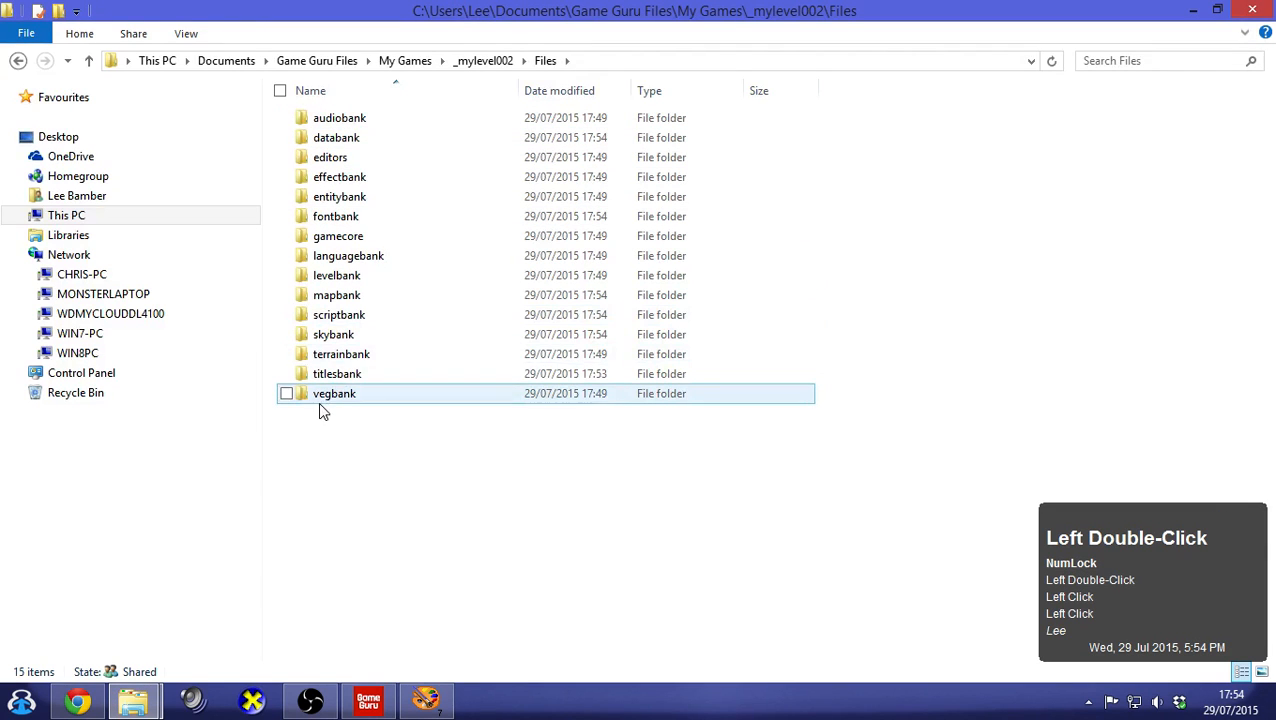
double_click(342, 375)
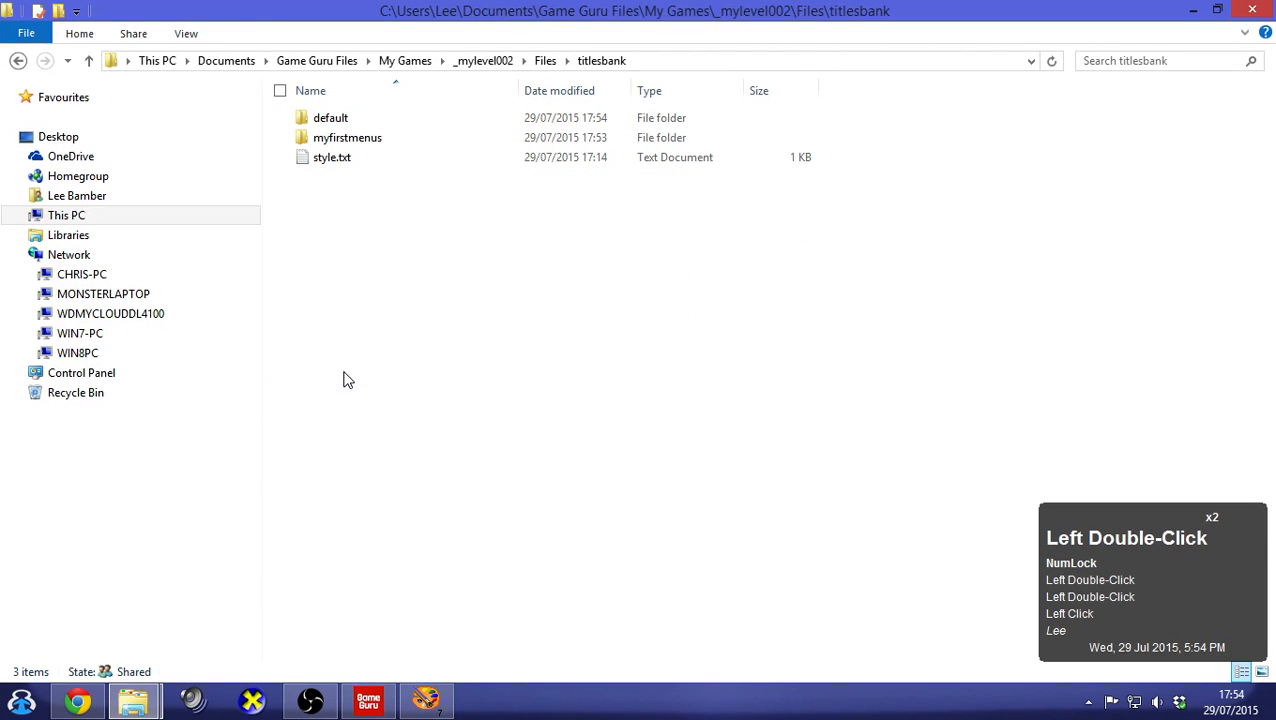
double_click(364, 137)
left_click(561, 379)
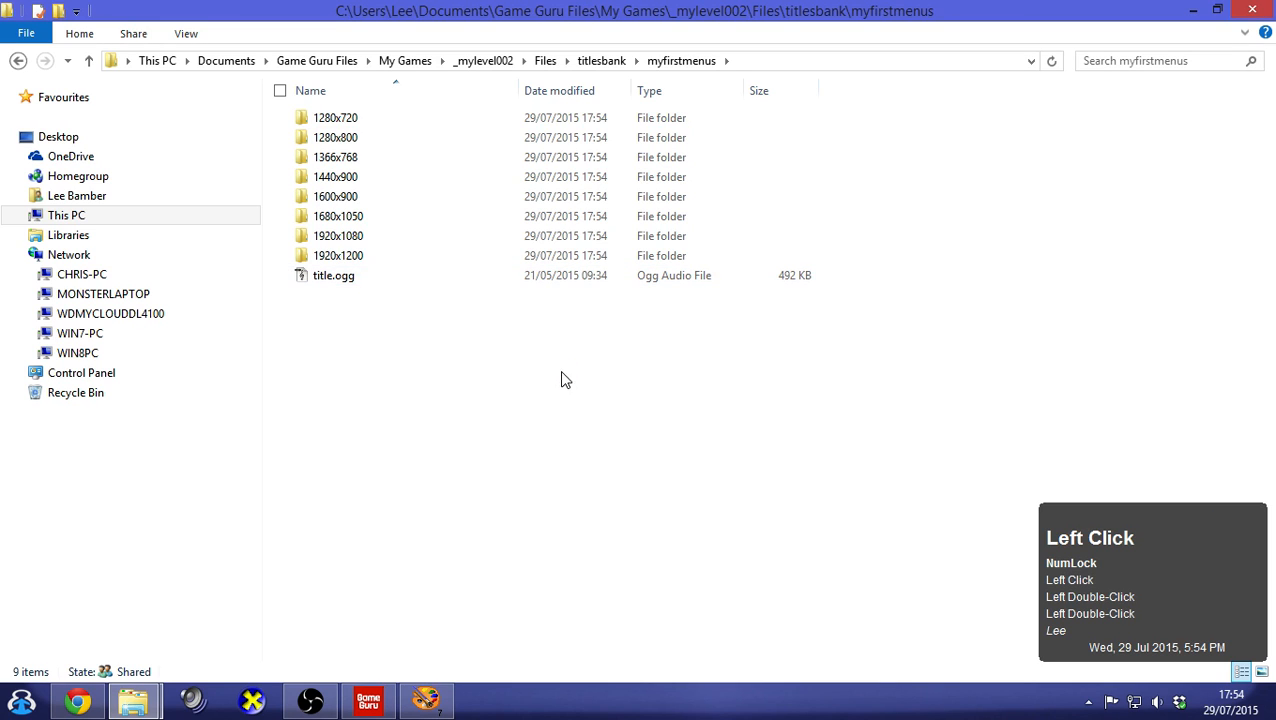
Return to the _mylevel002 folder, run _mylevel002.exe to test the title screen's music, and quit the game
left_click(484, 60)
left_click(484, 421)
left_click(373, 141)
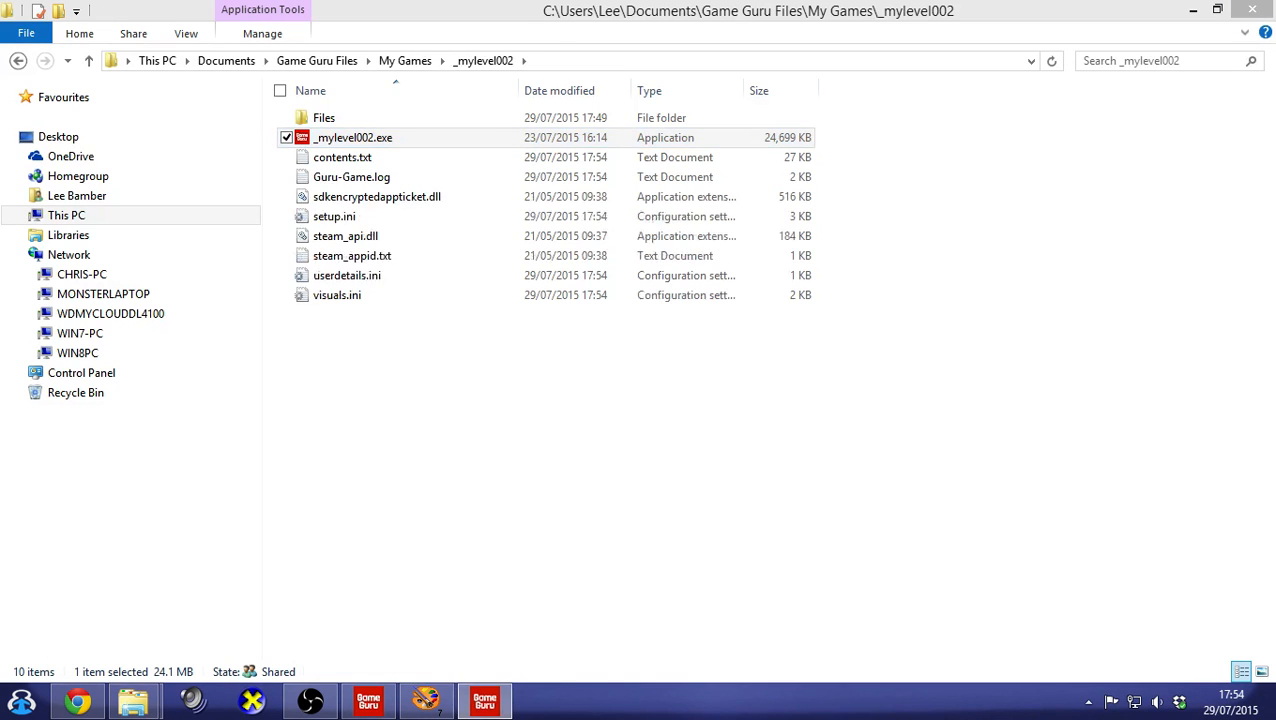
scroll(638, 360, "down", 3)
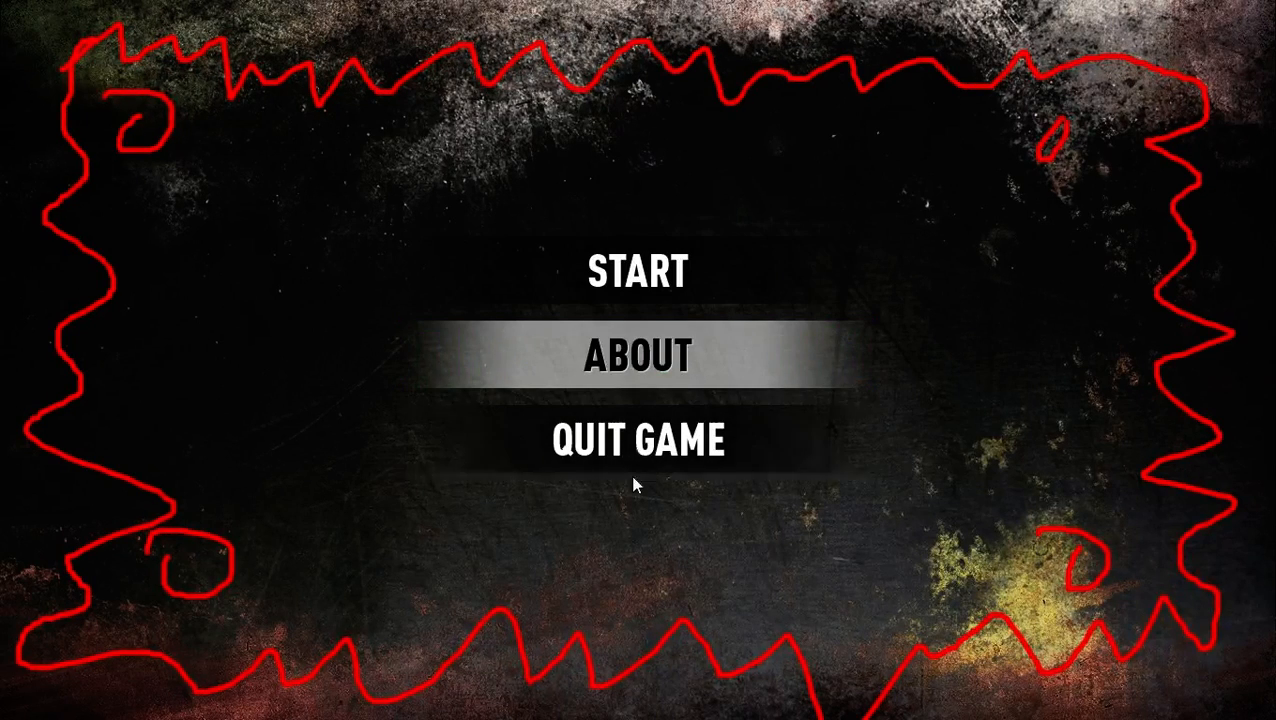
left_click(638, 432)
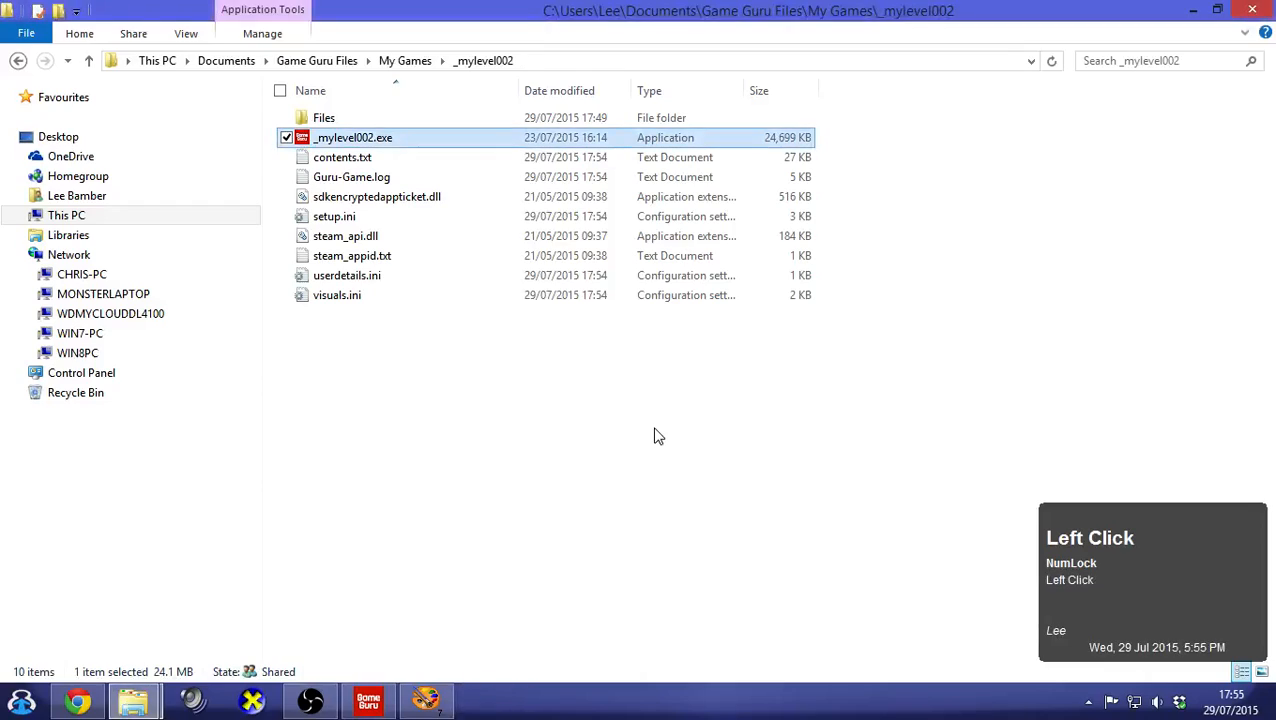
Go up from the exported game's folder through My Games to Game Guru Files
left_click(555, 373)
left_click(405, 60)
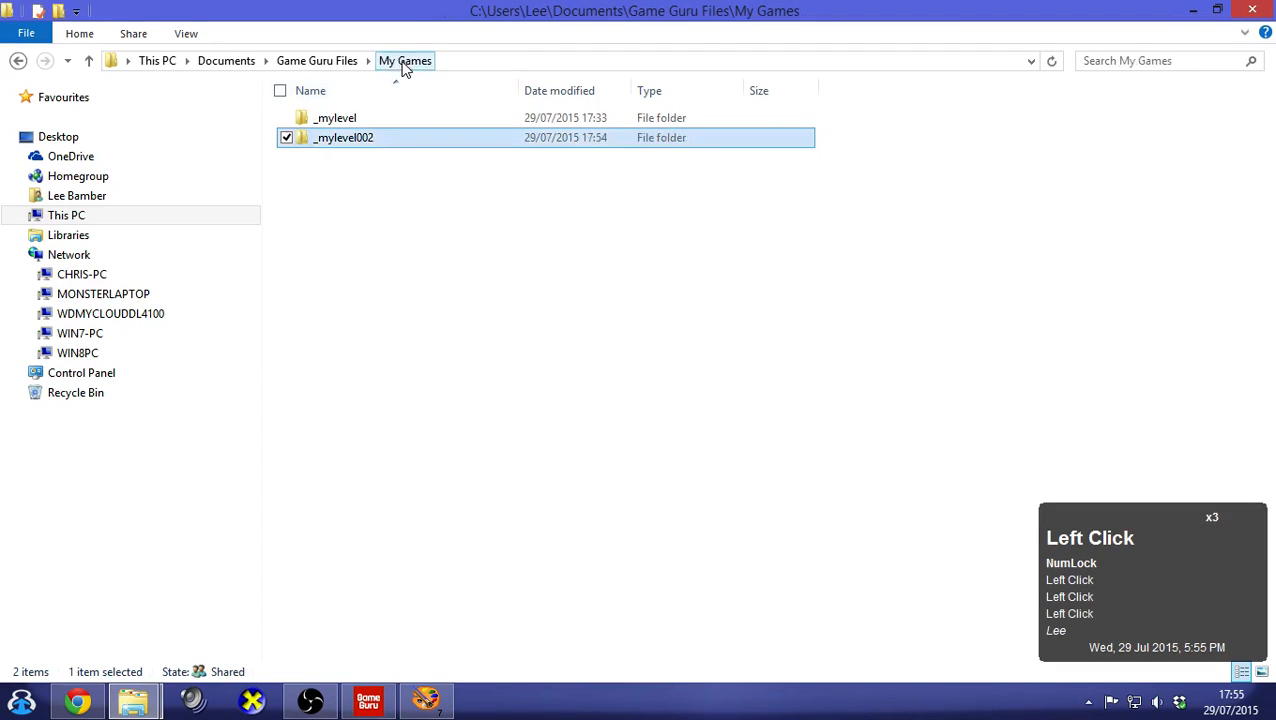
left_click(438, 250)
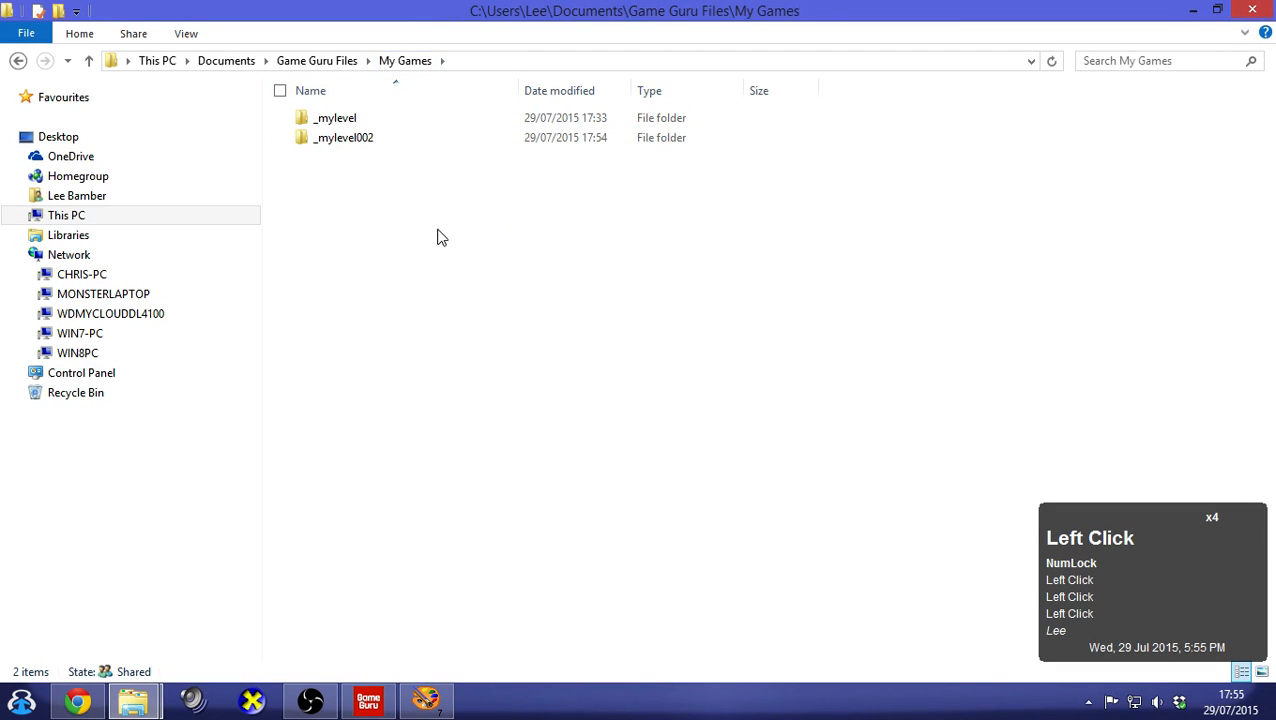
left_click(320, 61)
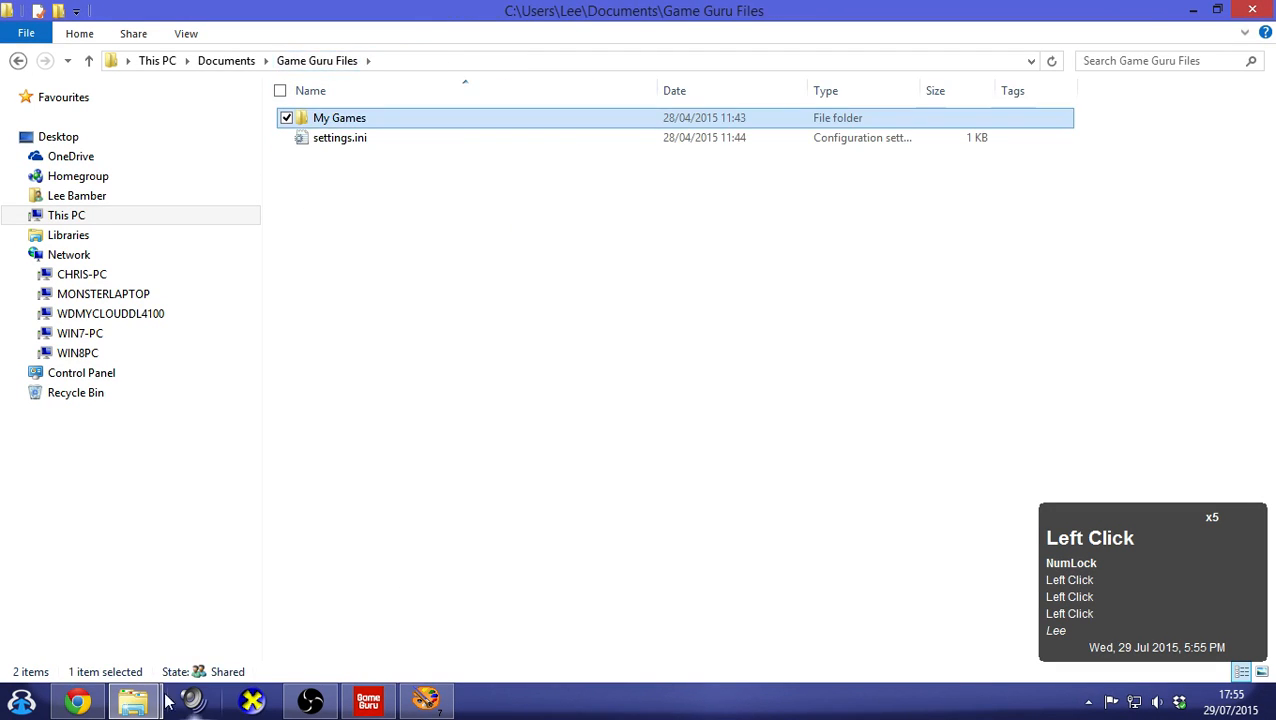
Switch to the Game Guru installation window, go to Files\scriptbank and open music.lua in Notepad++
left_click(133, 700)
left_click(170, 590)
left_click(428, 403)
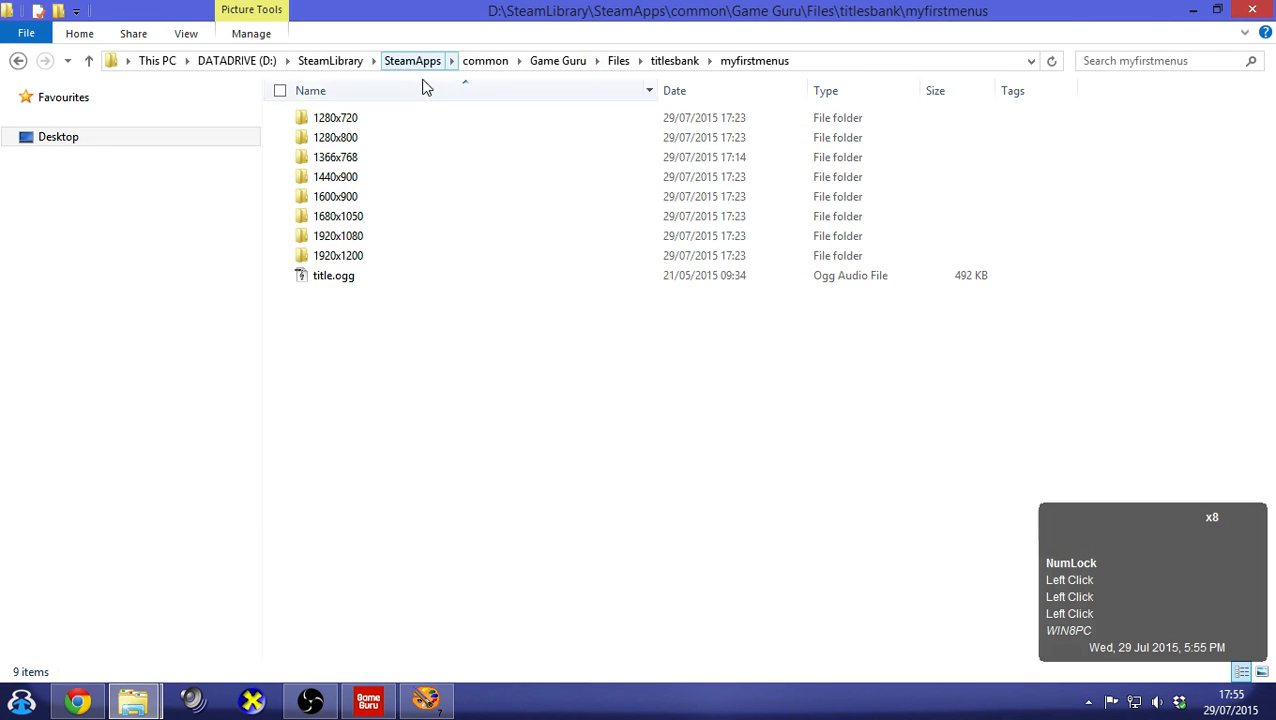
left_click(618, 61)
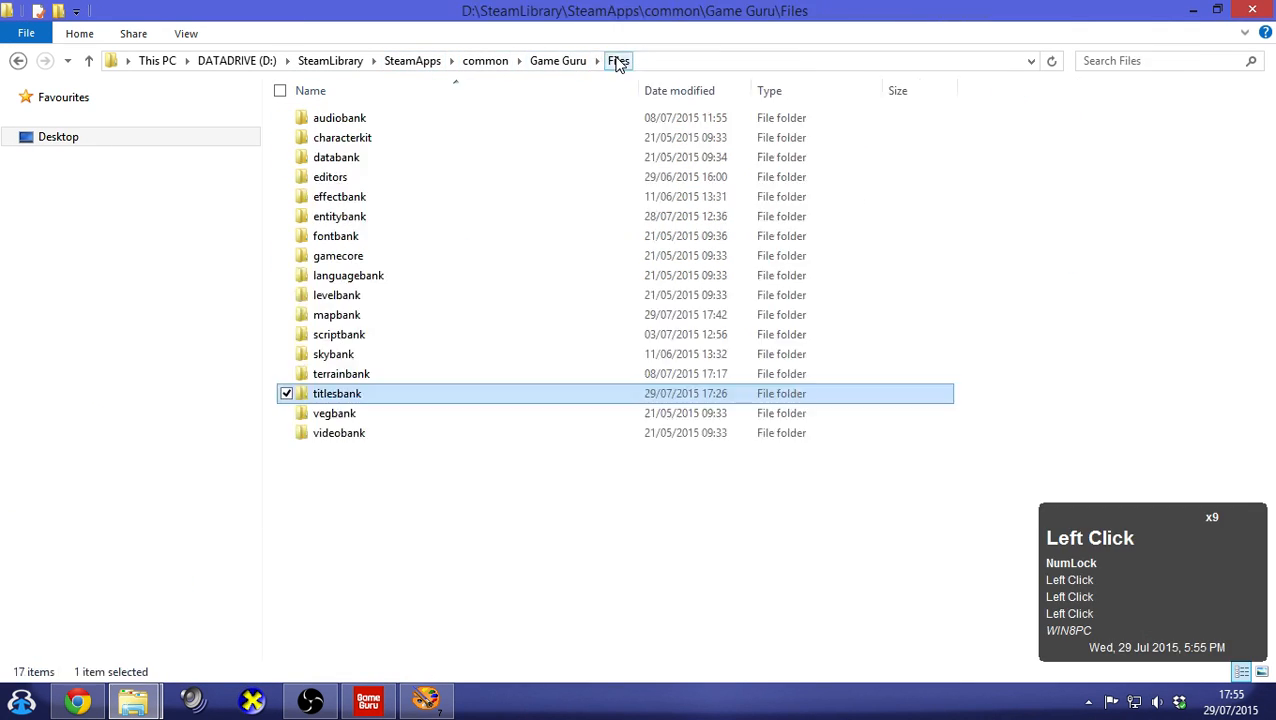
left_click(395, 468)
double_click(352, 334)
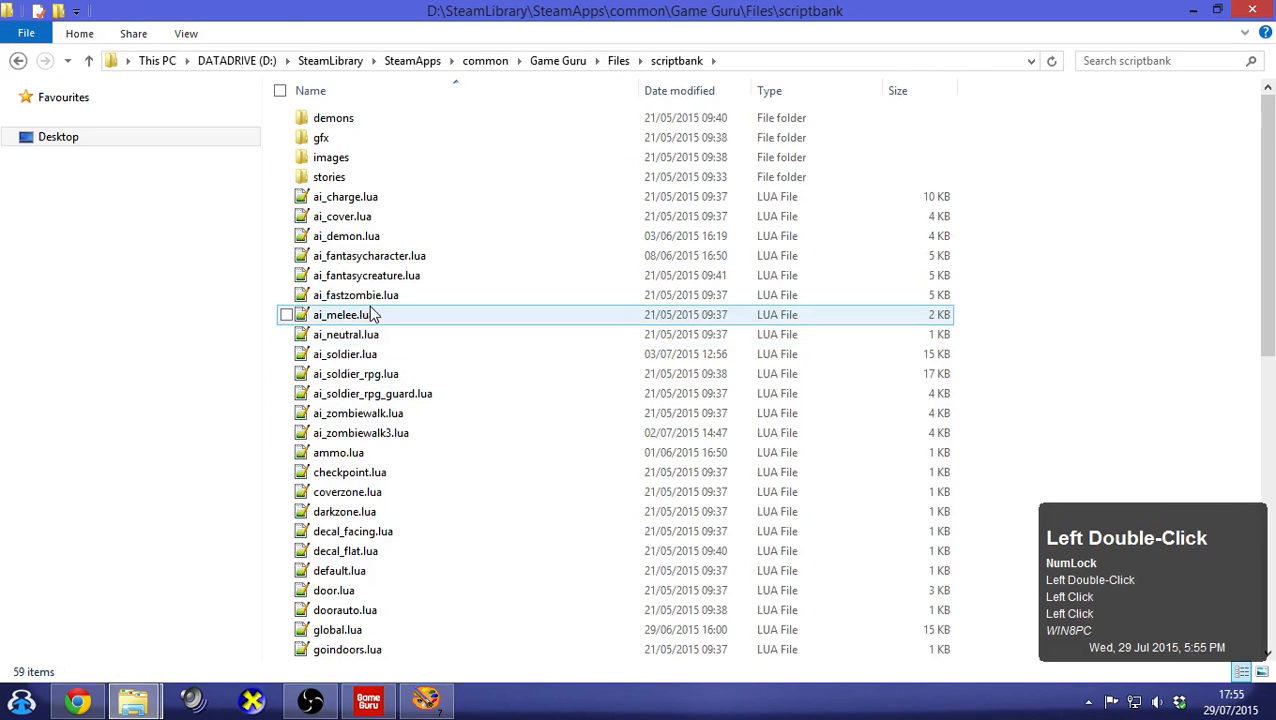
scroll(370, 318, "down", 3)
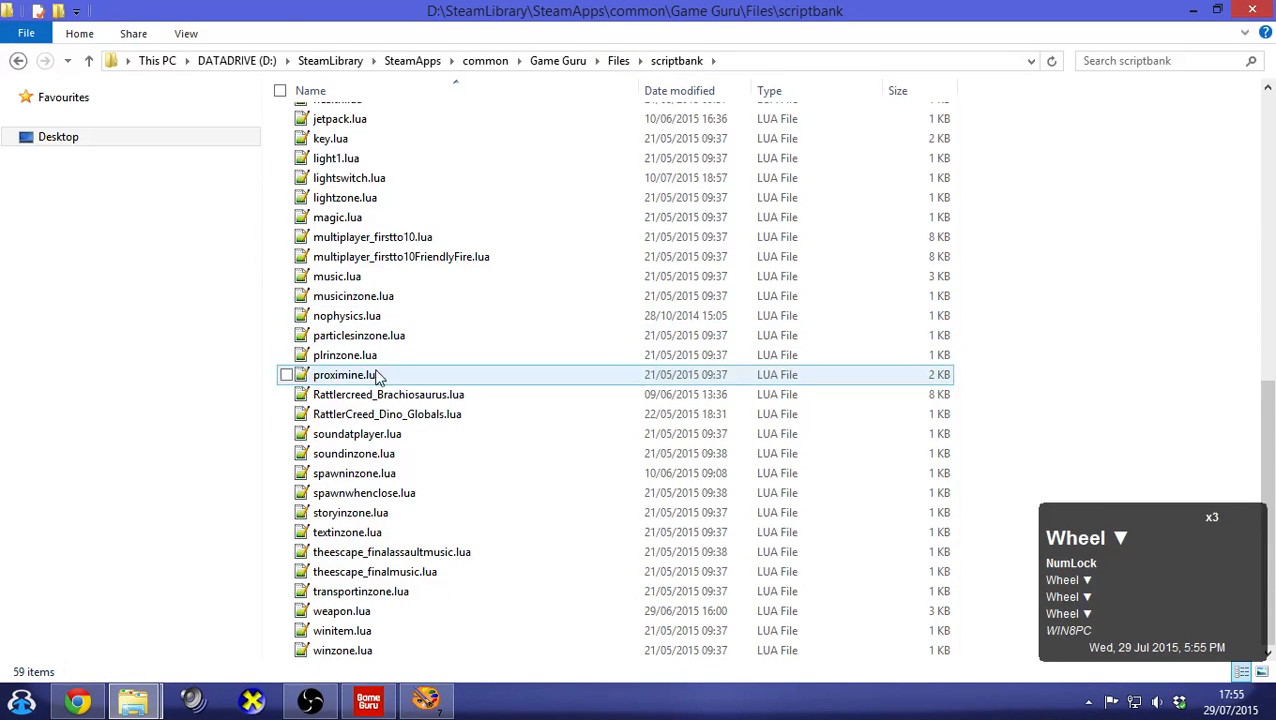
double_click(355, 276)
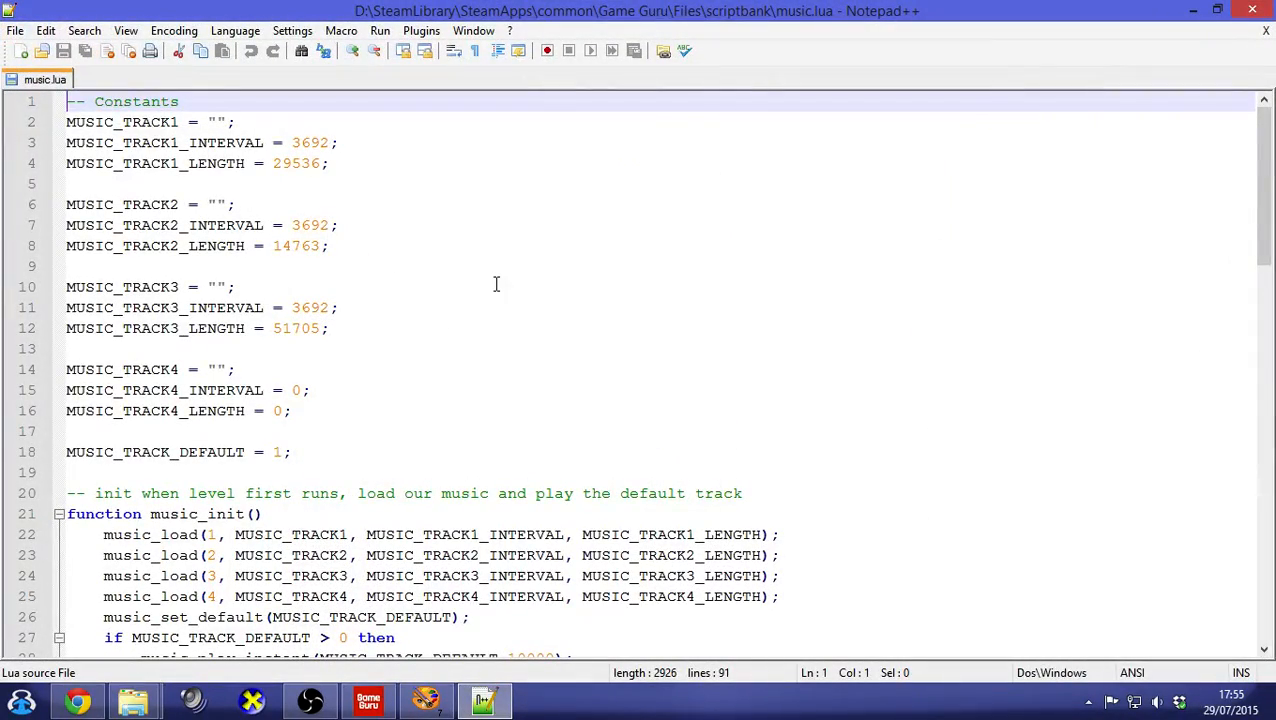
Examine the track constants in music.lua and the music_load calls inside music_init
scroll(493, 280, "down", 20)
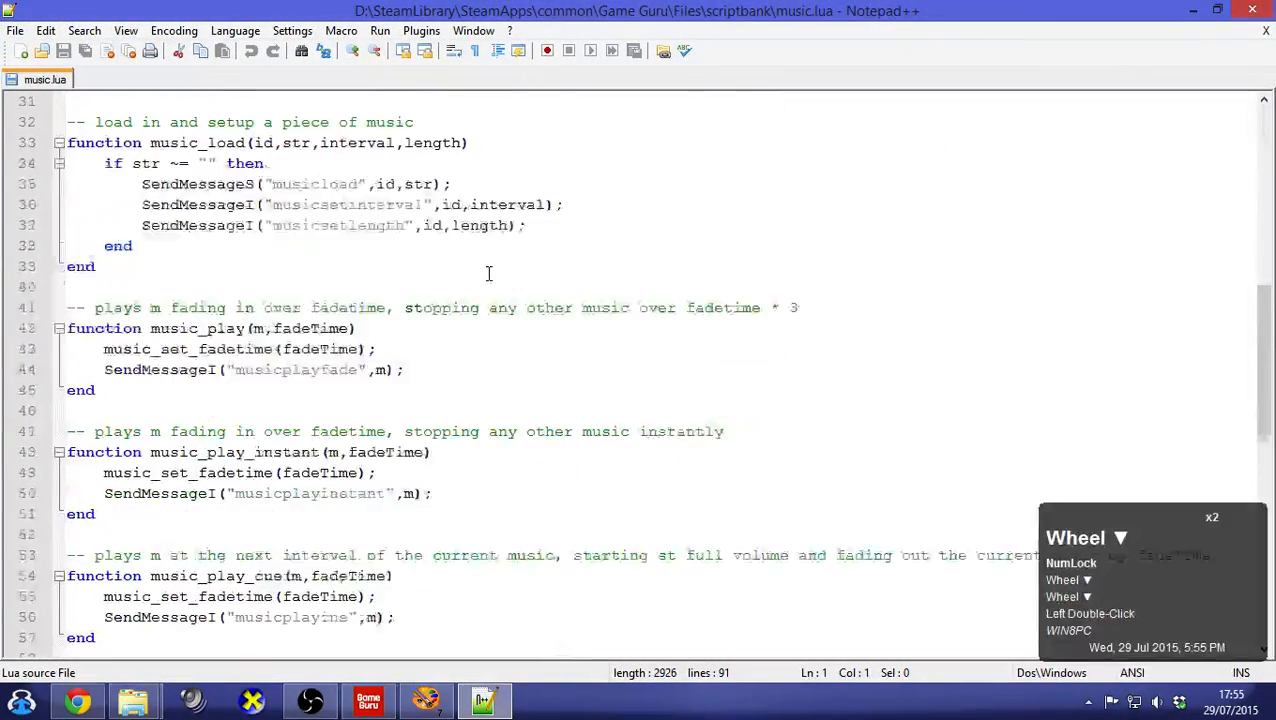
scroll(489, 273, "up", 20)
scroll(489, 273, "down", 2)
scroll(489, 273, "up", 2)
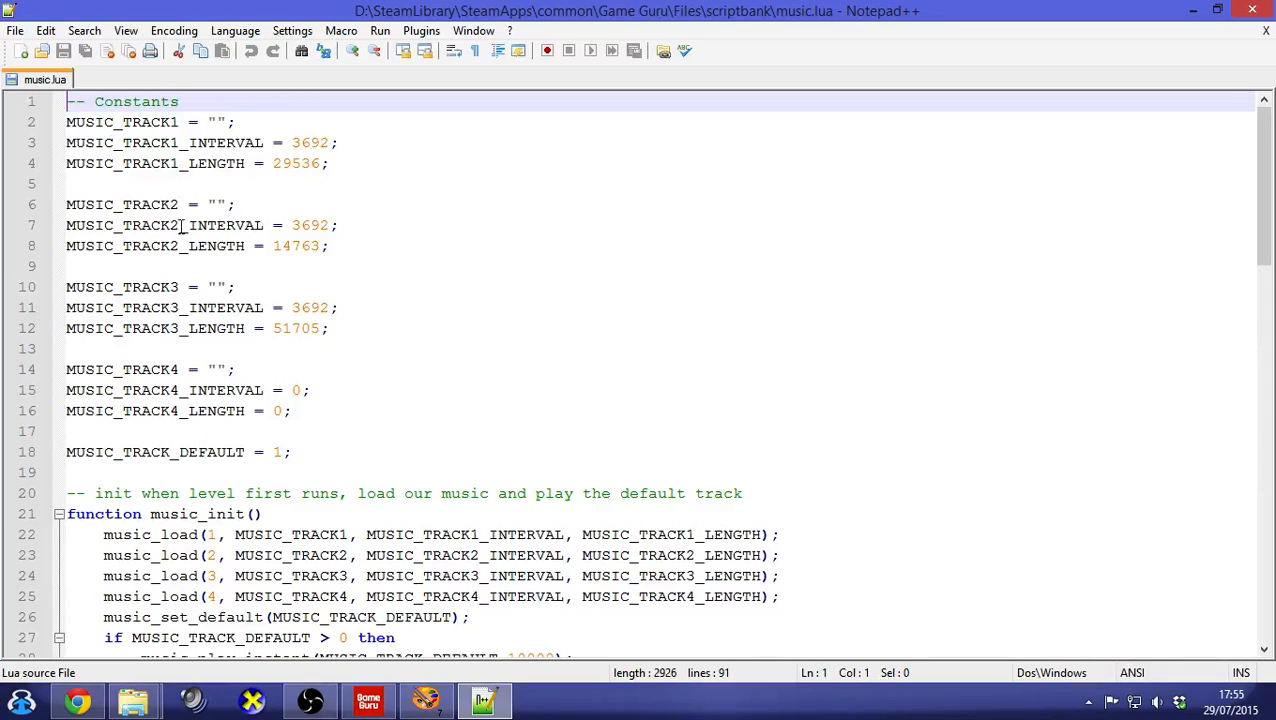
left_click(216, 124)
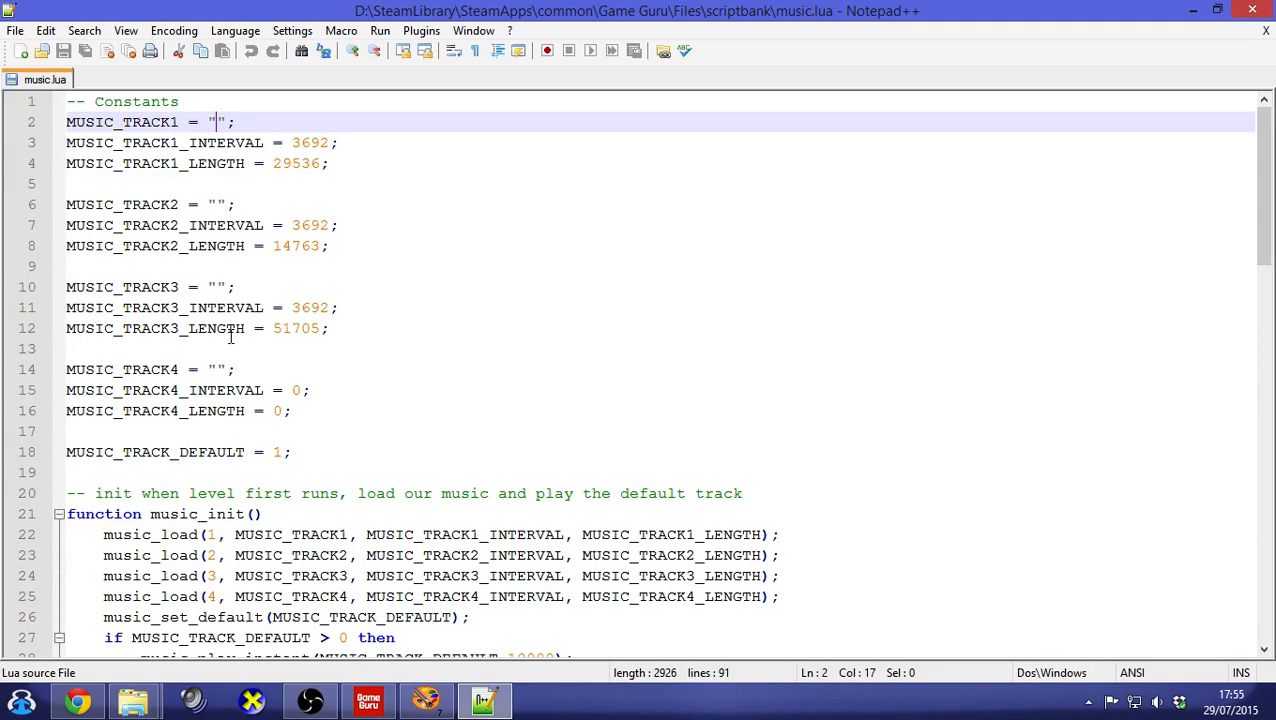
scroll(270, 378, "down", 4)
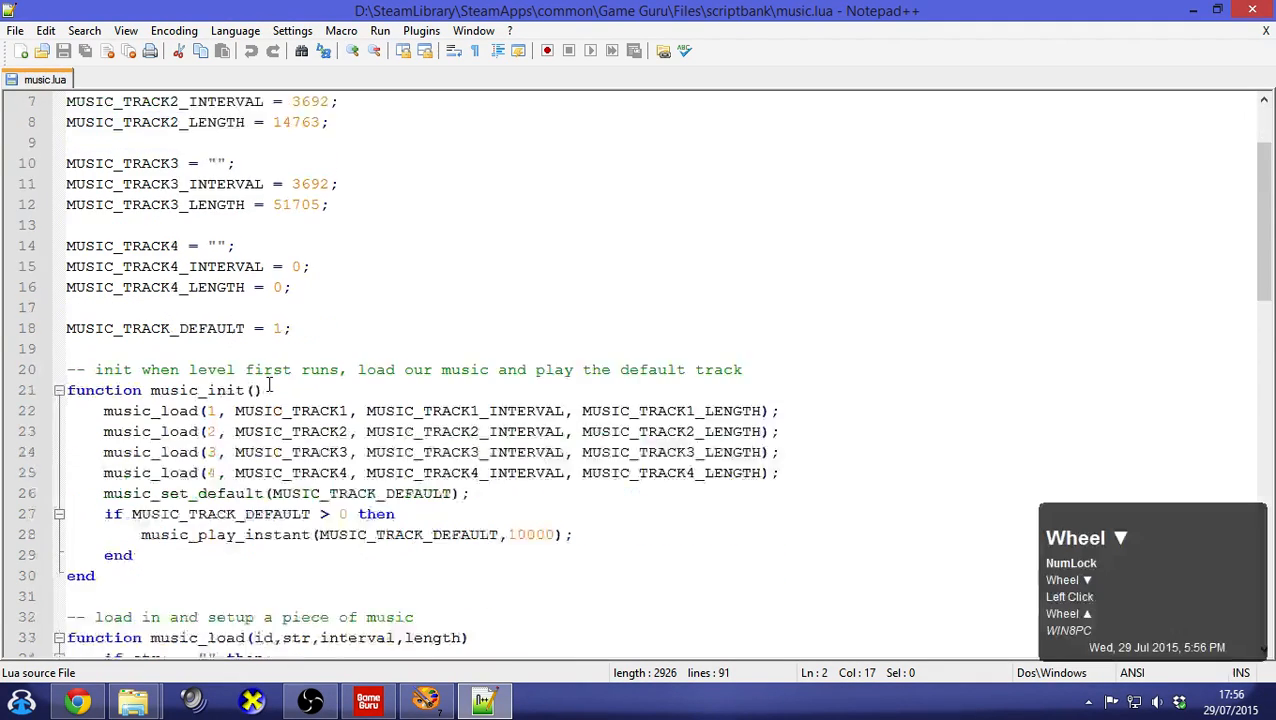
left_click(124, 288)
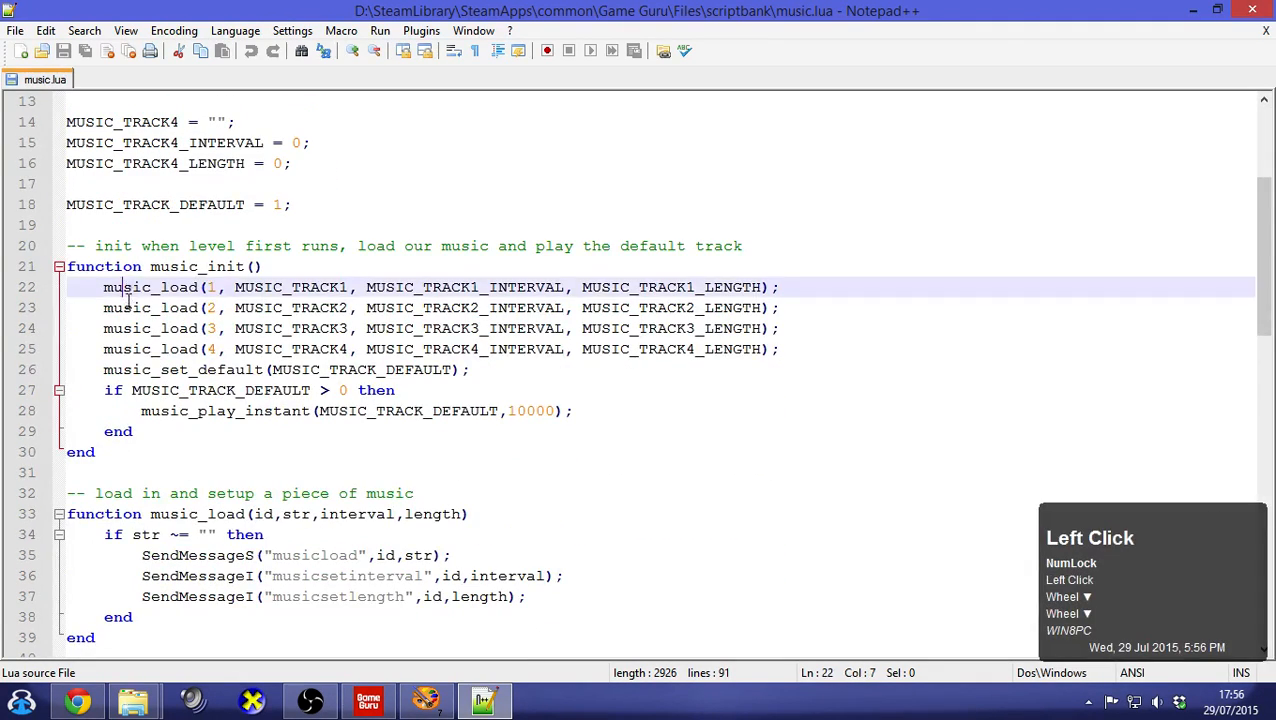
left_click_drag(124, 288, 172, 350)
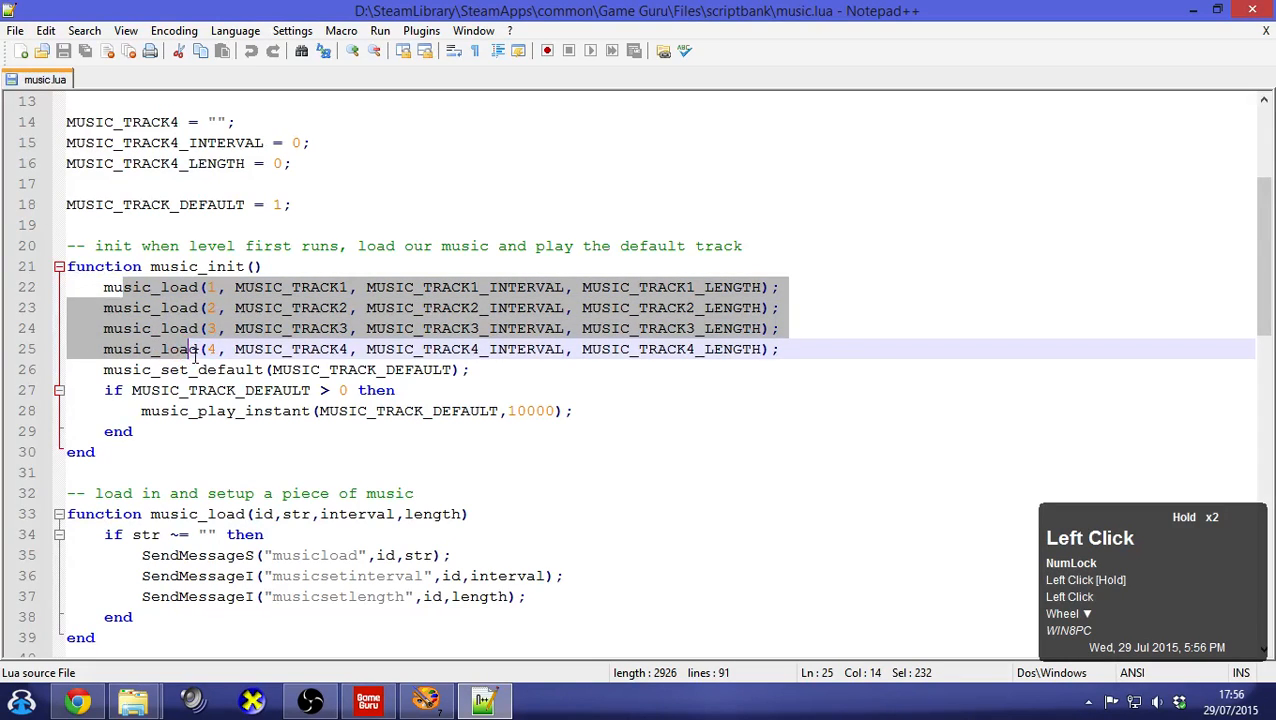
left_click(830, 348)
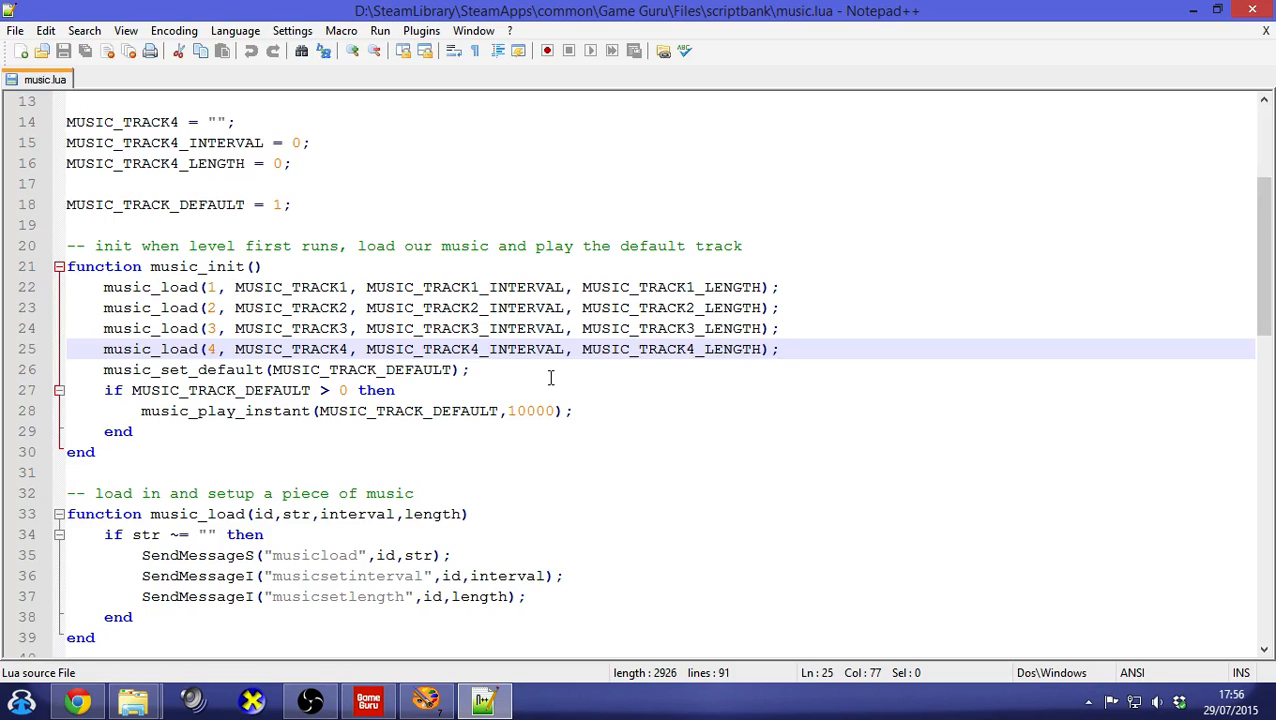
Examine the music_load function and its musicload, musicsetinterval and musicsetlength messages
scroll(383, 300, "down", 3)
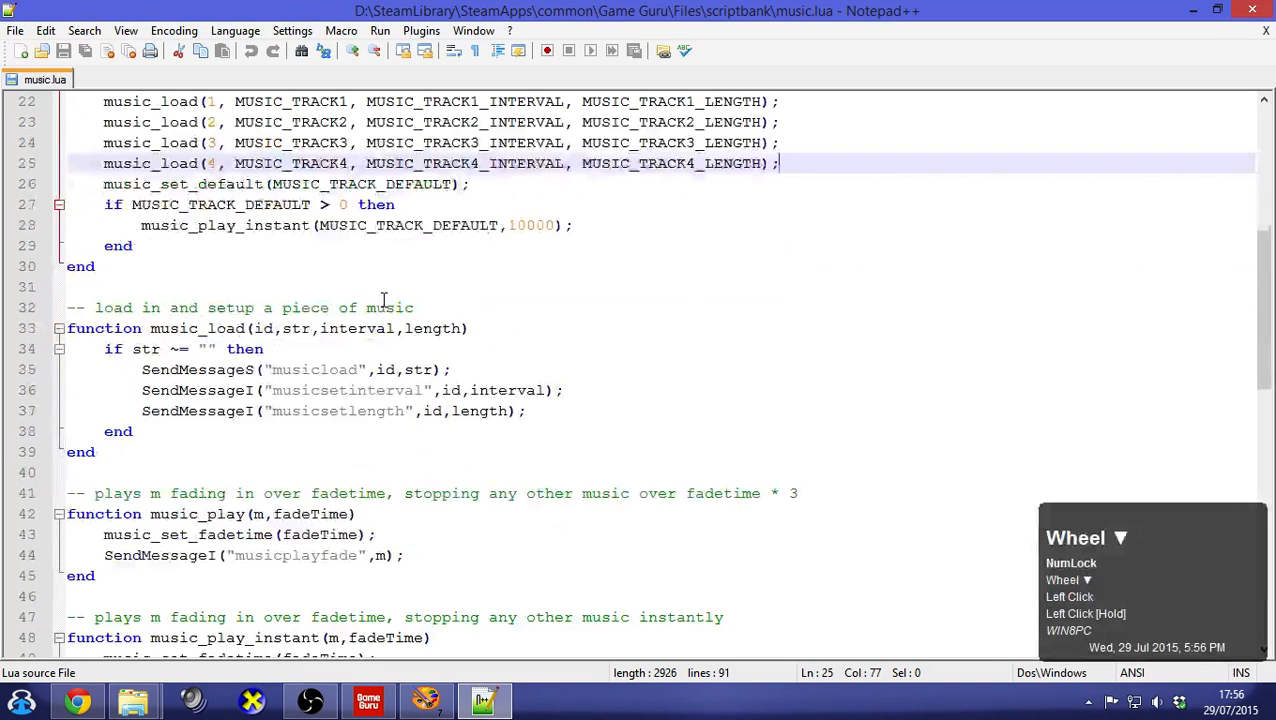
scroll(270, 300, "down", 2)
scroll(227, 200, "up", 3)
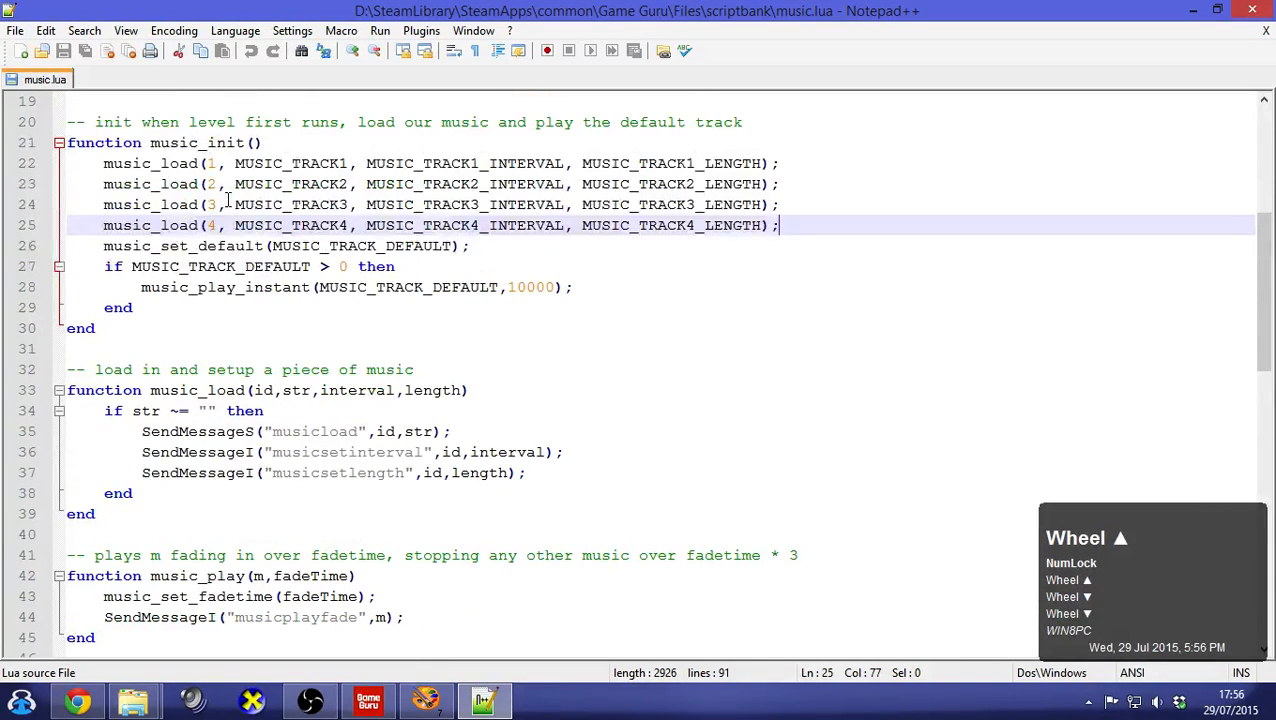
double_click(163, 163)
left_click(216, 395)
double_click(216, 392)
left_click(290, 431)
double_click(290, 431)
scroll(459, 378, "down", 2)
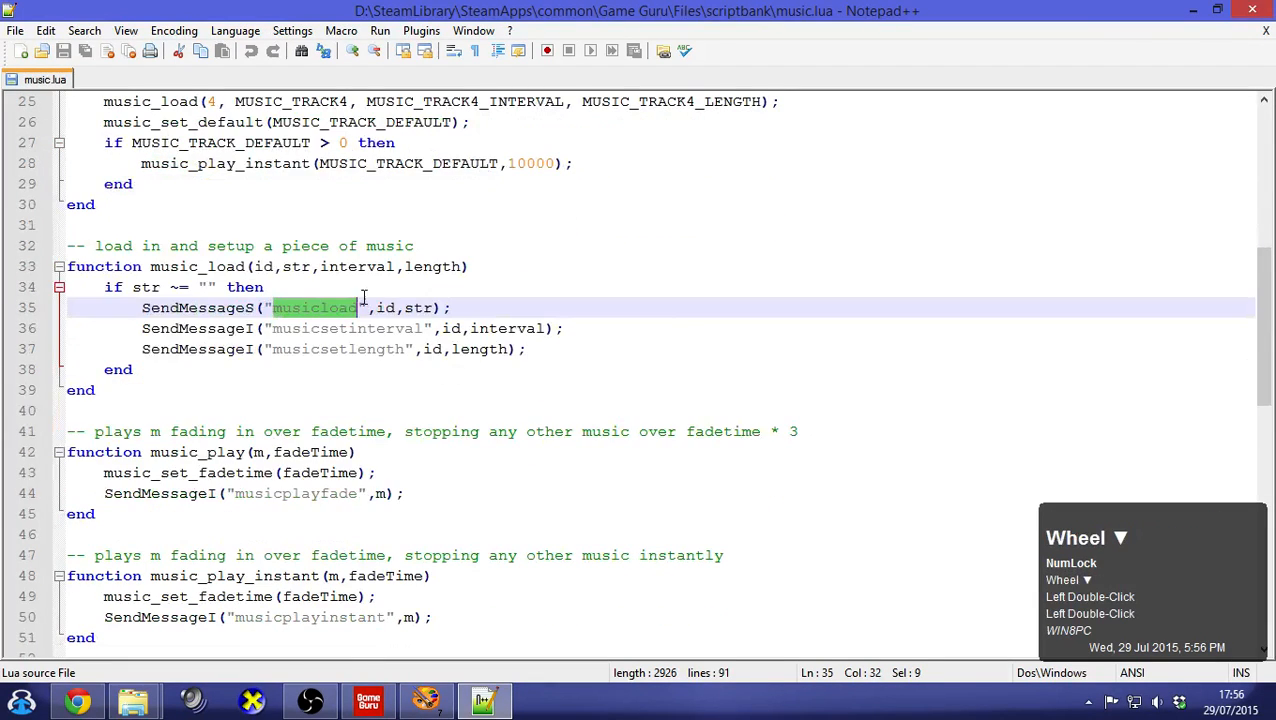
left_click(449, 308)
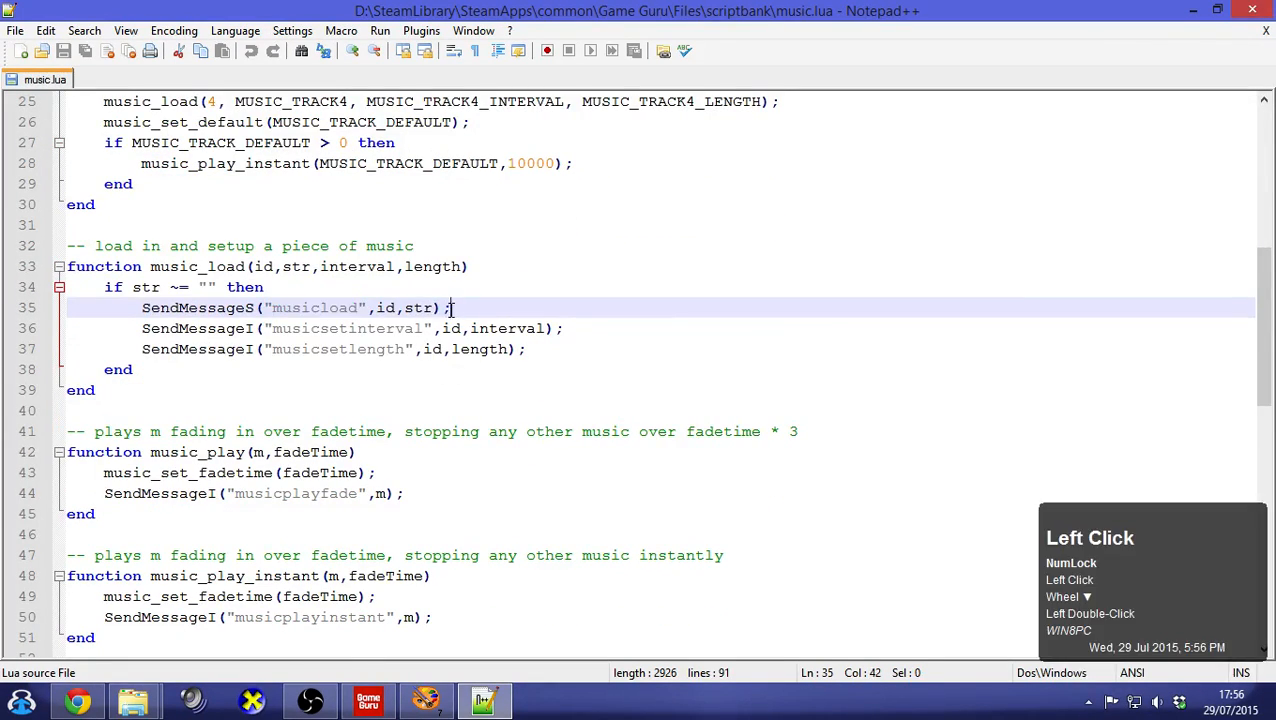
left_click(335, 330)
left_click(385, 349)
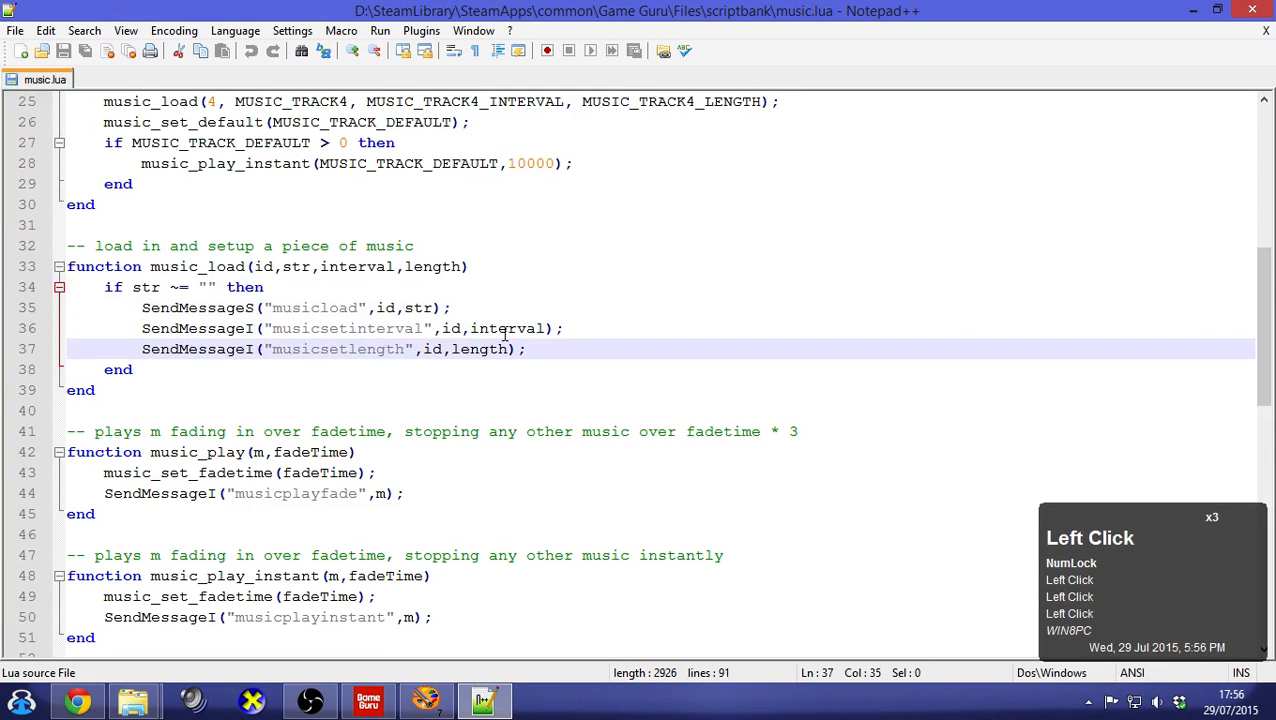
Examine the music_play function with its m and fadeTime parameters, referring back to the track constants
scroll(505, 337, "down", 2)
scroll(206, 332, "down", 2)
left_click_drag(155, 205, 253, 205)
left_click(368, 205)
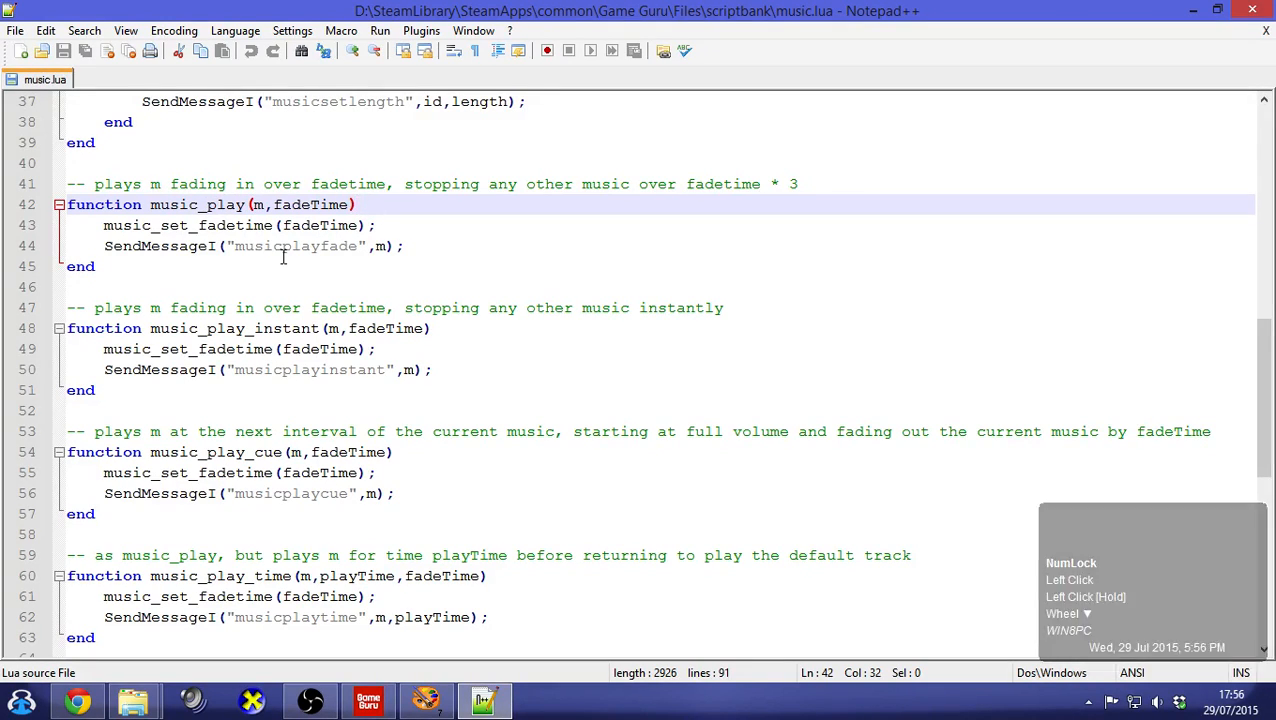
left_click_drag(153, 205, 253, 205)
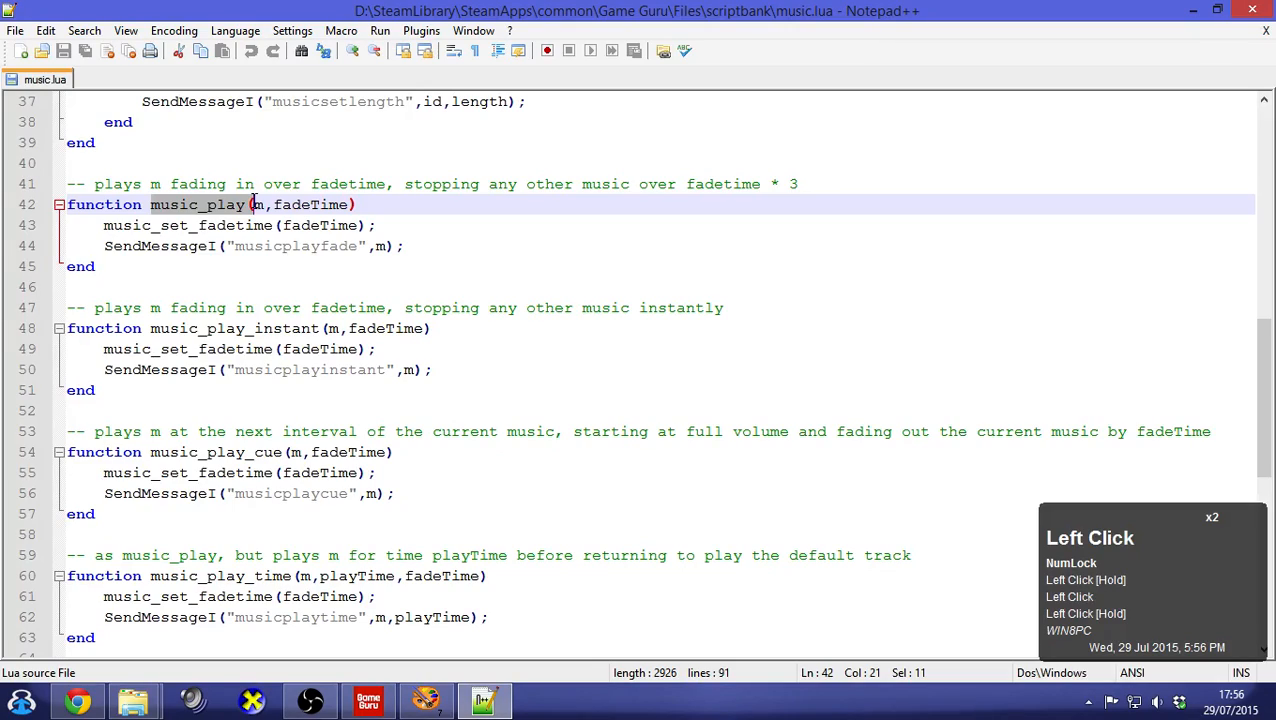
left_click(256, 205)
scroll(279, 276, "up", 12)
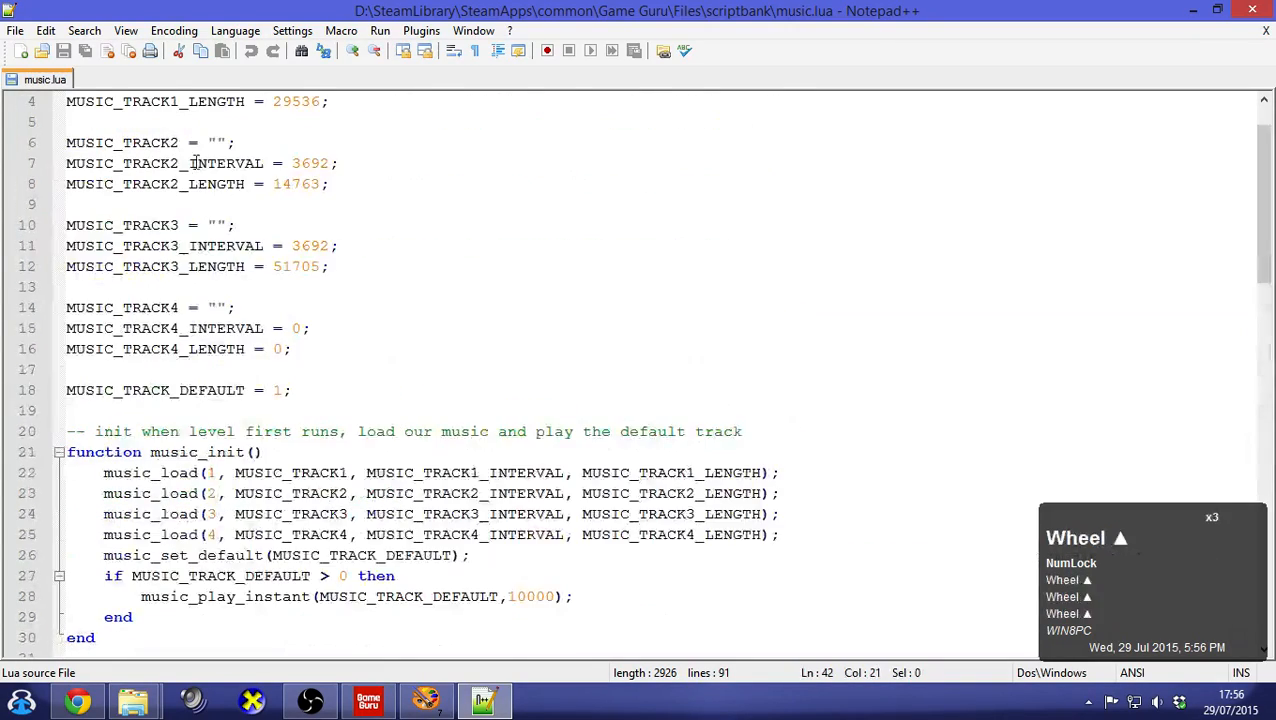
scroll(210, 175, "down", 4)
scroll(215, 200, "down", 8)
left_click(322, 204)
double_click(322, 204)
left_click(400, 206)
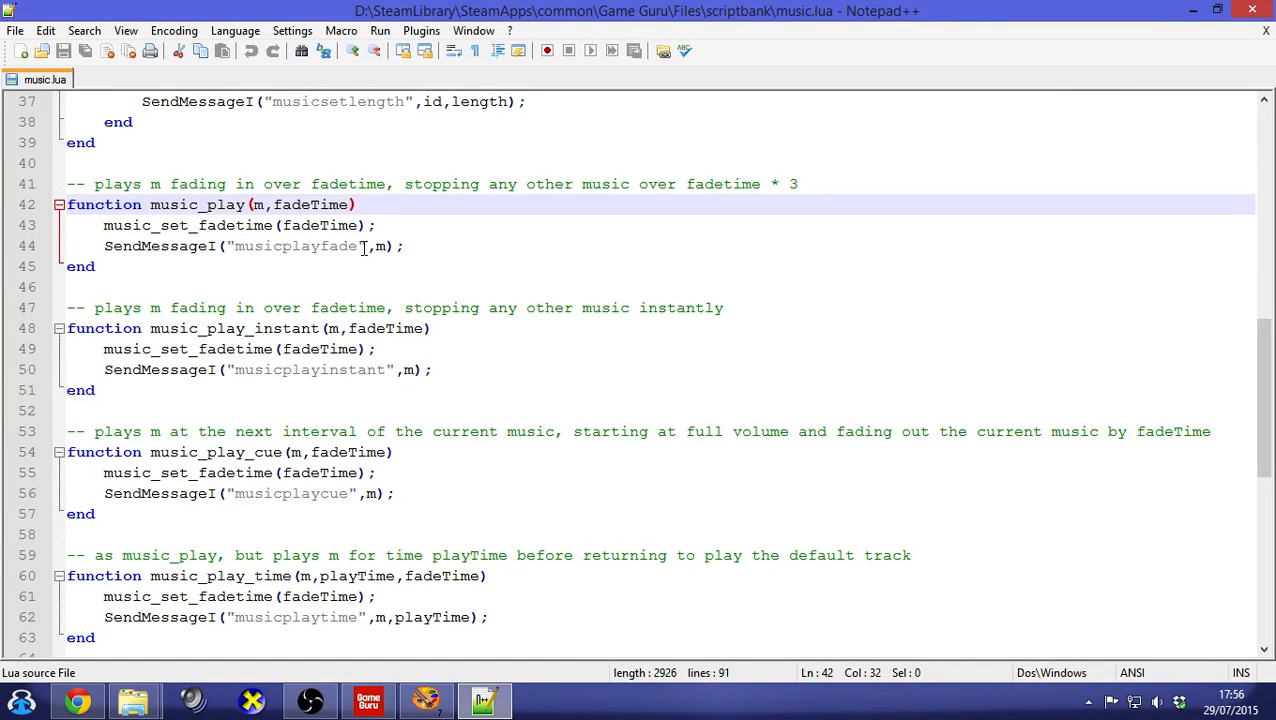
Read through the remaining music functions, from music_play_instant and music_play_cue to music_set_fadetime
scroll(366, 246, "down", 1)
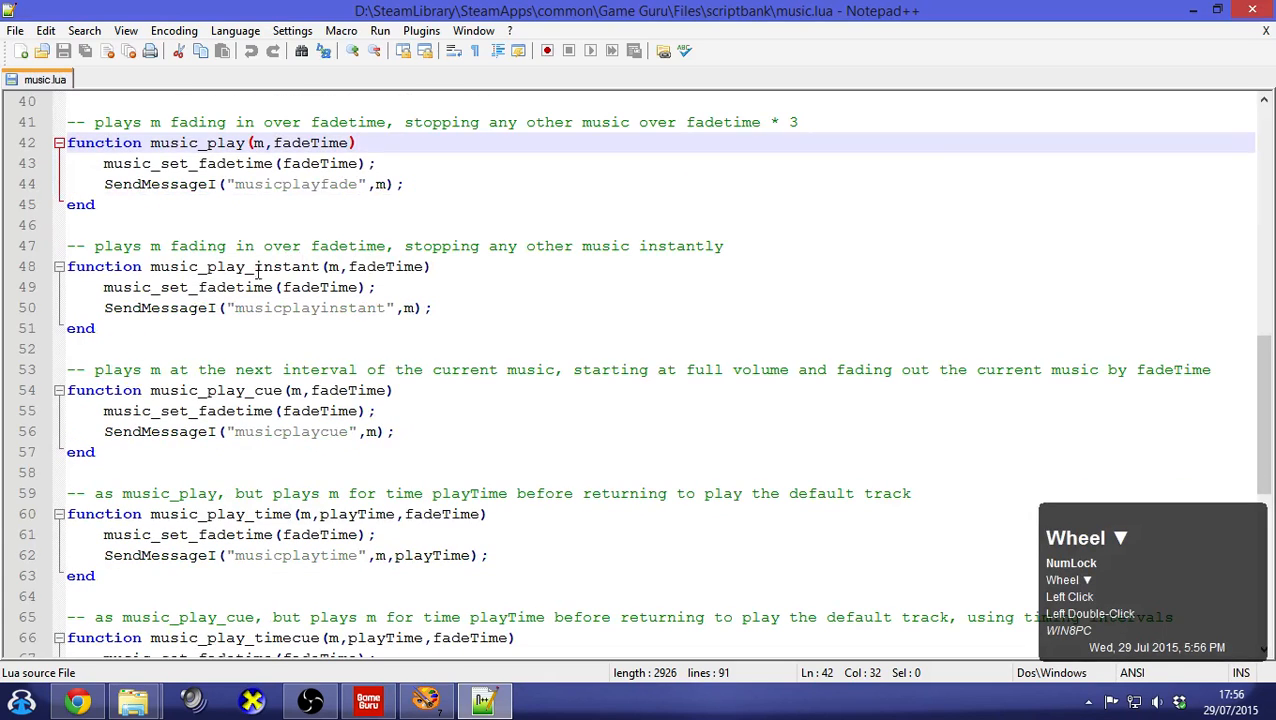
double_click(218, 266)
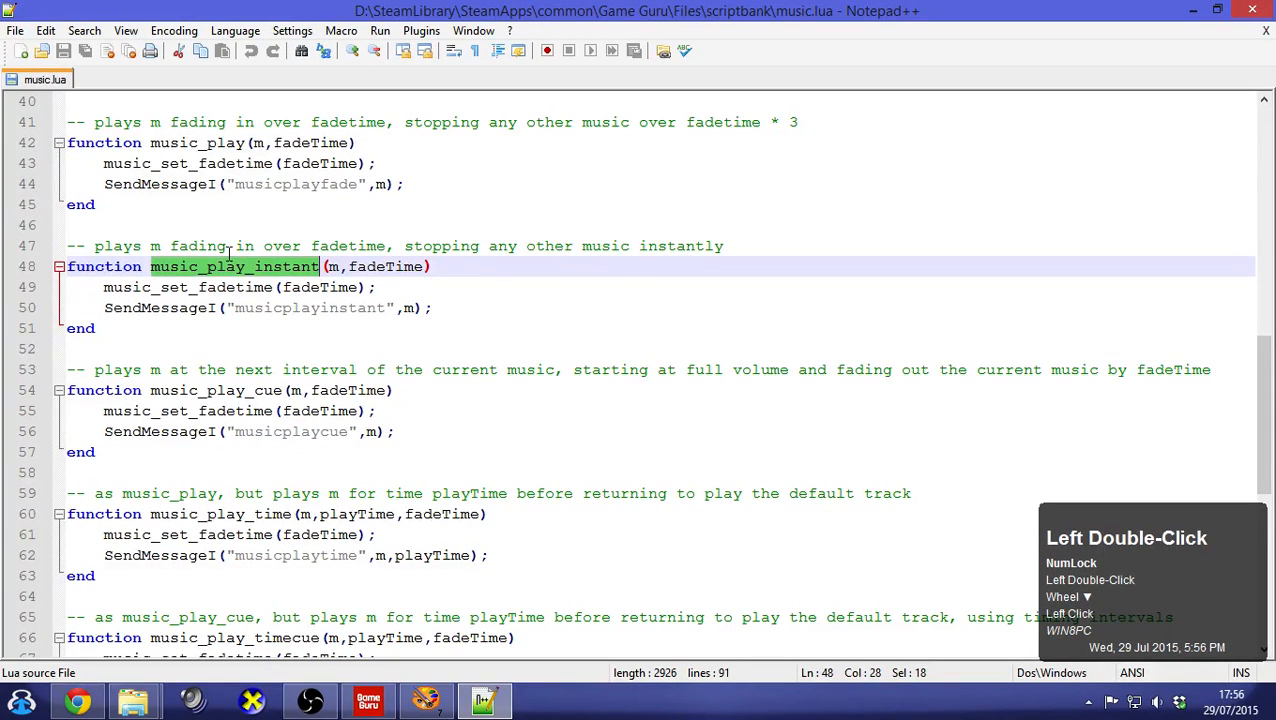
scroll(366, 252, "down", 3)
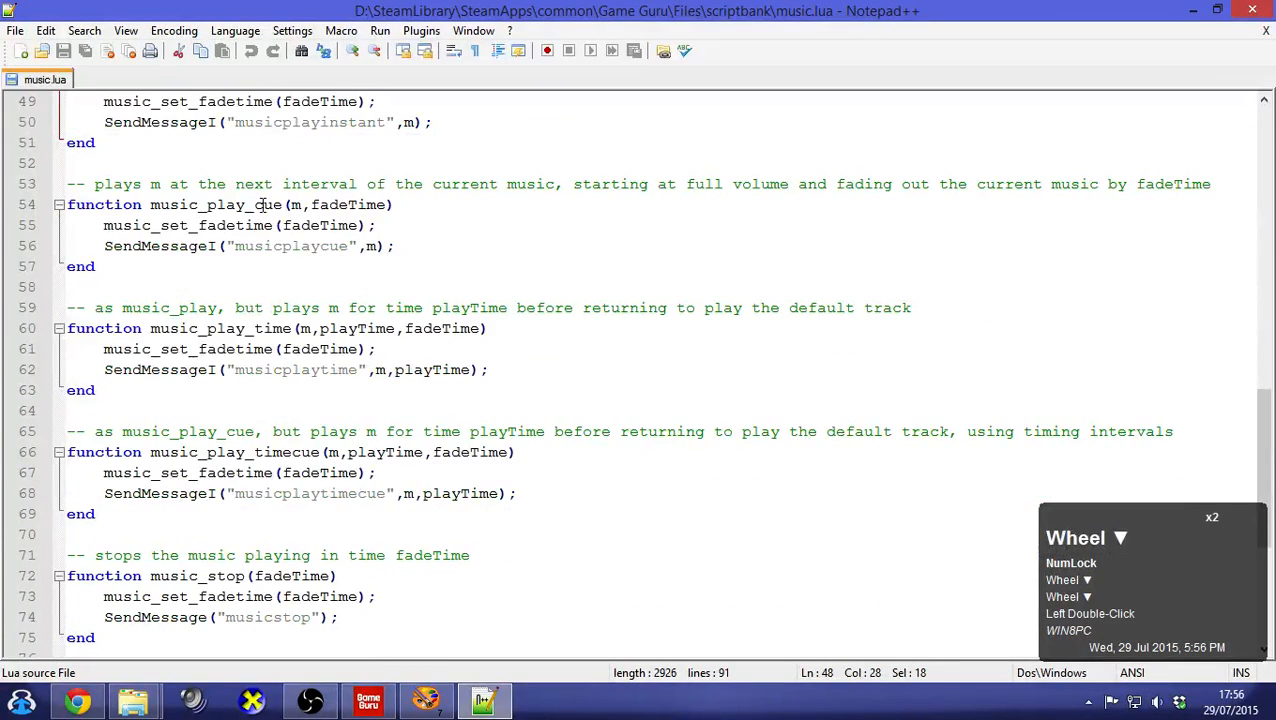
scroll(262, 205, "down", 1)
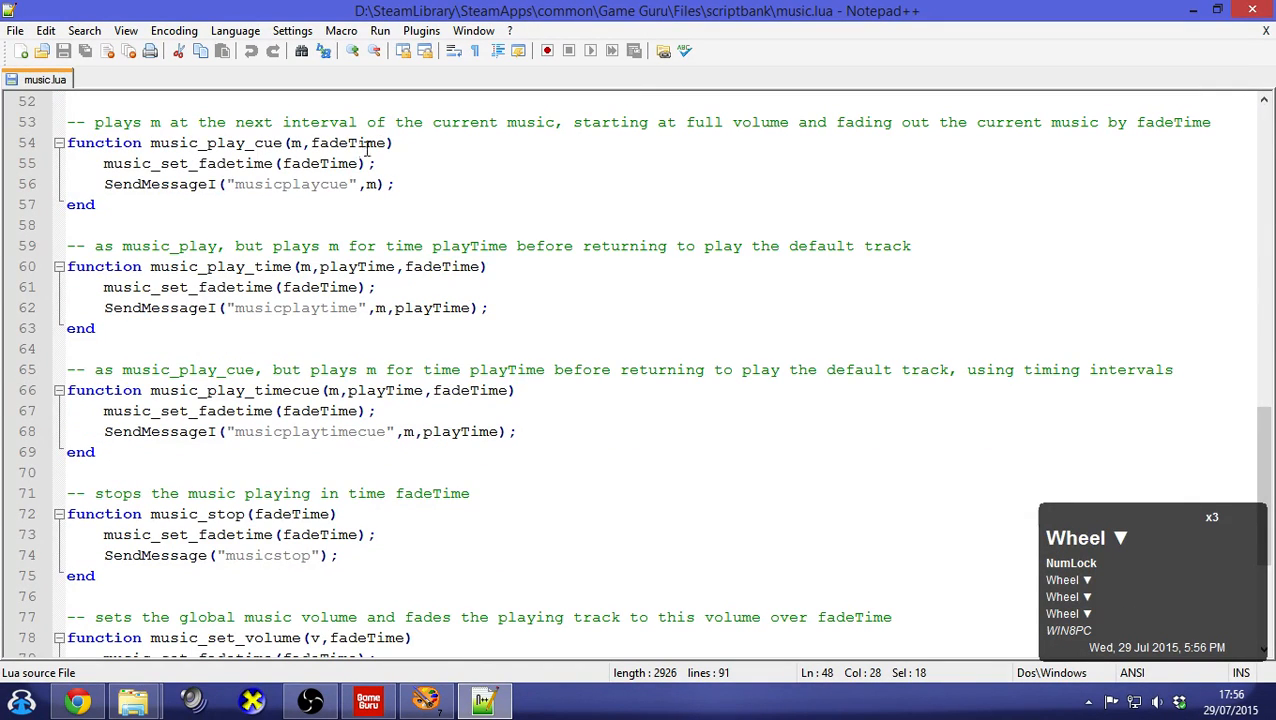
scroll(393, 217, "down", 2)
scroll(393, 217, "down", 2)
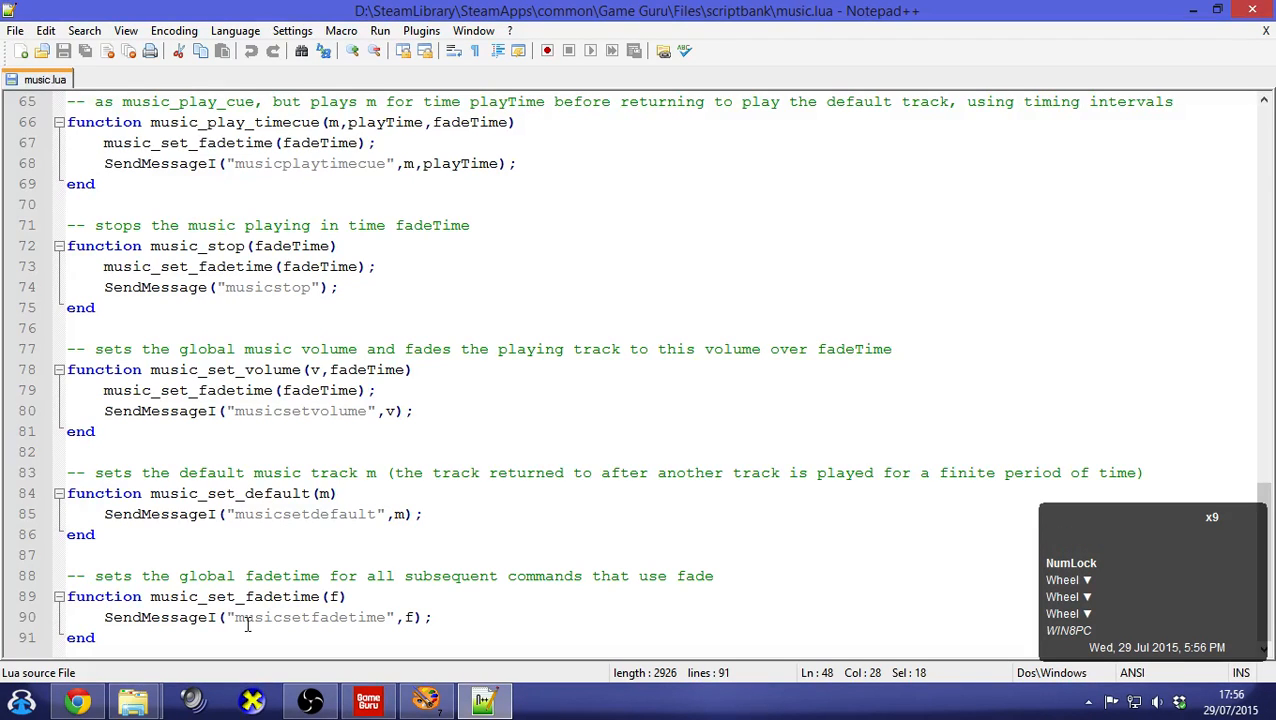
scroll(436, 545, "up", 6)
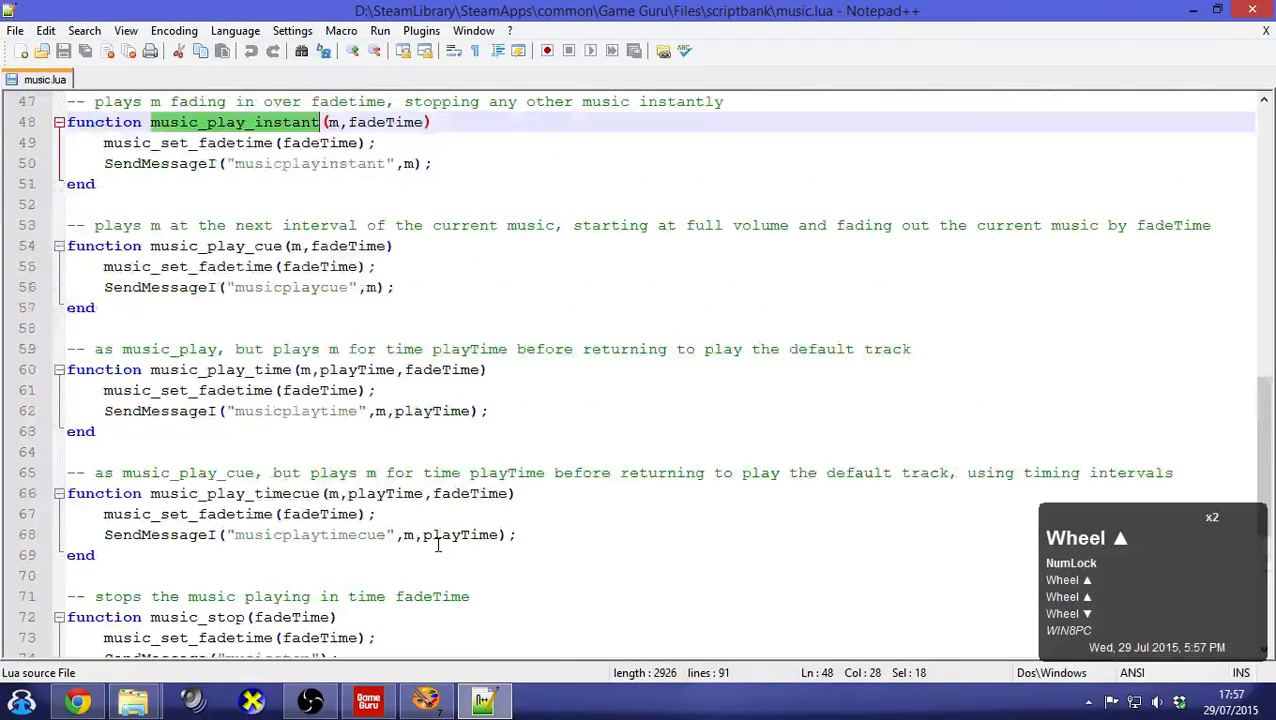
left_click_drag(151, 246, 296, 249)
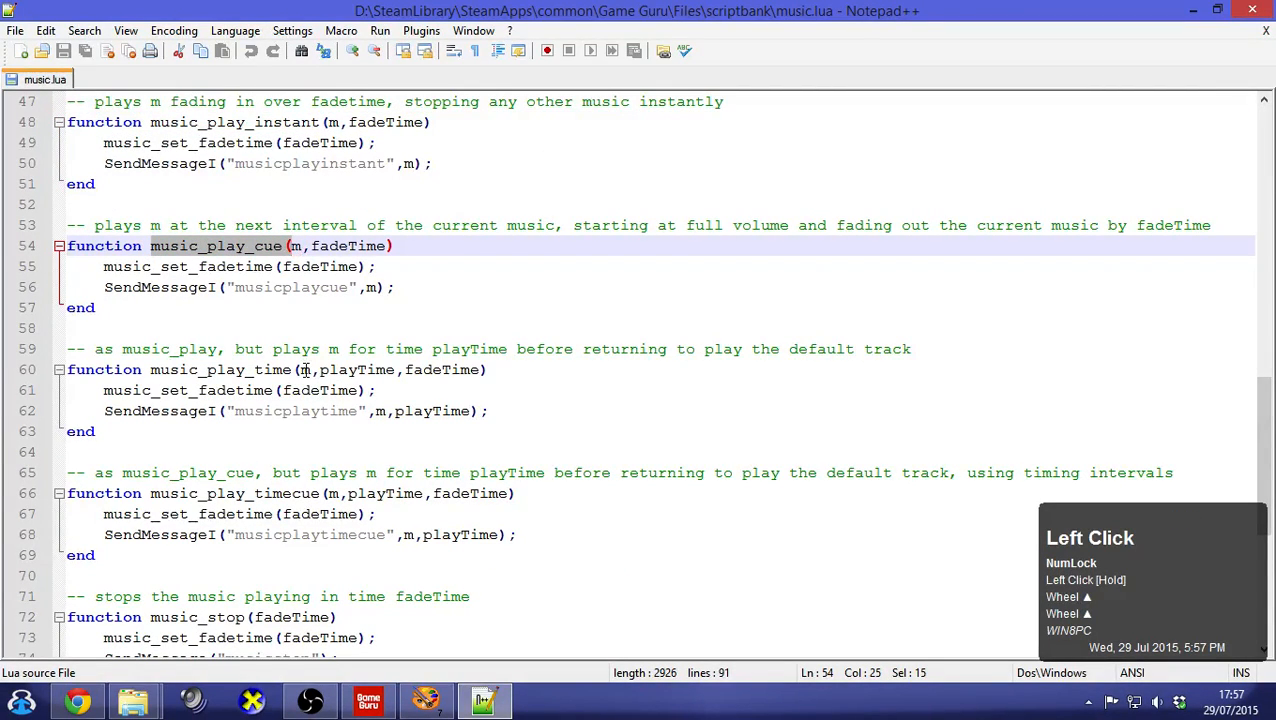
Switch to the File Explorer window showing Game Guru's scriptbank folder and open lightswitch.lua in Notepad++
left_click(142, 704)
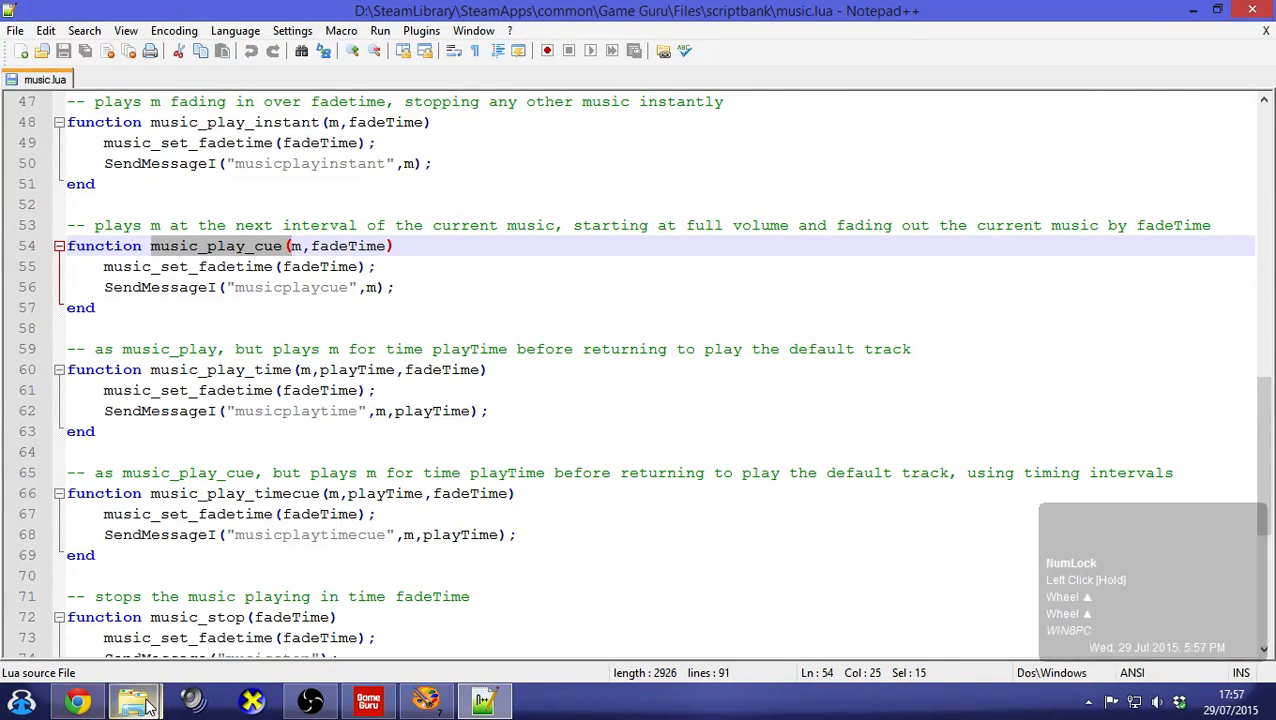
left_click(300, 620)
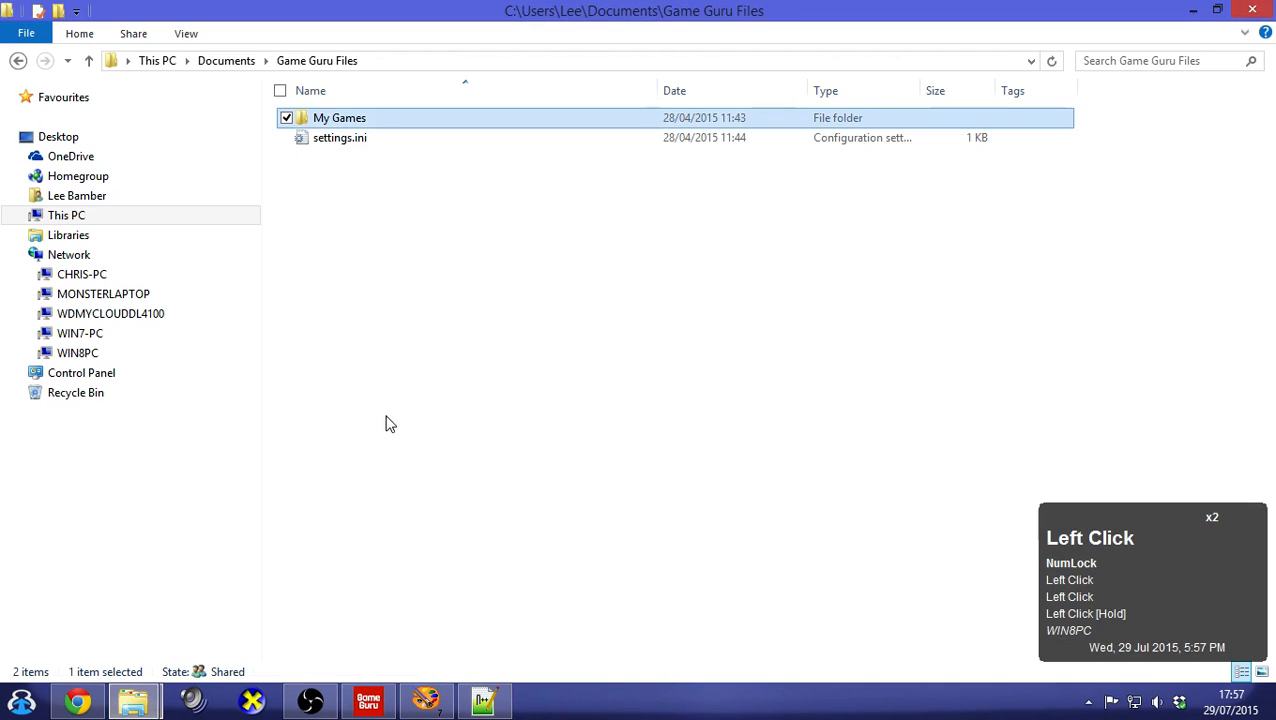
left_click(133, 700)
left_click(137, 661)
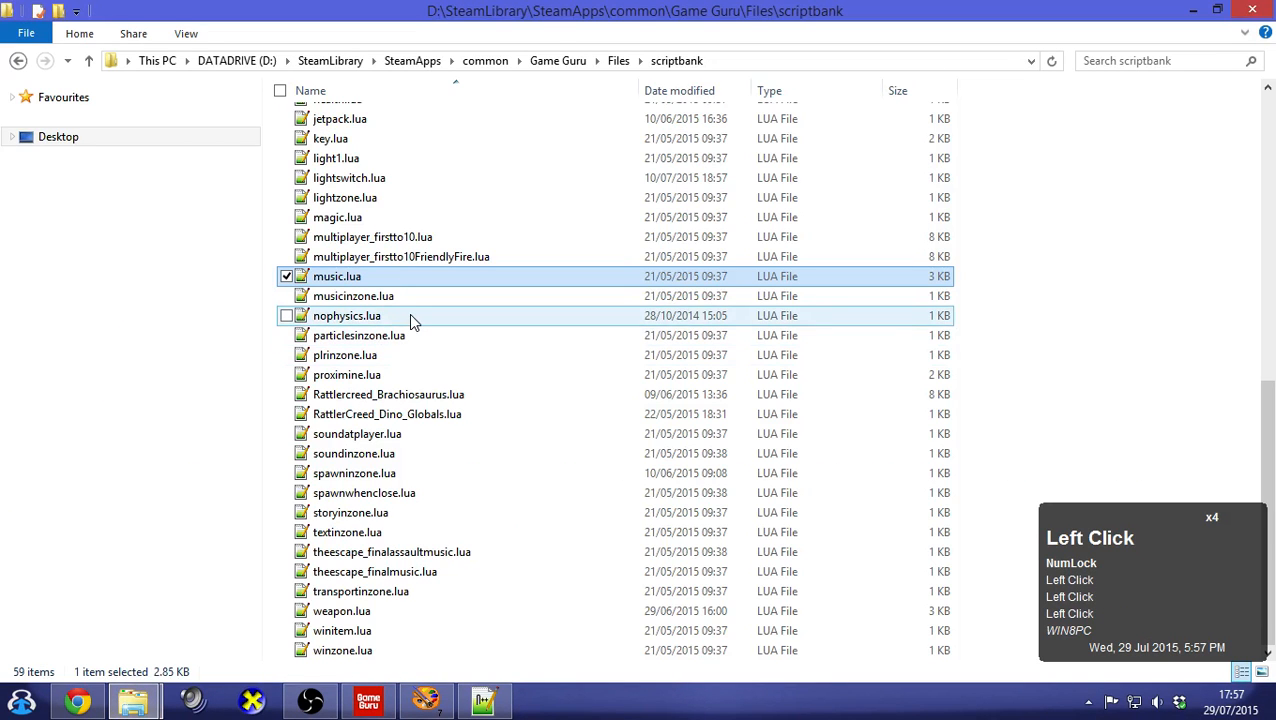
left_click(363, 179)
double_click(363, 179)
scroll(368, 354, "down", 3)
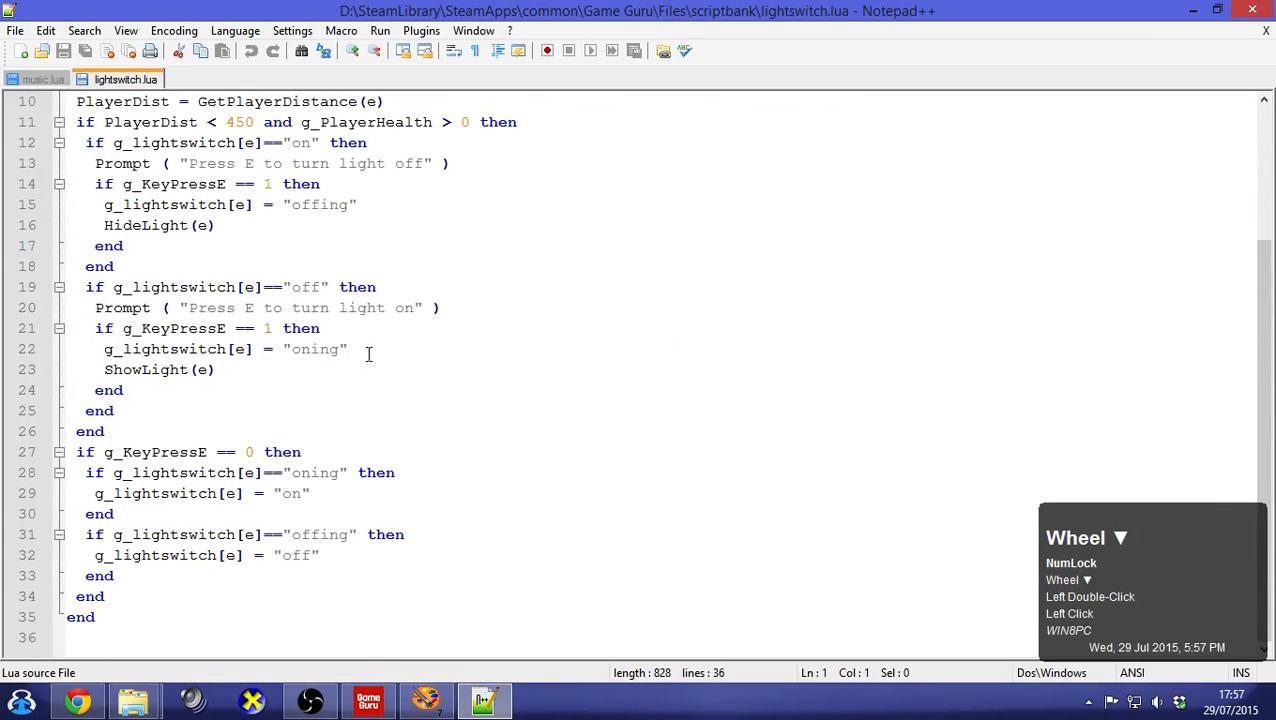
Add the line music_play(???) directly below ShowLight(e) in lightswitch.lua
left_click_drag(105, 370, 230, 370)
left_click(263, 367)
key("Return")
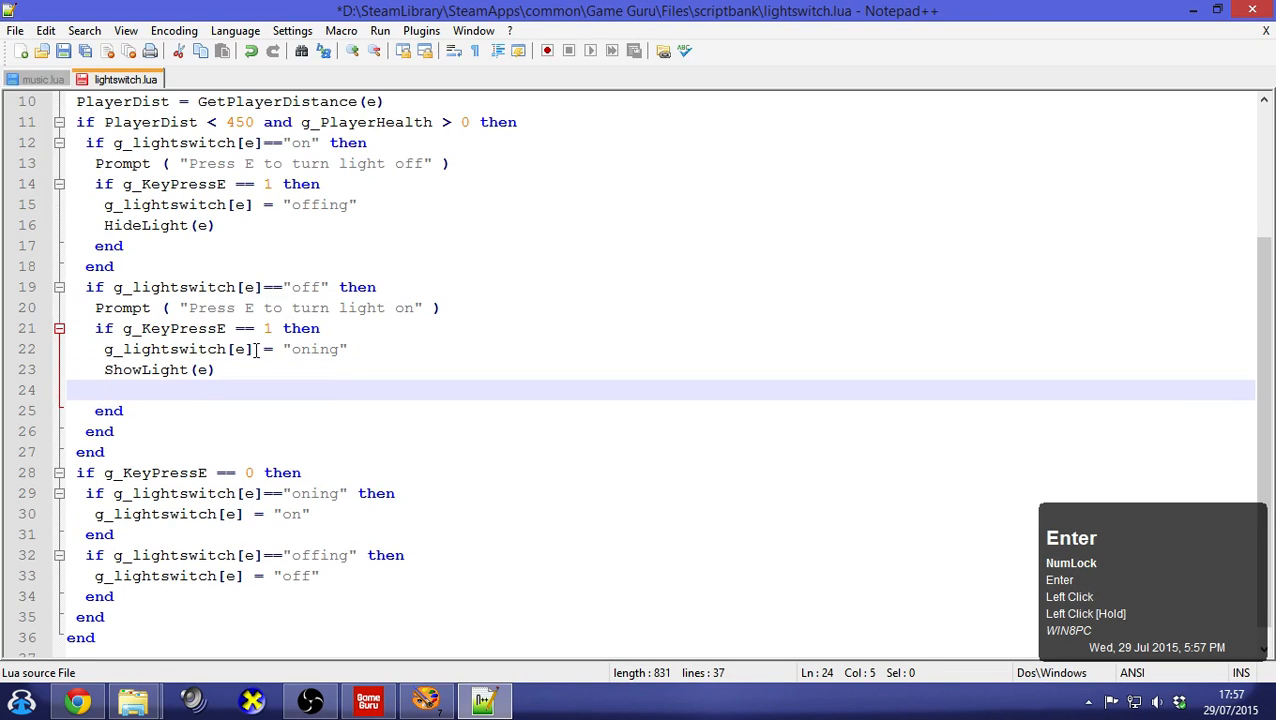
type("music")
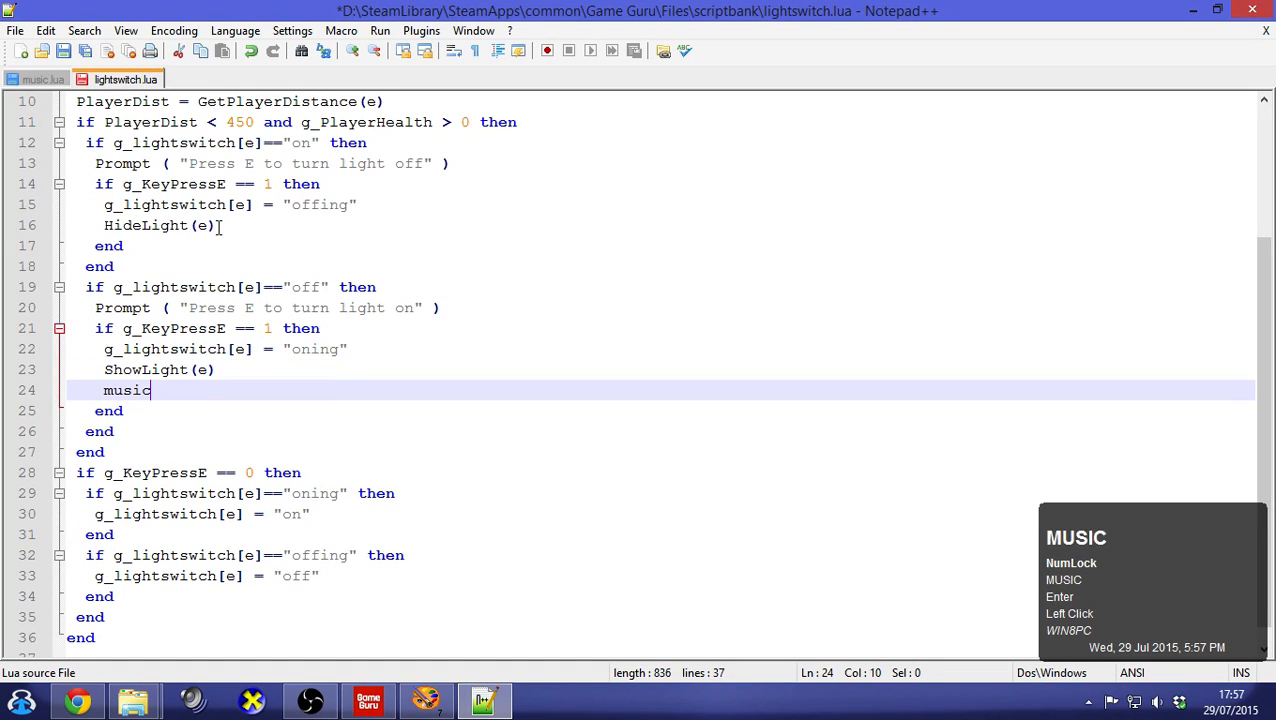
type("_play(???)")
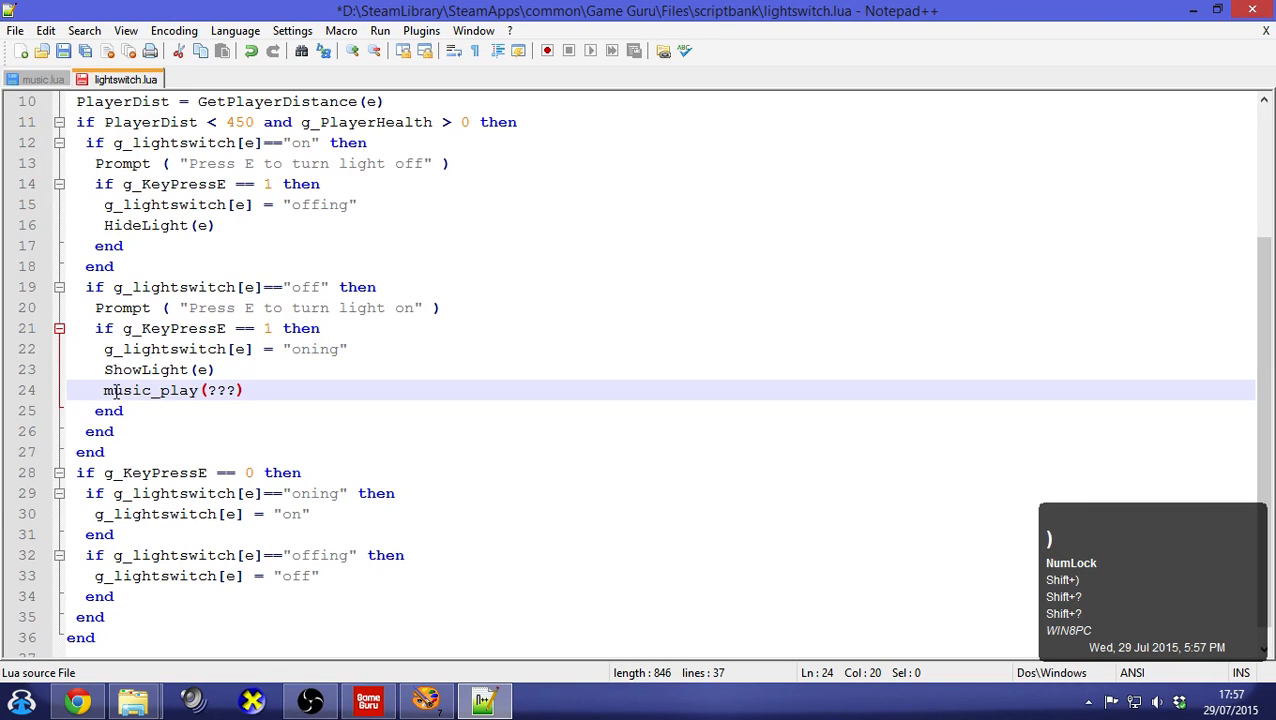
Delete the music_play(???) line from lightswitch.lua, including its line break
left_click_drag(104, 390, 282, 391)
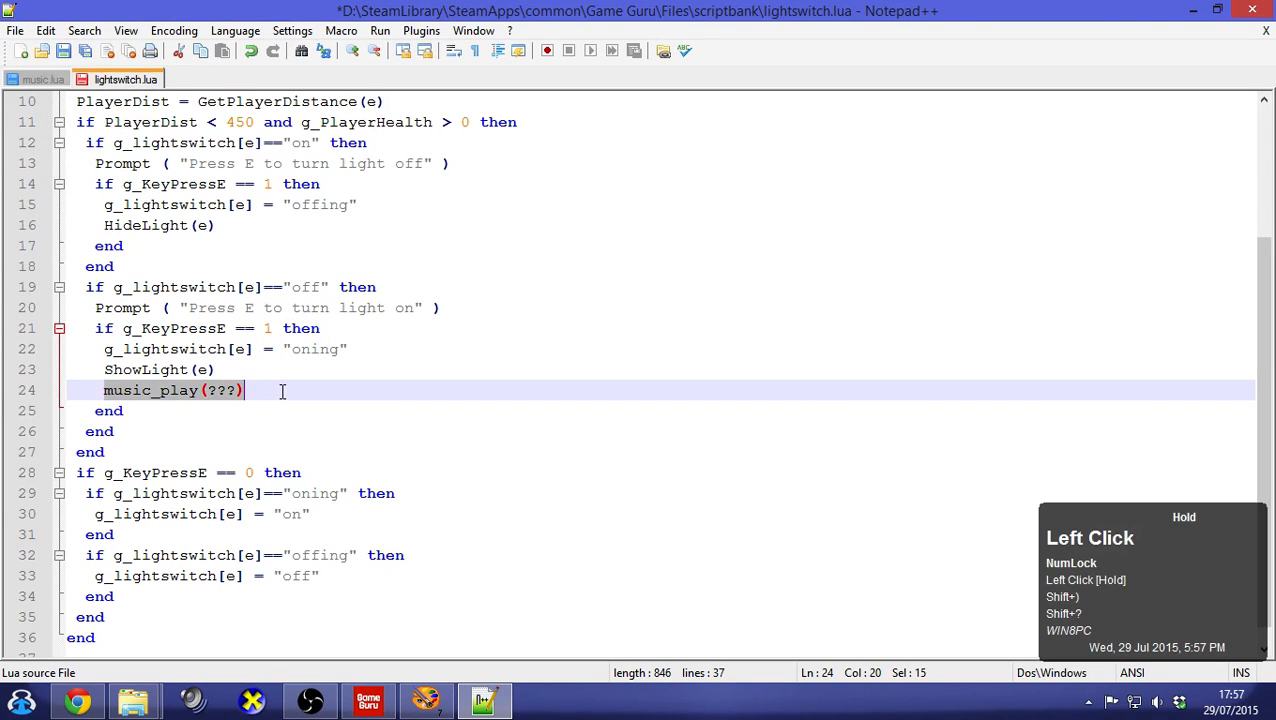
key("BackSpace")
key("BackSpace")
key("BackSpace")
left_click(286, 396)
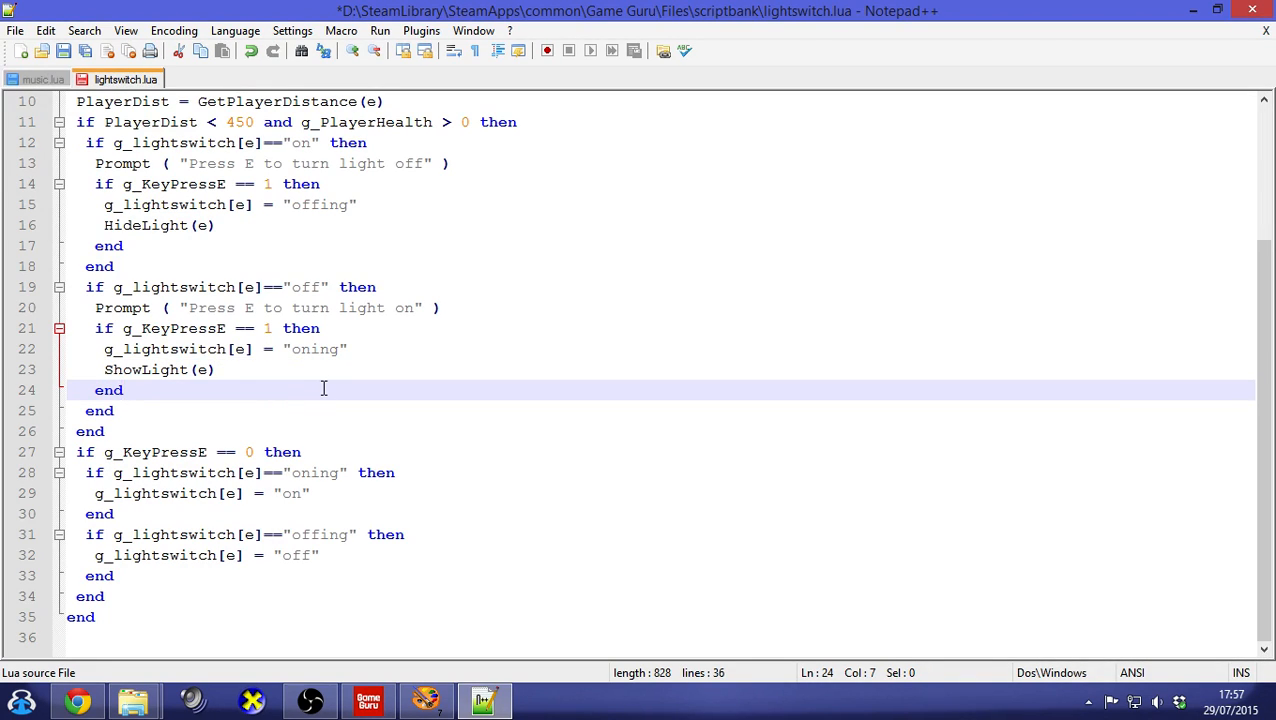
left_click(296, 372)
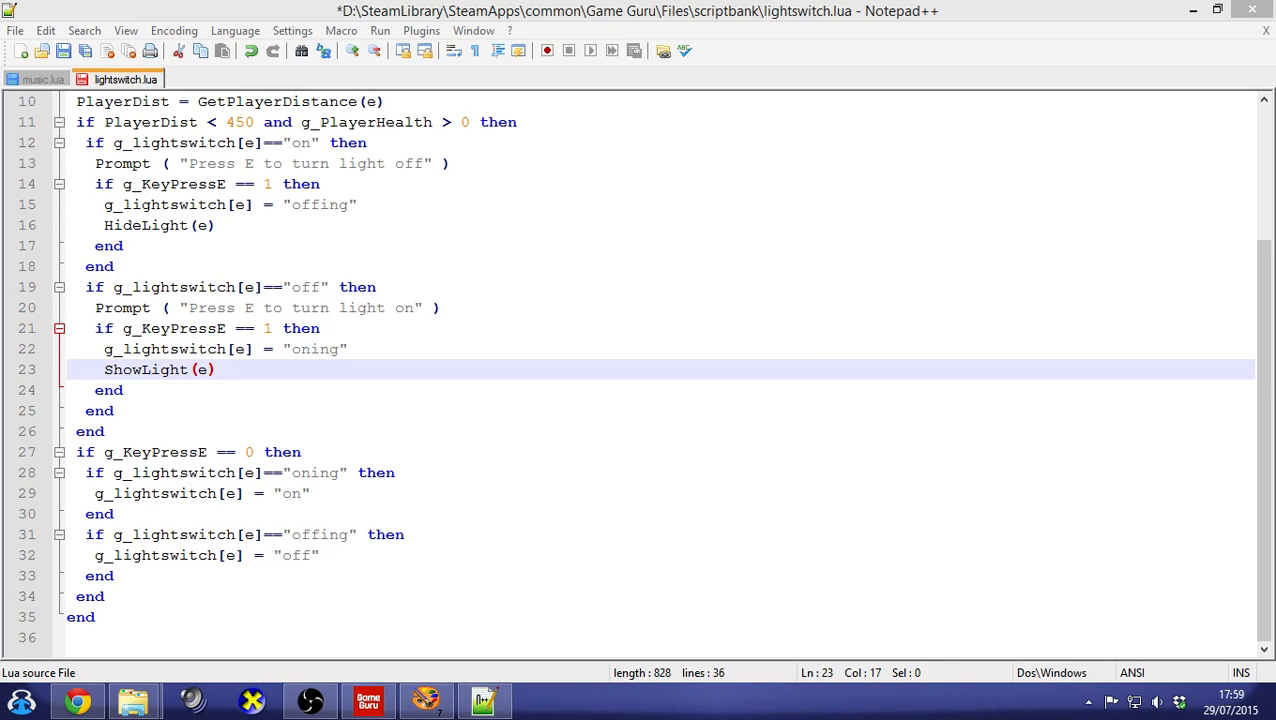
Switch back to Game Guru and look over the _mylevel002 maze from above
left_click(368, 700)
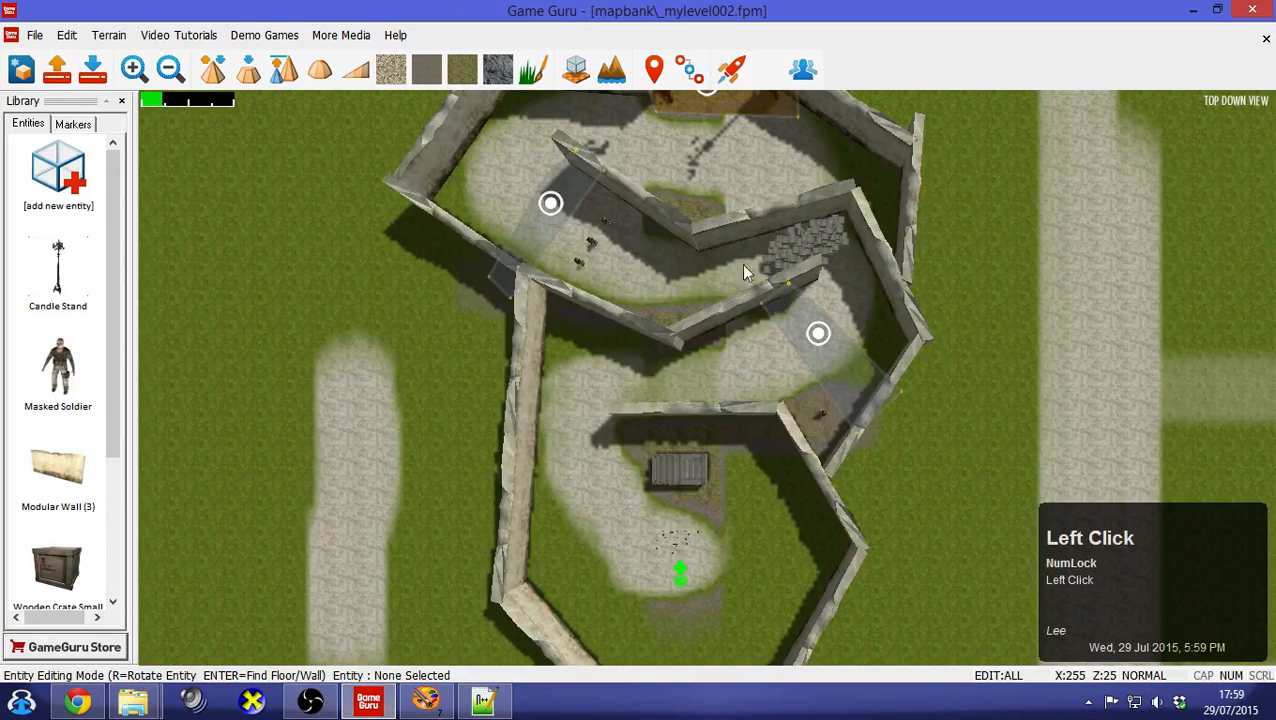
key("Down")
key("Up")
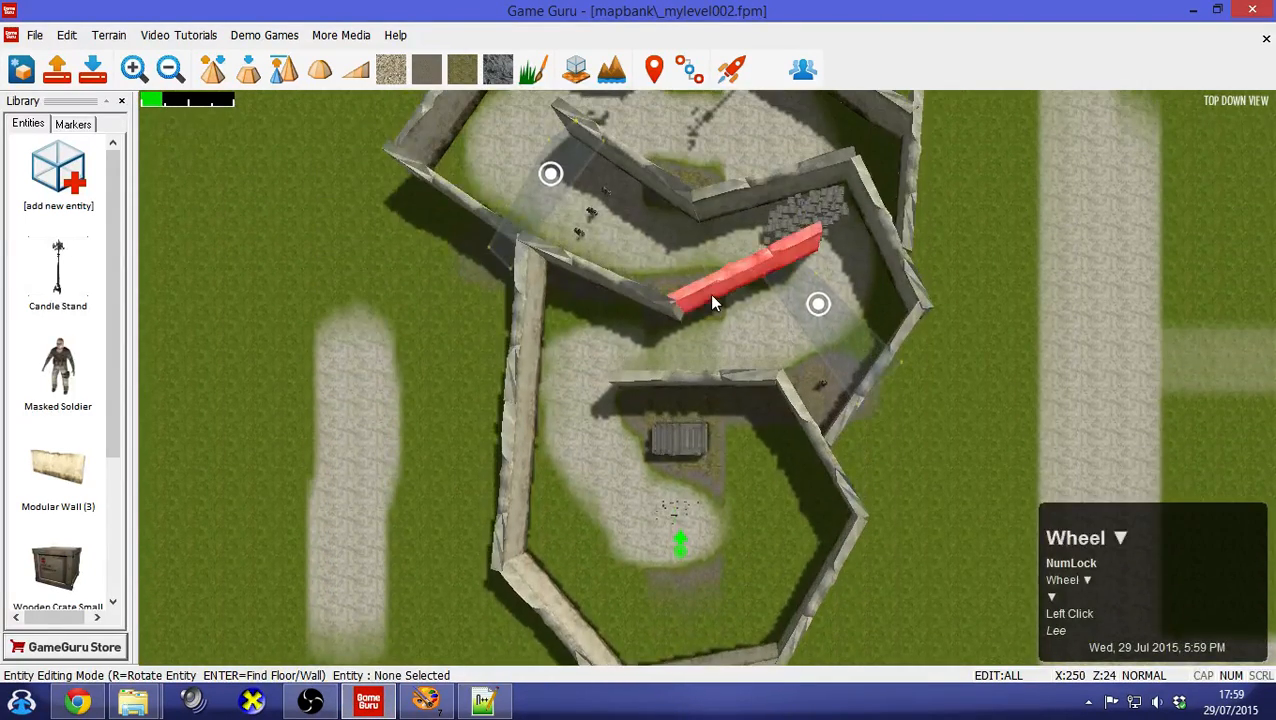
scroll(714, 300, "down", 2)
scroll(715, 292, "down", 2)
key("Up")
key("Down")
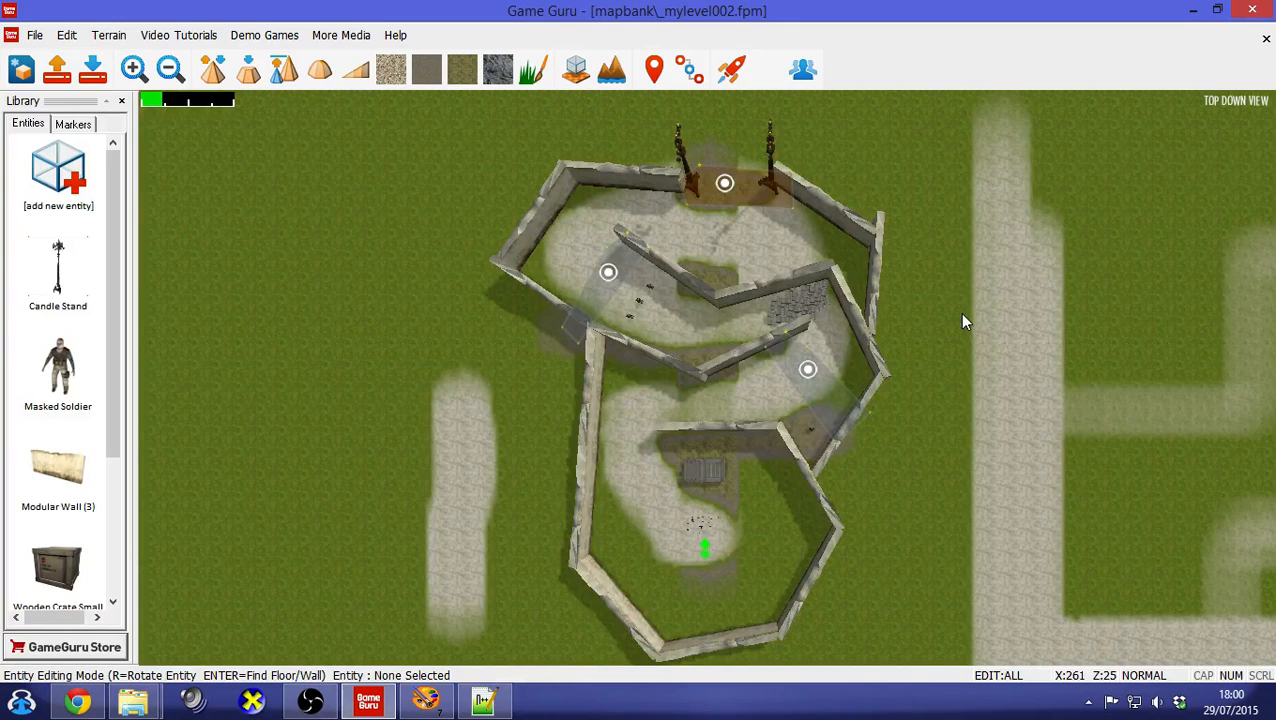
Switch to File Explorer, go to the Docs folder inside the Game Guru folder and open The Music System.pdf
left_click(148, 697)
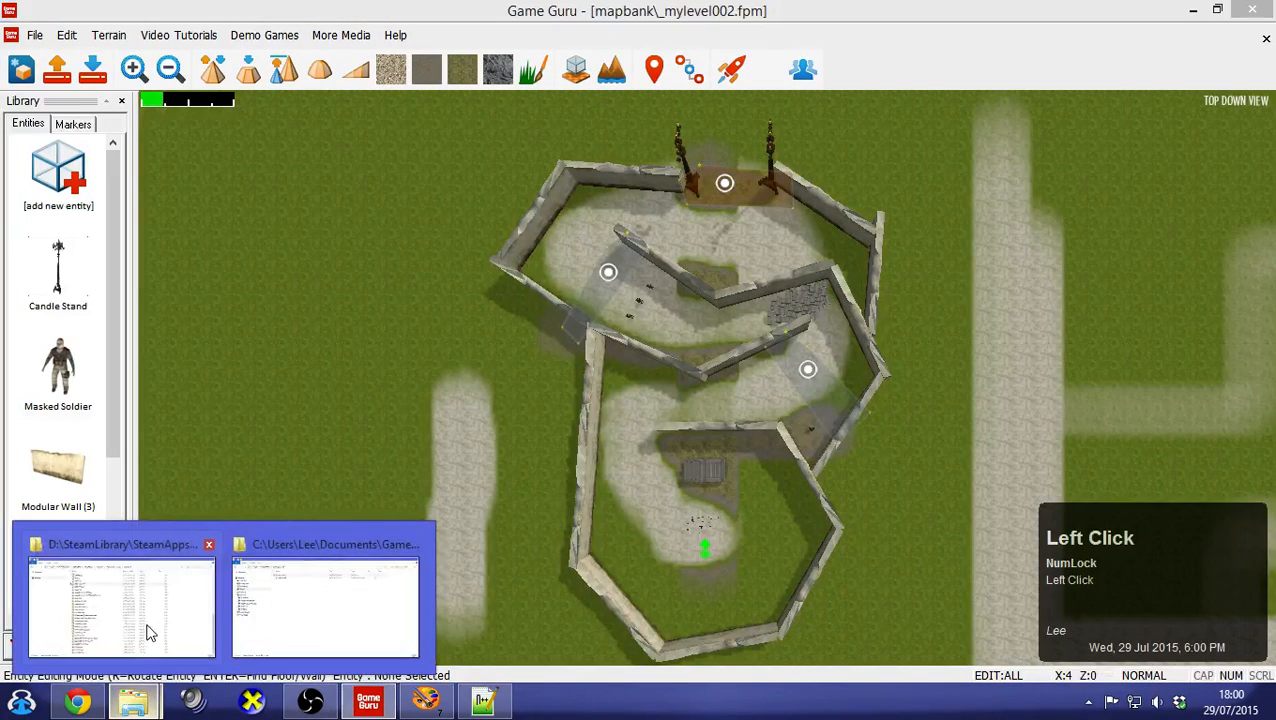
left_click(148, 630)
left_click(558, 61)
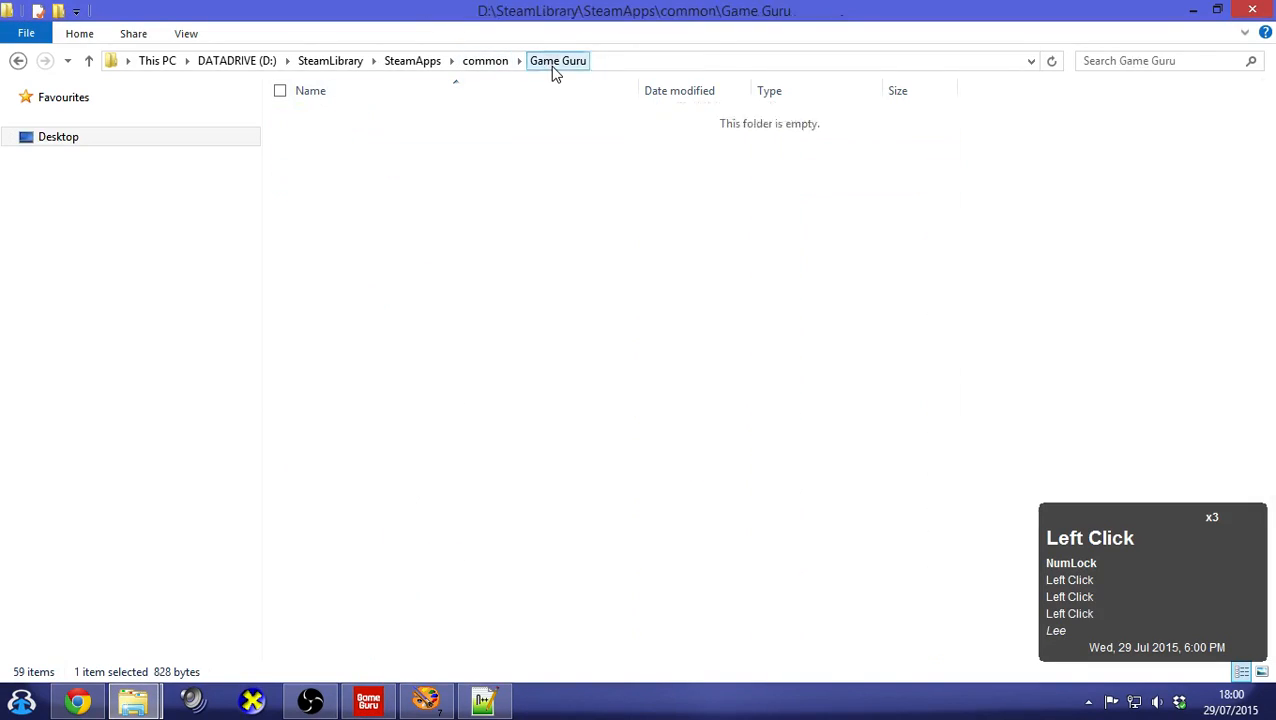
double_click(326, 138)
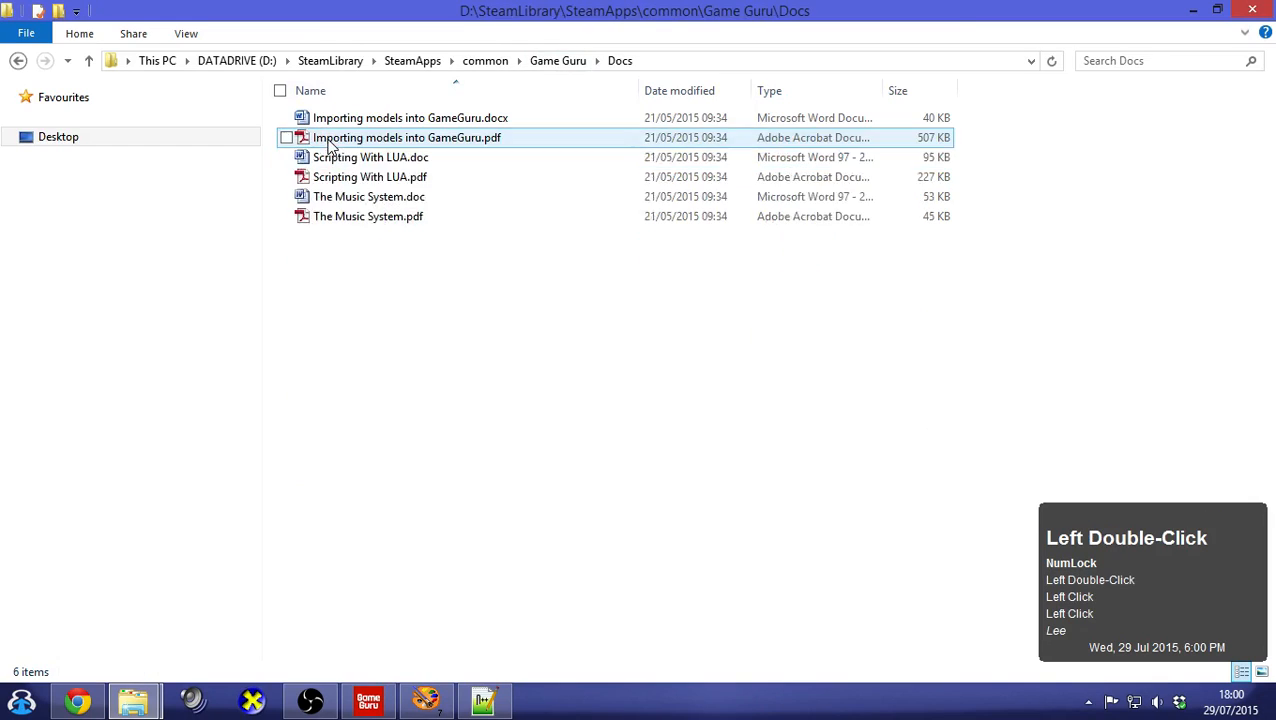
left_click(392, 264)
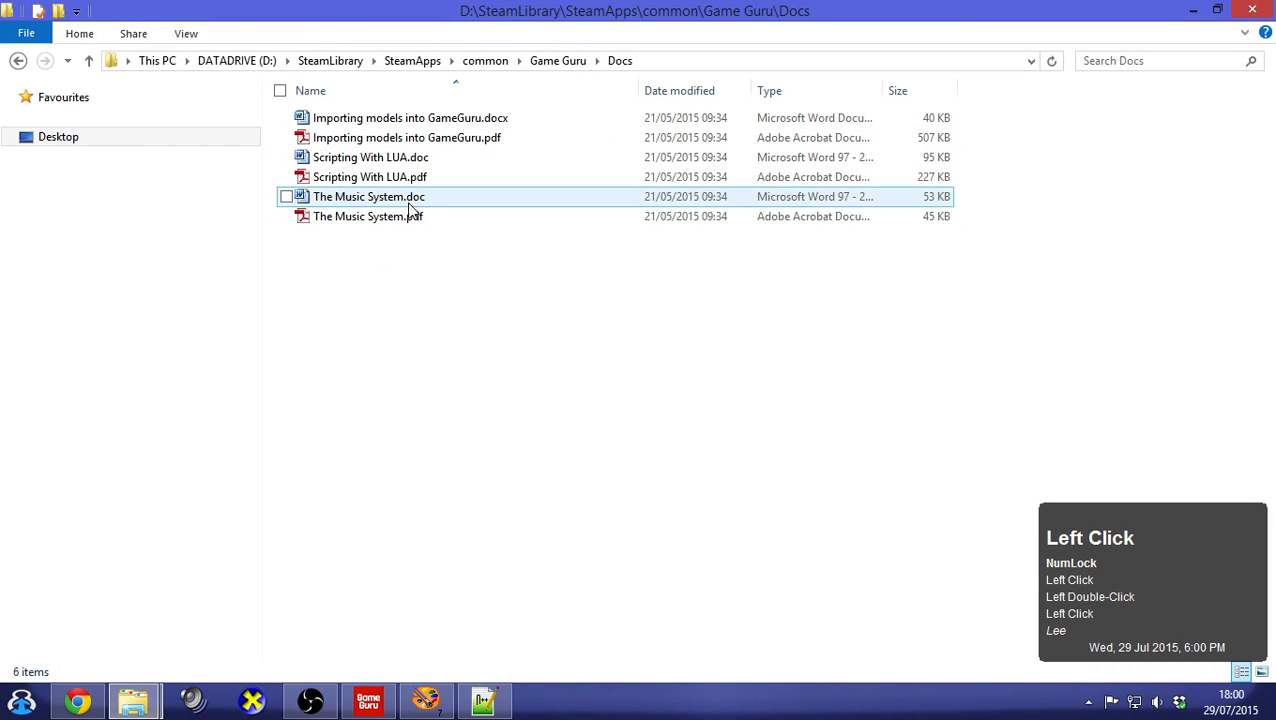
double_click(403, 209)
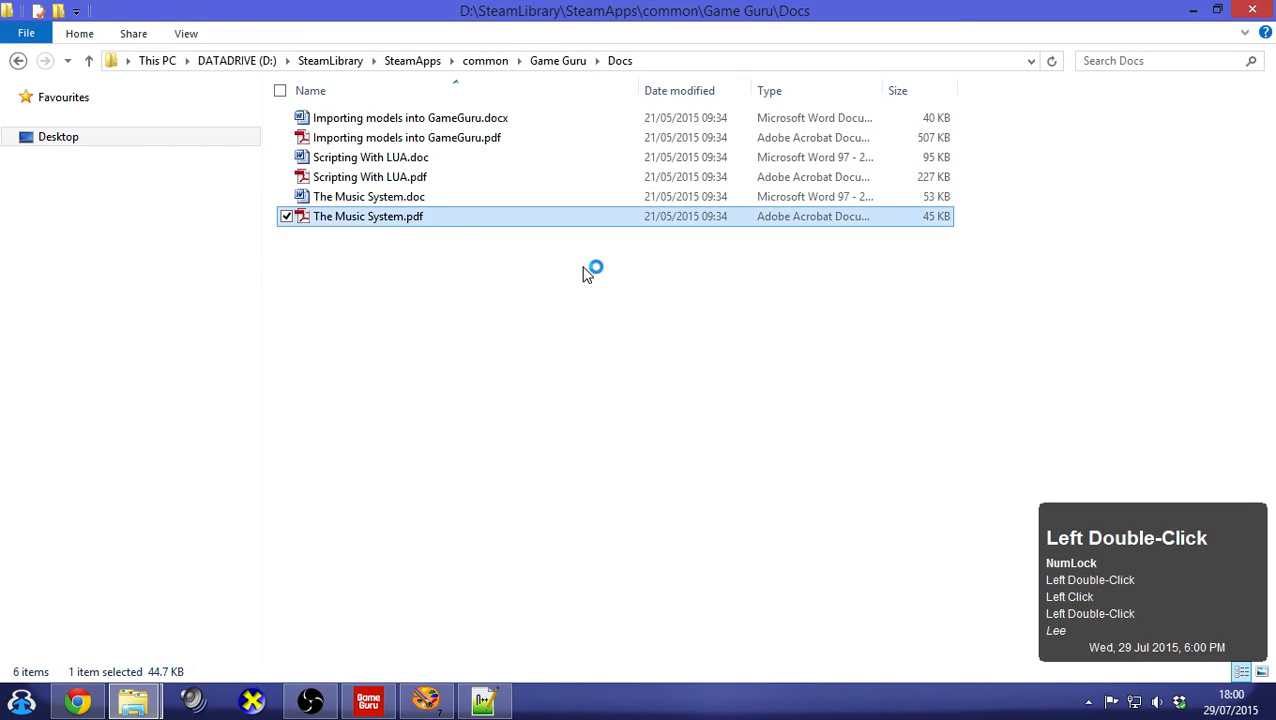
Look over the opening page of The Music System.pdf, close the document and deselect its file in the Docs folder
scroll(629, 302, "down", 3)
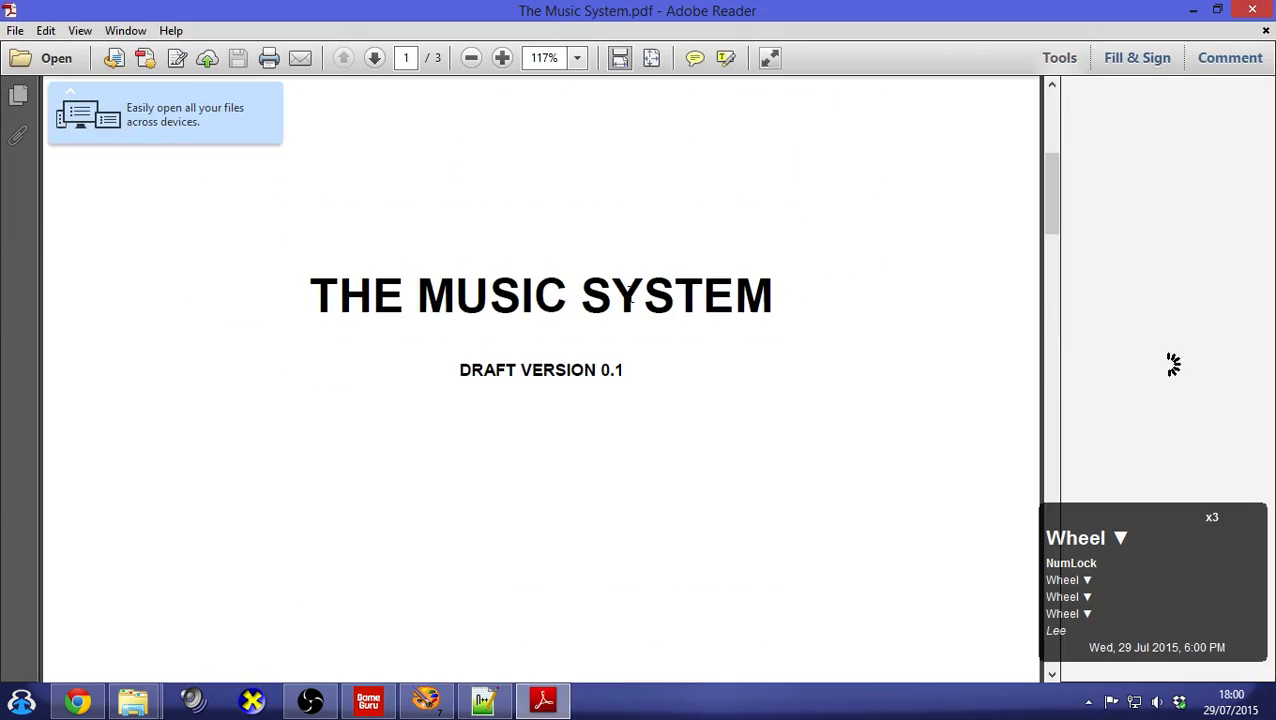
left_click_drag(1048, 171, 1051, 94)
left_click(1252, 10)
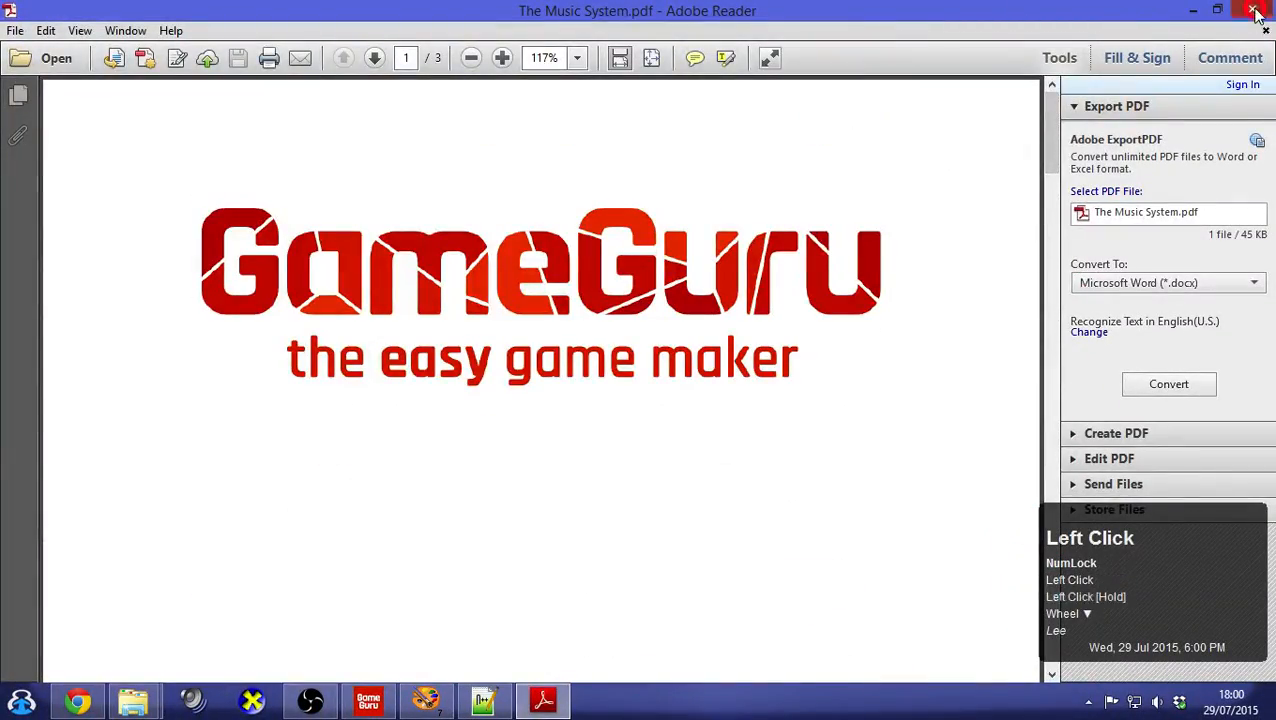
left_click(657, 328)
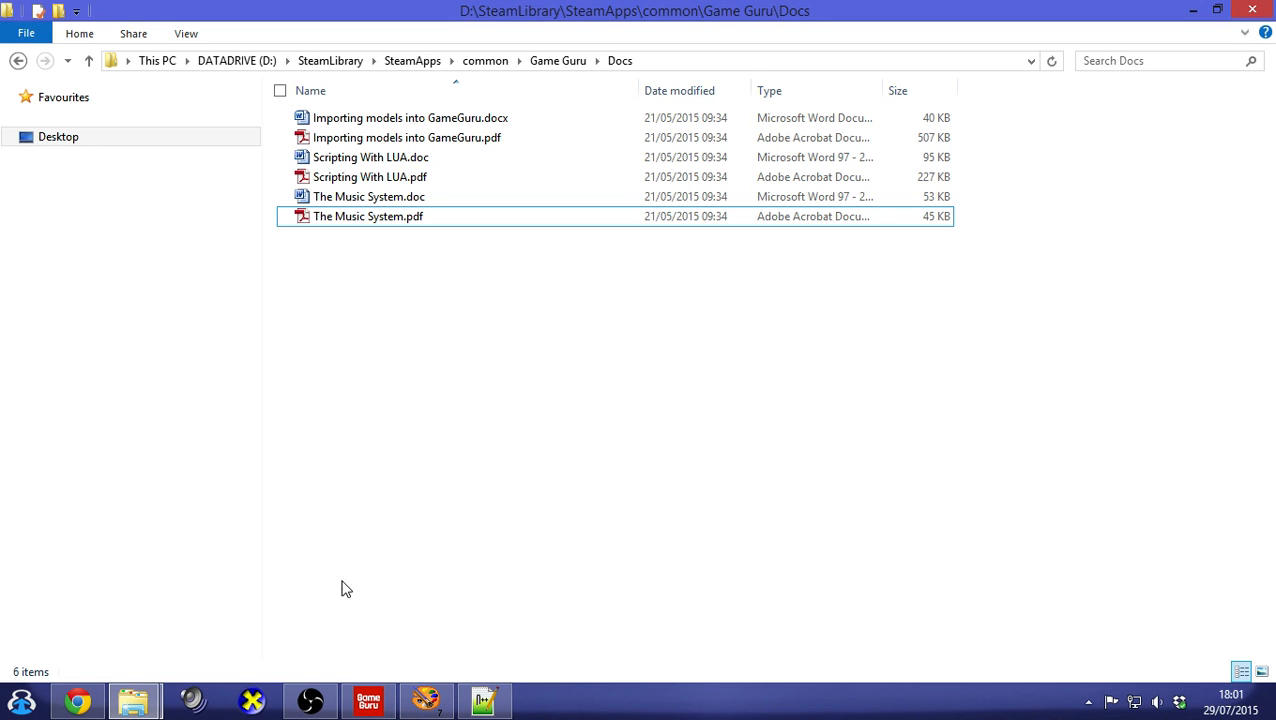
left_click(311, 702)
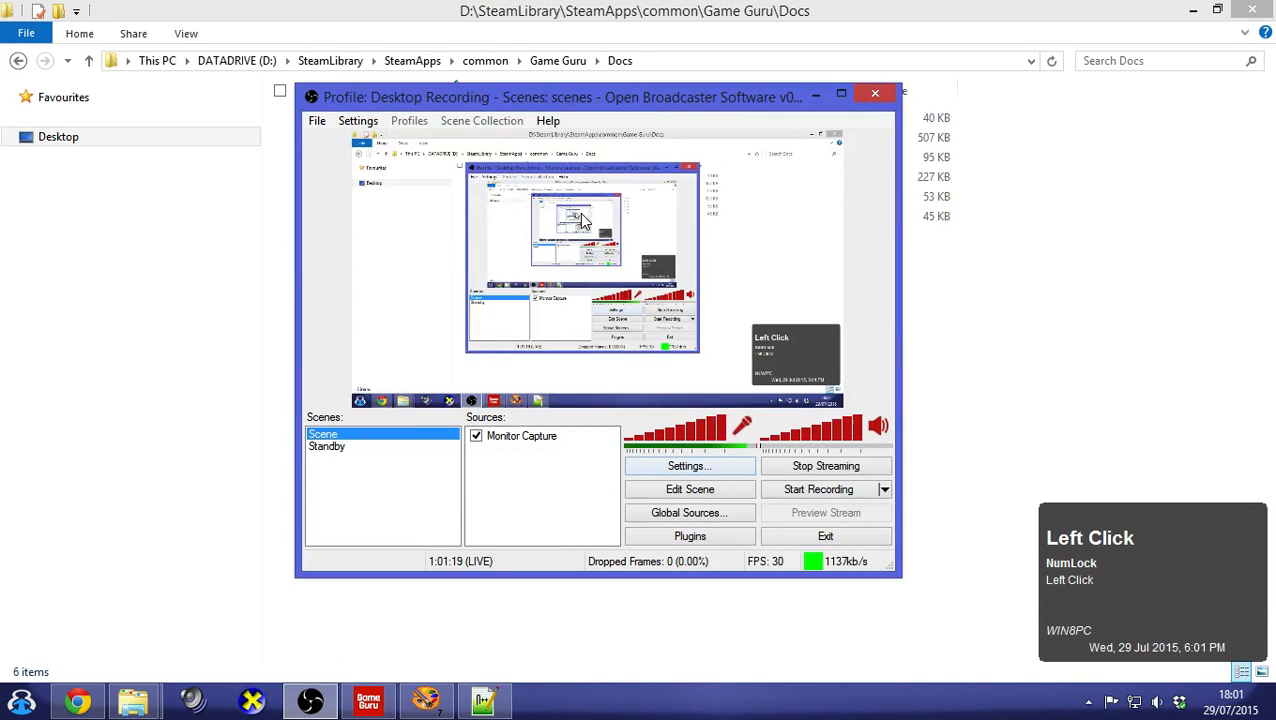